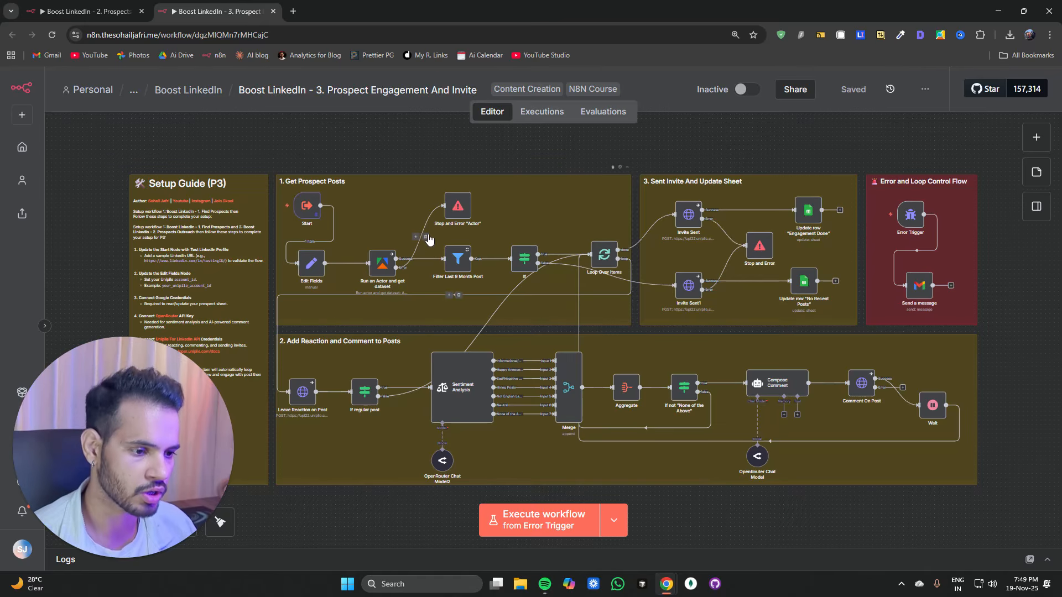
Step: Survey the workflow's sections, from Get Prospect Posts through the reaction and comment chain
{"action": "scroll", "coordinate": [434, 246], "scroll_direction": "up", "scroll_amount": 4}
{"action": "scroll", "coordinate": [434, 247], "scroll_direction": "up", "scroll_amount": 1}
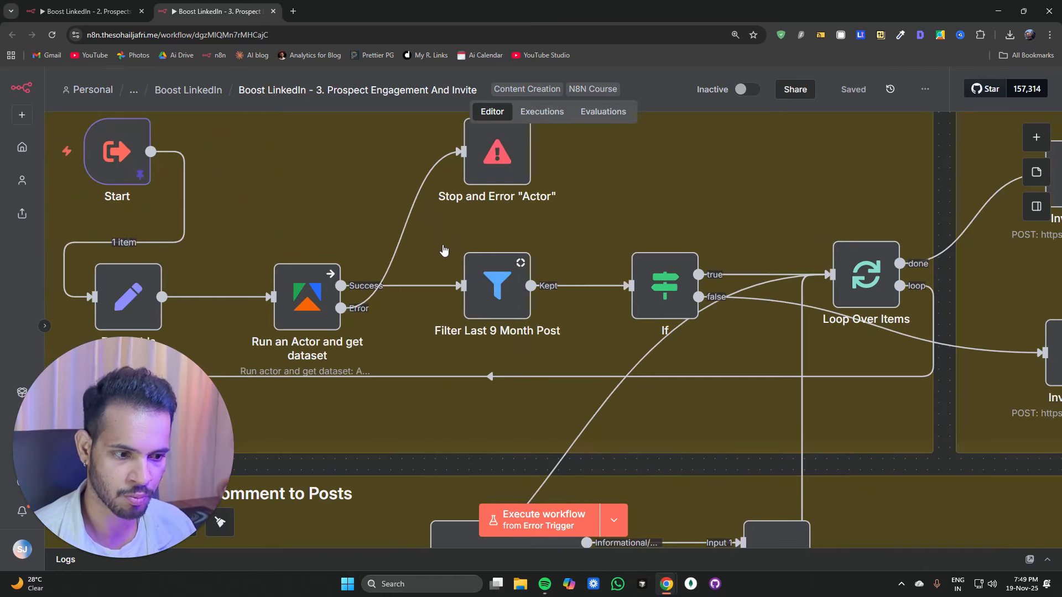
{"action": "scroll", "coordinate": [631, 227], "scroll_direction": "down", "scroll_amount": 3}
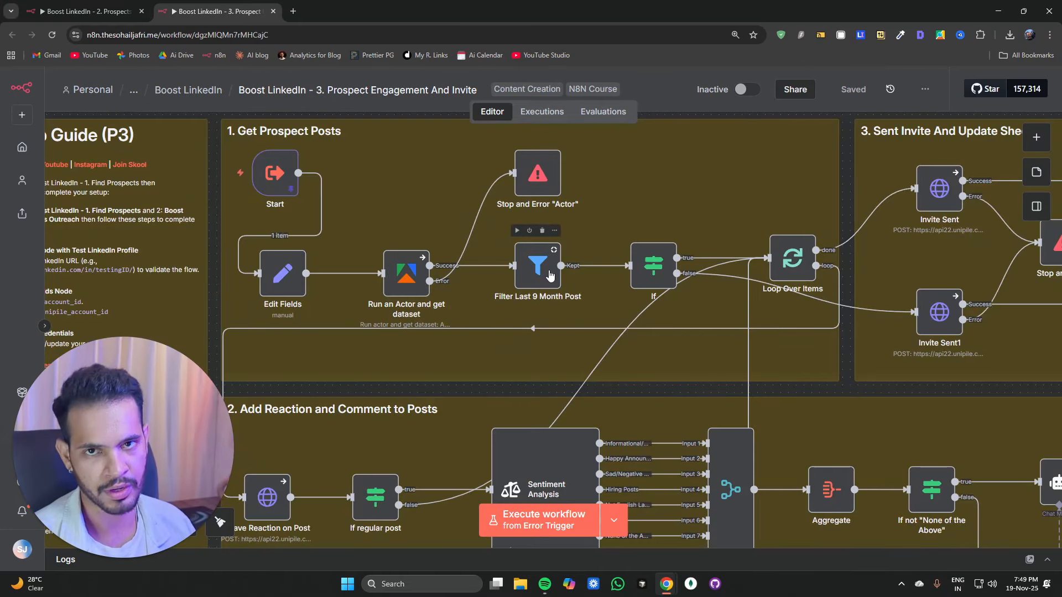
{"action": "key", "text": "1"}
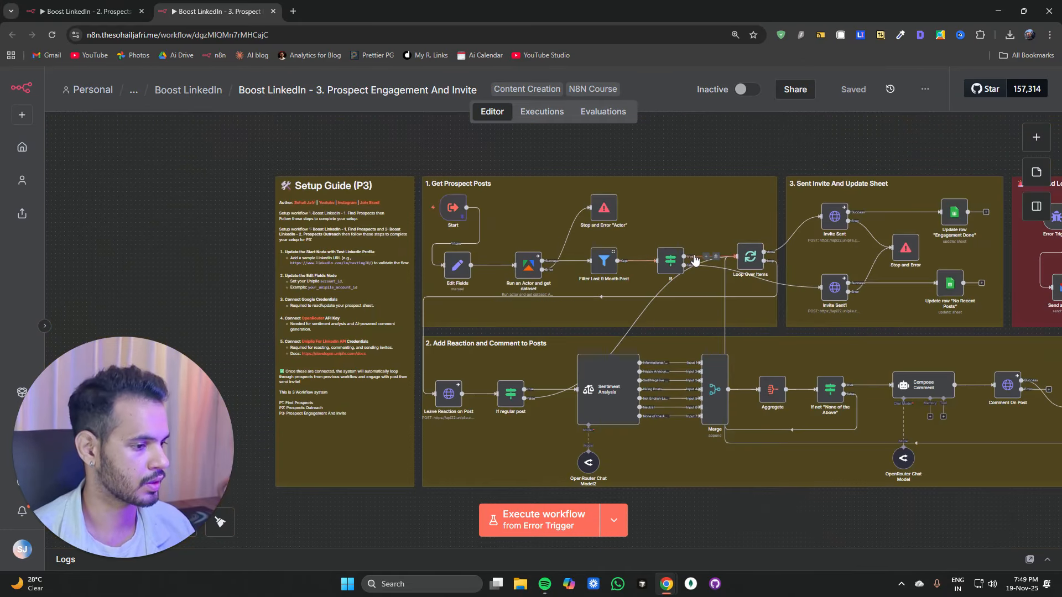
{"action": "left_click_drag", "start_coordinate": [824, 139], "coordinate": [580, 159]}
{"action": "scroll", "coordinate": [453, 287], "scroll_direction": "up", "scroll_amount": 4}
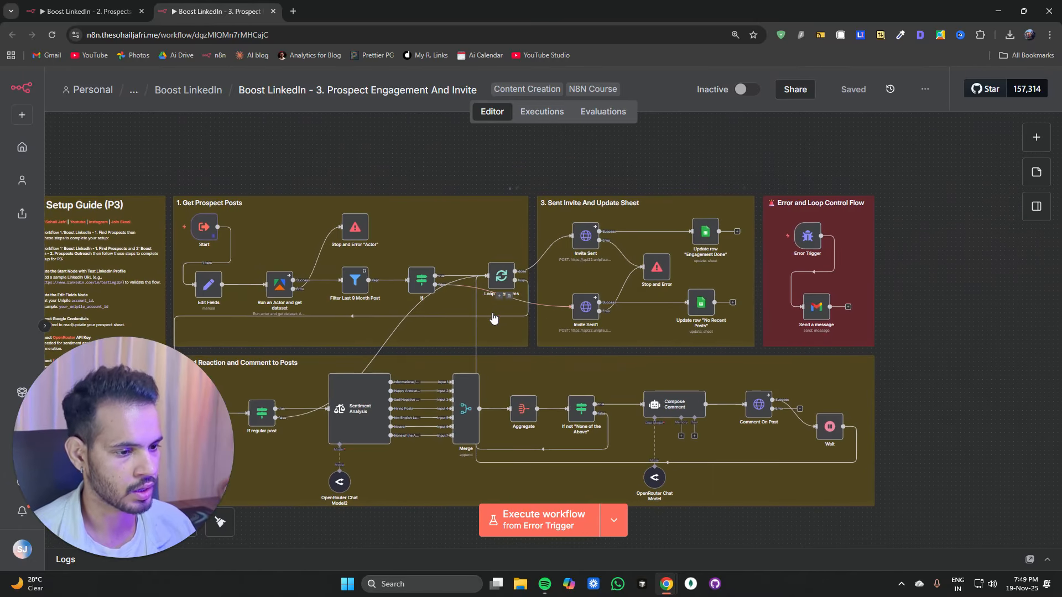
{"action": "scroll", "coordinate": [451, 287], "scroll_direction": "down", "scroll_amount": 4}
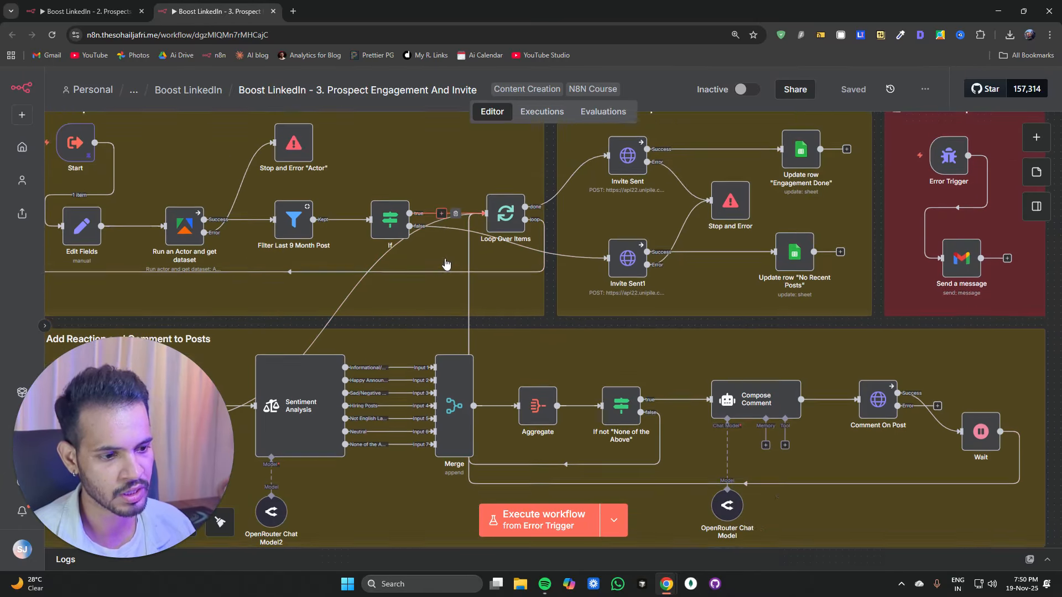
{"action": "scroll", "coordinate": [485, 446], "scroll_direction": "left", "scroll_amount": 3}
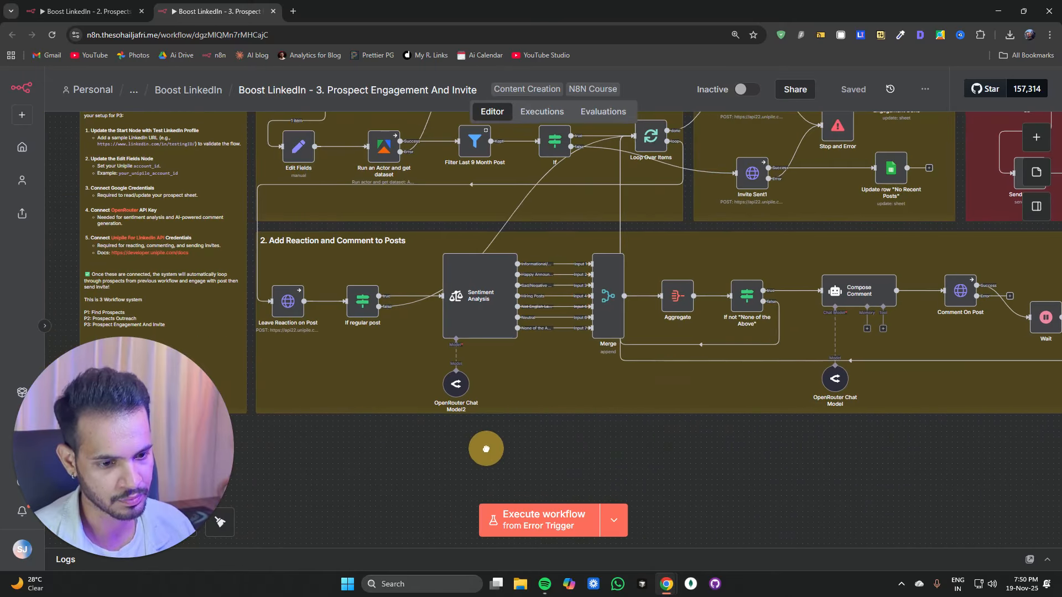
{"action": "scroll", "coordinate": [351, 386], "scroll_direction": "up", "scroll_amount": 4}
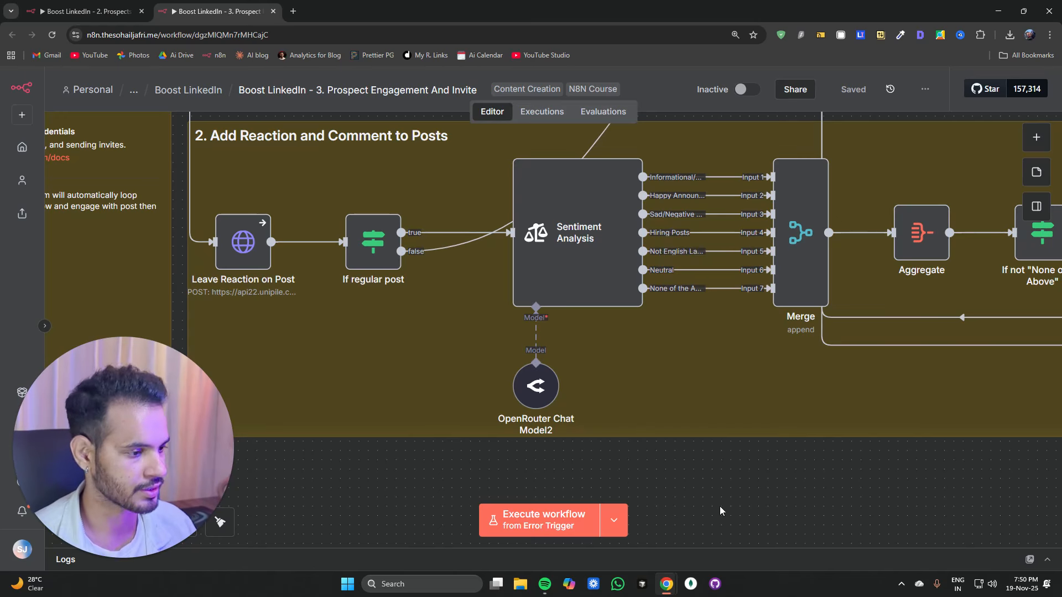
{"action": "left_click_drag", "start_coordinate": [766, 504], "coordinate": [391, 469]}
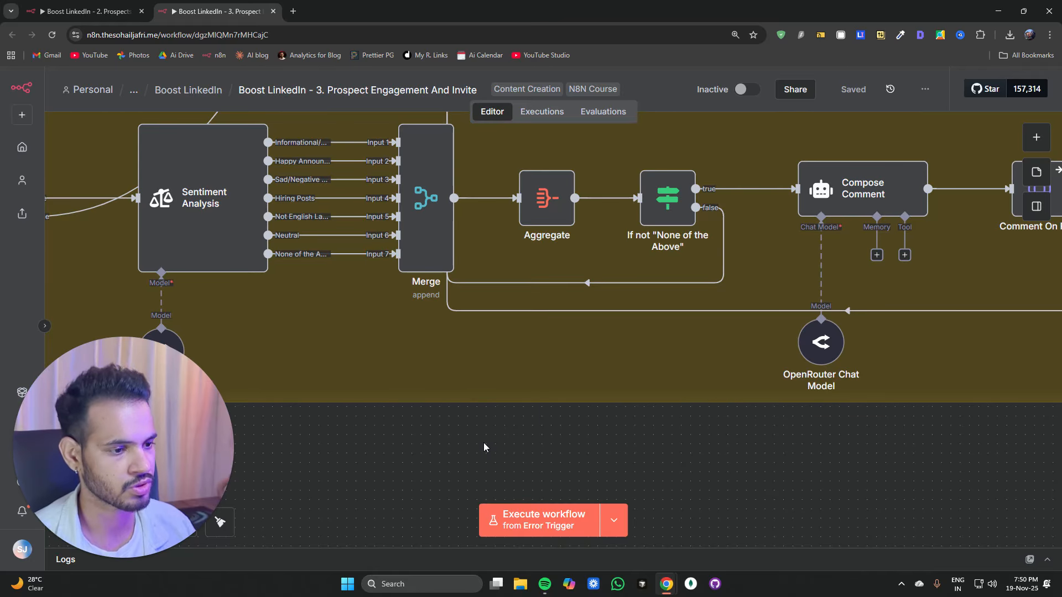
{"action": "left_click_drag", "start_coordinate": [586, 430], "coordinate": [411, 446]}
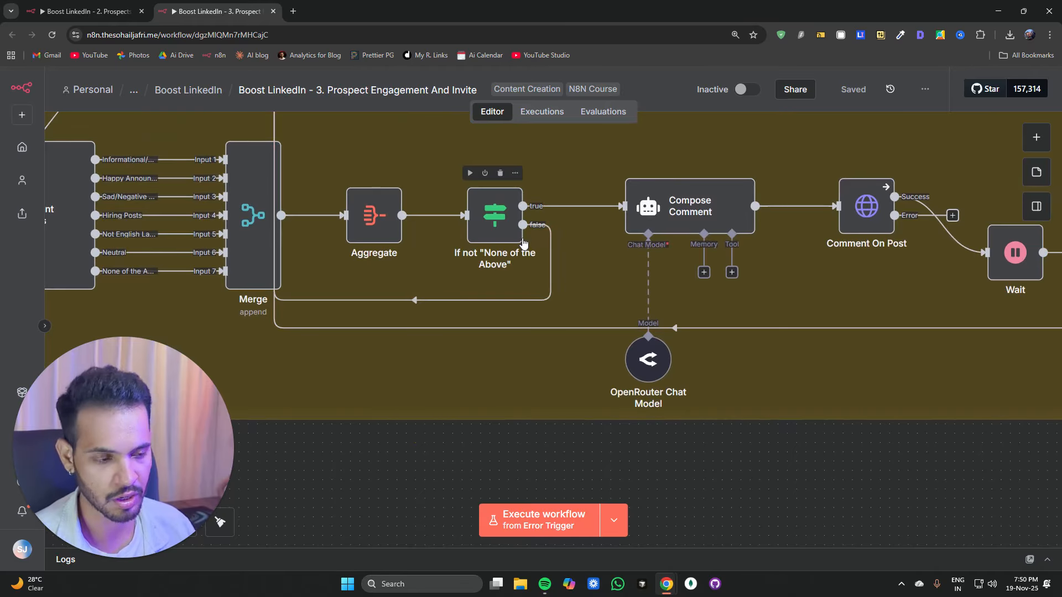
Step: Open the Compose Comment node to review its prompt and system message, then return to the canvas
{"action": "double_click", "coordinate": [677, 205]}
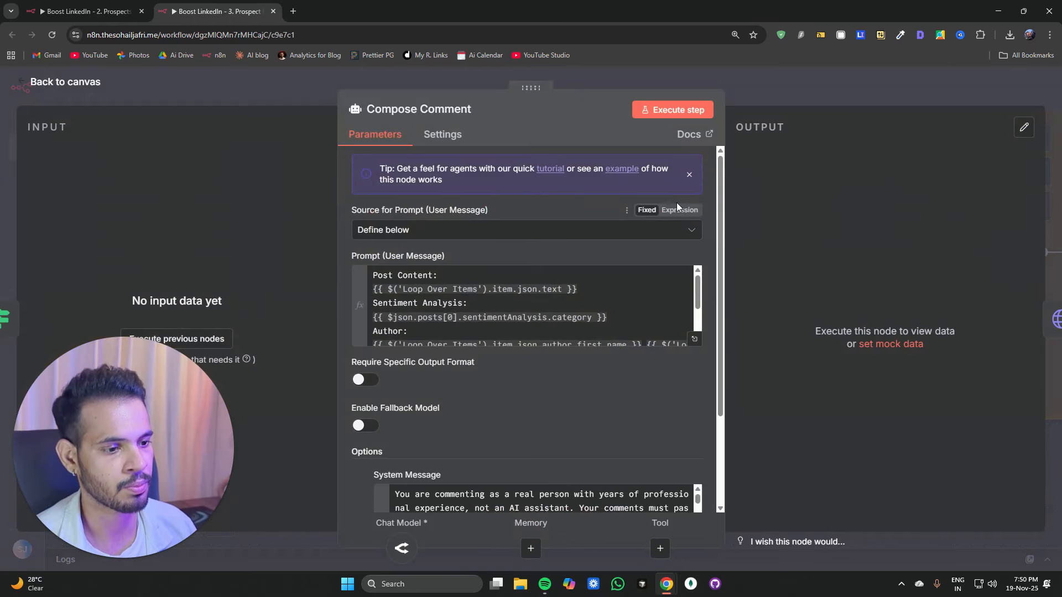
{"action": "left_click", "coordinate": [318, 85]}
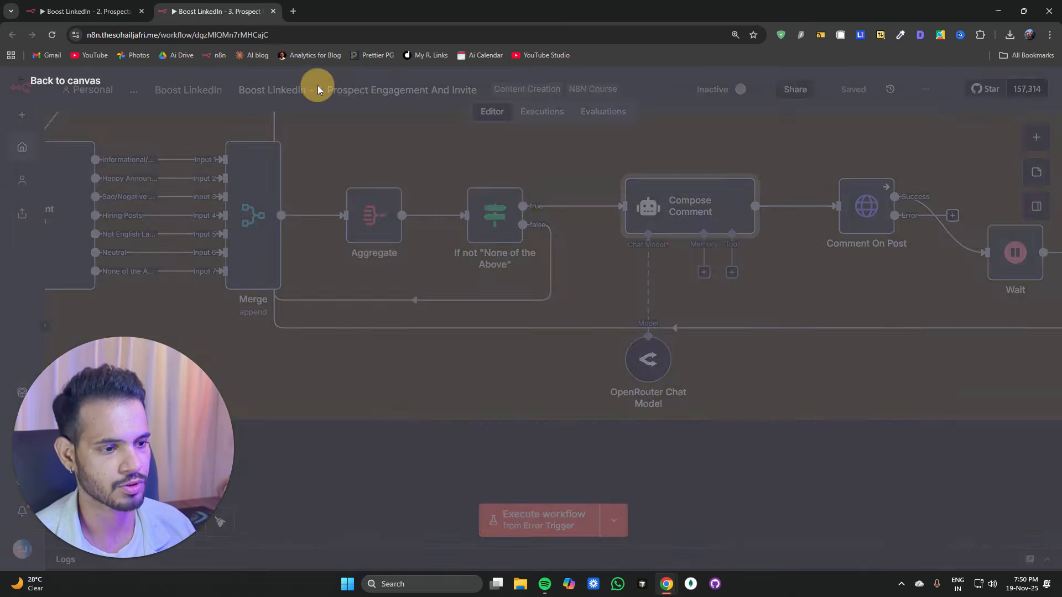
{"action": "left_click_drag", "start_coordinate": [640, 475], "coordinate": [429, 481]}
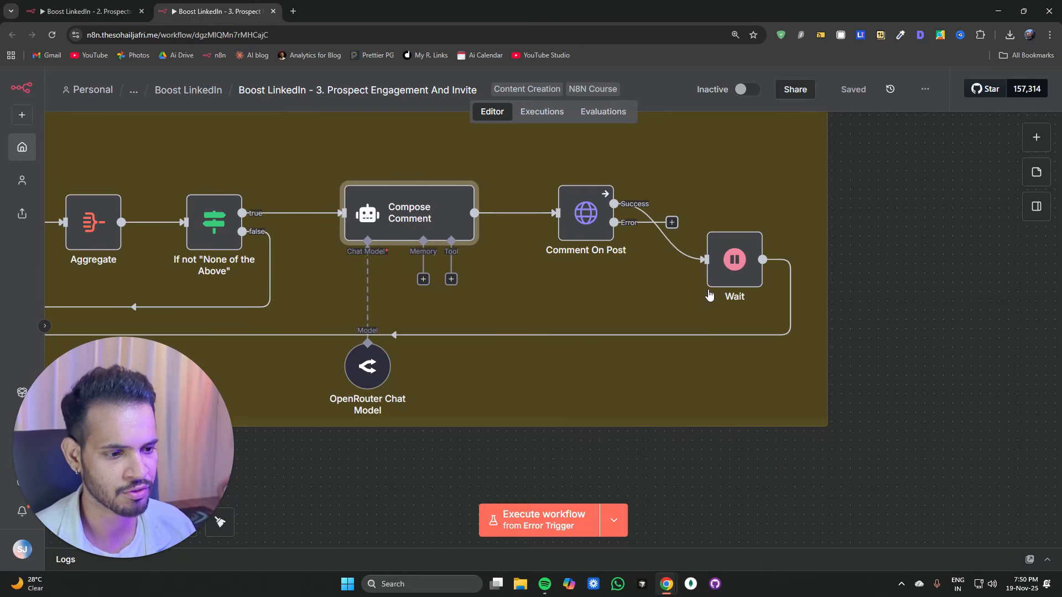
Step: Open the If node after the 9‑month post filter to review its condition, then return to the canvas
{"action": "scroll", "coordinate": [672, 302], "scroll_direction": "down", "scroll_amount": 5}
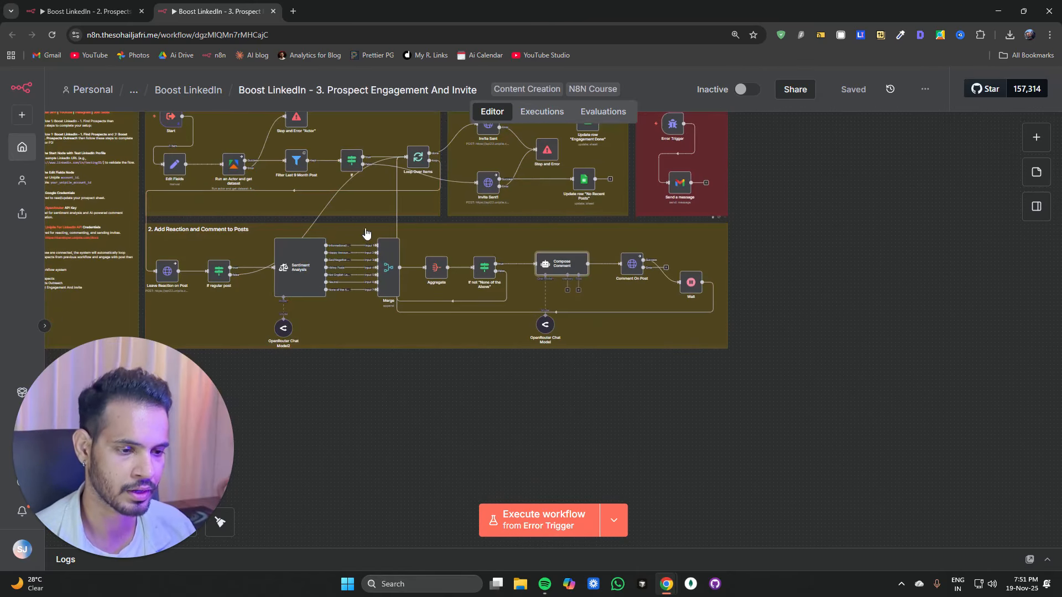
{"action": "scroll", "coordinate": [385, 234], "scroll_direction": "up", "scroll_amount": 3}
{"action": "scroll", "coordinate": [452, 259], "scroll_direction": "up", "scroll_amount": 5}
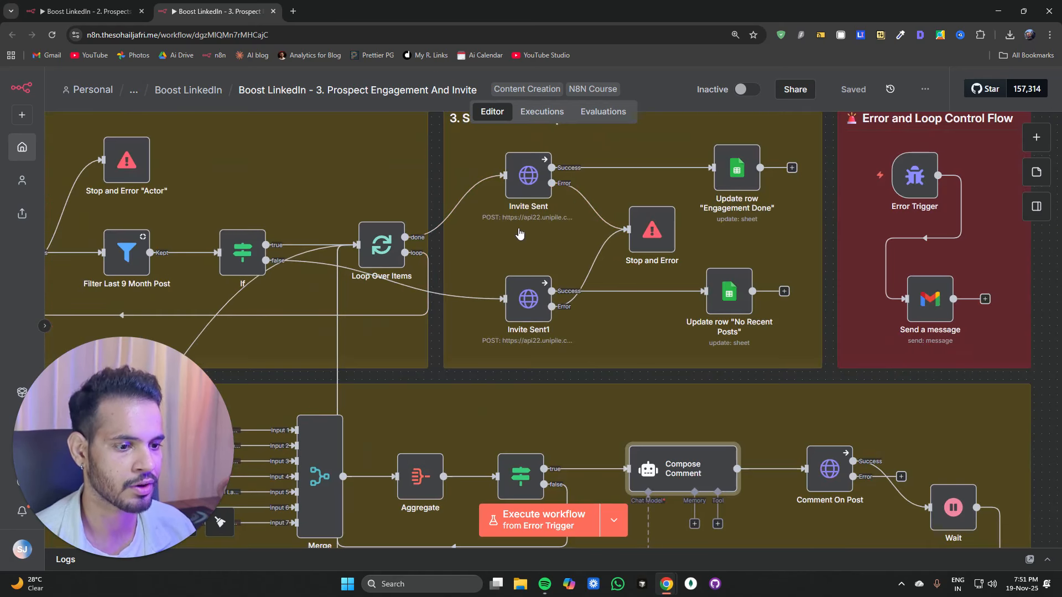
{"action": "scroll", "coordinate": [520, 233], "scroll_direction": "up", "scroll_amount": 2}
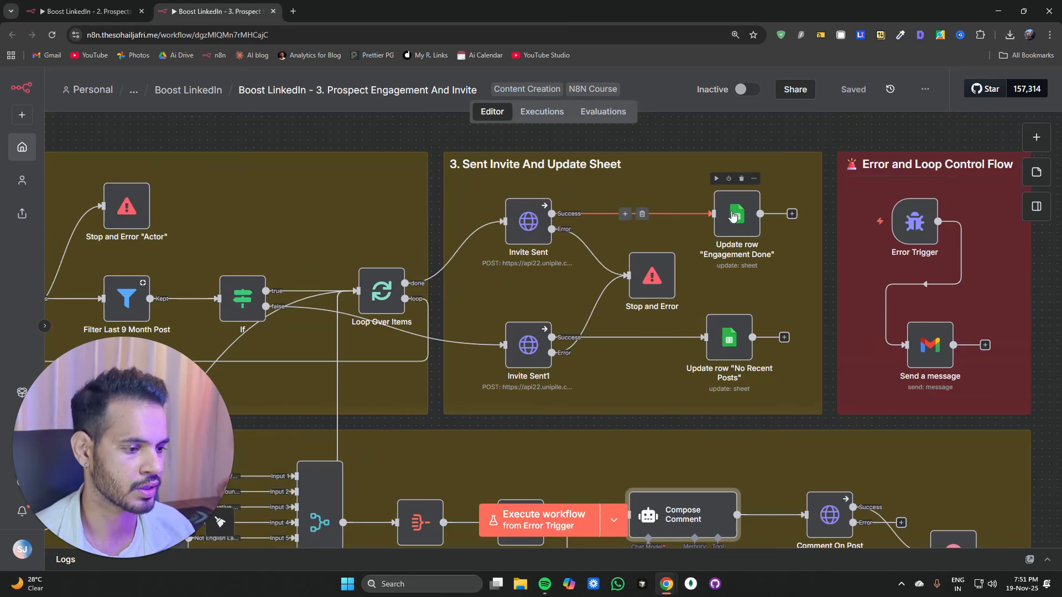
{"action": "scroll", "coordinate": [332, 199], "scroll_direction": "down", "scroll_amount": 2}
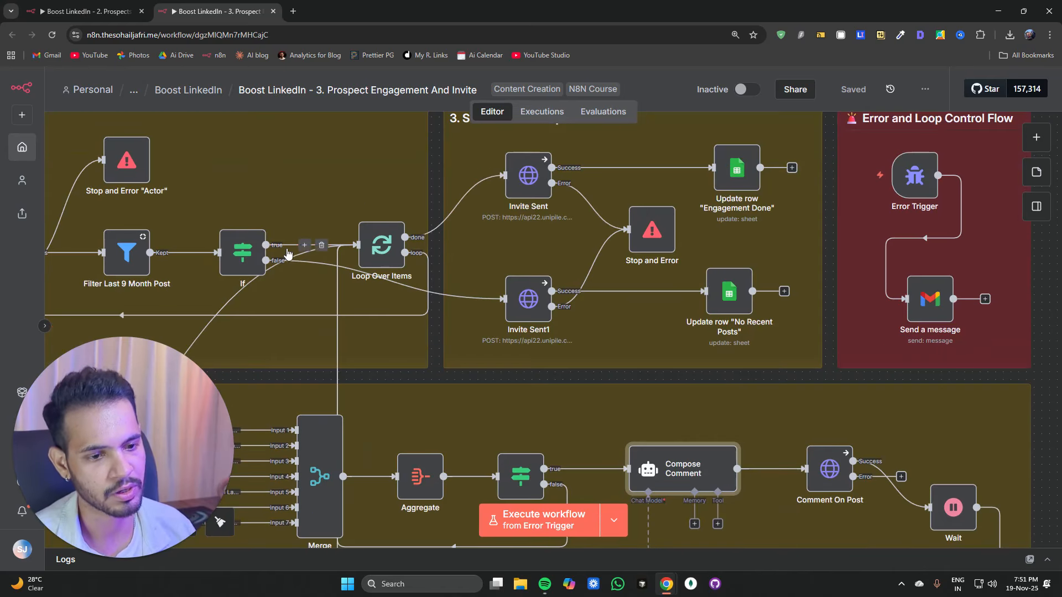
{"action": "double_click", "coordinate": [257, 253]}
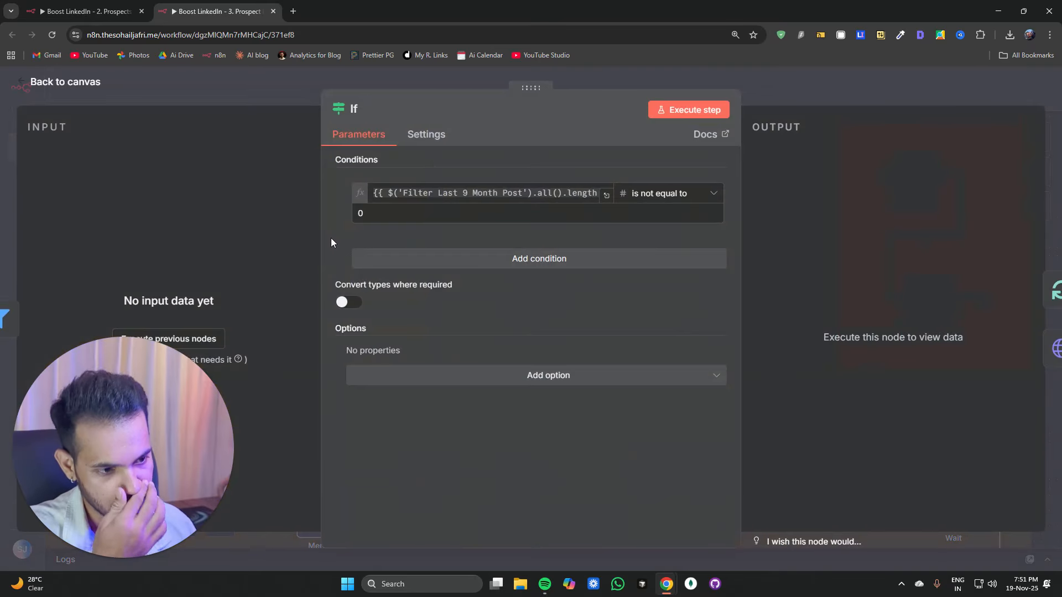
{"action": "left_click", "coordinate": [275, 83]}
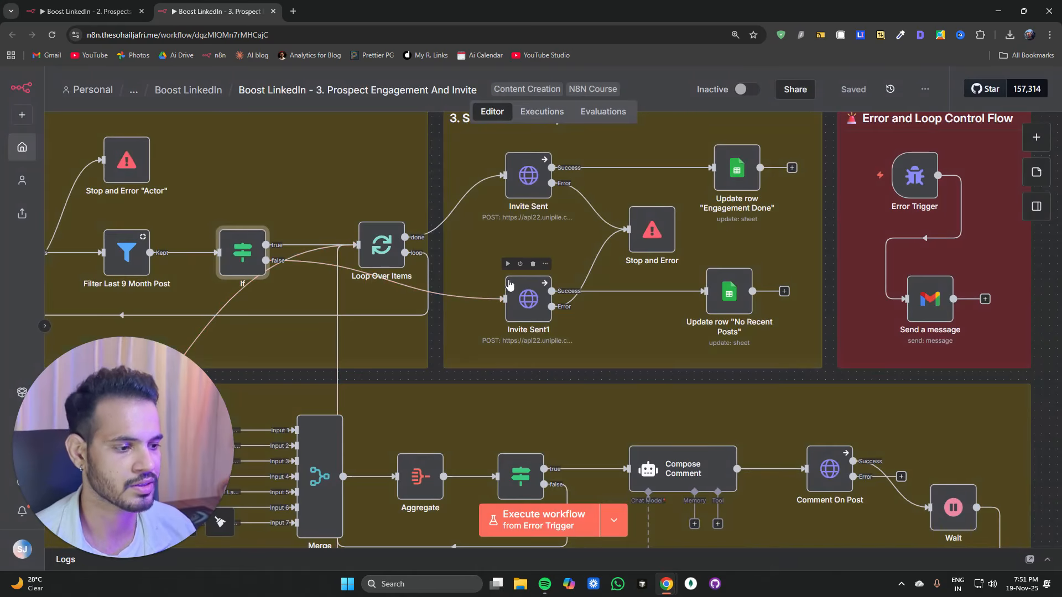
Step: Review the values the "No Recent Posts" sheet update writes, including its remark text
{"action": "double_click", "coordinate": [720, 297]}
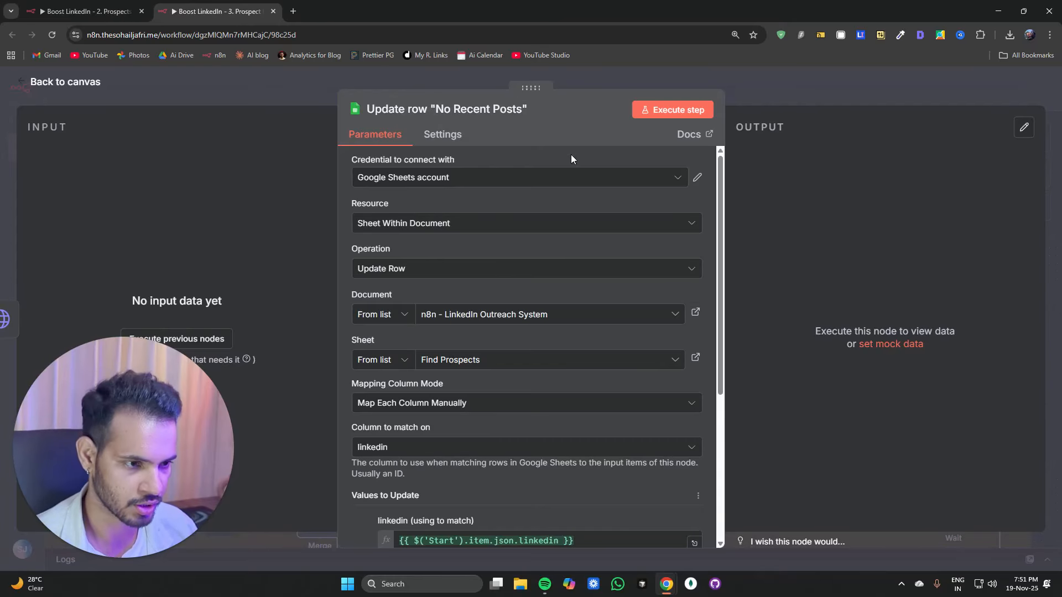
{"action": "scroll", "coordinate": [582, 176], "scroll_direction": "down", "scroll_amount": 4}
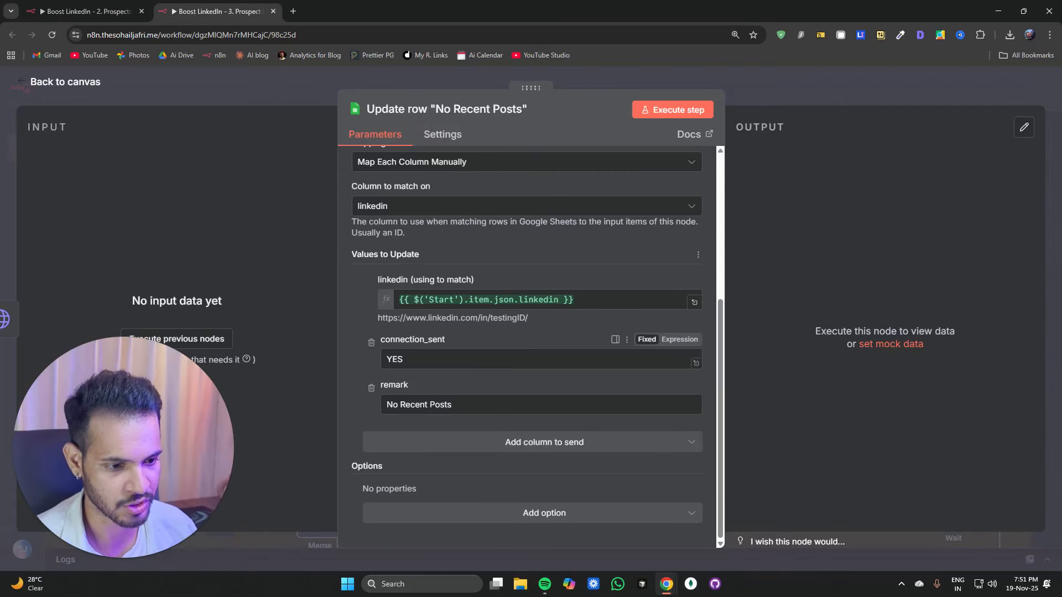
{"action": "left_click_drag", "start_coordinate": [385, 404], "coordinate": [451, 405]}
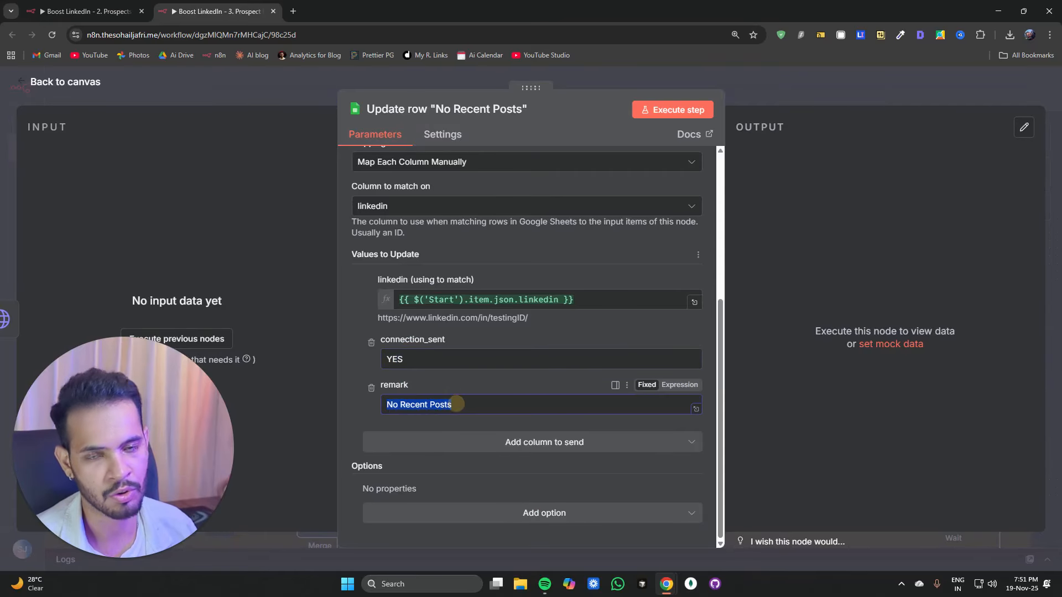
{"action": "key", "text": "Escape"}
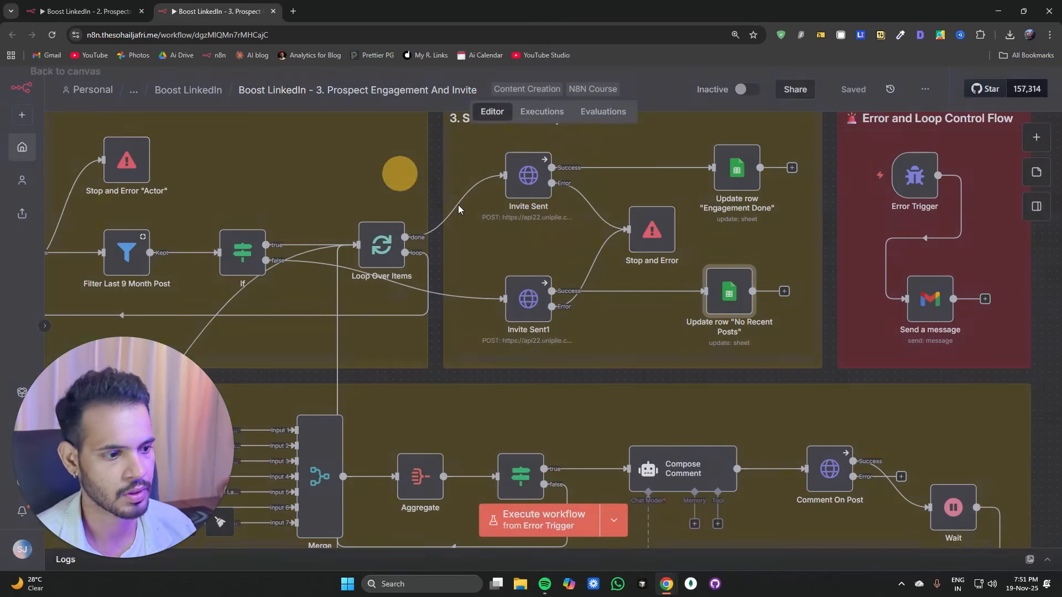
Step: Review the values the "Engagement Done" sheet update writes, including its remark text
{"action": "double_click", "coordinate": [735, 180]}
{"action": "scroll", "coordinate": [505, 327], "scroll_direction": "down", "scroll_amount": 5}
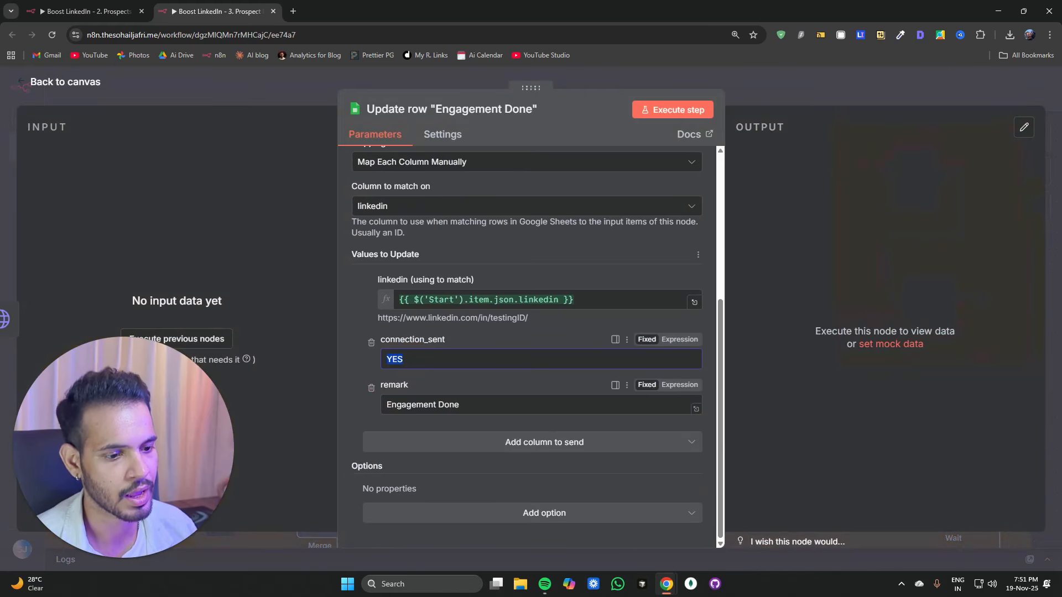
{"action": "left_click", "coordinate": [386, 405]}
{"action": "left_click_drag", "start_coordinate": [386, 405], "coordinate": [459, 404]}
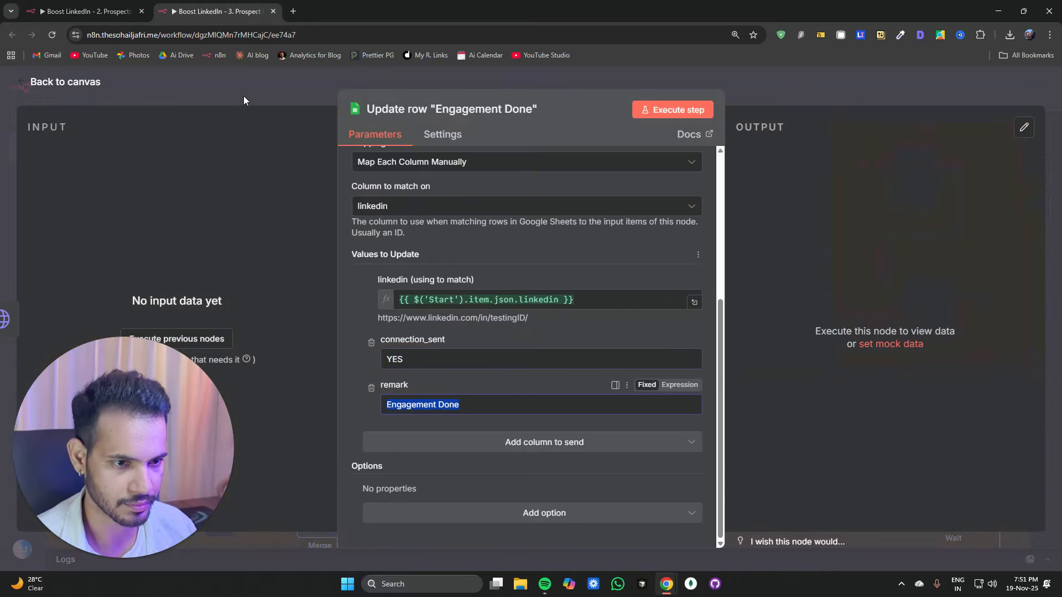
{"action": "left_click", "coordinate": [244, 97]}
Step: Add a Stop and Error node to the Comment On Post node's error output
{"action": "key", "text": "1"}
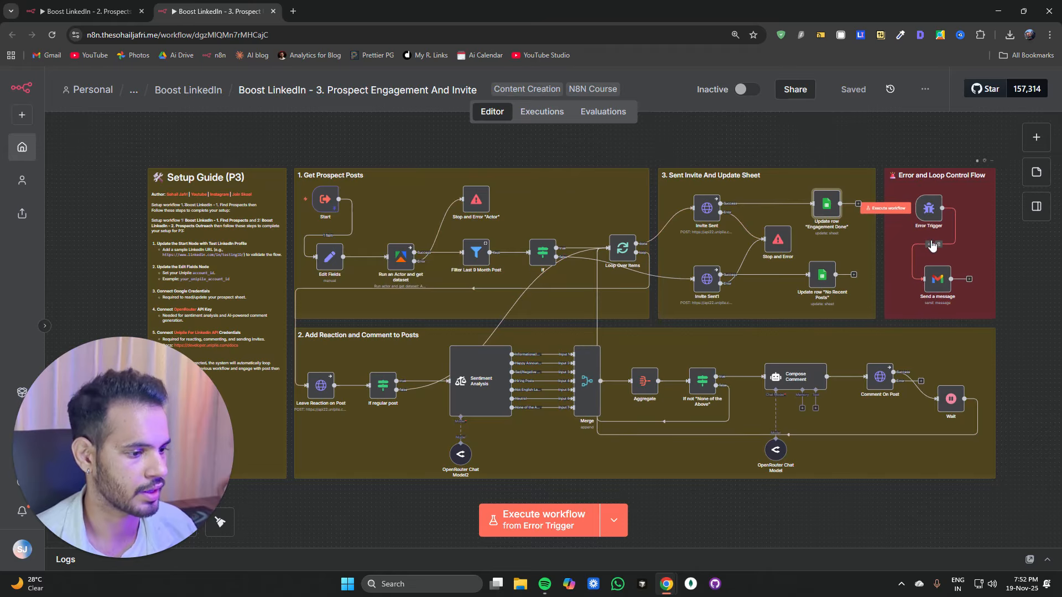
{"action": "left_click_drag", "start_coordinate": [776, 534], "coordinate": [600, 458]}
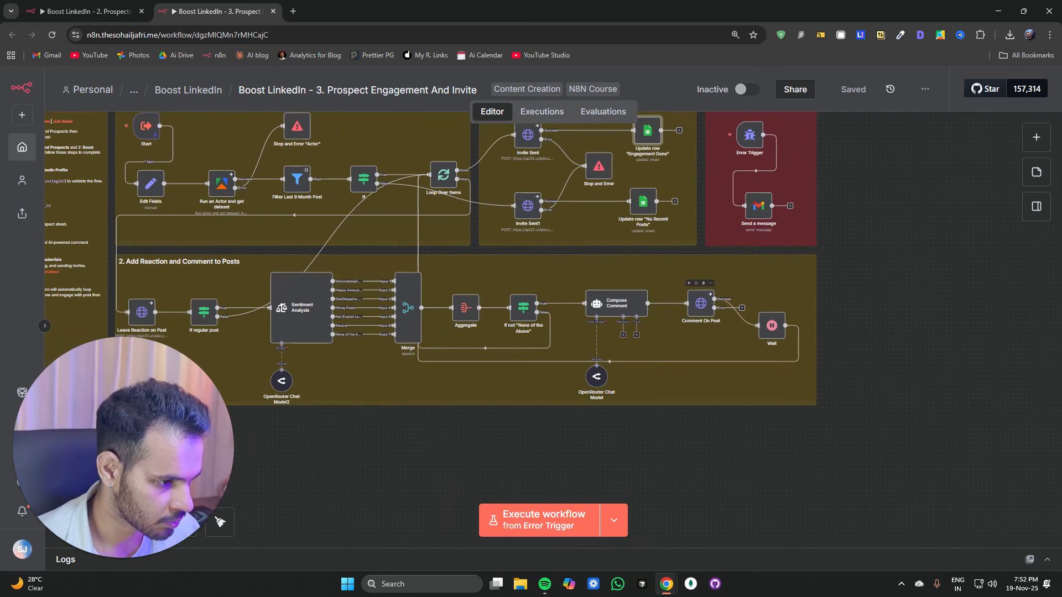
{"action": "scroll", "coordinate": [719, 318], "scroll_direction": "up", "scroll_amount": 3}
{"action": "left_click", "coordinate": [758, 301]}
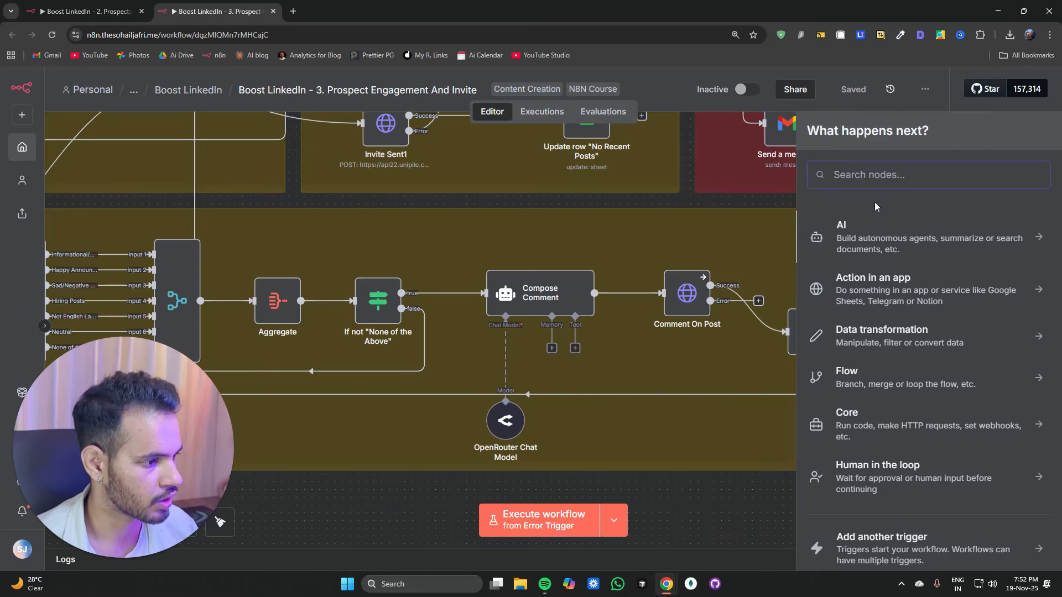
{"action": "type", "text": "throiw"}
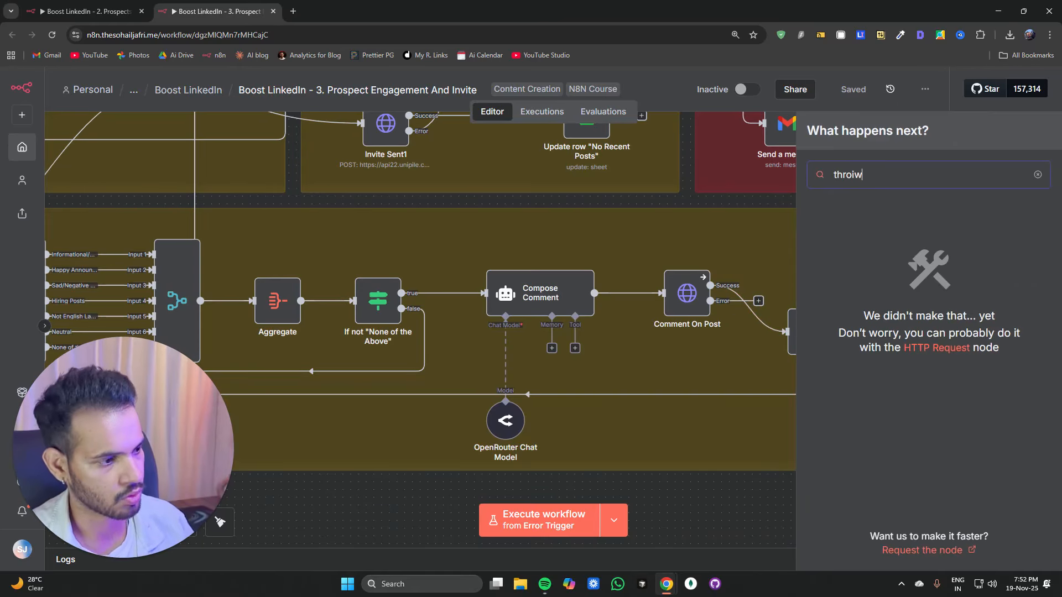
{"action": "key", "text": "BackSpace"}
{"action": "key", "text": "BackSpace"}
{"action": "type", "text": "w"}
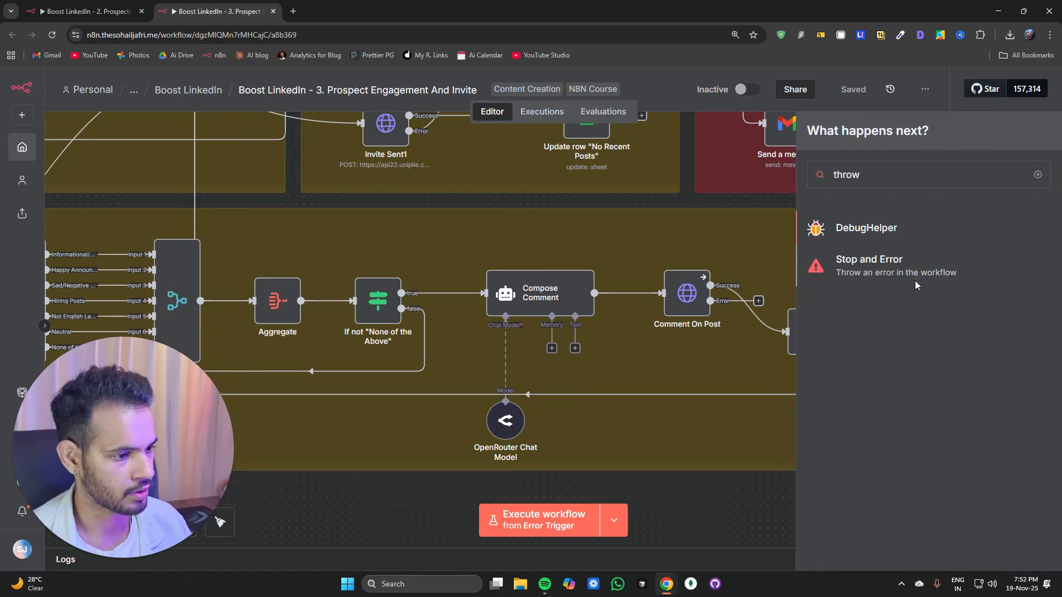
{"action": "left_click", "coordinate": [915, 286]}
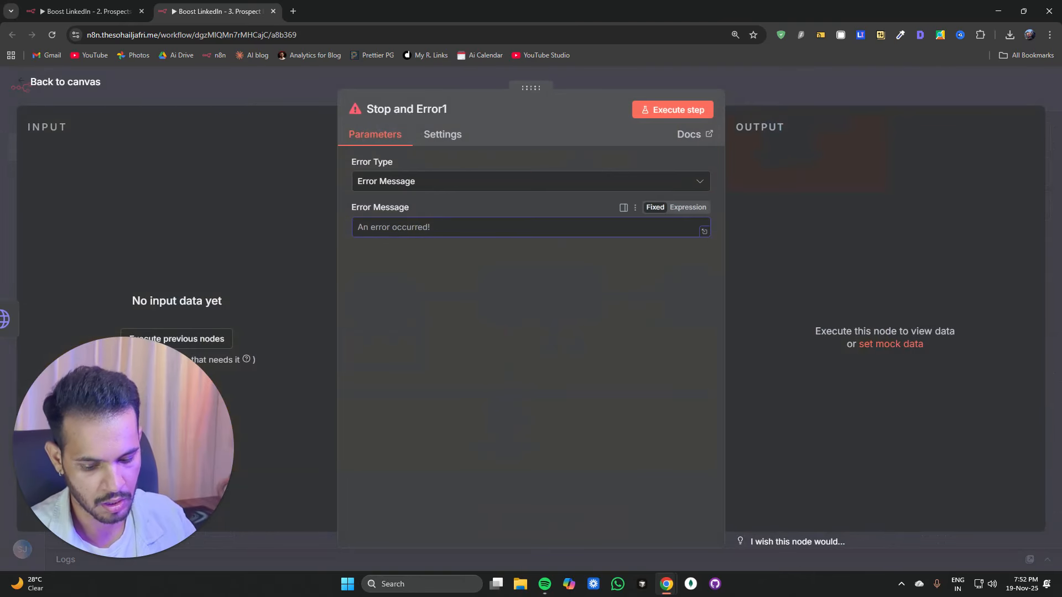
Step: Set the new node's error message to "Error In Comment On Post" and return to the canvas
{"action": "type", "text": "Error InComm"}
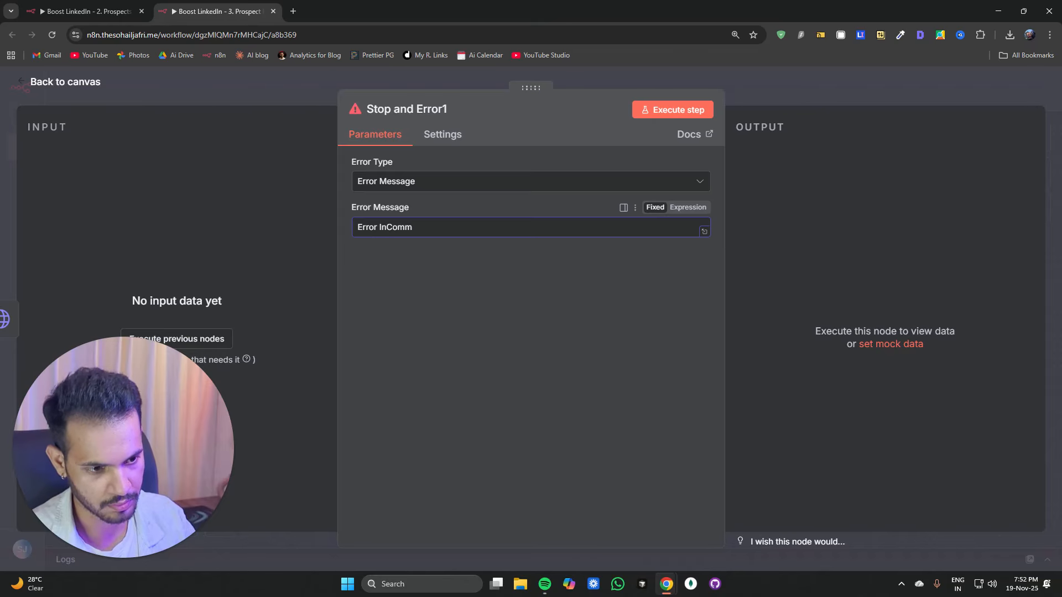
{"action": "key", "text": "Left"}
{"action": "key", "text": "Left"}
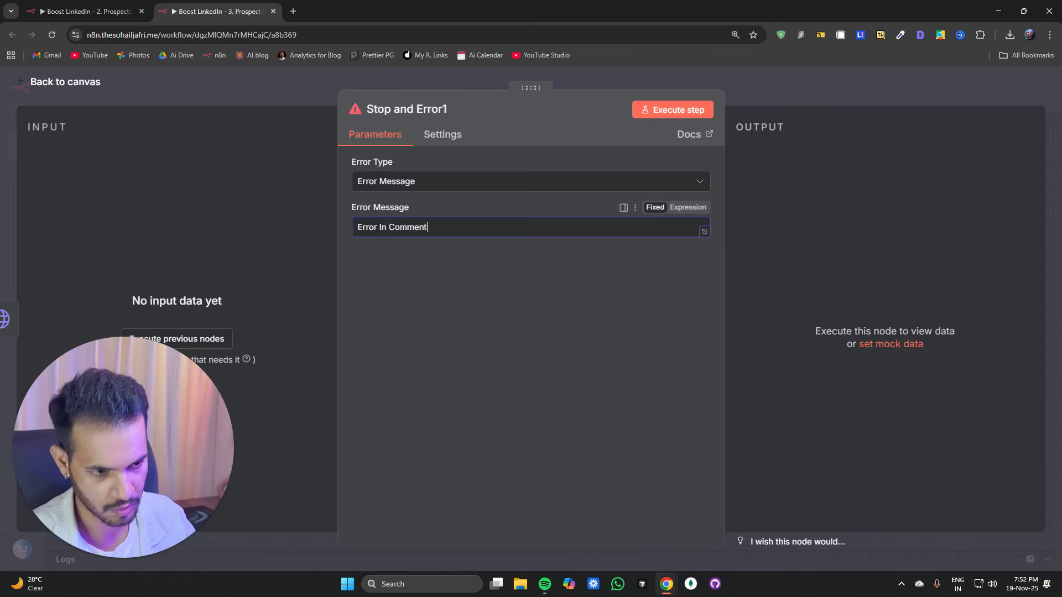
{"action": "type", "text": "On Post"}
{"action": "left_click", "coordinate": [311, 84]}
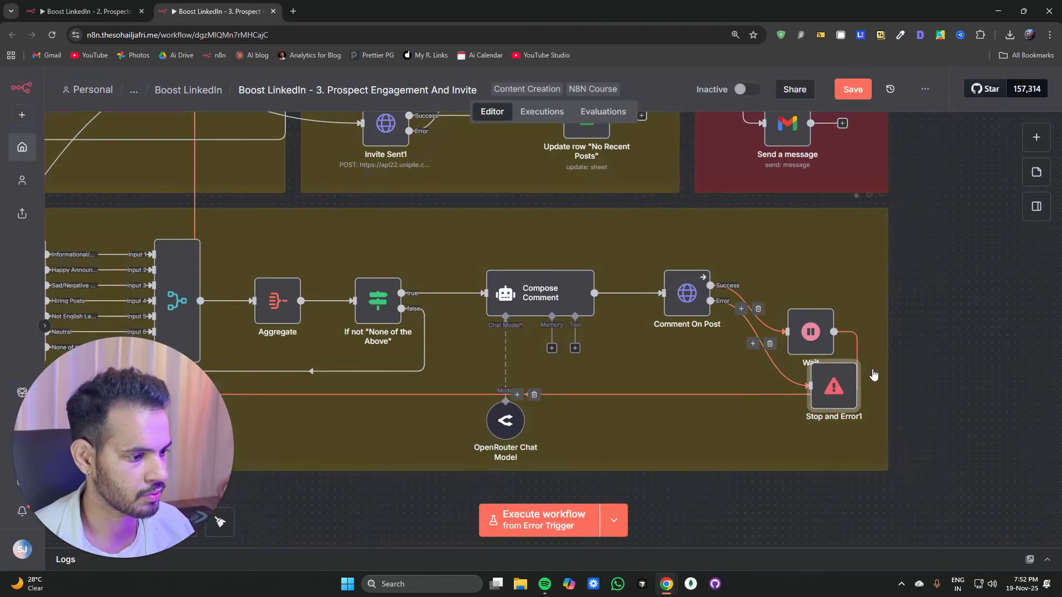
Step: Move the new Stop and Error node above the Wait node and select the Send a message node
{"action": "left_click_drag", "start_coordinate": [844, 388], "coordinate": [821, 264]}
{"action": "scroll", "coordinate": [821, 266], "scroll_direction": "up", "scroll_amount": 3}
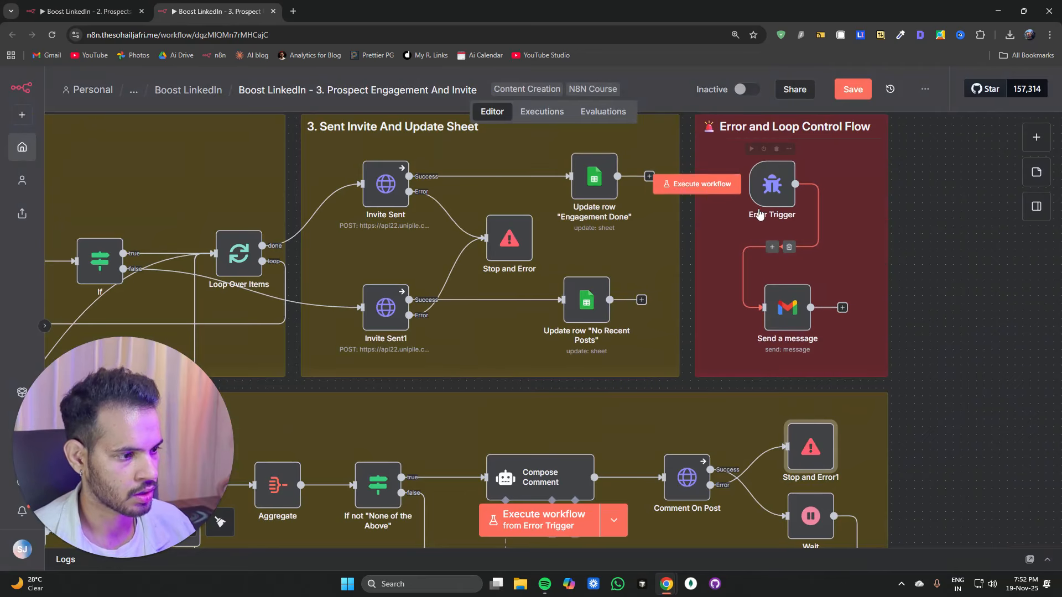
{"action": "left_click", "coordinate": [787, 322]}
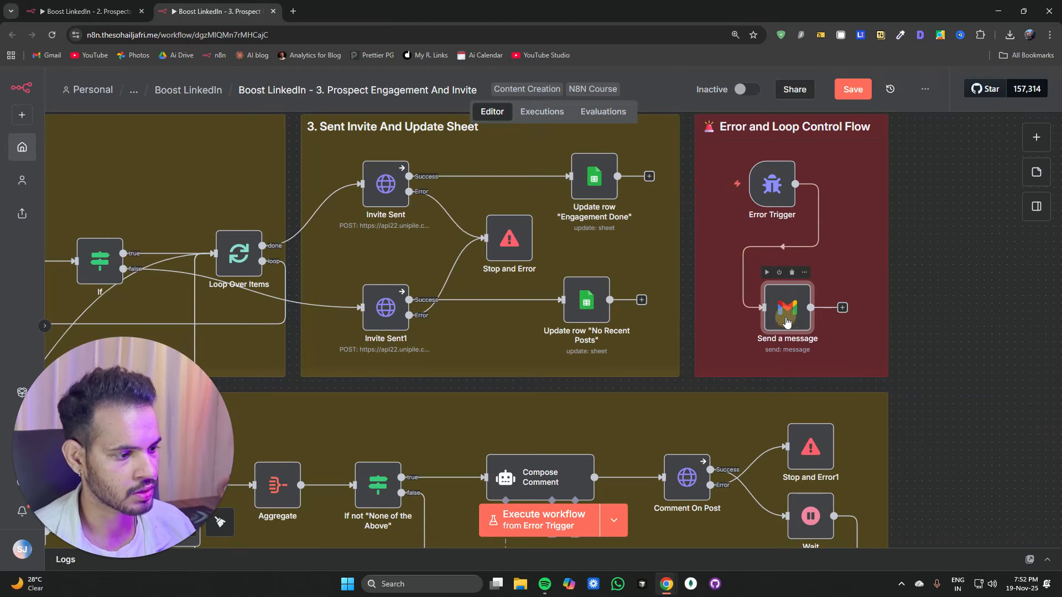
Step: Review the Send a message node's error email settings, then return to the canvas and view the whole workflow
{"action": "double_click", "coordinate": [787, 322]}
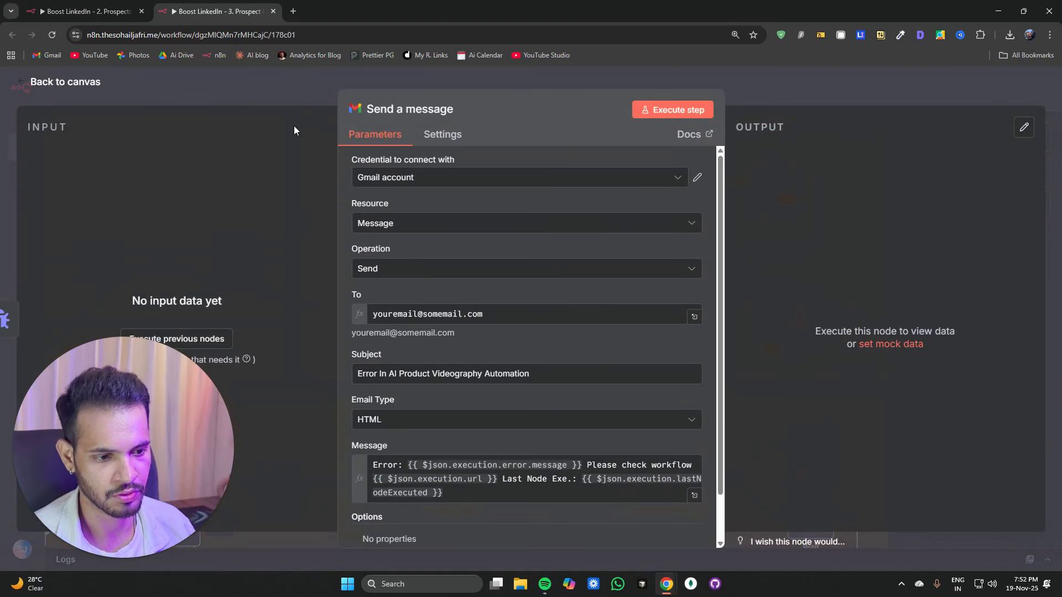
{"action": "left_click", "coordinate": [295, 95]}
{"action": "scroll", "coordinate": [629, 247], "scroll_direction": "down", "scroll_amount": 5}
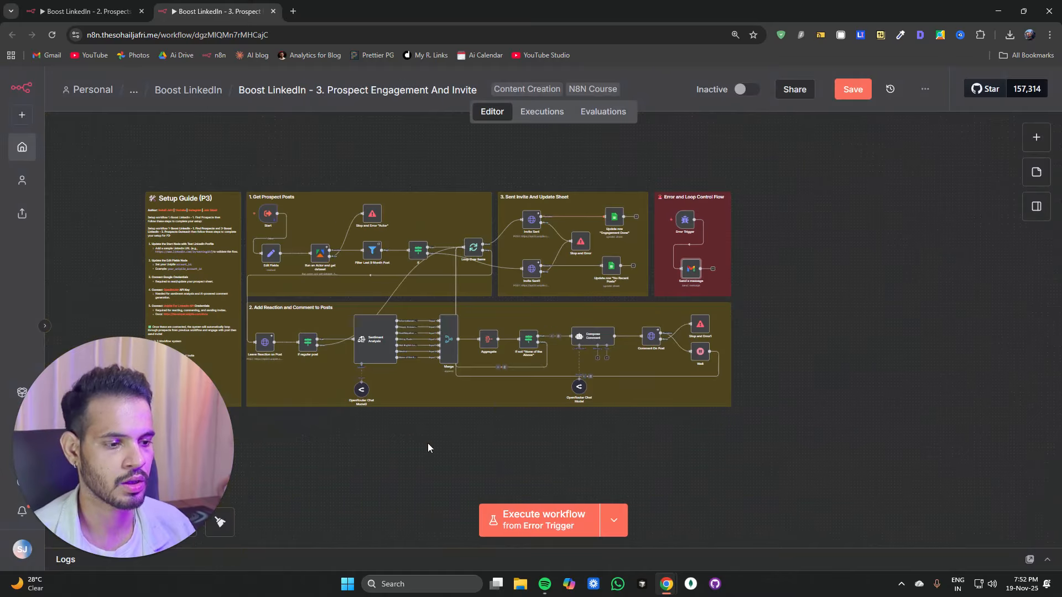
{"action": "left_click_drag", "start_coordinate": [428, 463], "coordinate": [579, 463]}
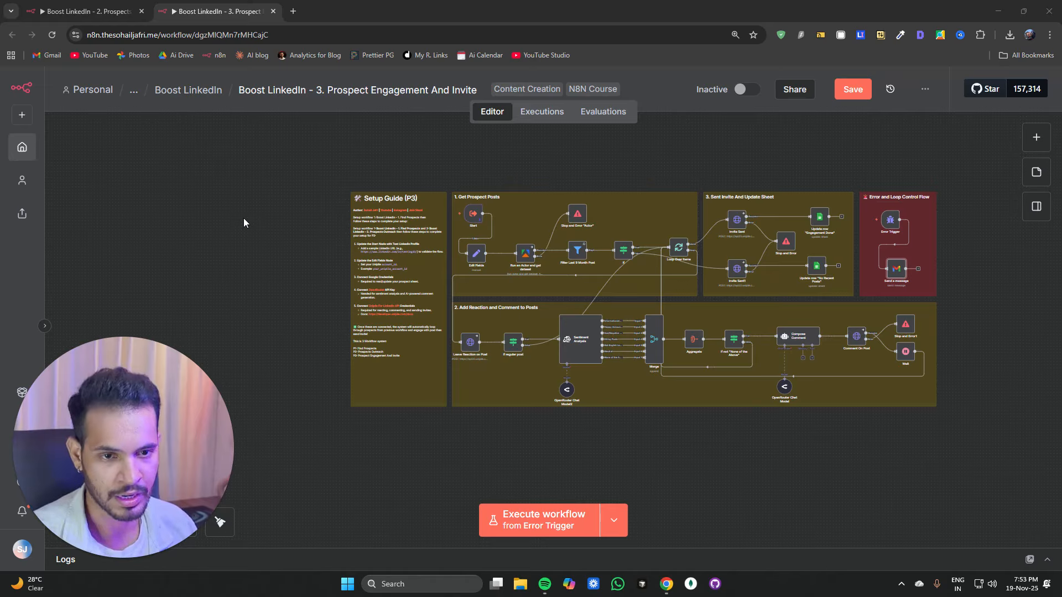
Step: Create a folder named "Boost LinkedIn Connection" inside the Demo folder
{"action": "key", "text": "ctrl+t"}
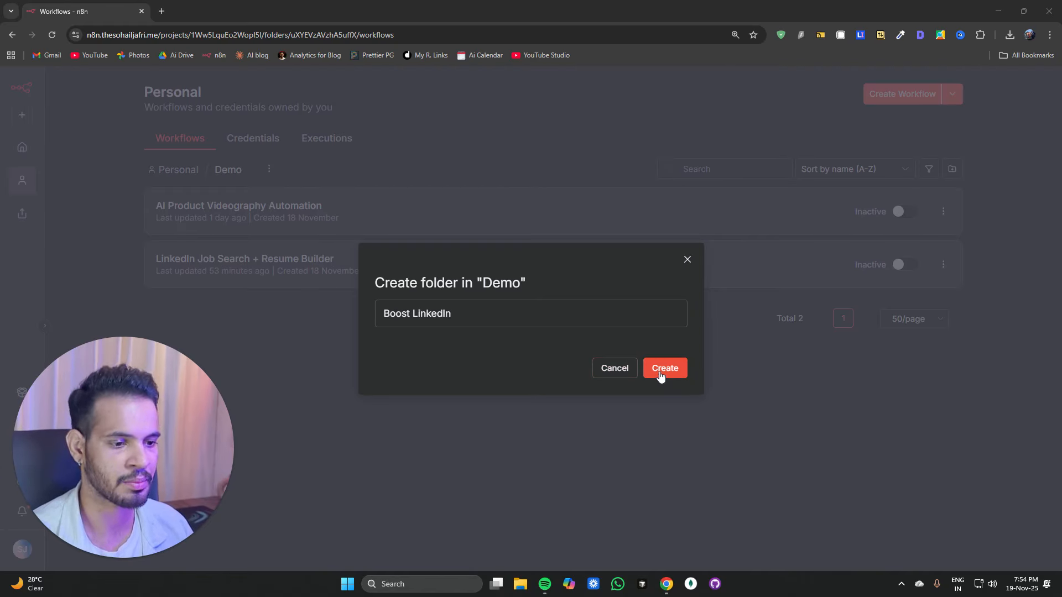
{"action": "left_click", "coordinate": [505, 315]}
{"action": "type", "text": "Co"}
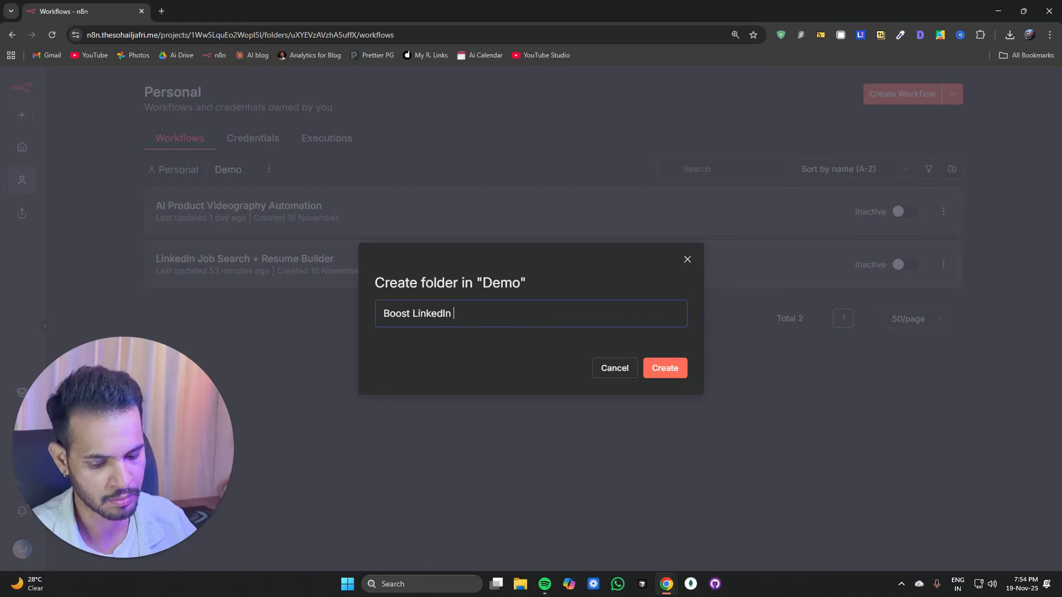
{"action": "type", "text": "nnection"}
{"action": "left_click", "coordinate": [683, 375]}
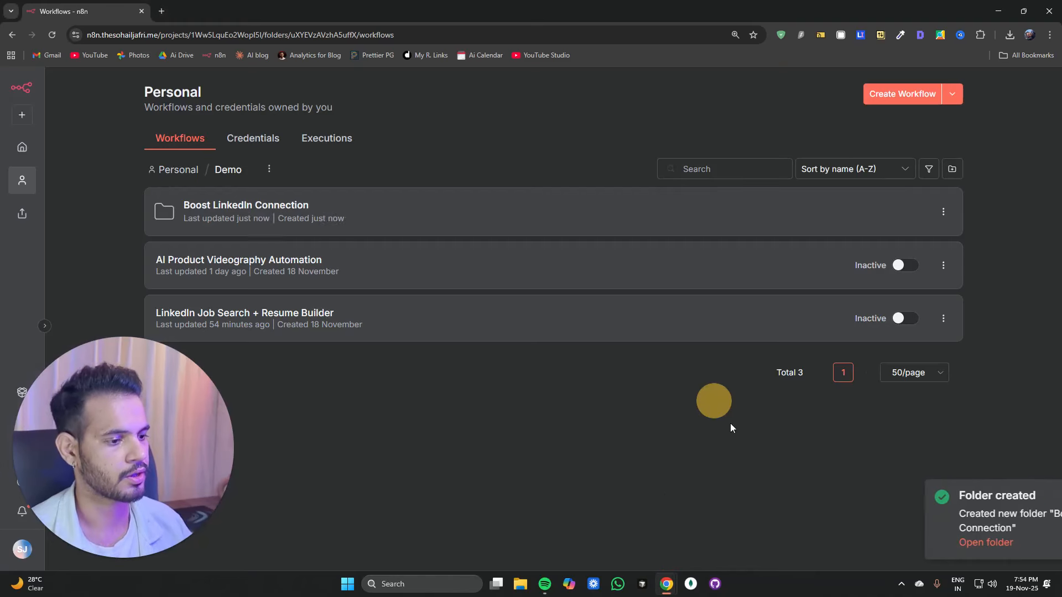
Step: Create a new workflow inside the Boost LinkedIn Connection folder and name it "Boost LinkedIn - 1. Find Prospects"
{"action": "left_click", "coordinate": [257, 214]}
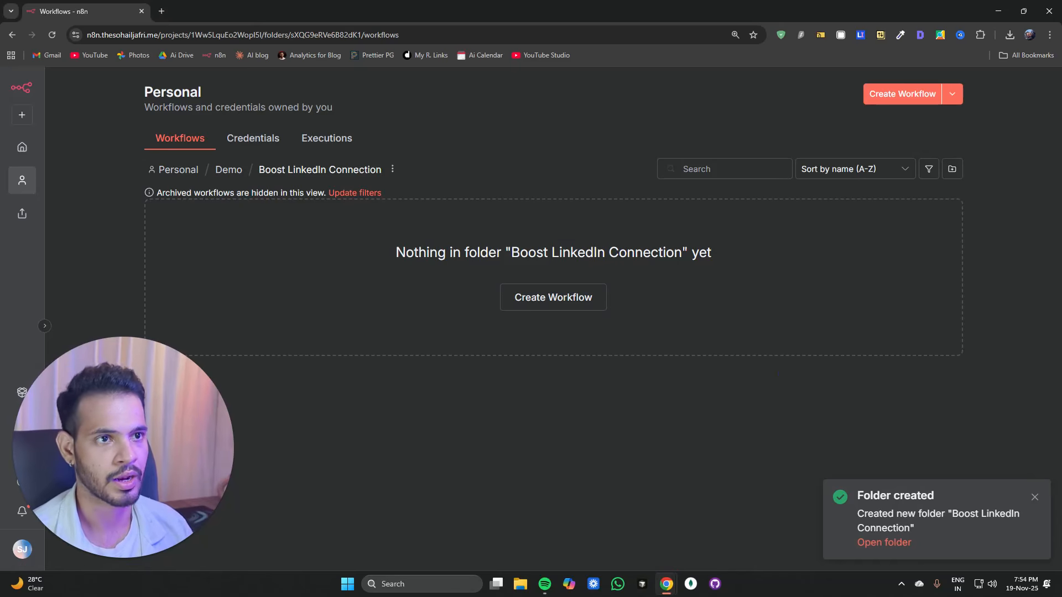
{"action": "left_click", "coordinate": [579, 305]}
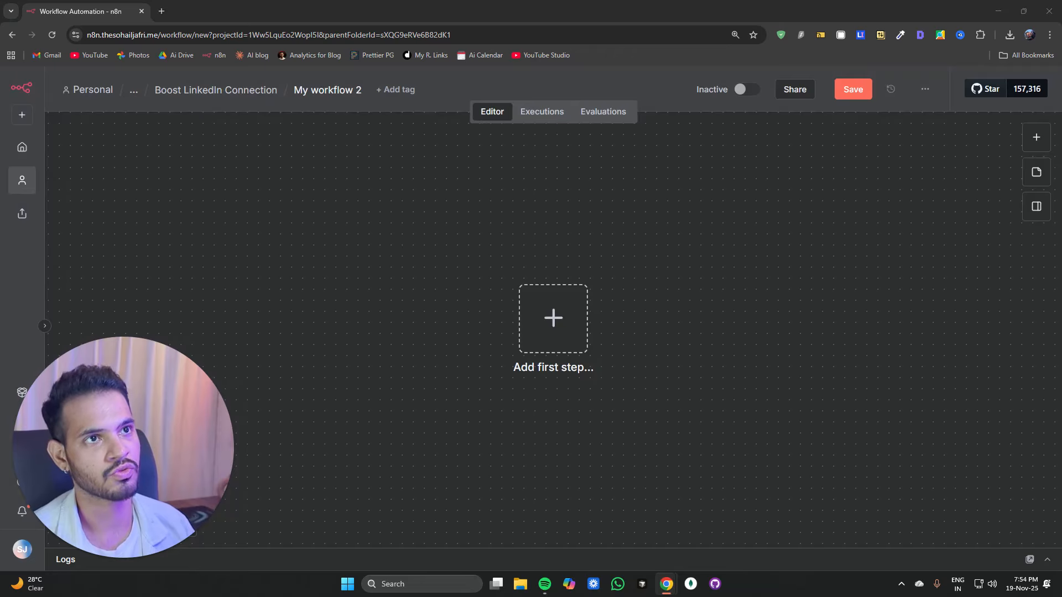
{"action": "left_click", "coordinate": [340, 91]}
{"action": "type", "text": "Boost LinkedIn - 1. Find Prospects"}
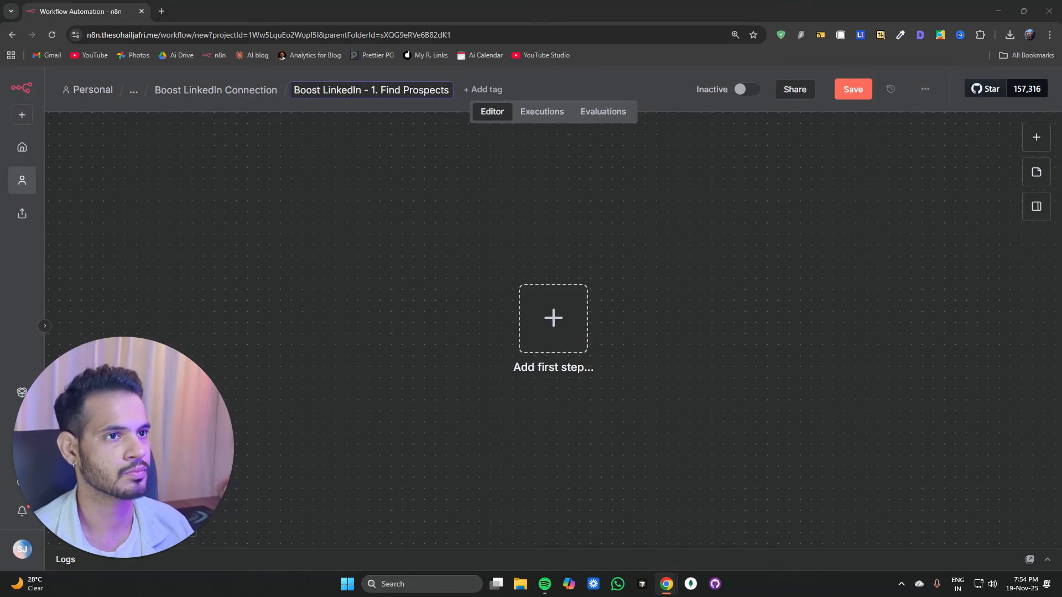
Step: Add an n8n Form "On form submission" trigger as the workflow's first step
{"action": "left_click", "coordinate": [554, 327]}
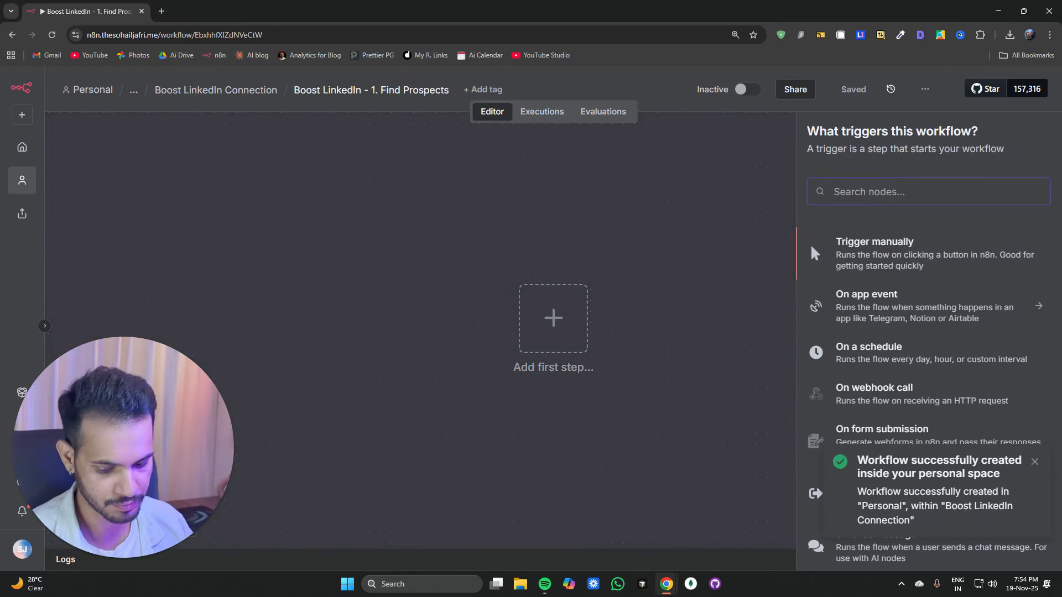
{"action": "type", "text": "form"}
{"action": "left_click", "coordinate": [865, 265]}
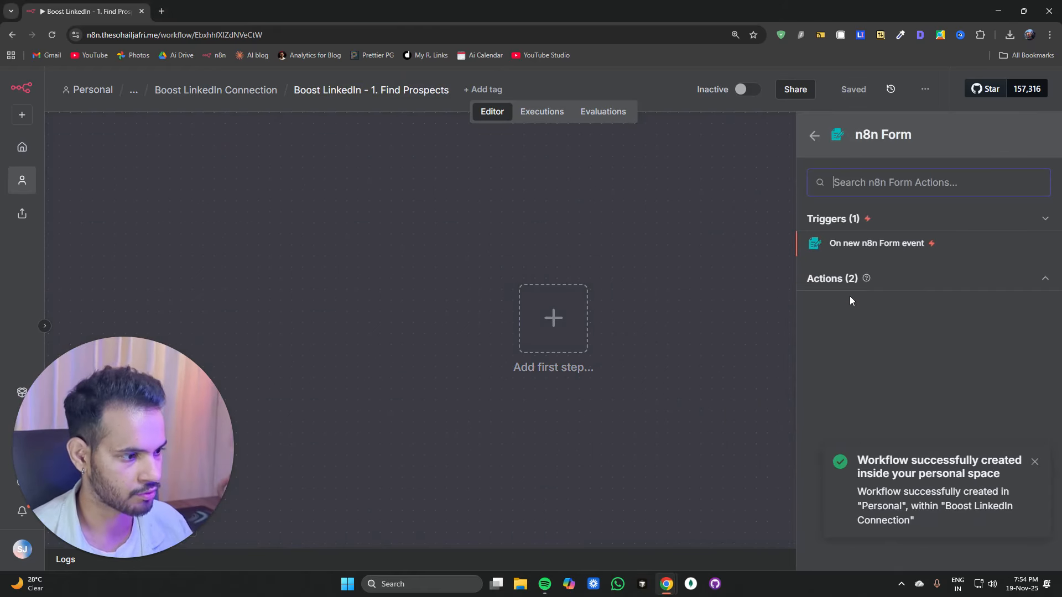
{"action": "key", "text": "Return"}
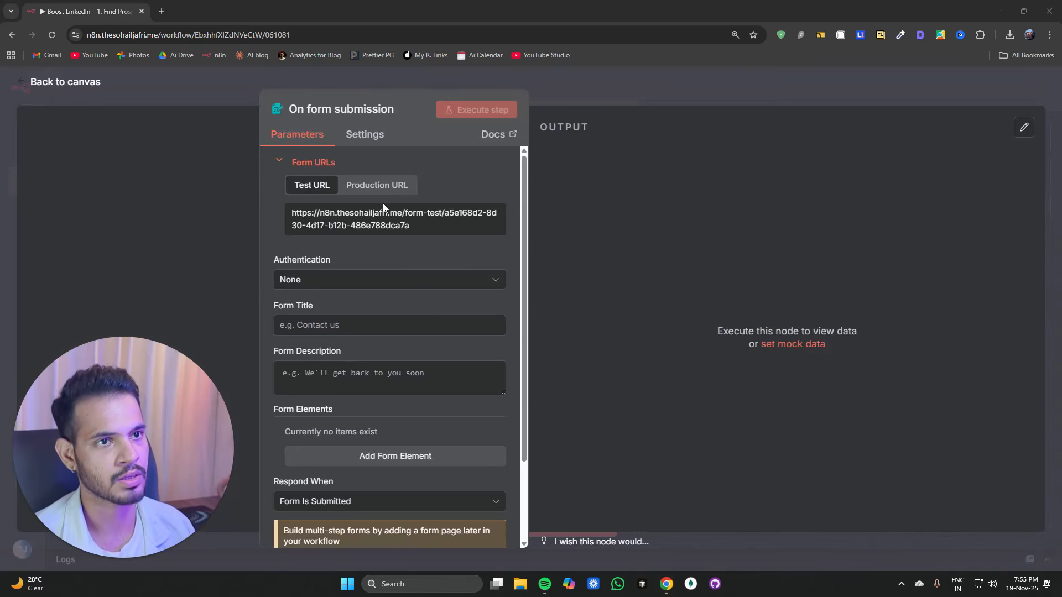
Step: Set the form's authentication to Basic Auth using the existing basic-auth credential
{"action": "left_click", "coordinate": [377, 279]}
{"action": "left_click", "coordinate": [329, 313]}
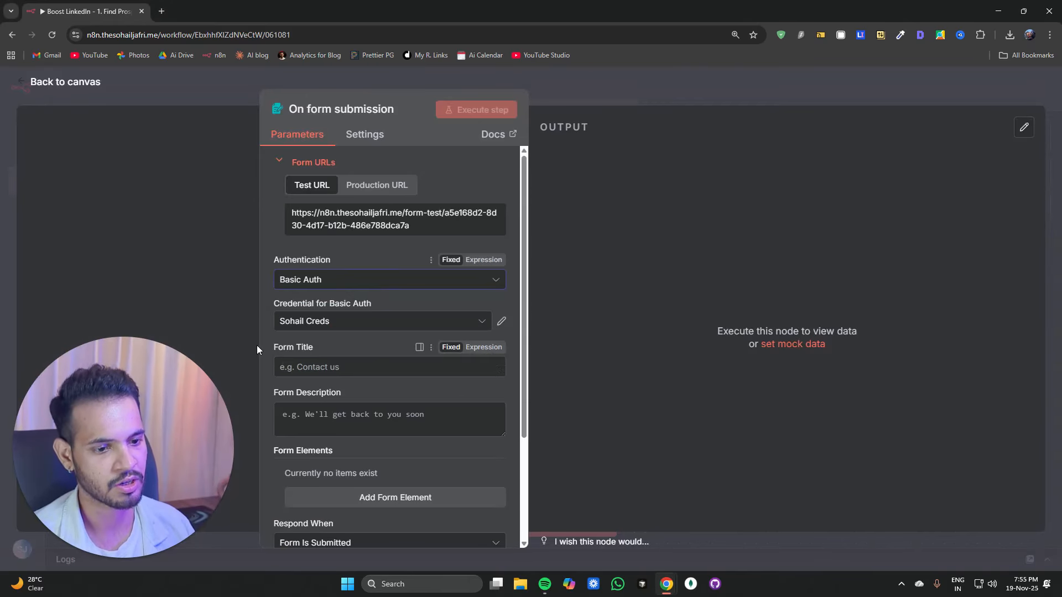
{"action": "left_click", "coordinate": [489, 327]}
{"action": "left_click", "coordinate": [352, 388]}
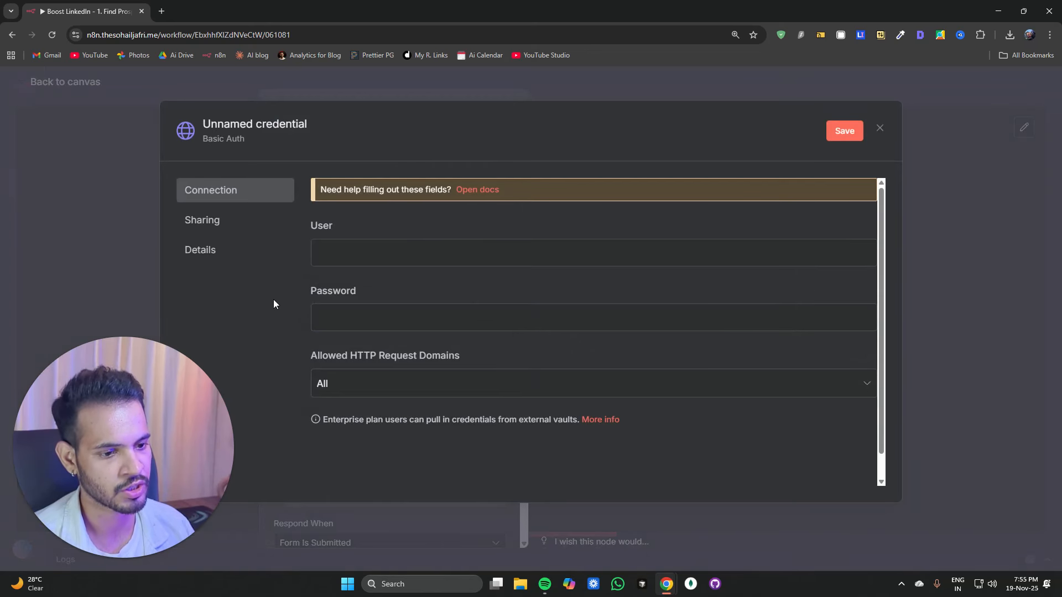
{"action": "left_click", "coordinate": [882, 131]}
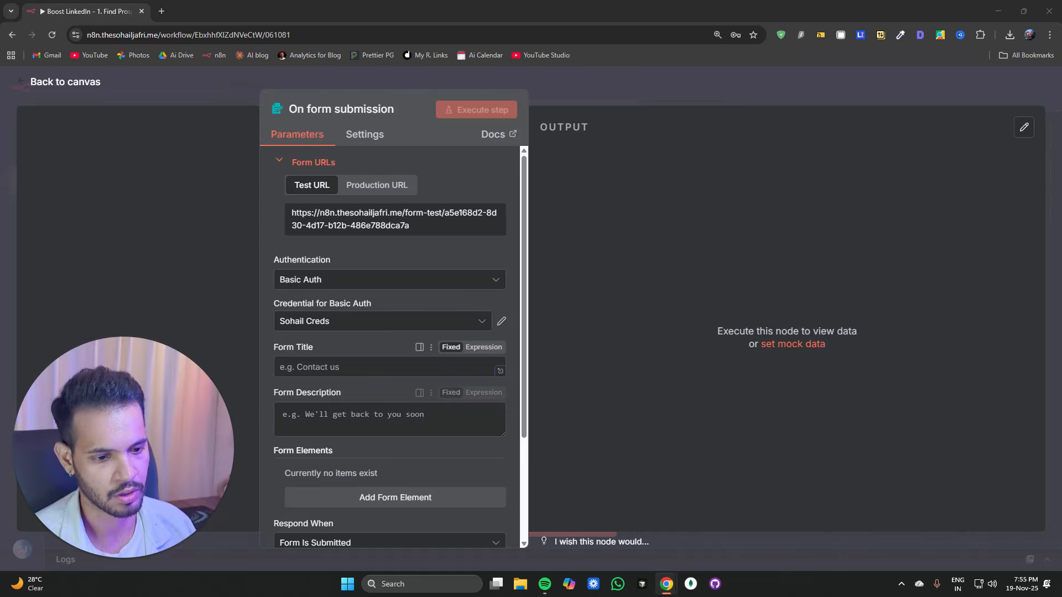
Step: Set the form title to "Boost LinkedIn: Find Prospects" and the description to "Get me 150 product managers in Europe working in SaaS startups."
{"action": "left_click", "coordinate": [343, 367]}
{"action": "type", "text": "Boost LinkedIn: Find Prospects"}
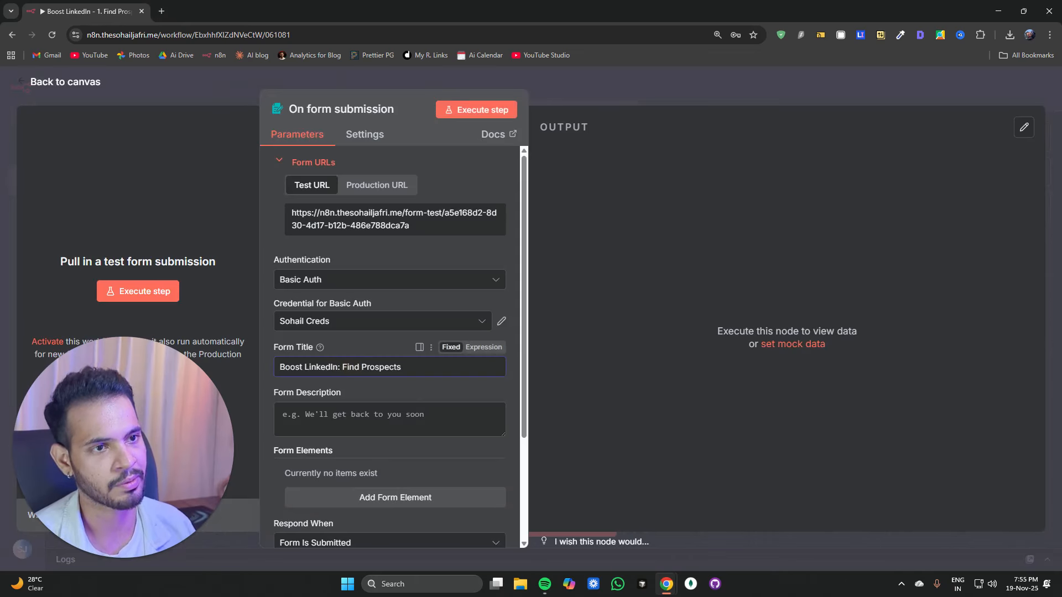
{"action": "left_click", "coordinate": [377, 427]}
{"action": "type", "text": "Get me 150 product managers in Europe working in SaaS startups."}
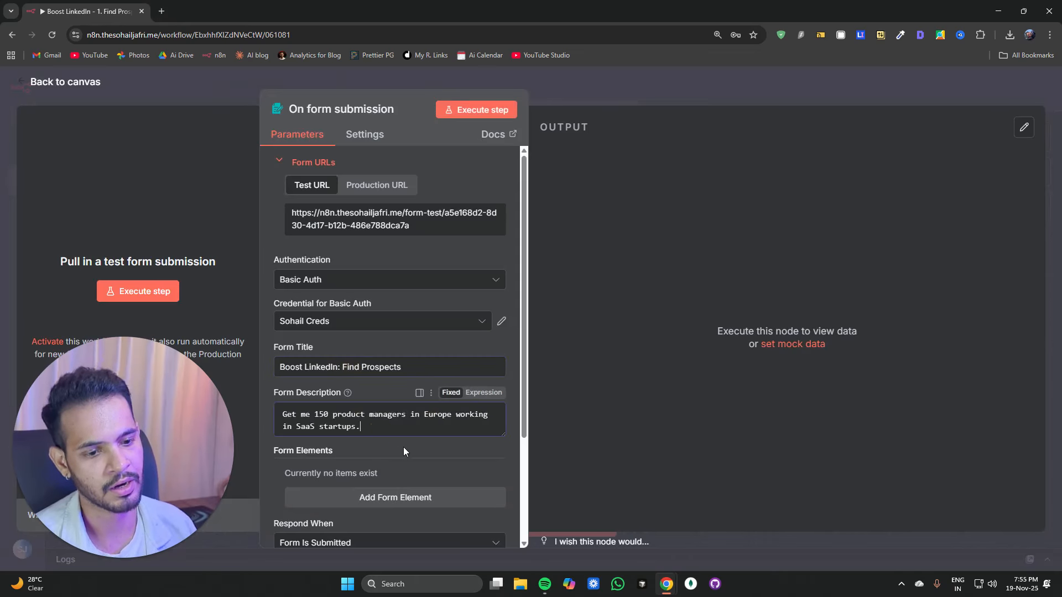
Step: Add a required Textarea form element "Describe your audience in plain English." with placeholder "Role, Company type/size, location, etc"
{"action": "scroll", "coordinate": [406, 231], "scroll_direction": "down", "scroll_amount": 2}
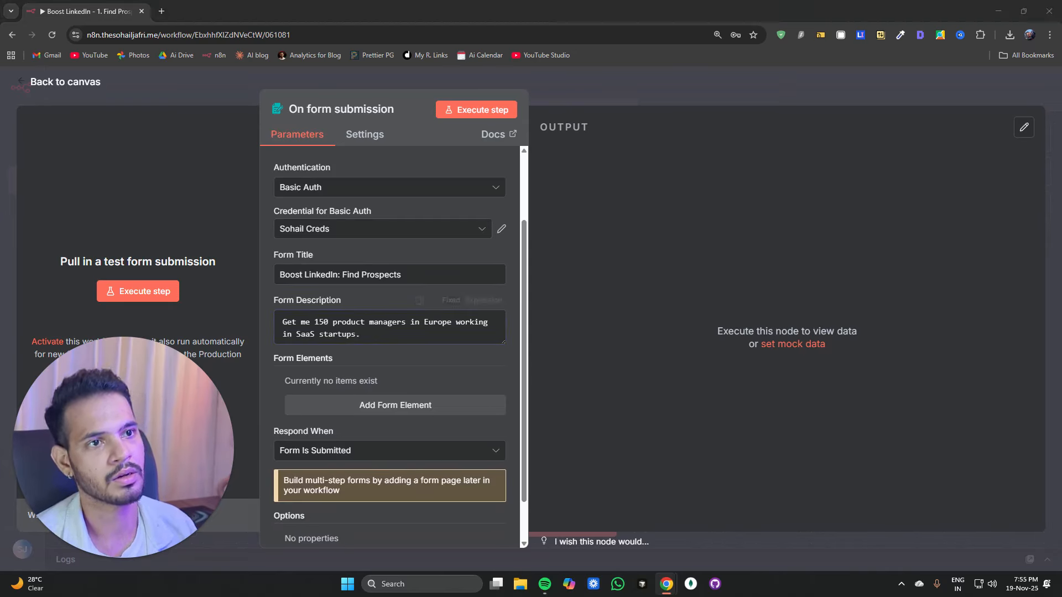
{"action": "scroll", "coordinate": [370, 339], "scroll_direction": "down", "scroll_amount": 1}
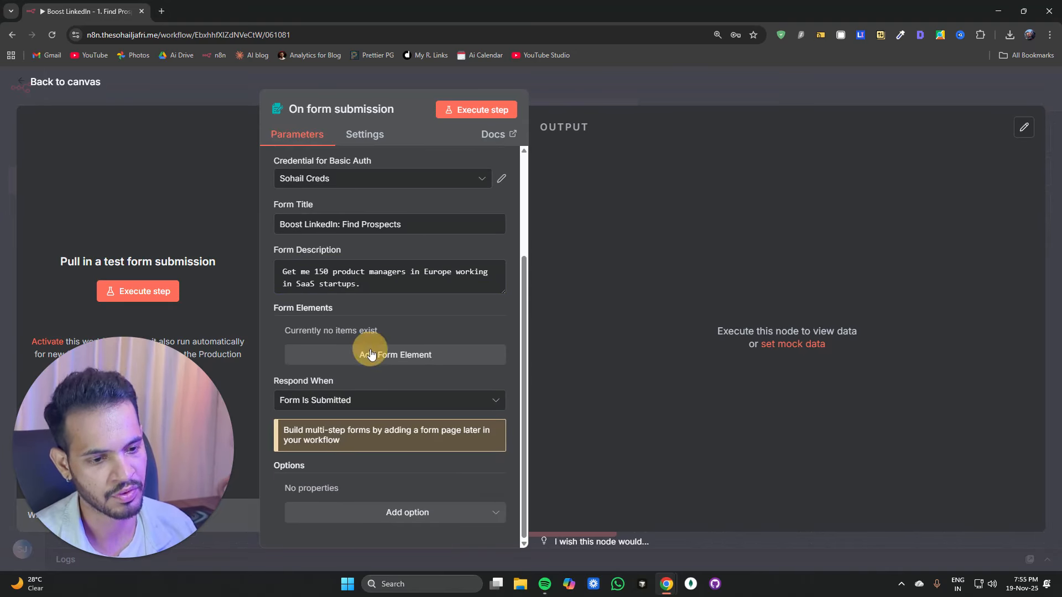
{"action": "left_click", "coordinate": [369, 354]}
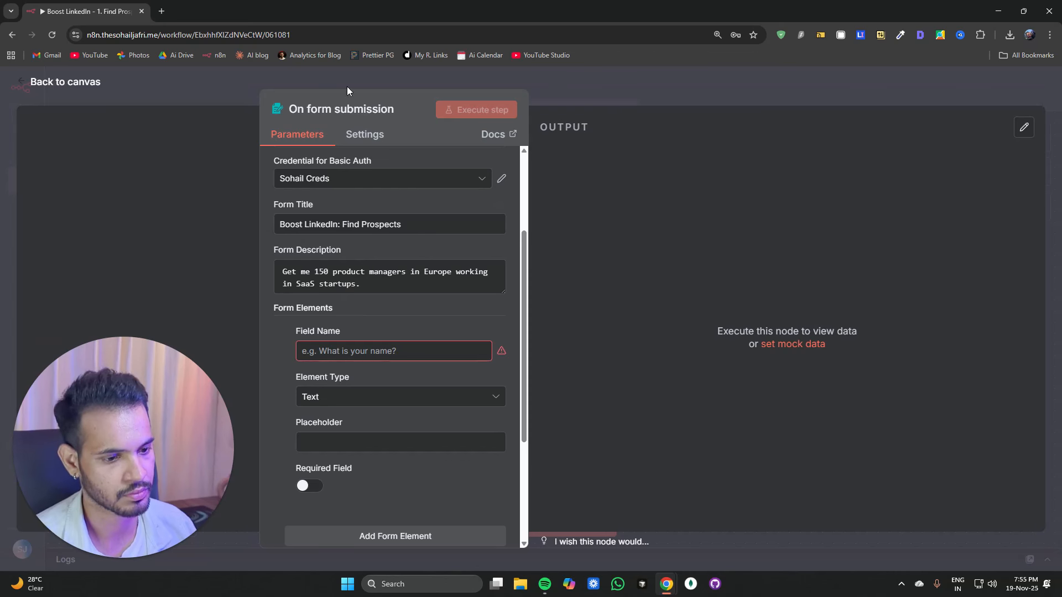
{"action": "left_click", "coordinate": [303, 351]}
{"action": "type", "text": "Describe your audience in plain English."}
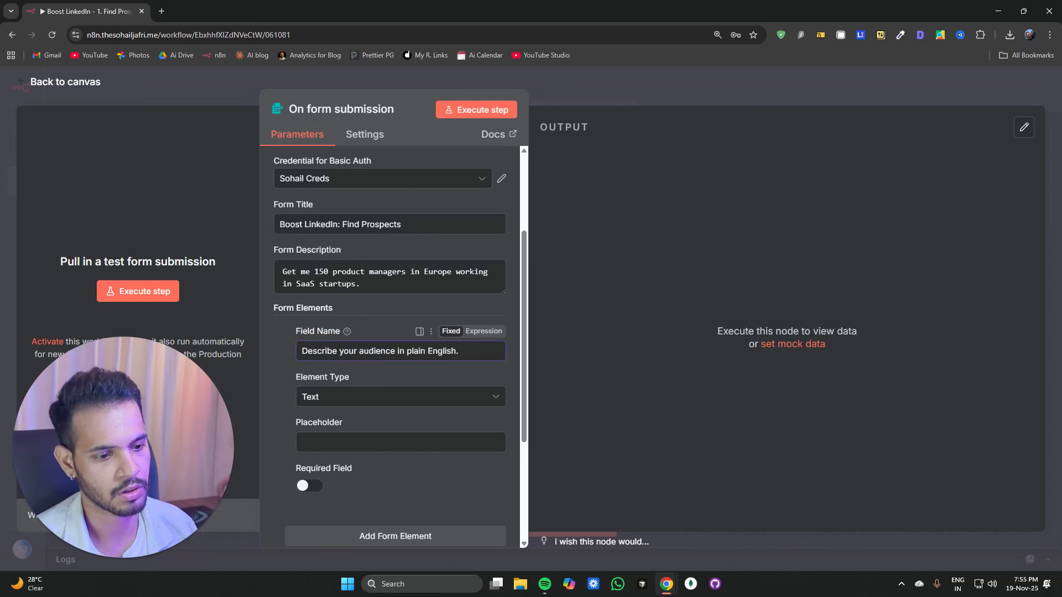
{"action": "left_click", "coordinate": [343, 403]}
{"action": "scroll", "coordinate": [355, 307], "scroll_direction": "up", "scroll_amount": 3}
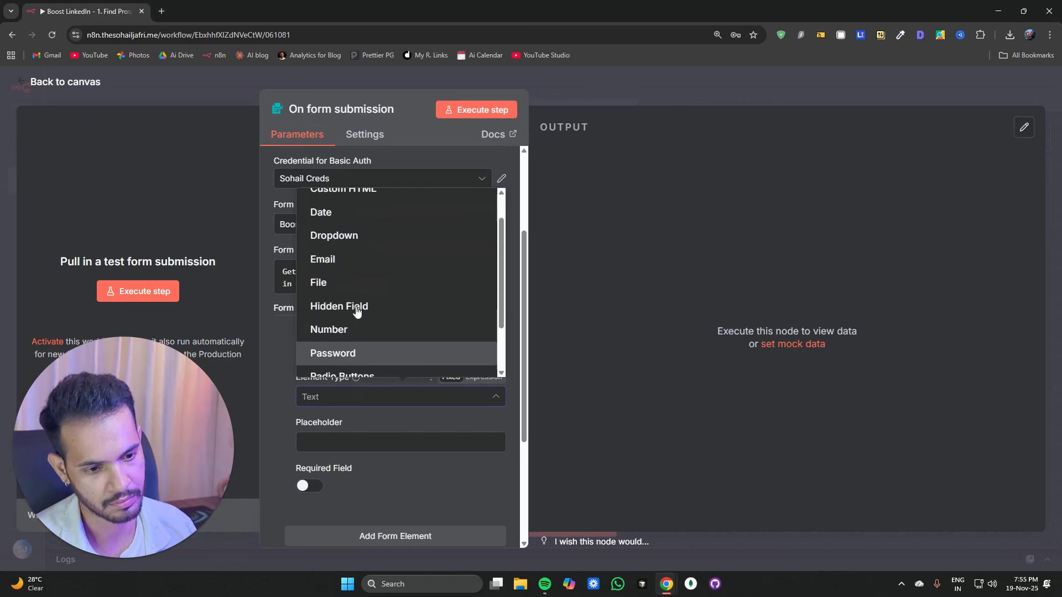
{"action": "scroll", "coordinate": [351, 263], "scroll_direction": "down", "scroll_amount": 4}
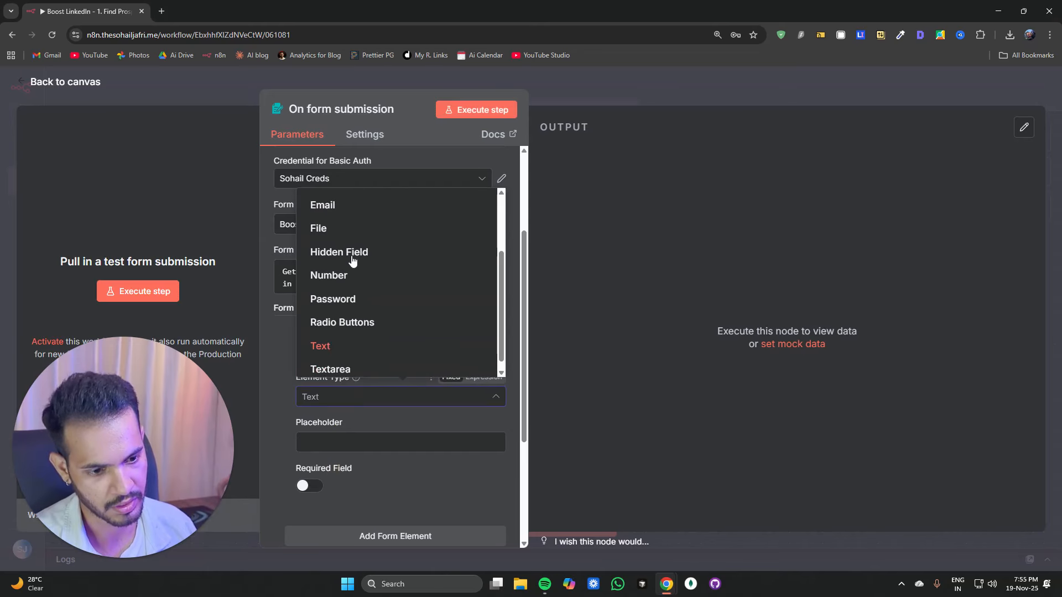
{"action": "left_click", "coordinate": [331, 370]}
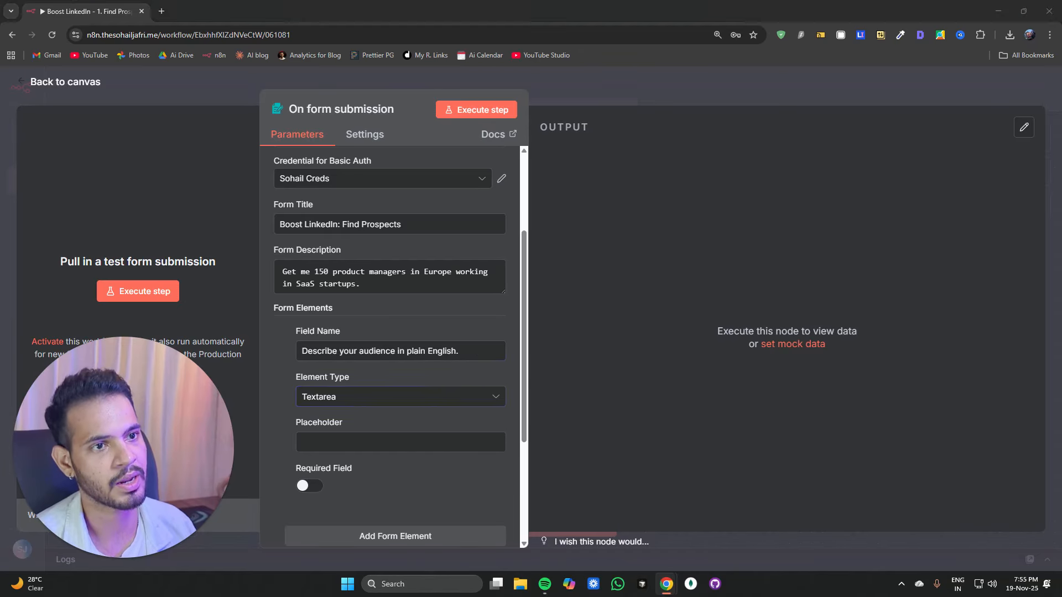
{"action": "left_click", "coordinate": [337, 438]}
{"action": "type", "text": "Role, Company type/size, location, etc"}
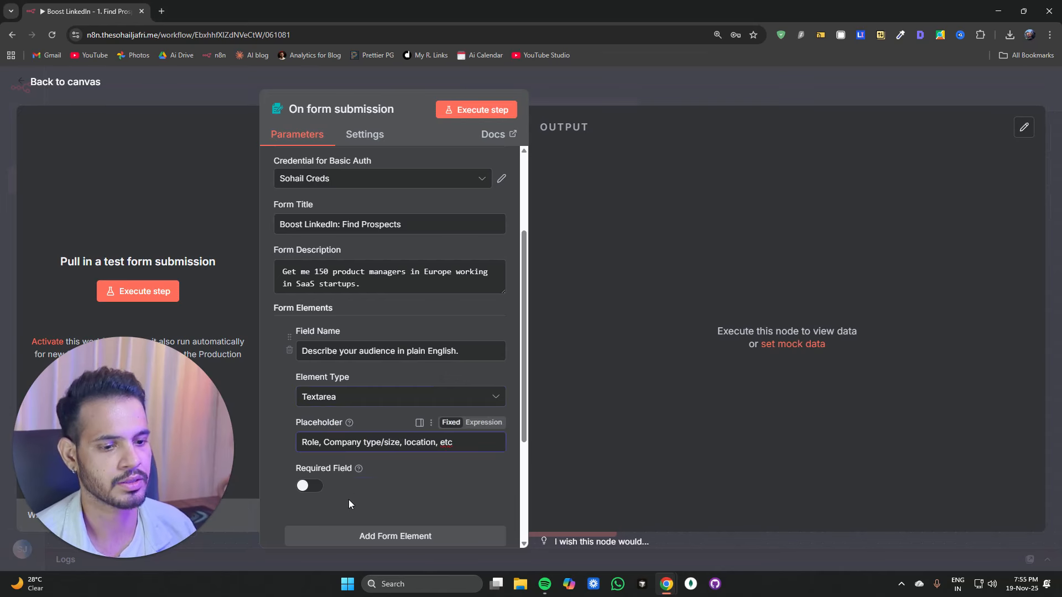
{"action": "left_click", "coordinate": [304, 485]}
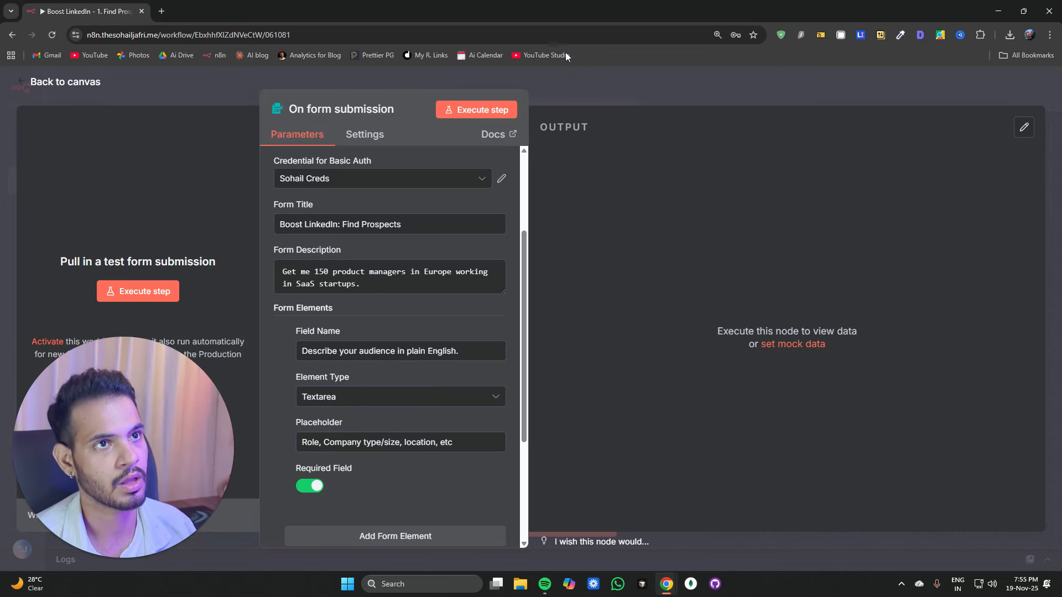
{"action": "left_click", "coordinate": [580, 83]}
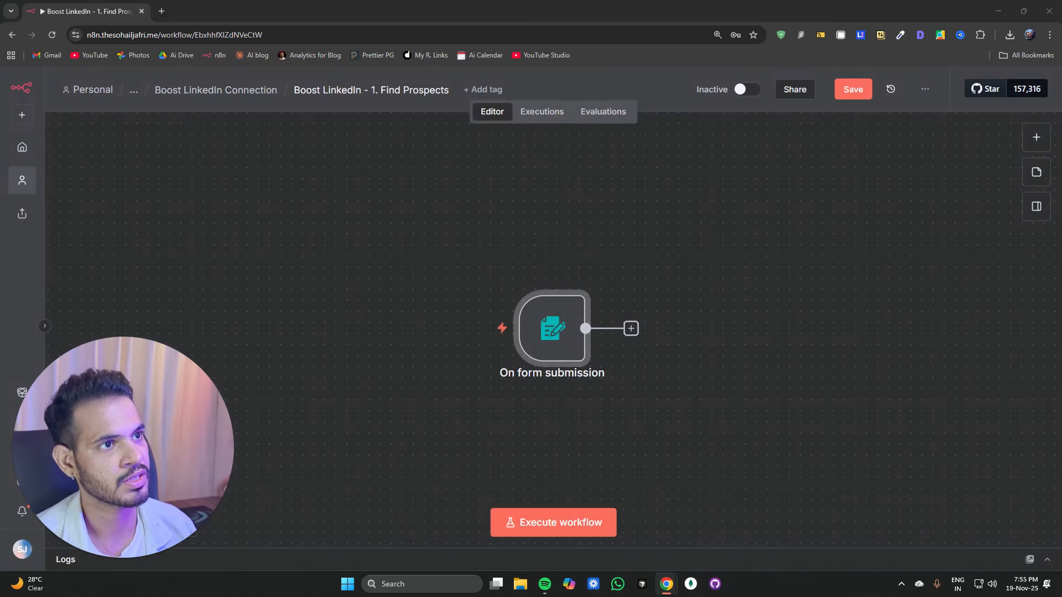
Step: Add an AI Agent node after the form trigger and rename it "Generate Search JSON"
{"action": "left_click", "coordinate": [631, 328]}
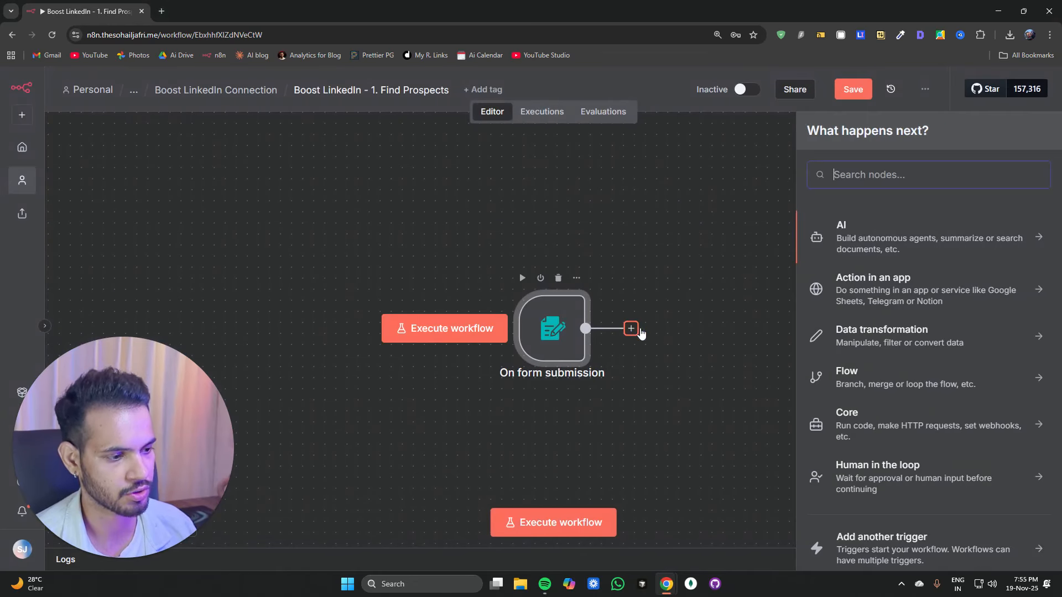
{"action": "type", "text": "ai a"}
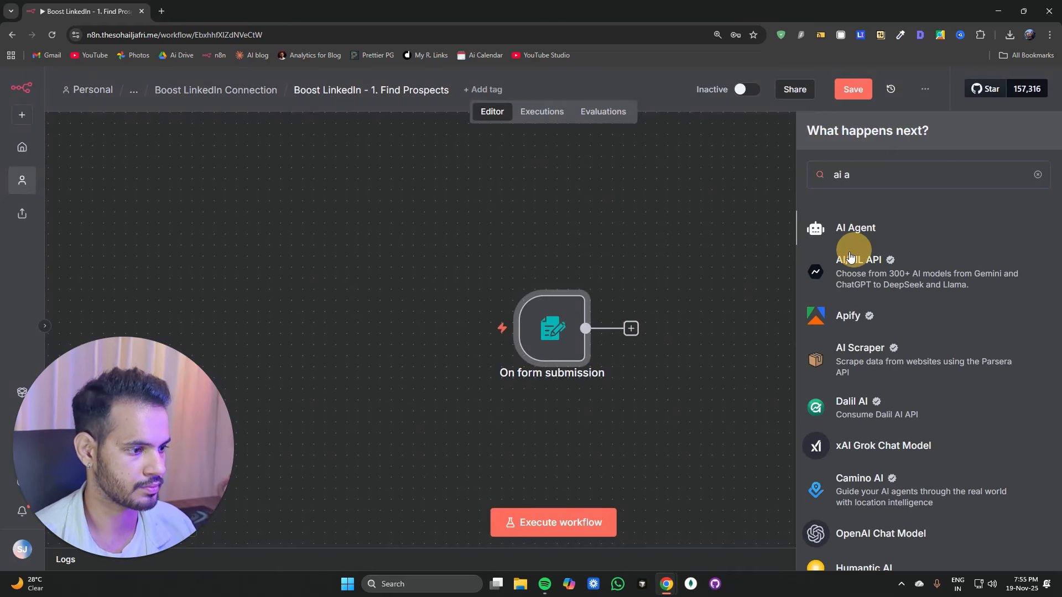
{"action": "left_click", "coordinate": [863, 233]}
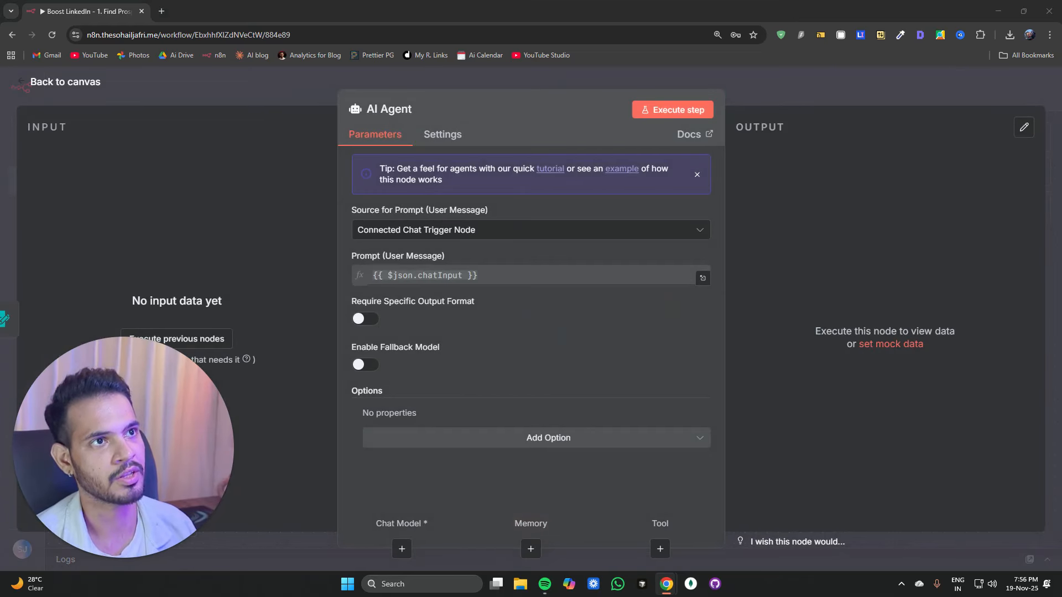
{"action": "left_click", "coordinate": [388, 109]}
{"action": "type", "text": "Generate Search JSON"}
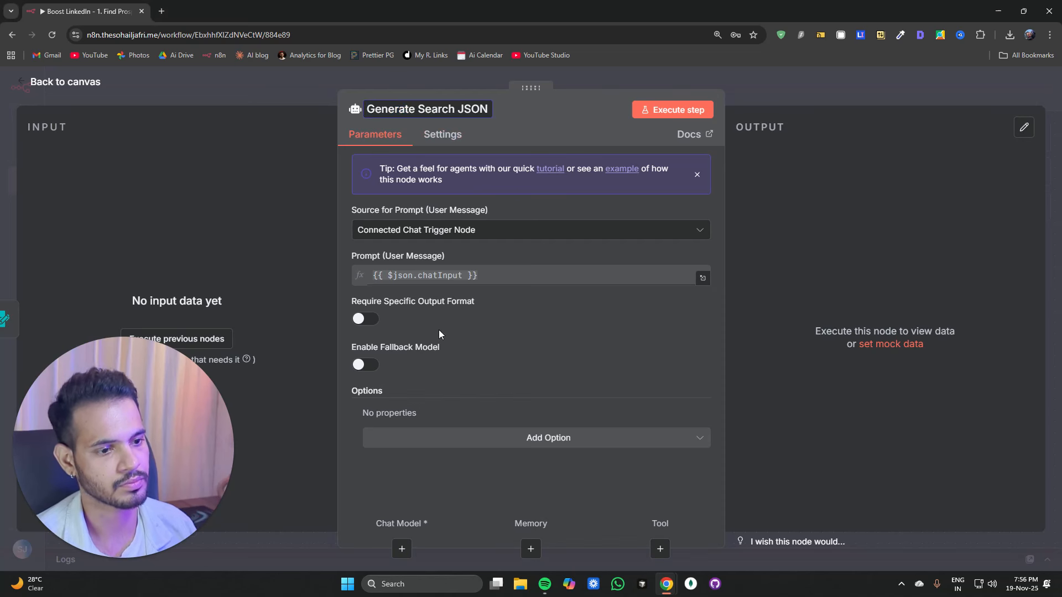
Step: Set the agent's prompt source to Define below with prompt {{ $json['Describe your audience in plain English.'] }}
{"action": "left_click", "coordinate": [412, 235]}
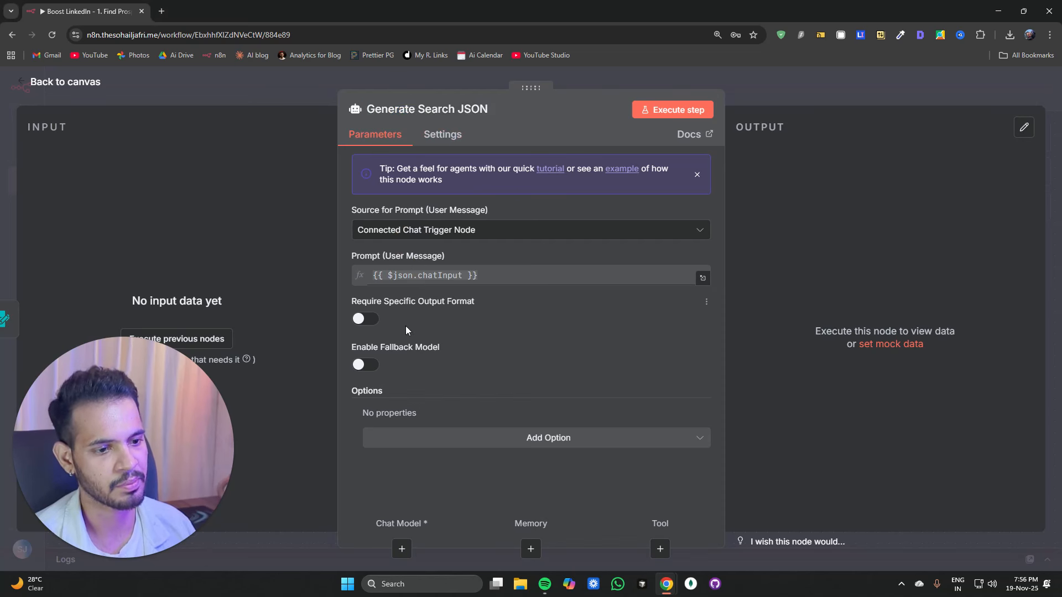
{"action": "left_click", "coordinate": [424, 235]}
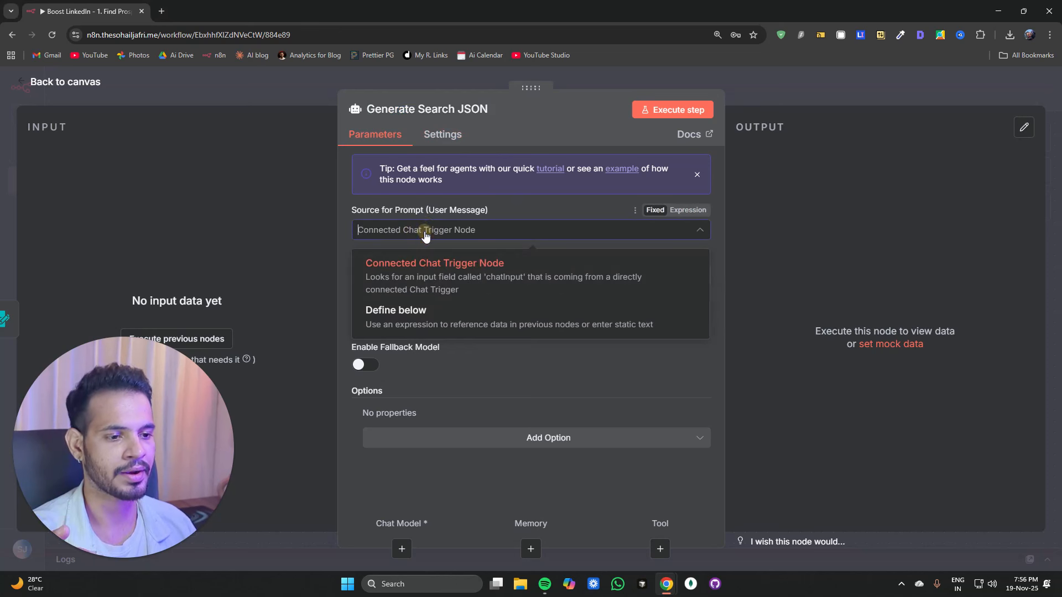
{"action": "left_click", "coordinate": [427, 329]}
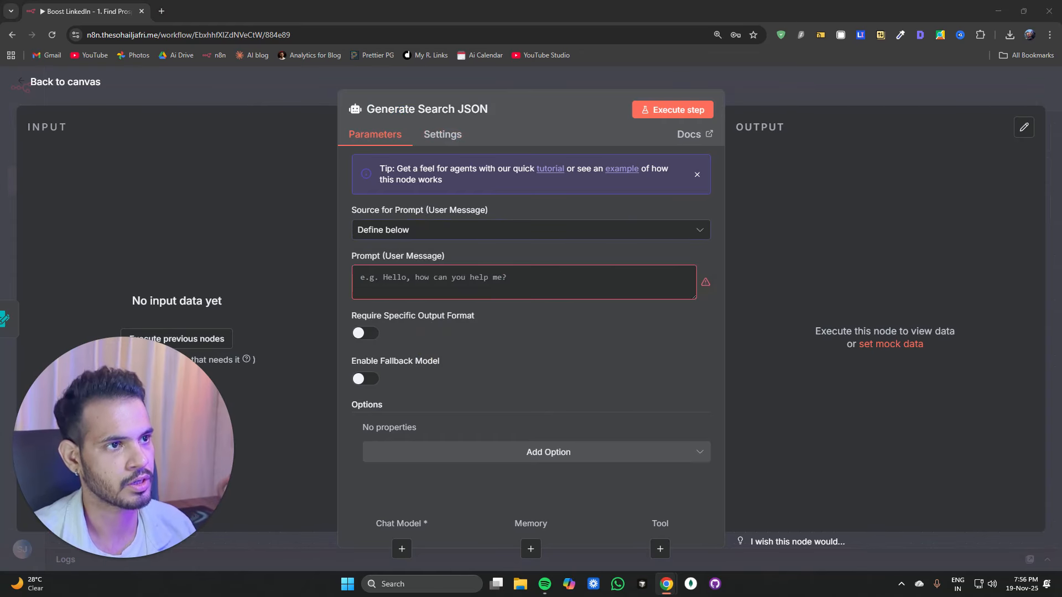
{"action": "left_click", "coordinate": [436, 280]}
{"action": "type", "text": "{{ $json['Describe your audience in plain English.'] }}"}
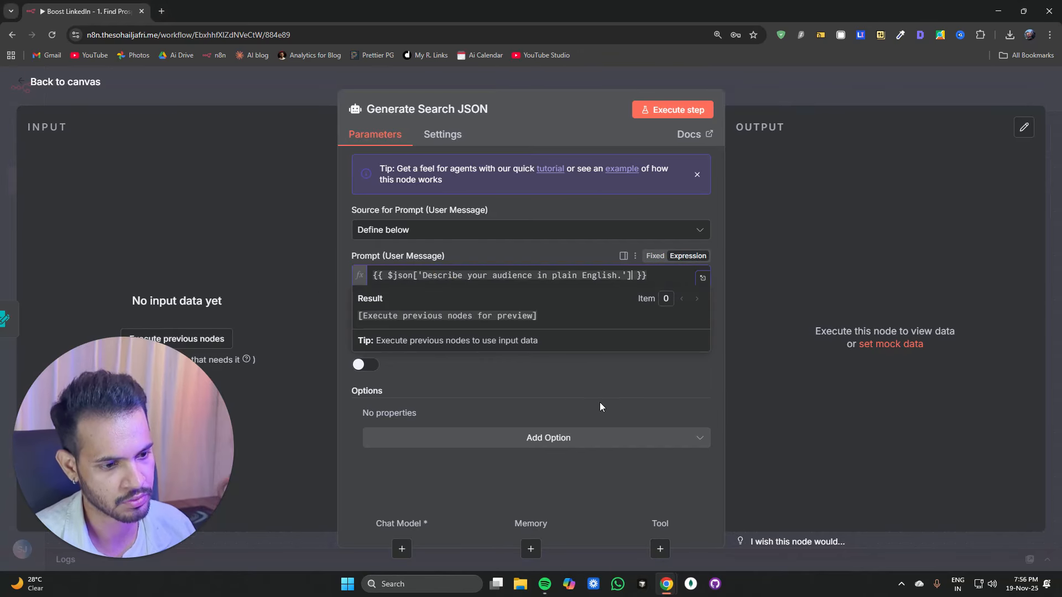
Step: Turn on Require Specific Output Format for the Generate Search JSON agent
{"action": "left_click", "coordinate": [475, 376]}
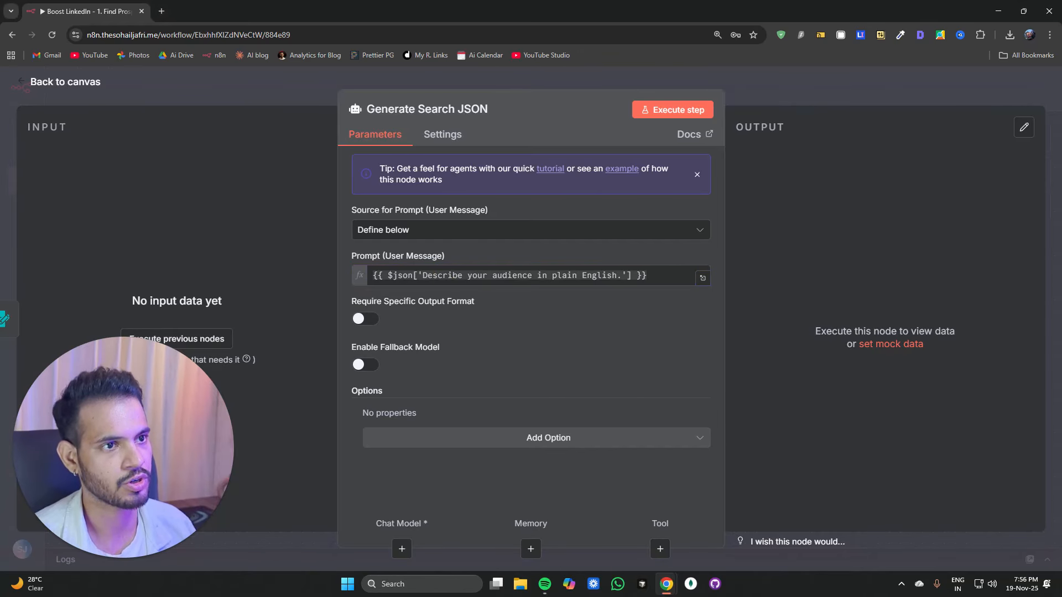
{"action": "left_click", "coordinate": [366, 320]}
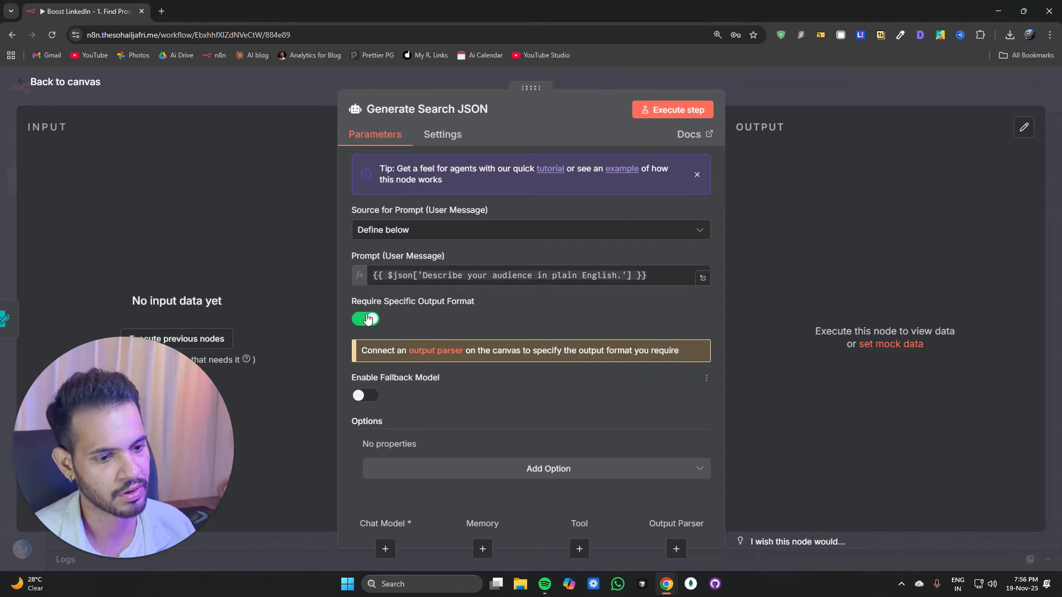
{"action": "left_click_drag", "start_coordinate": [349, 305], "coordinate": [473, 304]}
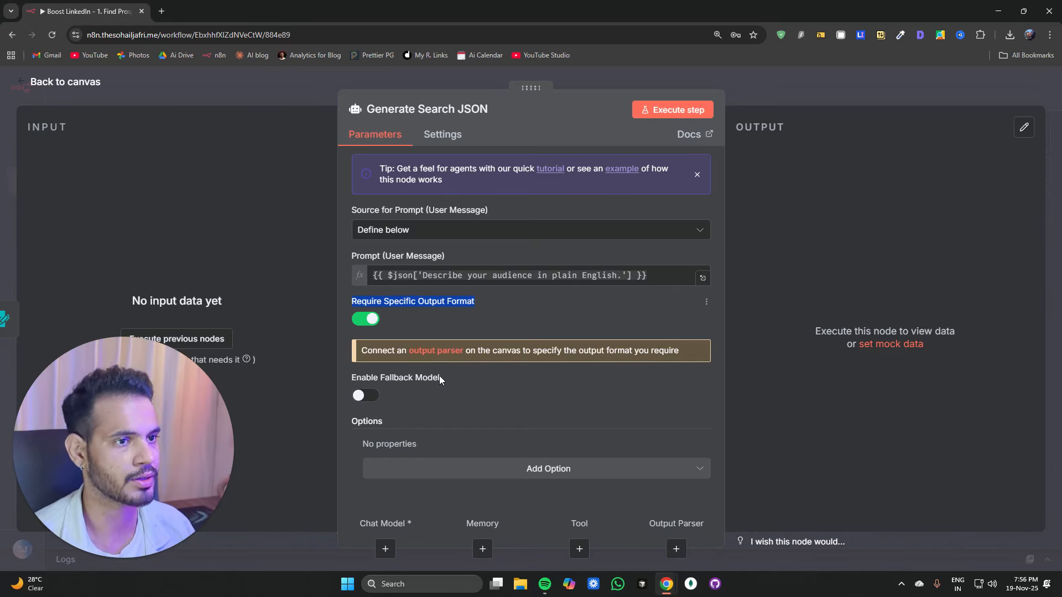
Step: Add a System Message option to the agent and paste in the prompt-to-JSON extraction instructions
{"action": "left_click", "coordinate": [436, 470]}
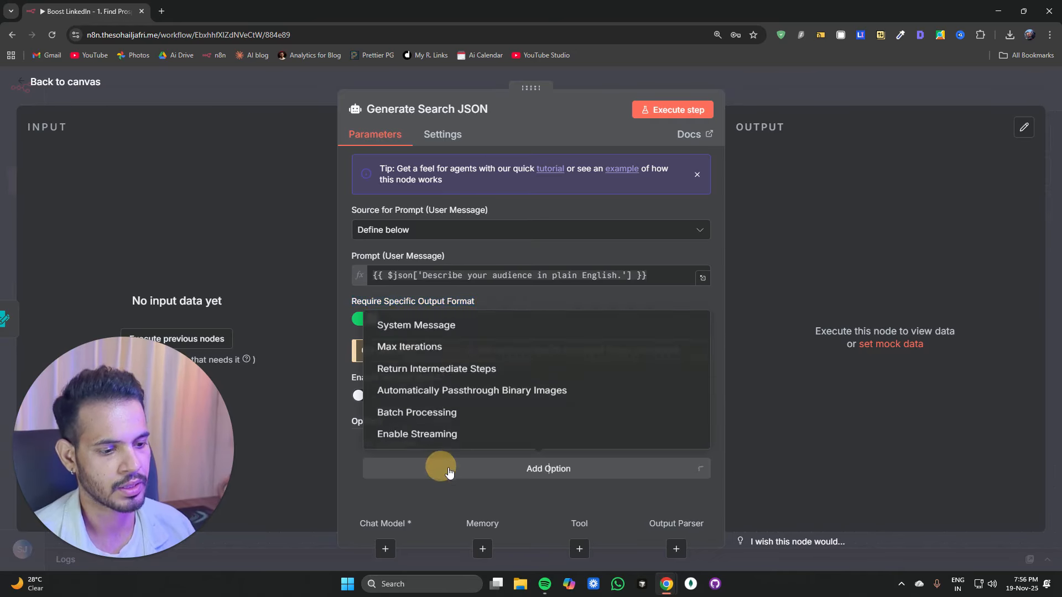
{"action": "left_click", "coordinate": [425, 317]}
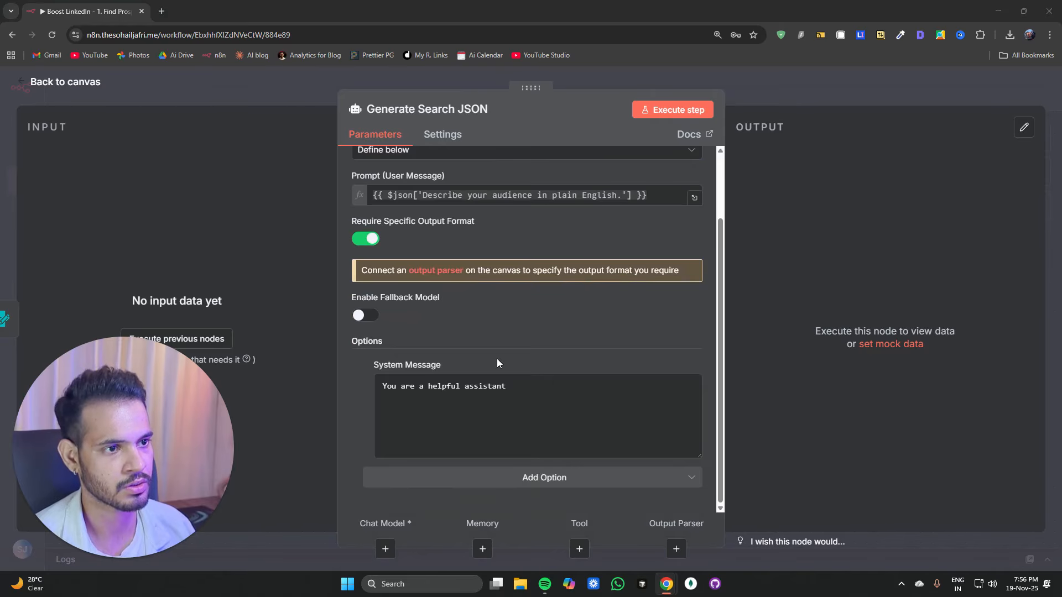
{"action": "left_click", "coordinate": [517, 427]}
{"action": "key", "text": "ctrl+a"}
{"action": "key", "text": "ctrl+v"}
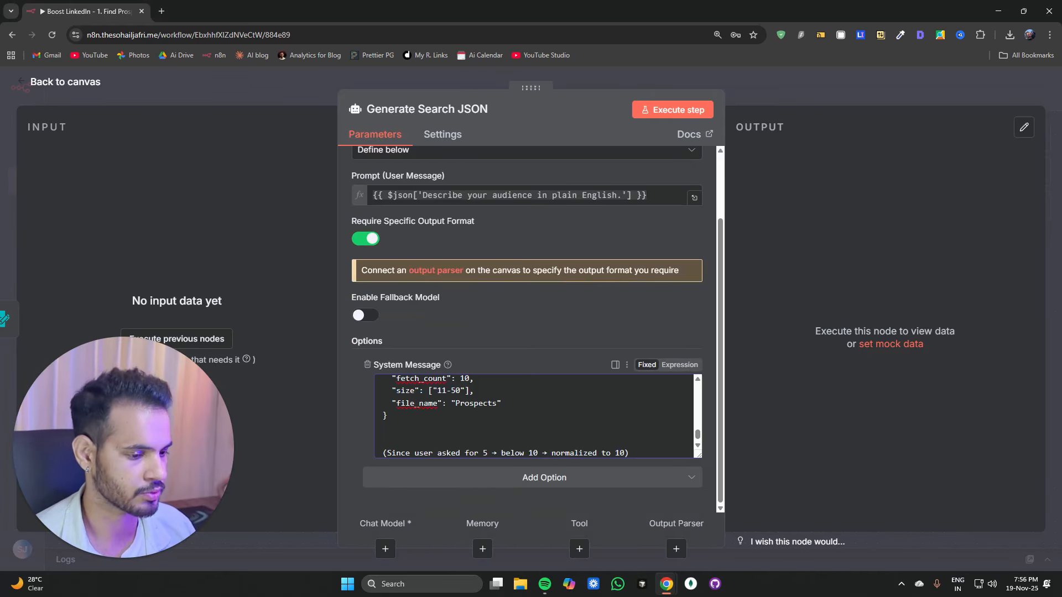
Step: Review the pasted system message's JSON structure and its fields such as fetch_count and size
{"action": "scroll", "coordinate": [534, 414], "scroll_direction": "up", "scroll_amount": 10}
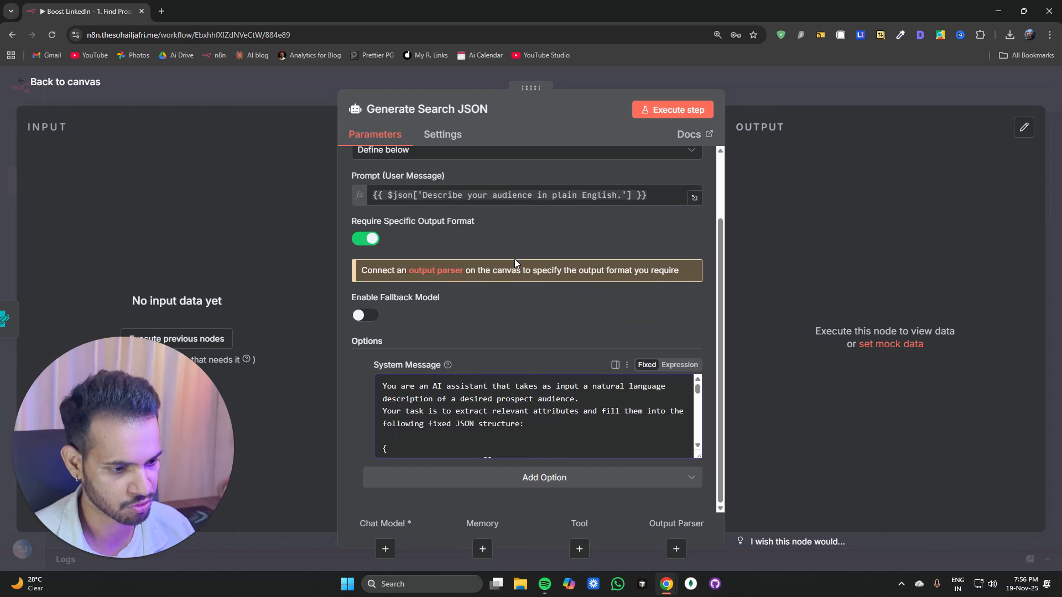
{"action": "scroll", "coordinate": [487, 420], "scroll_direction": "down", "scroll_amount": 5}
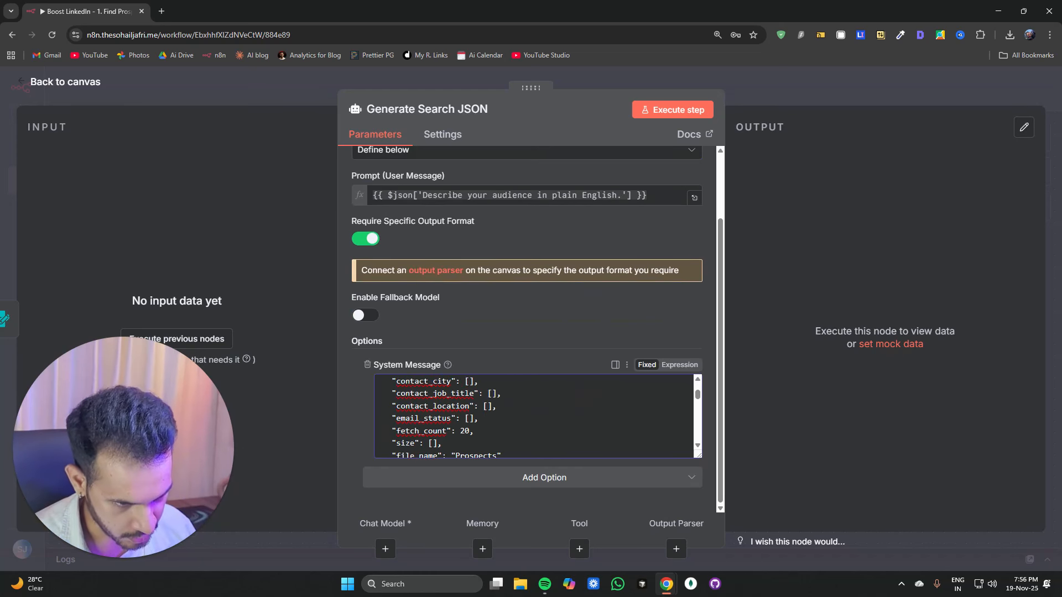
{"action": "scroll", "coordinate": [435, 379], "scroll_direction": "up", "scroll_amount": 1}
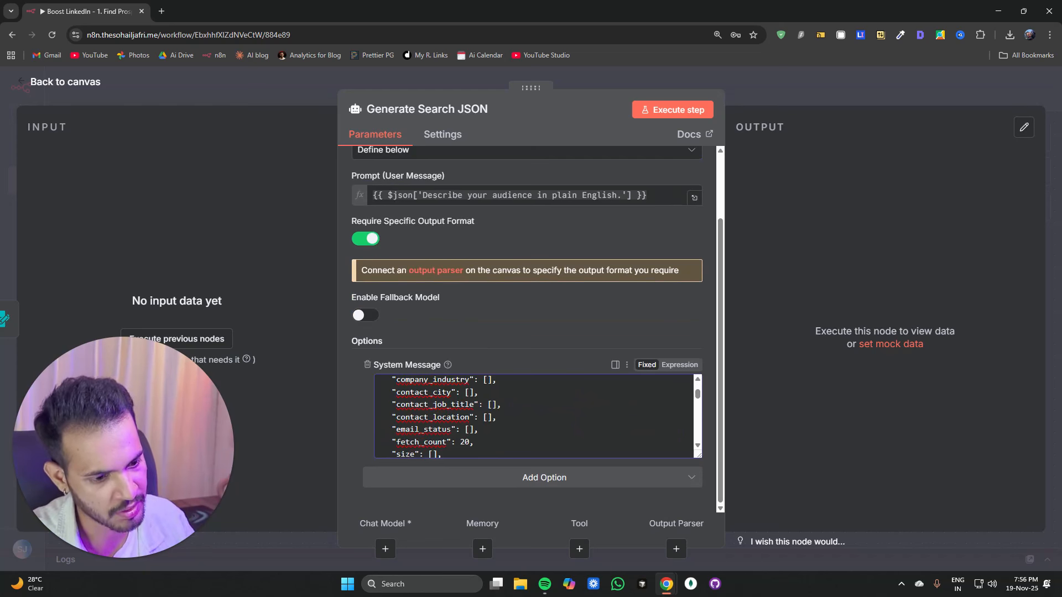
{"action": "left_click", "coordinate": [434, 453]}
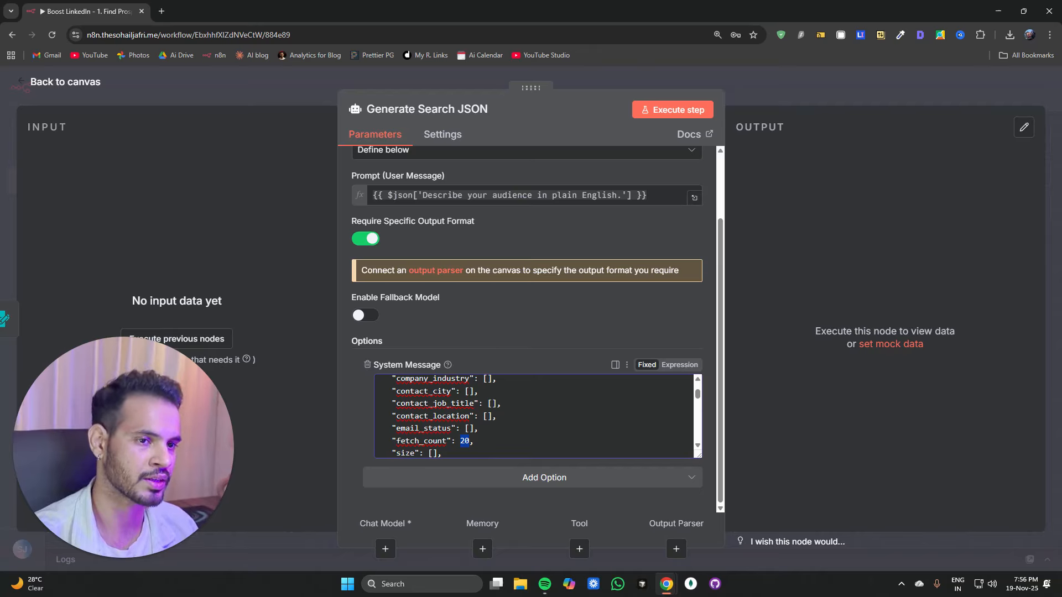
{"action": "key", "text": "Down"}
{"action": "key", "text": "Down"}
{"action": "key", "text": "Down"}
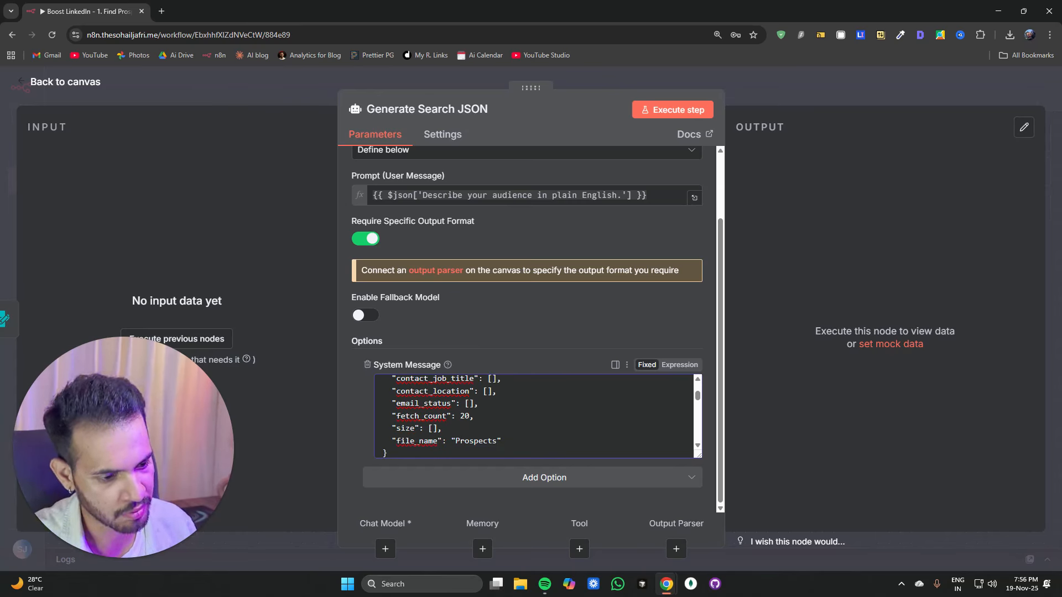
{"action": "scroll", "coordinate": [442, 412], "scroll_direction": "up", "scroll_amount": 2}
{"action": "scroll", "coordinate": [443, 412], "scroll_direction": "down", "scroll_amount": 1}
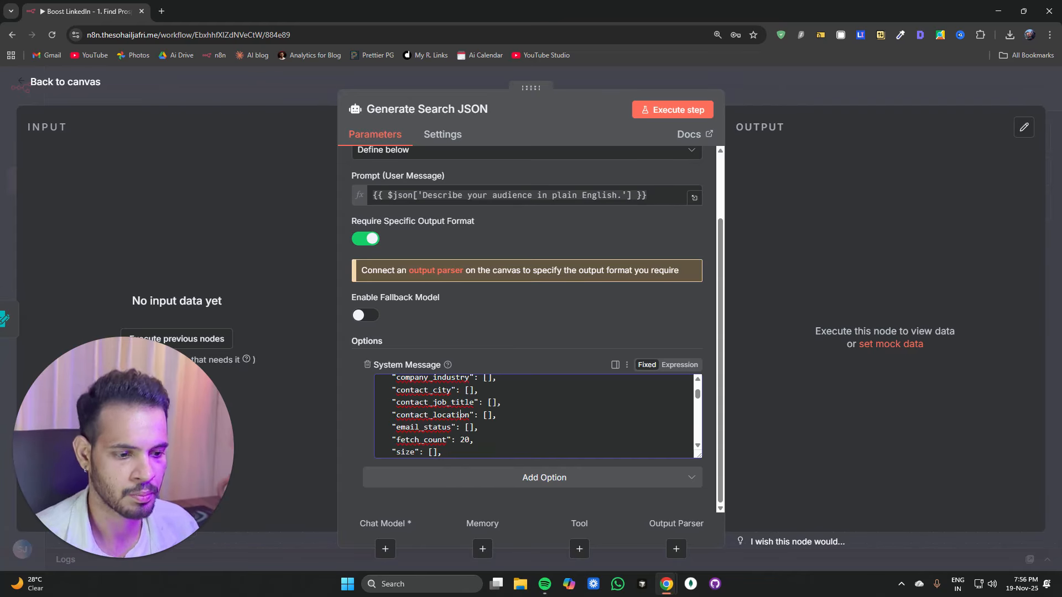
{"action": "scroll", "coordinate": [461, 414], "scroll_direction": "up", "scroll_amount": 3}
{"action": "scroll", "coordinate": [460, 415], "scroll_direction": "down", "scroll_amount": 3}
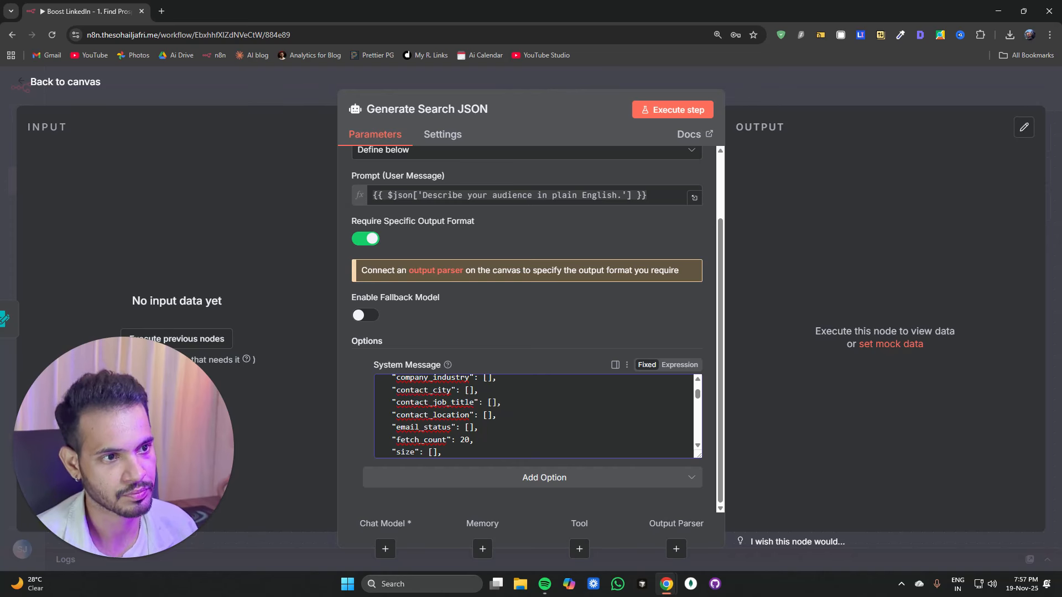
Step: Add an Apify Run an Actor node after the Generate Search JSON agent
{"action": "left_click", "coordinate": [300, 117]}
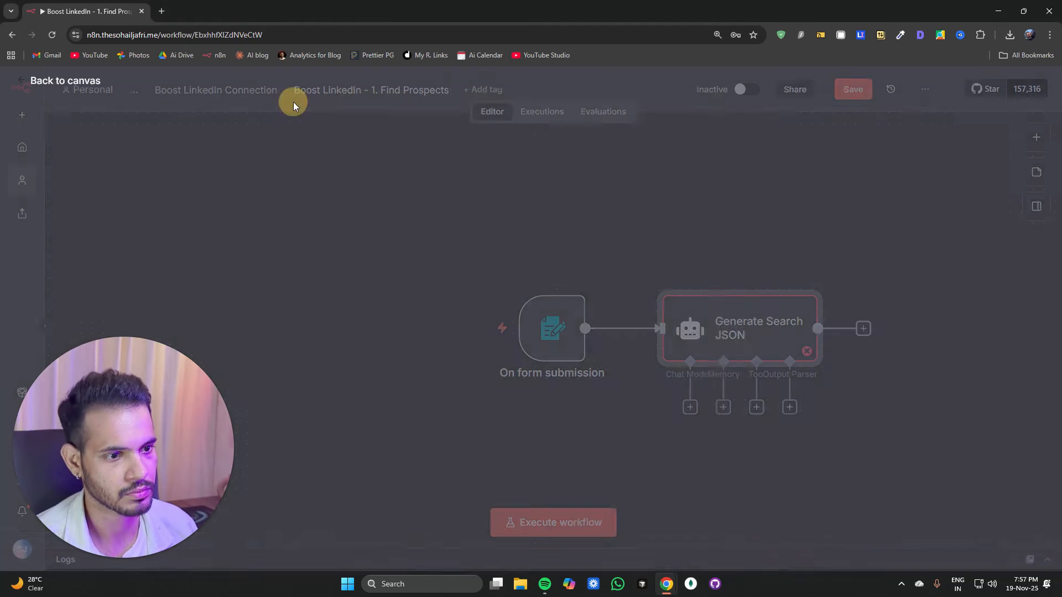
{"action": "left_click_drag", "start_coordinate": [685, 449], "coordinate": [404, 409]}
{"action": "left_click", "coordinate": [575, 285]}
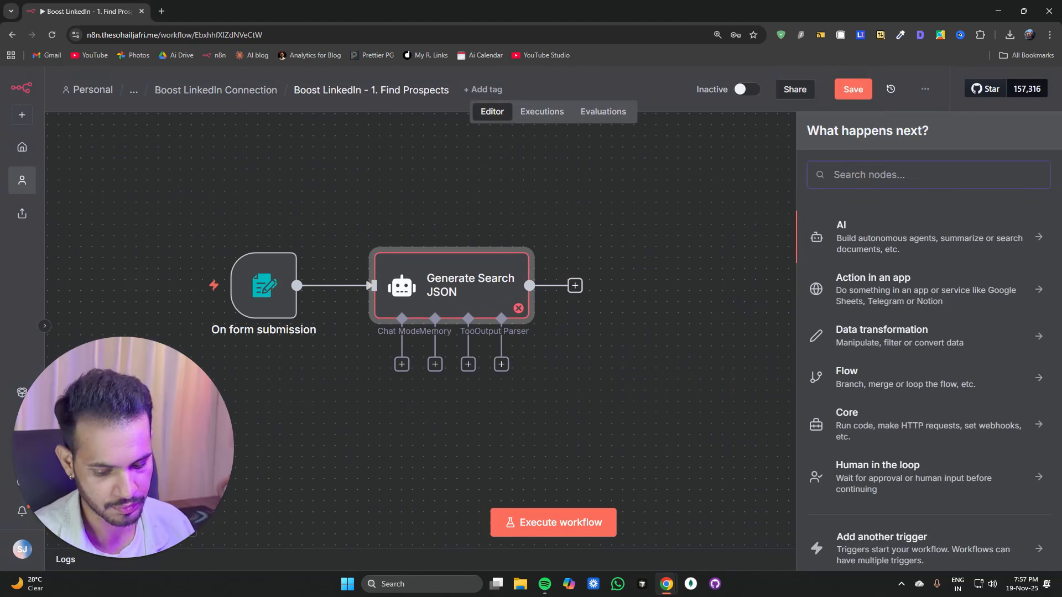
{"action": "type", "text": "run"}
{"action": "key", "text": "BackSpace"}
{"action": "key", "text": "BackSpace"}
{"action": "key", "text": "BackSpace"}
{"action": "type", "text": "a"}
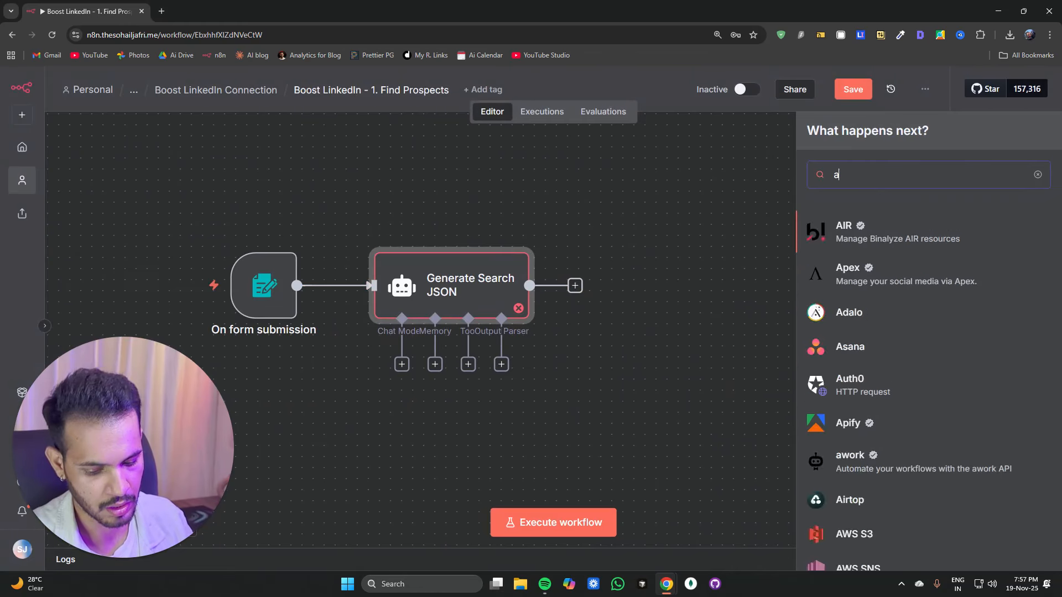
{"action": "type", "text": "pify"}
{"action": "left_click", "coordinate": [869, 227]}
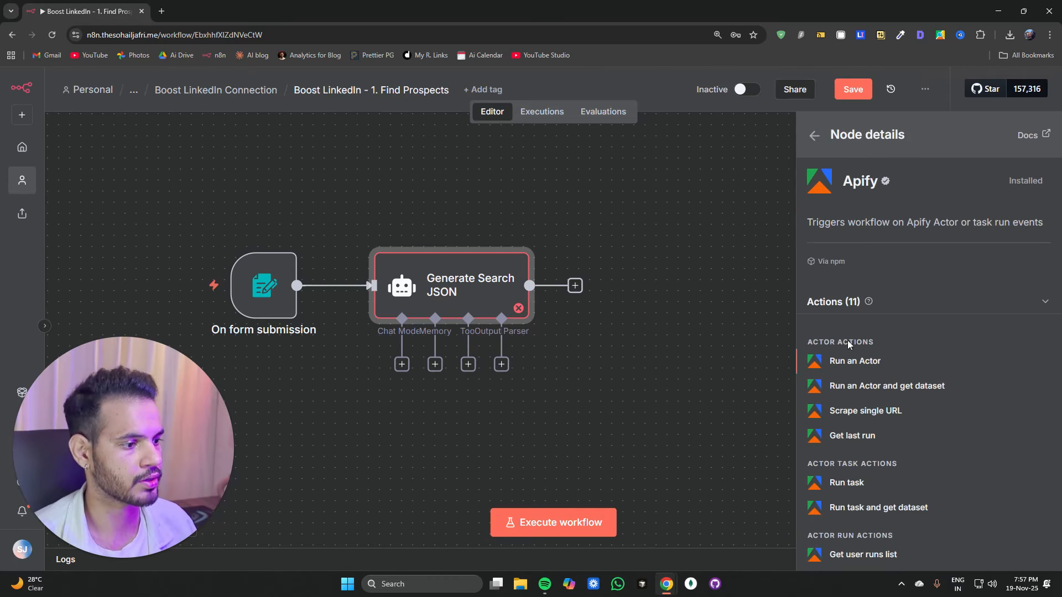
{"action": "left_click", "coordinate": [855, 362]}
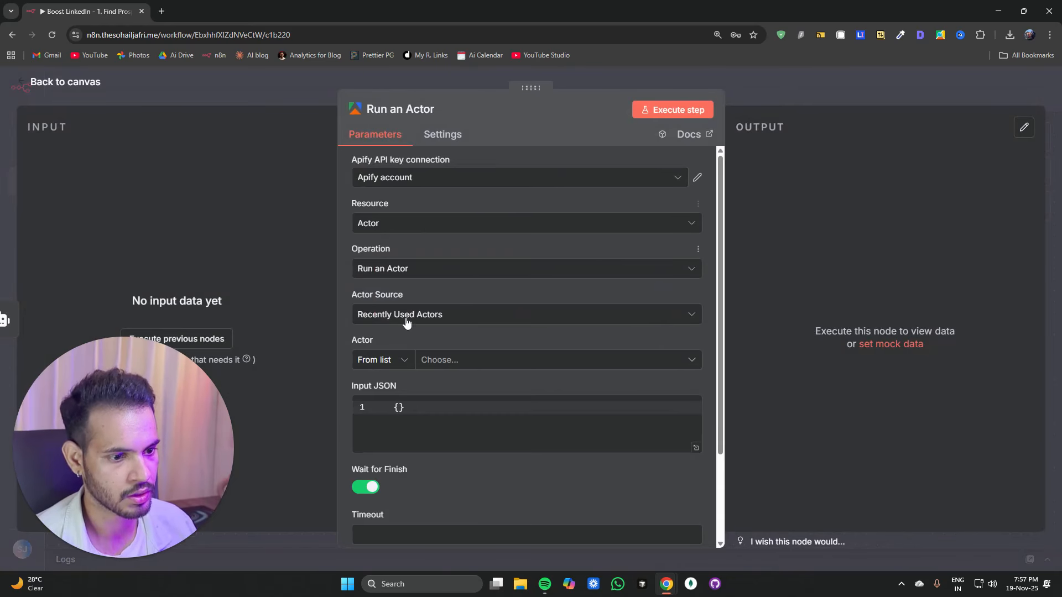
Step: Search the actor list for leads and choose the Leads Finder - $1.5/1k leads with Emails actor
{"action": "left_click", "coordinate": [515, 365]}
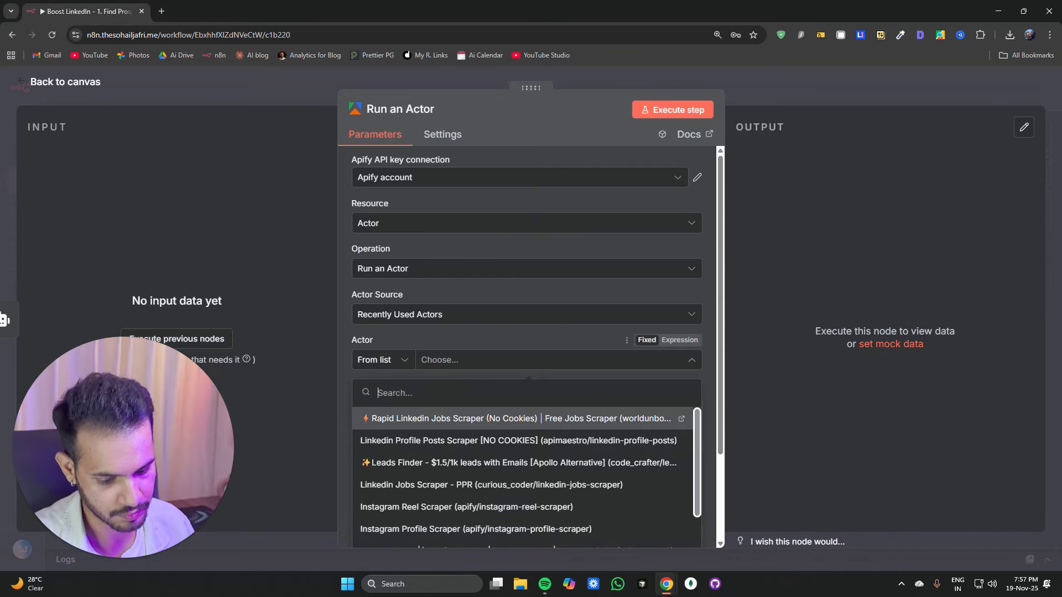
{"action": "type", "text": "leasd"}
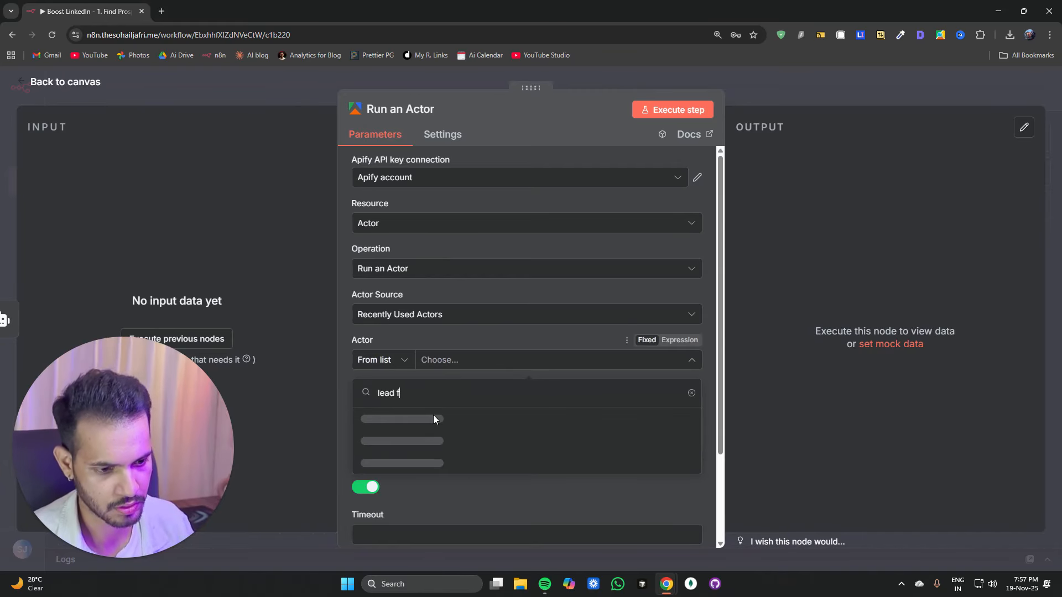
{"action": "key", "text": "BackSpace"}
{"action": "key", "text": "BackSpace"}
{"action": "type", "text": "s"}
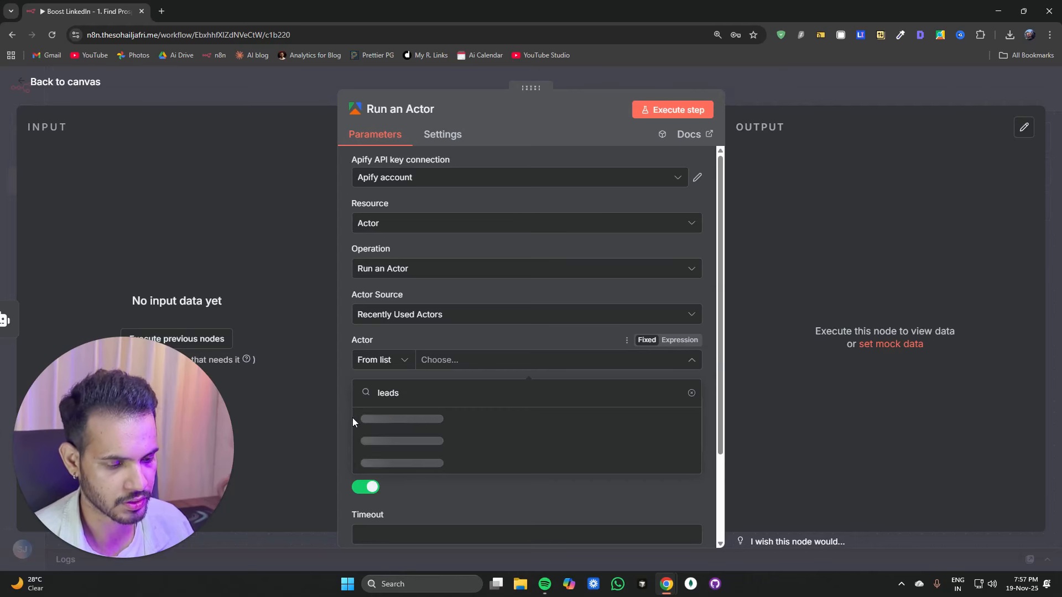
{"action": "left_click", "coordinate": [375, 419]}
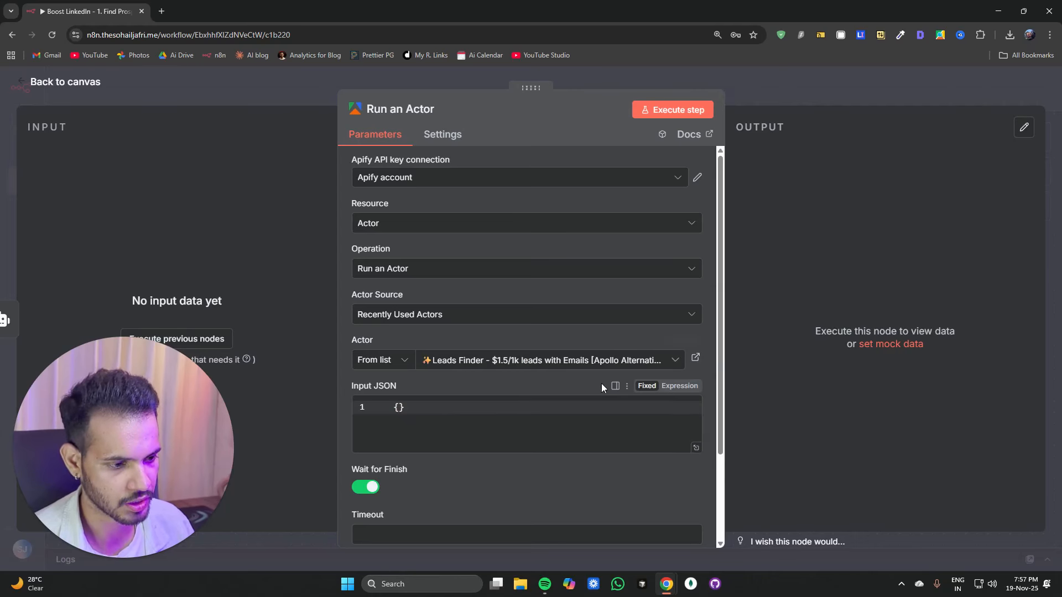
Step: Open the Leads Finder actor's page in Apify to inspect its input fields, then return to the workflow
{"action": "left_click", "coordinate": [696, 359]}
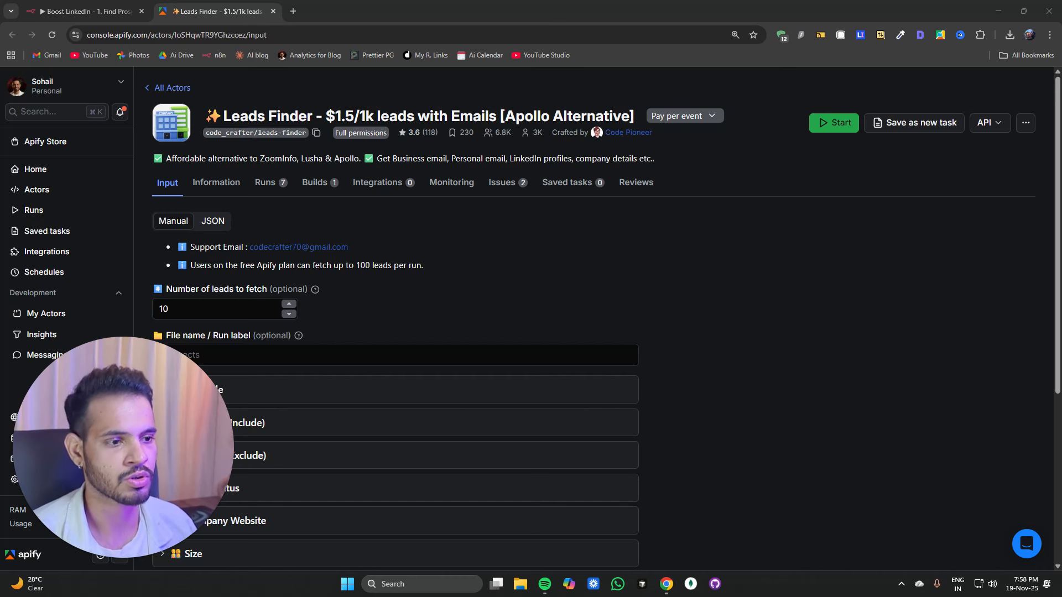
{"action": "double_click", "coordinate": [526, 116]}
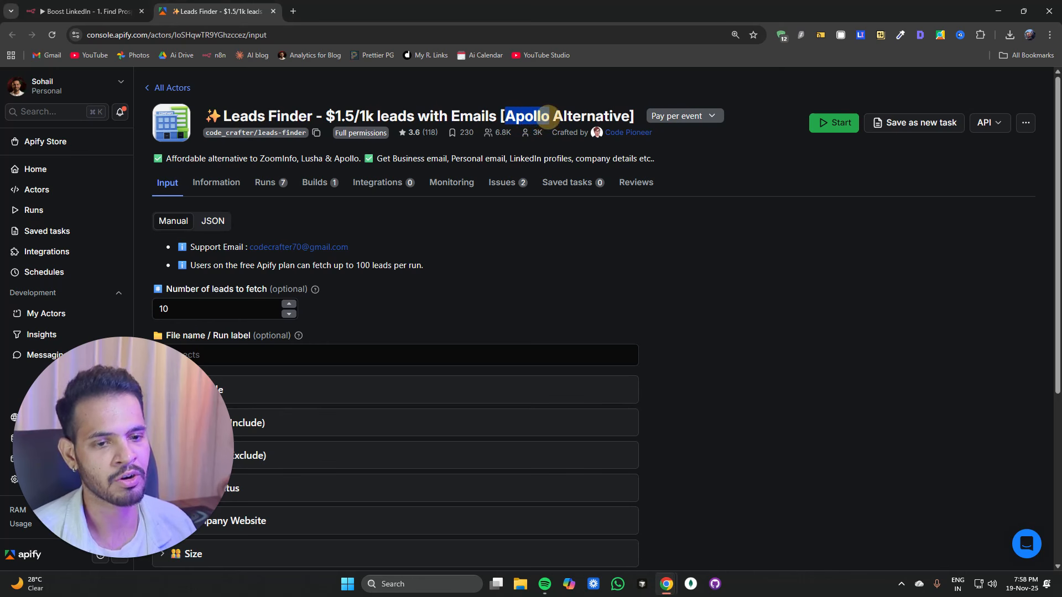
{"action": "left_click", "coordinate": [79, 12]}
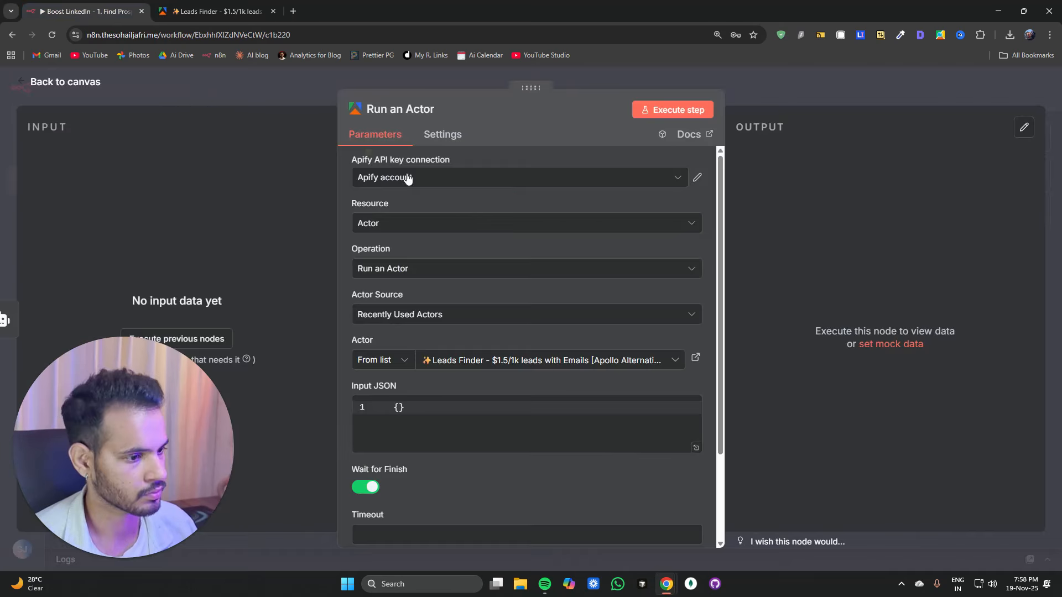
Step: Set the actor's Input JSON to the expression {{ $json.output }}
{"action": "left_click", "coordinate": [415, 408]}
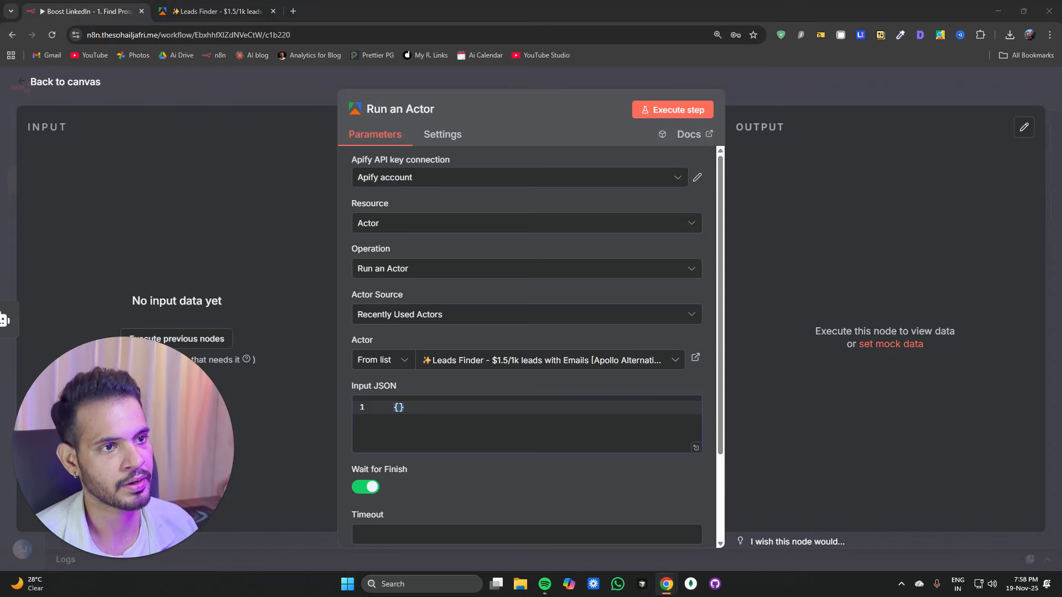
{"action": "left_click", "coordinate": [439, 427]}
{"action": "key", "text": "ctrl+a"}
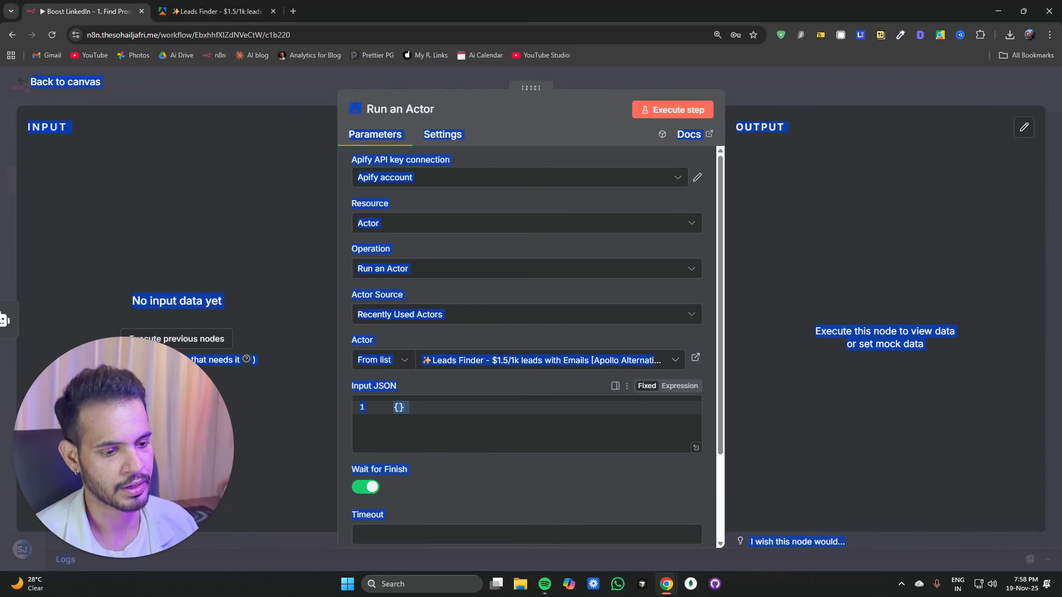
{"action": "left_click", "coordinate": [444, 416]}
{"action": "key", "text": "ctrl+a"}
{"action": "type", "text": "{{ $json.output }}"}
{"action": "left_click", "coordinate": [257, 88]}
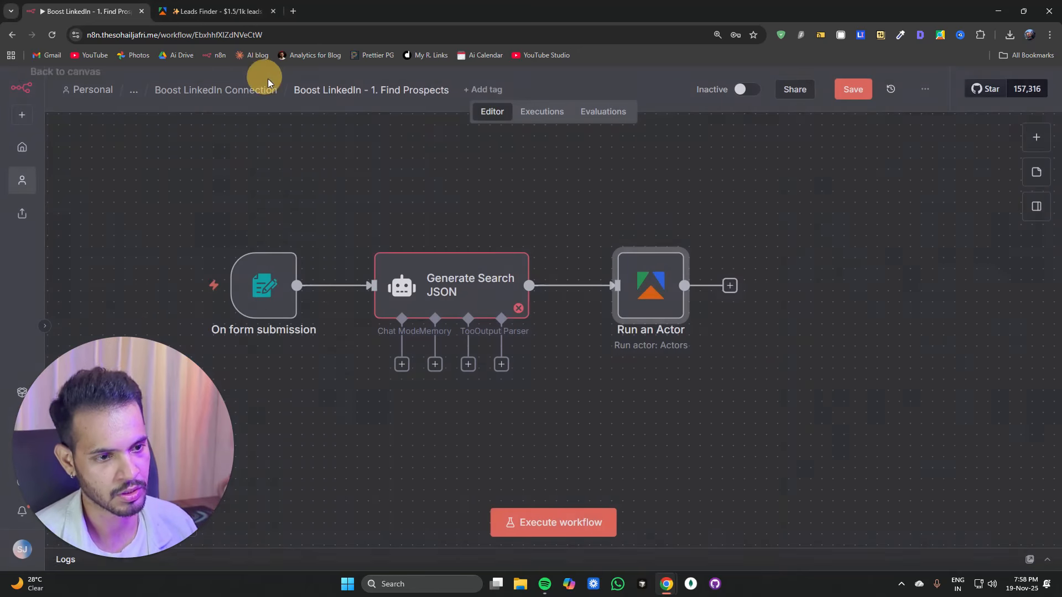
{"action": "left_click", "coordinate": [664, 304]}
{"action": "double_click", "coordinate": [664, 304]}
{"action": "left_click", "coordinate": [431, 428]}
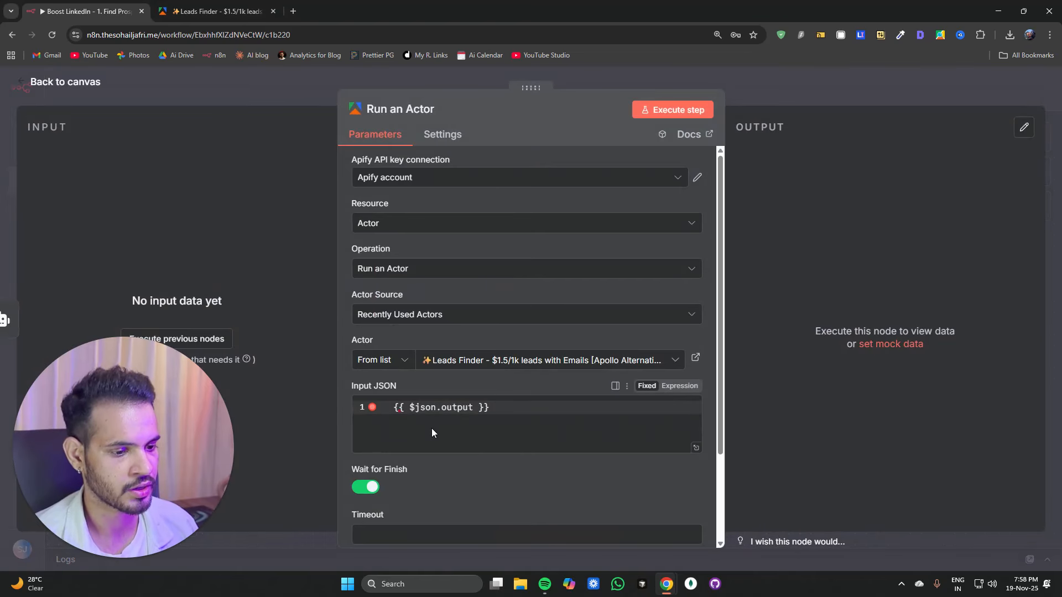
{"action": "left_click", "coordinate": [679, 385]}
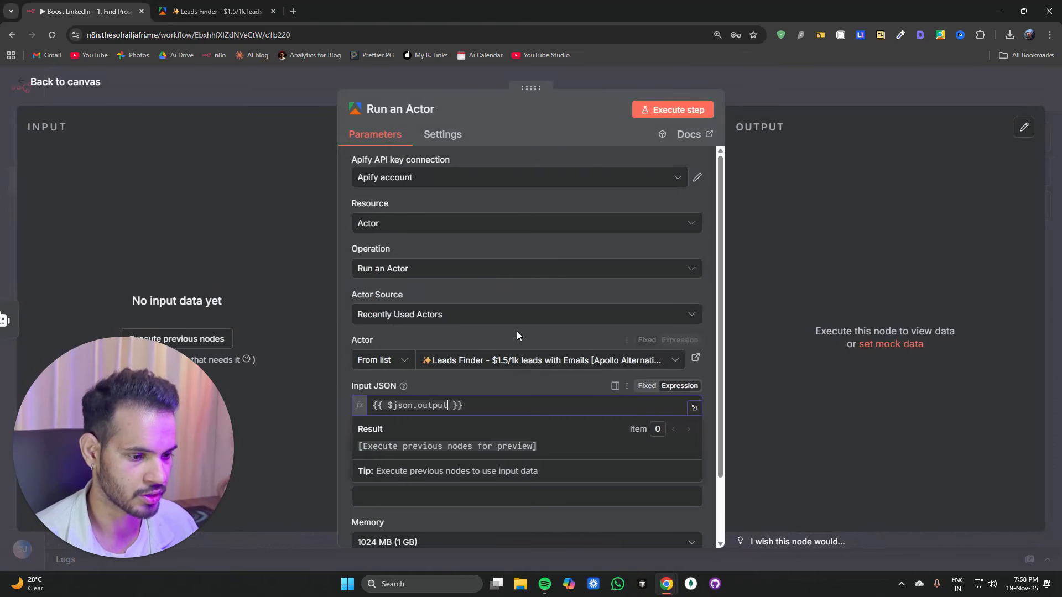
{"action": "left_click", "coordinate": [287, 91]}
Step: Attach an OpenRouter Chat Model to the Generate Search JSON agent as its chat model
{"action": "left_click", "coordinate": [402, 364]}
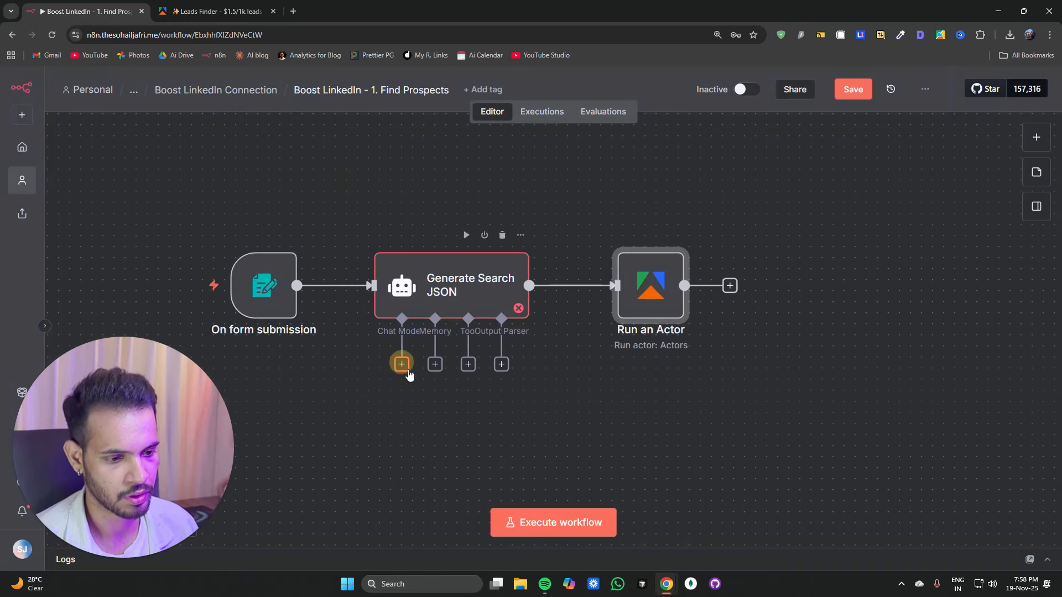
{"action": "type", "text": "open"}
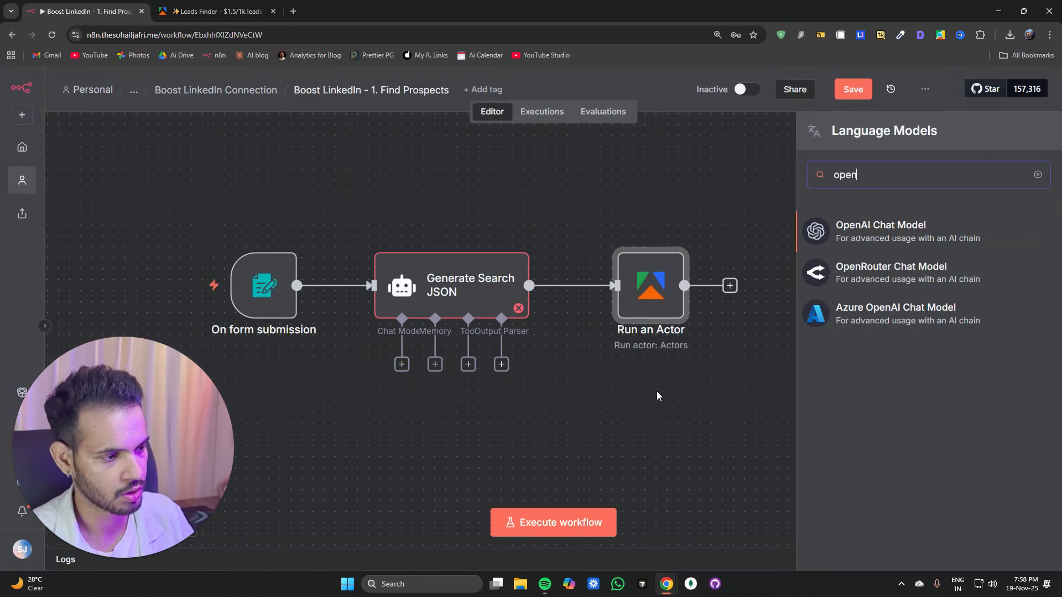
{"action": "left_click", "coordinate": [838, 279]}
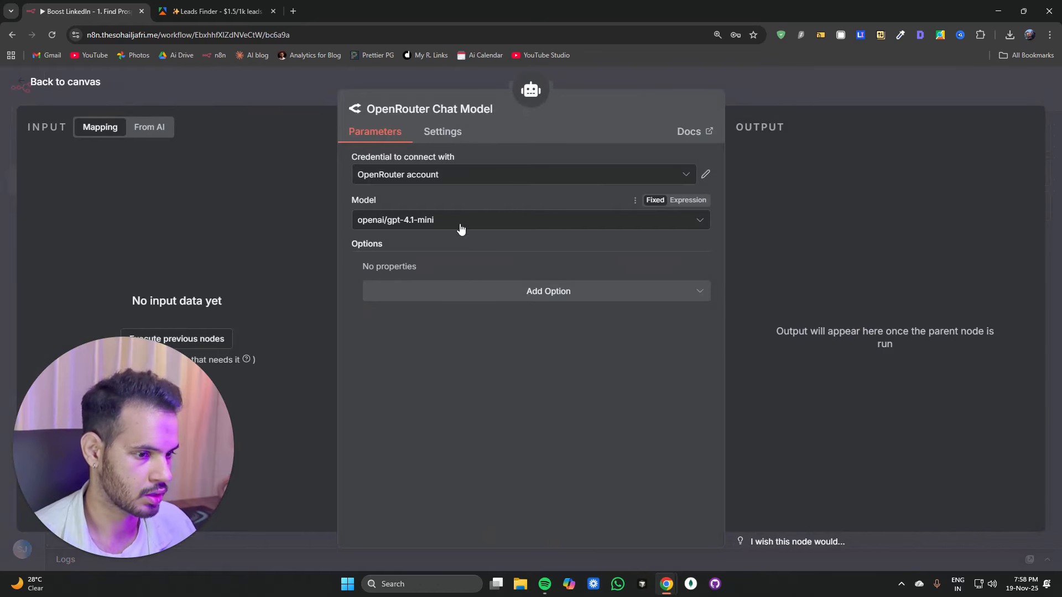
{"action": "left_click", "coordinate": [271, 99]}
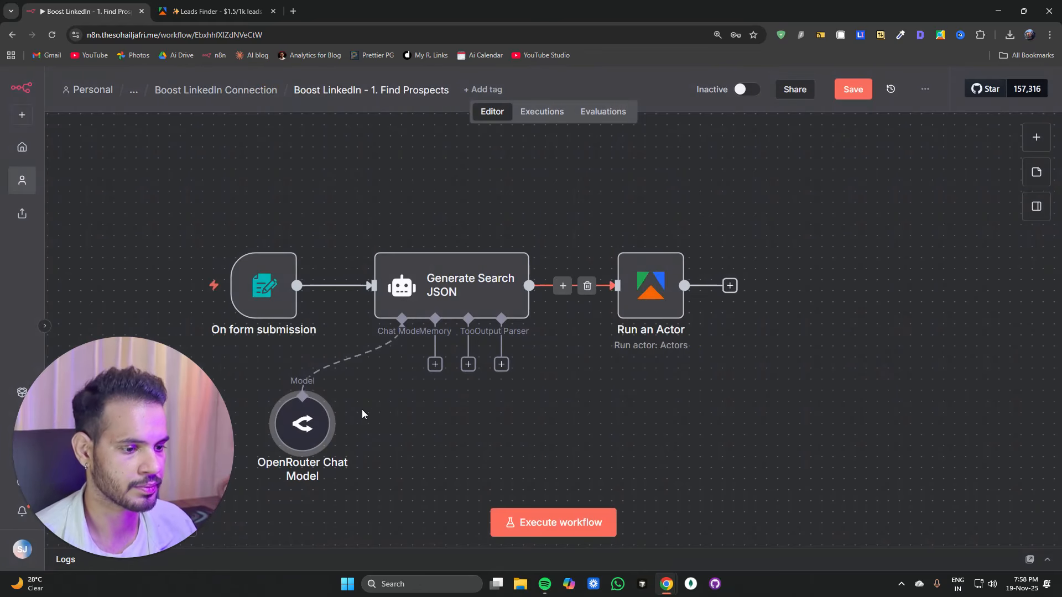
Step: Attach a Structured Output Parser to the Generate Search JSON agent and set its schema type to Define using JSON Schema
{"action": "left_click", "coordinate": [501, 364]}
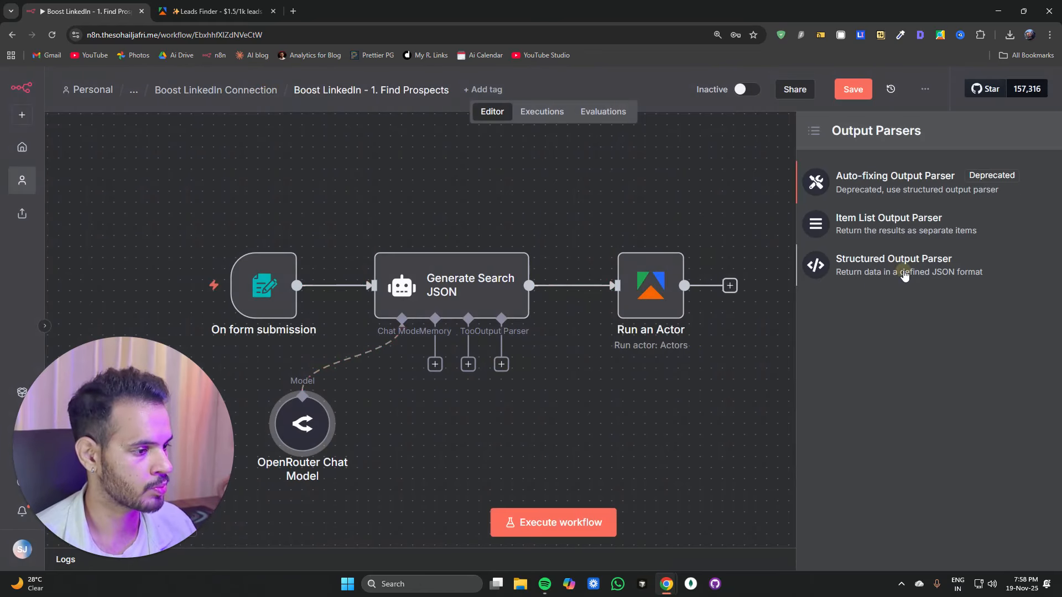
{"action": "left_click", "coordinate": [879, 261]}
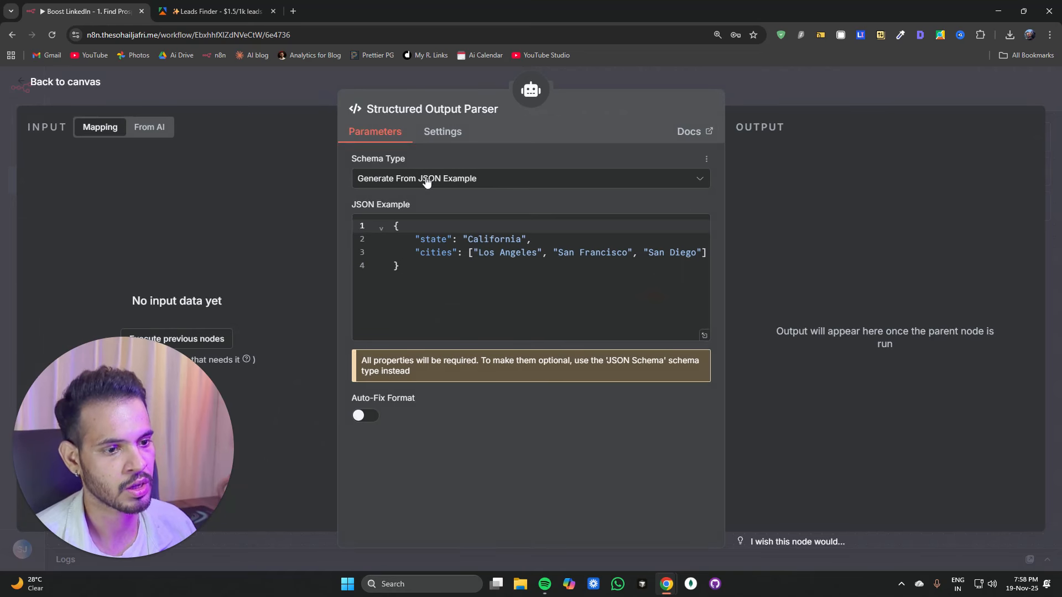
{"action": "left_click", "coordinate": [365, 178]}
{"action": "left_click", "coordinate": [400, 268]}
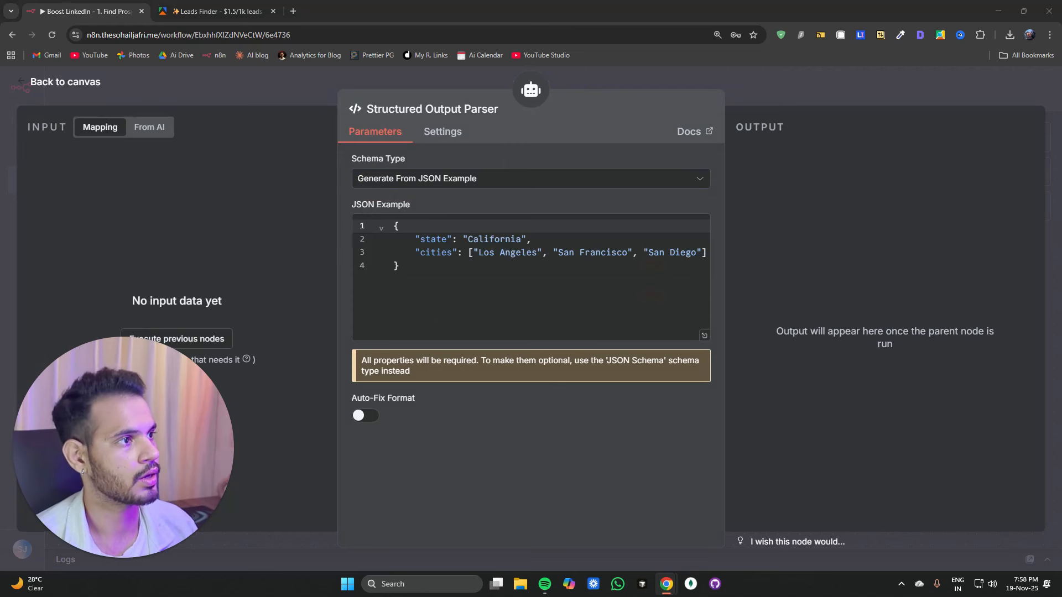
{"action": "left_click", "coordinate": [447, 183]}
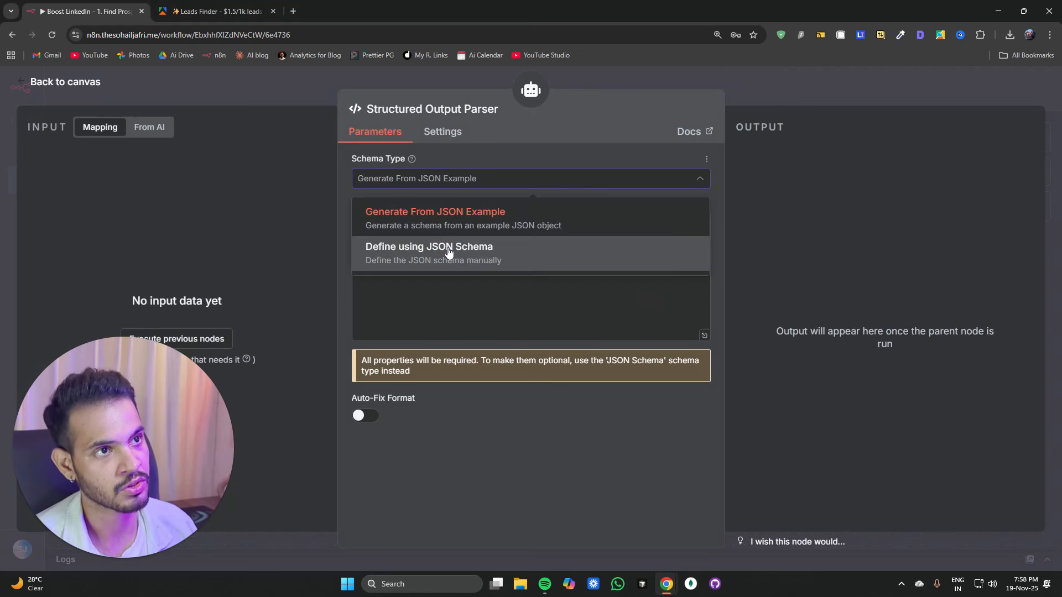
{"action": "left_click", "coordinate": [449, 247]}
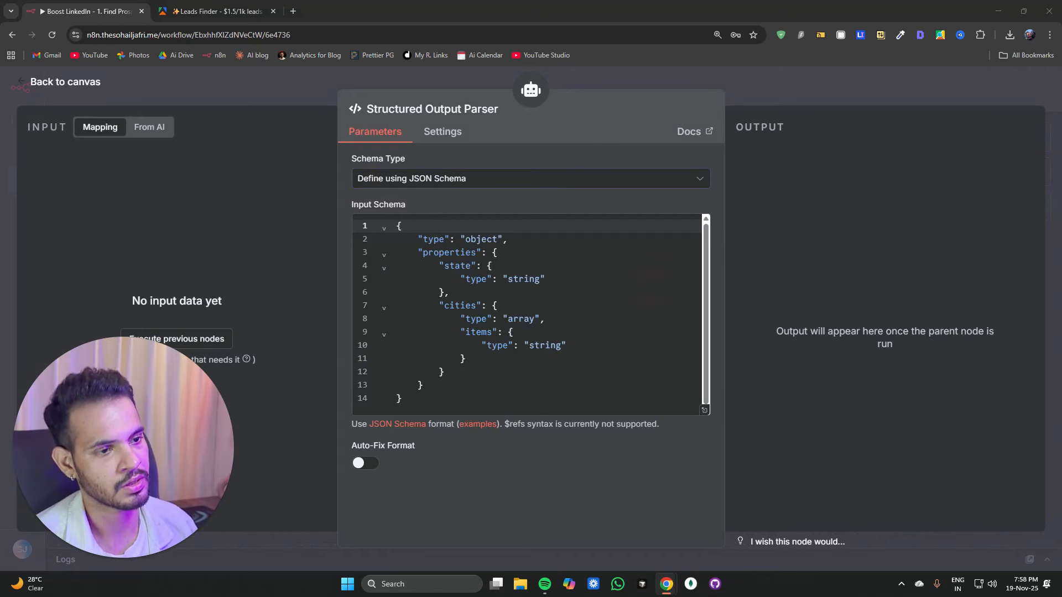
Step: Replace the parser's input schema with the pasted prospect-search JSON schema requiring company_industry, contact_city, contact_job_title and related fields
{"action": "left_click", "coordinate": [597, 263]}
{"action": "key", "text": "ctrl+a"}
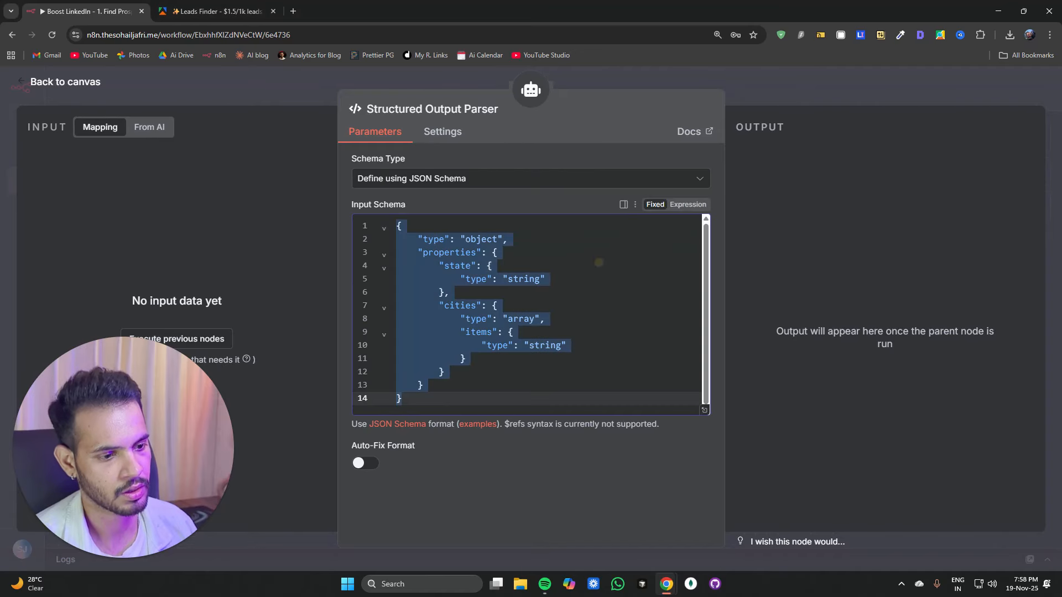
{"action": "key", "text": "ctrl+v"}
{"action": "scroll", "coordinate": [597, 263], "scroll_direction": "up", "scroll_amount": 7}
{"action": "scroll", "coordinate": [520, 315], "scroll_direction": "up", "scroll_amount": 2}
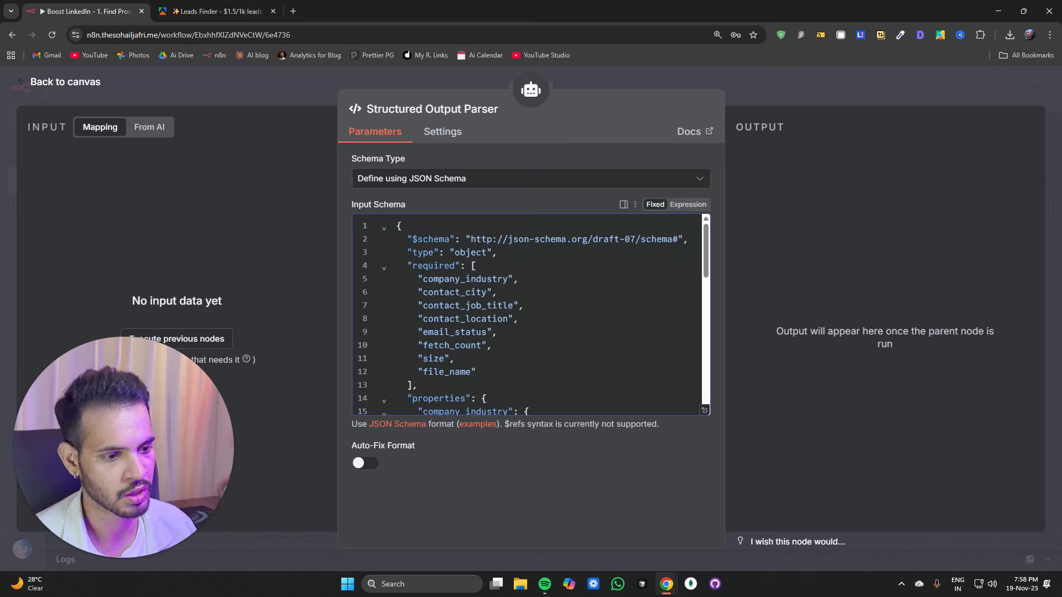
{"action": "double_click", "coordinate": [486, 305]}
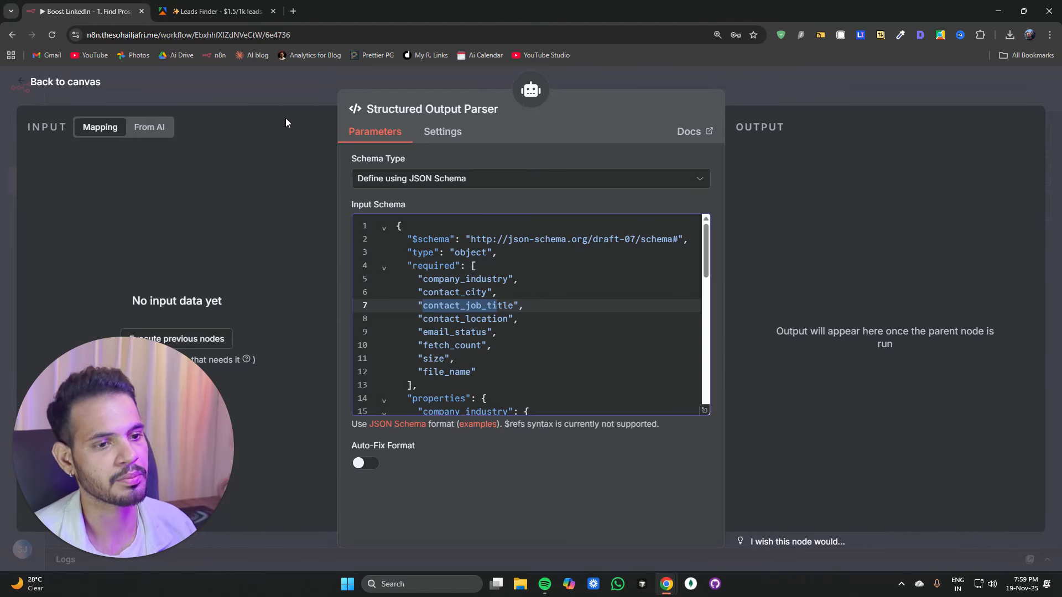
{"action": "left_click", "coordinate": [287, 98]}
Step: Review the Run an Actor node's operation options without changing them
{"action": "left_click_drag", "start_coordinate": [698, 428], "coordinate": [573, 190]}
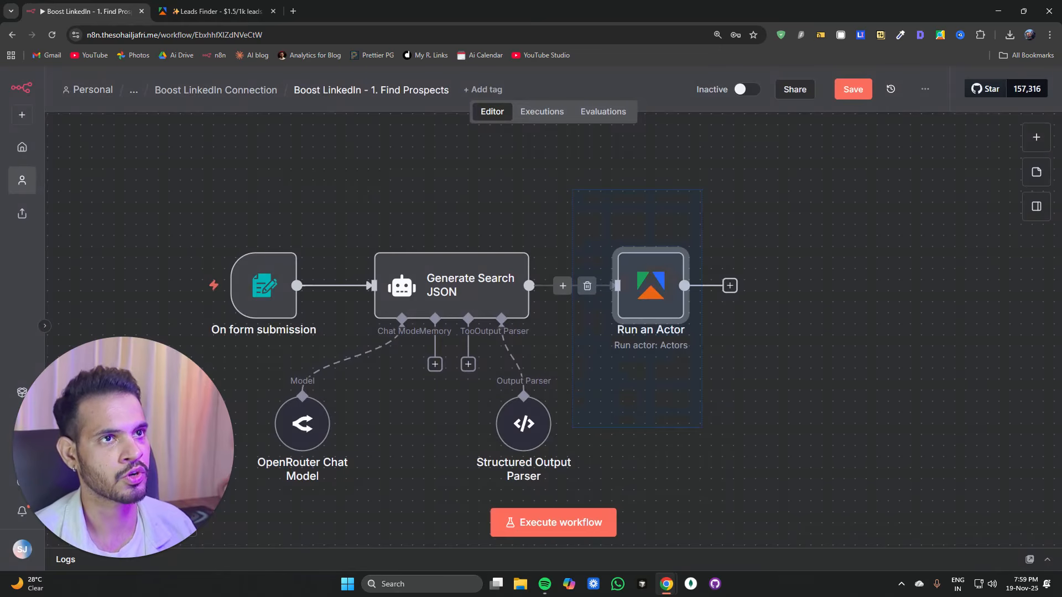
{"action": "double_click", "coordinate": [669, 267]}
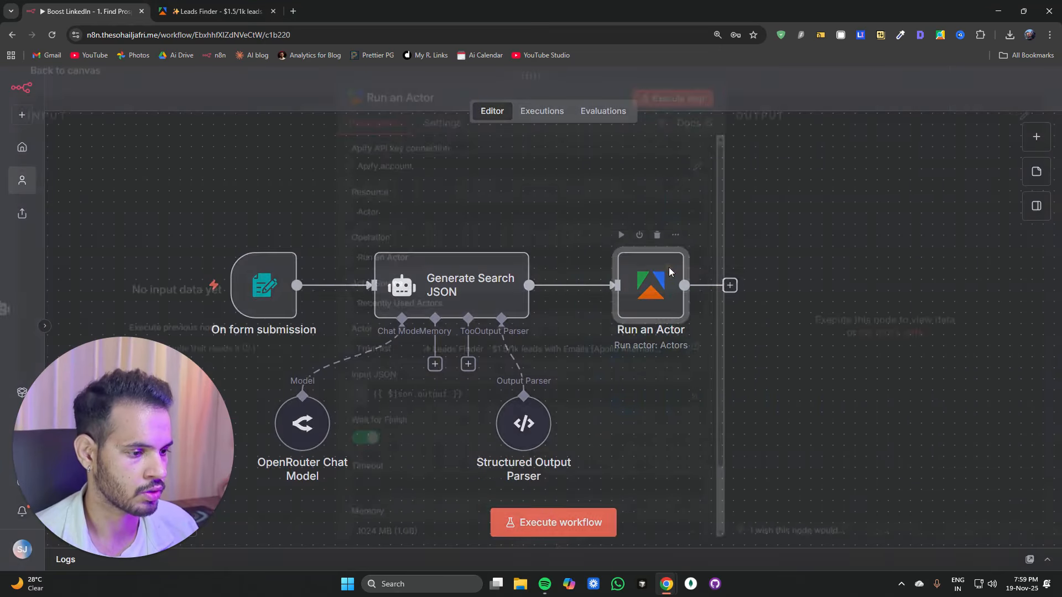
{"action": "left_click", "coordinate": [374, 268]}
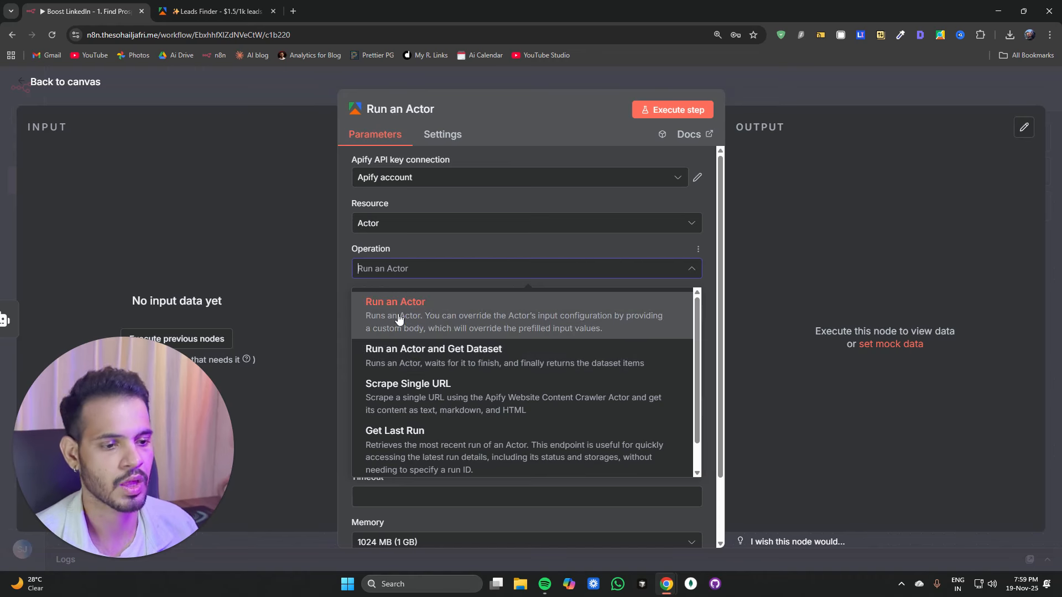
{"action": "left_click", "coordinate": [300, 88]}
Step: Add a Wait node after Run an Actor that waits 2 minutes
{"action": "left_click_drag", "start_coordinate": [669, 394], "coordinate": [407, 315]}
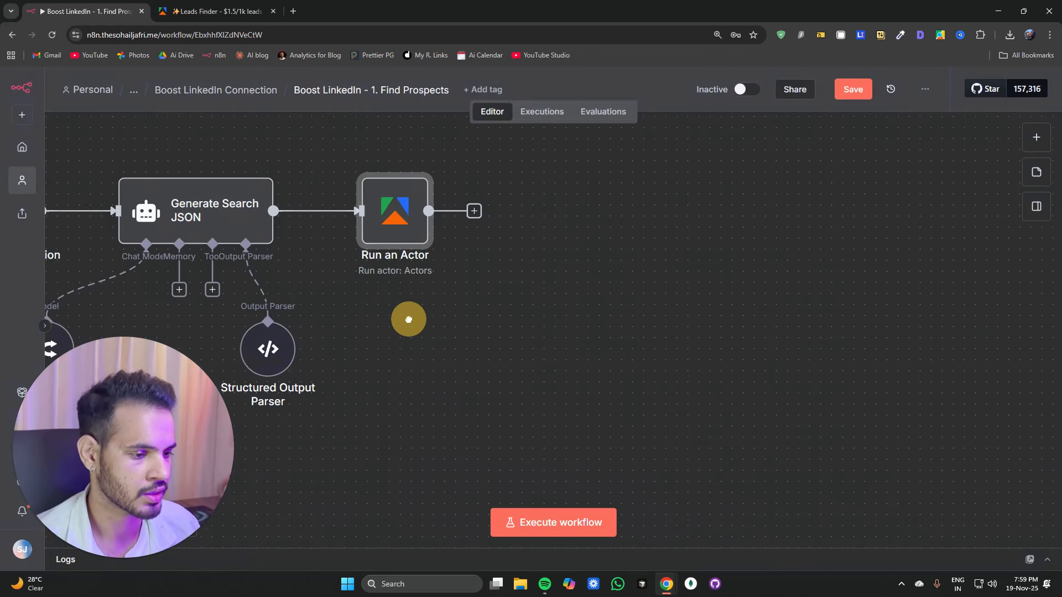
{"action": "scroll", "coordinate": [391, 286], "scroll_direction": "down", "scroll_amount": 3}
{"action": "scroll", "coordinate": [391, 286], "scroll_direction": "down", "scroll_amount": 2}
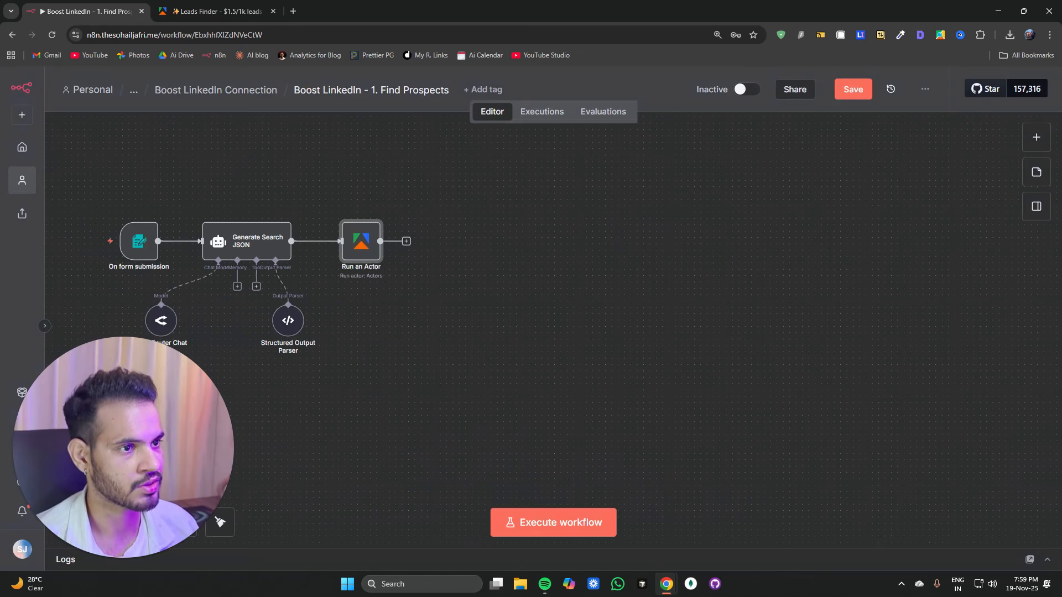
{"action": "left_click", "coordinate": [406, 242]}
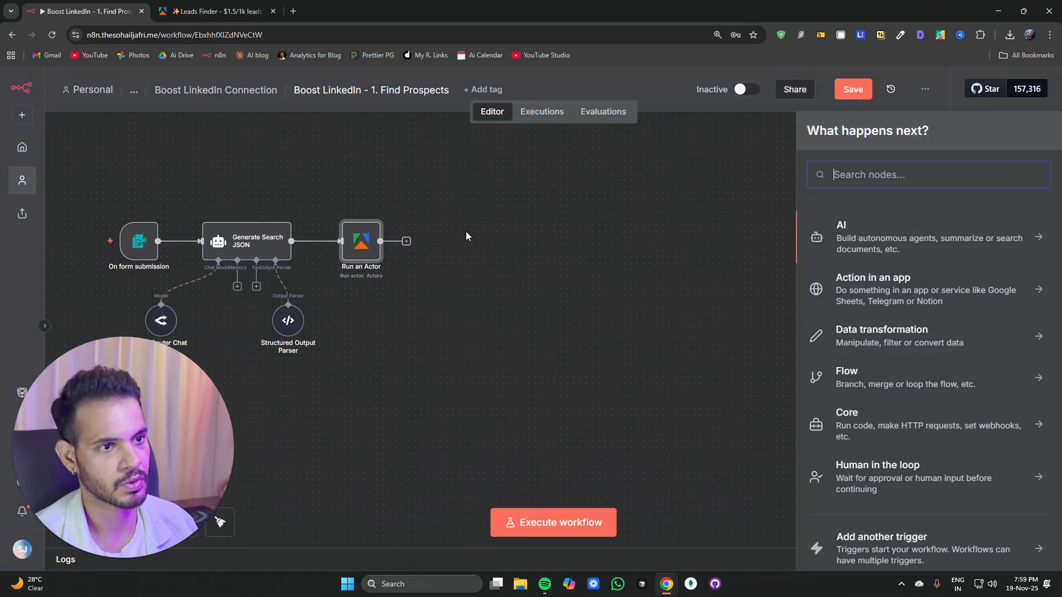
{"action": "type", "text": "wait"}
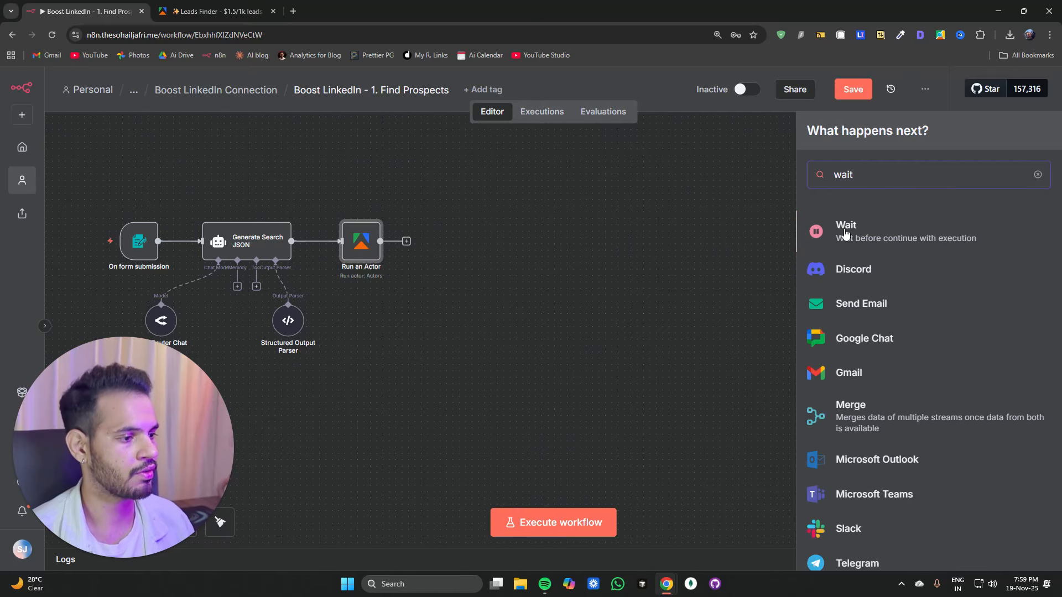
{"action": "left_click", "coordinate": [844, 232]}
{"action": "left_click_drag", "start_coordinate": [412, 226], "coordinate": [333, 230]}
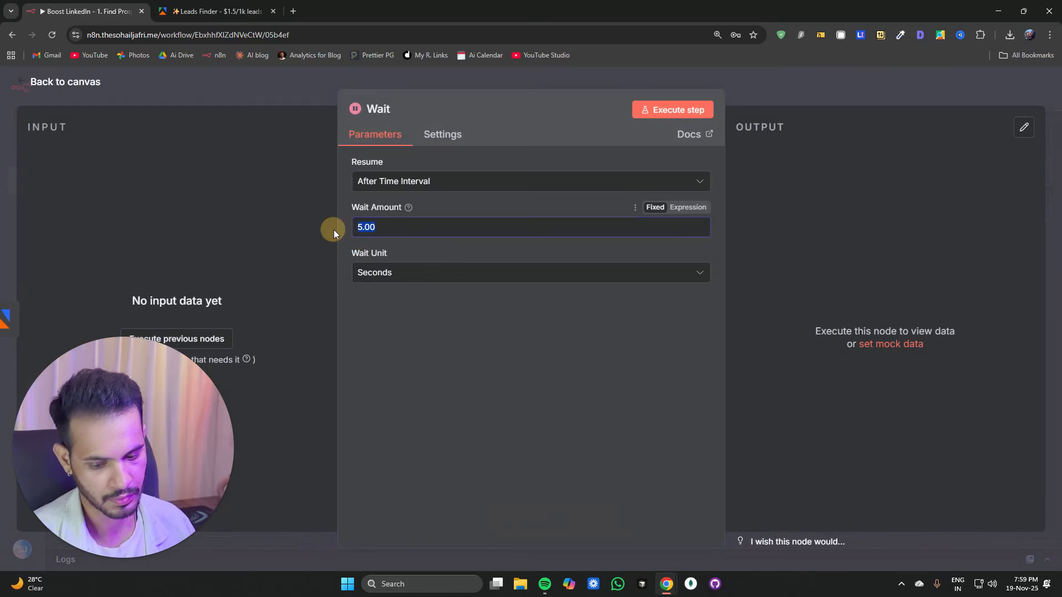
{"action": "type", "text": "20"}
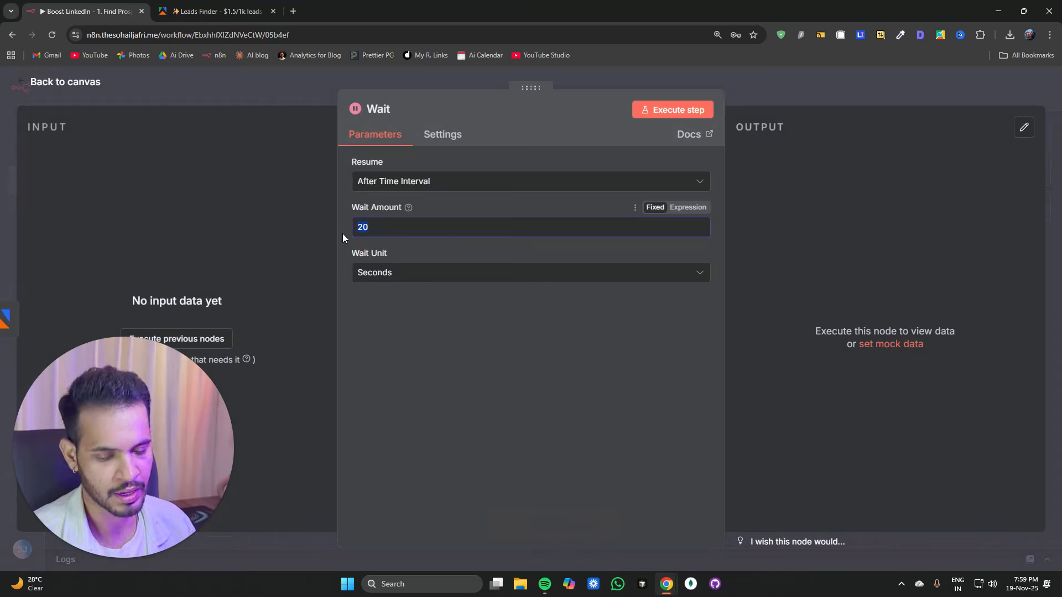
{"action": "type", "text": "2"}
{"action": "left_click", "coordinate": [387, 273]}
{"action": "left_click", "coordinate": [382, 332]}
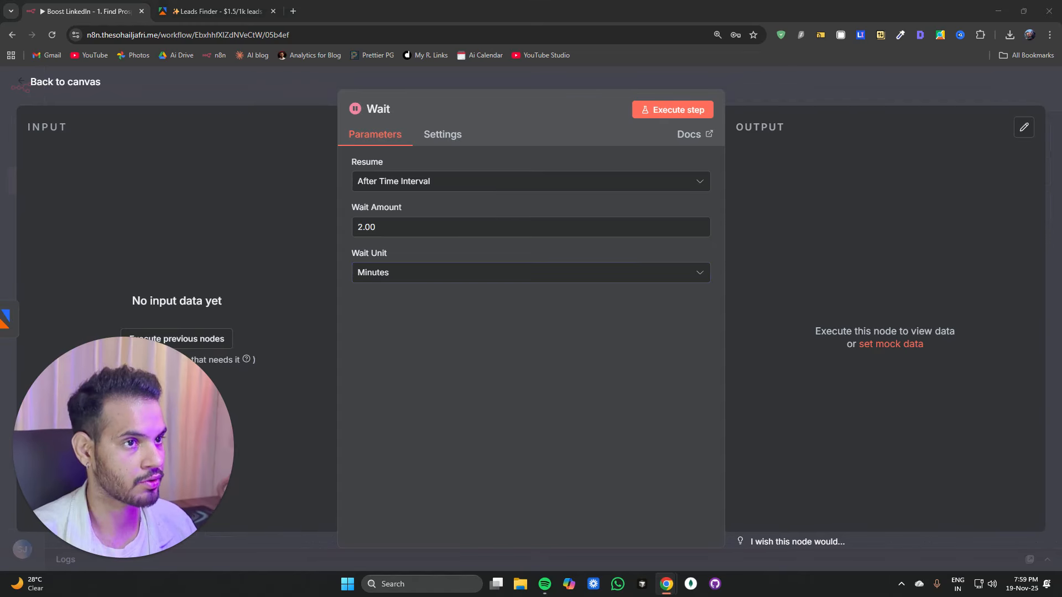
{"action": "left_click", "coordinate": [266, 97]}
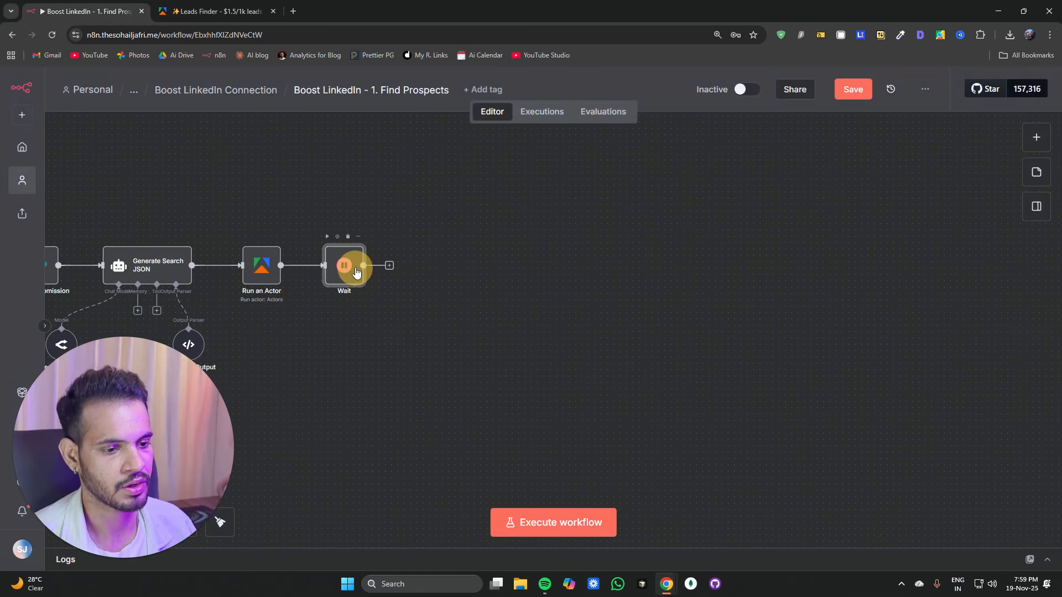
Step: Rename the Wait node to Wait 2 min
{"action": "double_click", "coordinate": [344, 266]}
{"action": "left_click", "coordinate": [381, 108]}
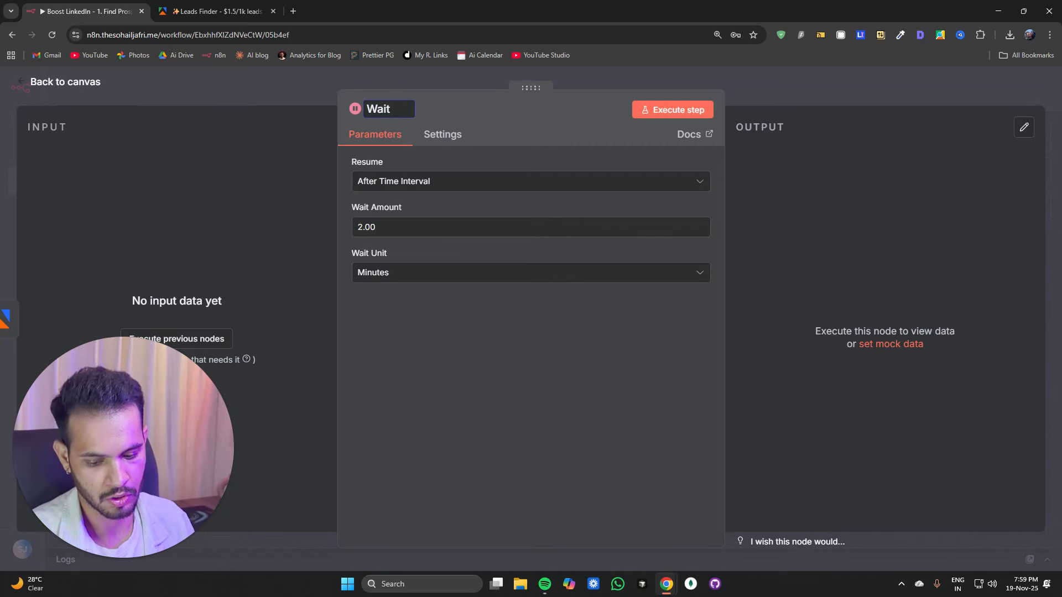
{"action": "type", "text": "2 min"}
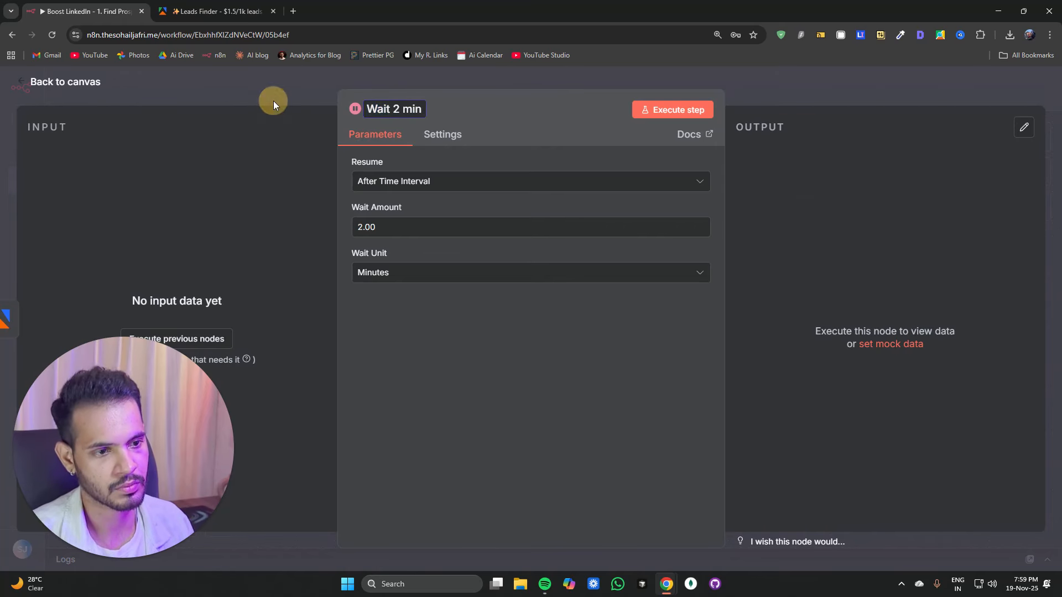
{"action": "left_click", "coordinate": [274, 101]}
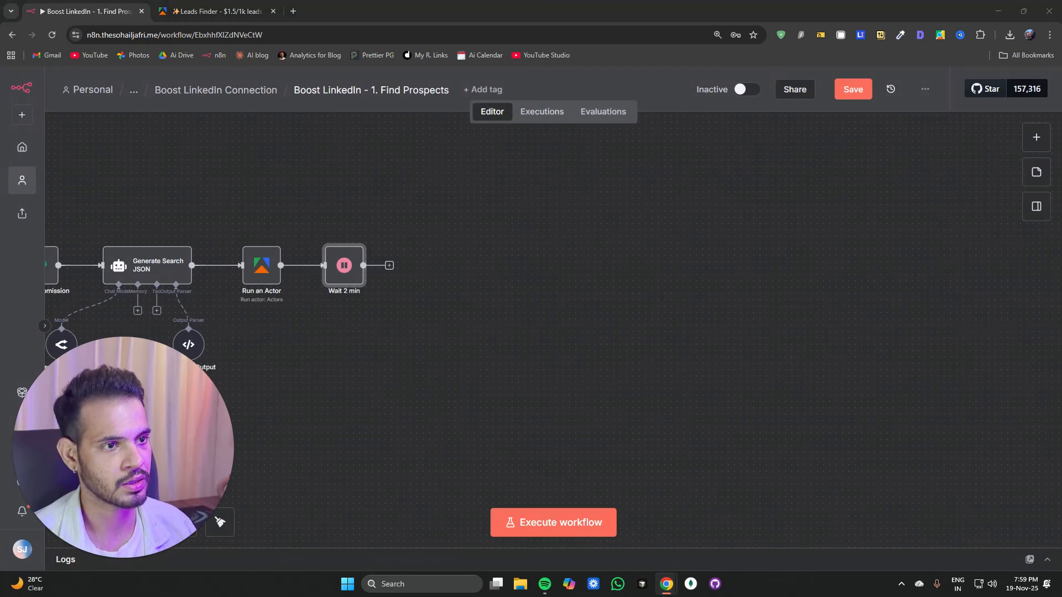
Step: Add an Apify Get run node after the Wait 2 min node
{"action": "left_click", "coordinate": [390, 265]}
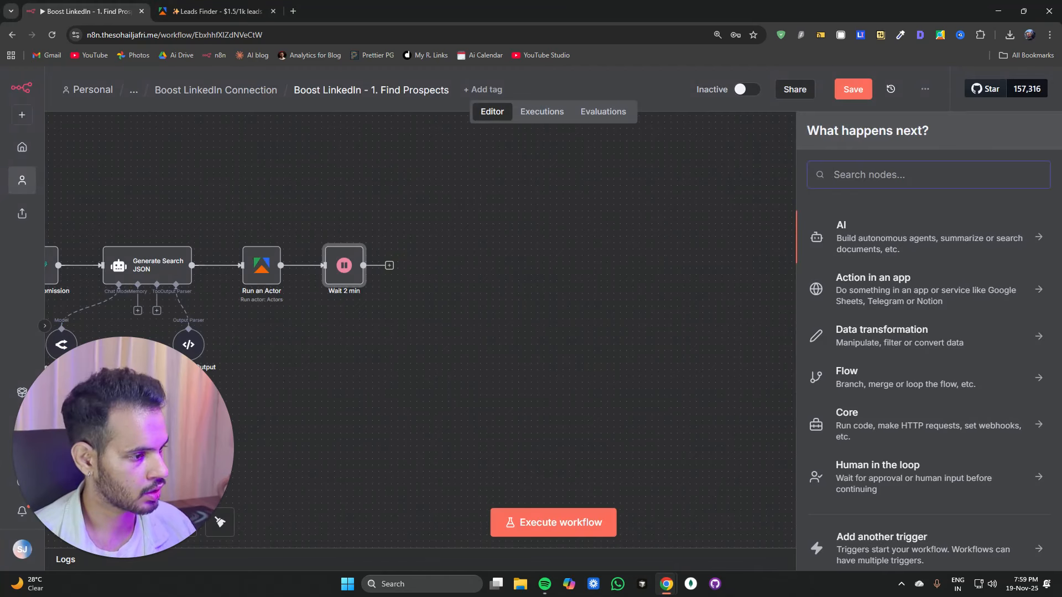
{"action": "type", "text": "ac"}
{"action": "key", "text": "BackSpace"}
{"action": "key", "text": "BackSpace"}
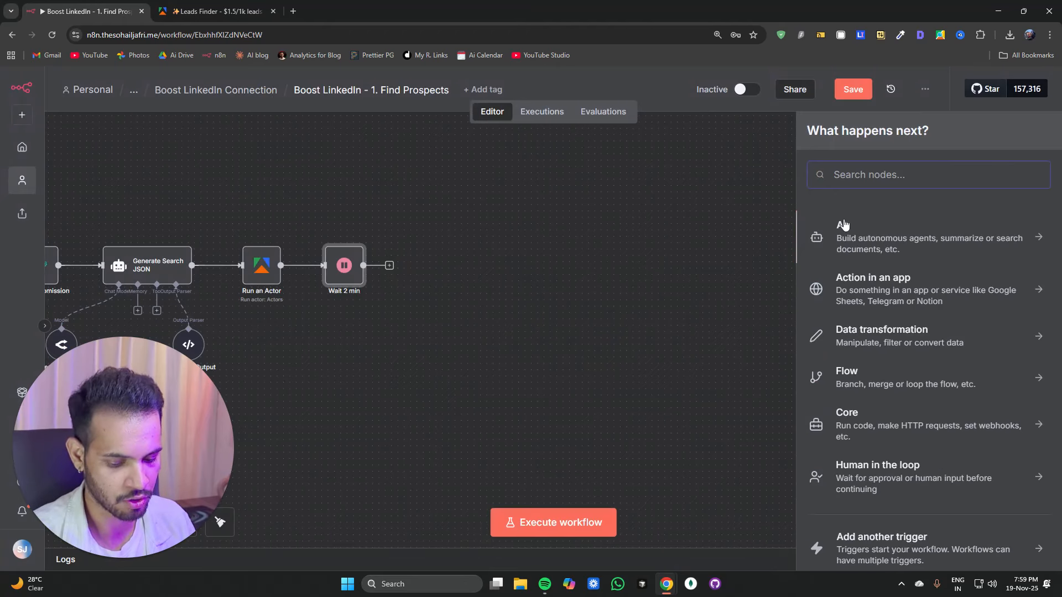
{"action": "type", "text": "apify"}
{"action": "left_click", "coordinate": [844, 224]}
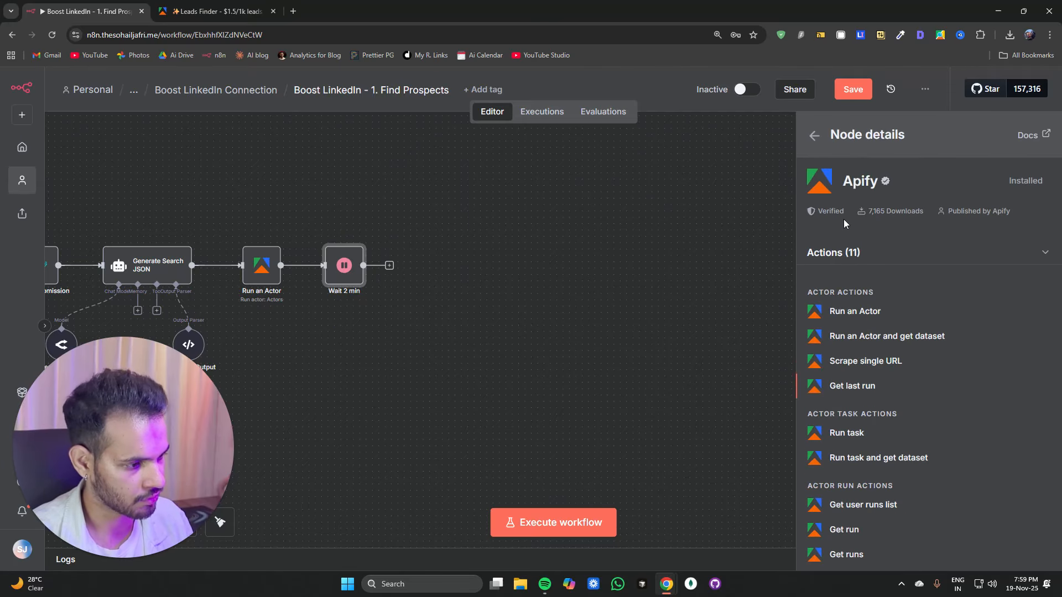
{"action": "scroll", "coordinate": [844, 219], "scroll_direction": "down", "scroll_amount": 3}
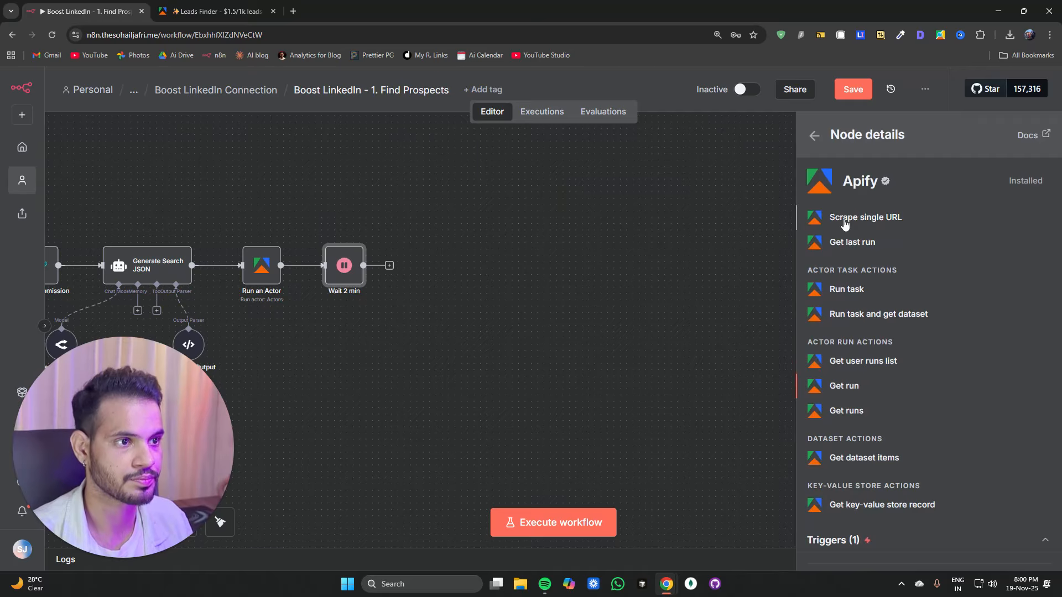
{"action": "key", "text": "Return"}
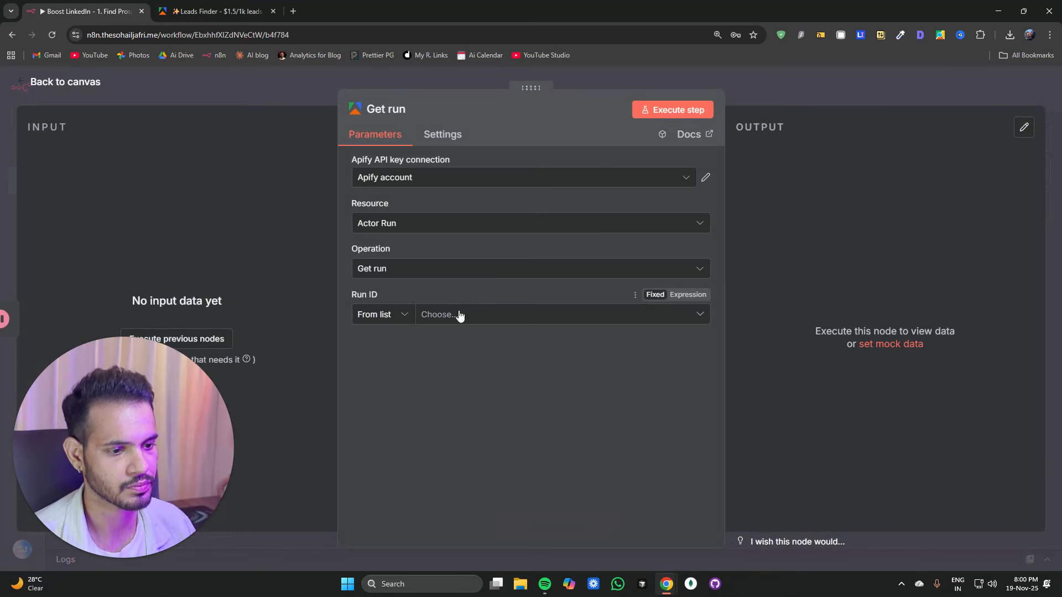
Step: Set the Get run node's Run ID to By ID with the expression {{ $json.id }}
{"action": "left_click", "coordinate": [459, 314]}
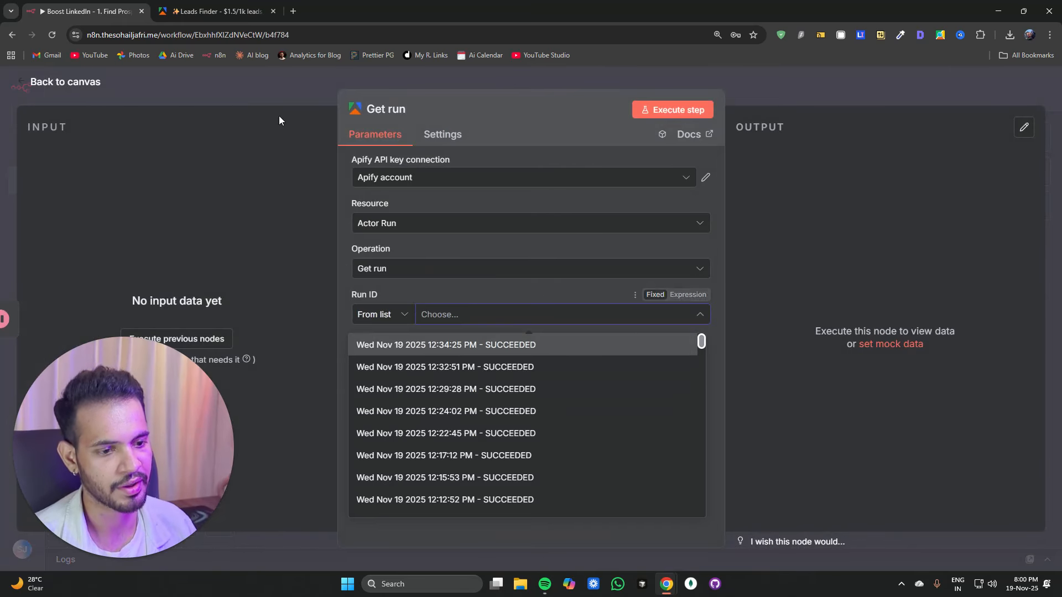
{"action": "left_click", "coordinate": [281, 81]}
{"action": "left_click_drag", "start_coordinate": [306, 386], "coordinate": [519, 383]}
{"action": "double_click", "coordinate": [473, 263]}
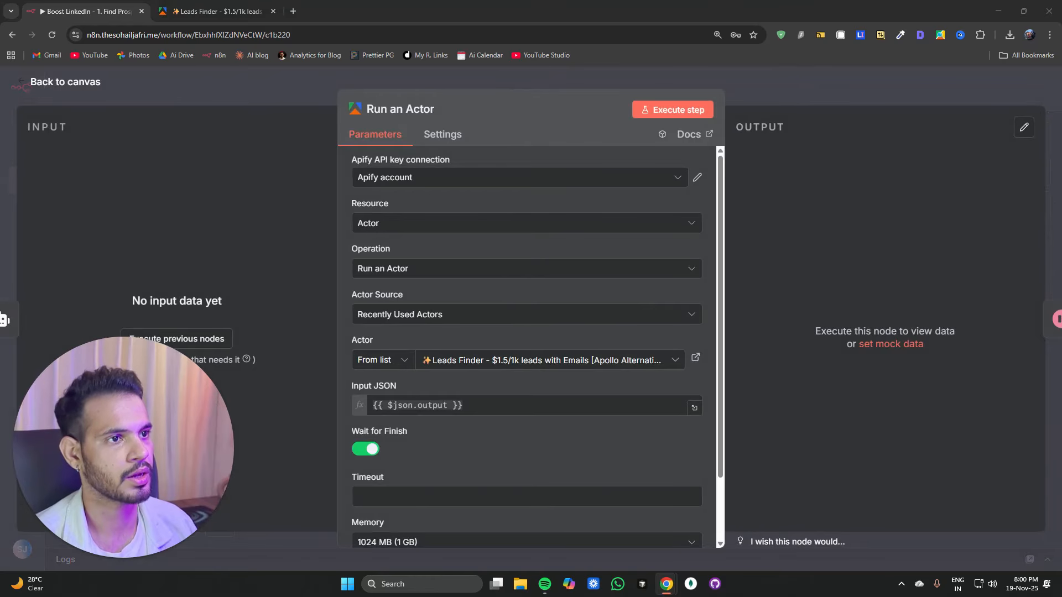
{"action": "left_click", "coordinate": [296, 83]}
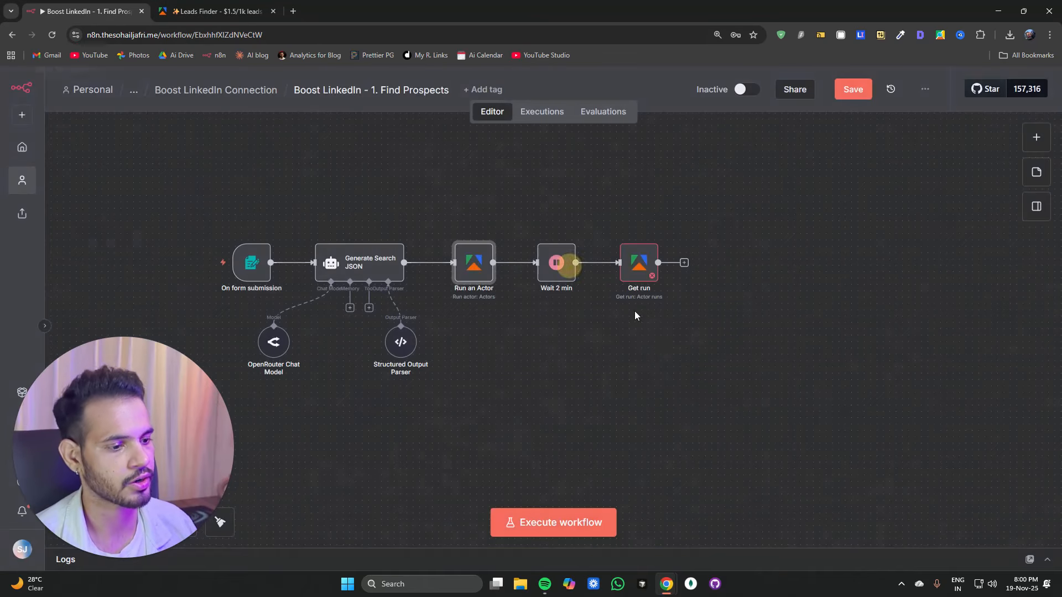
{"action": "double_click", "coordinate": [647, 279]}
{"action": "left_click", "coordinate": [507, 314]}
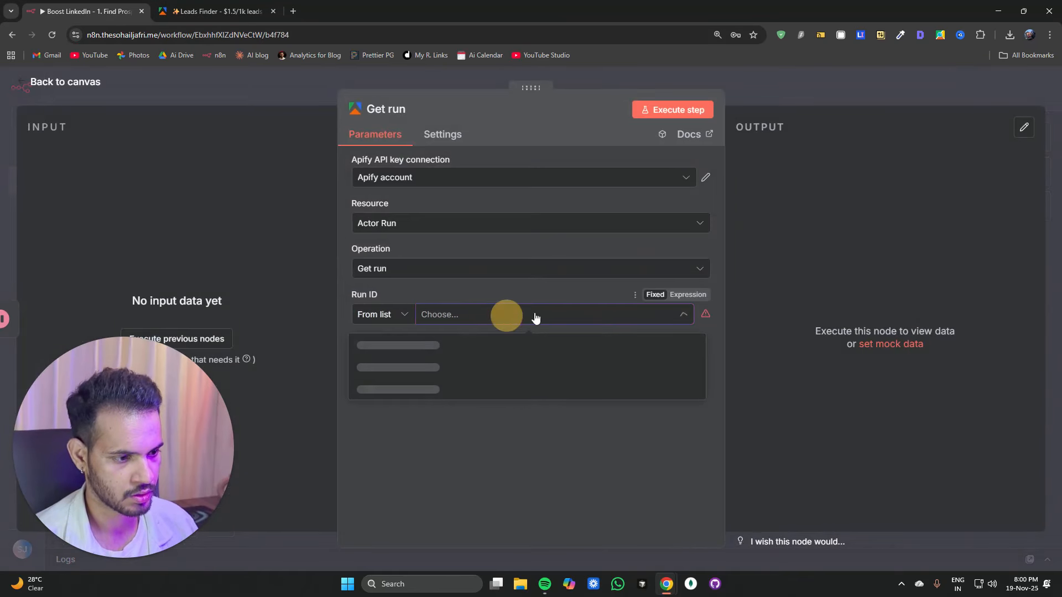
{"action": "left_click", "coordinate": [678, 298]}
{"action": "type", "text": "{{ $json.id }}"}
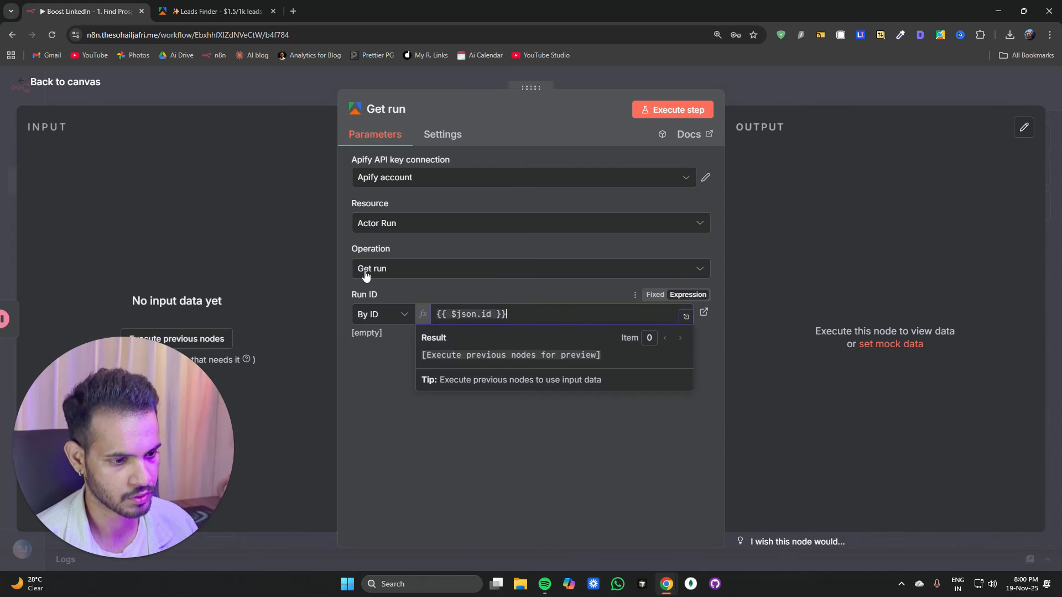
{"action": "left_click", "coordinate": [276, 86]}
Step: Add an If node after the Get run node
{"action": "left_click_drag", "start_coordinate": [658, 425], "coordinate": [461, 430]}
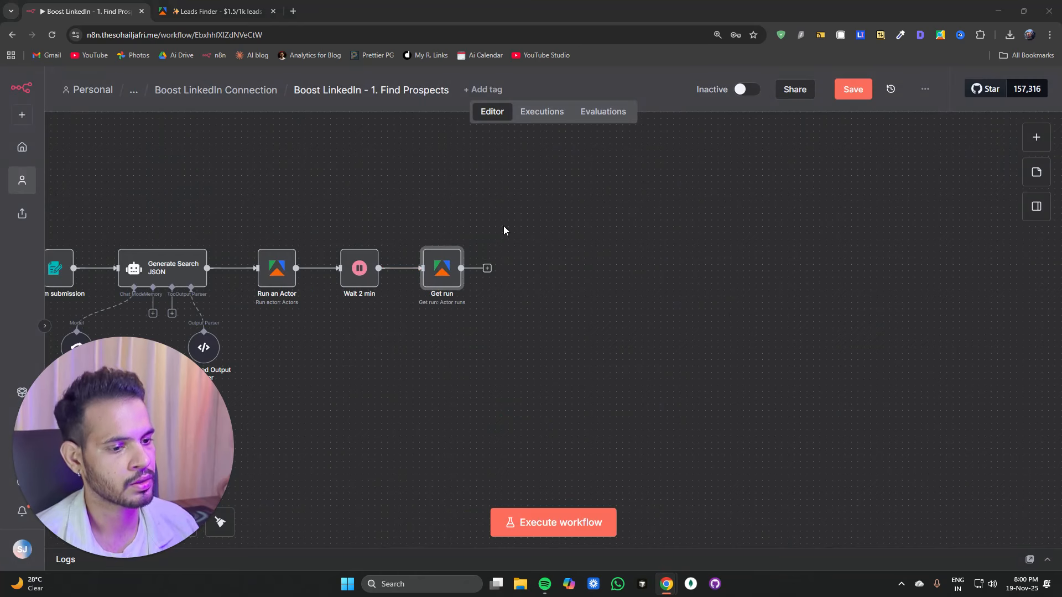
{"action": "left_click", "coordinate": [487, 268]}
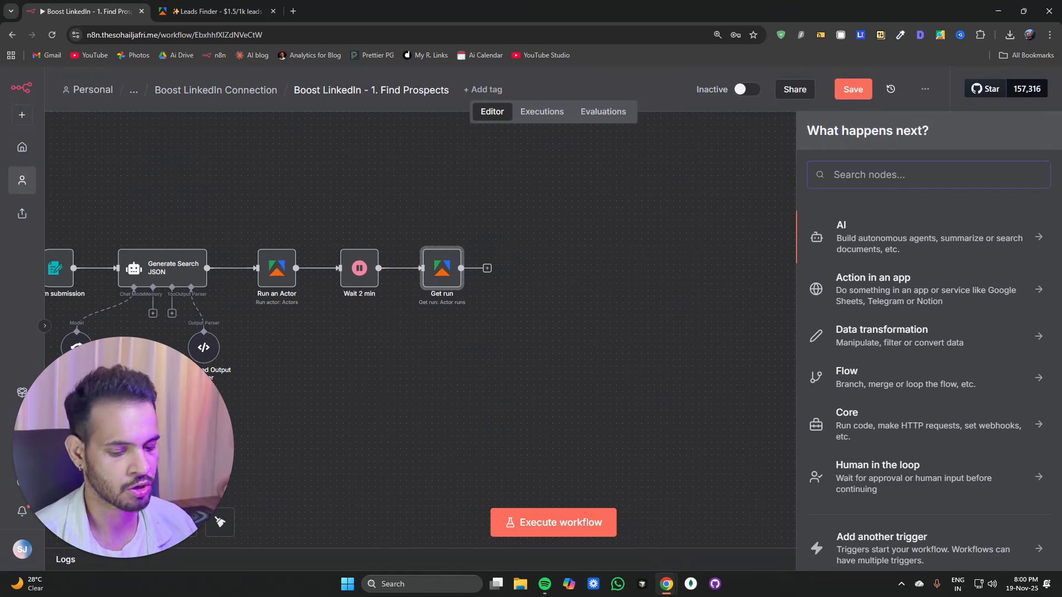
{"action": "type", "text": "if"}
{"action": "left_click", "coordinate": [933, 232]}
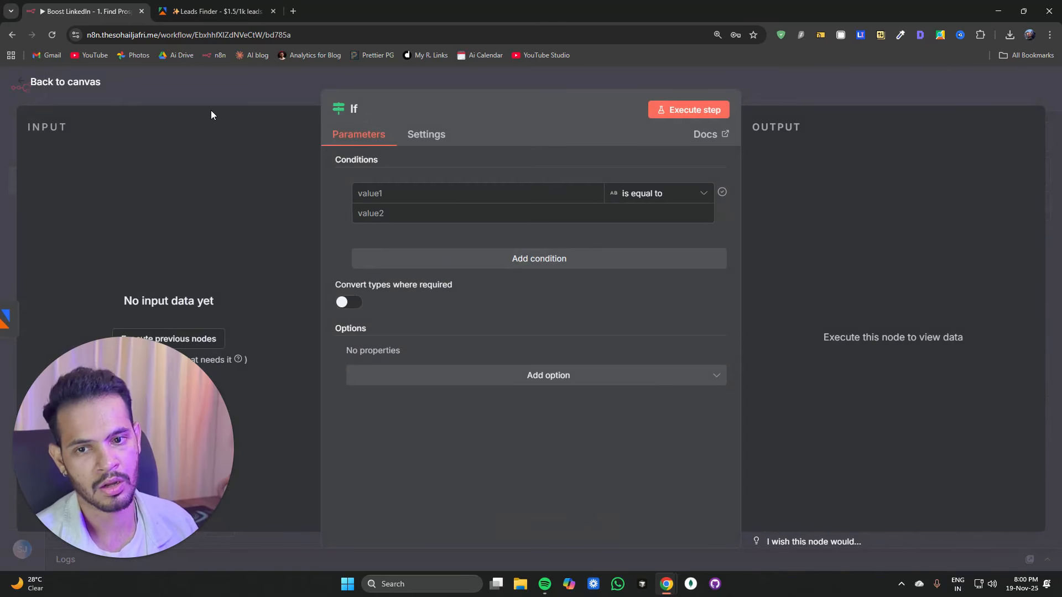
Step: Rename the If node to If RUNNING
{"action": "left_click", "coordinate": [365, 109]}
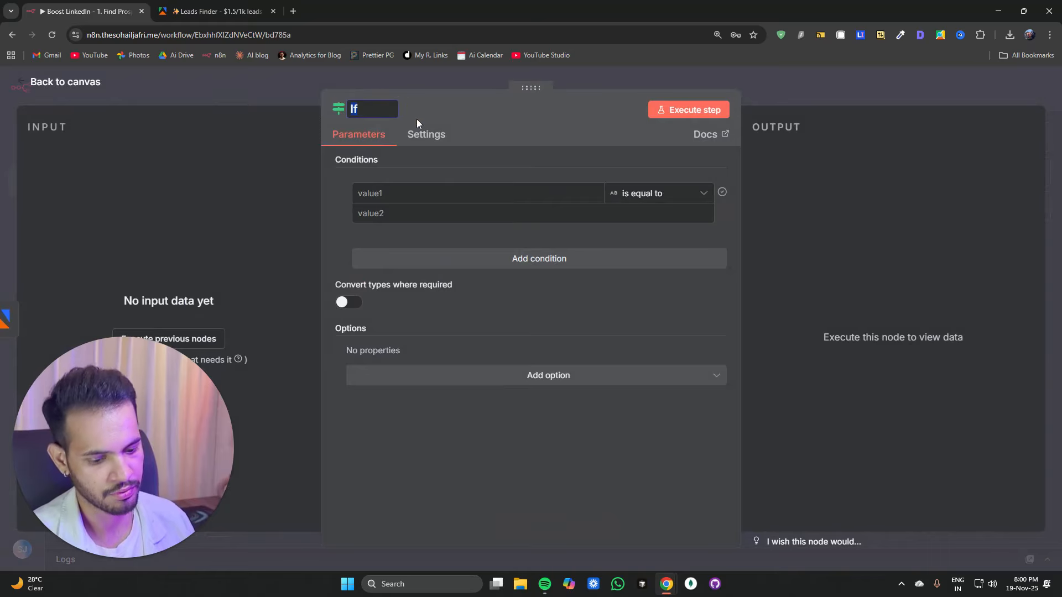
{"action": "type", "text": "Running"}
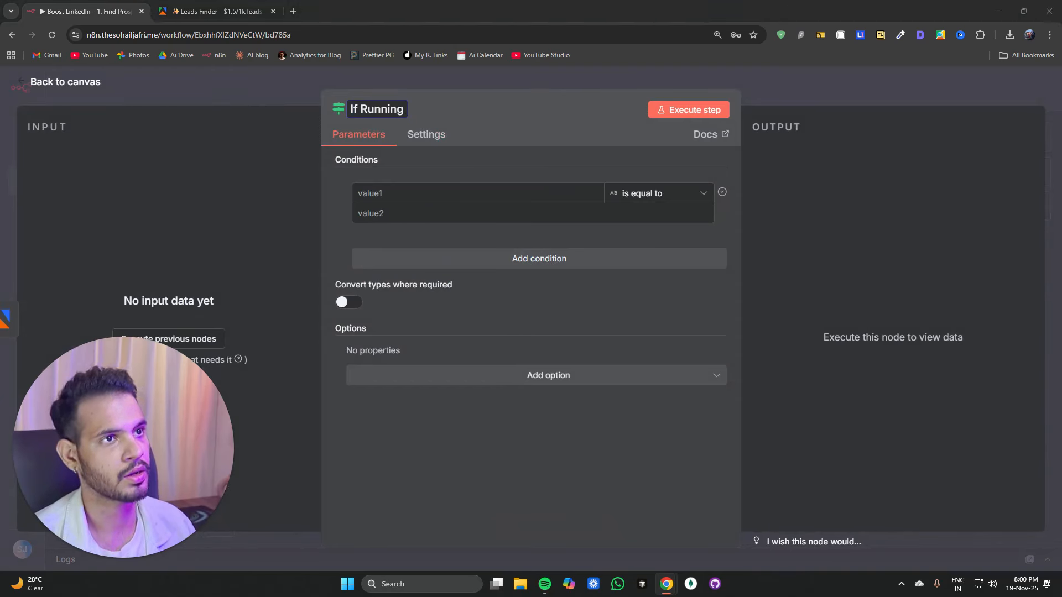
{"action": "left_click", "coordinate": [368, 107]}
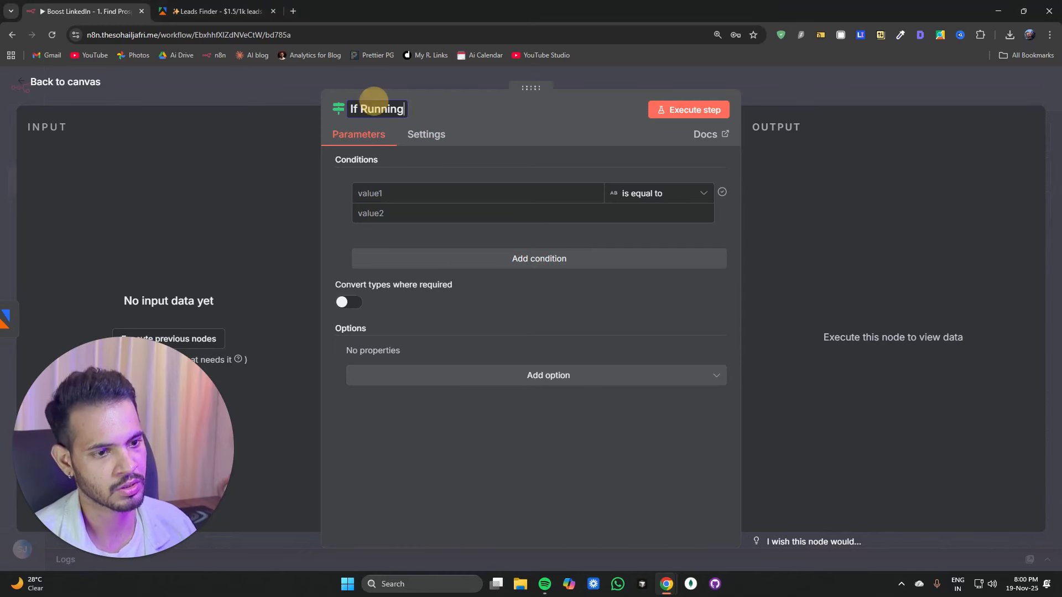
{"action": "left_click", "coordinate": [382, 109]}
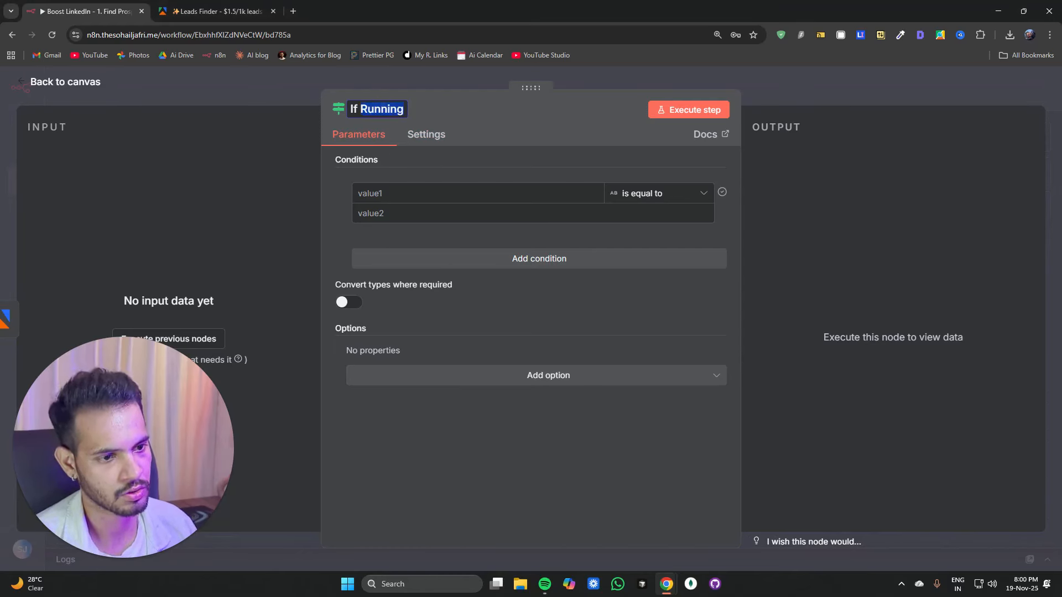
{"action": "type", "text": "RUNNING"}
Step: Set the If RUNNING condition so {{ $json.status }} is equal to RUNNING
{"action": "left_click", "coordinate": [386, 215]}
{"action": "type", "text": "RUNNING"}
{"action": "left_click", "coordinate": [387, 194]}
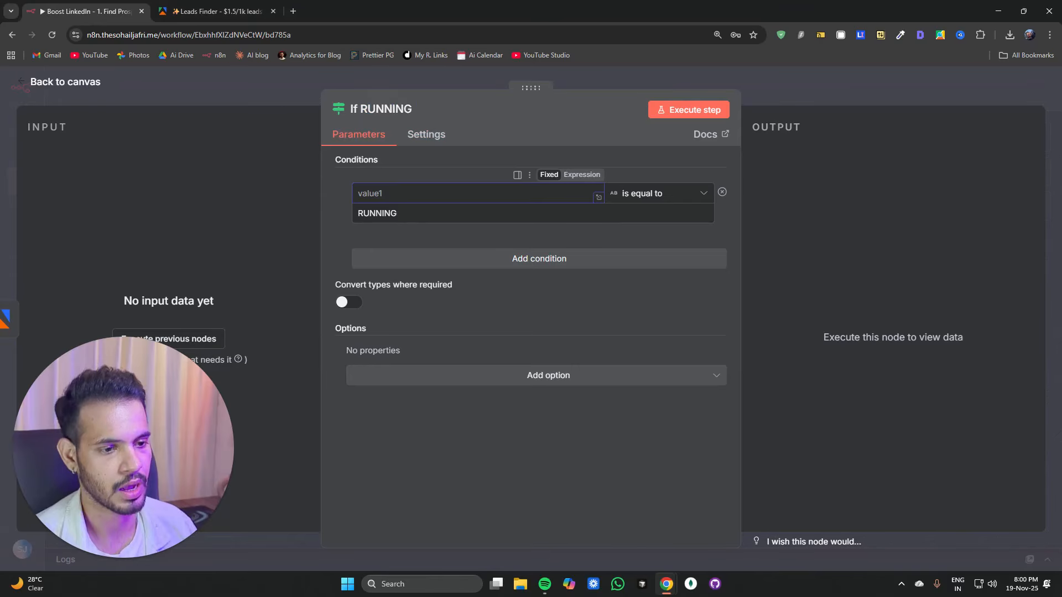
{"action": "type", "text": "{{ $json.status }}"}
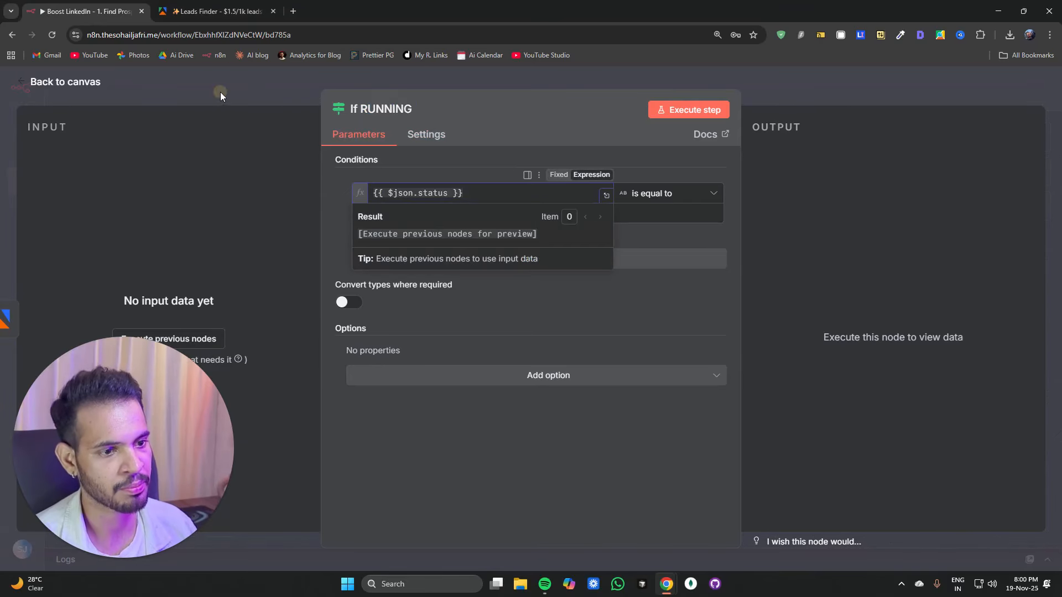
{"action": "left_click", "coordinate": [220, 92]}
Step: Connect the If RUNNING node's true output back to the Wait 2 min node to form a loop
{"action": "scroll", "coordinate": [453, 332], "scroll_direction": "right", "scroll_amount": 3}
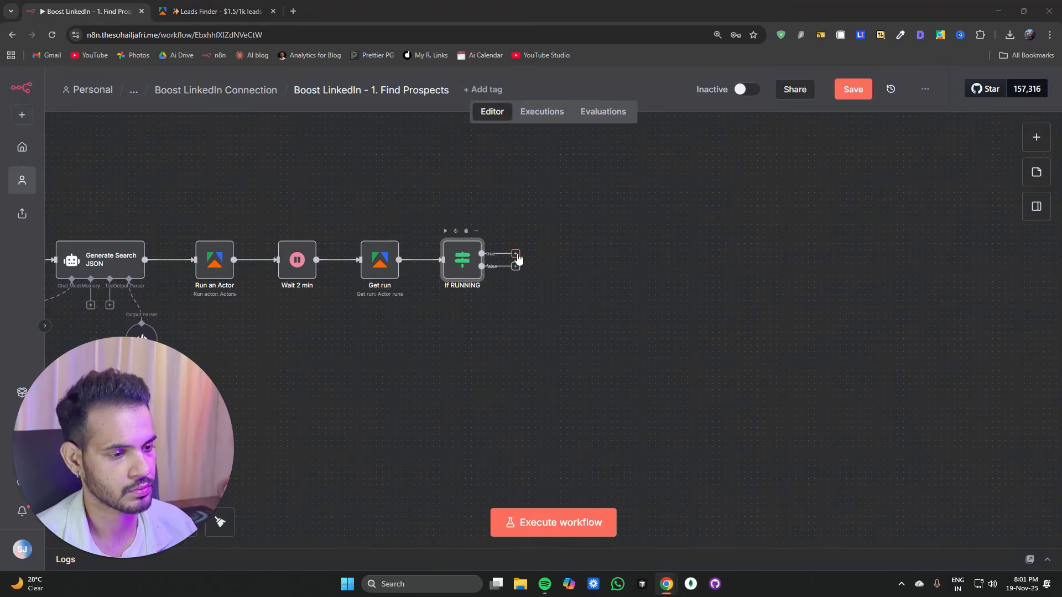
{"action": "left_click_drag", "start_coordinate": [518, 258], "coordinate": [266, 265]}
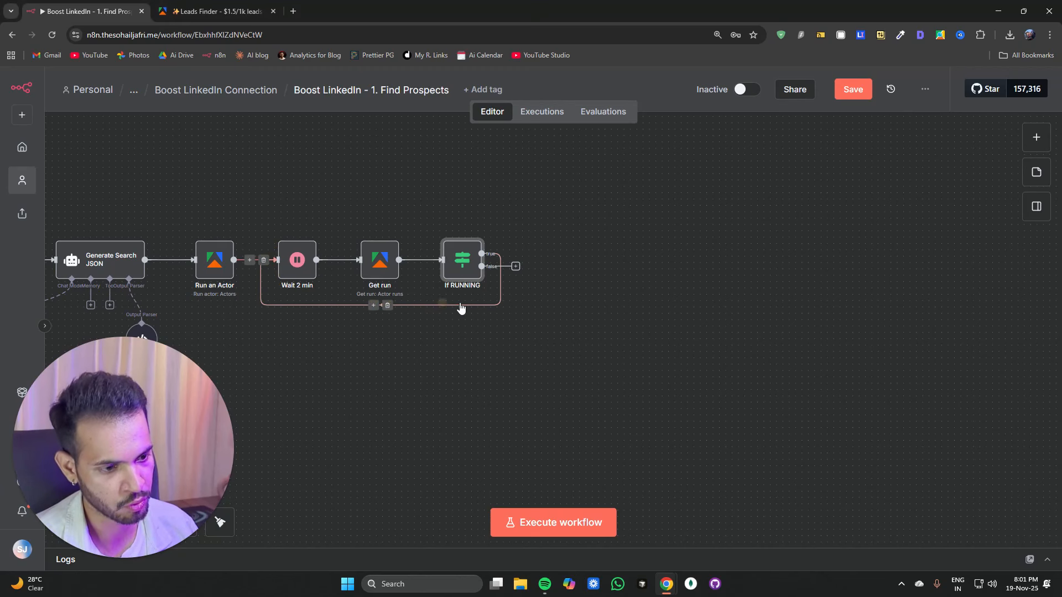
Step: Add a new If node on the false branch of the If RUNNING node
{"action": "left_click", "coordinate": [516, 267]}
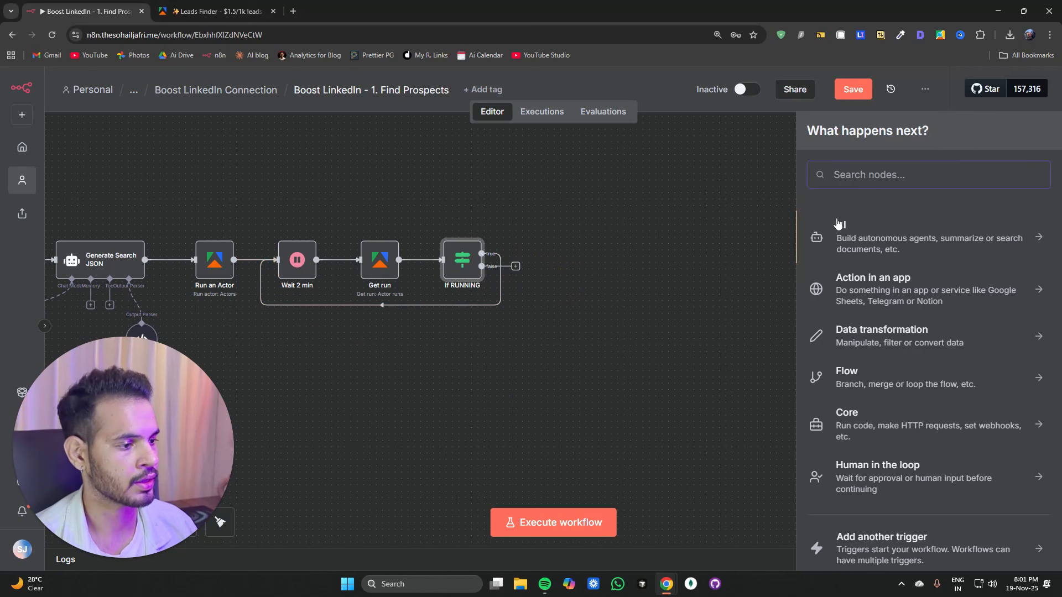
{"action": "type", "text": "if"}
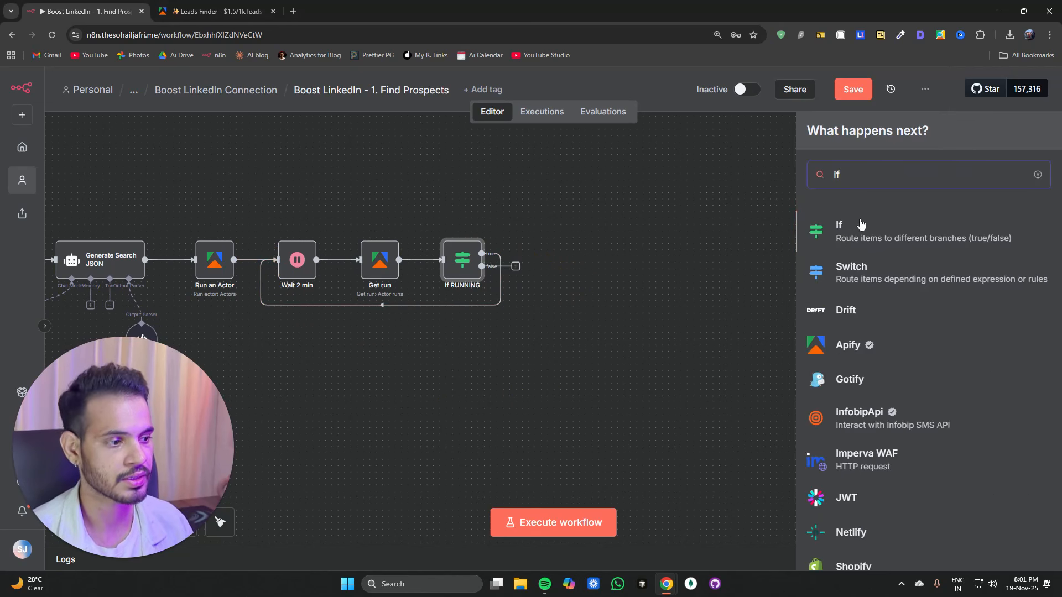
{"action": "left_click", "coordinate": [866, 229]}
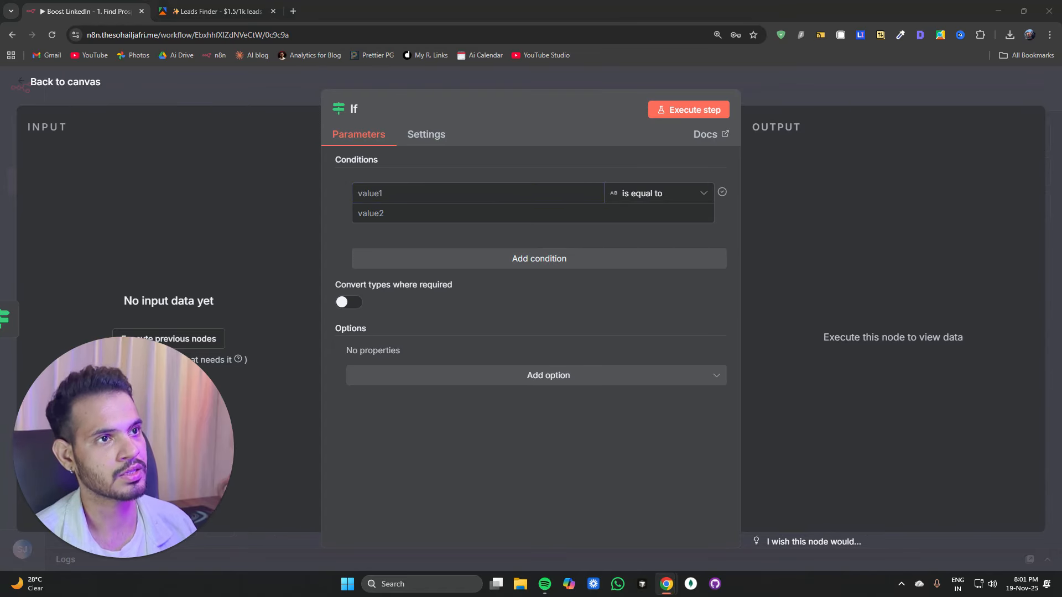
Step: Set the new If node's first value to {{ $json.status }} and name it If SUCCEEDED
{"action": "left_click", "coordinate": [406, 191]}
{"action": "type", "text": "{{ $json.status }}"}
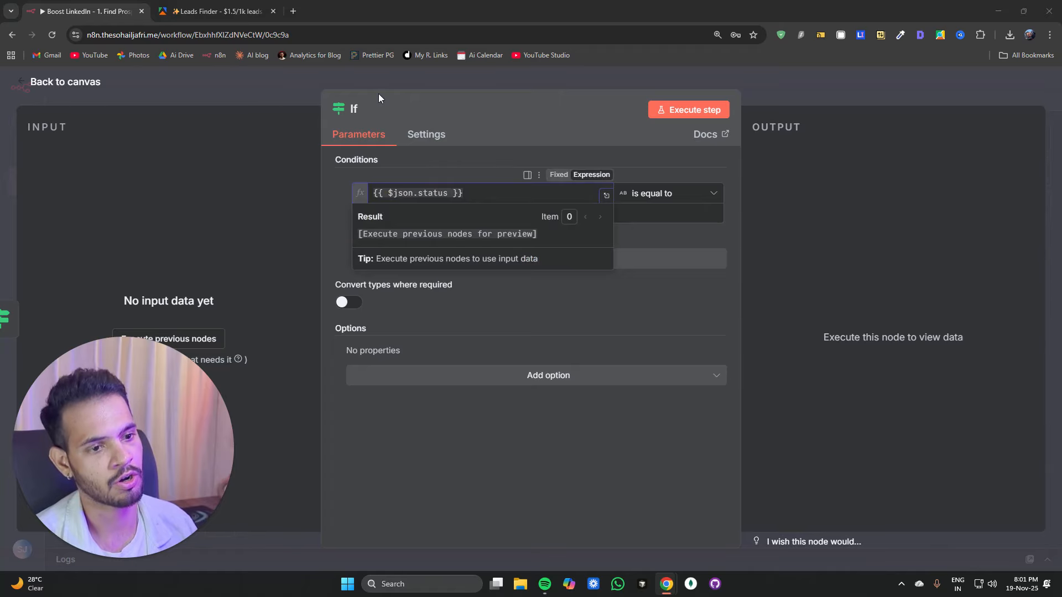
{"action": "left_click", "coordinate": [360, 115]}
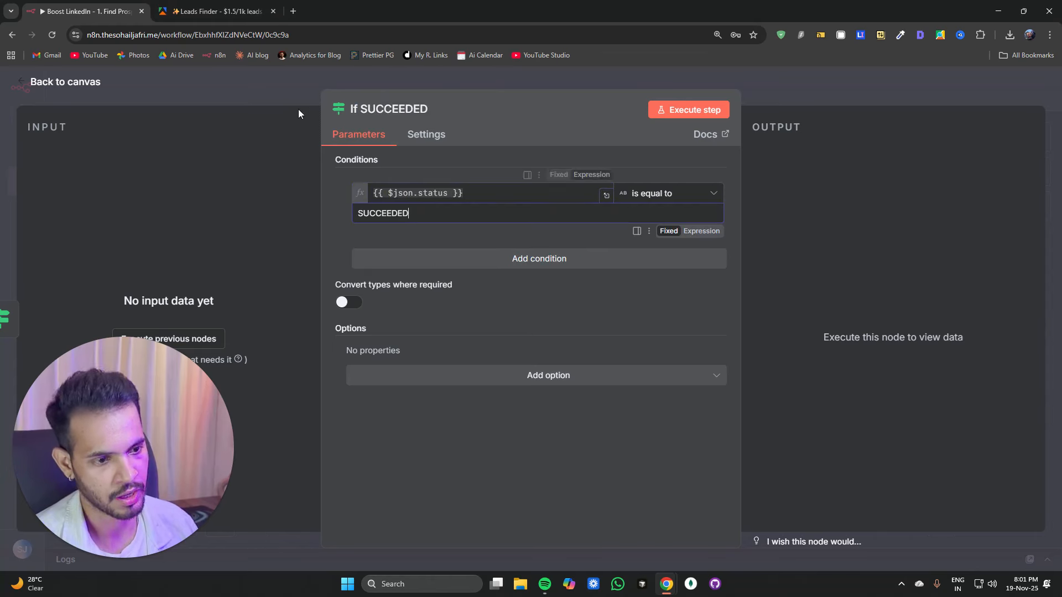
{"action": "left_click", "coordinate": [276, 91]}
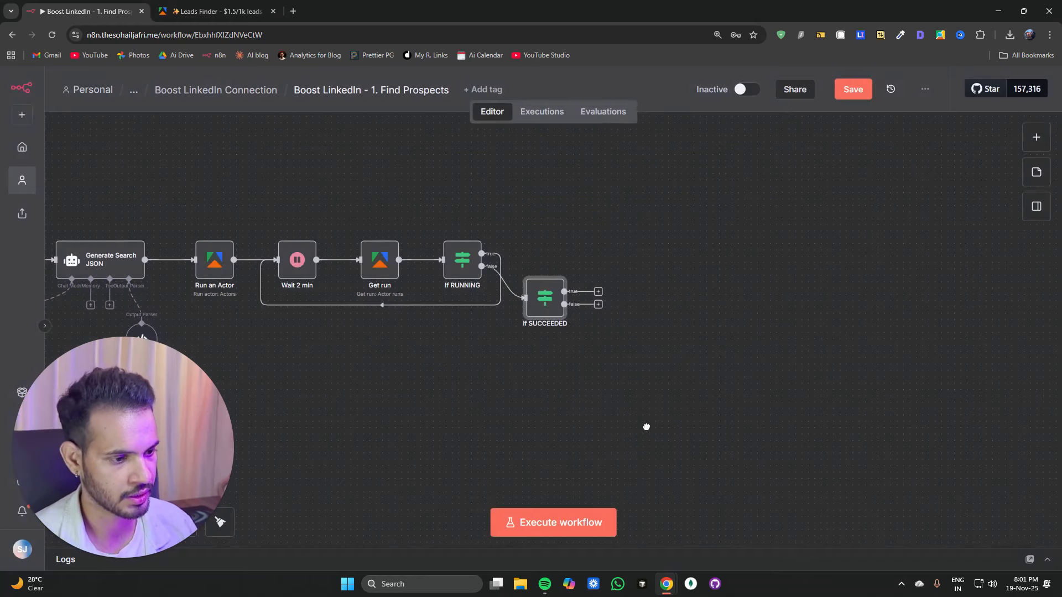
Step: Add a Stop and Error node on the false branch of the If SUCCEEDED node
{"action": "left_click_drag", "start_coordinate": [646, 427], "coordinate": [527, 394]}
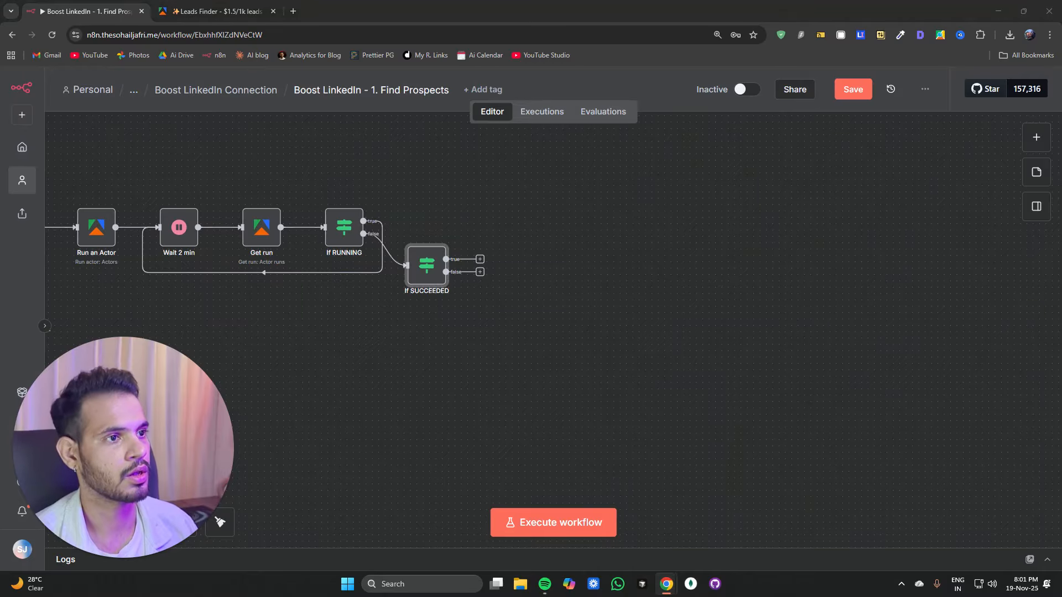
{"action": "left_click", "coordinate": [480, 272]}
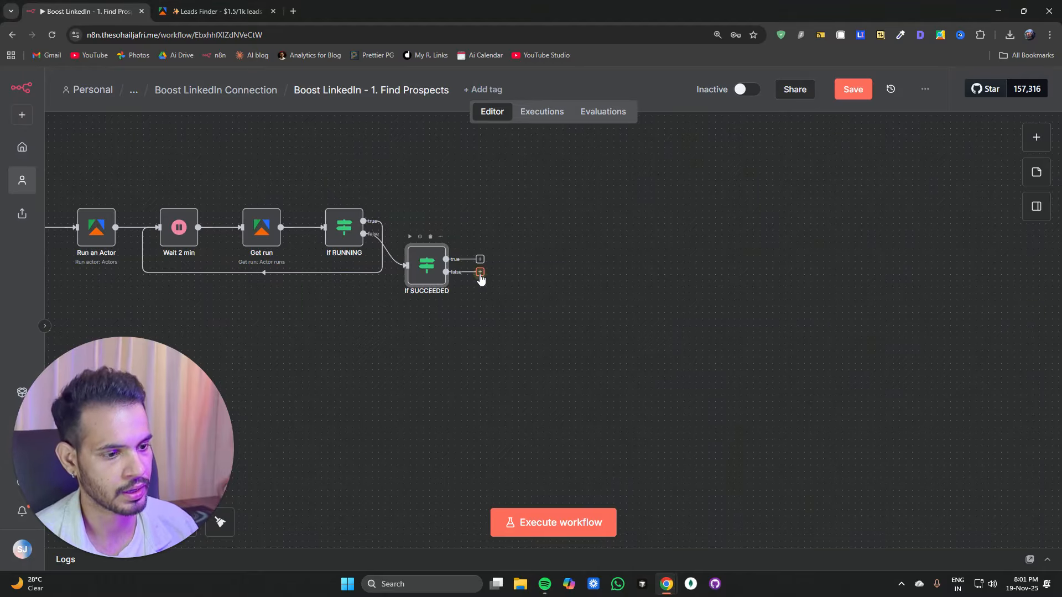
{"action": "type", "text": "throi"}
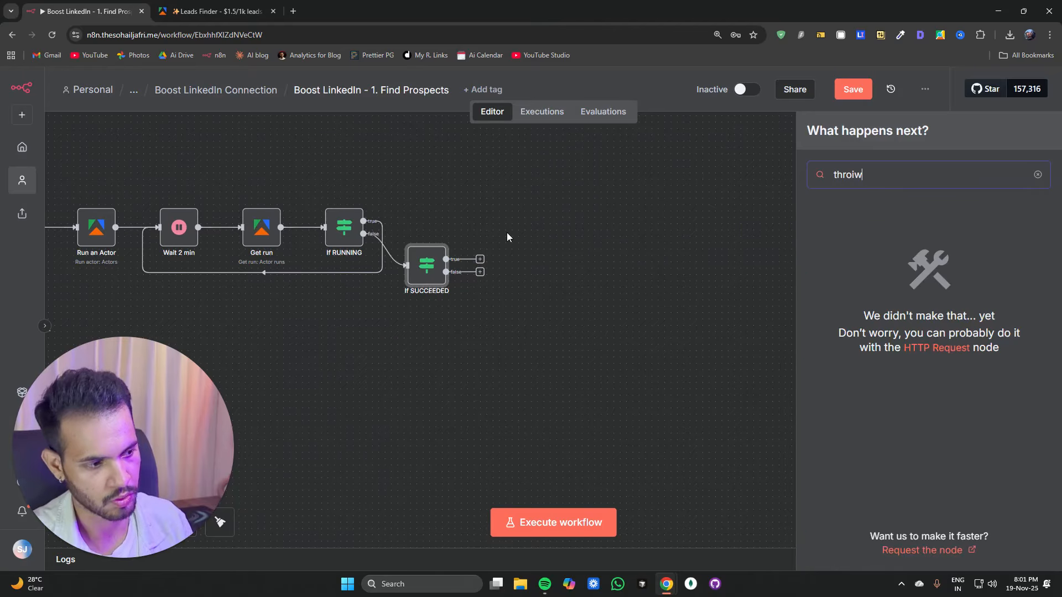
{"action": "type", "text": "w"}
{"action": "key", "text": "Return"}
{"action": "left_click", "coordinate": [375, 228]}
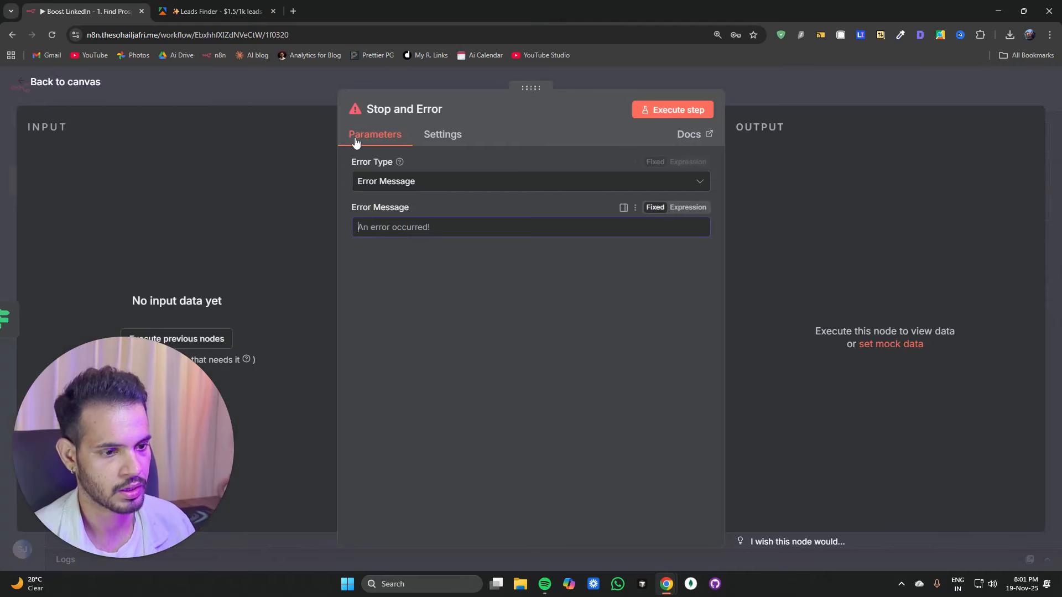
Step: Set the Stop and Error message to Status is not RUNNING/SUCCEEDED
{"action": "type", "text": "Nior"}
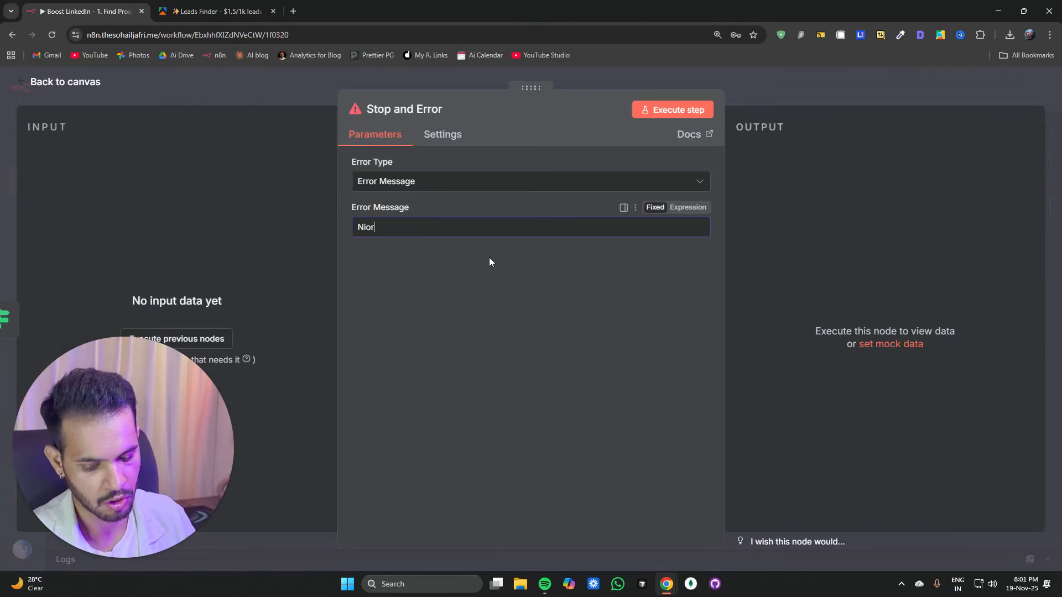
{"action": "key", "text": "BackSpace"}
{"action": "key", "text": "BackSpace"}
{"action": "key", "text": "BackSpace"}
{"action": "key", "text": "BackSpace"}
{"action": "type", "text": "S"}
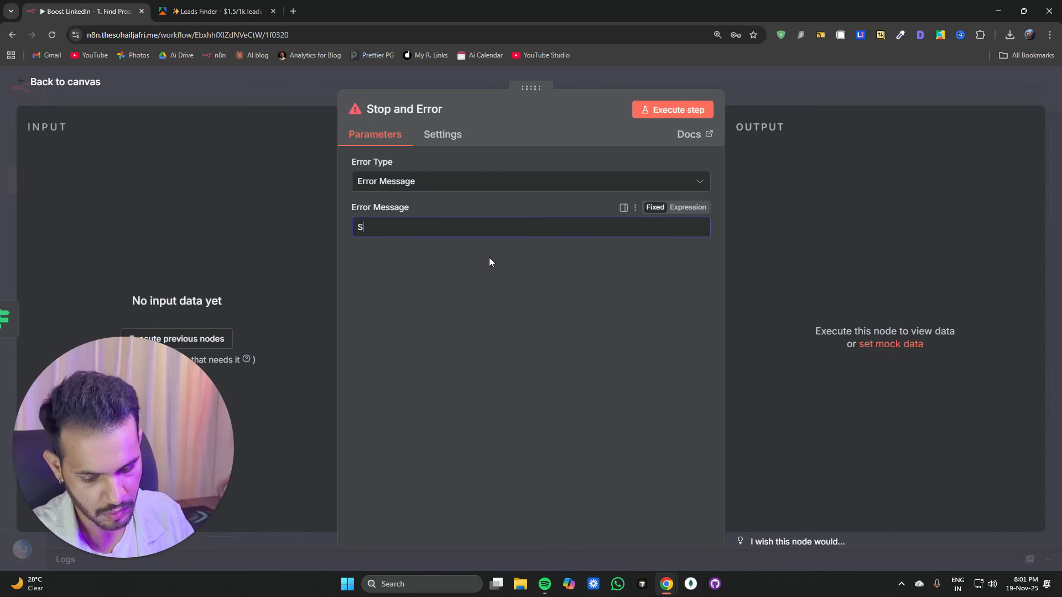
{"action": "type", "text": "tatus i"}
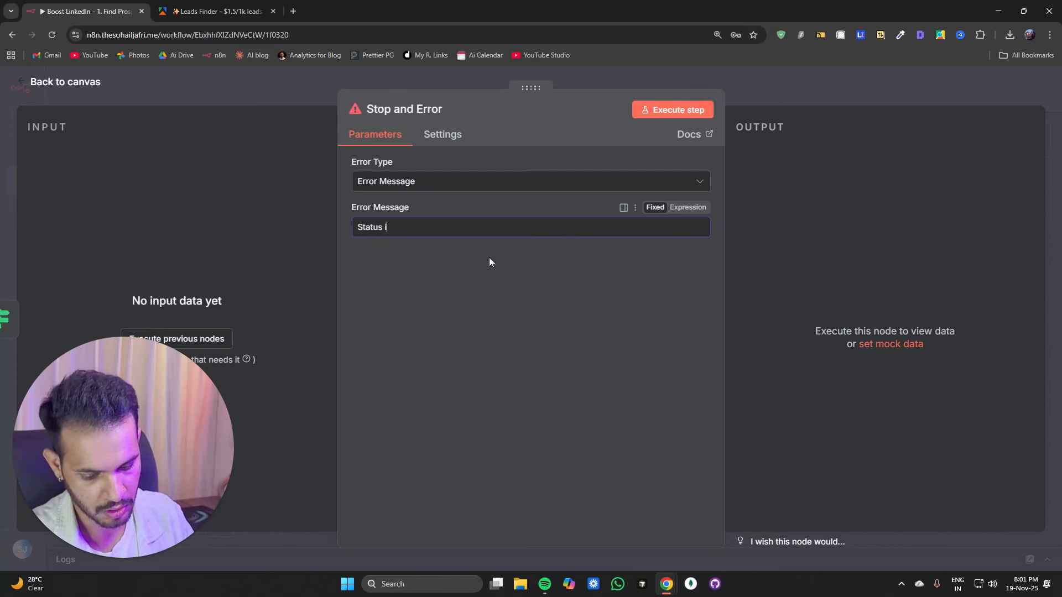
{"action": "type", "text": "ot Running/"}
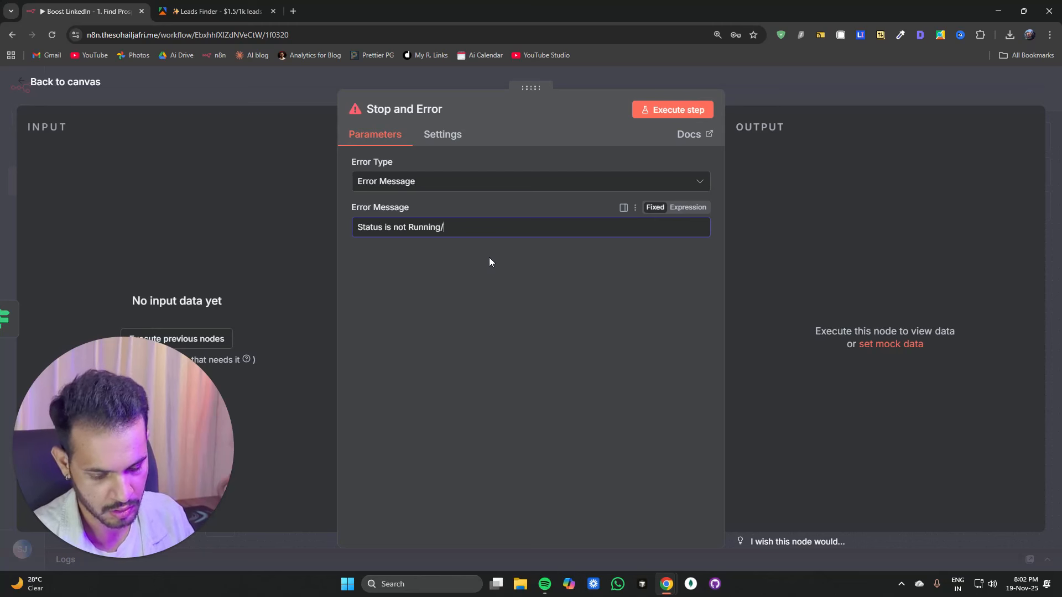
{"action": "type", "text": "SUCCEEDED"}
{"action": "key", "text": "ctrl+shift+Left"}
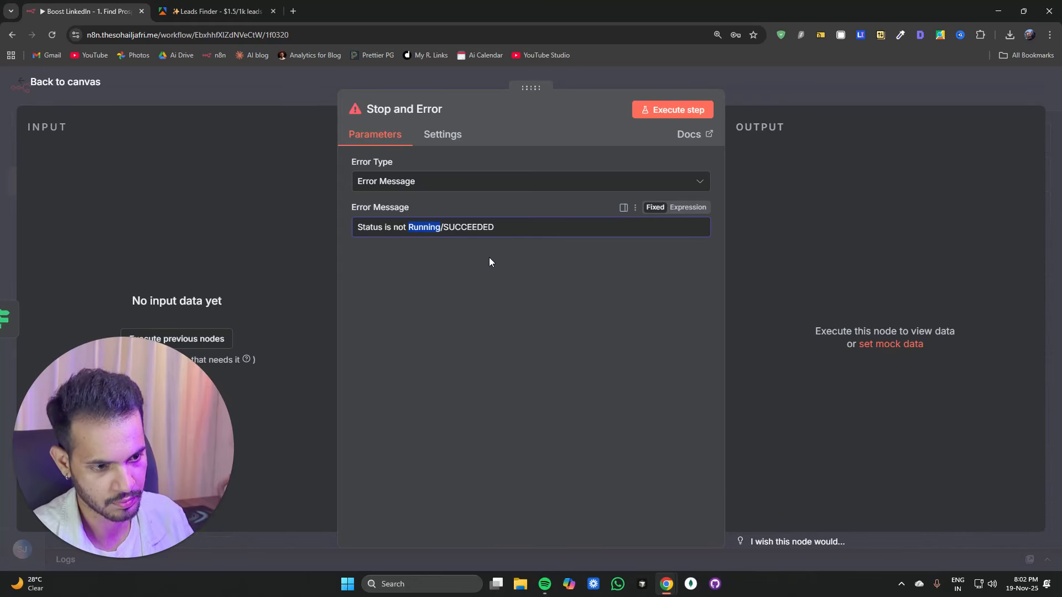
{"action": "key", "text": "super+v"}
{"action": "key", "text": "Down"}
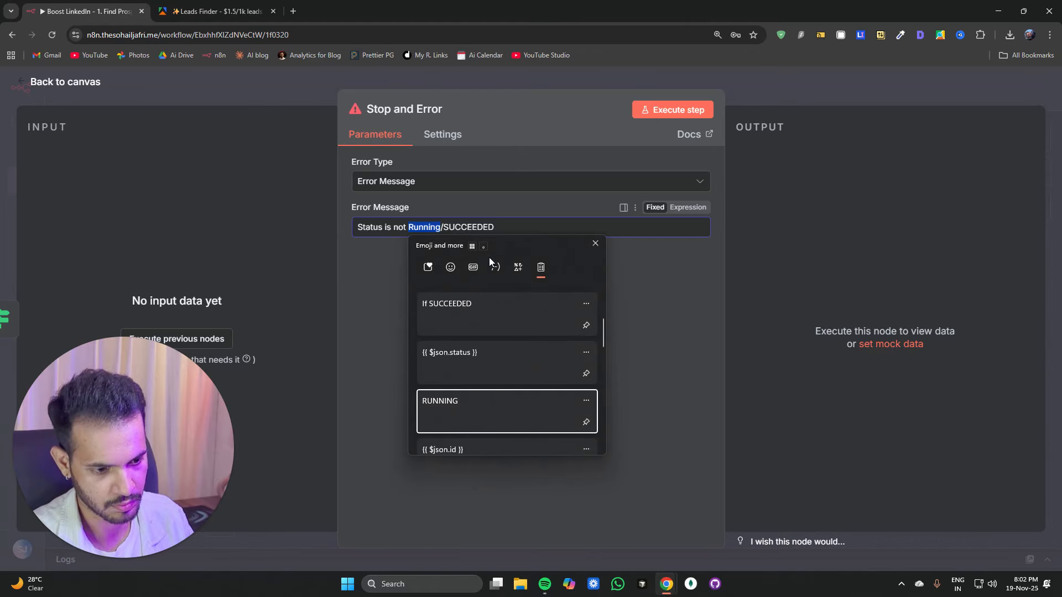
{"action": "key", "text": "Return"}
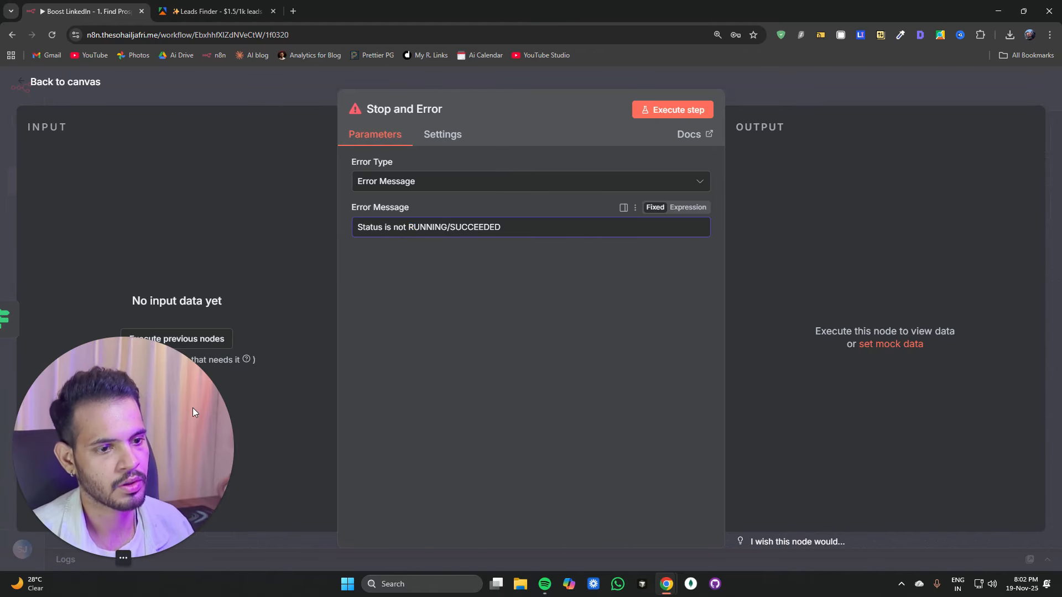
{"action": "left_click", "coordinate": [65, 82]}
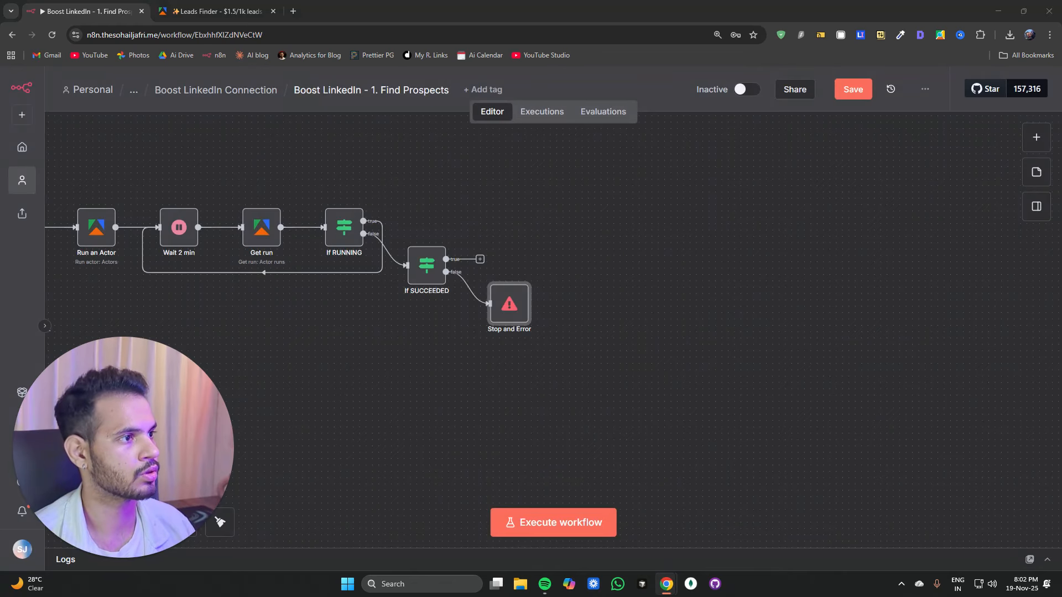
Step: Paste a copied Error Trigger and Send a message group onto the canvas above the workflow
{"action": "left_click", "coordinate": [412, 416]}
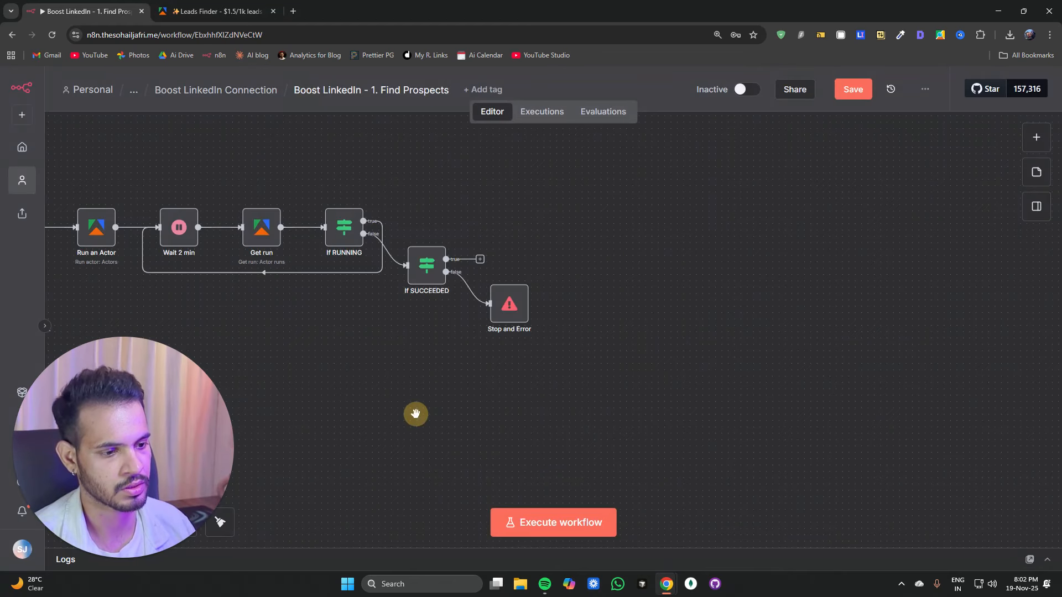
{"action": "scroll", "coordinate": [414, 413], "scroll_direction": "down", "scroll_amount": 7}
{"action": "left_click_drag", "start_coordinate": [403, 424], "coordinate": [570, 370]}
{"action": "key", "text": "ctrl+v"}
{"action": "left_click_drag", "start_coordinate": [615, 421], "coordinate": [369, 218]}
{"action": "scroll", "coordinate": [382, 382], "scroll_direction": "up", "scroll_amount": 8}
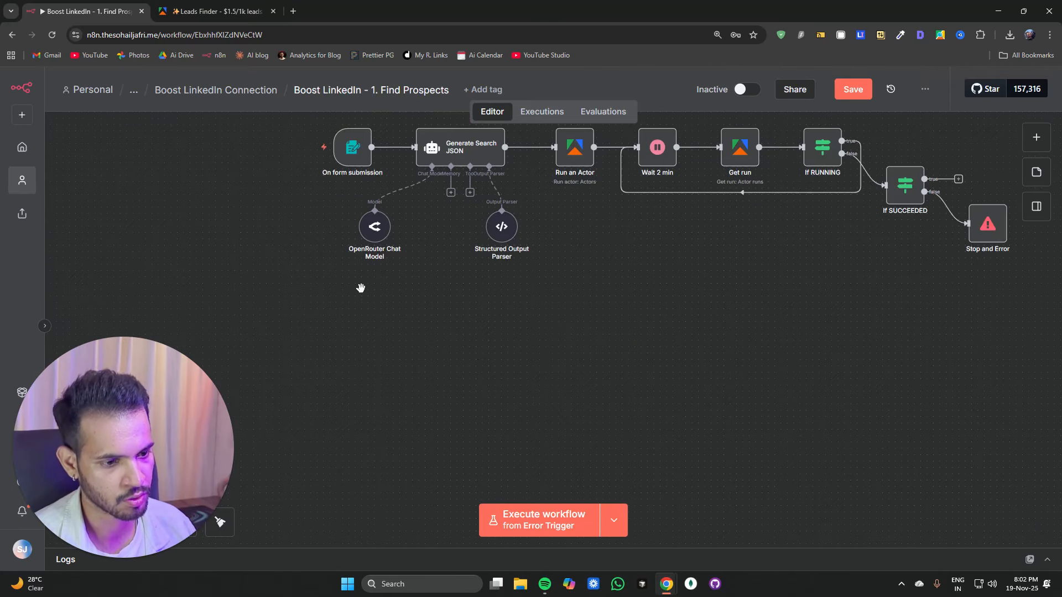
{"action": "scroll", "coordinate": [363, 293], "scroll_direction": "up", "scroll_amount": 9}
Step: Open the pasted Error Trigger node to review its settings and the connected Gmail node
{"action": "left_click", "coordinate": [427, 181]}
{"action": "double_click", "coordinate": [427, 184]}
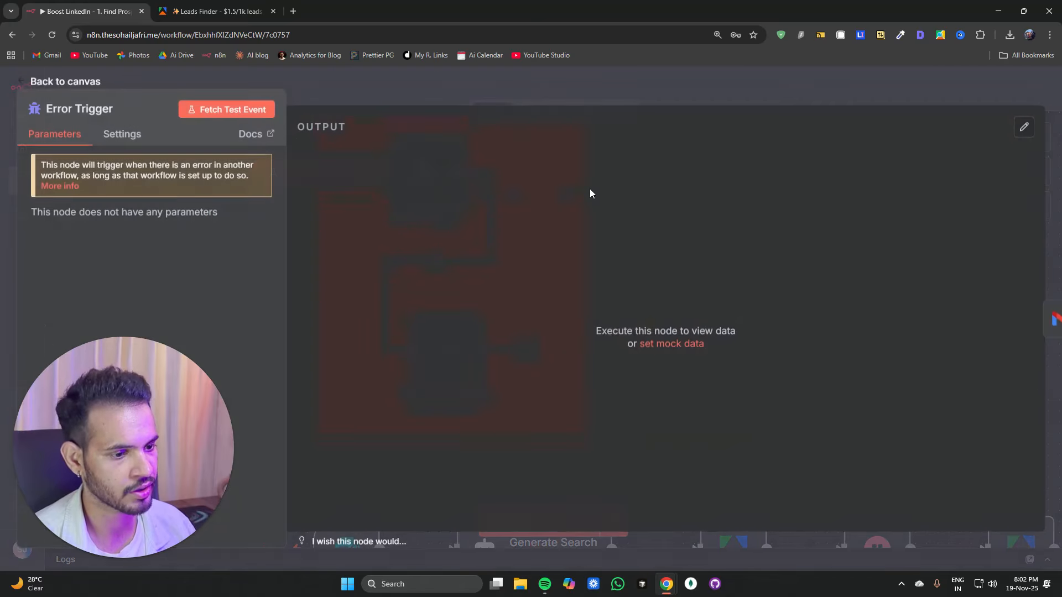
{"action": "key", "text": "Escape"}
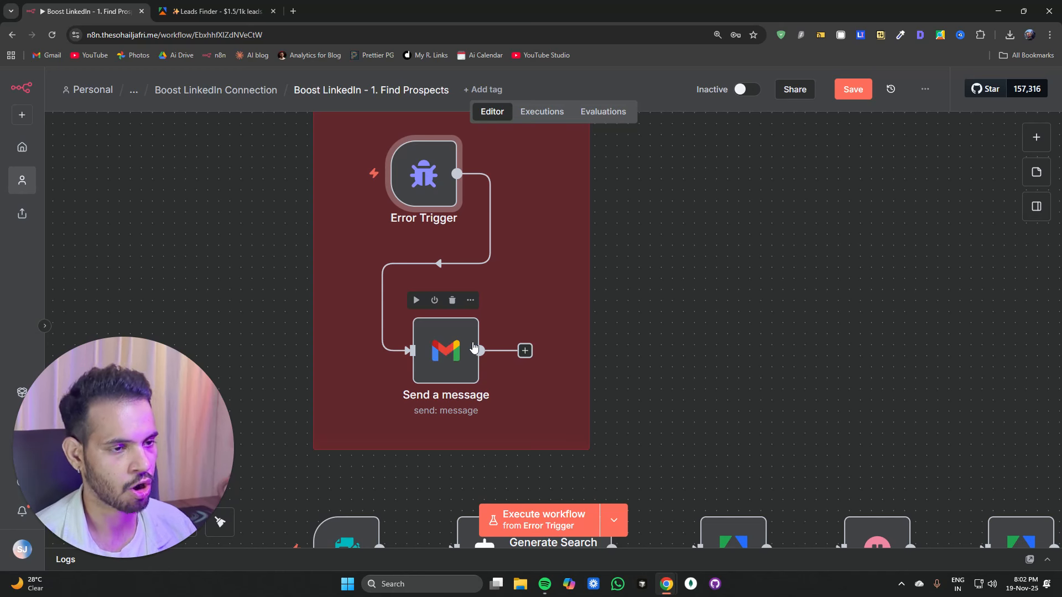
{"action": "scroll", "coordinate": [682, 284], "scroll_direction": "down", "scroll_amount": 5}
{"action": "left_click_drag", "start_coordinate": [682, 284], "coordinate": [387, 206]}
{"action": "mouse_move", "coordinate": [670, 388]}
{"action": "left_mouse_down"}
{"action": "mouse_move", "coordinate": [680, 380]}
{"action": "mouse_move", "coordinate": [670, 399]}
{"action": "left_mouse_up"}
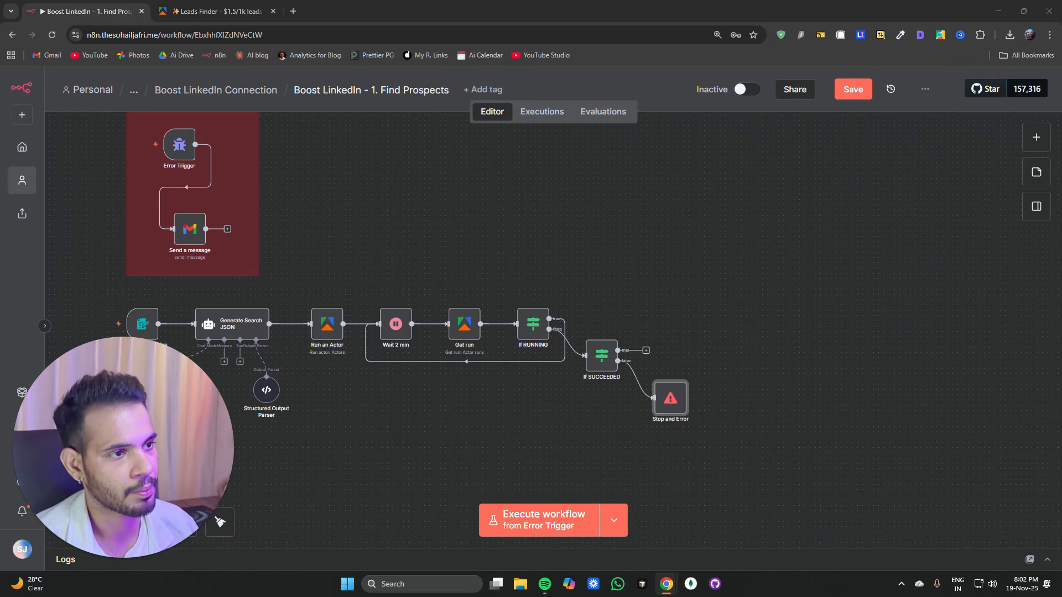
Step: Add an Apify Get dataset items node on the true branch of the If SUCCEEDED node
{"action": "left_click", "coordinate": [646, 351]}
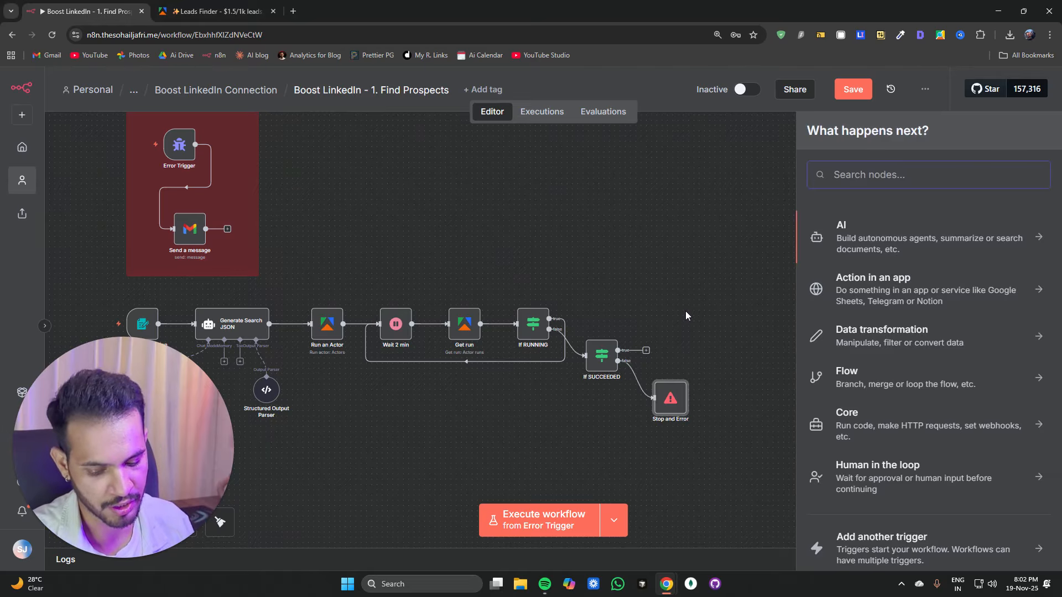
{"action": "type", "text": "api"}
{"action": "key", "text": "Return"}
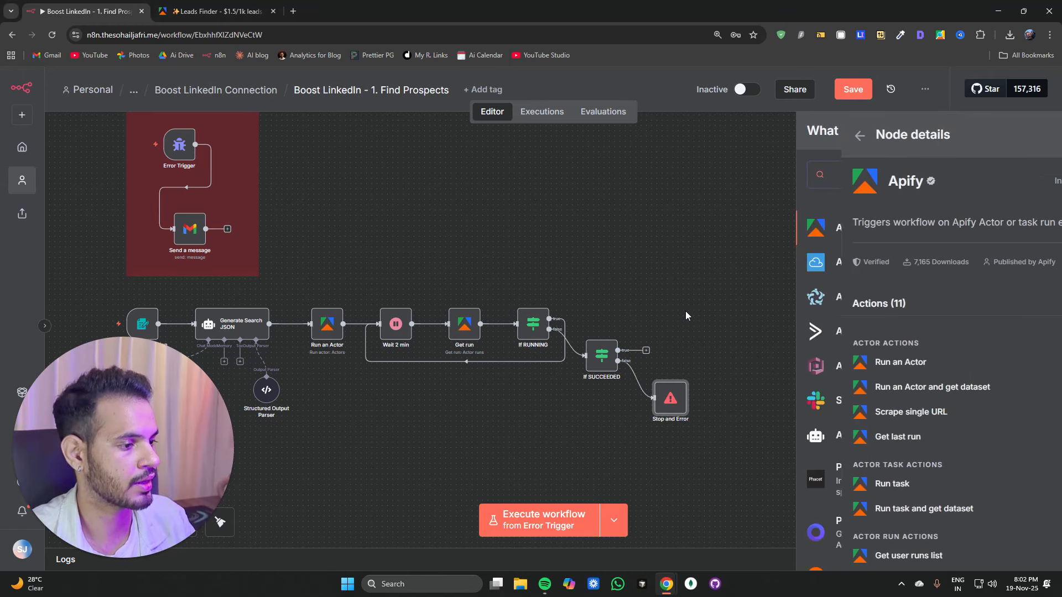
{"action": "scroll", "coordinate": [834, 480], "scroll_direction": "down", "scroll_amount": 3}
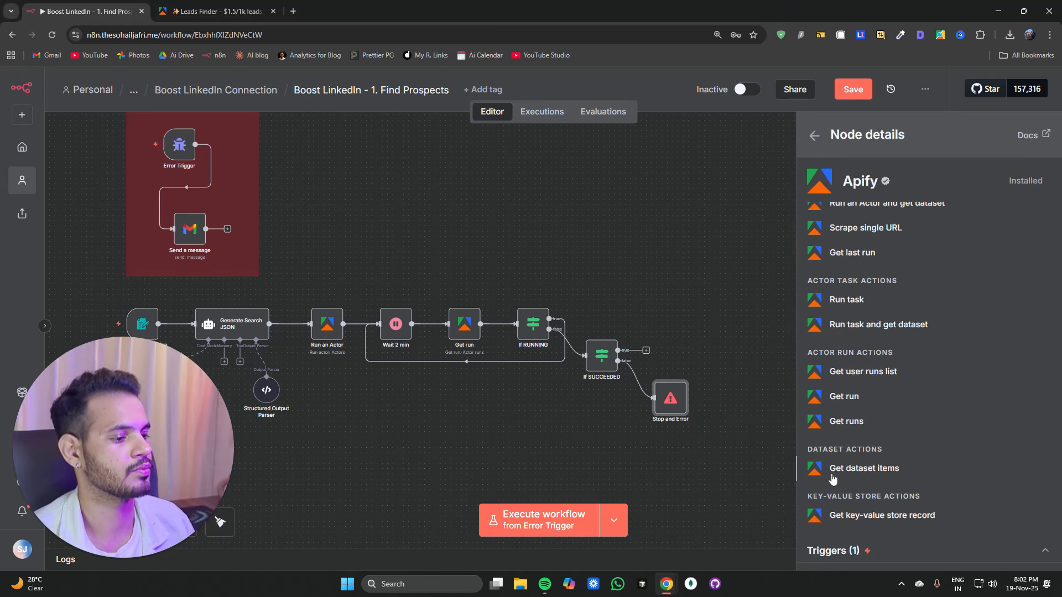
{"action": "left_click", "coordinate": [834, 477]}
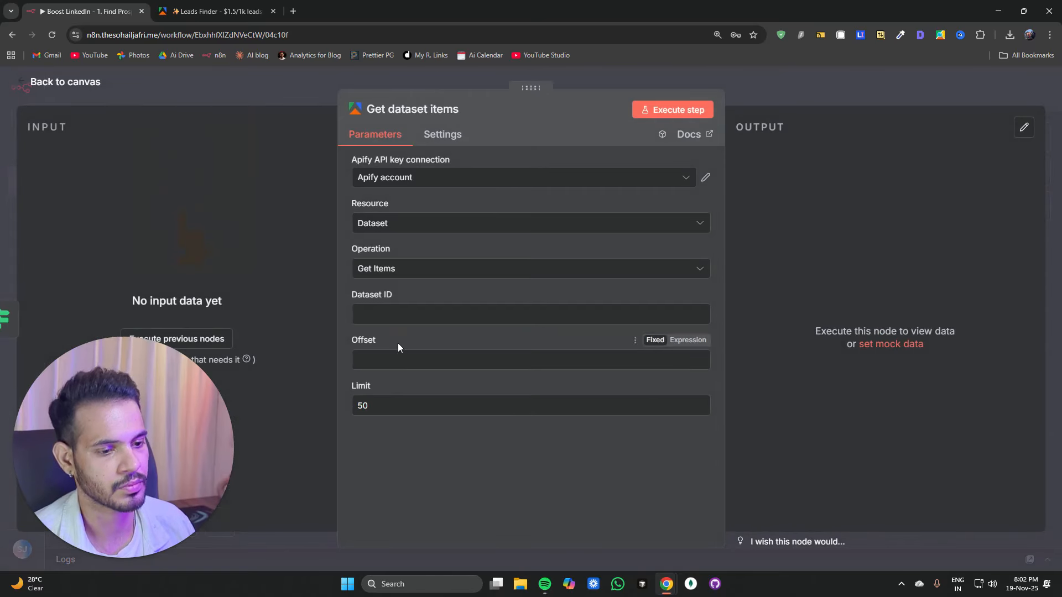
{"action": "left_click", "coordinate": [403, 315]}
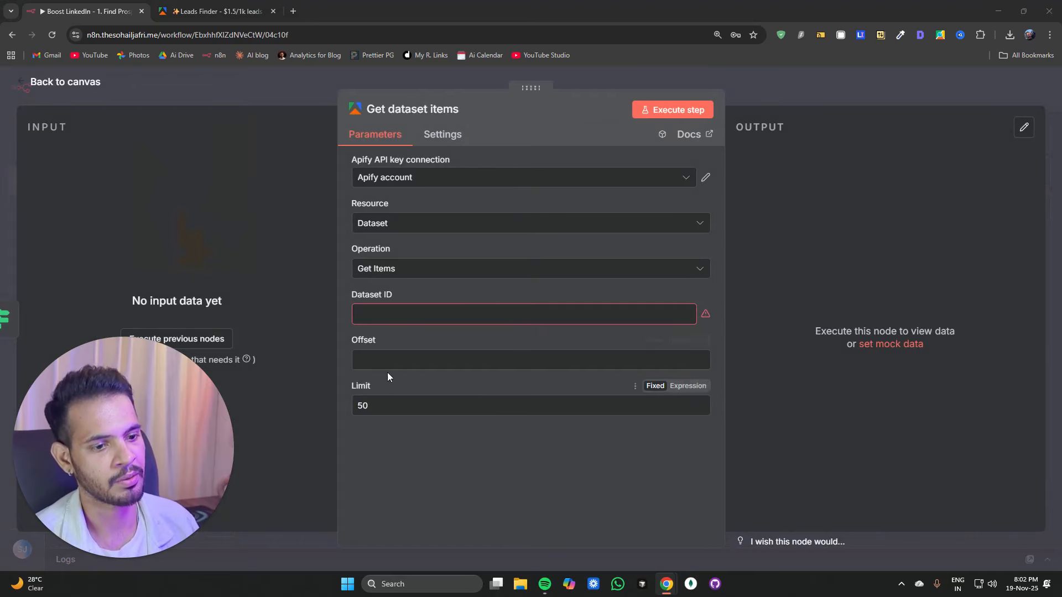
Step: Set the Dataset ID to the expression {{ $json.defaultDatasetId }} and the limit to 100
{"action": "left_click", "coordinate": [396, 314]}
{"action": "key", "text": "ctrl+v"}
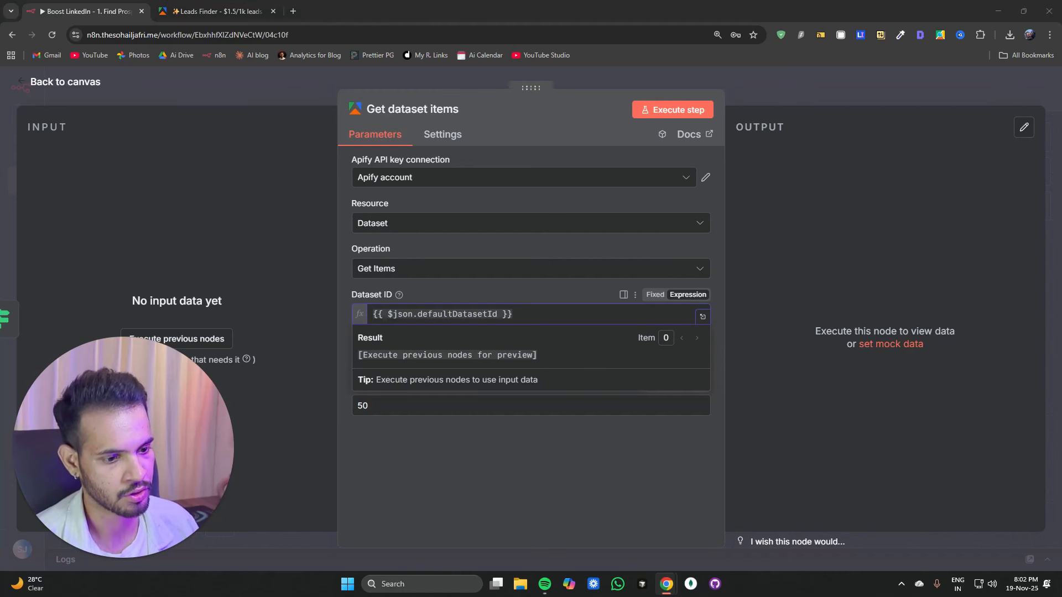
{"action": "double_click", "coordinate": [350, 412]}
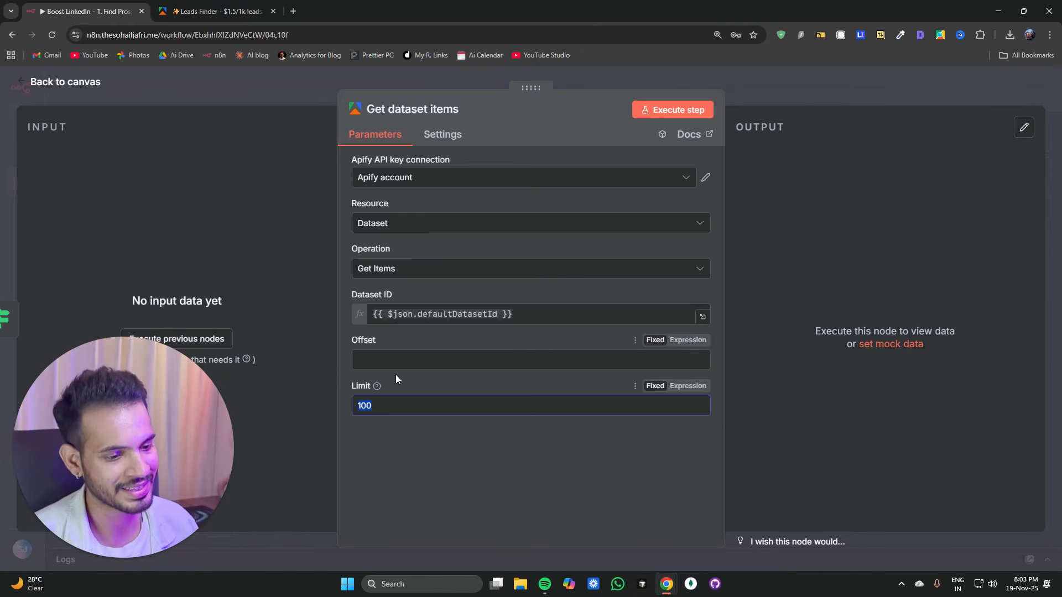
Step: Review the Generate Search JSON agent's system message rules for fetch_count
{"action": "left_click", "coordinate": [223, 95]}
{"action": "scroll", "coordinate": [454, 408], "scroll_direction": "up", "scroll_amount": 5}
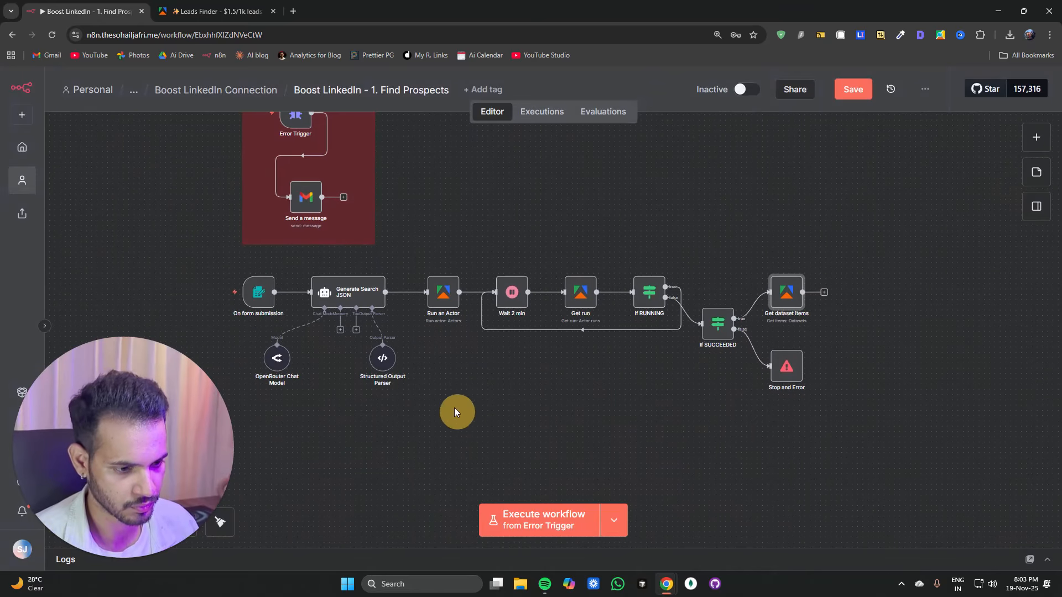
{"action": "double_click", "coordinate": [218, 296]}
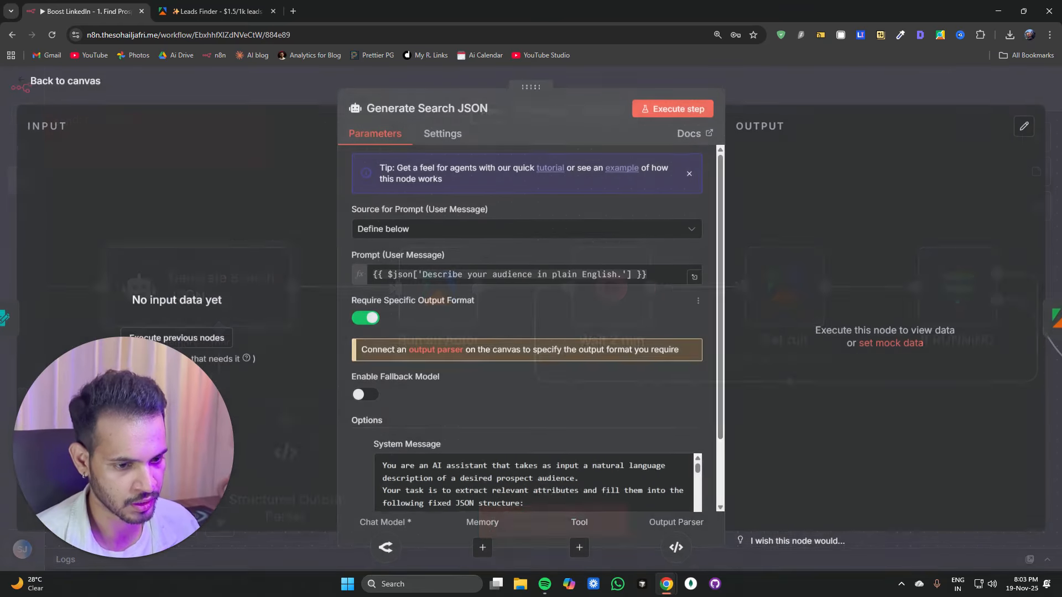
{"action": "scroll", "coordinate": [479, 340], "scroll_direction": "down", "scroll_amount": 3}
{"action": "scroll", "coordinate": [534, 416], "scroll_direction": "down", "scroll_amount": 10}
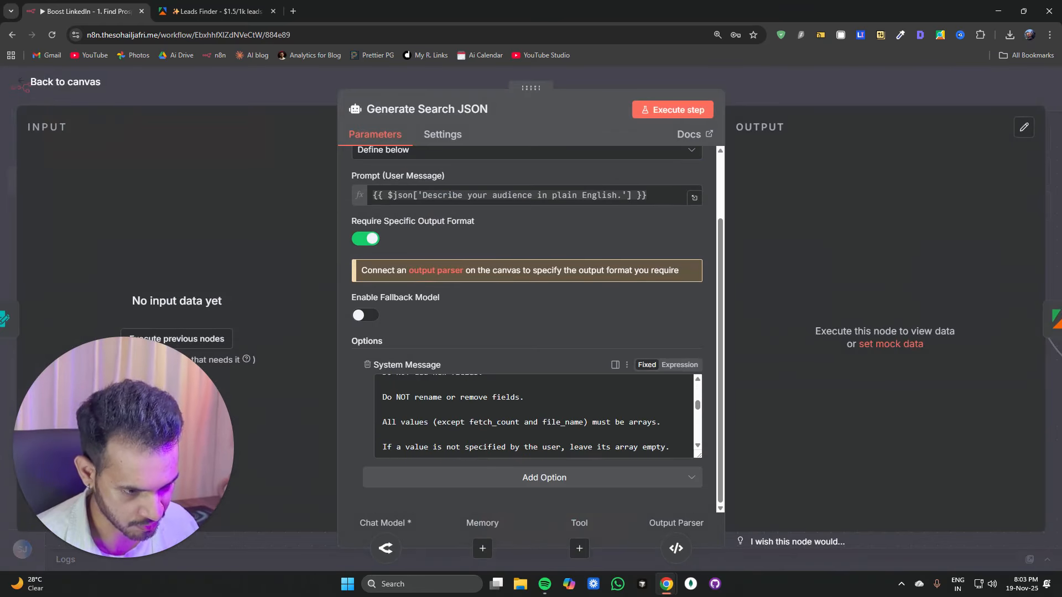
{"action": "scroll", "coordinate": [533, 416], "scroll_direction": "up", "scroll_amount": 3}
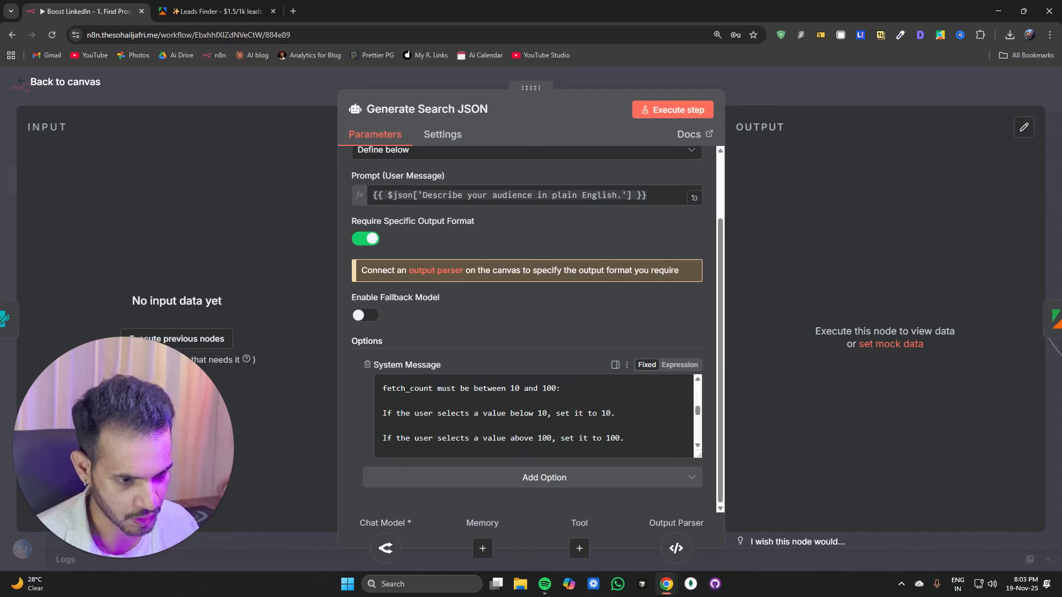
{"action": "left_click_drag", "start_coordinate": [396, 413], "coordinate": [539, 414]}
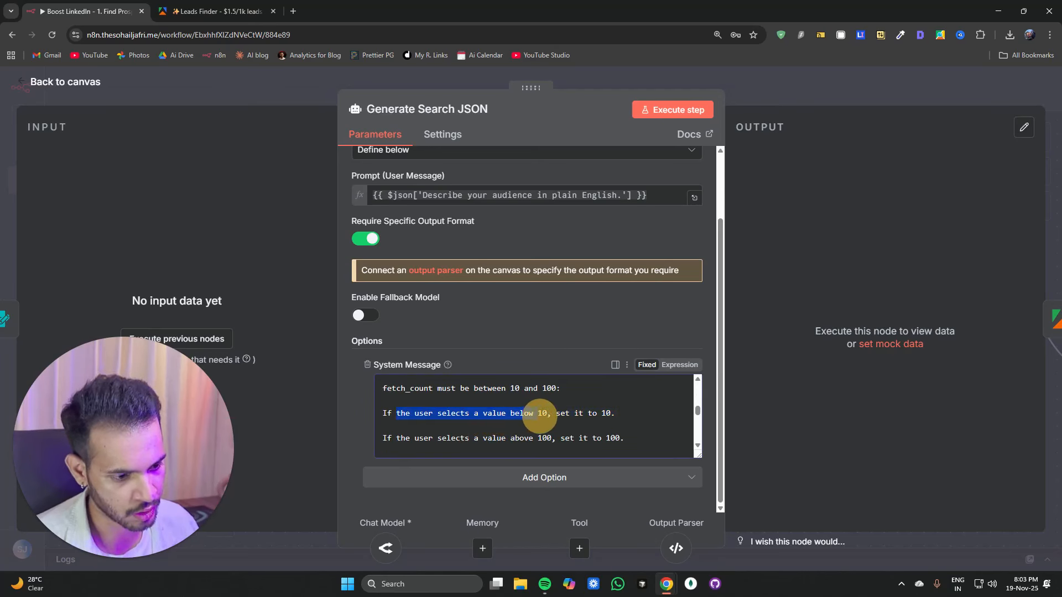
{"action": "left_click", "coordinate": [575, 415]}
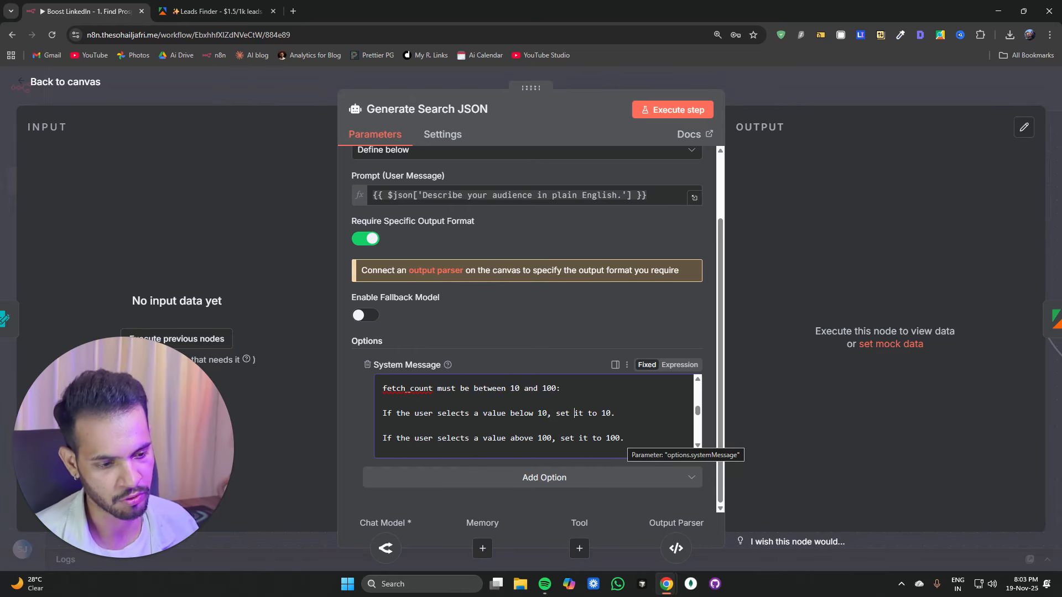
{"action": "left_click", "coordinate": [267, 83]}
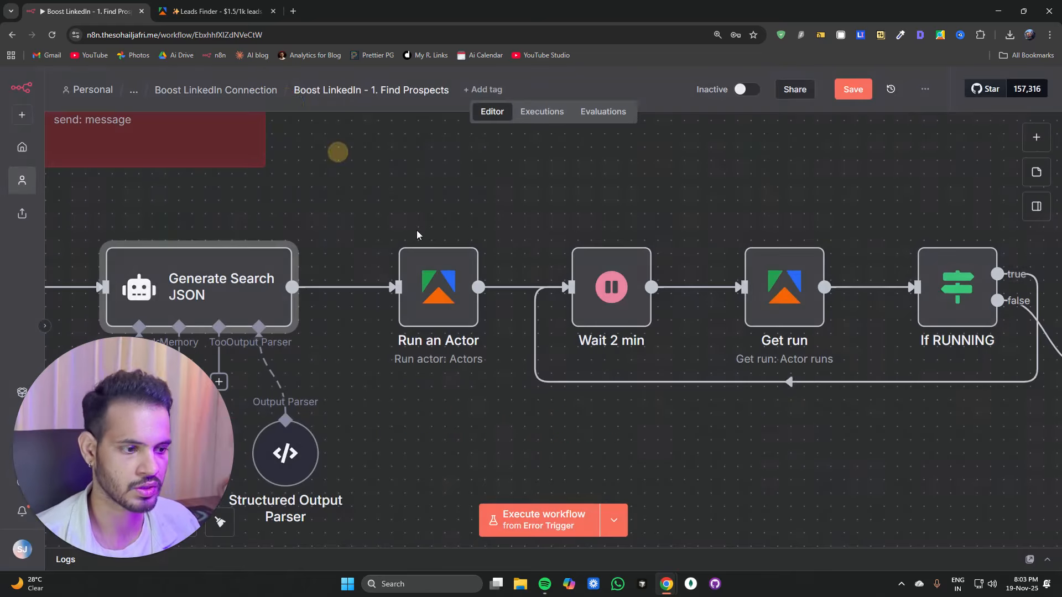
Step: Reopen the Get dataset items node to check its settings
{"action": "scroll", "coordinate": [723, 466], "scroll_direction": "down", "scroll_amount": 5}
{"action": "left_click_drag", "start_coordinate": [725, 478], "coordinate": [384, 436]}
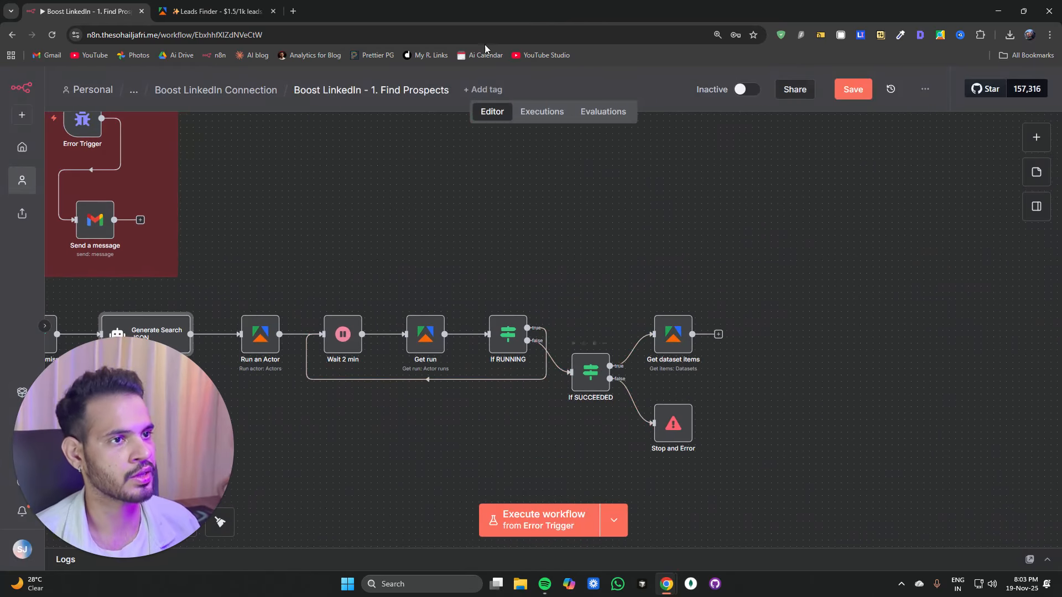
{"action": "double_click", "coordinate": [673, 337]}
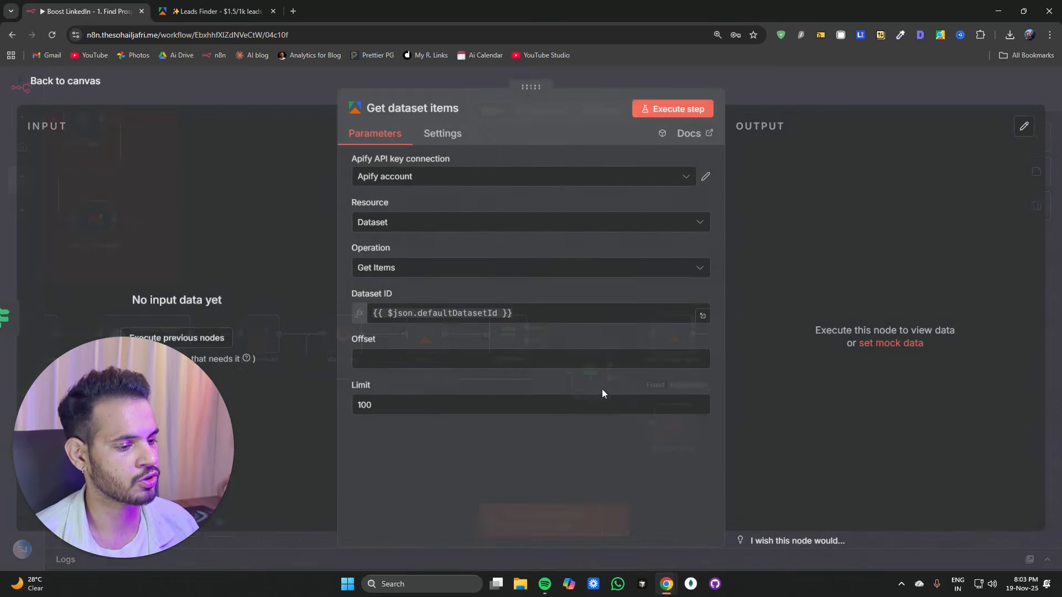
{"action": "double_click", "coordinate": [345, 408]}
{"action": "left_click", "coordinate": [265, 105]}
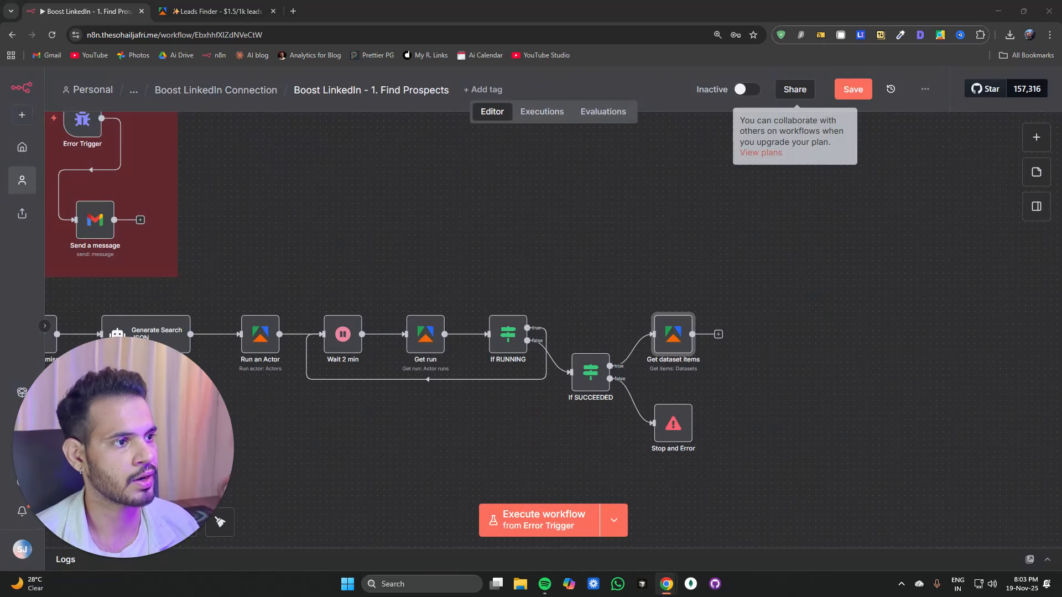
Step: Add a Google Sheets Append row in sheet node after Get dataset items
{"action": "left_click", "coordinate": [718, 335]}
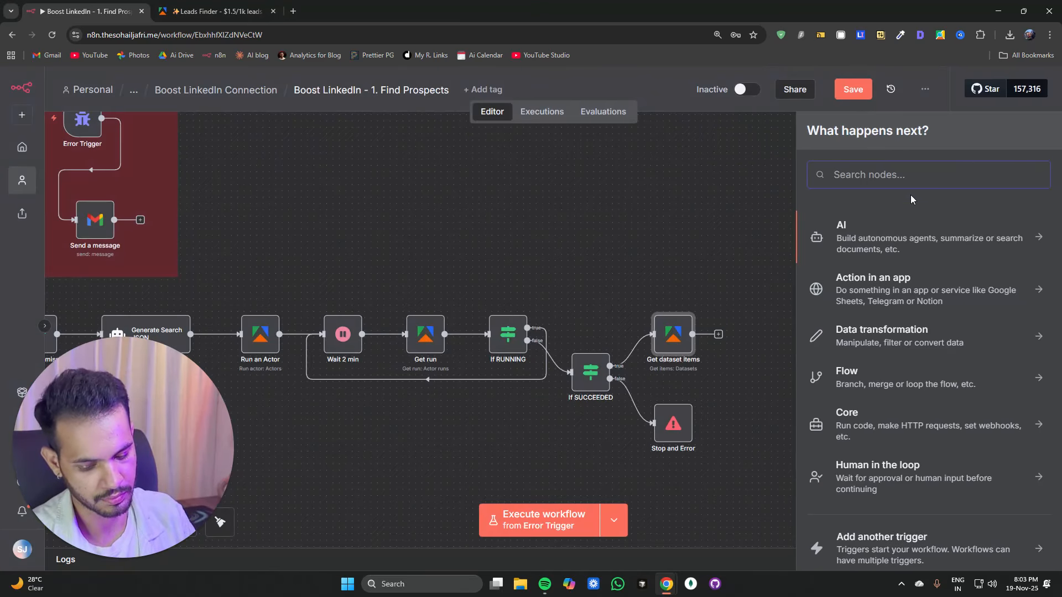
{"action": "type", "text": "google"}
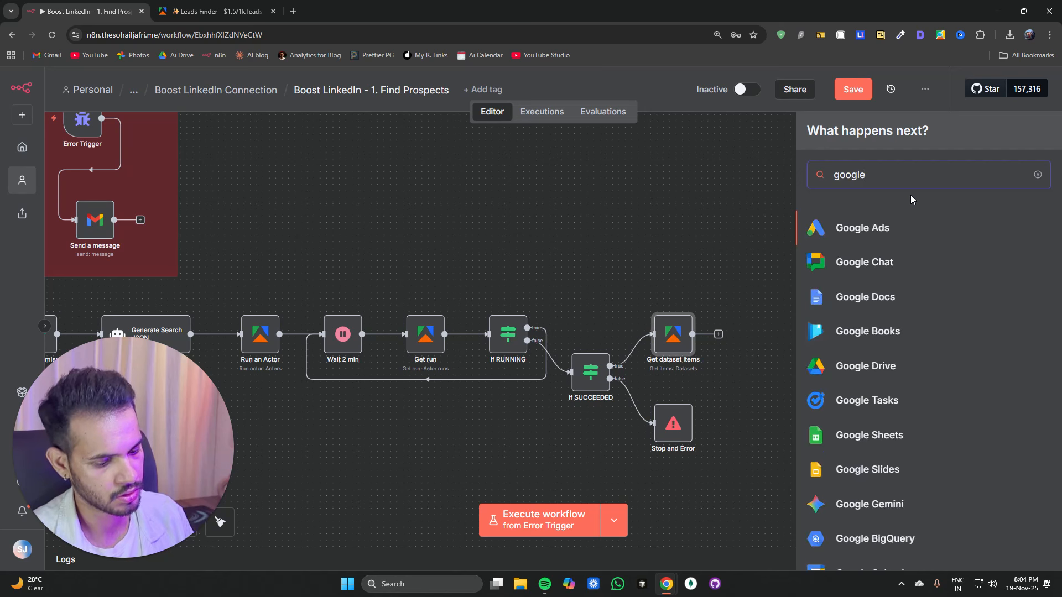
{"action": "type", "text": " shee"}
{"action": "key", "text": "Return"}
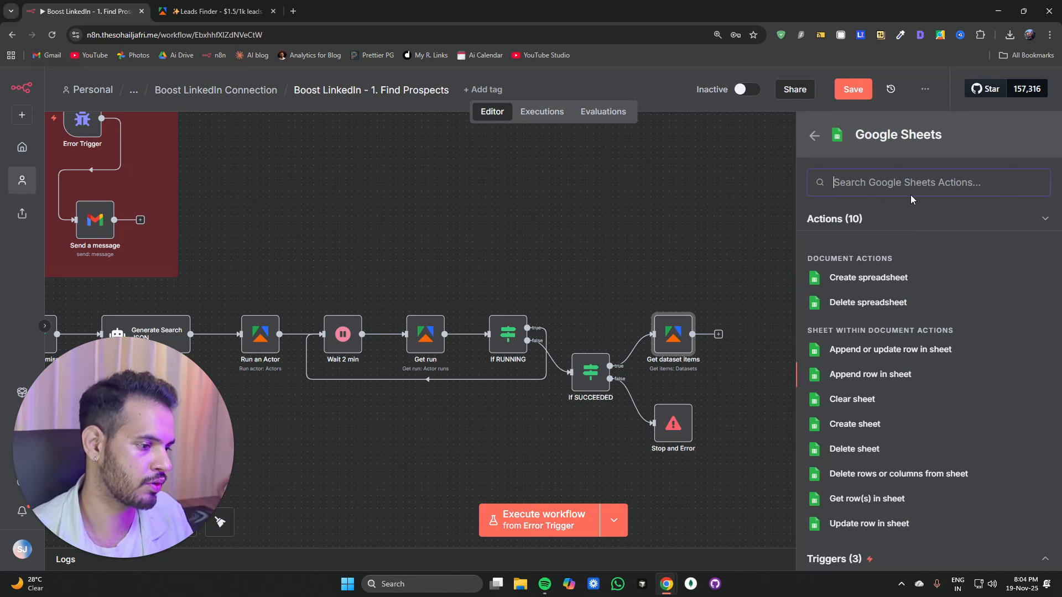
{"action": "key", "text": "Return"}
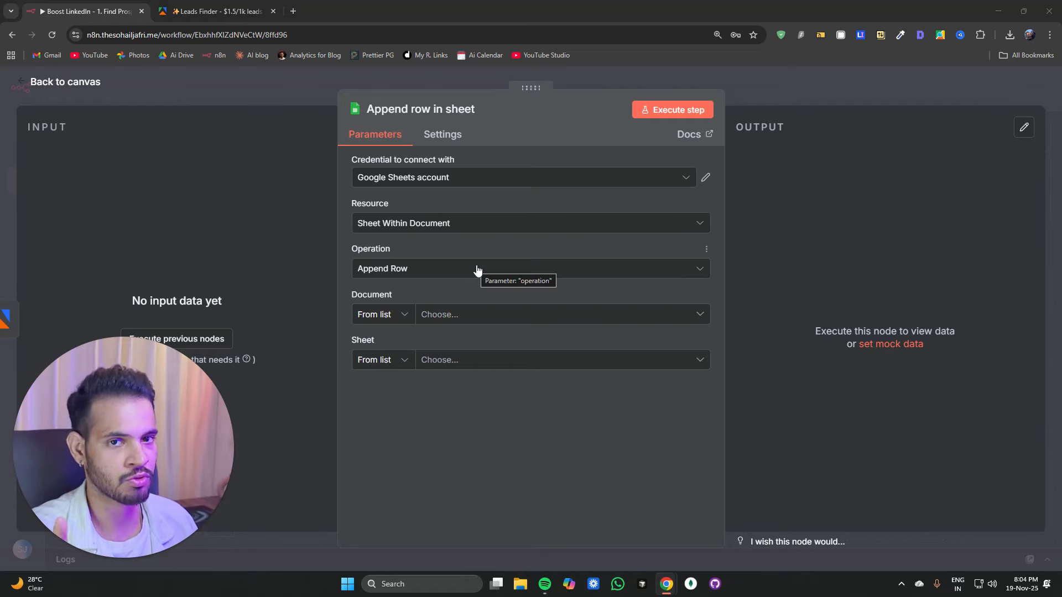
Step: Select the n8n - LinkedIn Outreach System spreadsheet as the document
{"action": "left_click", "coordinate": [449, 316]}
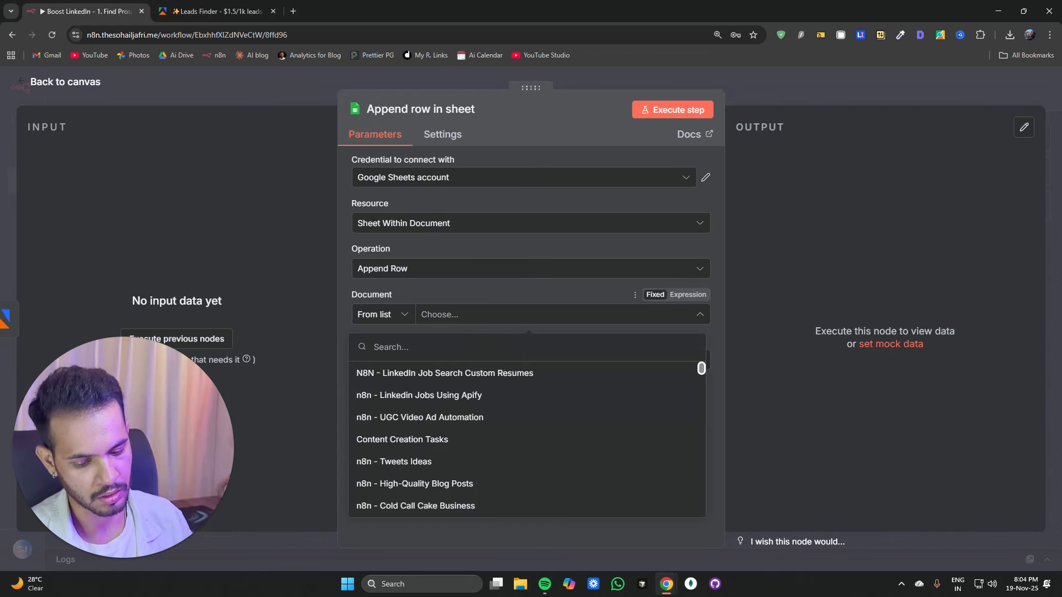
{"action": "type", "text": "l"}
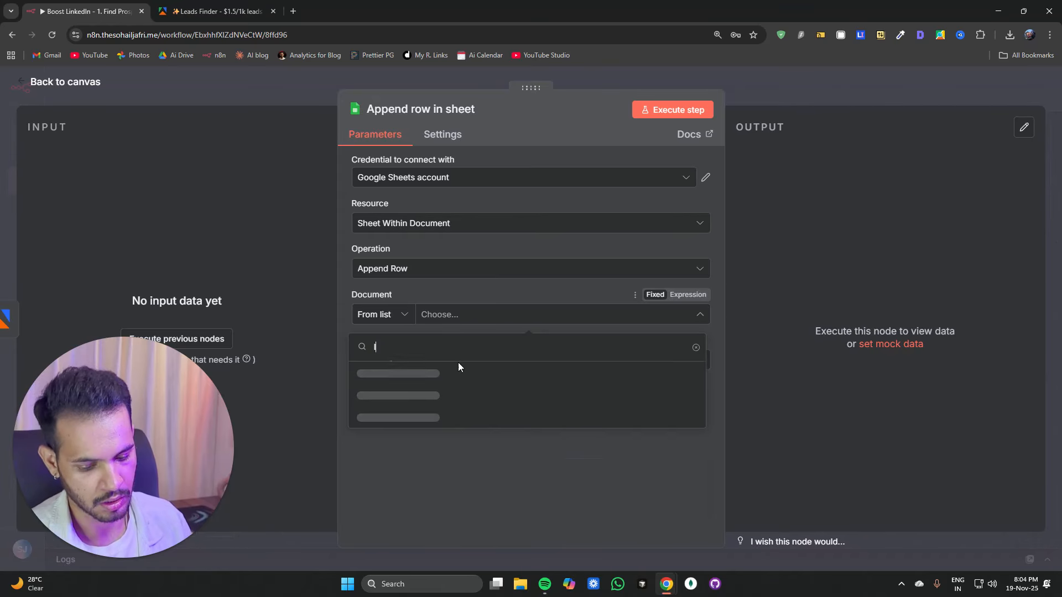
{"action": "type", "text": "inked out"}
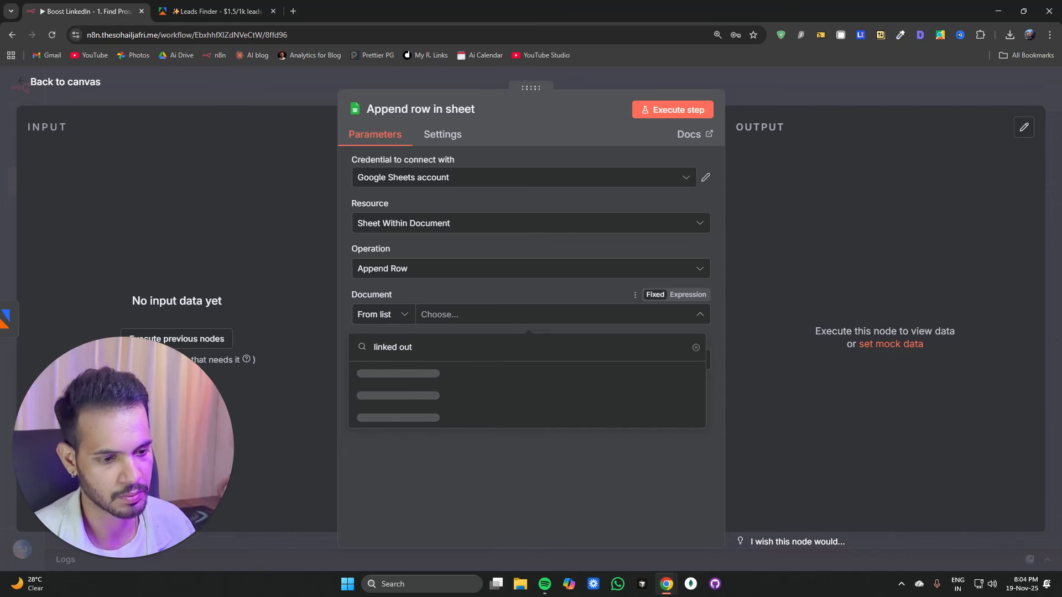
{"action": "left_click", "coordinate": [446, 381]}
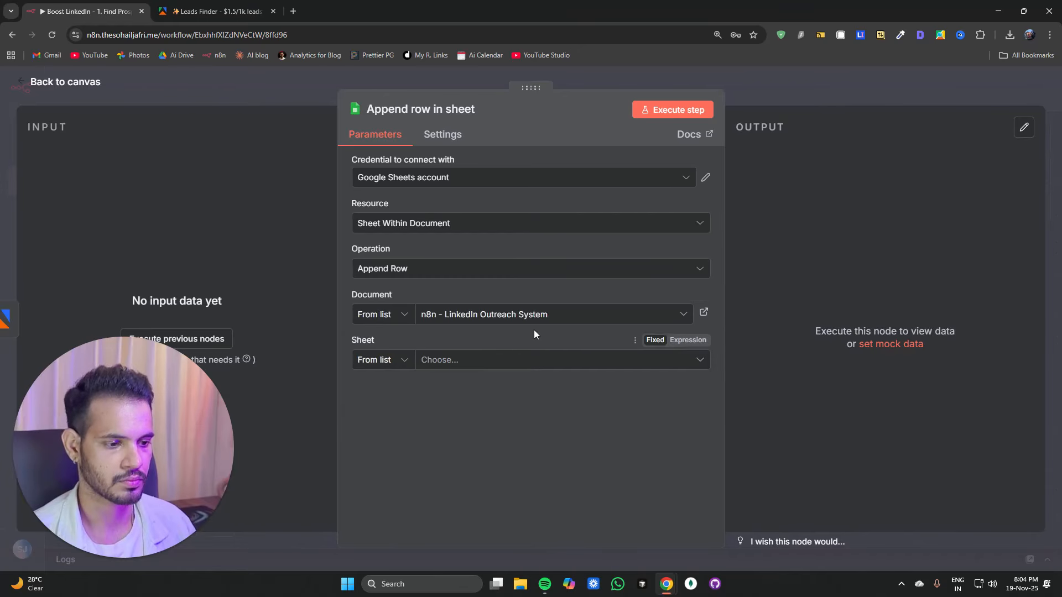
Step: Open the spreadsheet and examine the Find Prospects column headers
{"action": "left_click", "coordinate": [705, 313]}
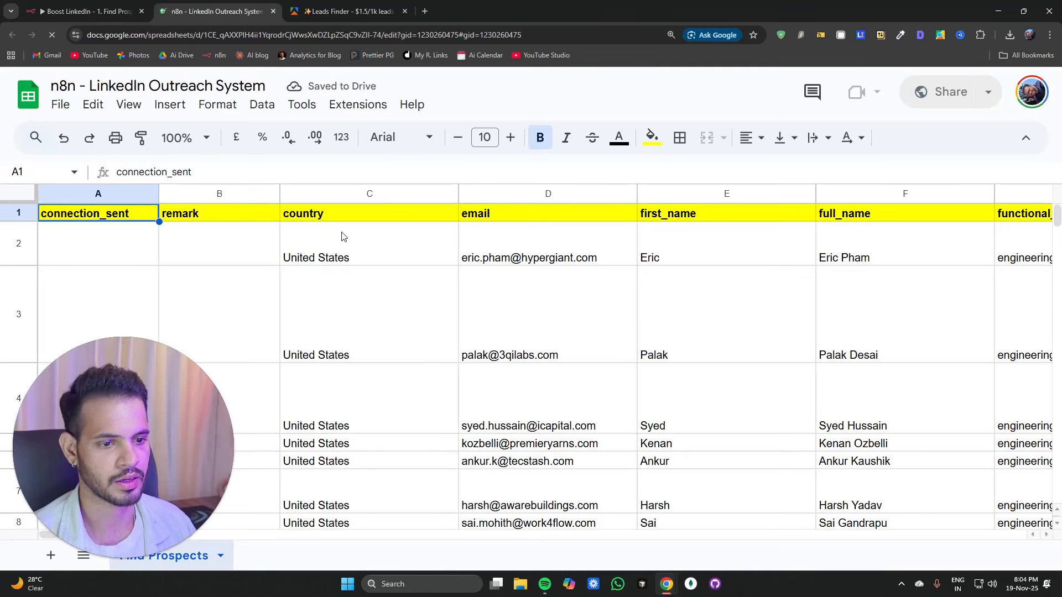
{"action": "left_click", "coordinate": [451, 228]}
{"action": "left_click", "coordinate": [498, 217]}
{"action": "left_click", "coordinate": [730, 217]}
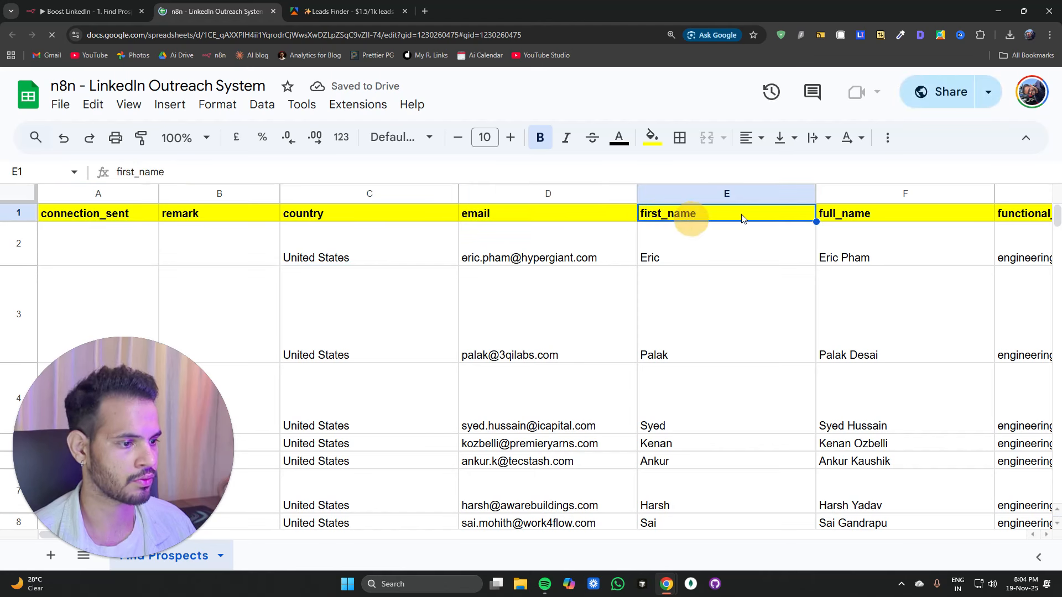
{"action": "left_click", "coordinate": [863, 217]}
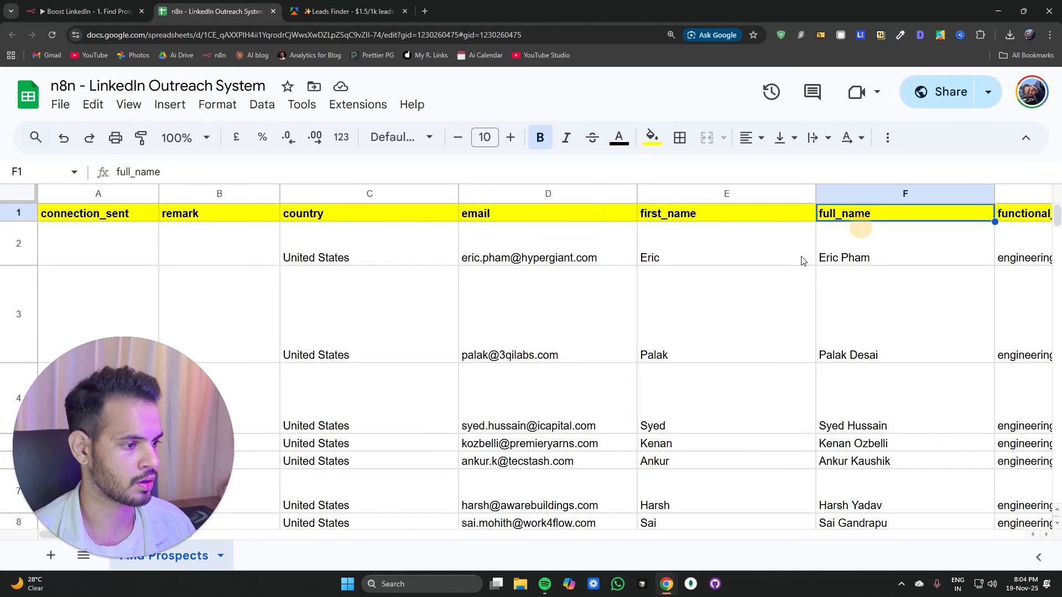
{"action": "left_click", "coordinate": [449, 536]}
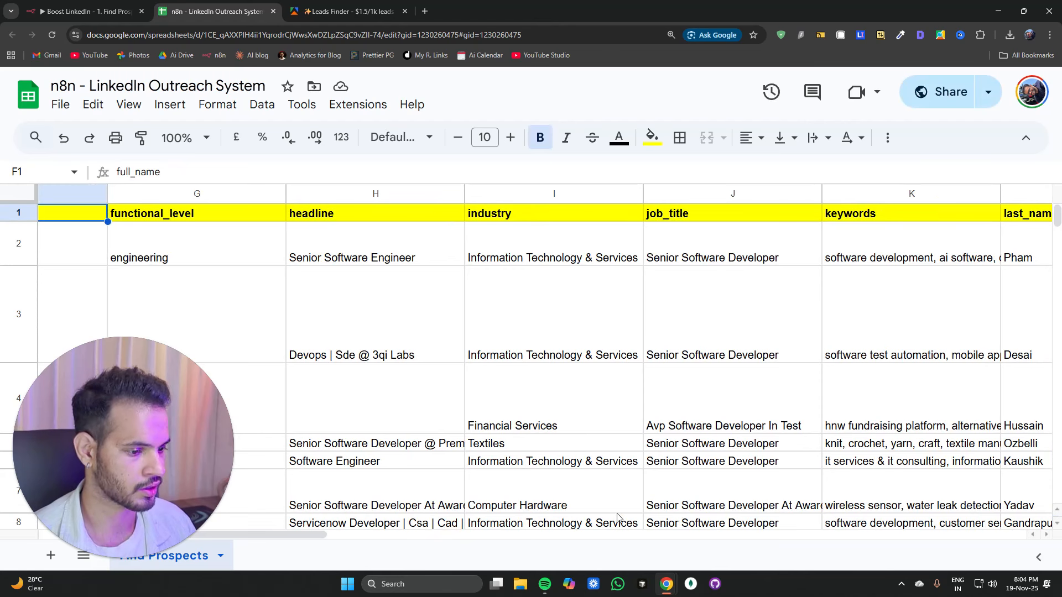
{"action": "left_click", "coordinate": [553, 536]}
{"action": "left_click", "coordinate": [554, 536]}
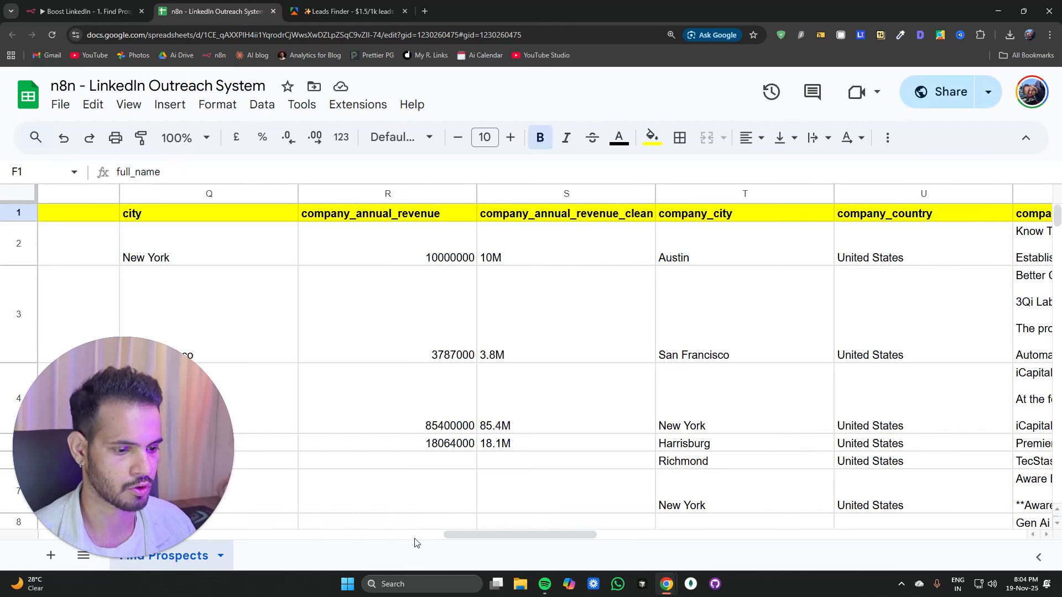
{"action": "left_click_drag", "start_coordinate": [466, 535], "coordinate": [4, 537]}
Step: Select the Find Prospects sheet and set the column mapping mode to Map Automatically
{"action": "left_click", "coordinate": [86, 12]}
{"action": "left_click", "coordinate": [463, 361]}
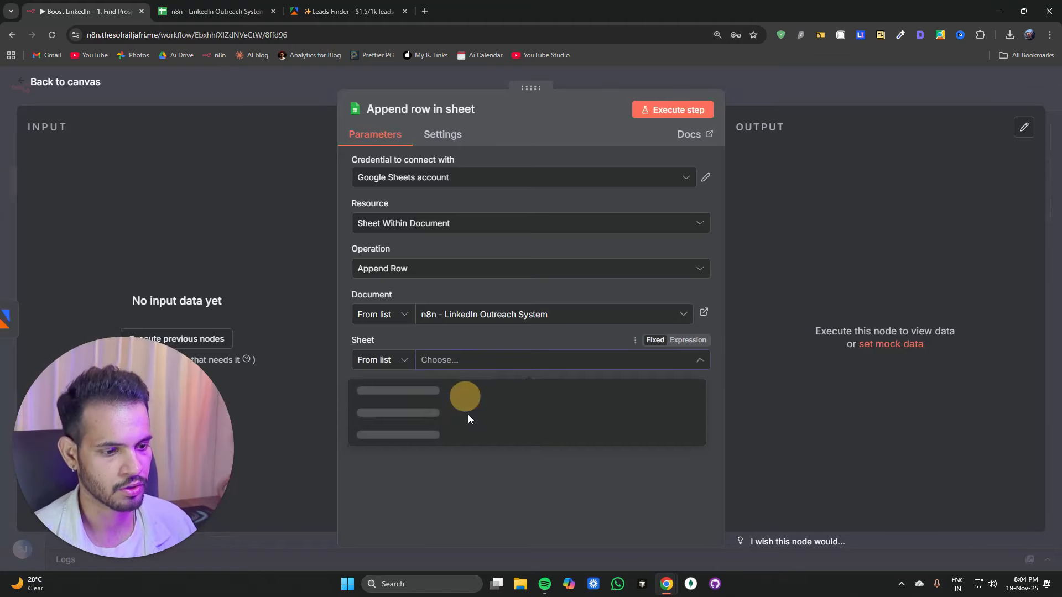
{"action": "left_click", "coordinate": [454, 394]}
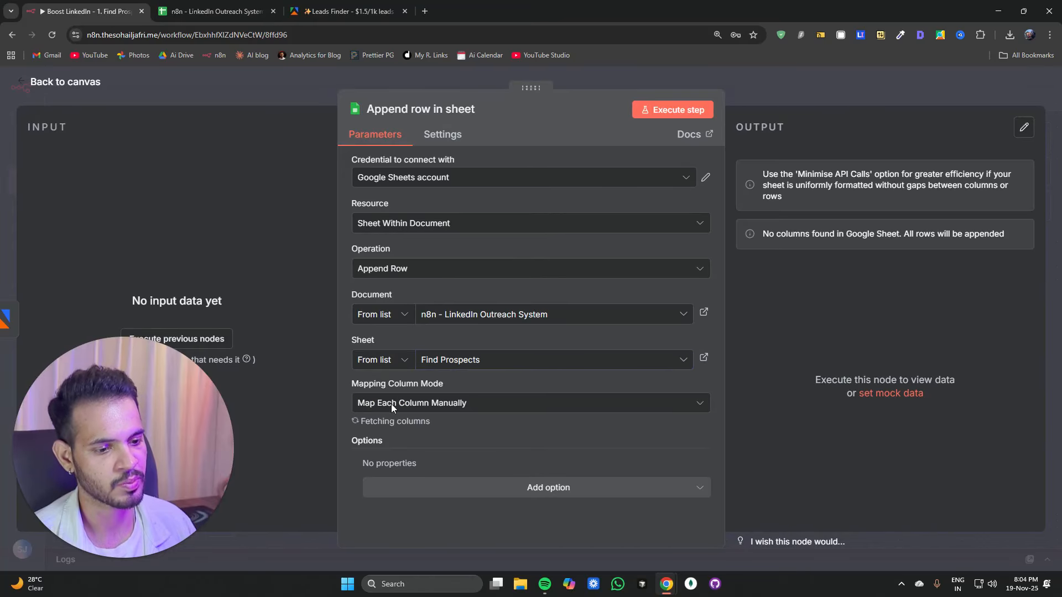
{"action": "left_click", "coordinate": [437, 409]}
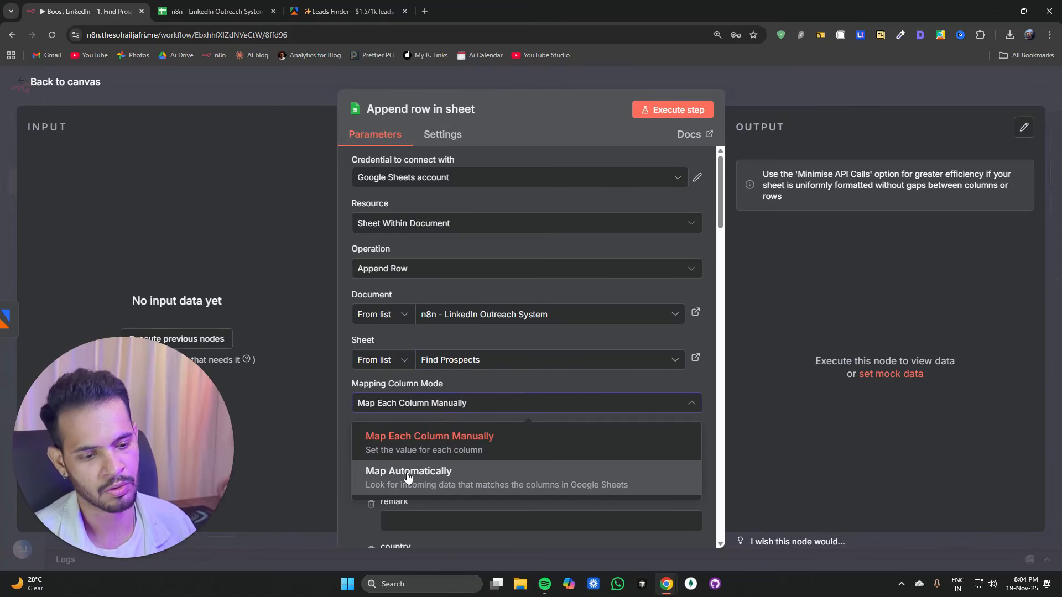
{"action": "left_click", "coordinate": [414, 473]}
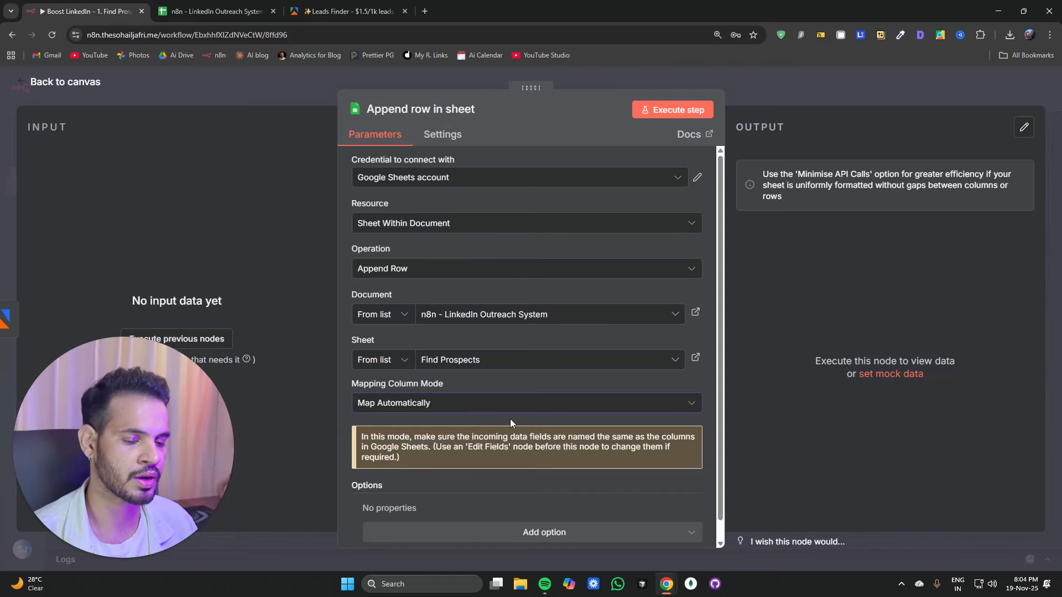
{"action": "left_click", "coordinate": [303, 91]}
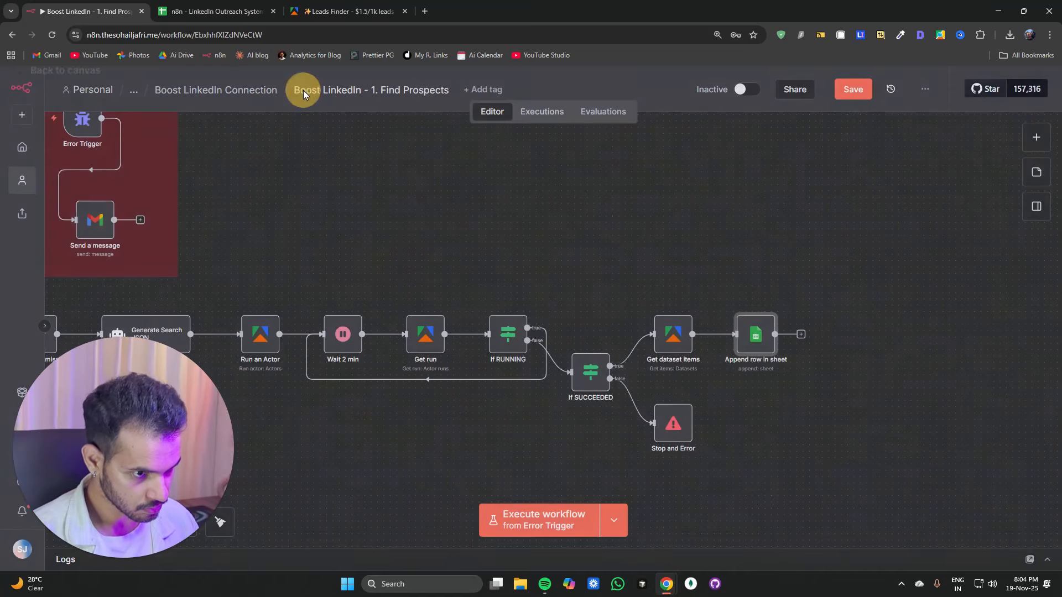
Step: Compare the Get dataset items node with the spreadsheet's column headers
{"action": "double_click", "coordinate": [675, 338]}
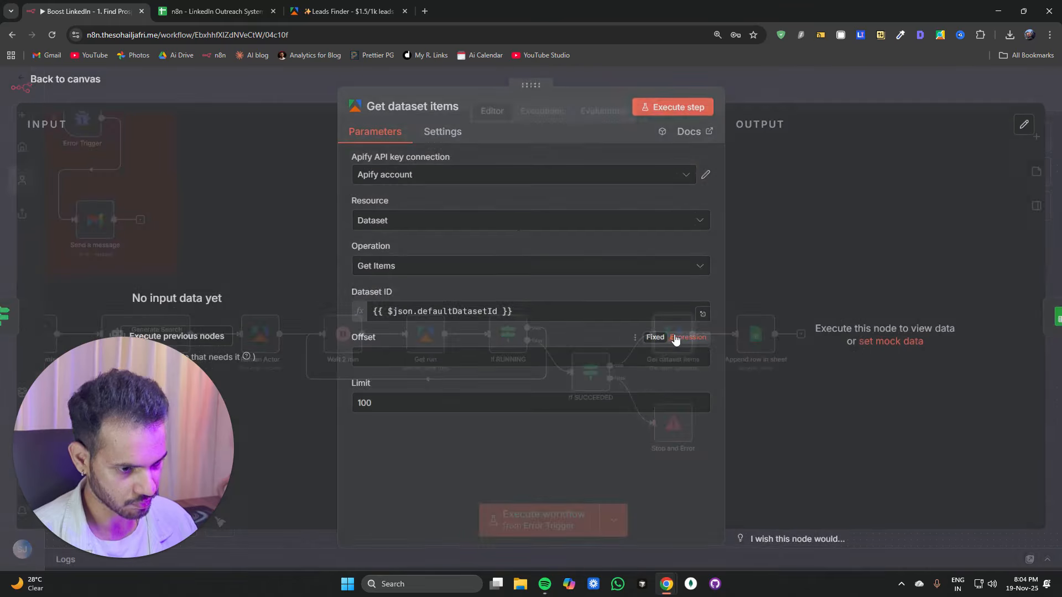
{"action": "left_click", "coordinate": [257, 94]}
{"action": "left_click", "coordinate": [205, 12]}
{"action": "left_click", "coordinate": [170, 214]}
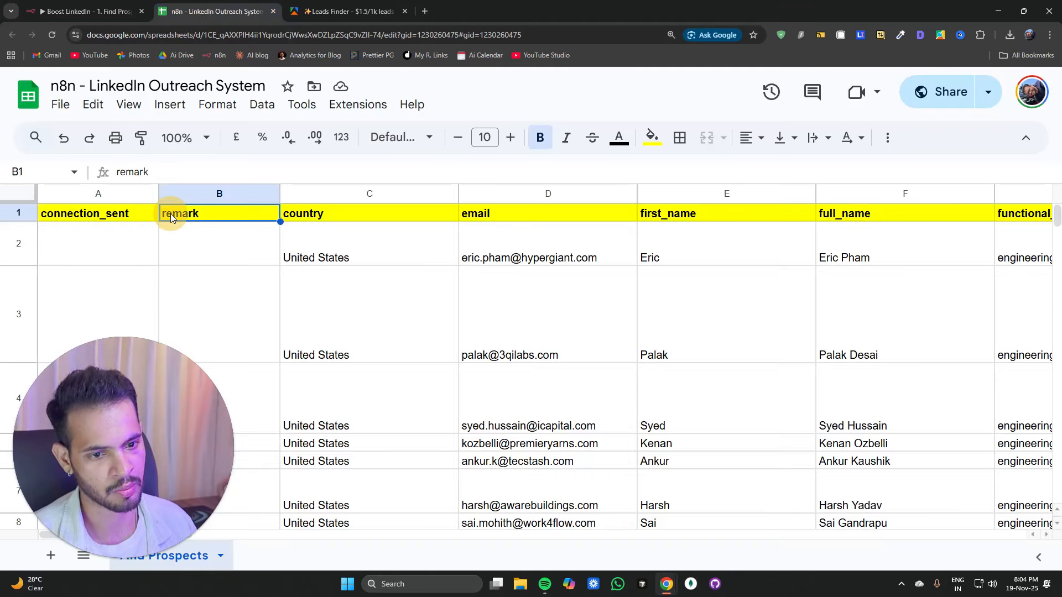
{"action": "left_click", "coordinate": [296, 217]}
{"action": "left_click", "coordinate": [489, 215]}
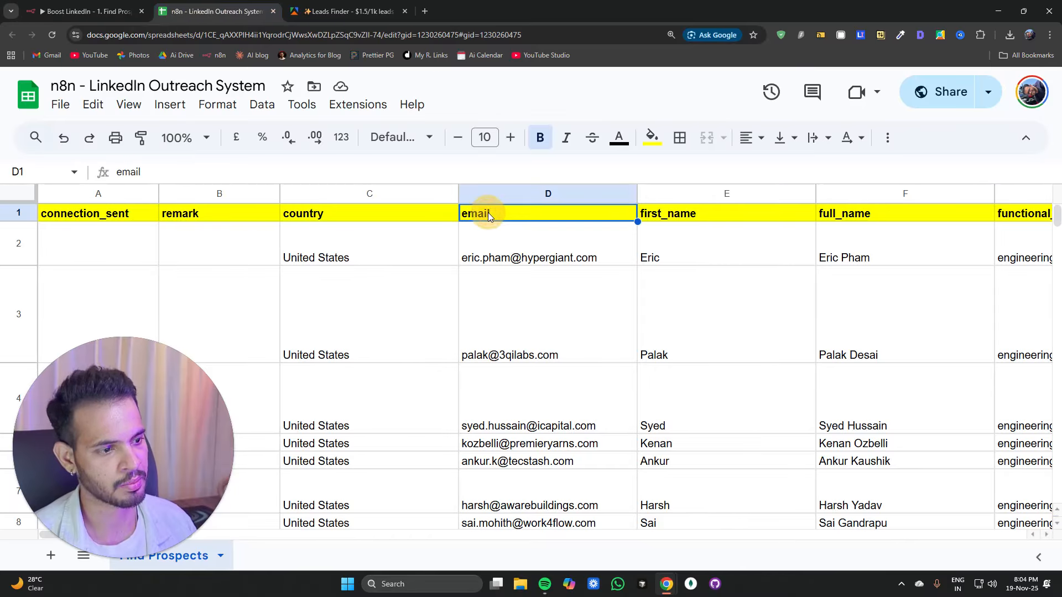
{"action": "left_click", "coordinate": [647, 215]}
{"action": "left_click", "coordinate": [67, 11]}
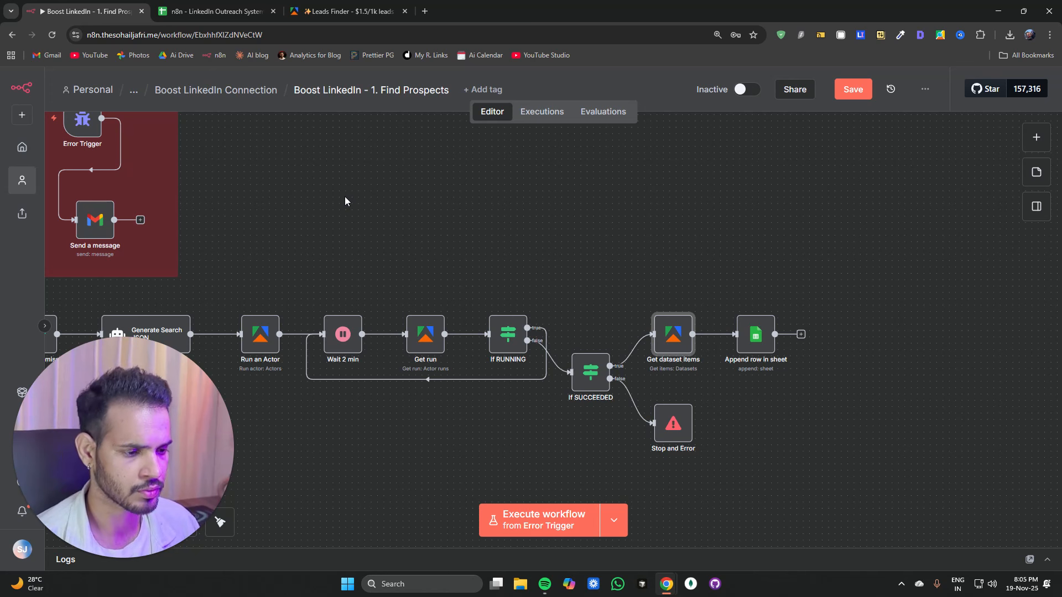
{"action": "left_click", "coordinate": [213, 11]}
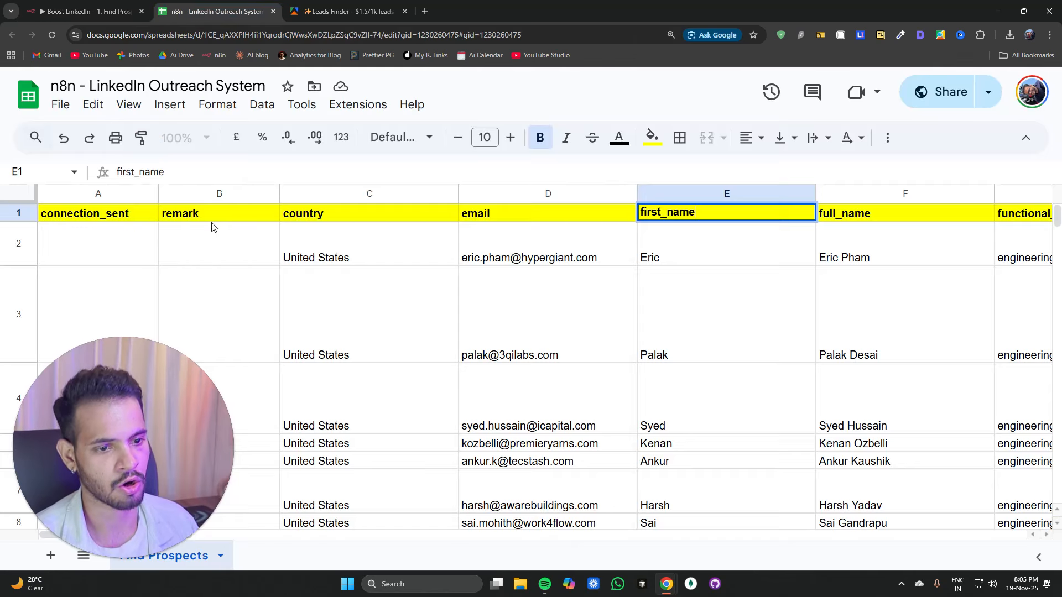
Step: Return to the workflow editor and tidy up the node layout of the Find Prospects workflow
{"action": "left_click", "coordinate": [89, 11]}
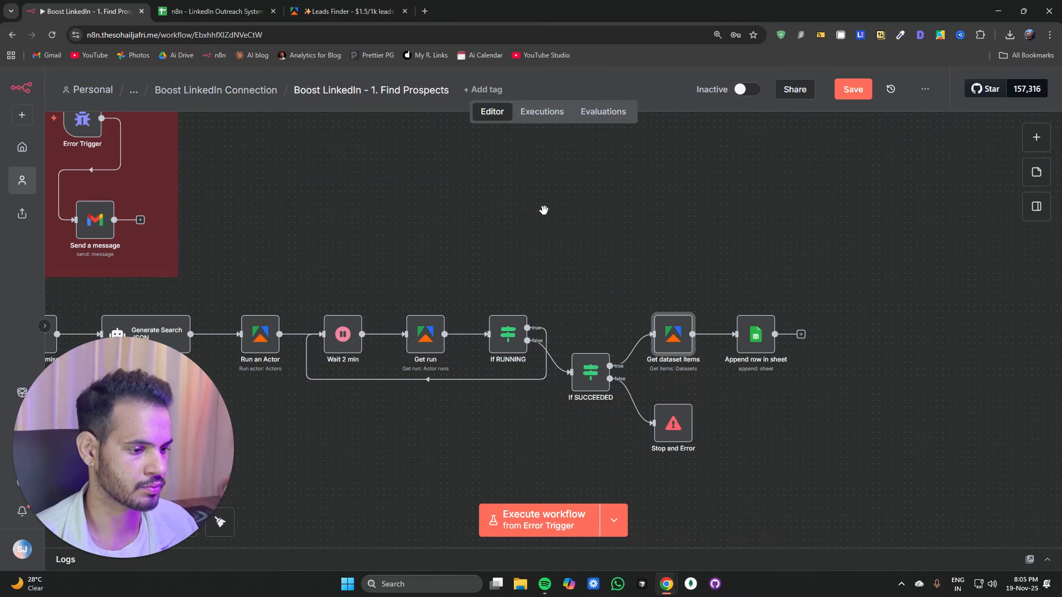
{"action": "scroll", "coordinate": [544, 209], "scroll_direction": "down", "scroll_amount": 3}
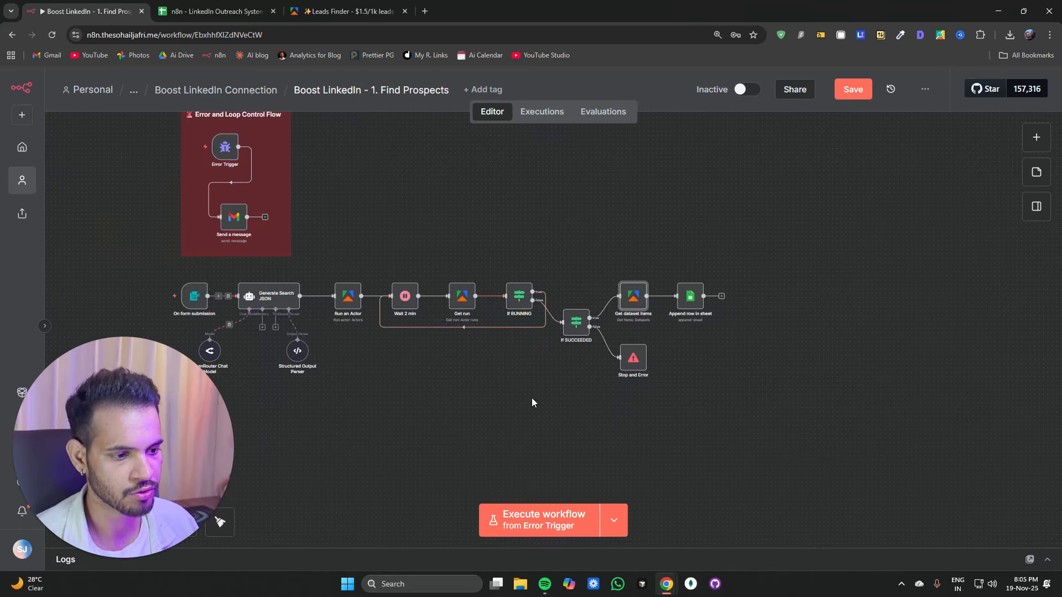
{"action": "left_click", "coordinate": [242, 355]}
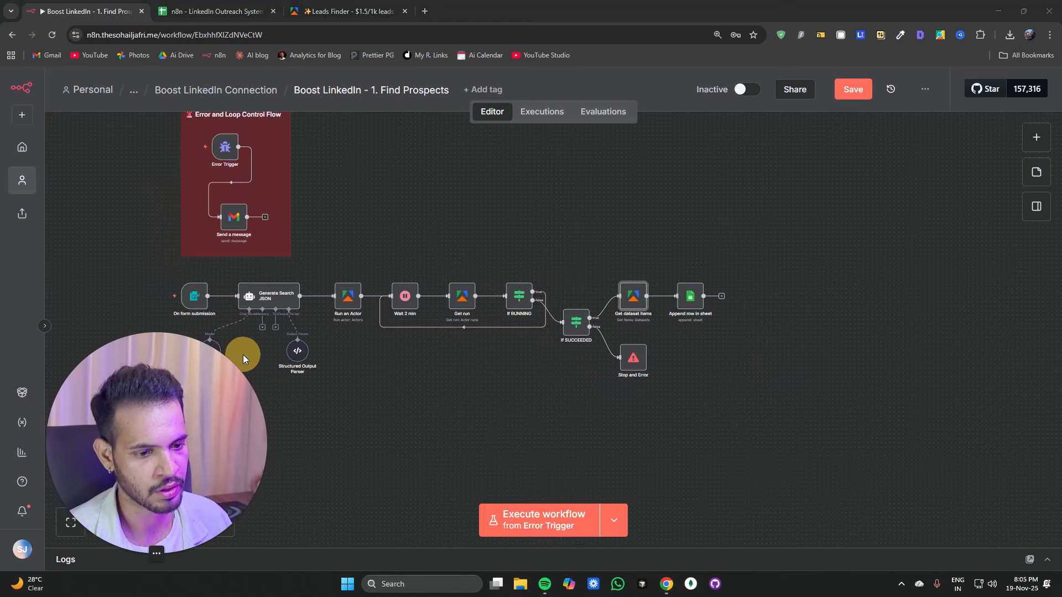
{"action": "left_click_drag", "start_coordinate": [133, 396], "coordinate": [981, 397]}
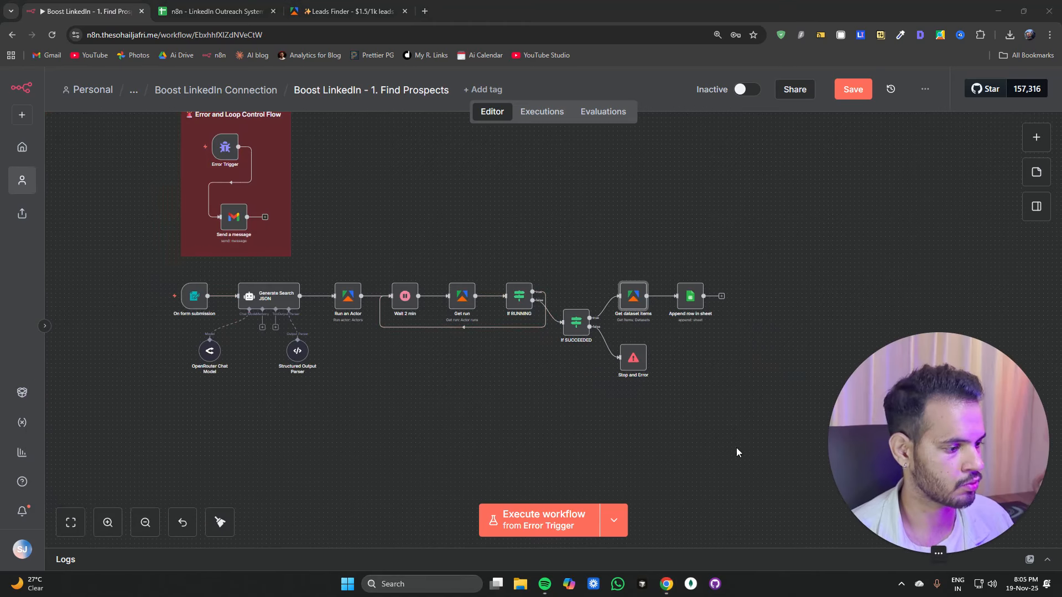
{"action": "left_click_drag", "start_coordinate": [209, 352], "coordinate": [250, 359]}
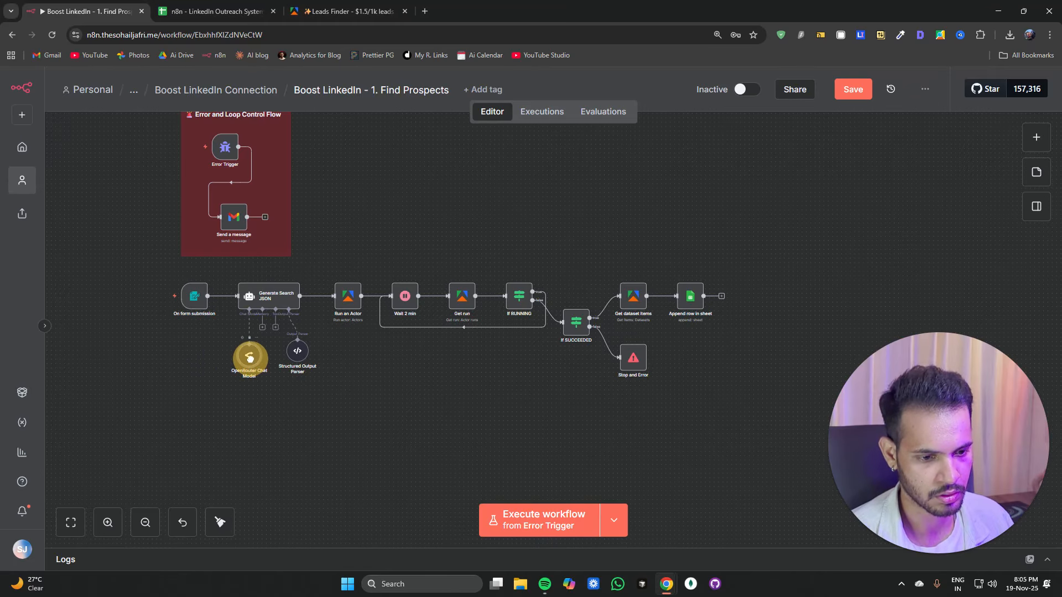
{"action": "left_click", "coordinate": [220, 522]}
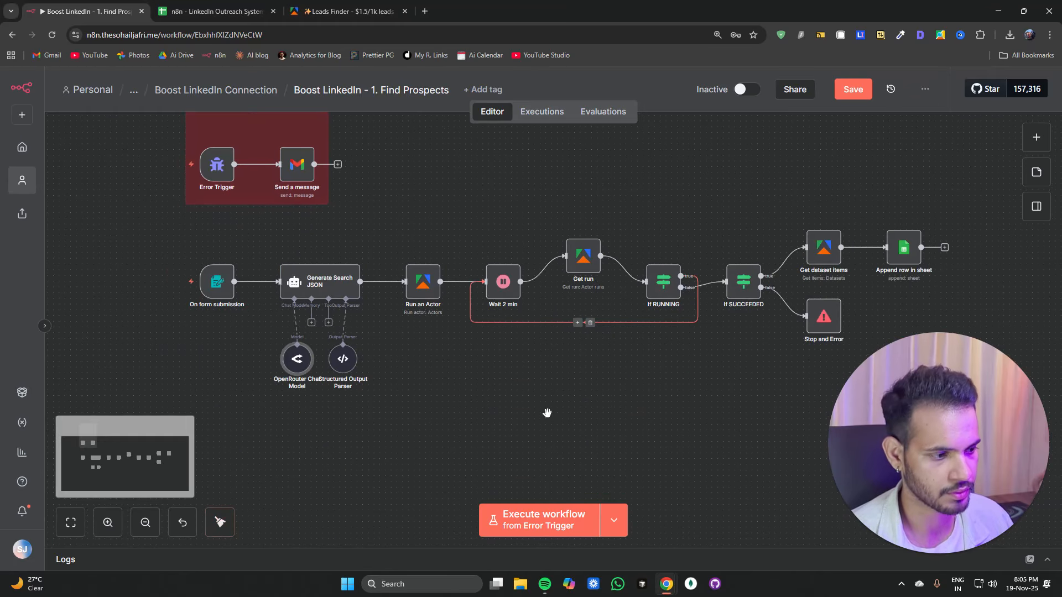
Step: Review the Append row in sheet node and save the workflow
{"action": "left_click_drag", "start_coordinate": [547, 413], "coordinate": [298, 377]}
{"action": "double_click", "coordinate": [661, 222]}
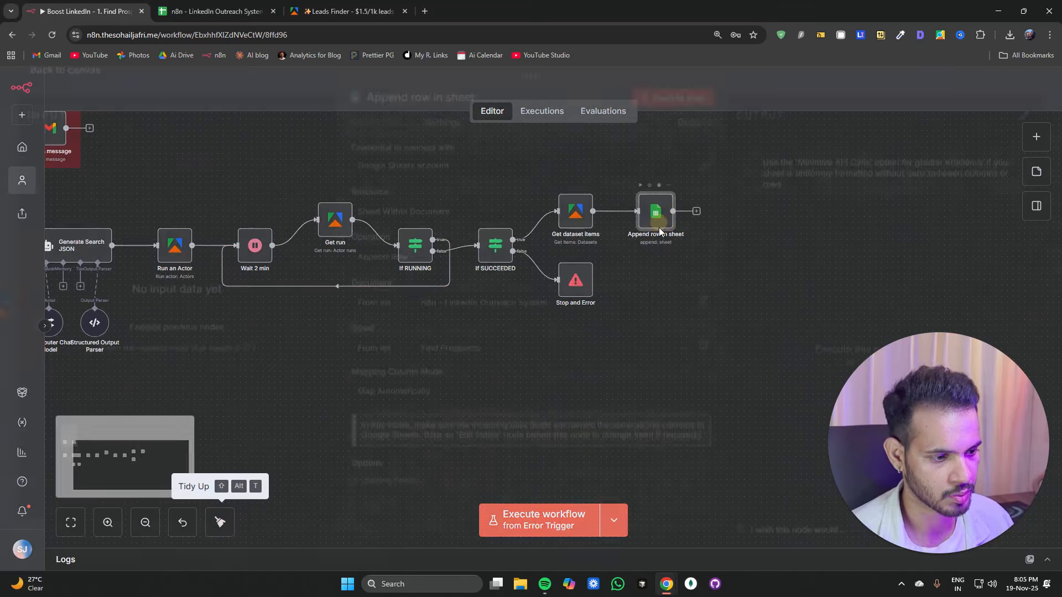
{"action": "scroll", "coordinate": [481, 387], "scroll_direction": "down", "scroll_amount": 1}
{"action": "key", "text": "Escape"}
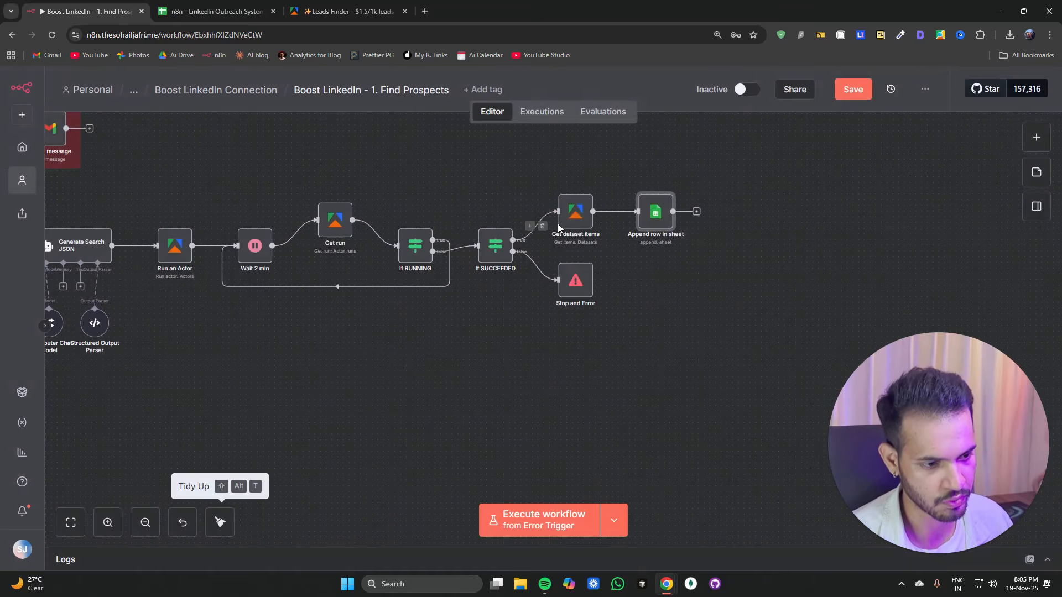
{"action": "left_click", "coordinate": [853, 92]}
Step: Execute the workflow from the On form submission trigger and sign in to open the test form
{"action": "left_click", "coordinate": [512, 532]}
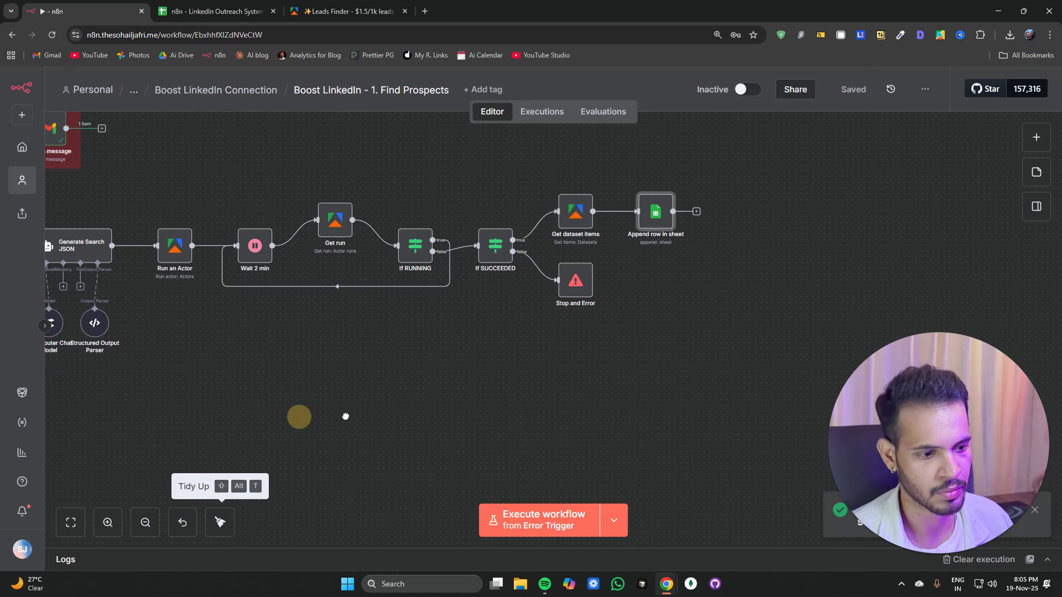
{"action": "left_click_drag", "start_coordinate": [183, 420], "coordinate": [434, 423]}
{"action": "left_click", "coordinate": [607, 523]}
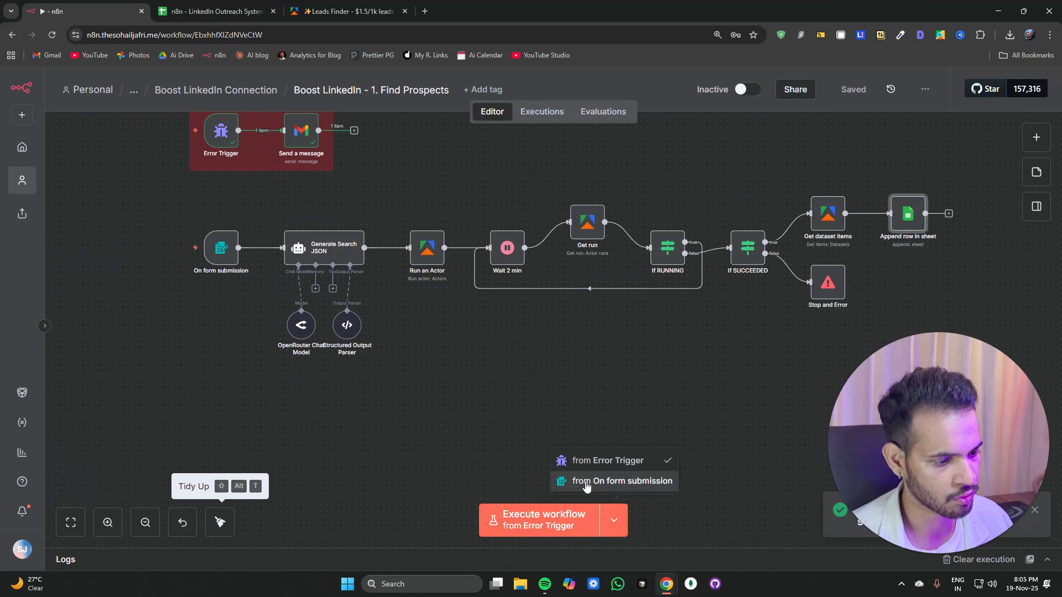
{"action": "left_click", "coordinate": [586, 482]}
{"action": "left_click", "coordinate": [529, 528]}
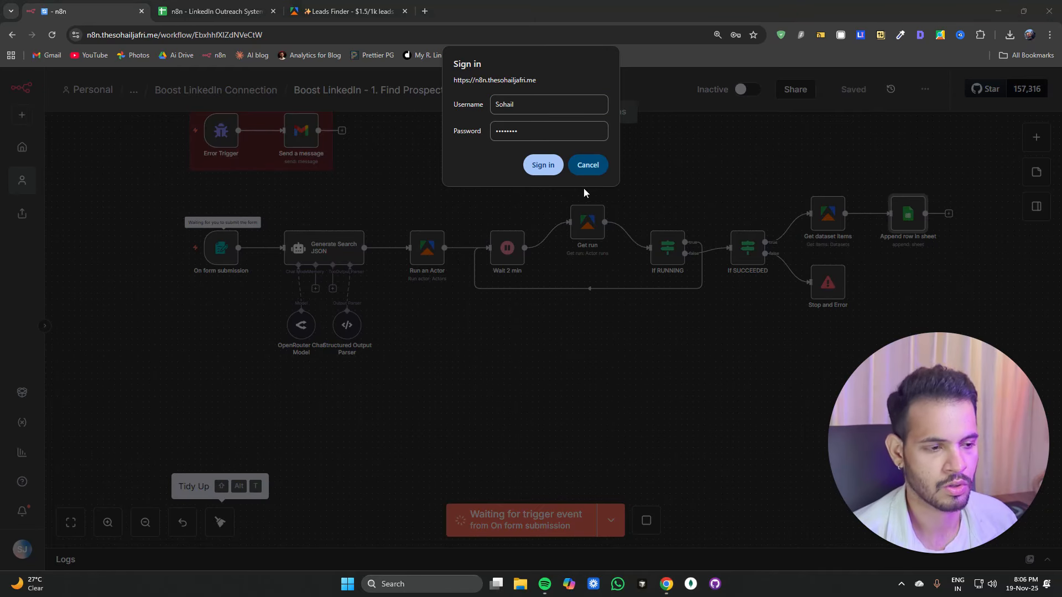
{"action": "left_click", "coordinate": [541, 164]}
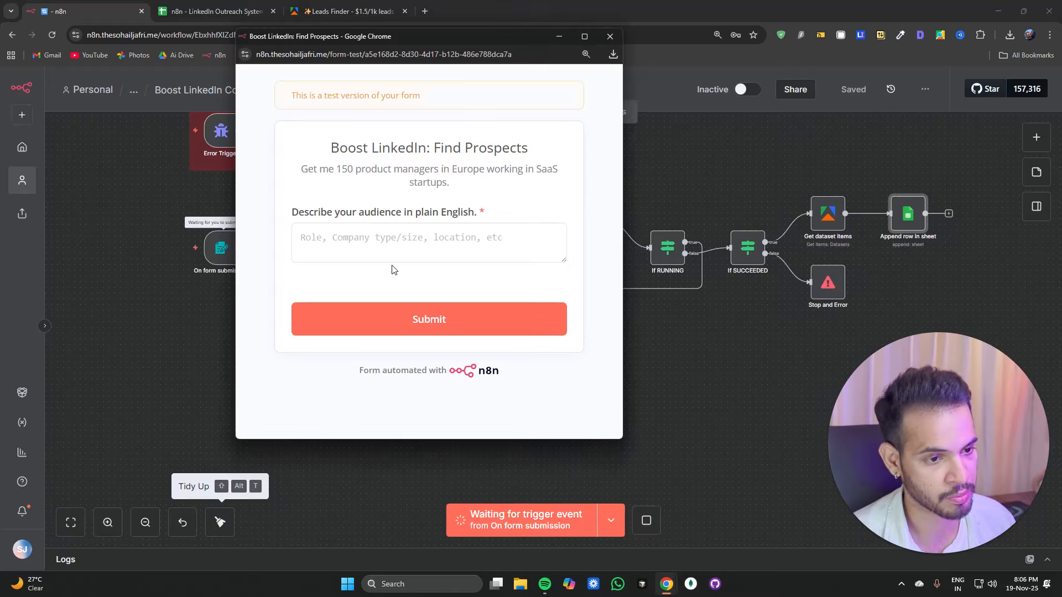
Step: Paste the audience description "I want around 50 marketing executives in Dubai. Industry should be retail." into the test form
{"action": "left_click", "coordinate": [395, 237]}
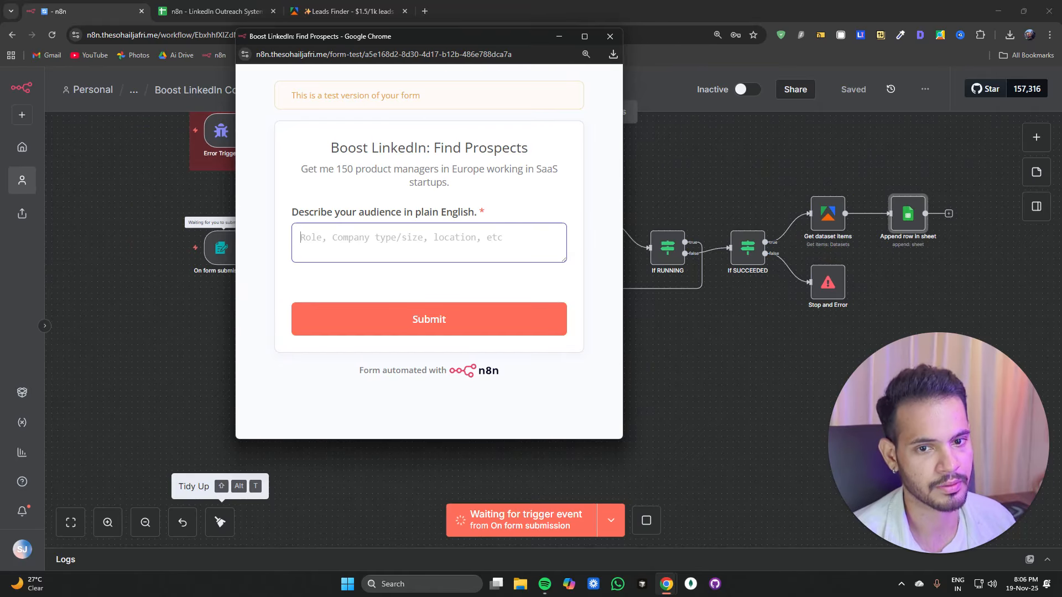
{"action": "type", "text": "I want around 50 marketing executives in Dubai. Industry should be retail."}
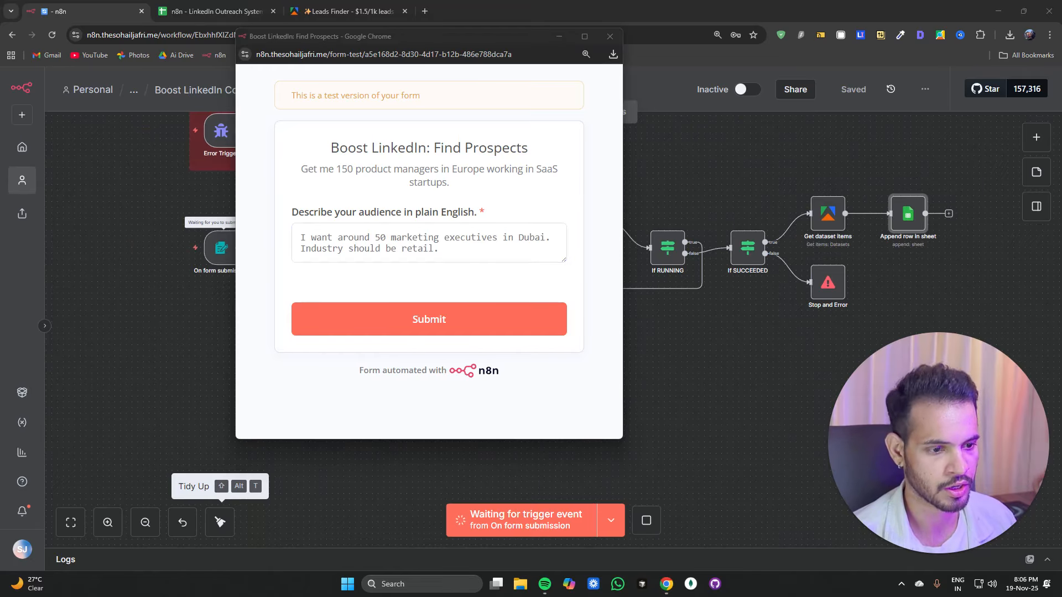
Step: Clear all existing prospect rows below the headers in the Find Prospects sheet
{"action": "left_click", "coordinate": [199, 17]}
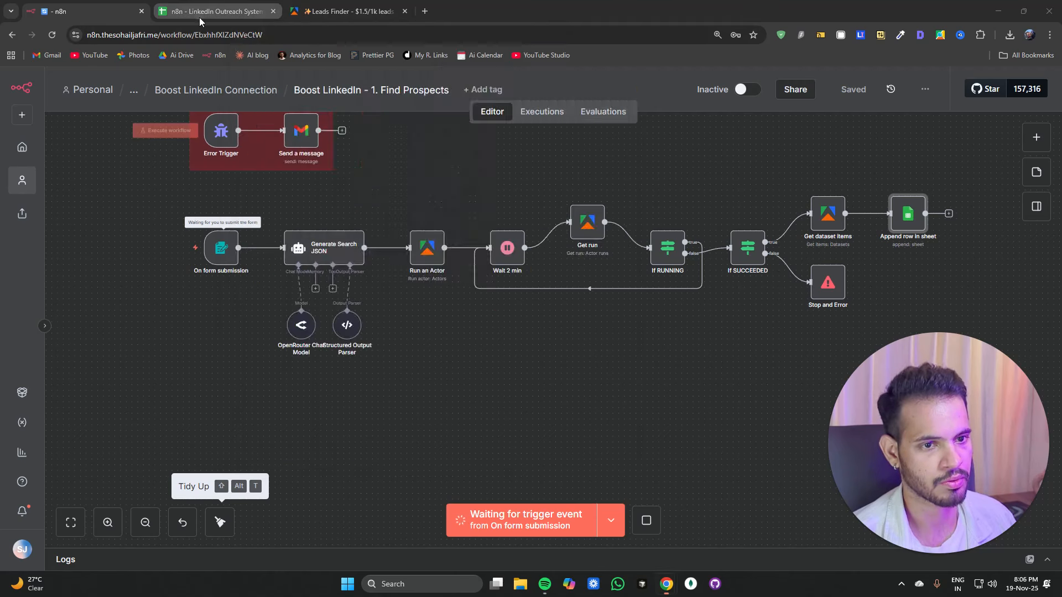
{"action": "left_click", "coordinate": [22, 248]}
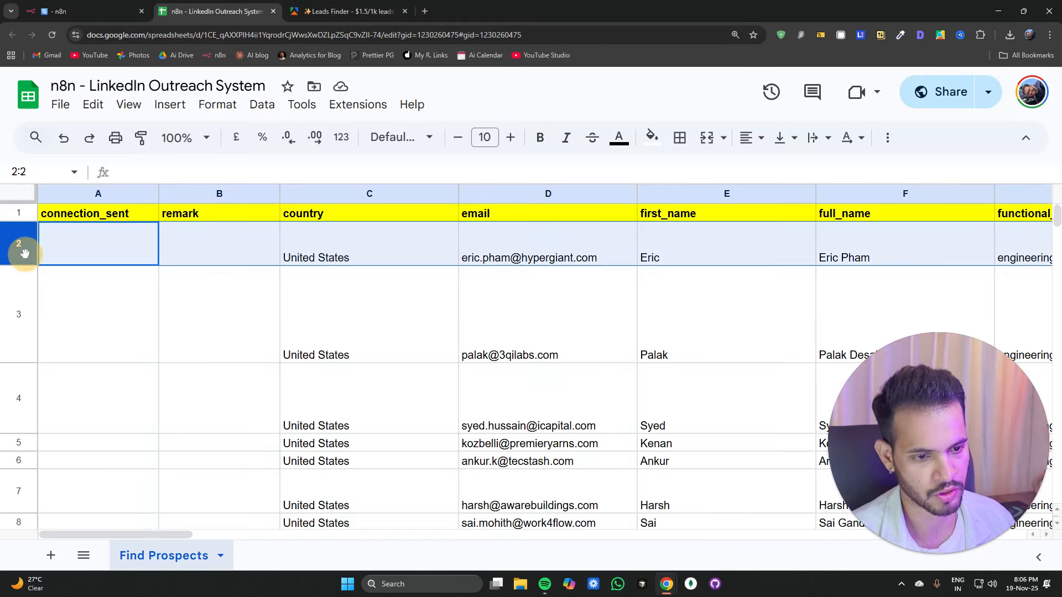
{"action": "key", "text": "shift+Down"}
{"action": "key", "text": "shift+Down"}
{"action": "key", "text": "shift+Down"}
{"action": "key", "text": "shift+Down"}
{"action": "key", "text": "shift+Down"}
{"action": "key", "text": "shift+Down"}
{"action": "key", "text": "shift+Down"}
{"action": "key", "text": "shift+Down"}
{"action": "key", "text": "shift+Down"}
{"action": "key", "text": "shift+Down"}
{"action": "key", "text": "shift+Down"}
{"action": "key", "text": "shift+Down"}
{"action": "key", "text": "shift+Down"}
{"action": "key", "text": "shift+Down"}
{"action": "key", "text": "shift+Down"}
{"action": "key", "text": "shift+Down"}
{"action": "key", "text": "shift+Down"}
{"action": "key", "text": "shift+Down"}
{"action": "key", "text": "shift+Down"}
{"action": "key", "text": "shift+Down"}
{"action": "key", "text": "shift+Down"}
{"action": "key", "text": "shift+Down"}
{"action": "key", "text": "shift+Down"}
{"action": "key", "text": "shift+Down"}
{"action": "key", "text": "shift+Down"}
{"action": "key", "text": "shift+Down"}
{"action": "key", "text": "shift+Down"}
{"action": "key", "text": "shift+Down"}
{"action": "key", "text": "shift+Down"}
{"action": "key", "text": "shift+Down"}
{"action": "key", "text": "shift+Down"}
{"action": "key", "text": "shift+Down"}
{"action": "key", "text": "shift+Down"}
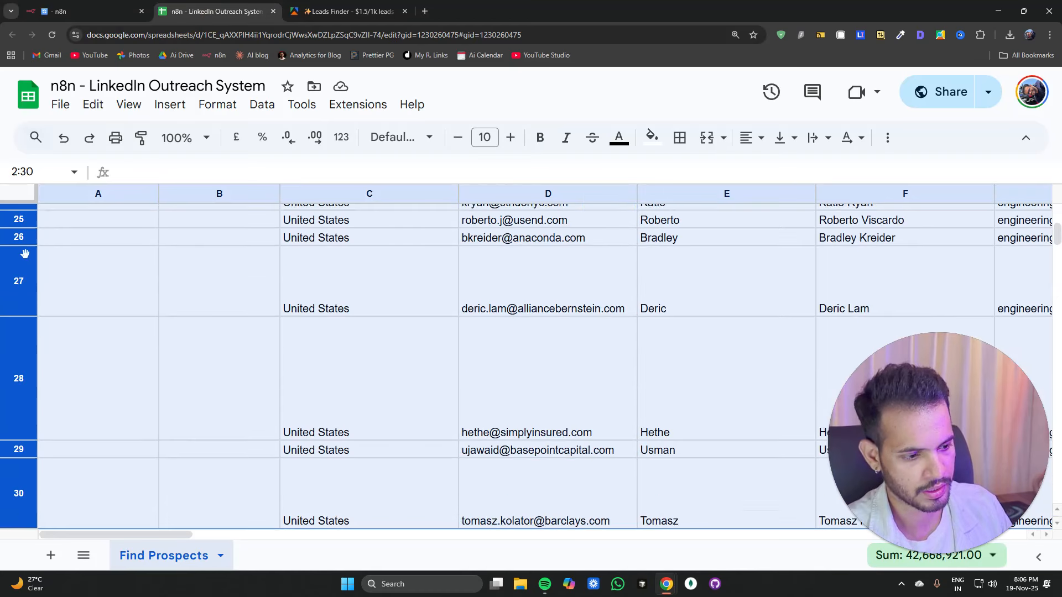
{"action": "key", "text": "shift+Down"}
{"action": "key", "text": "shift+Down"}
{"action": "key", "text": "shift+Down"}
{"action": "key", "text": "shift+Down"}
{"action": "key", "text": "shift+Down"}
{"action": "key", "text": "shift+Down"}
{"action": "key", "text": "shift+Down"}
{"action": "key", "text": "shift+Down"}
{"action": "key", "text": "shift+Down"}
{"action": "key", "text": "shift+Down"}
{"action": "key", "text": "shift+Down"}
{"action": "key", "text": "shift+Down"}
{"action": "key", "text": "shift+Down"}
{"action": "key", "text": "shift+Down"}
{"action": "key", "text": "shift+Down"}
{"action": "key", "text": "shift+Down"}
{"action": "key", "text": "shift+Down"}
{"action": "key", "text": "shift+Down"}
{"action": "key", "text": "shift+Down"}
{"action": "key", "text": "shift+Down"}
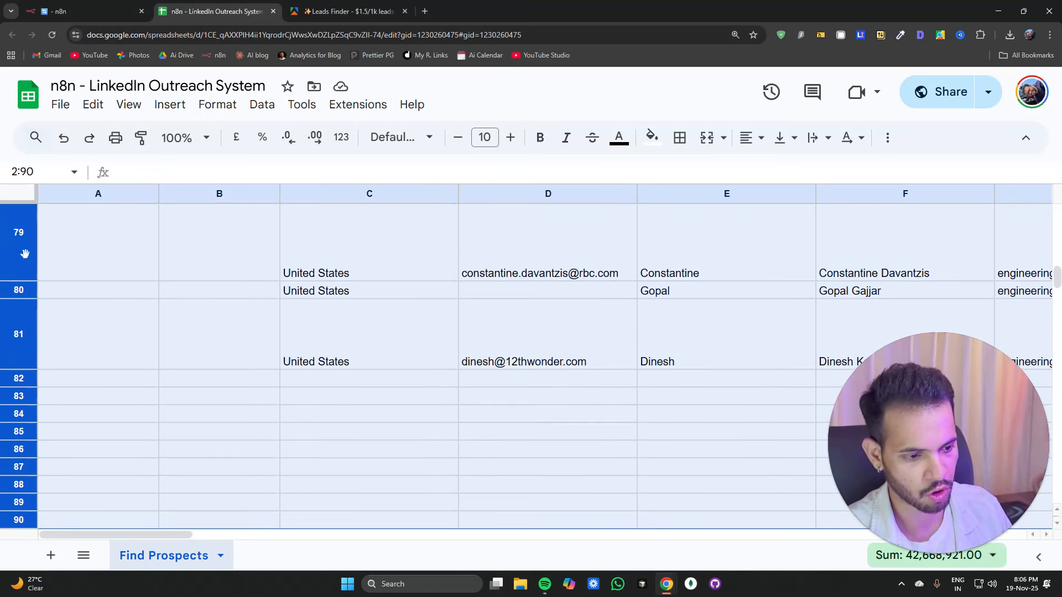
{"action": "key", "text": "Delete"}
{"action": "scroll", "coordinate": [21, 271], "scroll_direction": "up", "scroll_amount": 20}
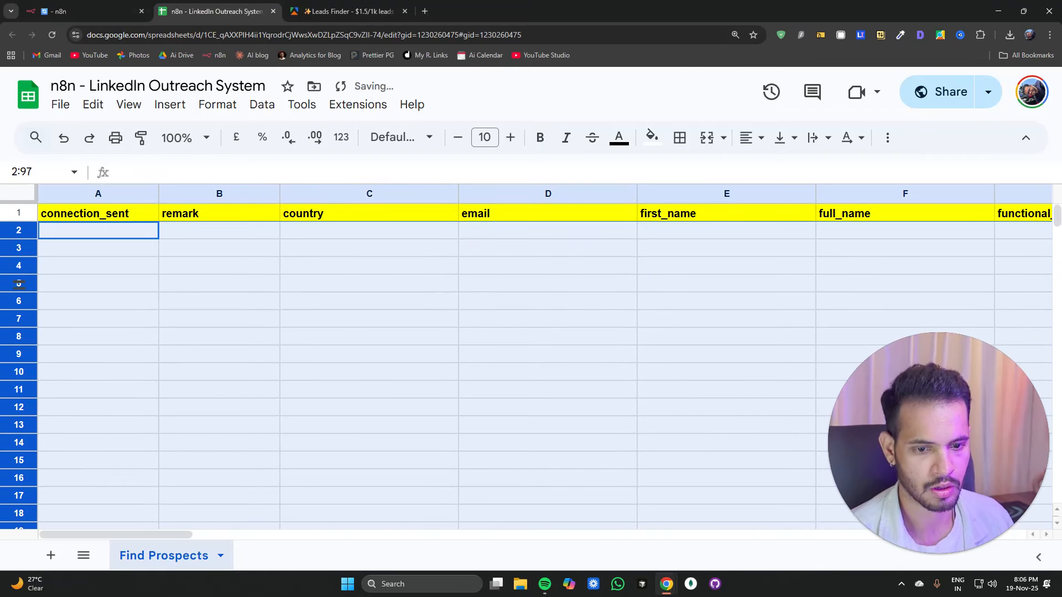
{"action": "left_click", "coordinate": [332, 290]}
Step: Switch back to the test form and submit the audience description
{"action": "left_click", "coordinate": [83, 11]}
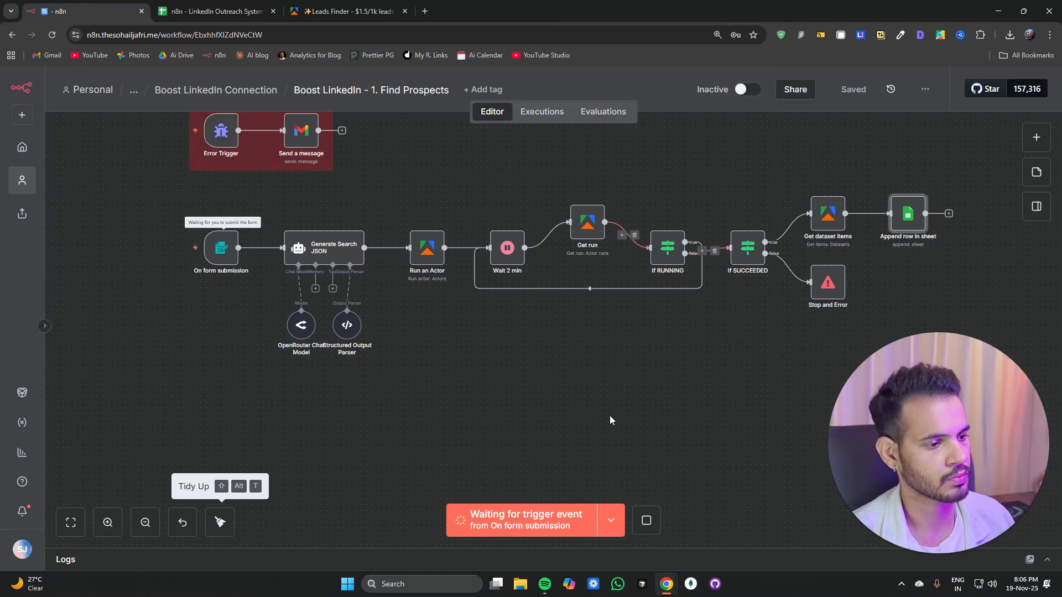
{"action": "scroll", "coordinate": [480, 344], "scroll_direction": "up", "scroll_amount": 1}
{"action": "key", "text": "alt+Tab"}
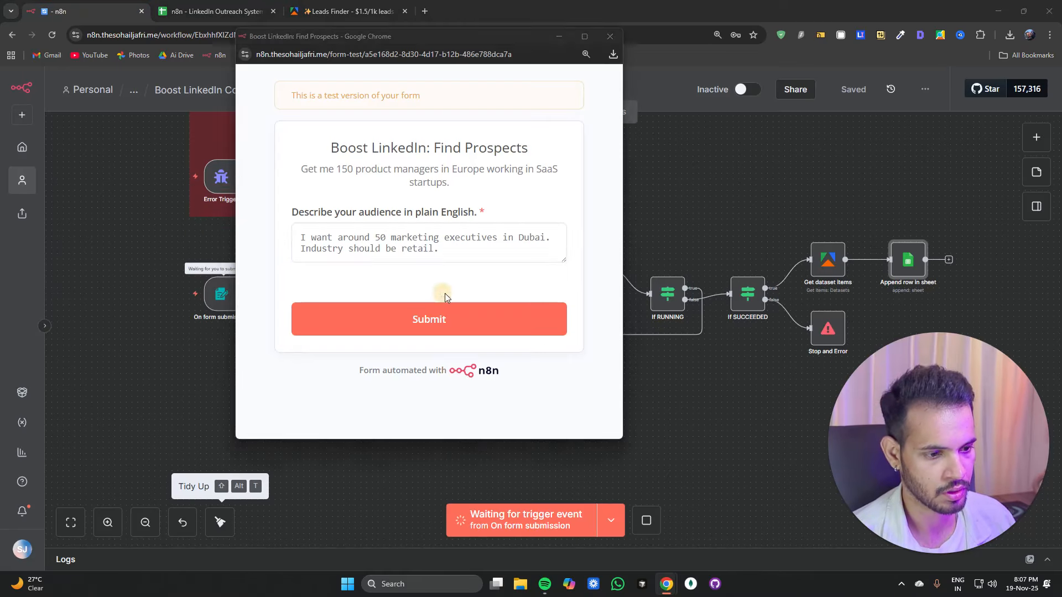
{"action": "left_click", "coordinate": [461, 332]}
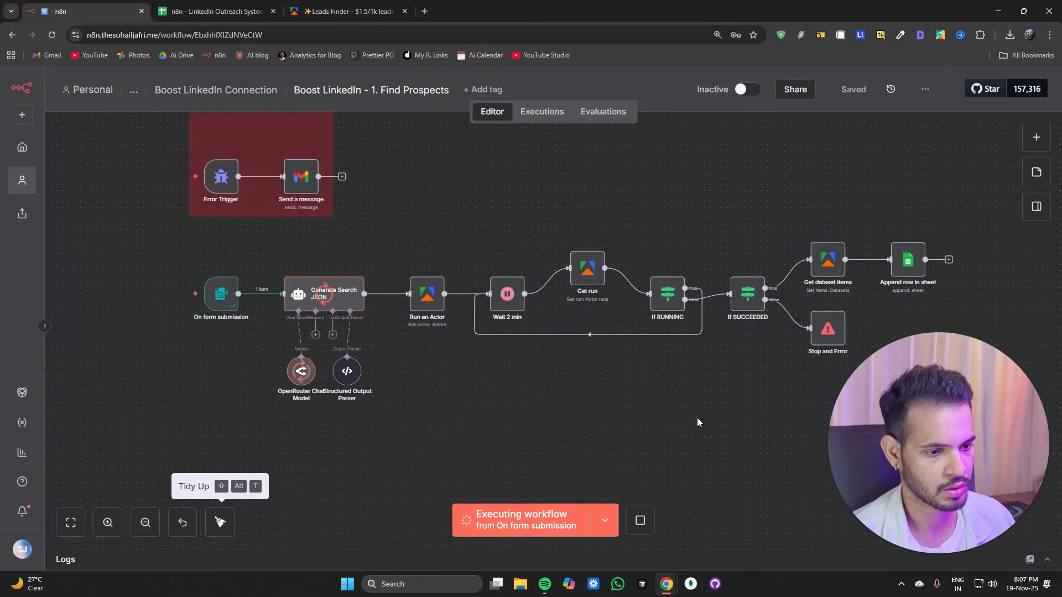
Step: Open the Run an Actor node and turn off Wait for Finish, then return to the canvas
{"action": "left_click_drag", "start_coordinate": [690, 429], "coordinate": [621, 417]}
{"action": "left_click_drag", "start_coordinate": [280, 362], "coordinate": [300, 361]}
{"action": "left_click_drag", "start_coordinate": [451, 399], "coordinate": [380, 391]}
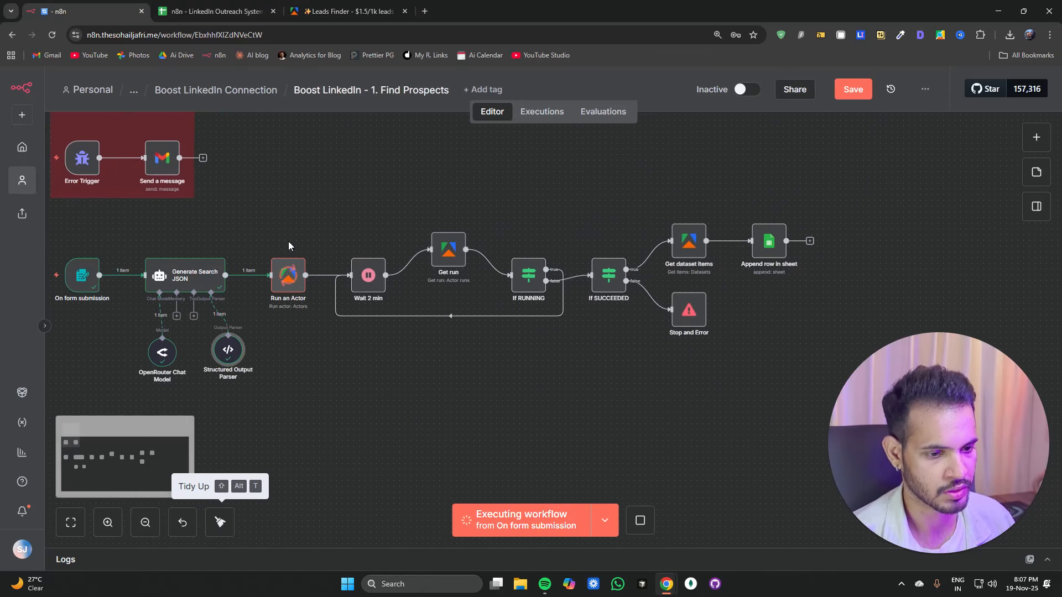
{"action": "double_click", "coordinate": [288, 275]}
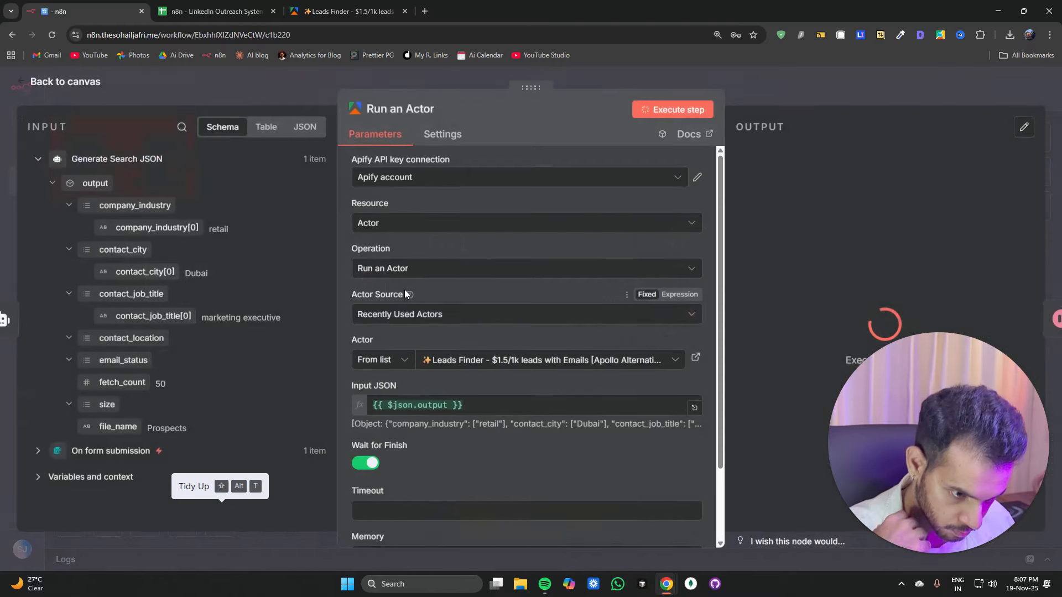
{"action": "left_click", "coordinate": [353, 464]}
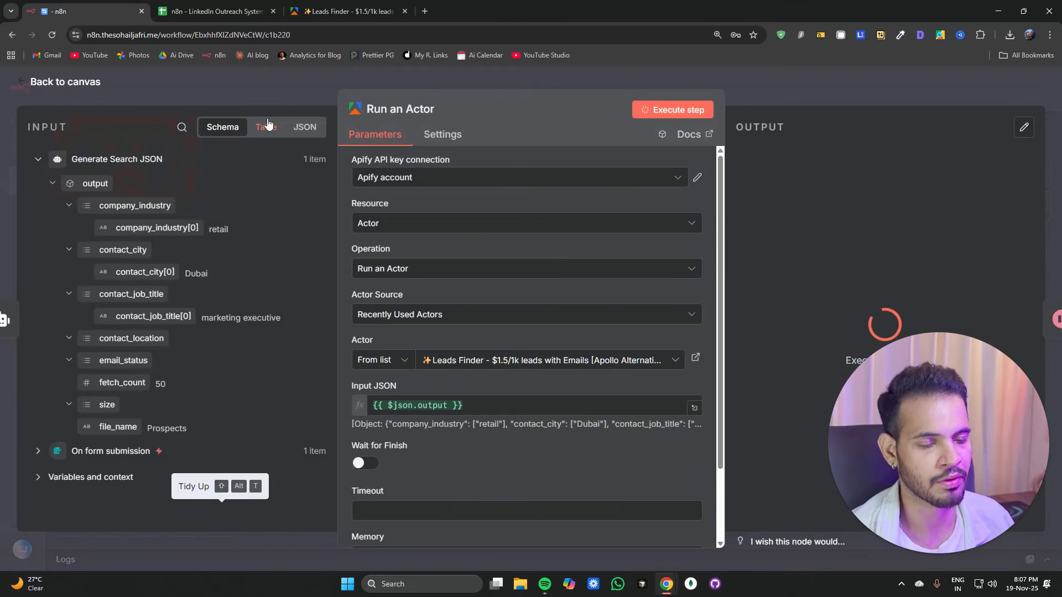
{"action": "left_click", "coordinate": [765, 88]}
Step: Stop the running execution and re-execute the workflow from the Run an Actor step through Append row in sheet
{"action": "left_click", "coordinate": [644, 524]}
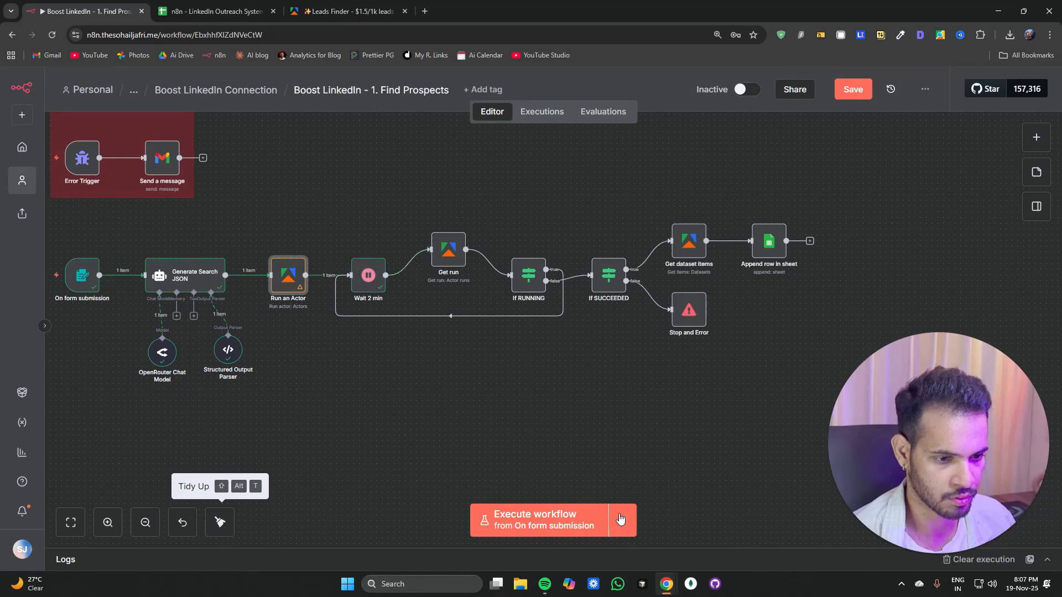
{"action": "left_click", "coordinate": [273, 250]}
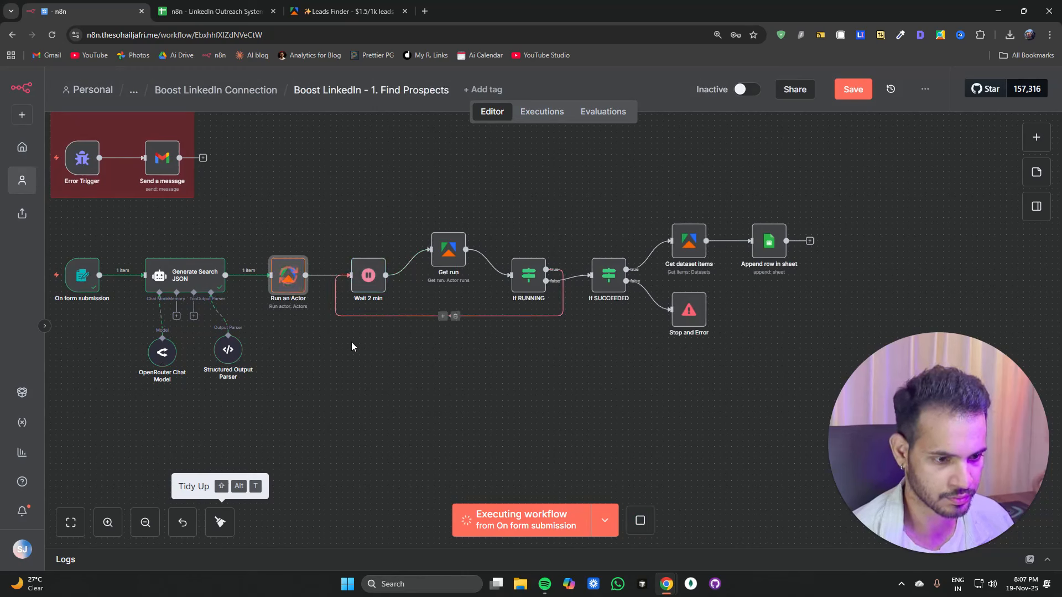
{"action": "mouse_move", "coordinate": [766, 238]}
{"action": "left_click", "coordinate": [754, 216]}
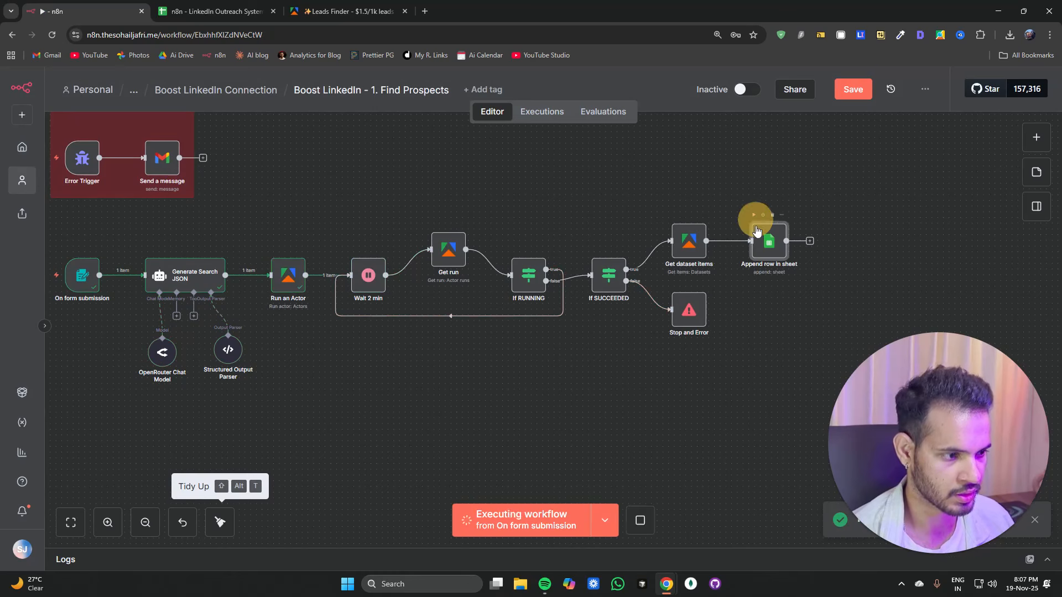
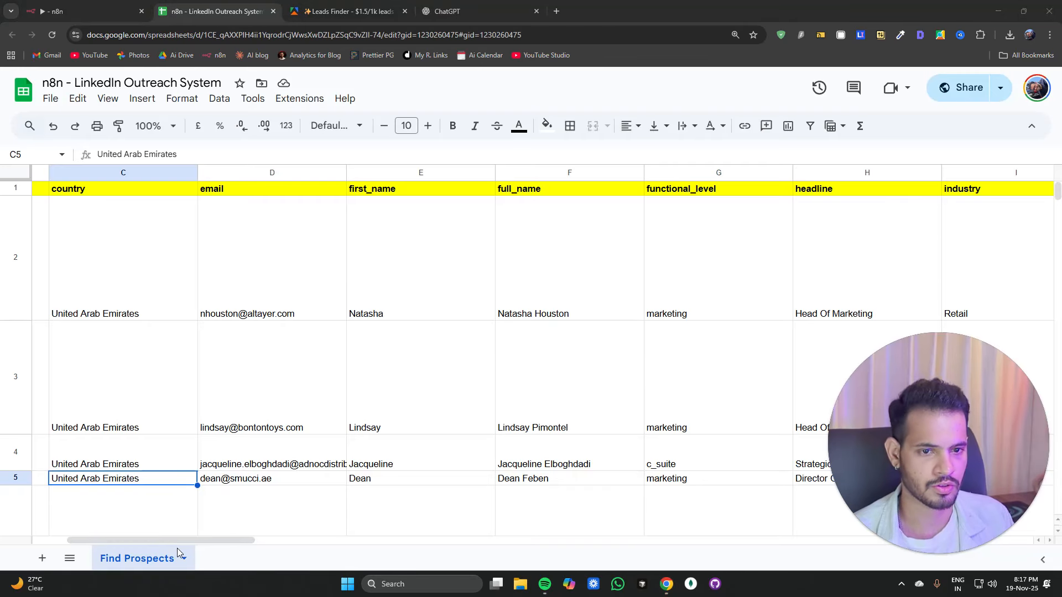
Step: Review the prospect rows and scroll across the columns of the Find Prospects sheet
{"action": "scroll", "coordinate": [164, 432], "scroll_direction": "down", "scroll_amount": 5}
{"action": "scroll", "coordinate": [165, 432], "scroll_direction": "down", "scroll_amount": 10}
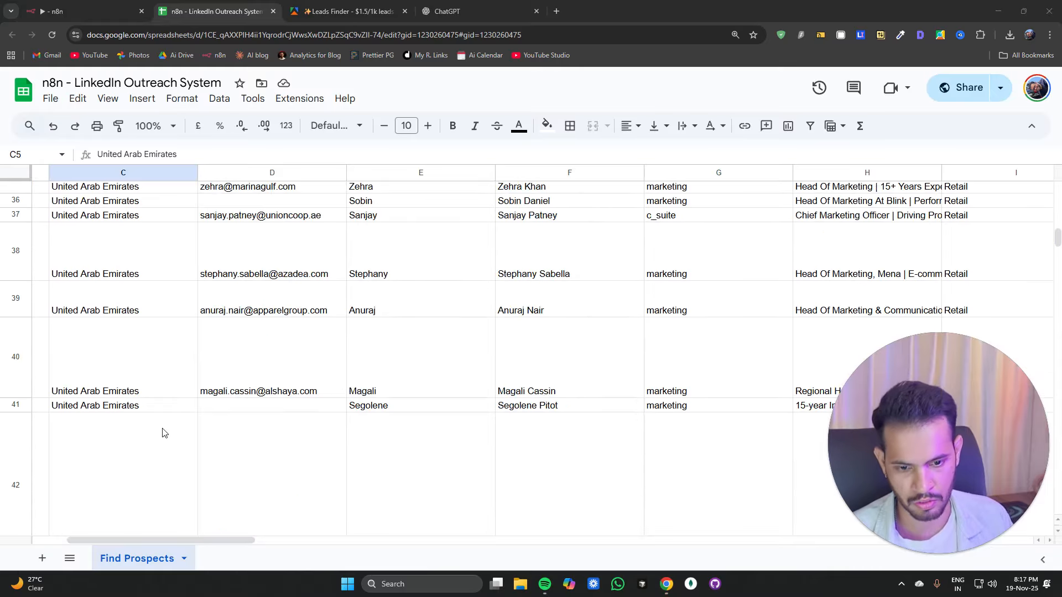
{"action": "scroll", "coordinate": [164, 433], "scroll_direction": "down", "scroll_amount": 5}
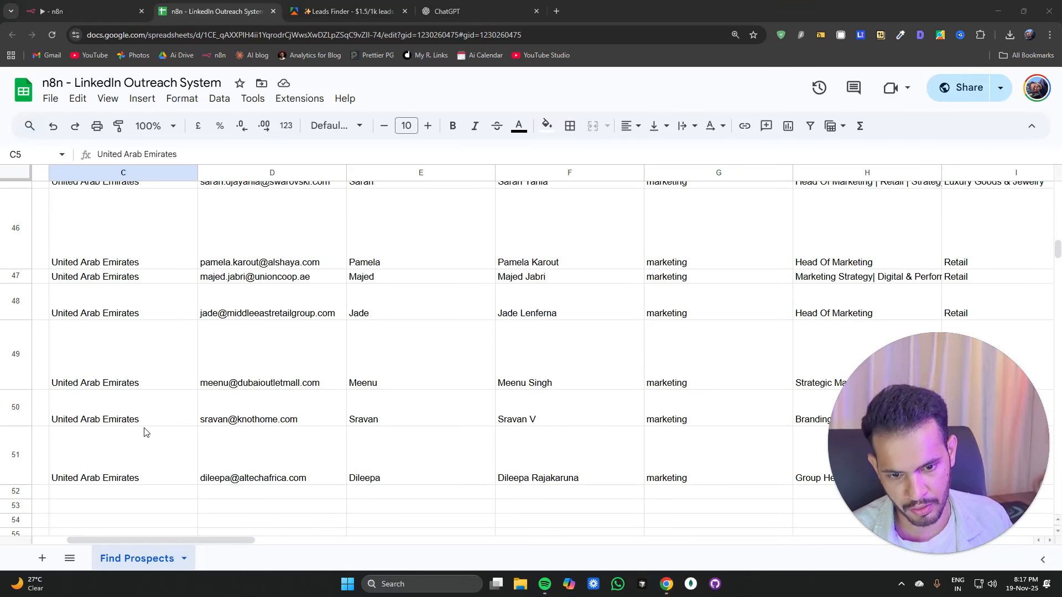
{"action": "scroll", "coordinate": [145, 431], "scroll_direction": "up", "scroll_amount": 15}
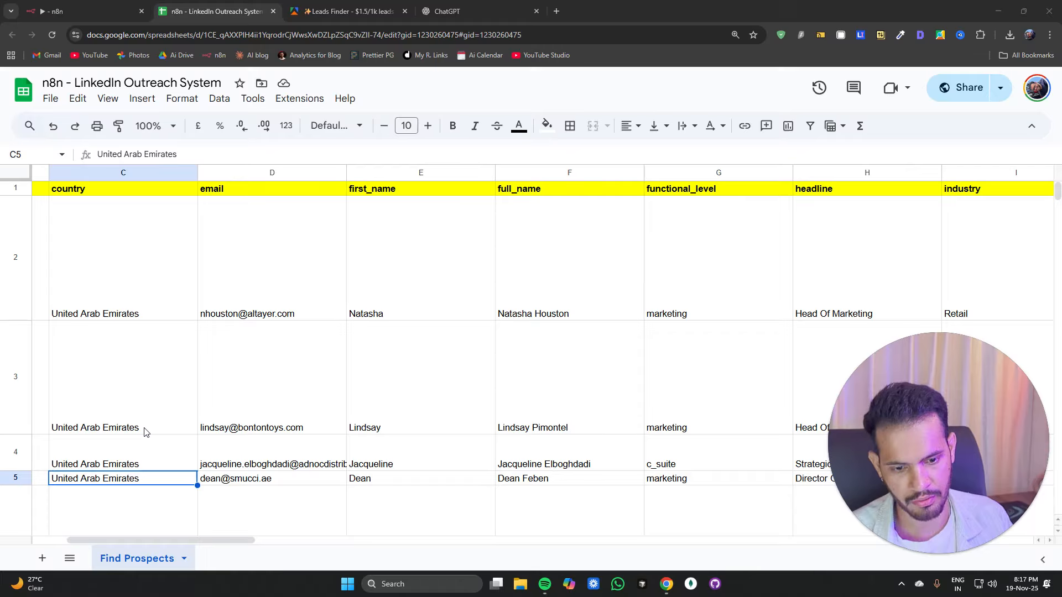
{"action": "left_click", "coordinate": [138, 540]}
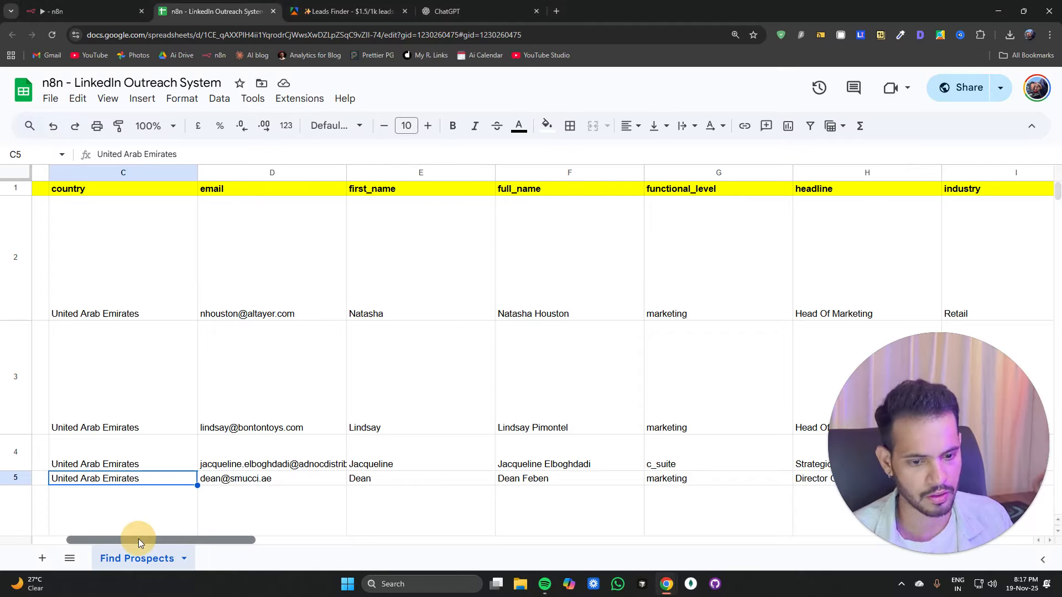
{"action": "left_click_drag", "start_coordinate": [138, 539], "coordinate": [497, 538]}
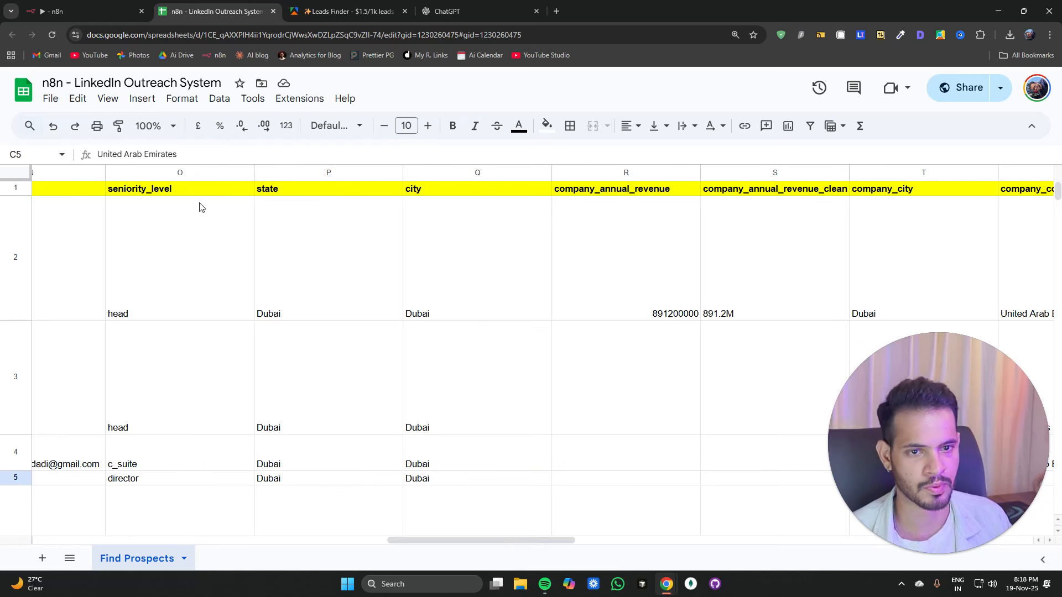
Step: Save the Find Prospects workflow and leave it for the Boost LinkedIn Connection folder
{"action": "left_click", "coordinate": [79, 11]}
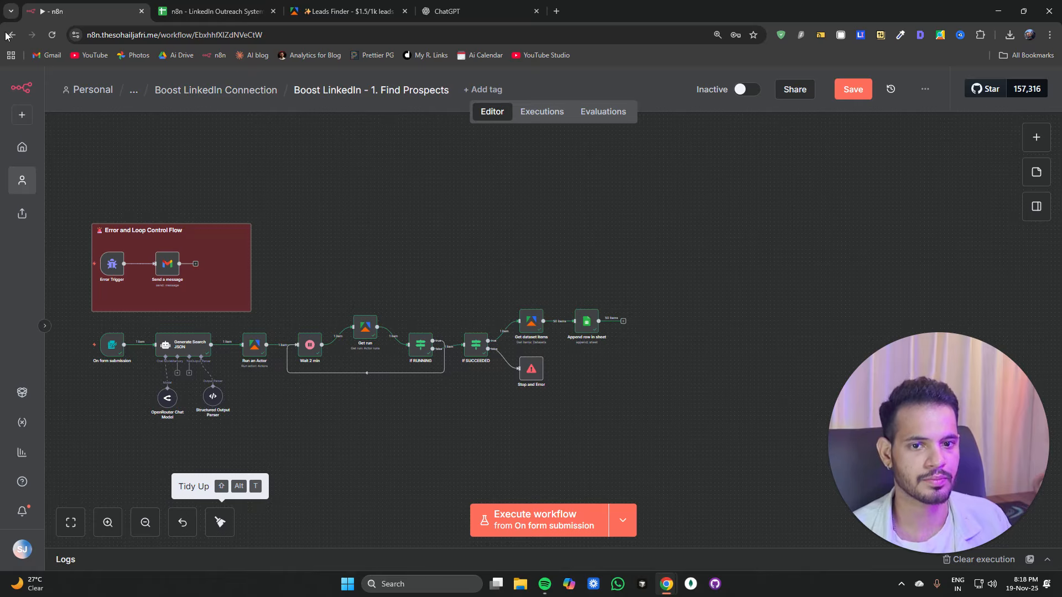
{"action": "left_click", "coordinate": [268, 89]}
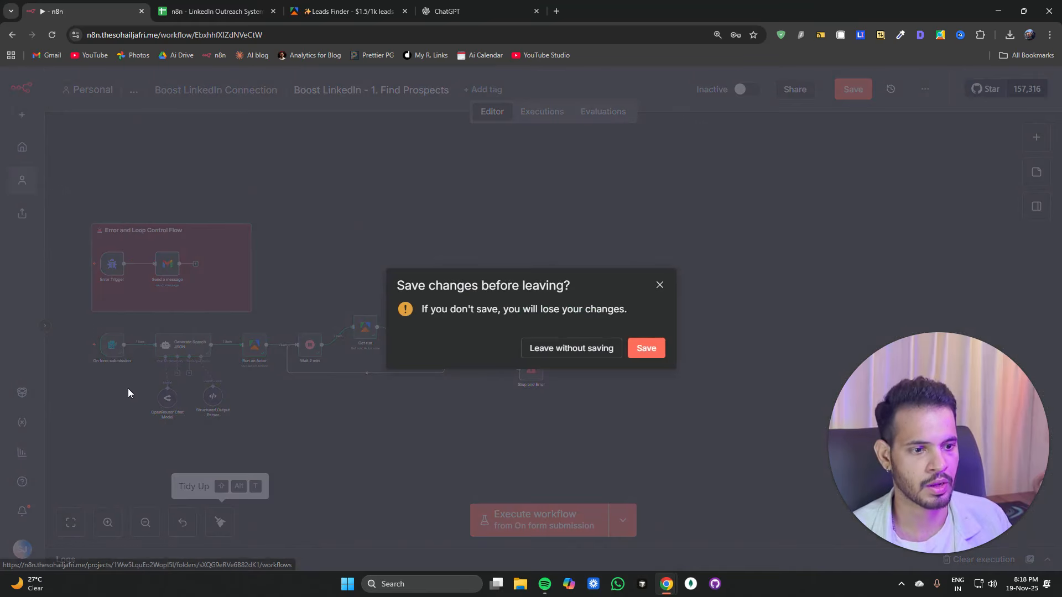
{"action": "left_click", "coordinate": [642, 354]}
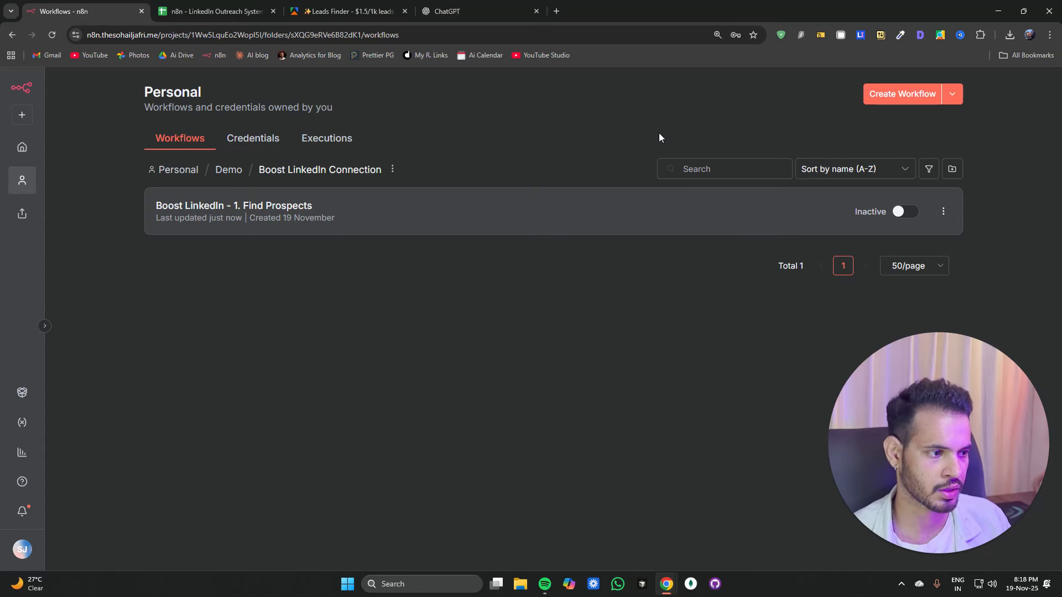
Step: Create a new workflow in the folder and name it Boost LinkedIn - 2. Prospects Outreach
{"action": "left_click", "coordinate": [917, 94]}
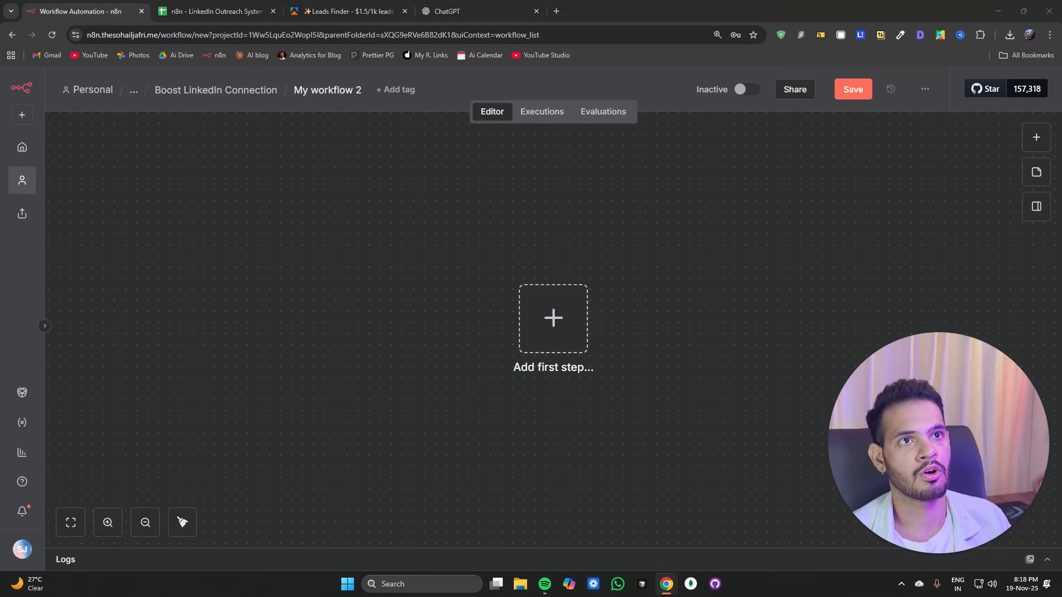
{"action": "left_click", "coordinate": [306, 100]}
{"action": "type", "text": "Boost LinkedIn - 2. Prospects Outreach"}
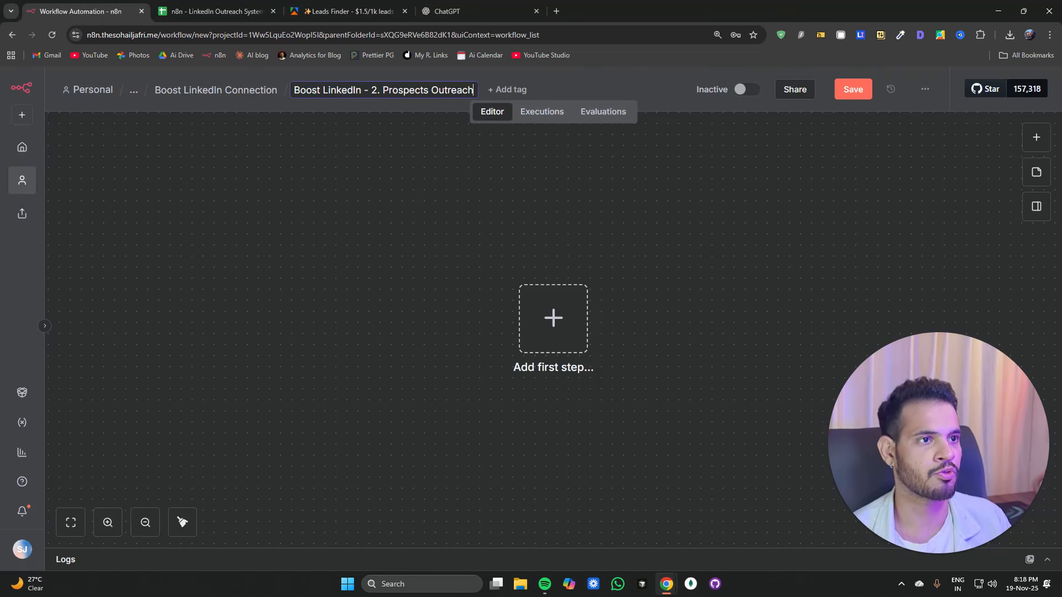
Step: Add a Schedule Trigger that runs every day at Noon, then return to the canvas
{"action": "left_click", "coordinate": [554, 335]}
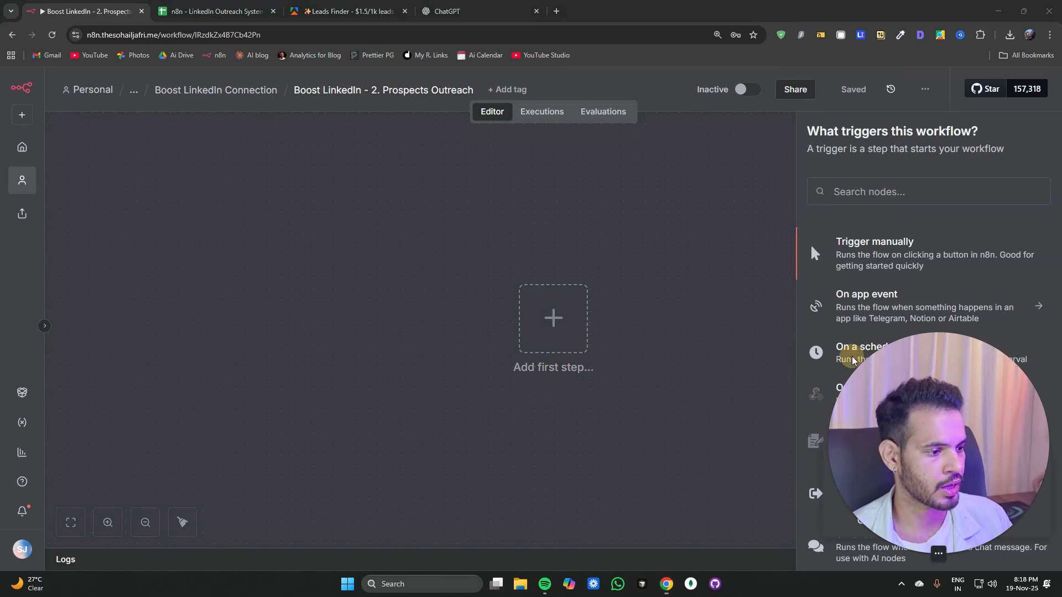
{"action": "left_click", "coordinate": [823, 358]}
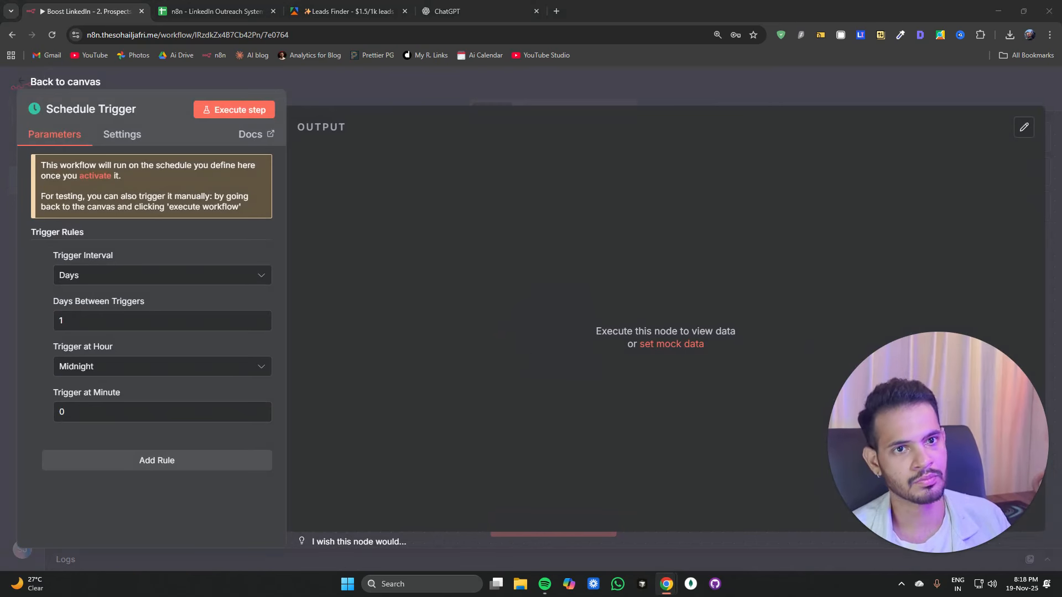
{"action": "left_click", "coordinate": [110, 366]}
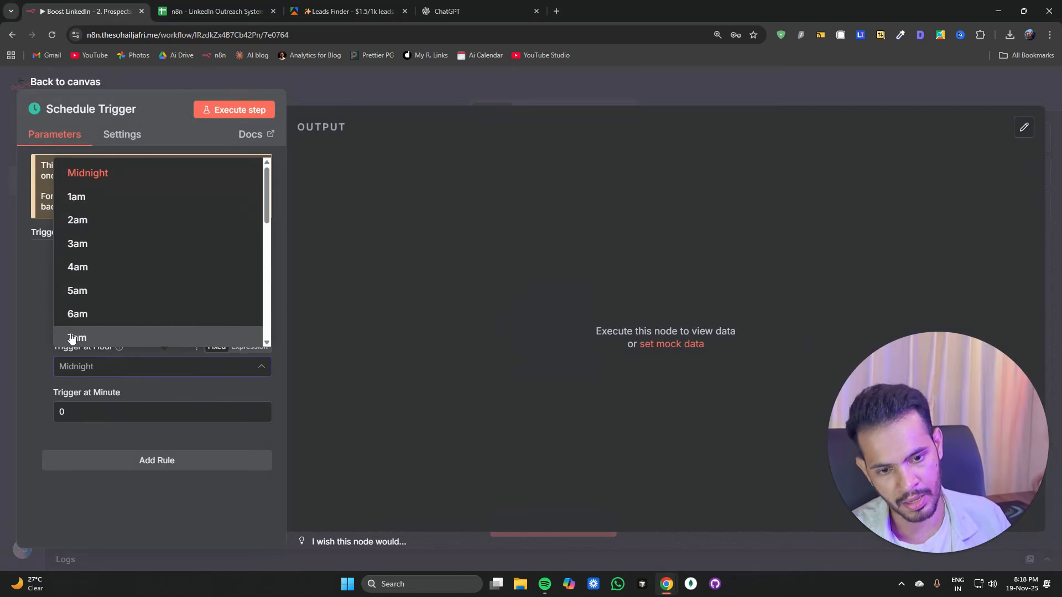
{"action": "scroll", "coordinate": [83, 249], "scroll_direction": "down", "scroll_amount": 3}
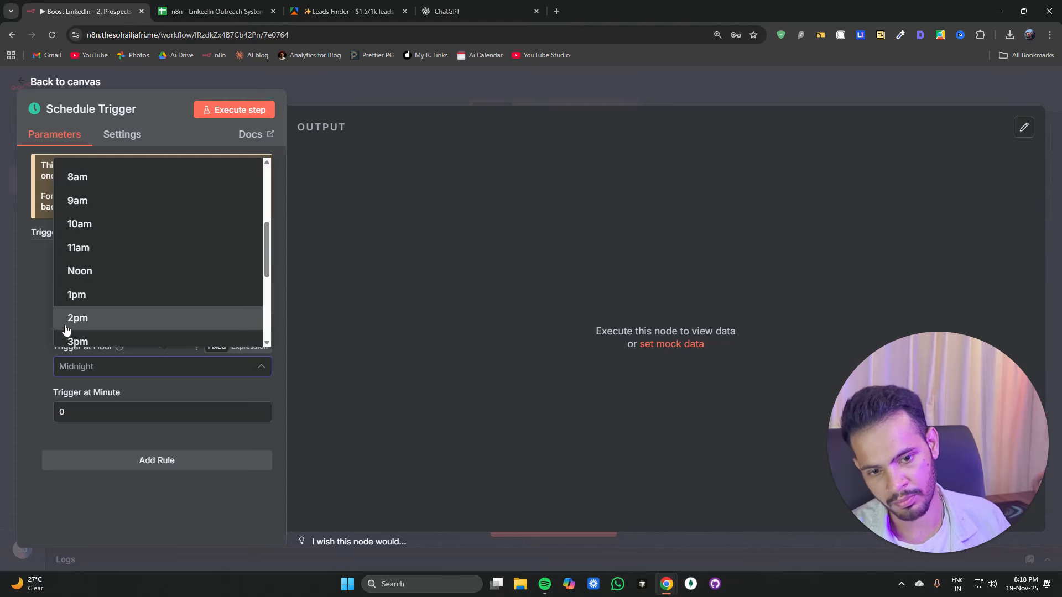
{"action": "scroll", "coordinate": [118, 224], "scroll_direction": "down", "scroll_amount": 2}
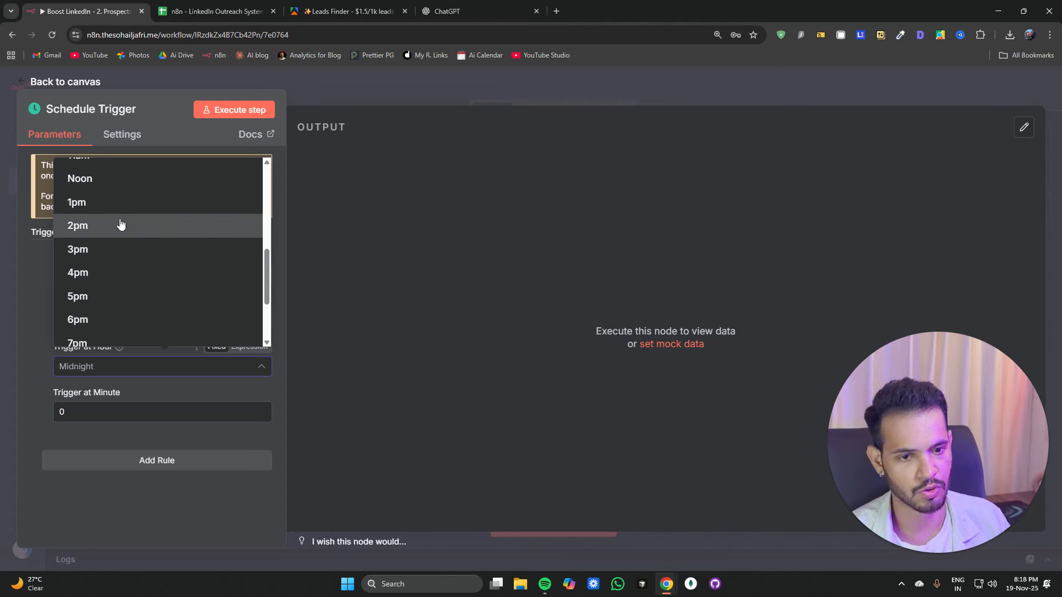
{"action": "scroll", "coordinate": [118, 222], "scroll_direction": "up", "scroll_amount": 2}
{"action": "scroll", "coordinate": [109, 237], "scroll_direction": "down", "scroll_amount": 2}
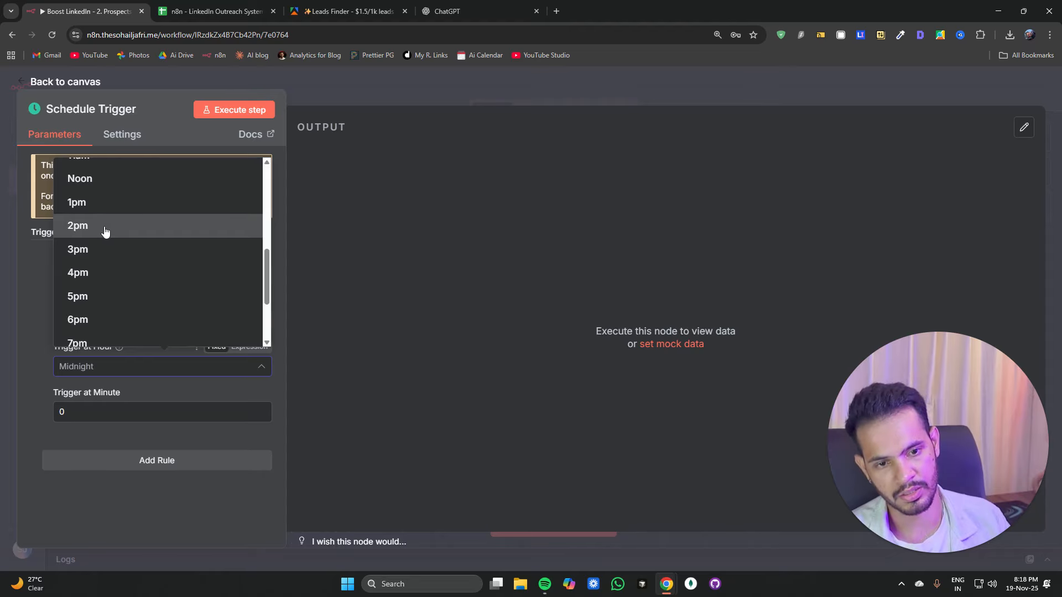
{"action": "scroll", "coordinate": [105, 230], "scroll_direction": "up", "scroll_amount": 2}
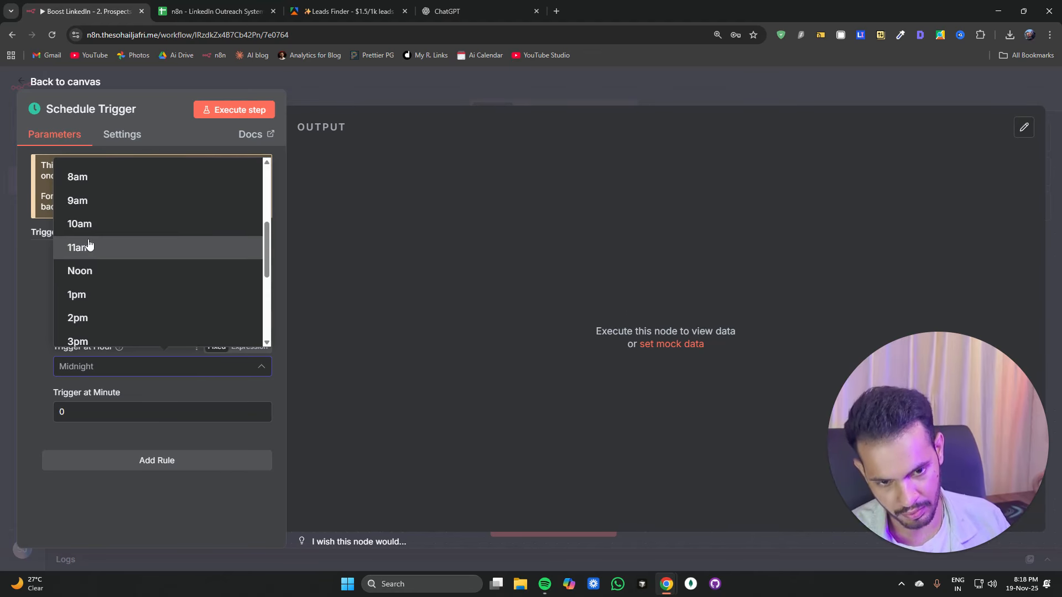
{"action": "left_click", "coordinate": [83, 271]}
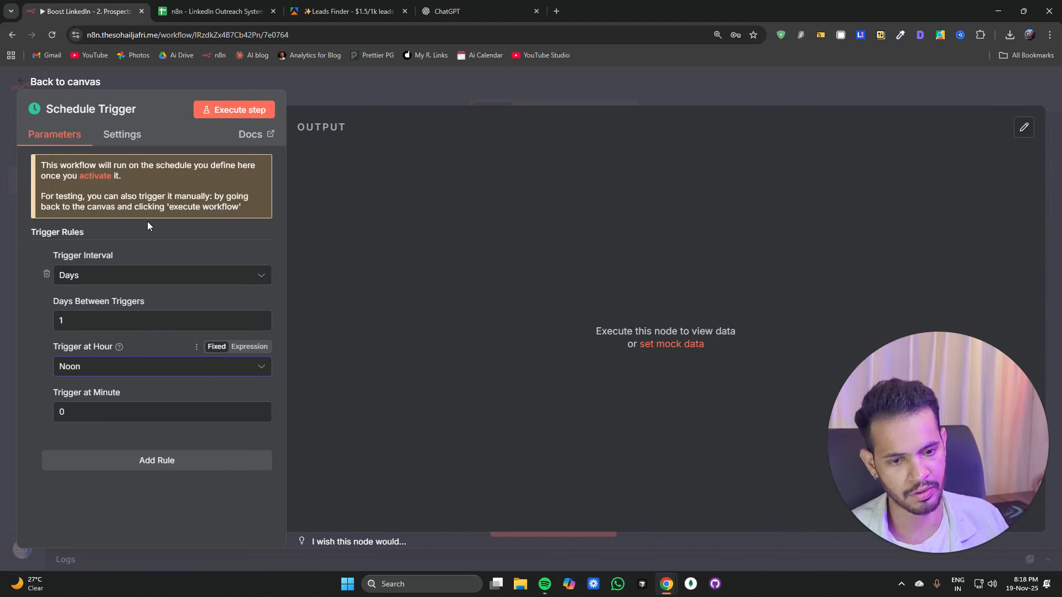
{"action": "left_click", "coordinate": [407, 82]}
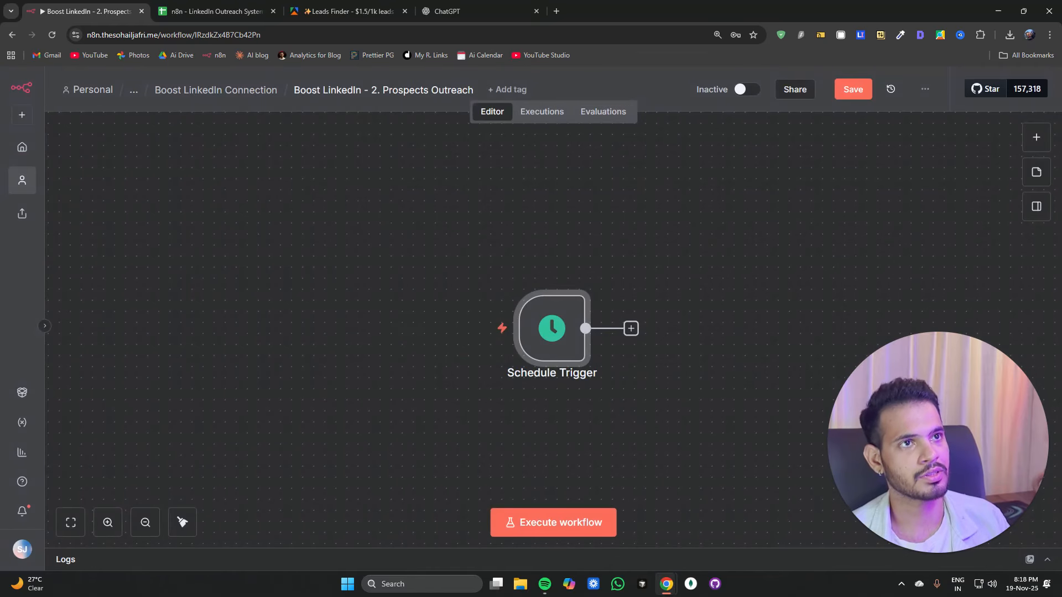
Step: Add a Google Sheets Get row(s) in sheet node after the Schedule Trigger
{"action": "left_click", "coordinate": [628, 322]}
{"action": "type", "text": "goo"}
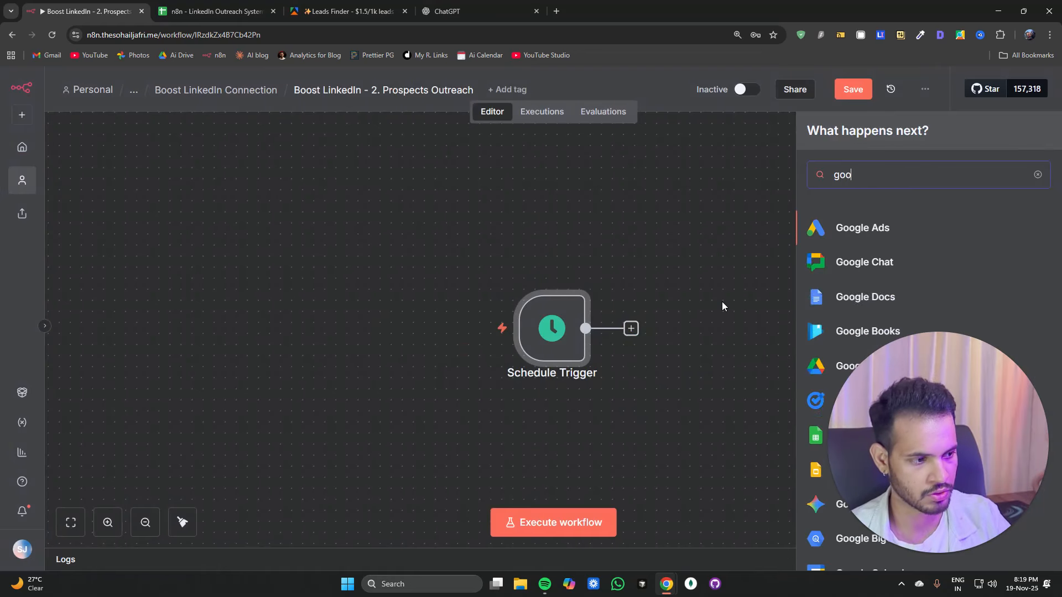
{"action": "type", "text": "gle s"}
{"action": "key", "text": "Return"}
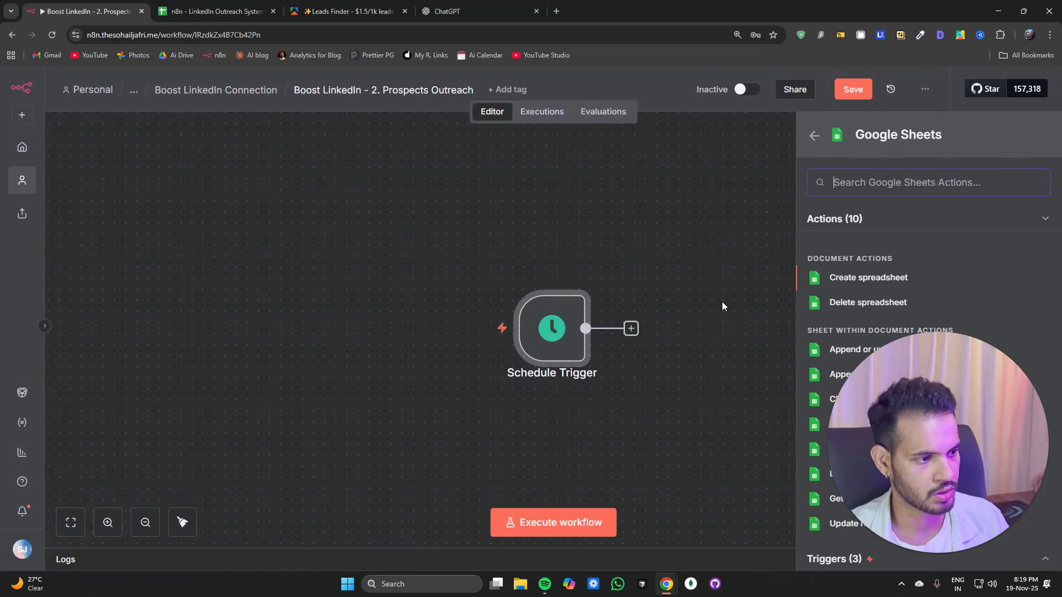
{"action": "left_click_drag", "start_coordinate": [924, 476], "coordinate": [111, 478]}
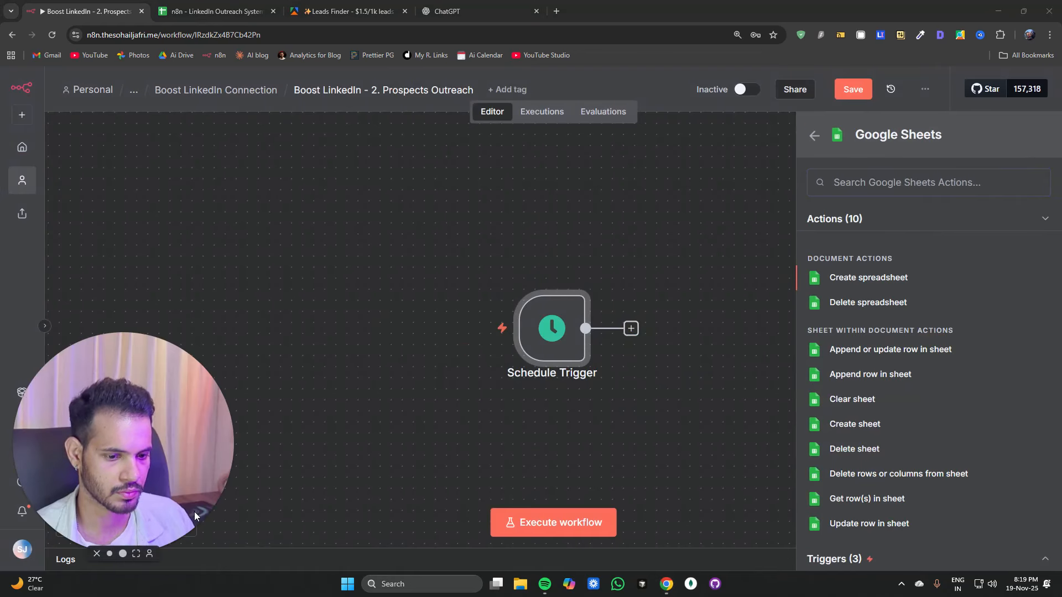
{"action": "left_click", "coordinate": [846, 502]}
Step: Point the node at the n8n - LinkedIn Outreach System document and its Find Prospects sheet
{"action": "left_click", "coordinate": [533, 313]}
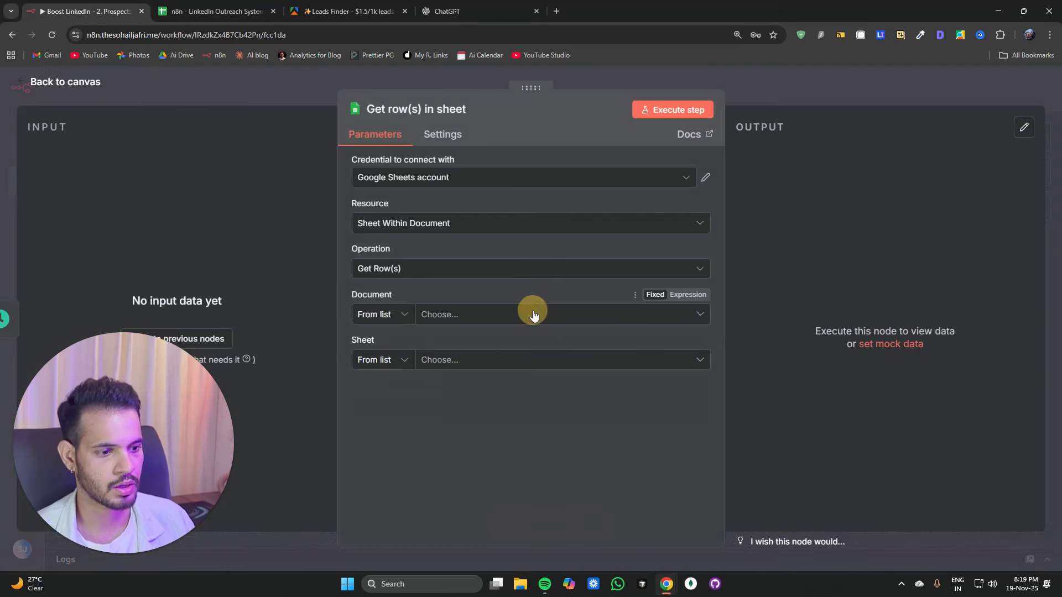
{"action": "left_click", "coordinate": [464, 380]}
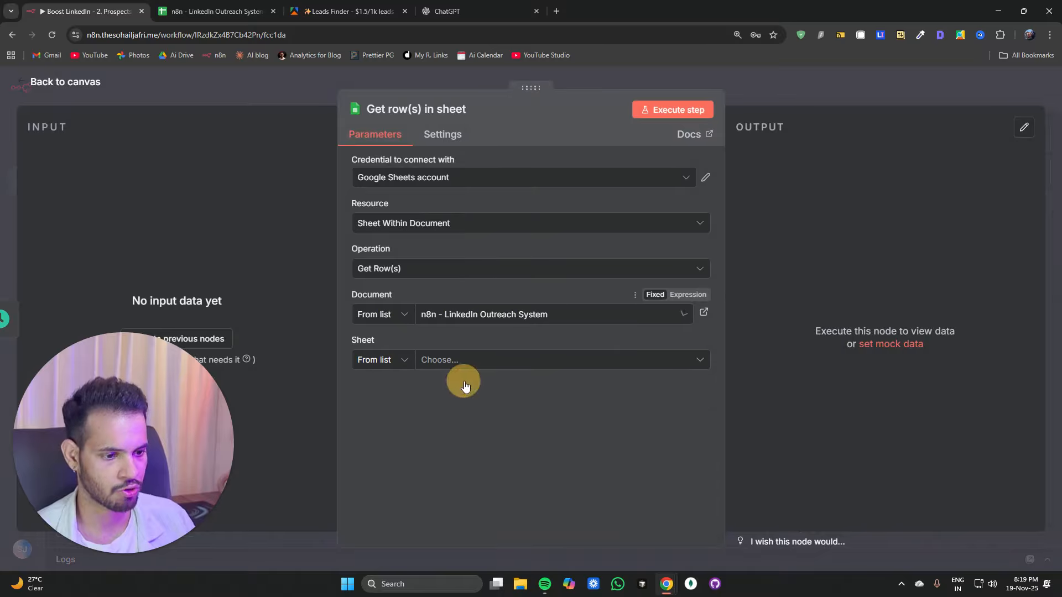
{"action": "left_click", "coordinate": [470, 367]}
{"action": "left_click", "coordinate": [427, 389]}
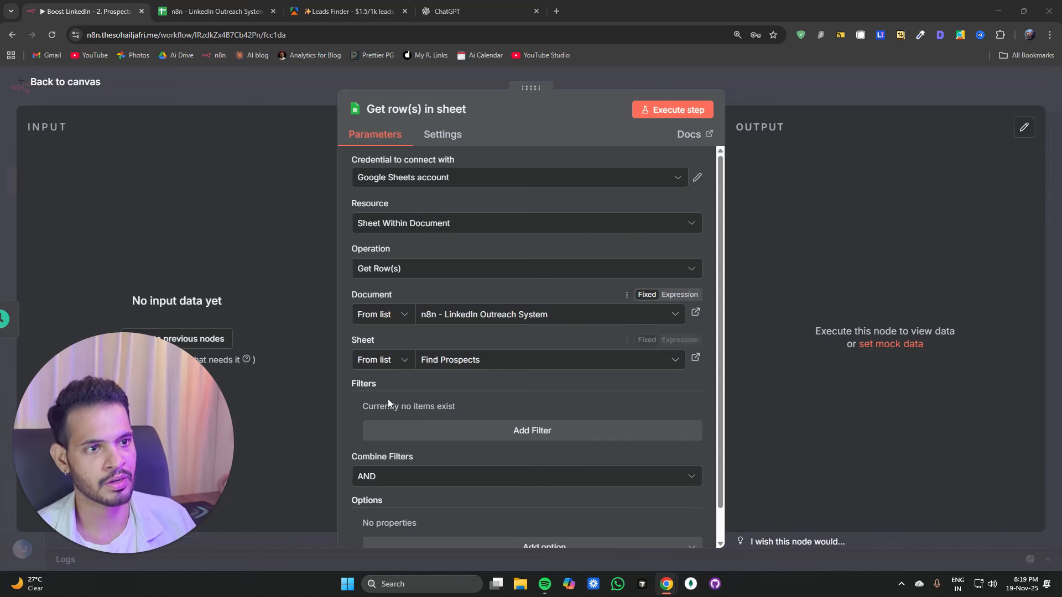
Step: Add a filter on the connection_sent column with an empty value and execute the node
{"action": "left_click", "coordinate": [433, 429]}
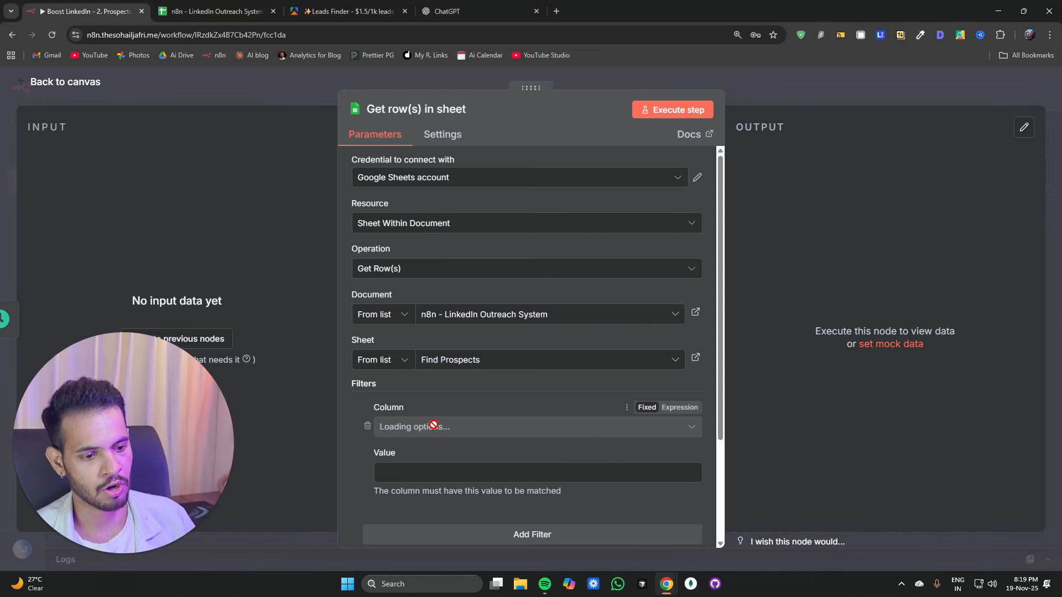
{"action": "left_click", "coordinate": [433, 427]}
{"action": "left_click", "coordinate": [437, 230]}
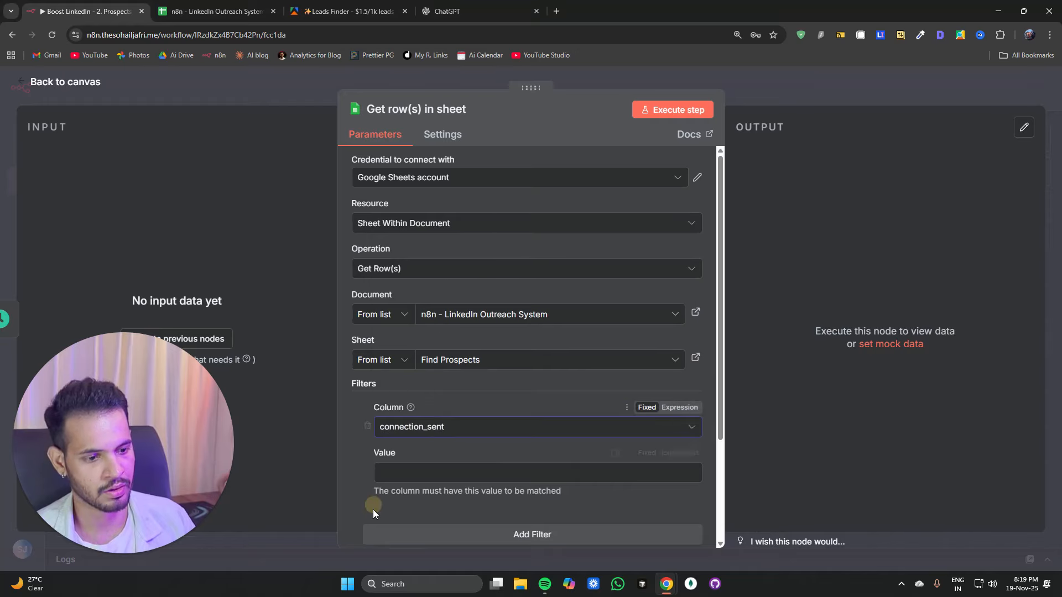
{"action": "left_click", "coordinate": [398, 473]}
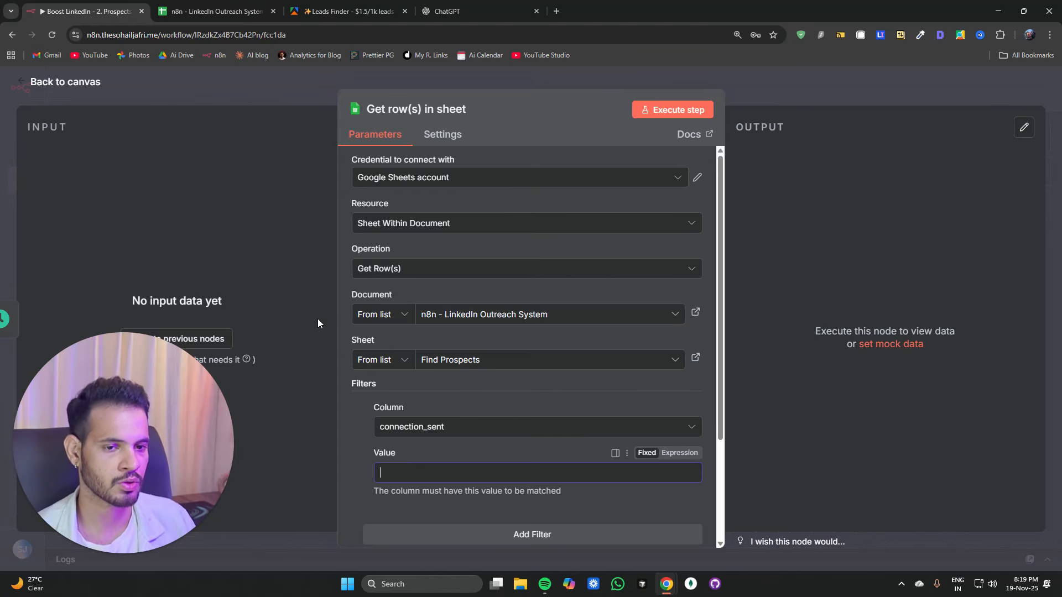
{"action": "left_click", "coordinate": [673, 109]}
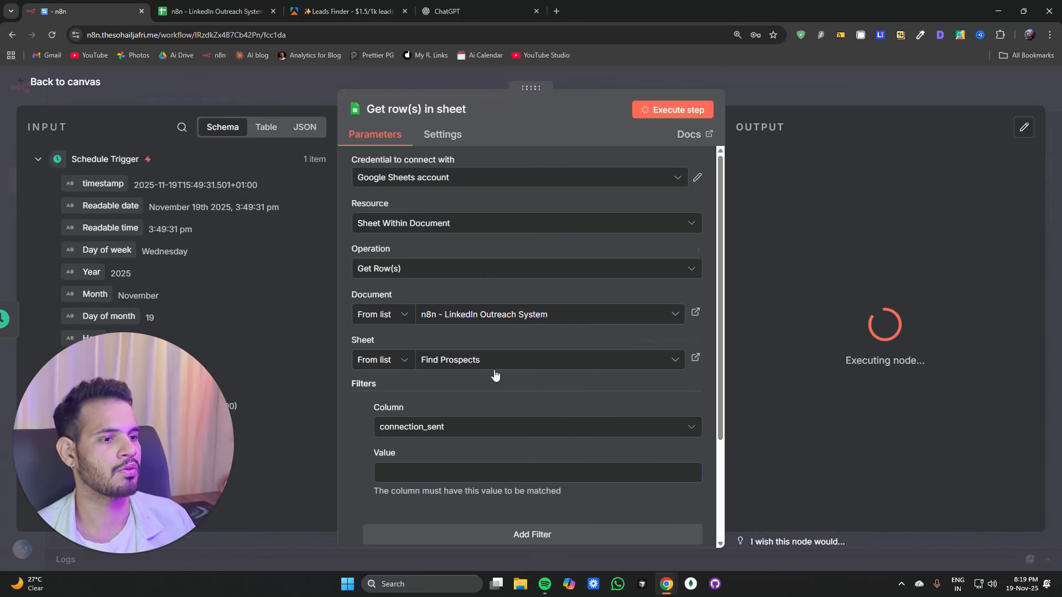
Step: Rename the Google Sheets node to Get Prospects and return to the canvas
{"action": "left_click", "coordinate": [416, 109]}
{"action": "type", "text": "Get Prospects"}
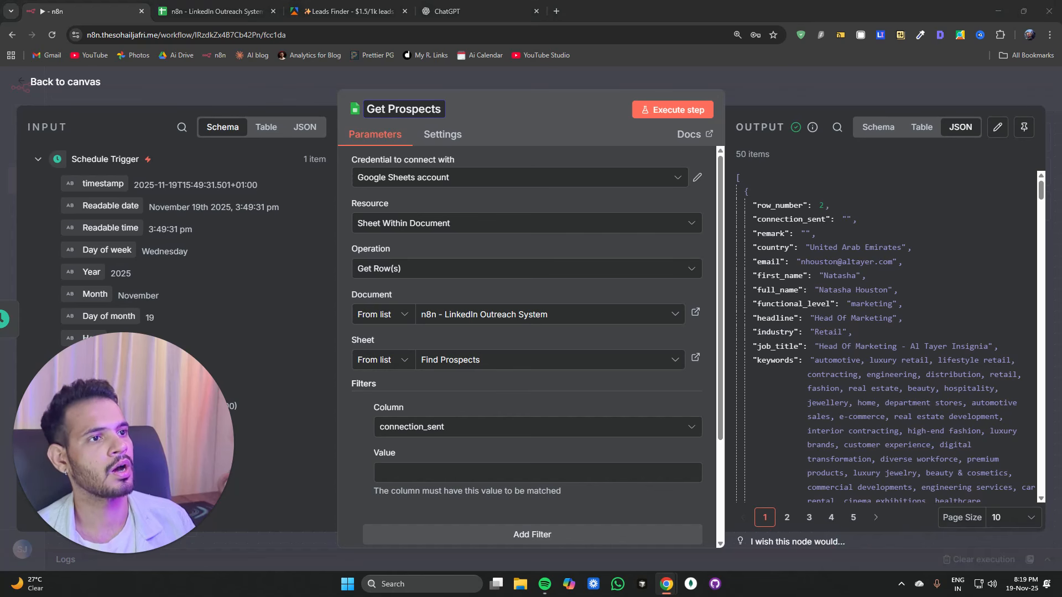
{"action": "left_click", "coordinate": [710, 205]}
{"action": "key", "text": "Escape"}
{"action": "left_click_drag", "start_coordinate": [702, 414], "coordinate": [519, 409]}
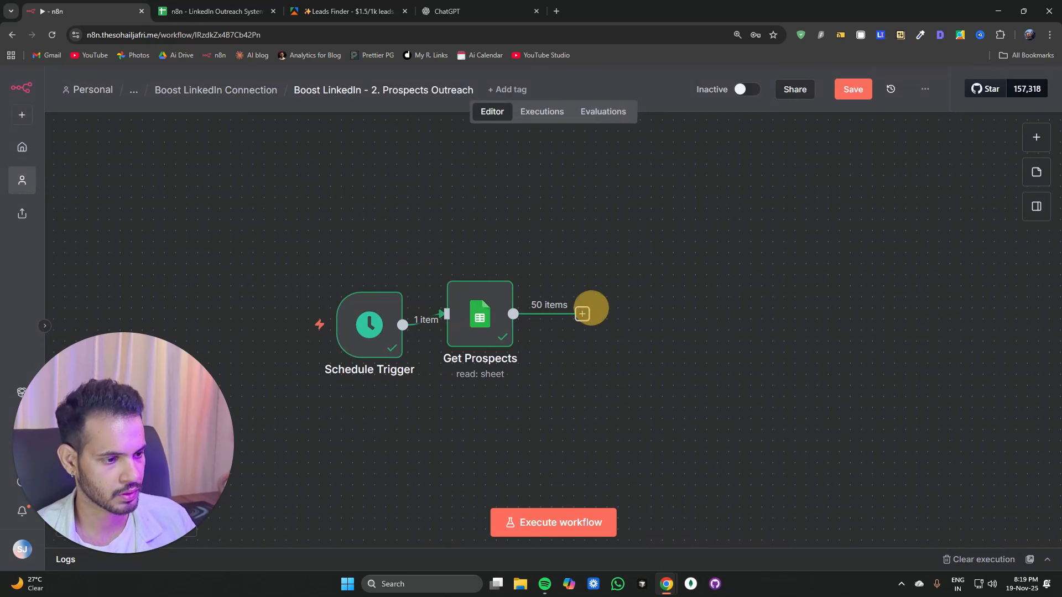
Step: Add a Loop Over Items node after Get Prospects and return to the canvas
{"action": "left_click", "coordinate": [583, 315]}
{"action": "type", "text": "loo"}
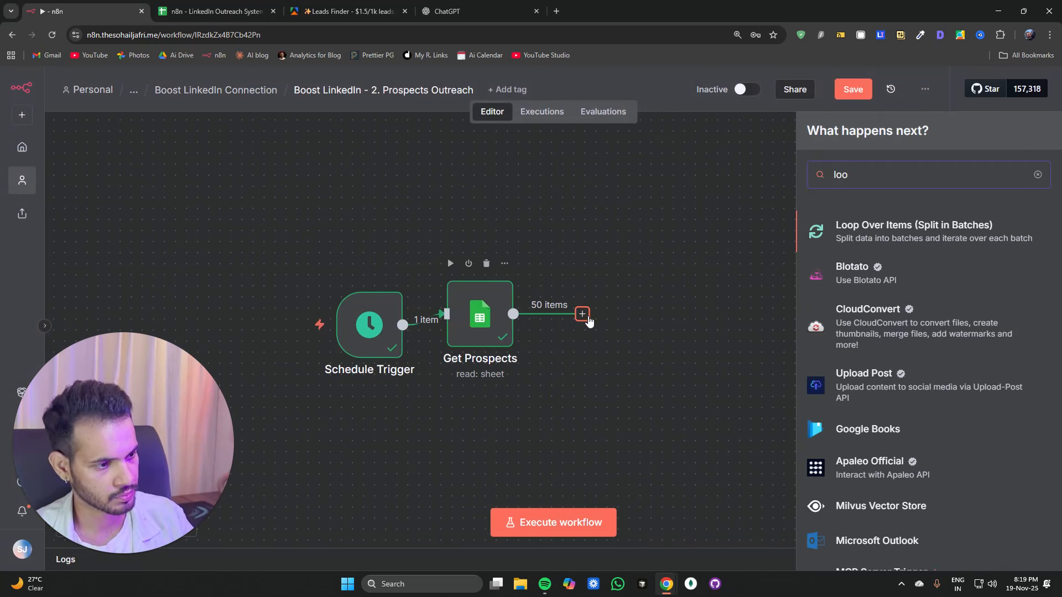
{"action": "key", "text": "Return"}
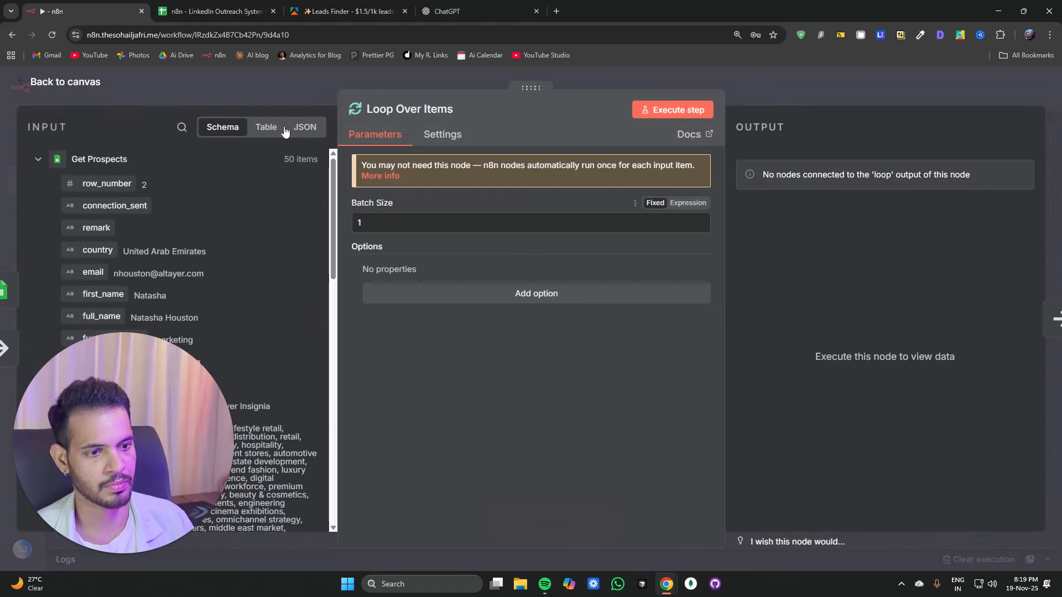
{"action": "left_click", "coordinate": [291, 82]}
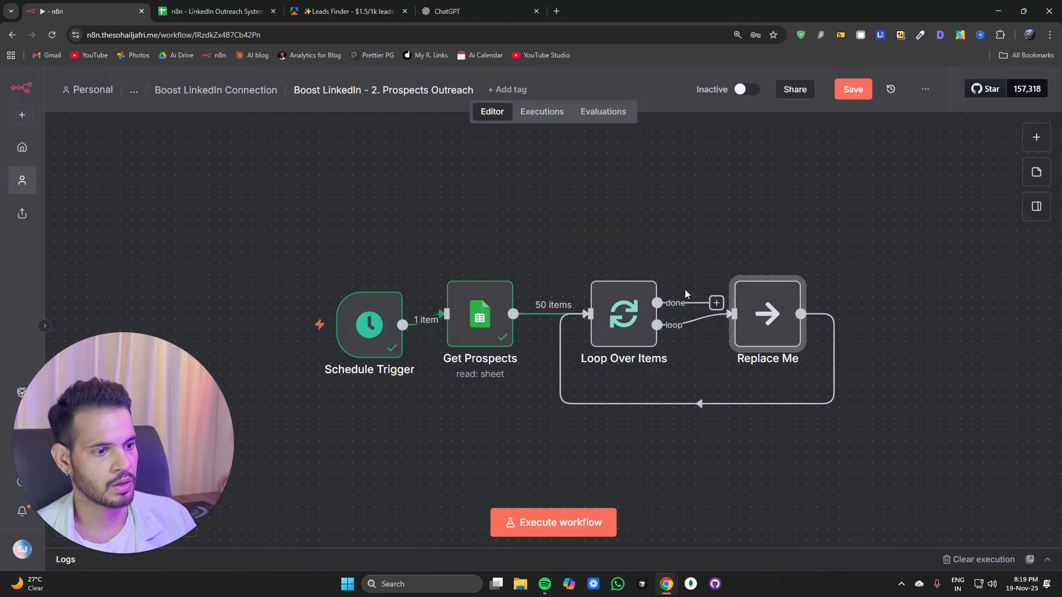
{"action": "mouse_move", "coordinate": [707, 323]}
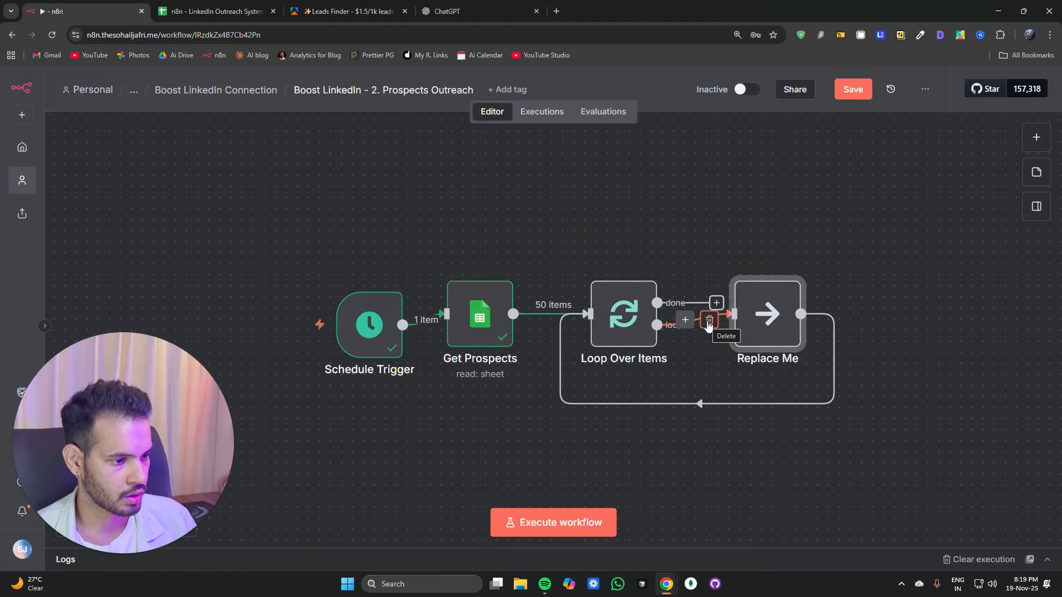
Step: Remove the Replace Me placeholder node and its connections from after Loop Over Items
{"action": "left_click", "coordinate": [709, 320]}
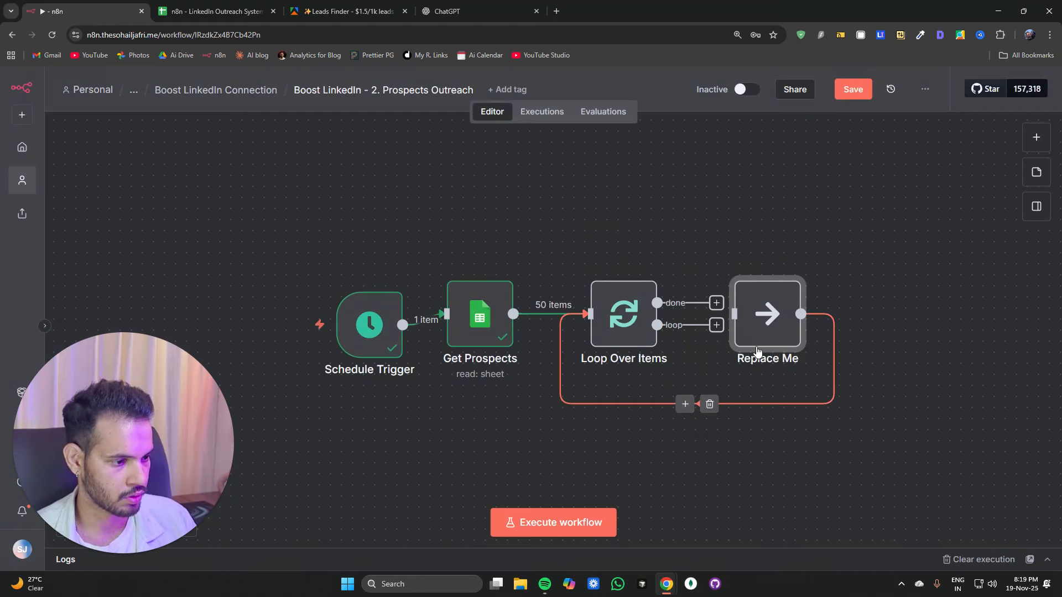
{"action": "left_click", "coordinate": [708, 404]}
{"action": "left_click", "coordinate": [775, 267]}
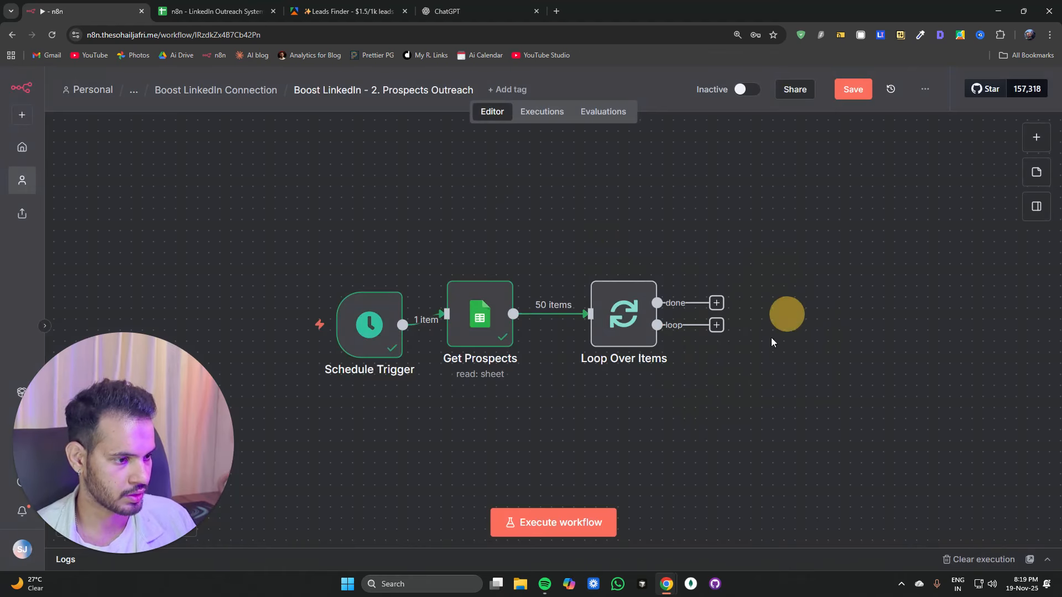
Step: Open the workflows list in a new tab and create a workflow named Boost LinkedIn - 3. Prospect Engagement And Invite
{"action": "middle_click", "coordinate": [233, 95]}
{"action": "left_click", "coordinate": [219, 11]}
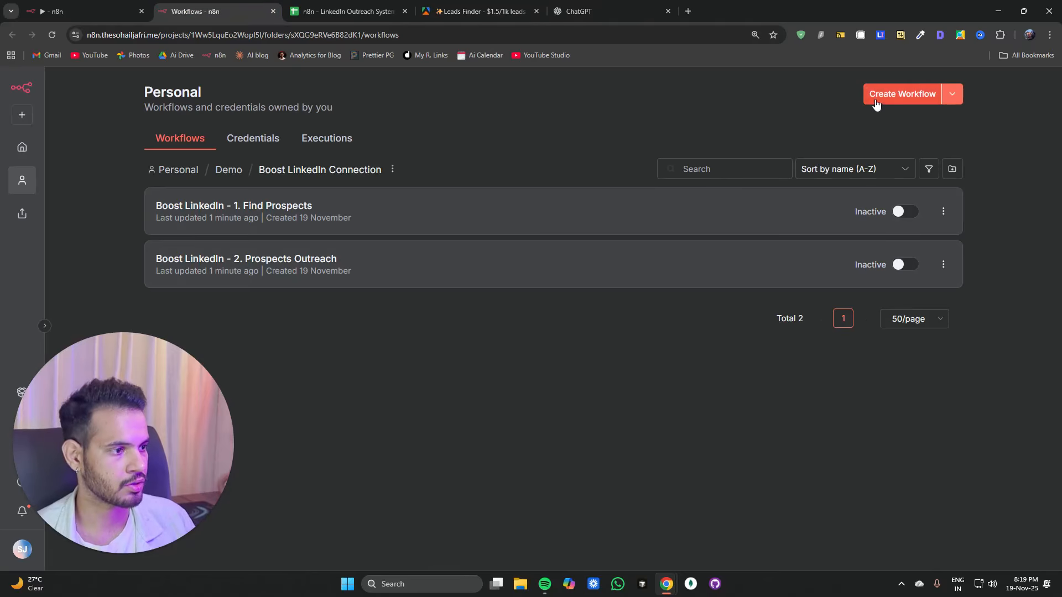
{"action": "left_click", "coordinate": [907, 94]}
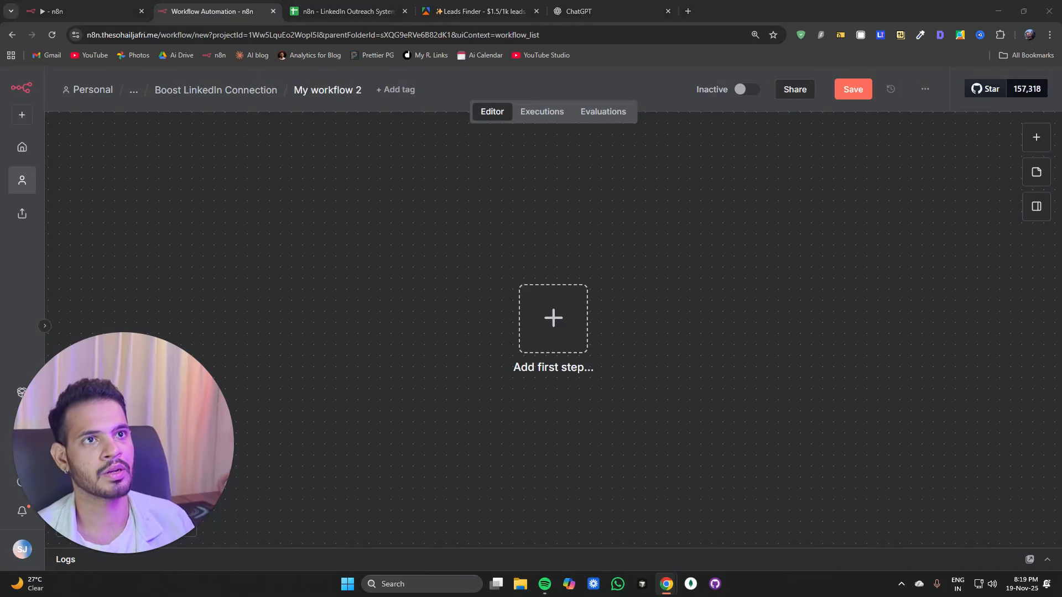
{"action": "left_click", "coordinate": [328, 90]}
{"action": "type", "text": "Boost LinkedIn - 3. Prospect Engagement And Invite"}
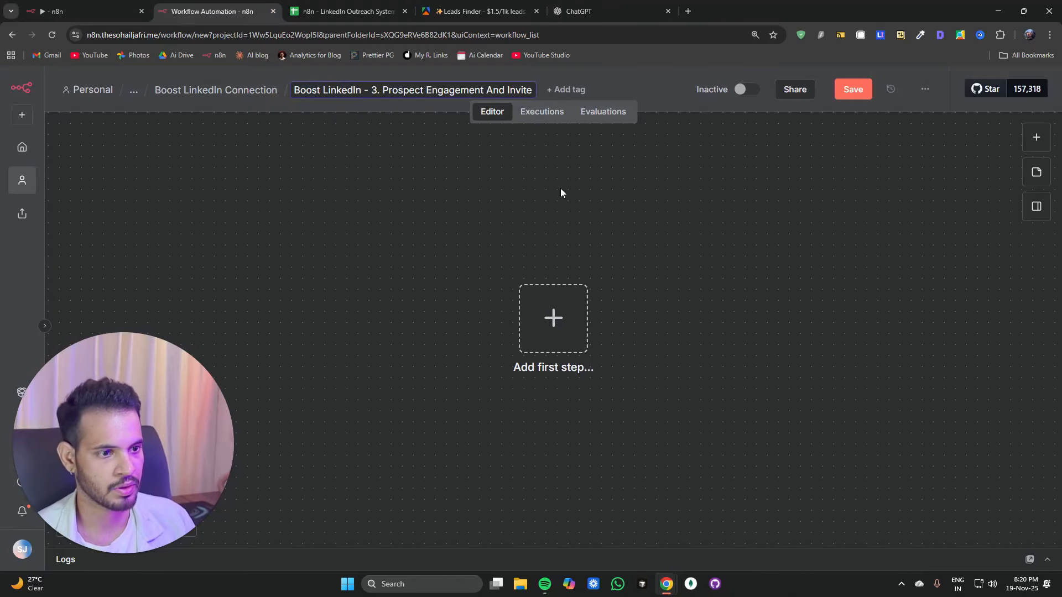
{"action": "key", "text": "Return"}
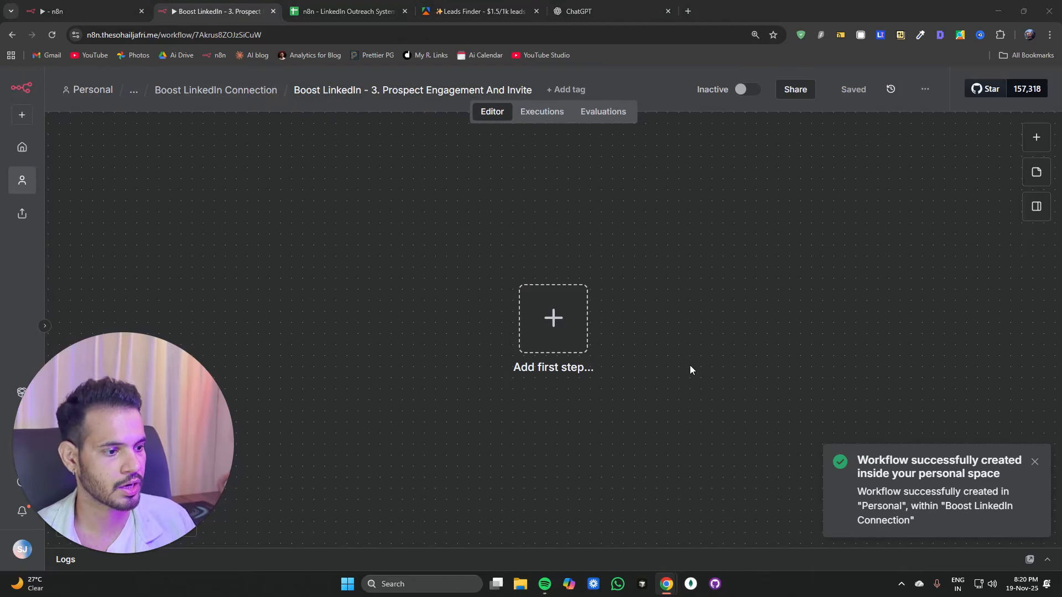
{"action": "left_click", "coordinate": [1039, 145]}
{"action": "type", "text": "start"}
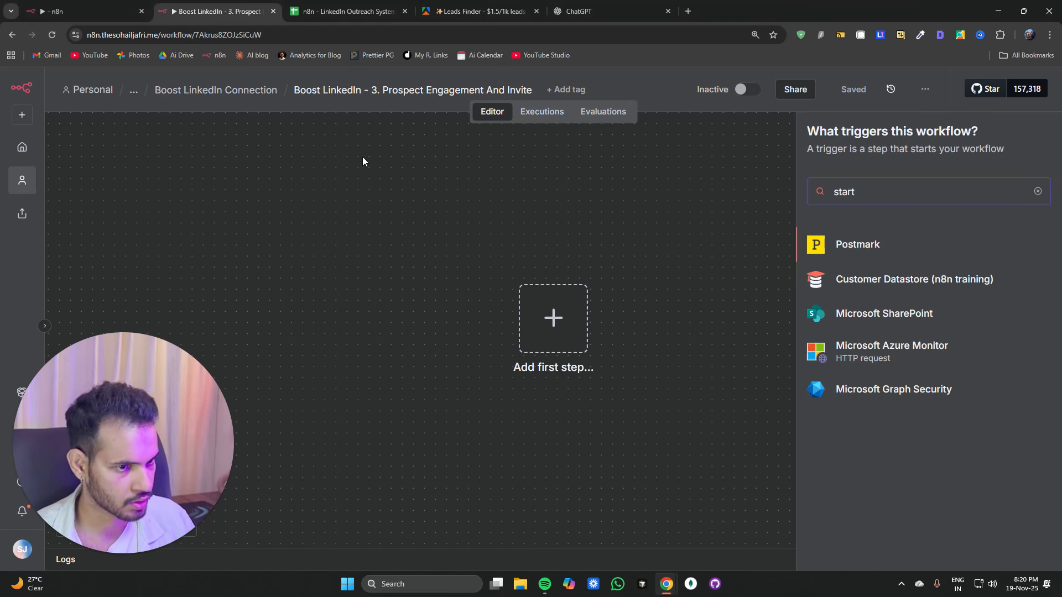
{"action": "left_click", "coordinate": [104, 12]}
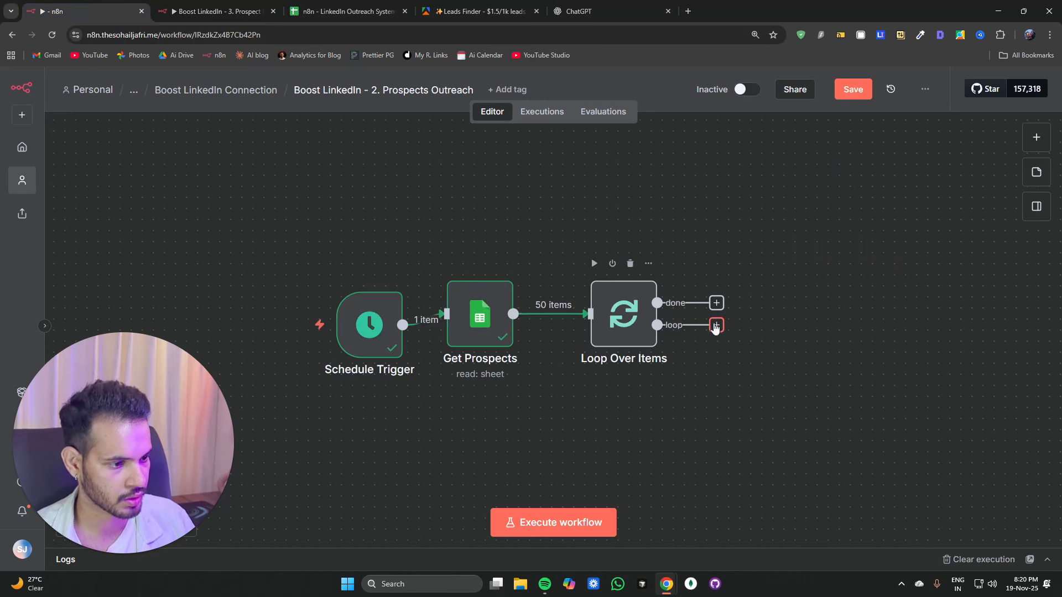
Step: Add a Replace Me placeholder node on the loop branch of Loop Over Items, connected back into the loop
{"action": "left_click", "coordinate": [716, 326]}
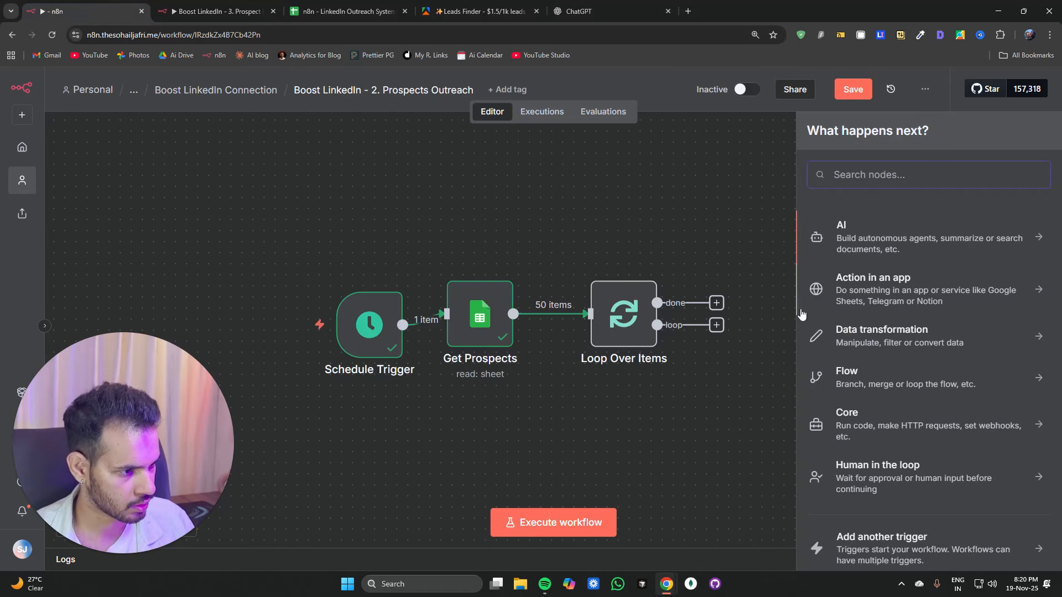
{"action": "left_click", "coordinate": [756, 369]}
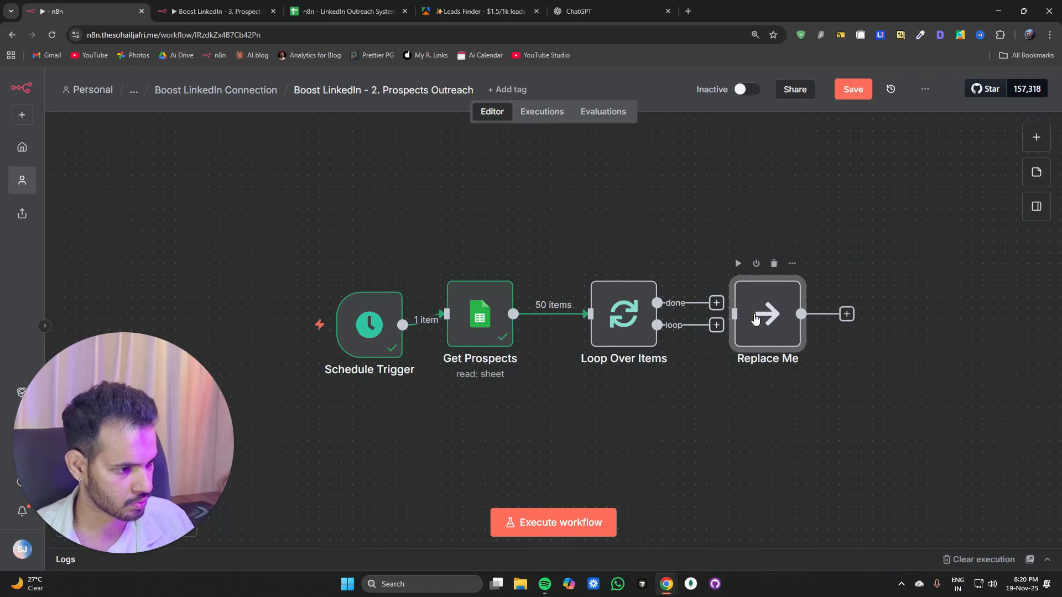
{"action": "right_click", "coordinate": [755, 319]}
{"action": "left_click", "coordinate": [900, 260]}
{"action": "right_click", "coordinate": [772, 349]}
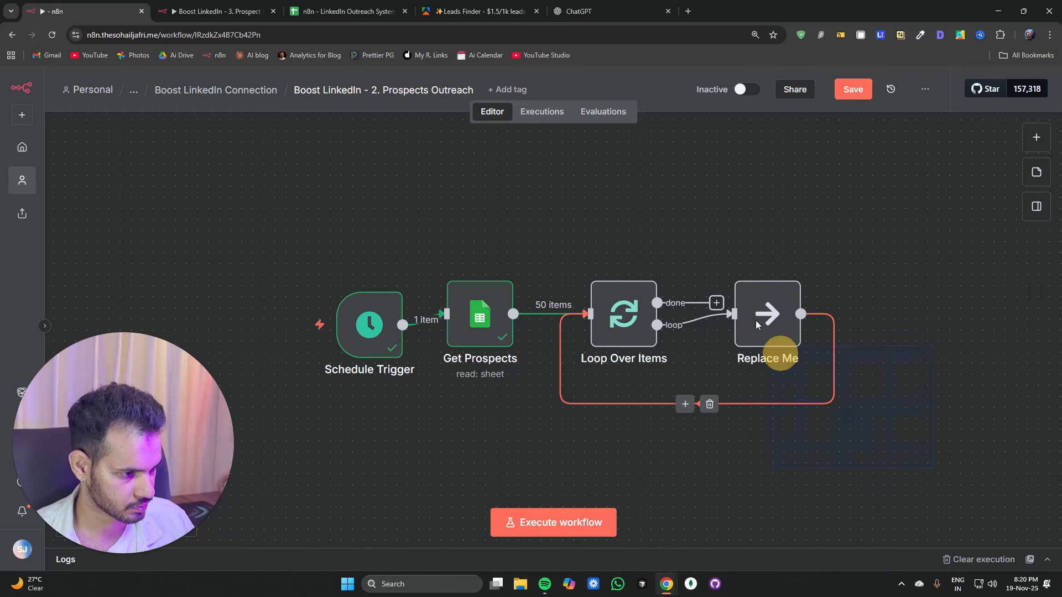
Step: Convert the placeholder node into a new sub-workflow named Boost LinkedIn - 3. Prospect Engagement And Invite
{"action": "left_click", "coordinate": [821, 521]}
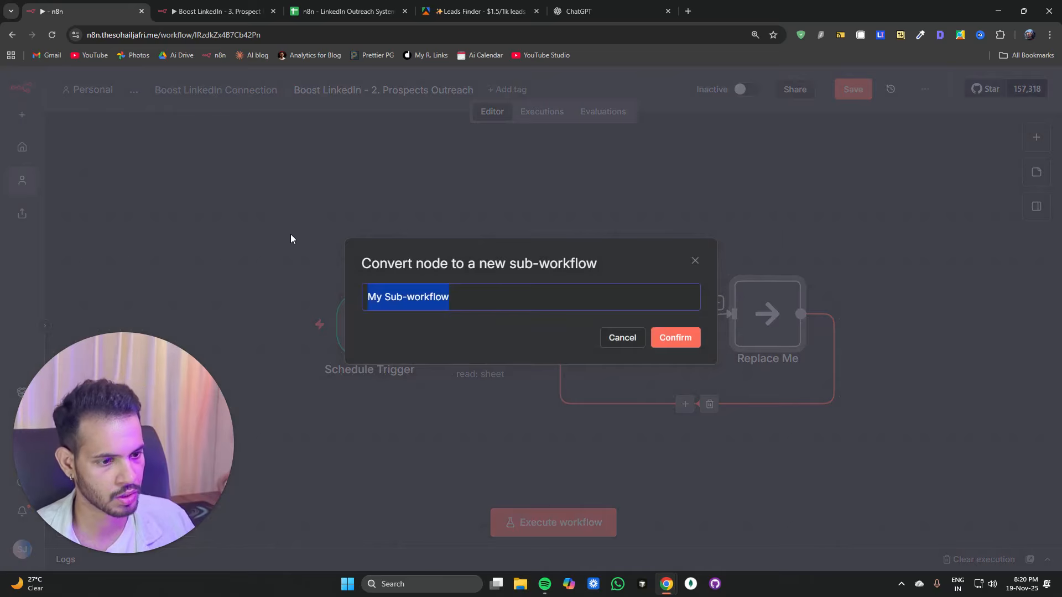
{"action": "key", "text": "super+v"}
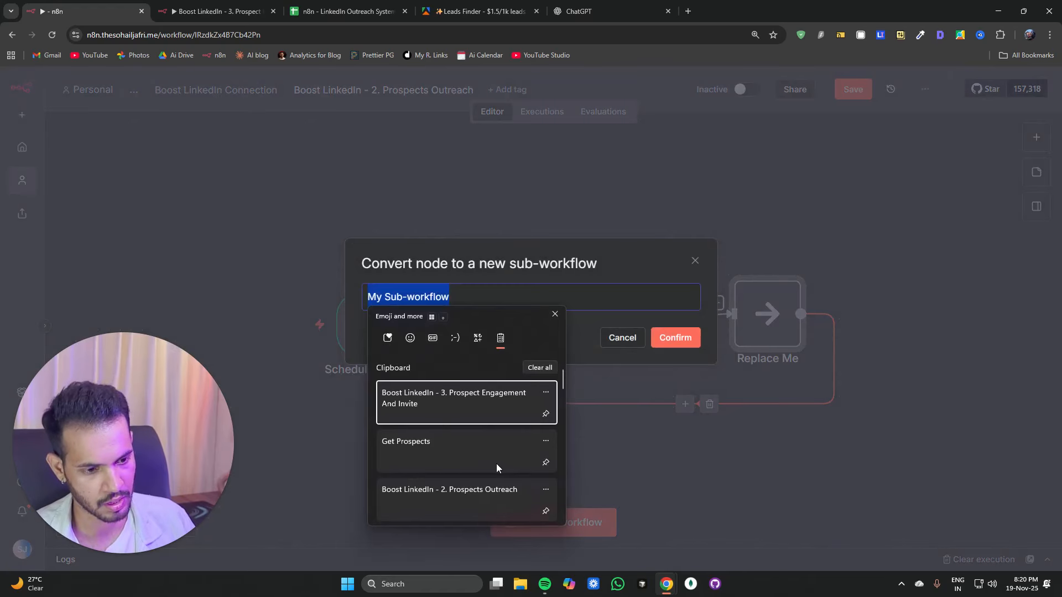
{"action": "left_click", "coordinate": [447, 411]}
{"action": "left_click", "coordinate": [674, 337]}
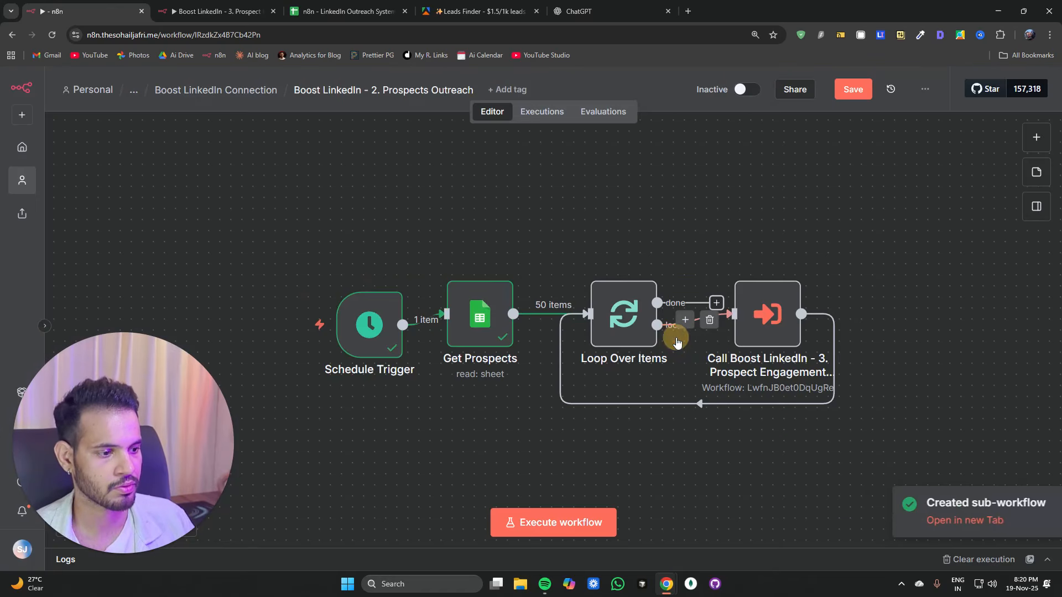
Step: Open the new sub-workflow and rename it Boost LinkedIn - 3. Prospect Engagement And Invite
{"action": "left_click_drag", "start_coordinate": [776, 341], "coordinate": [809, 352]}
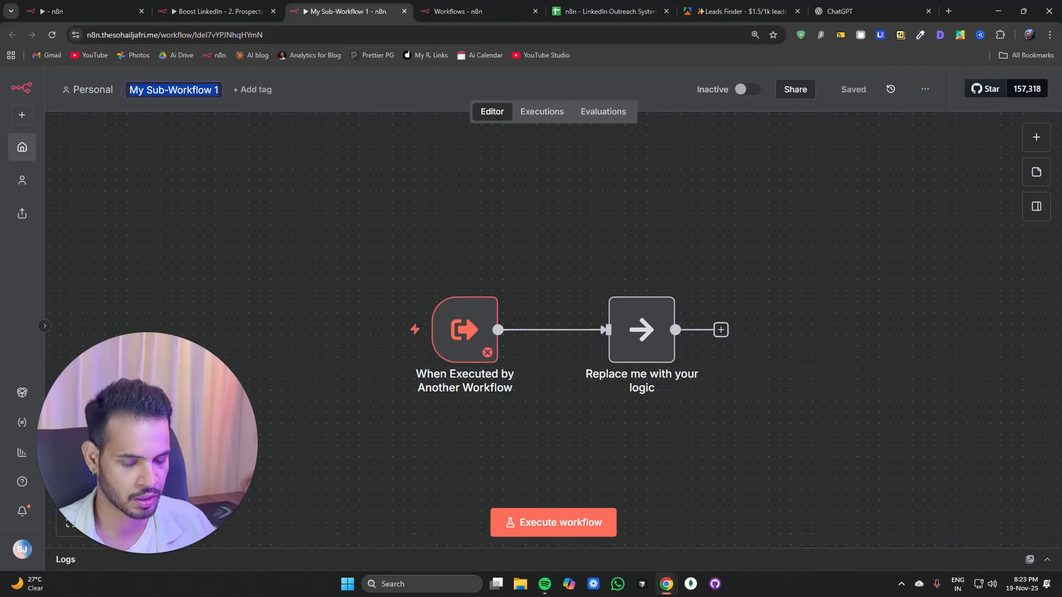
{"action": "type", "text": "Boost LinkedIn - 3. Prospect Engagement And Invite NEW"}
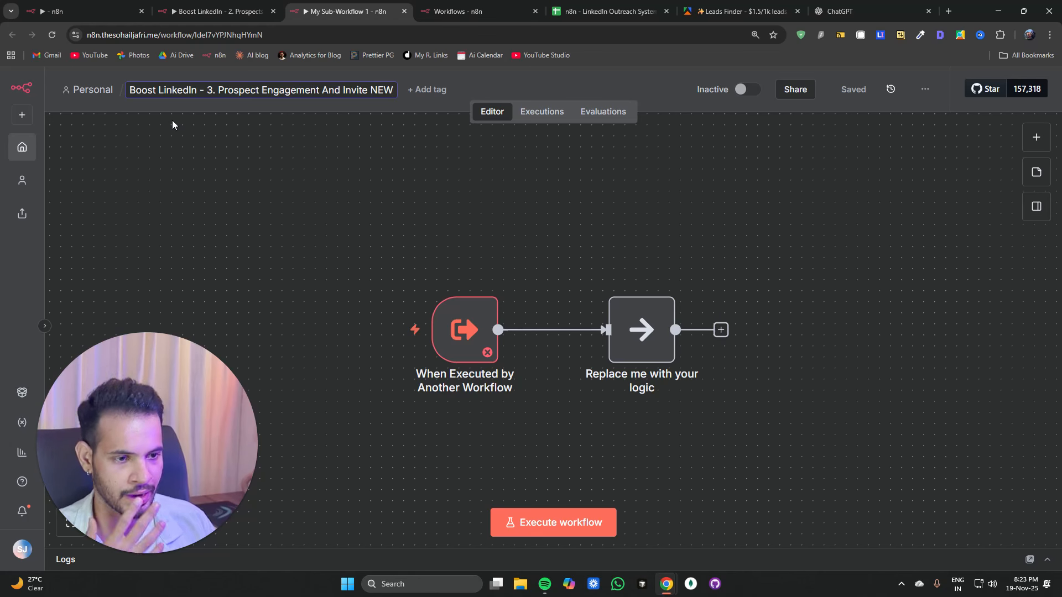
{"action": "key", "text": "BackSpace"}
{"action": "key", "text": "BackSpace"}
{"action": "key", "text": "BackSpace"}
{"action": "key", "text": "BackSpace"}
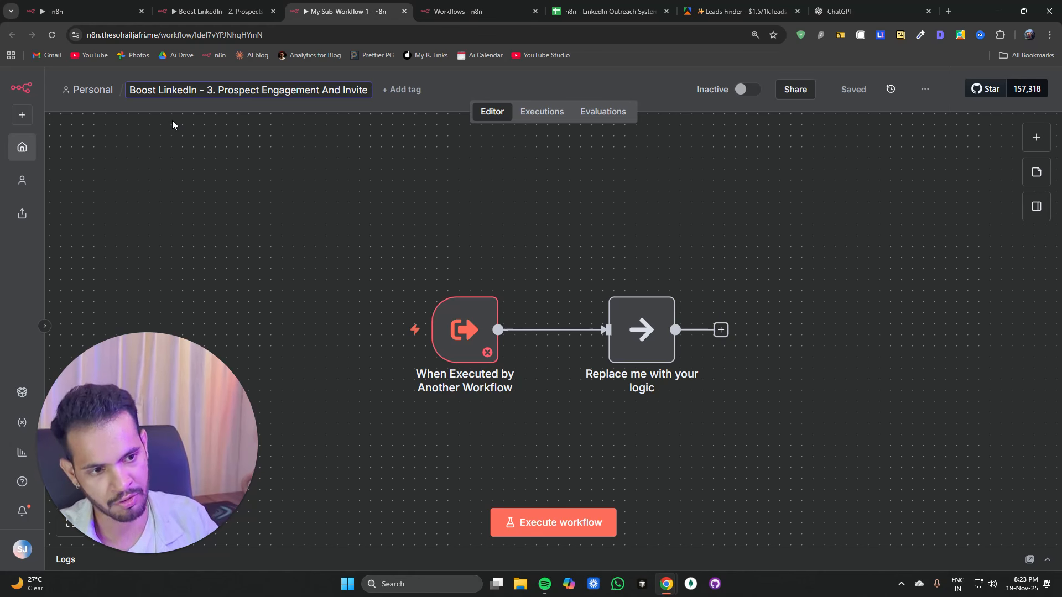
{"action": "left_click", "coordinate": [375, 252]}
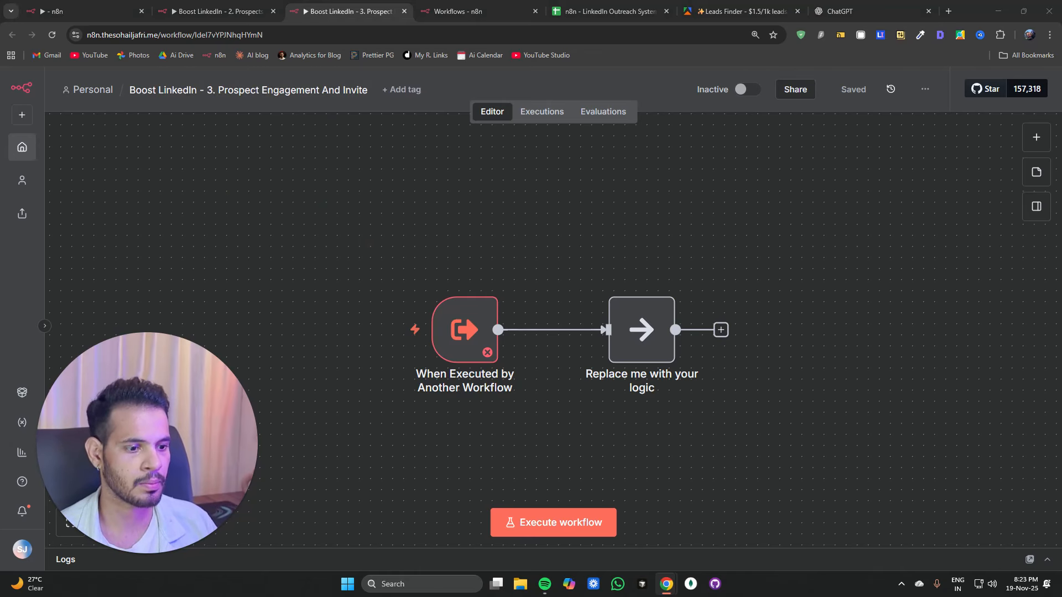
Step: Add a String input field named linkedin to the When Executed by Another Workflow trigger's input schema
{"action": "left_click", "coordinate": [408, 213]}
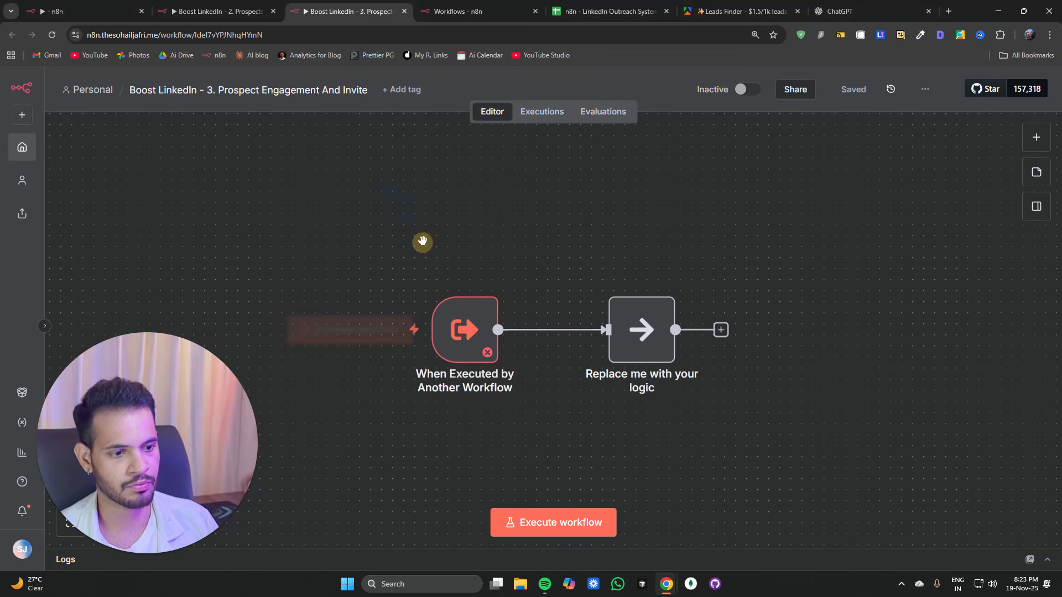
{"action": "double_click", "coordinate": [400, 277]}
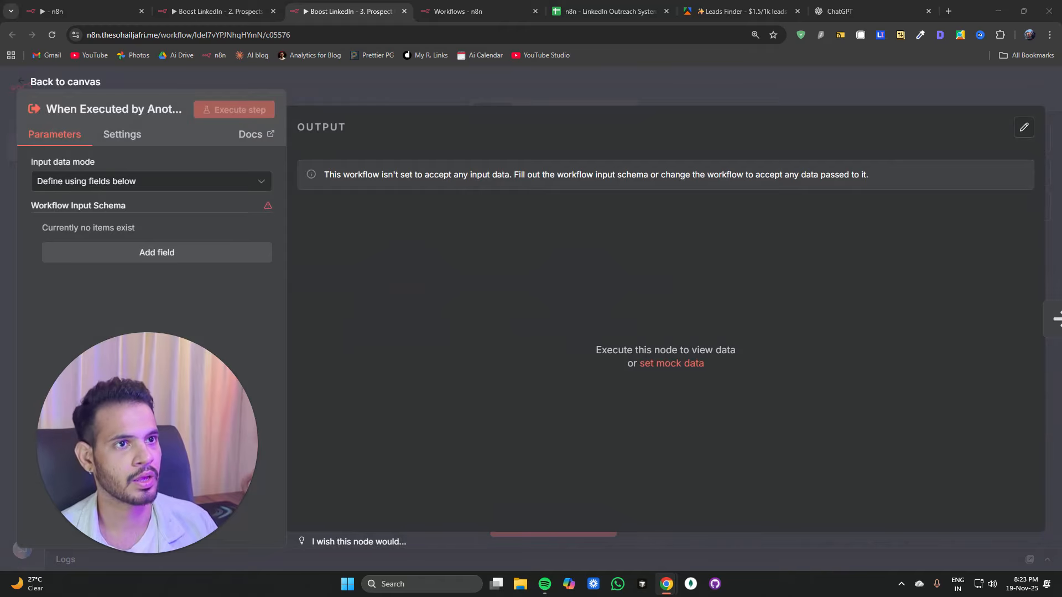
{"action": "left_click", "coordinate": [94, 257]}
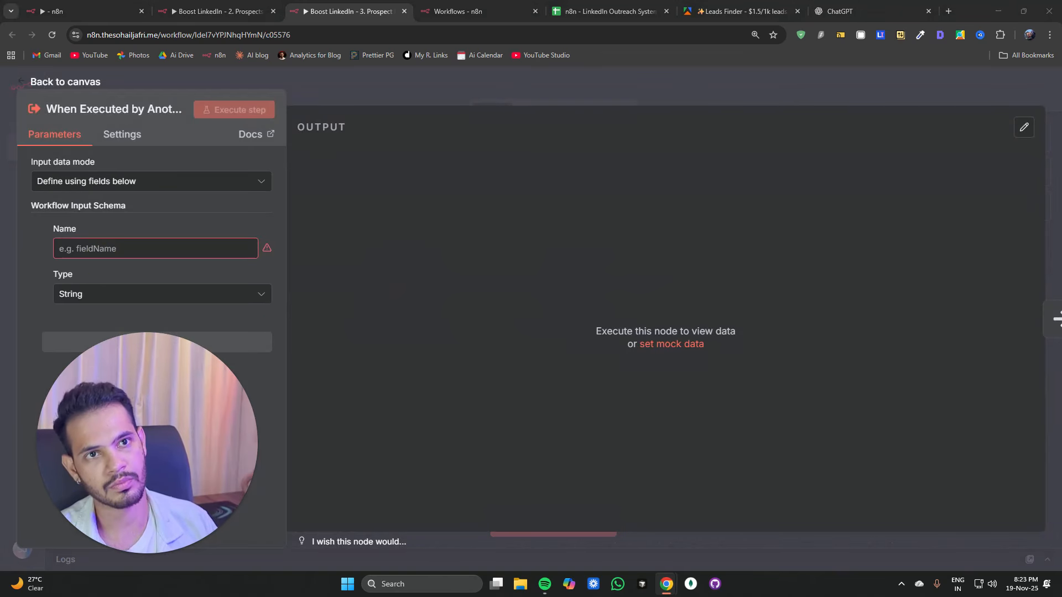
{"action": "left_click", "coordinate": [104, 250]}
{"action": "type", "text": "linkedin"}
{"action": "left_click", "coordinate": [106, 294]}
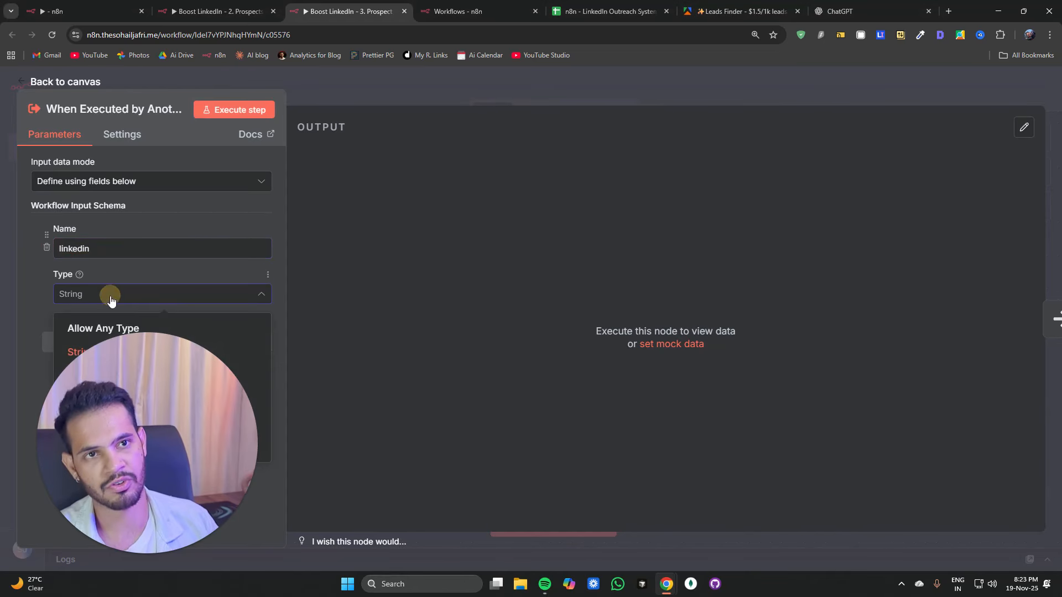
{"action": "left_click", "coordinate": [92, 293]}
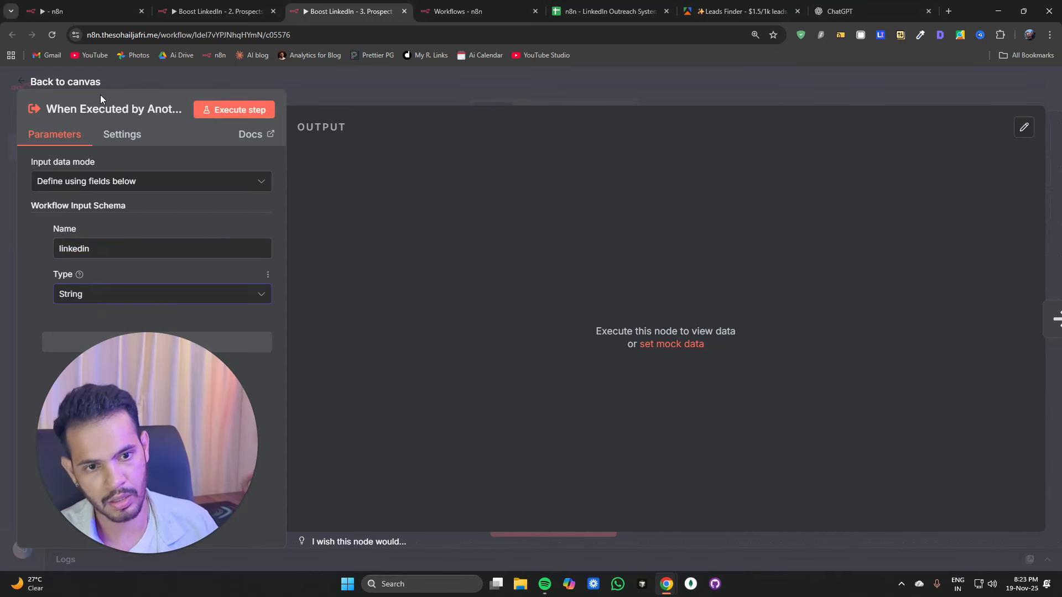
Step: Execute the trigger step and copy the company_linkedin URL of the first prospect row in the sheet
{"action": "left_click", "coordinate": [210, 111]}
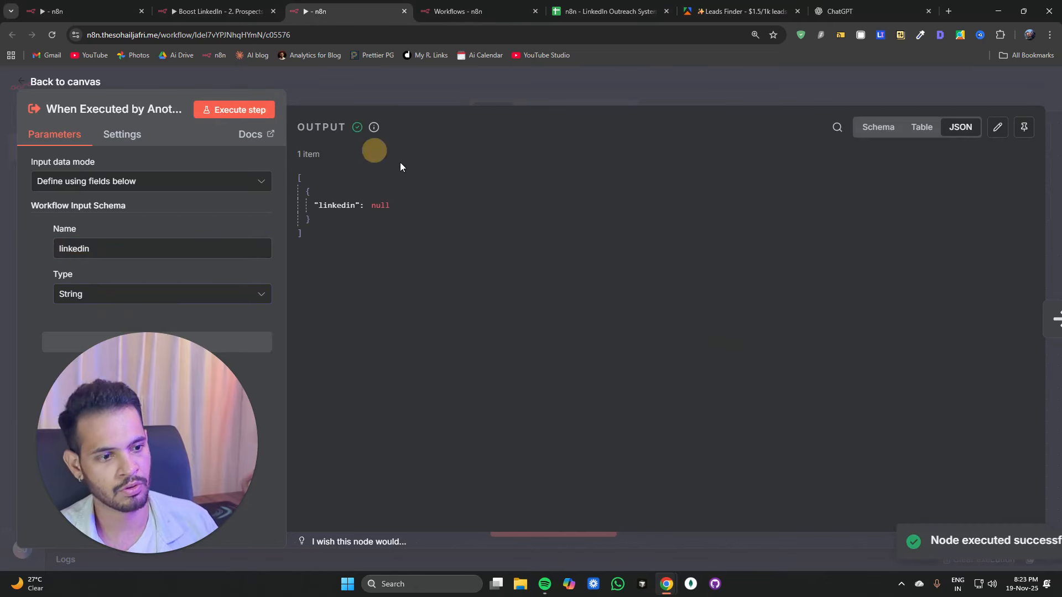
{"action": "left_click", "coordinate": [997, 128]}
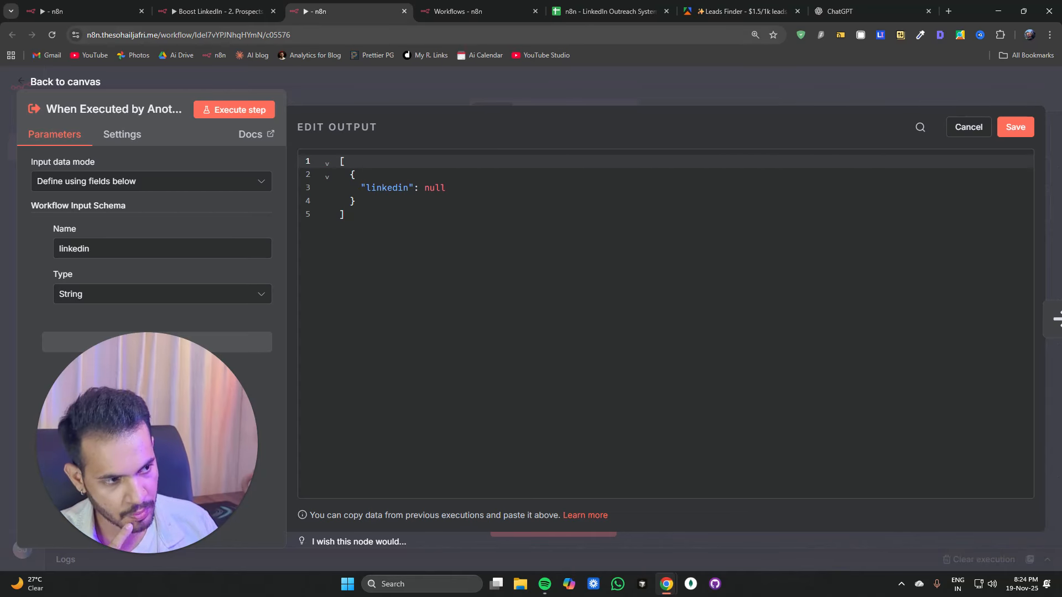
{"action": "left_click", "coordinate": [616, 12]}
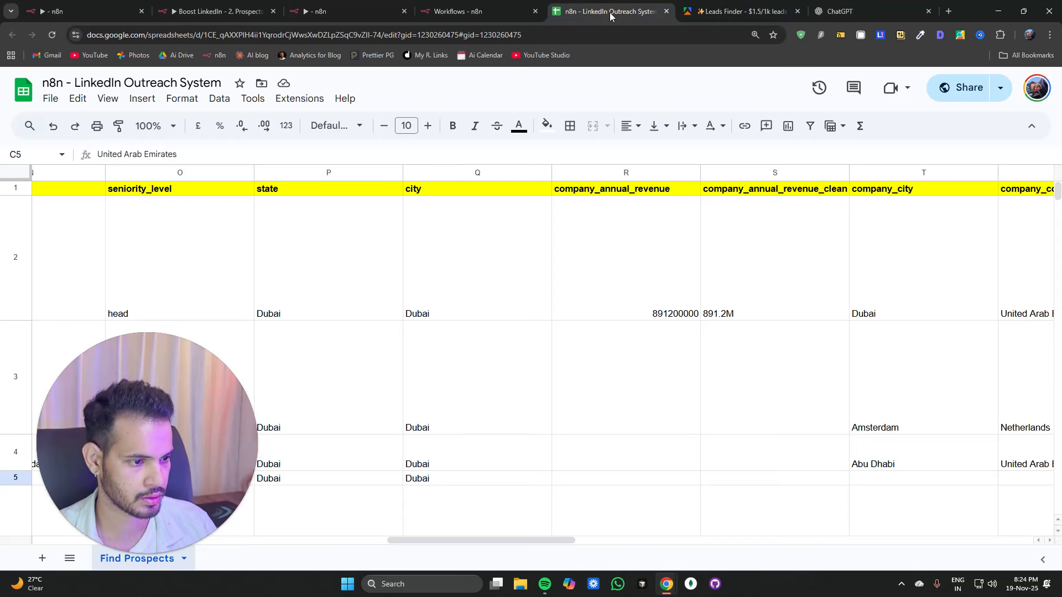
{"action": "left_click_drag", "start_coordinate": [427, 540], "coordinate": [615, 540]}
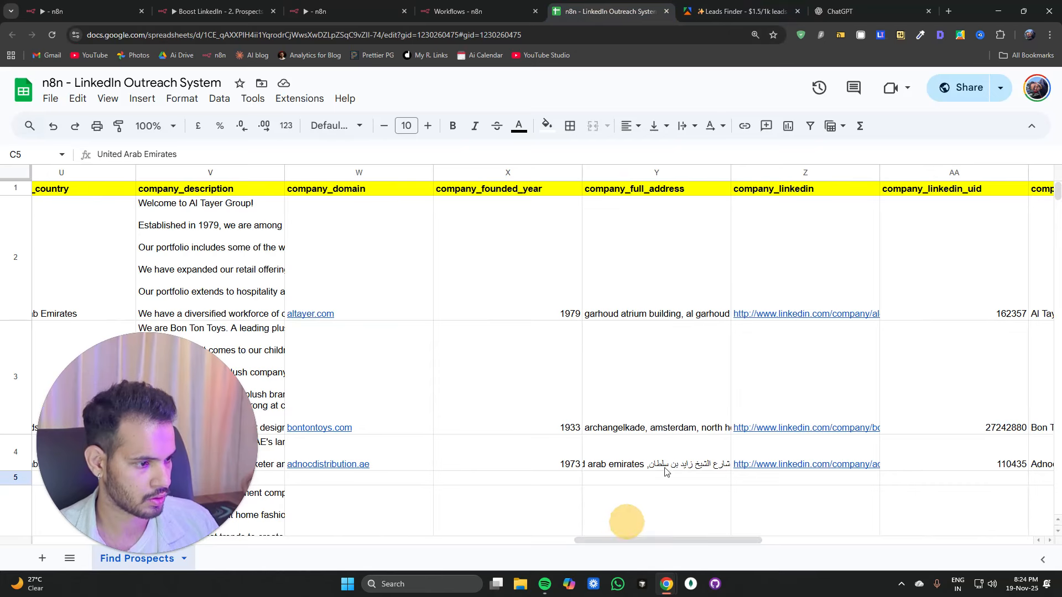
{"action": "left_click", "coordinate": [786, 314]}
{"action": "double_click", "coordinate": [787, 315]}
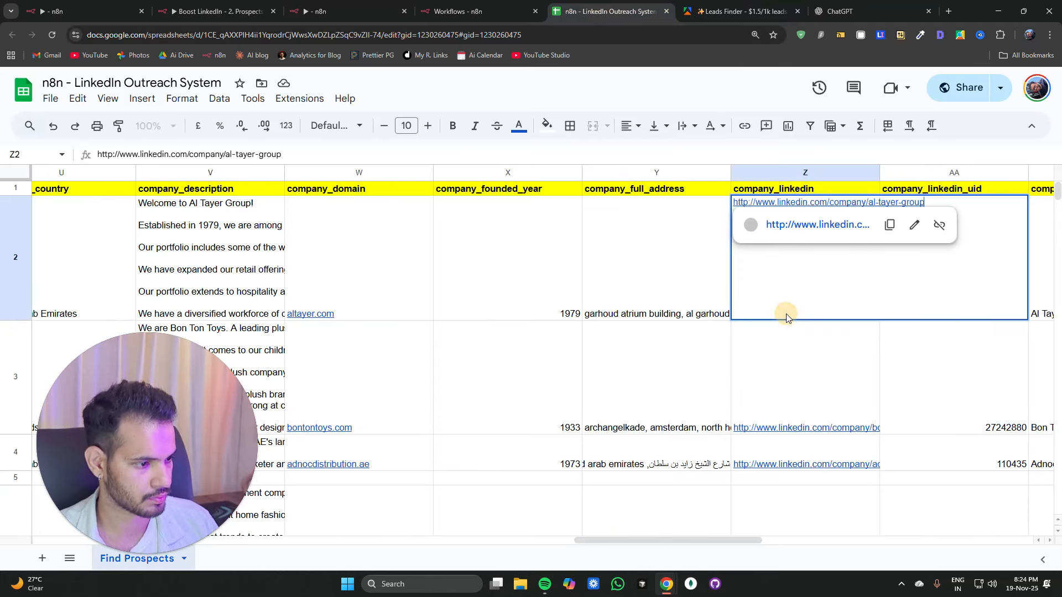
{"action": "key", "text": "ctrl+a"}
{"action": "key", "text": "ctrl+c"}
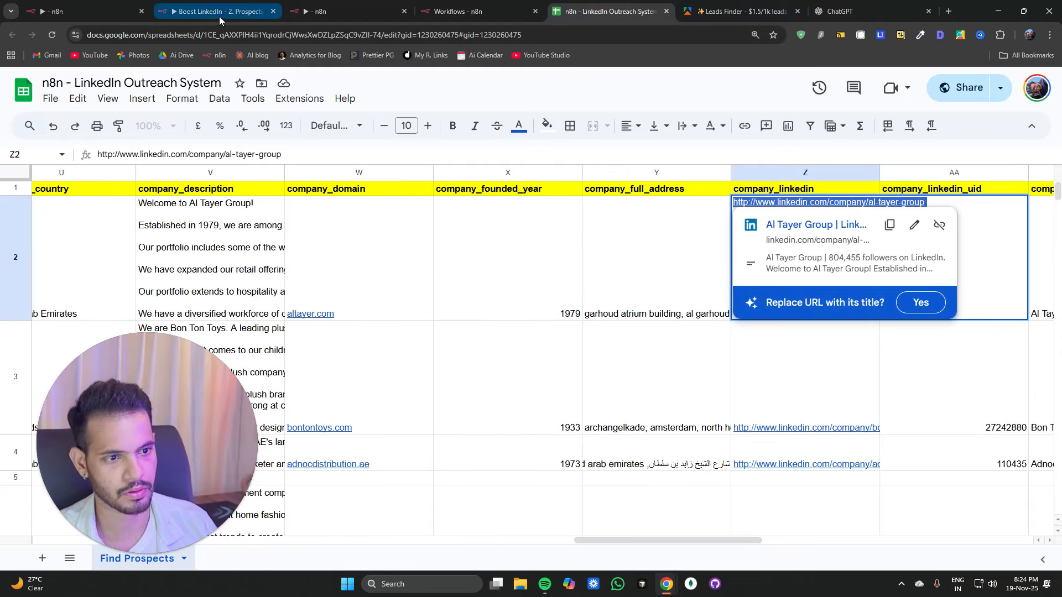
{"action": "left_click", "coordinate": [219, 12]}
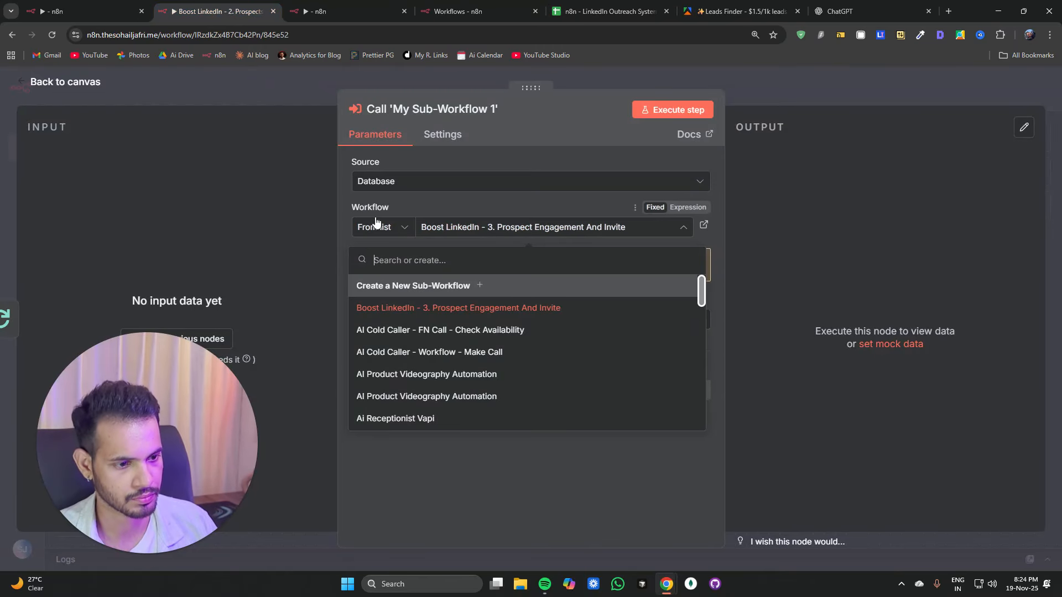
{"action": "left_click", "coordinate": [325, 10]}
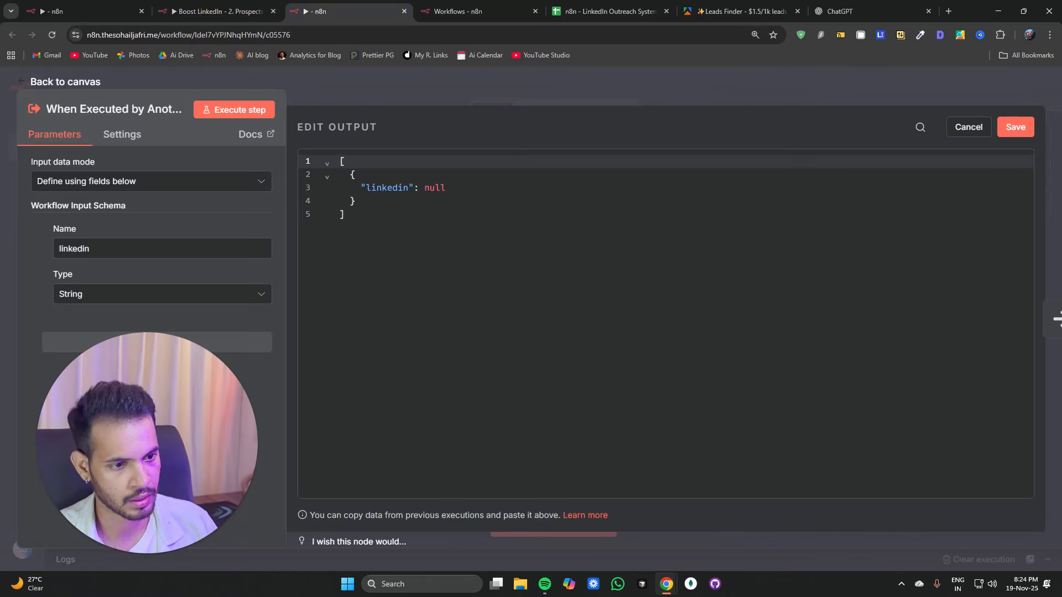
{"action": "double_click", "coordinate": [430, 189]}
{"action": "type", "text": "\""}
{"action": "key", "text": "ctrl+v"}
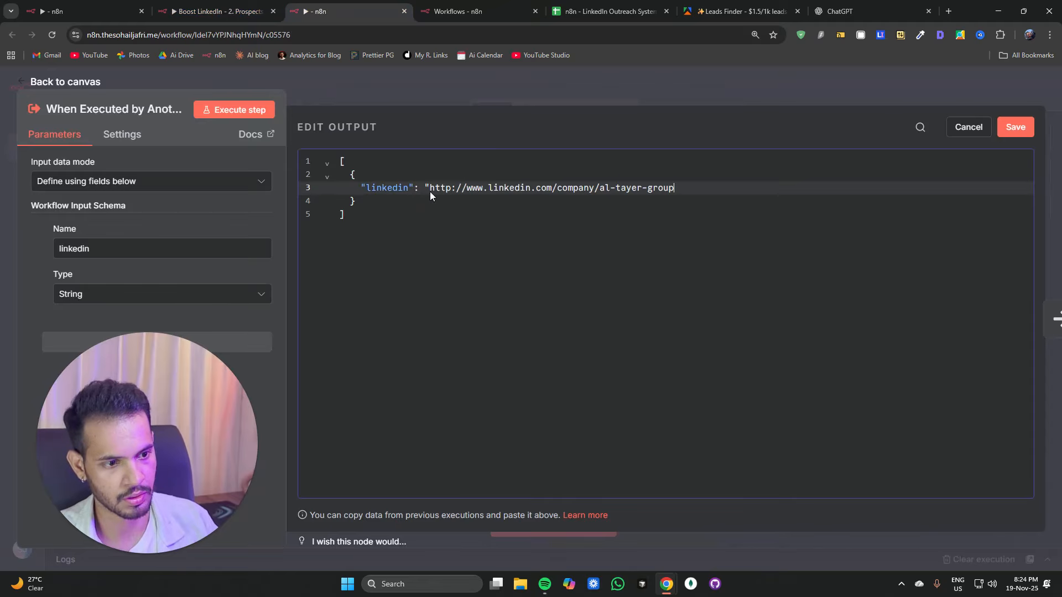
{"action": "type", "text": "\""}
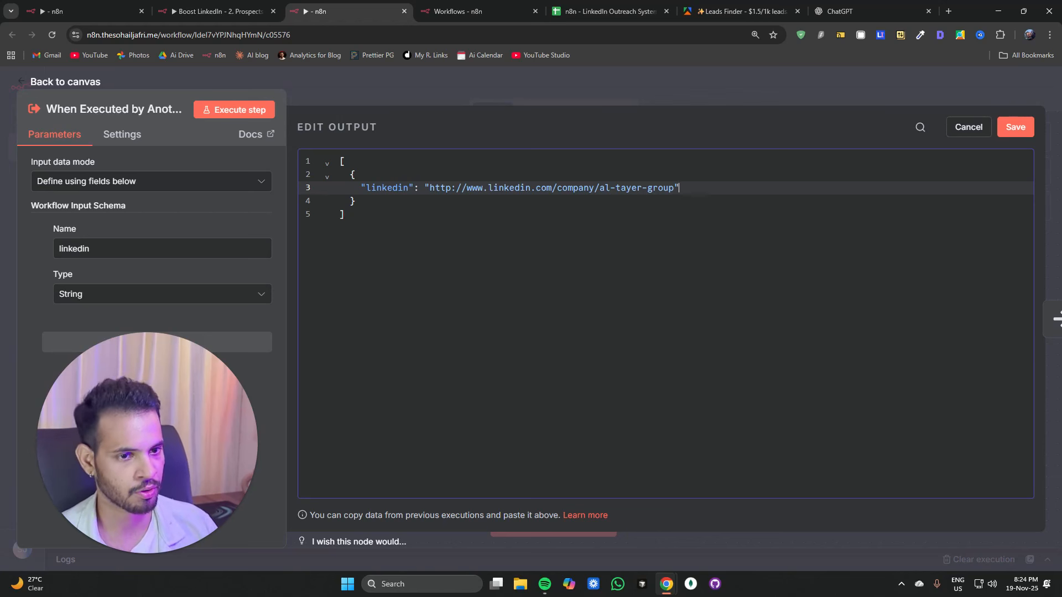
{"action": "left_click", "coordinate": [1009, 132]}
{"action": "left_click", "coordinate": [366, 85]}
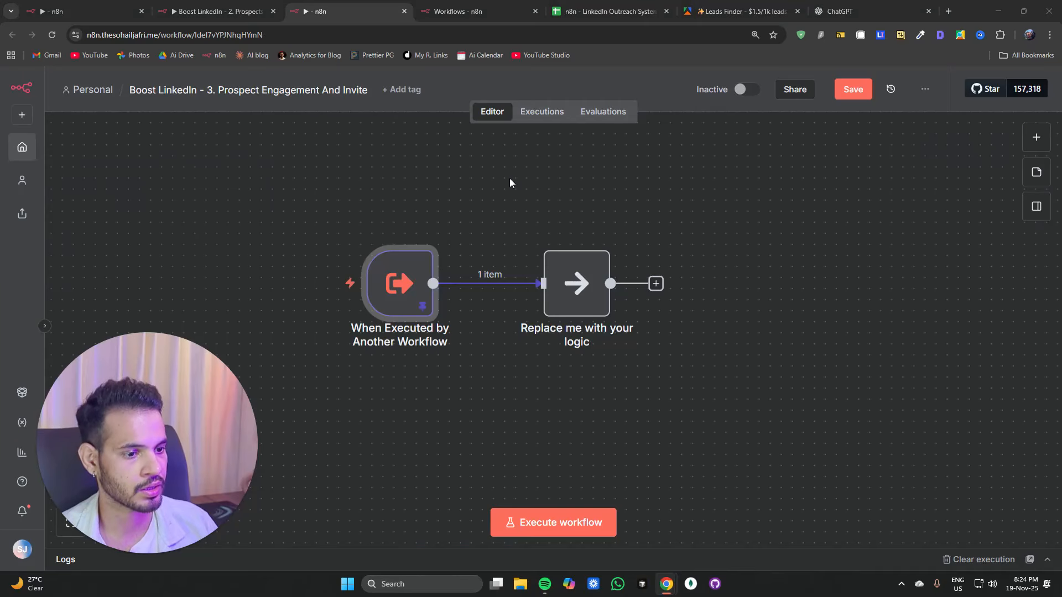
{"action": "mouse_move", "coordinate": [571, 254]}
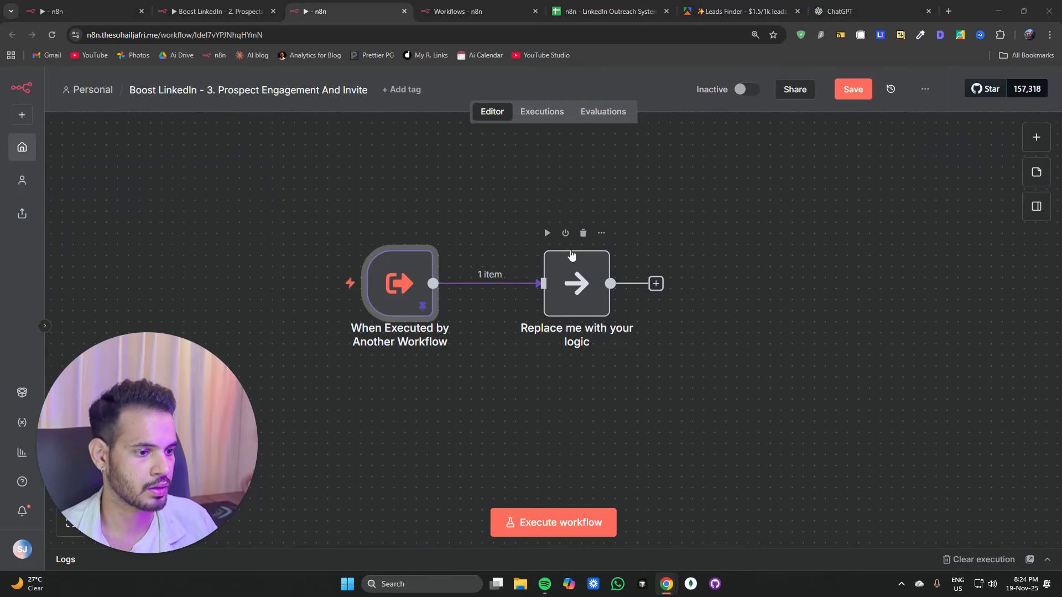
Step: Replace the placeholder node with an Edit Fields node and add a String field named account_id
{"action": "left_click", "coordinate": [582, 232]}
{"action": "left_click", "coordinate": [502, 284]}
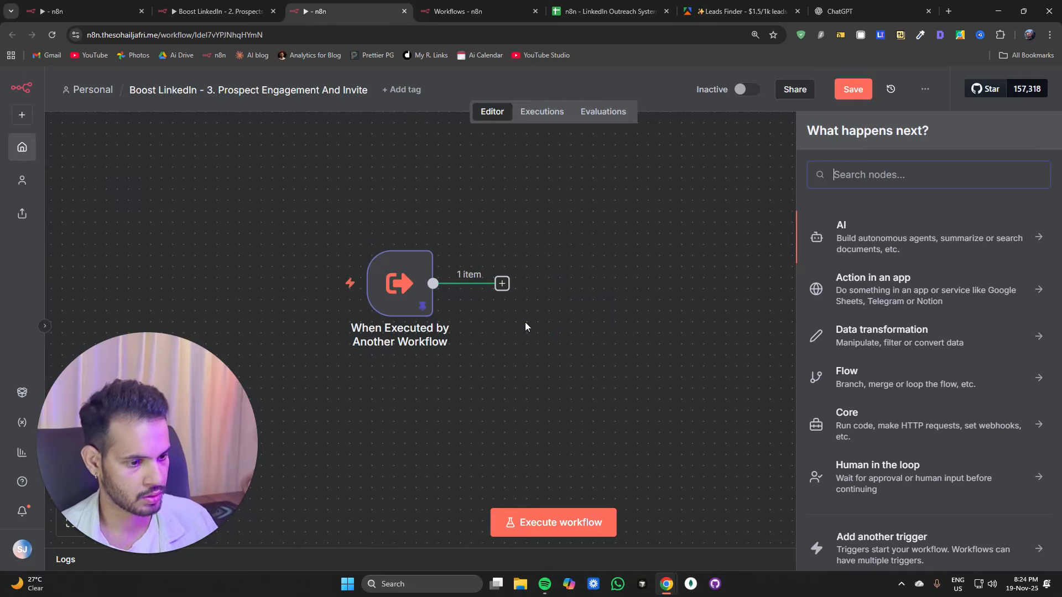
{"action": "type", "text": "edit"}
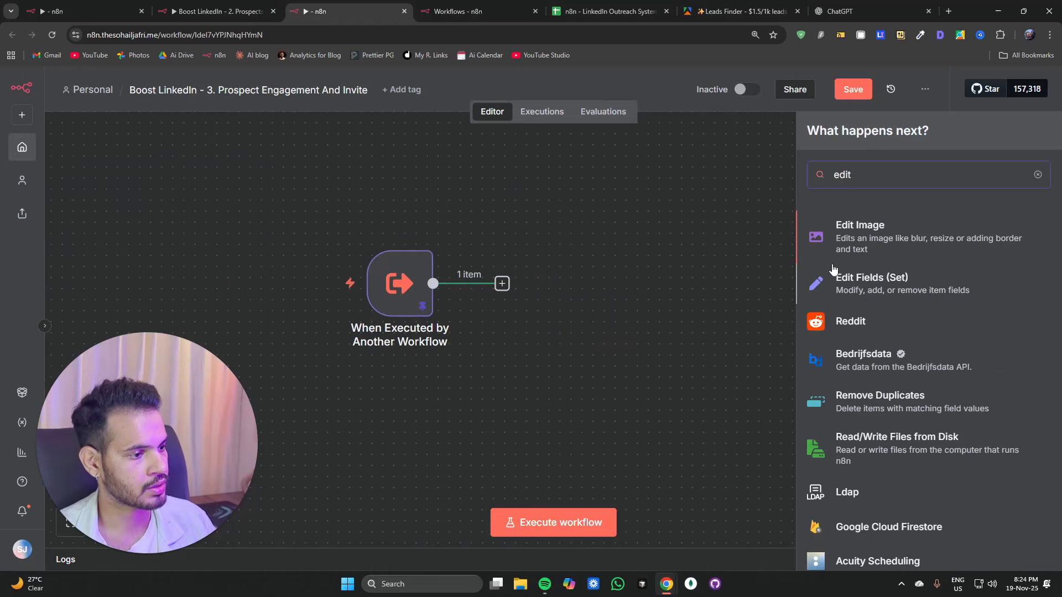
{"action": "left_click", "coordinate": [840, 279]}
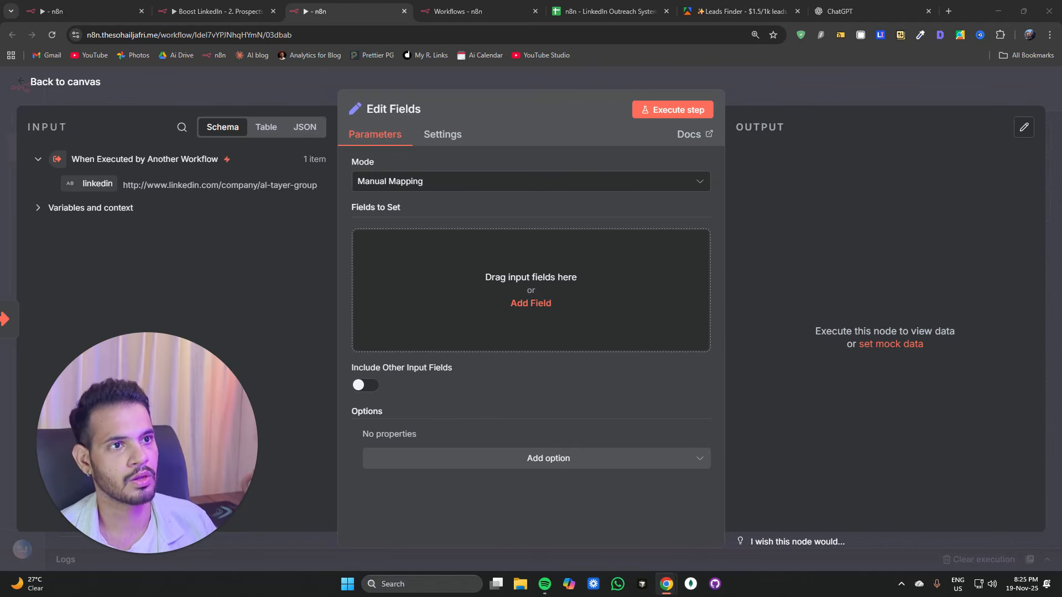
{"action": "left_click", "coordinate": [532, 302]}
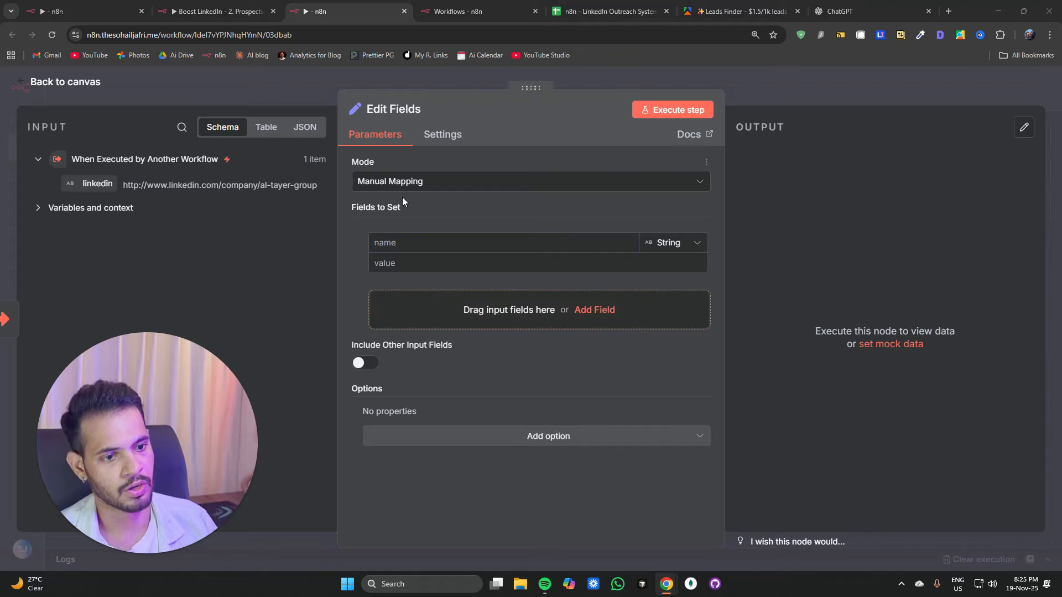
{"action": "type", "text": "account_id"}
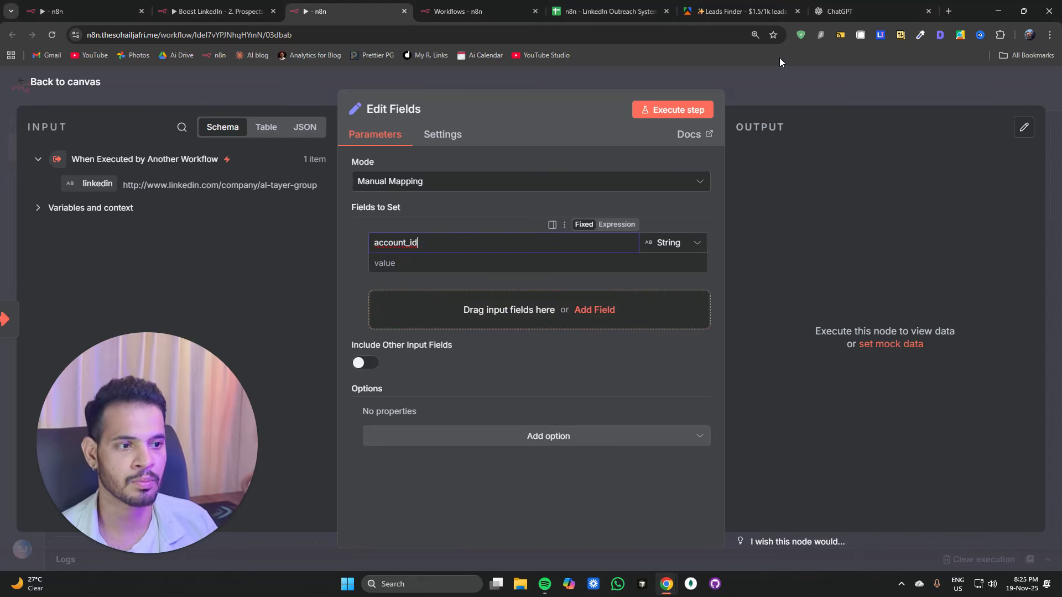
Step: Open unipile.com in a new tab and log in to the dashboard with the saved email and password
{"action": "left_click", "coordinate": [952, 10]}
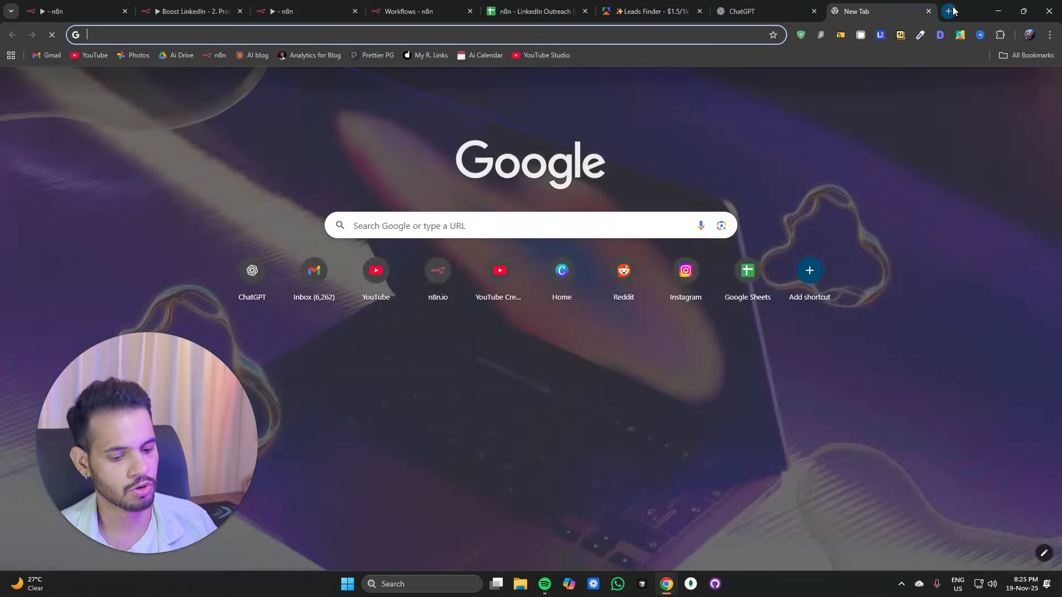
{"action": "type", "text": "unipile.com"}
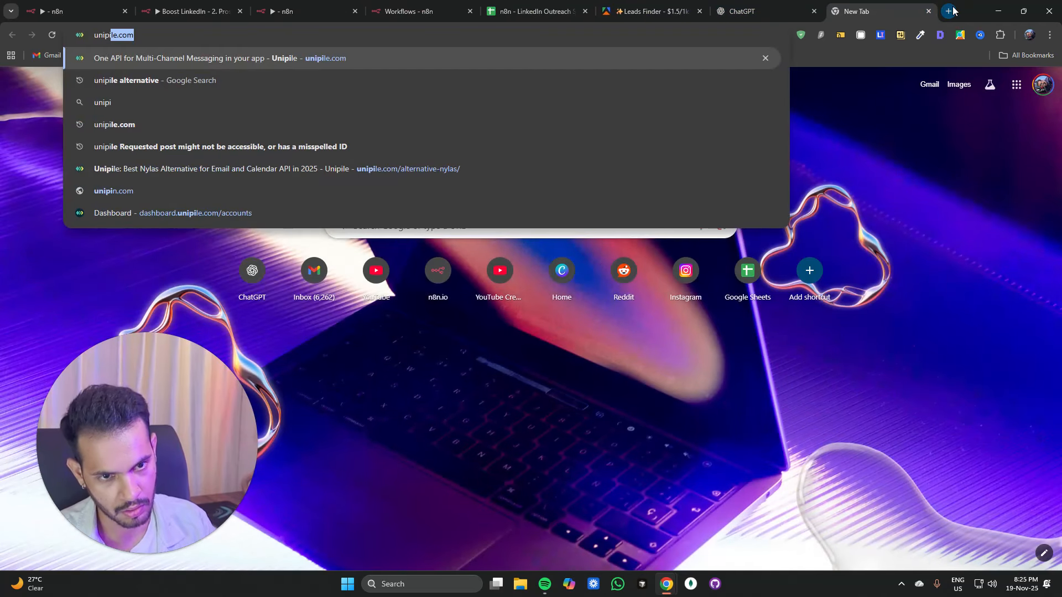
{"action": "key", "text": "Return"}
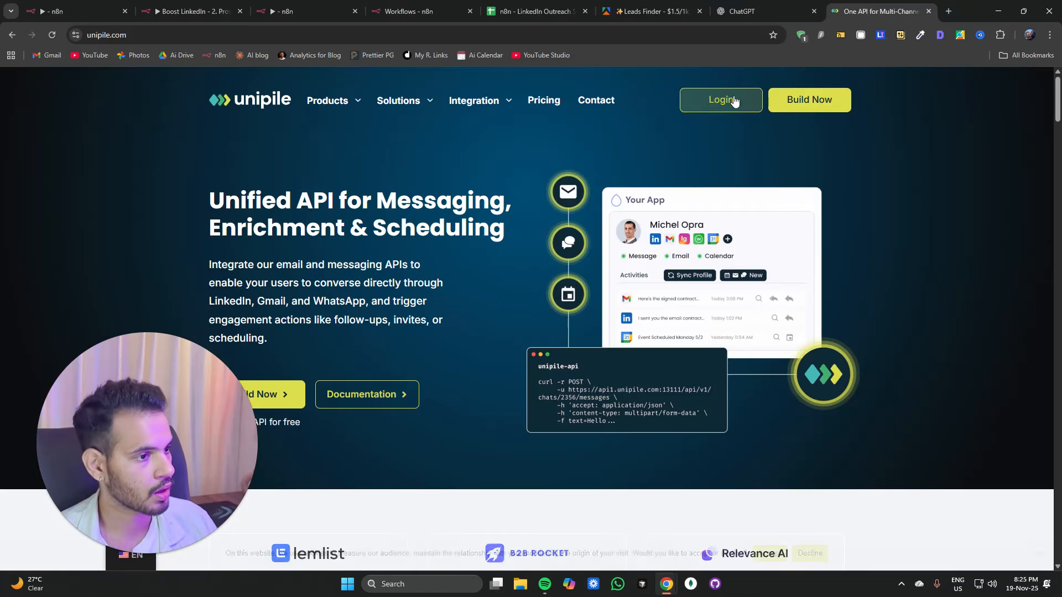
{"action": "left_click", "coordinate": [733, 111]}
{"action": "left_click", "coordinate": [474, 316]}
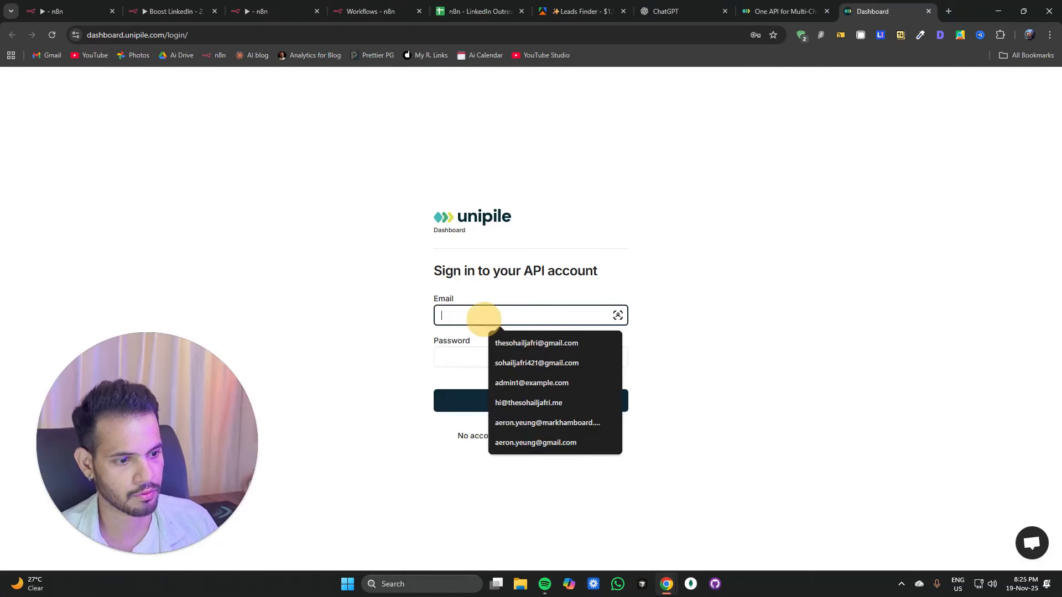
{"action": "left_click", "coordinate": [517, 345]}
{"action": "left_click", "coordinate": [514, 401]}
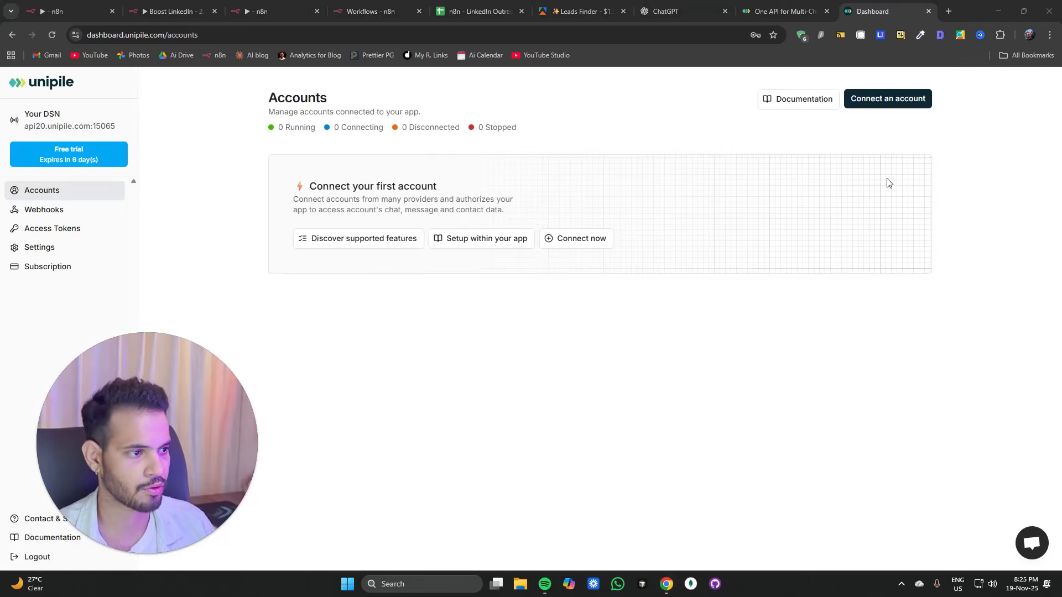
Step: Connect a LinkedIn account in the Unipile dashboard by signing in with the LinkedIn email and password, then close the confirmation
{"action": "left_click", "coordinate": [884, 104]}
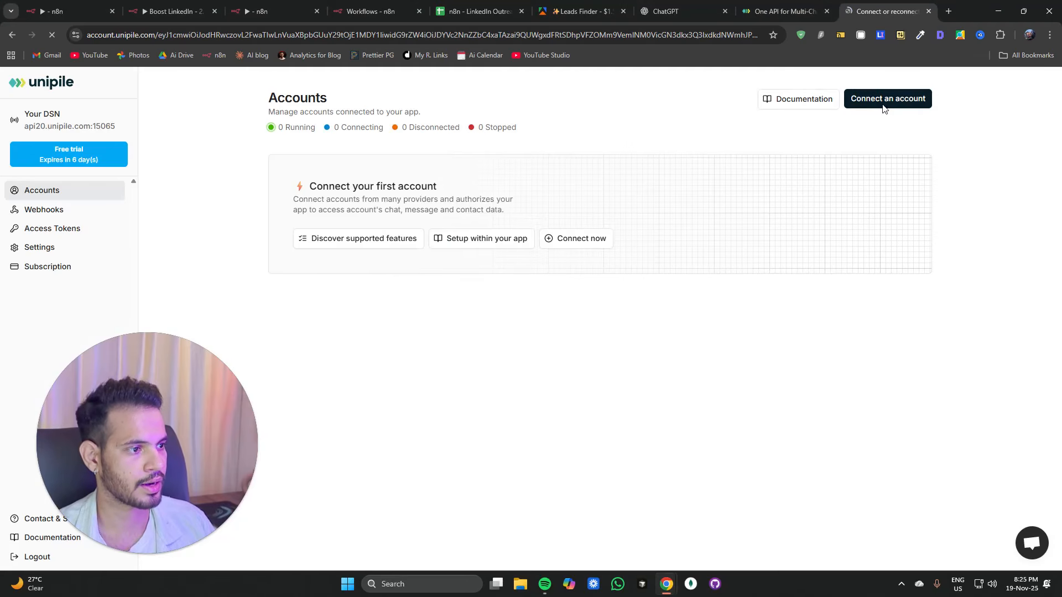
{"action": "left_click", "coordinate": [568, 203]}
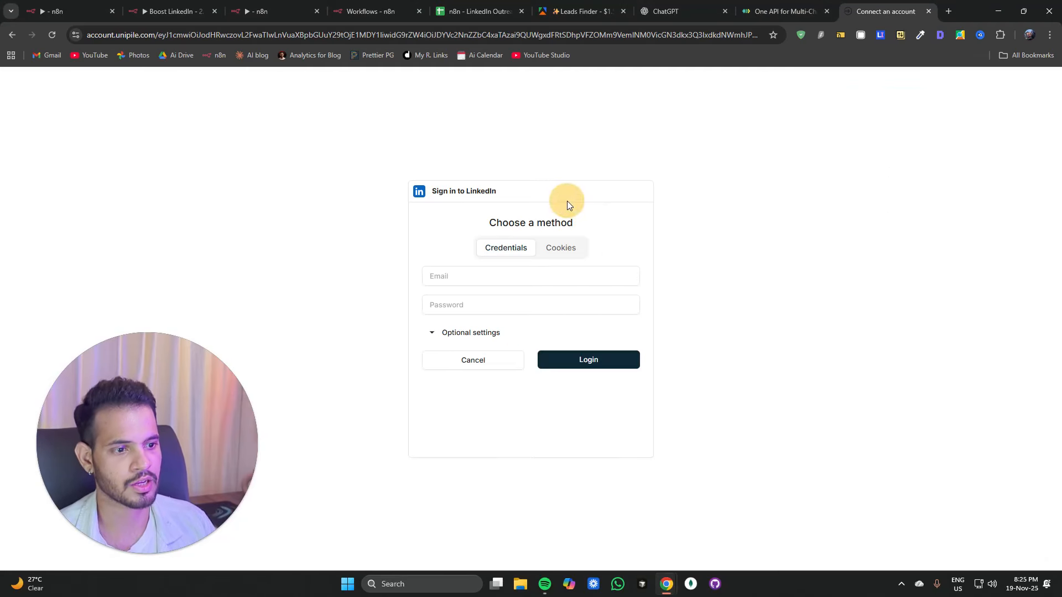
{"action": "left_click", "coordinate": [471, 305]}
{"action": "left_click", "coordinate": [471, 281]}
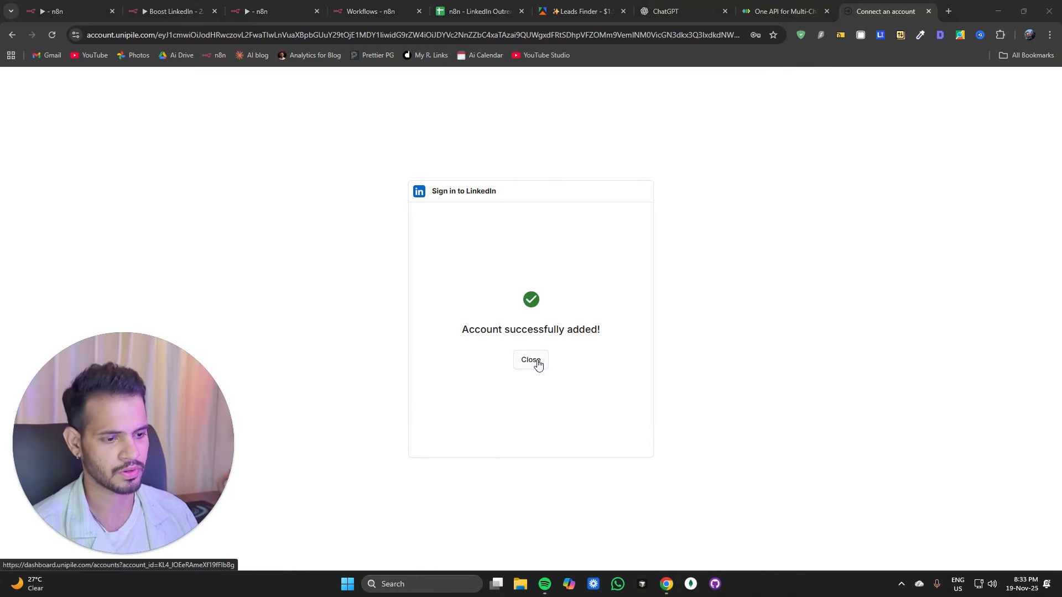
{"action": "left_click", "coordinate": [536, 360]}
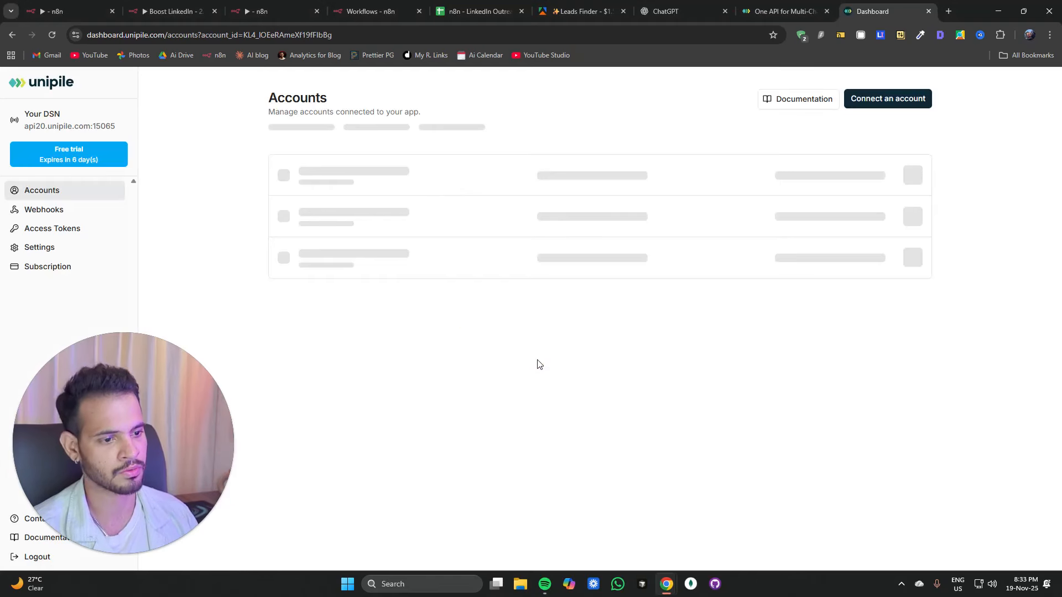
{"action": "left_click", "coordinate": [544, 319]}
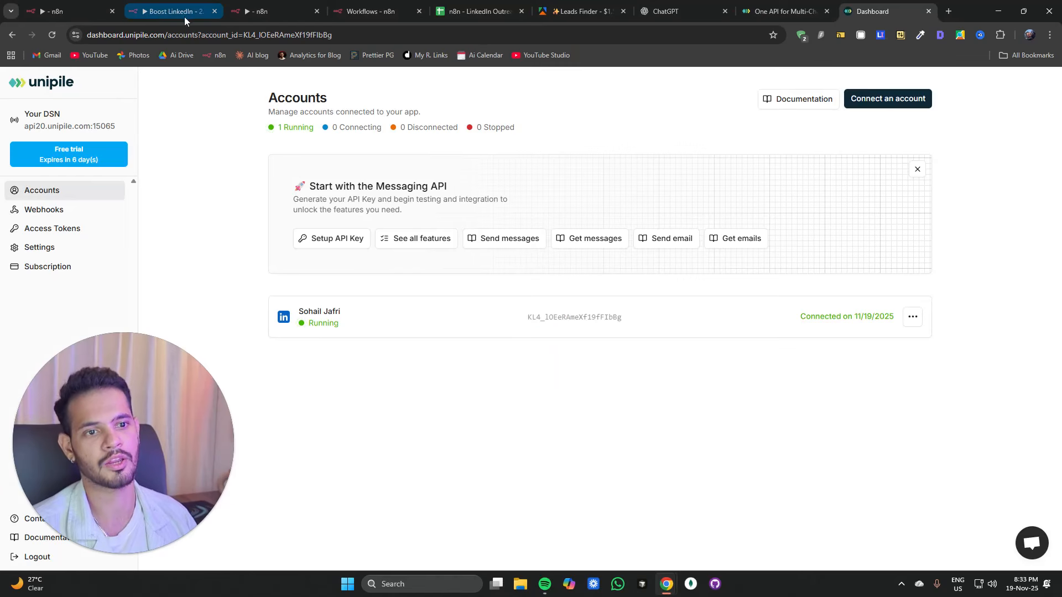
Step: Paste the connected LinkedIn account's ID as the account_id value in Edit Fields and return to the canvas
{"action": "left_click", "coordinate": [287, 14]}
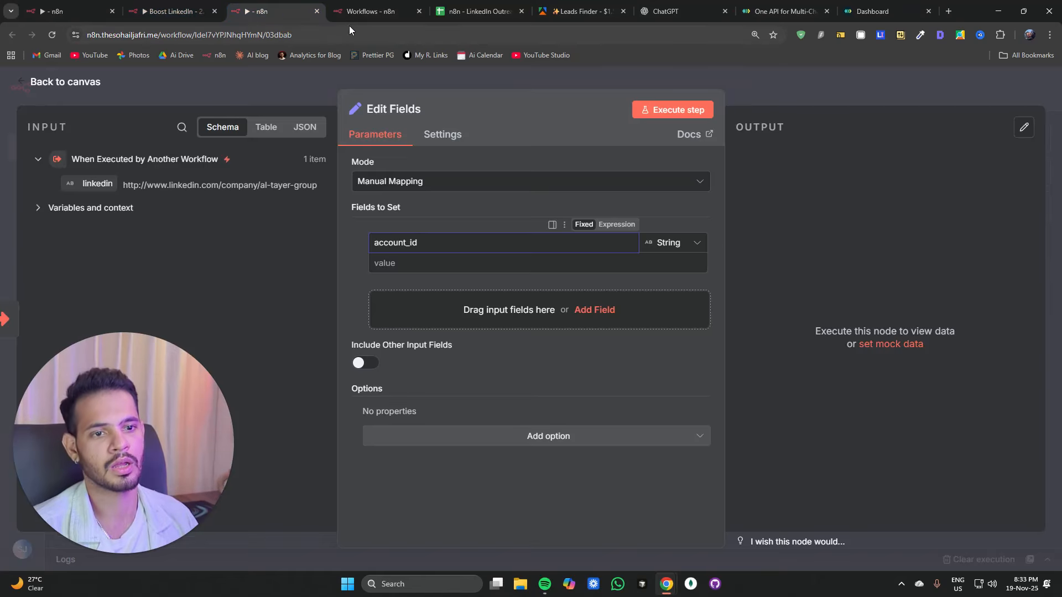
{"action": "left_click", "coordinate": [419, 263]}
{"action": "key", "text": "ctrl+v"}
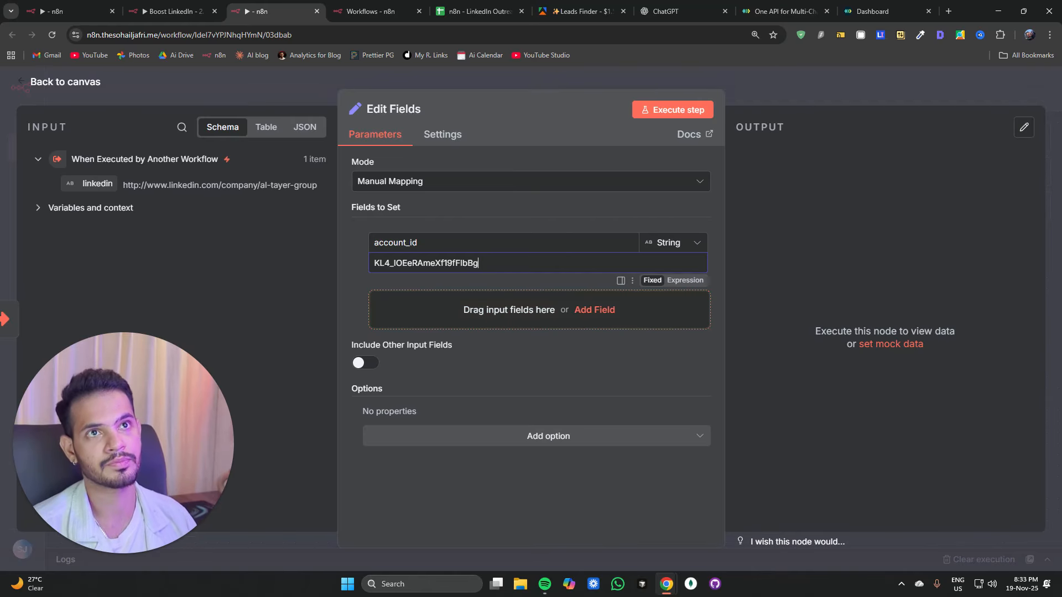
{"action": "left_click", "coordinate": [310, 91]}
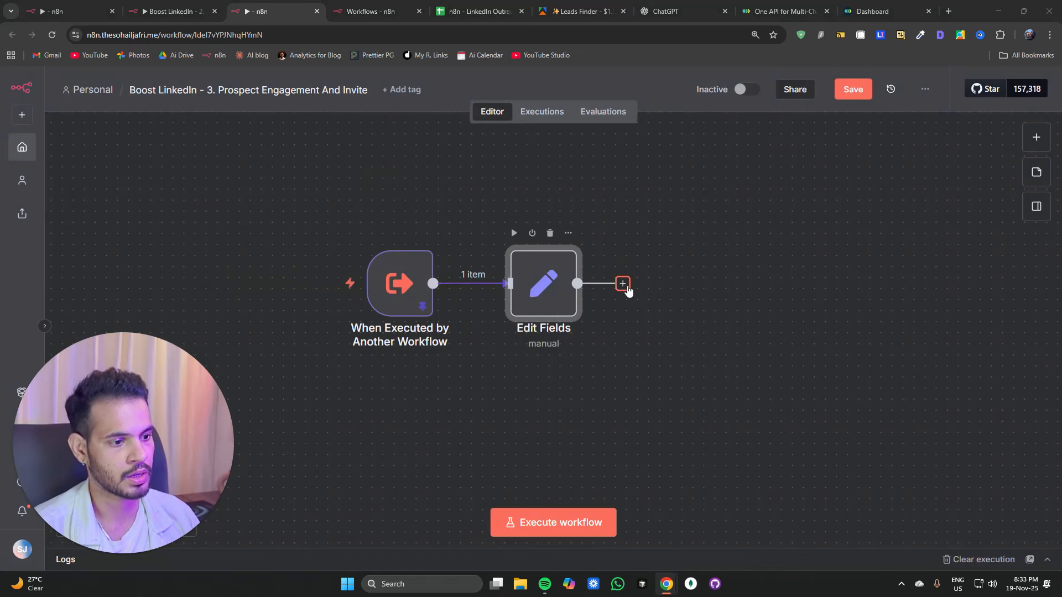
Step: Add an Apify node after Edit Fields with the Run an Actor and Get Dataset operation
{"action": "left_click", "coordinate": [622, 283]}
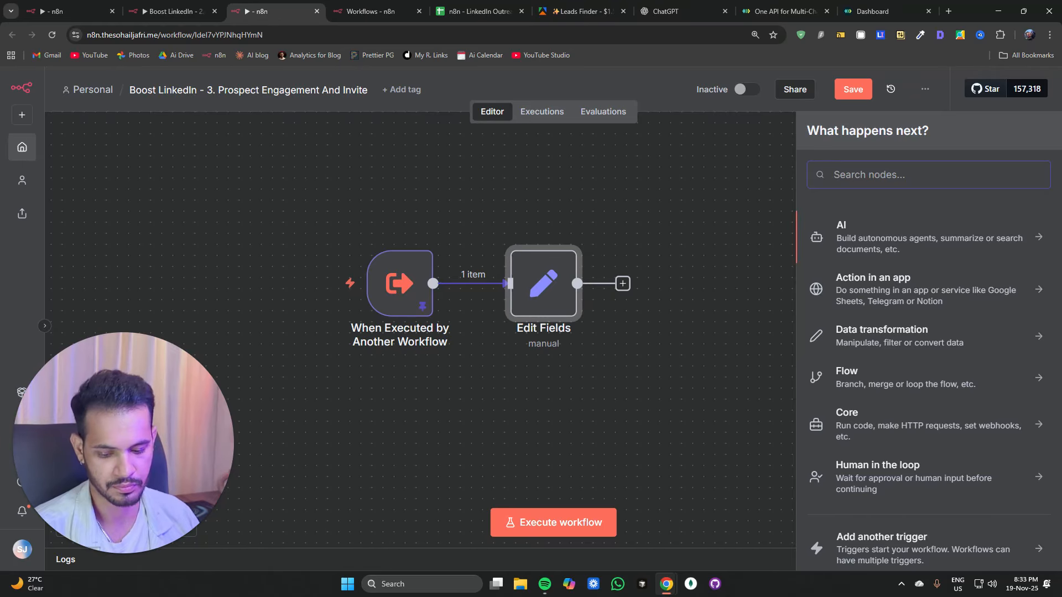
{"action": "type", "text": "a"}
{"action": "key", "text": "BackSpace"}
{"action": "type", "text": "a[p"}
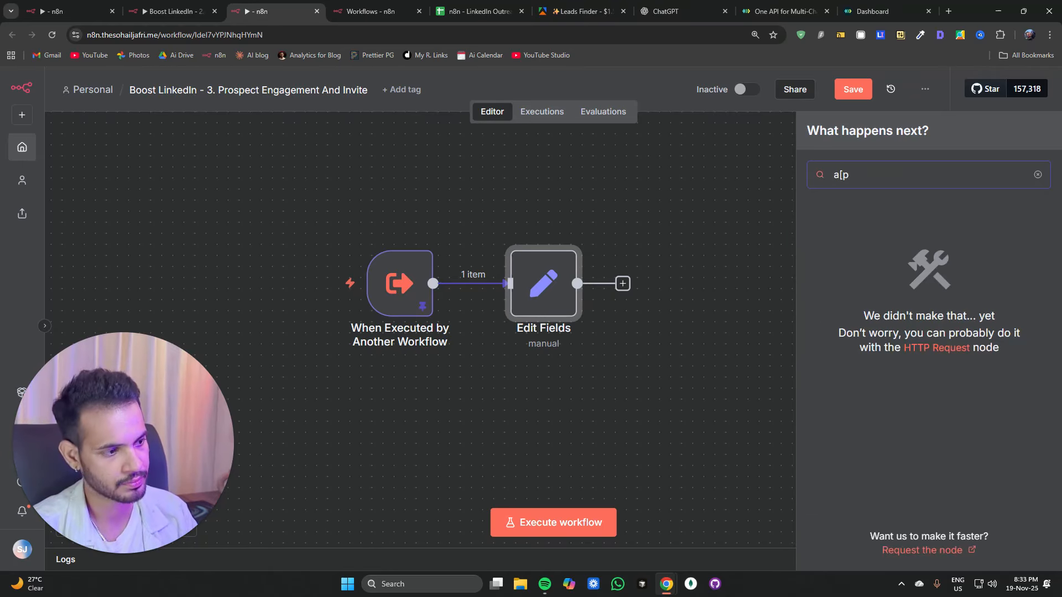
{"action": "key", "text": "BackSpace"}
{"action": "key", "text": "BackSpace"}
{"action": "type", "text": "pify"}
{"action": "key", "text": "Return"}
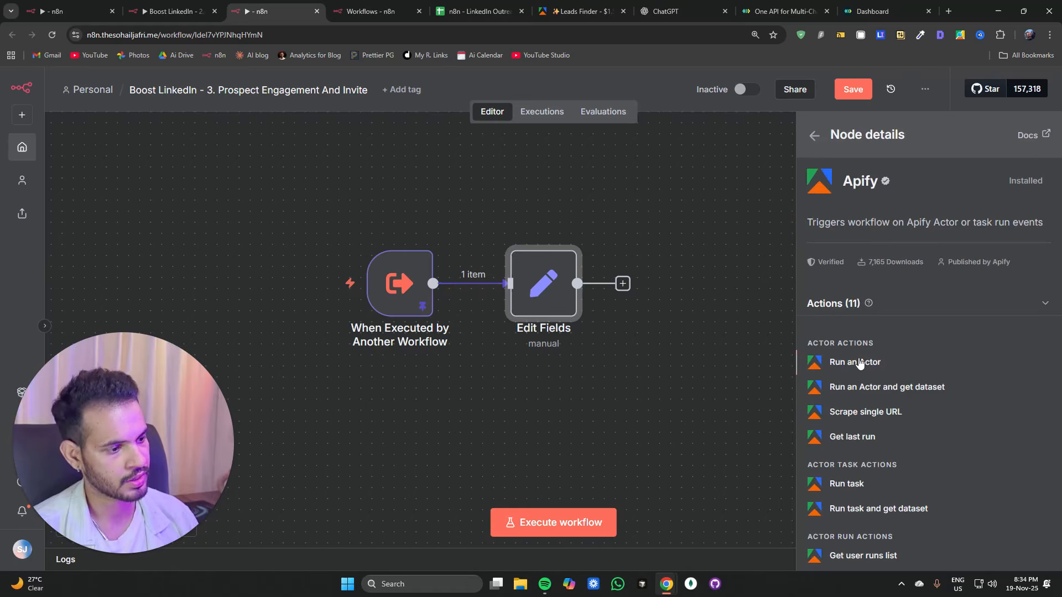
{"action": "left_click", "coordinate": [859, 363]}
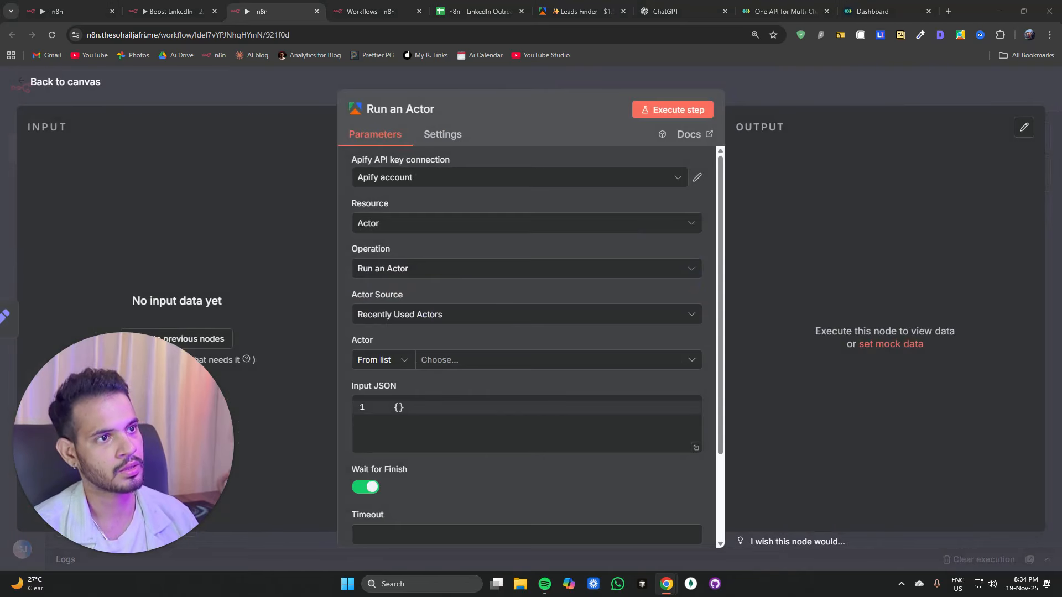
{"action": "left_click", "coordinate": [420, 269]}
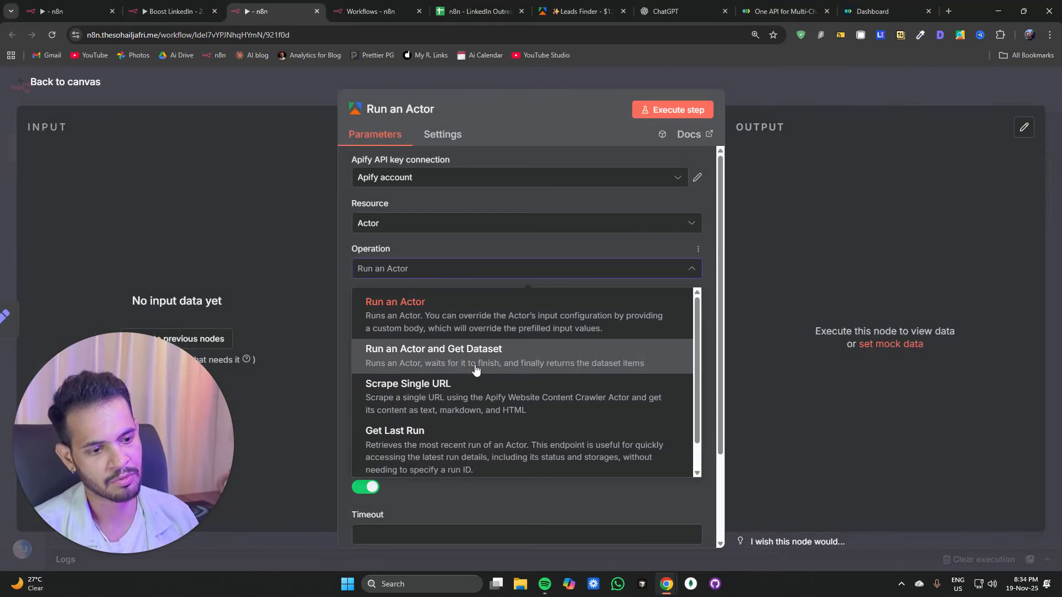
{"action": "left_click", "coordinate": [474, 361]}
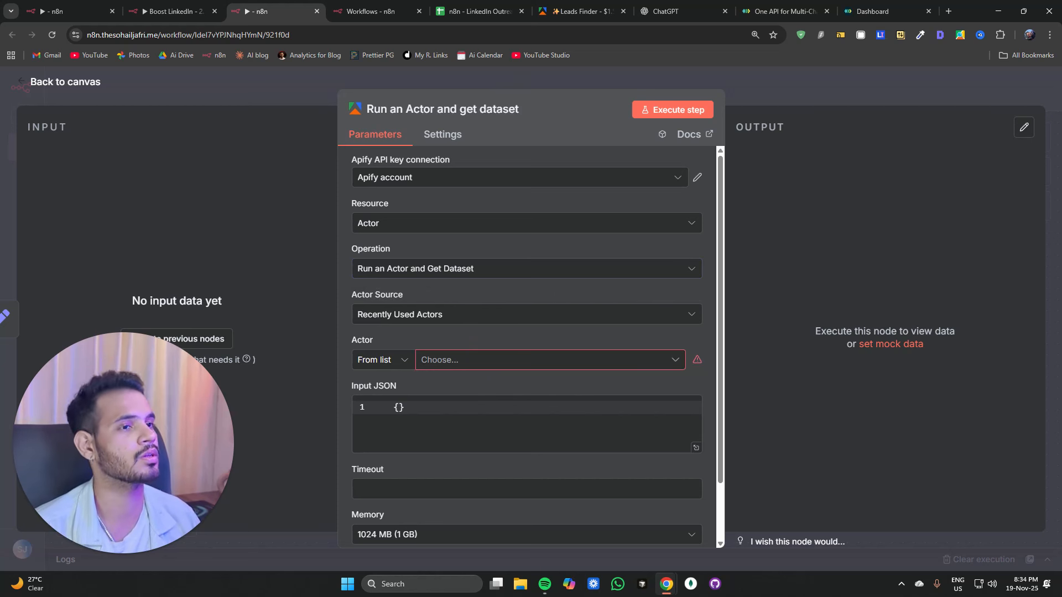
Step: Search the Apify actor list for linked profile posts
{"action": "left_click", "coordinate": [442, 360]}
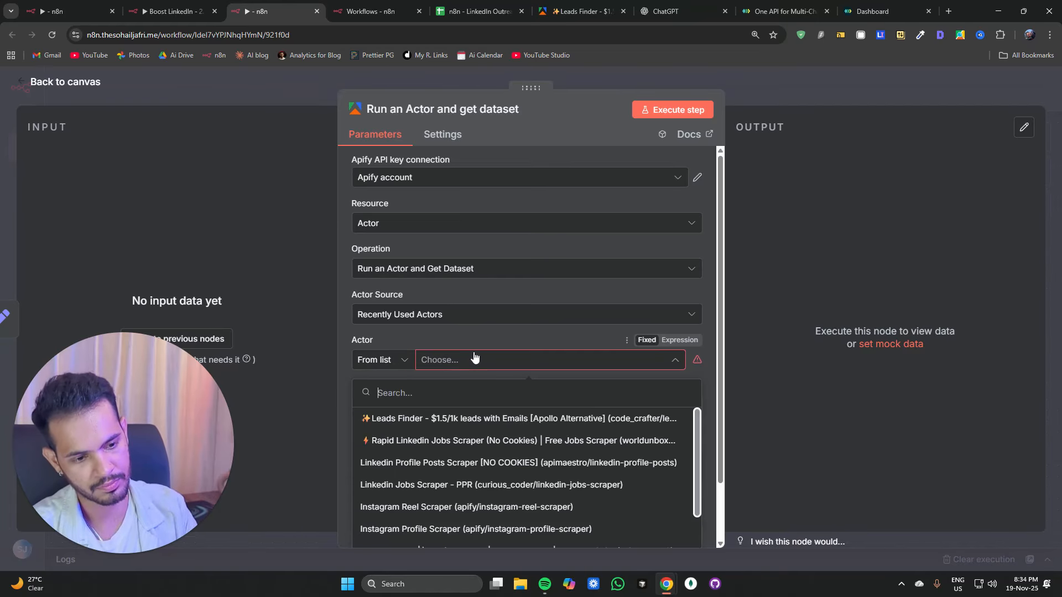
{"action": "type", "text": "linked pro"}
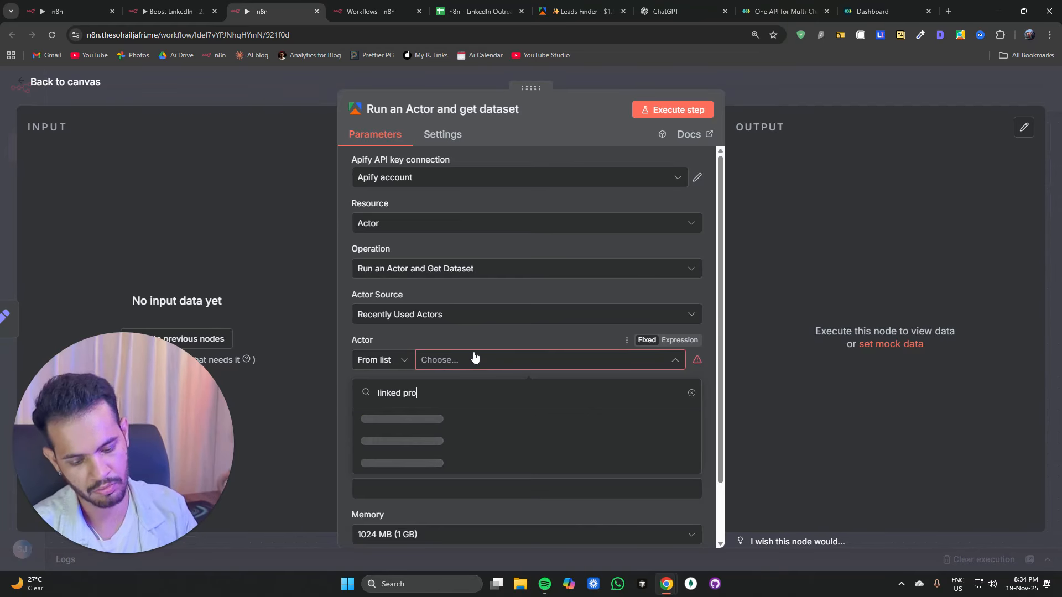
{"action": "type", "text": "file"}
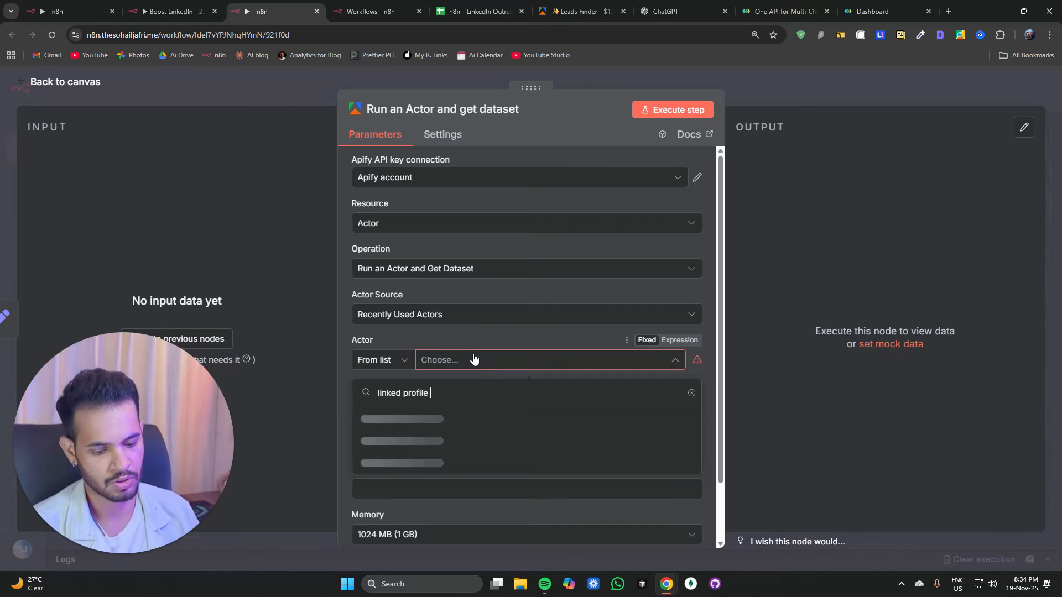
{"action": "type", "text": " posts"}
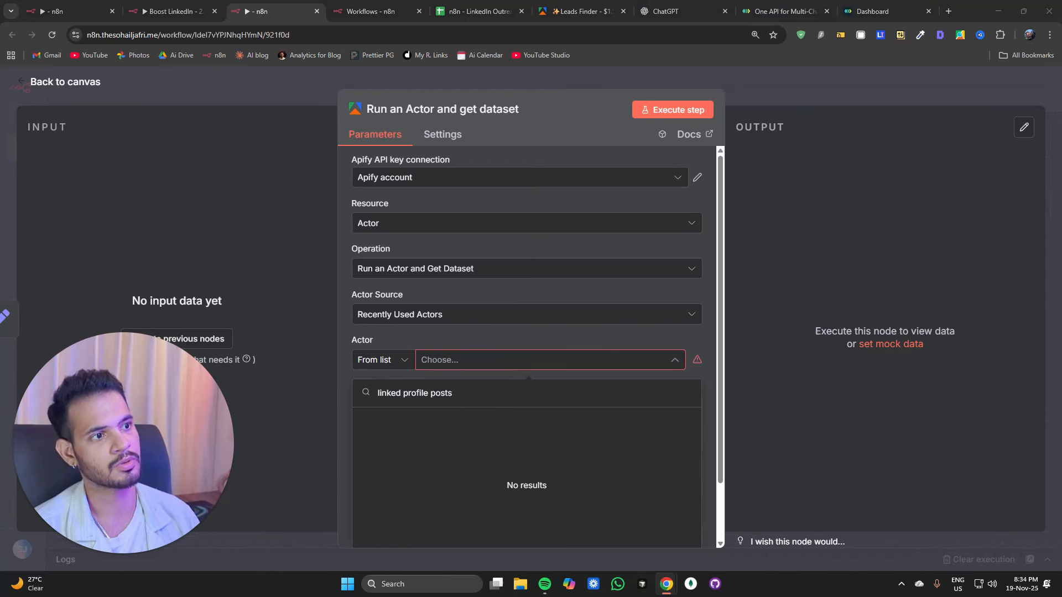
Step: Copy the LinkedIn Profile Posts Scraper actor ID from the Apify console and enter it as the Actor by ID
{"action": "mouse_move", "coordinate": [380, 11]}
{"action": "left_mouse_down"}
{"action": "mouse_move", "coordinate": [379, 31]}
{"action": "mouse_move", "coordinate": [377, 12]}
{"action": "left_mouse_up"}
{"action": "left_click", "coordinate": [220, 35]}
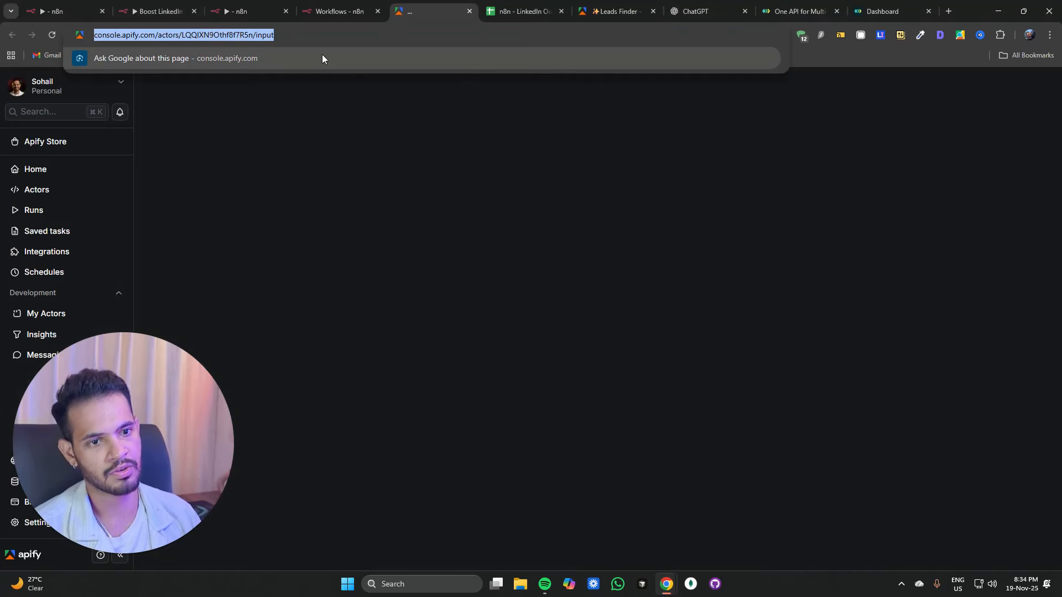
{"action": "double_click", "coordinate": [220, 35]}
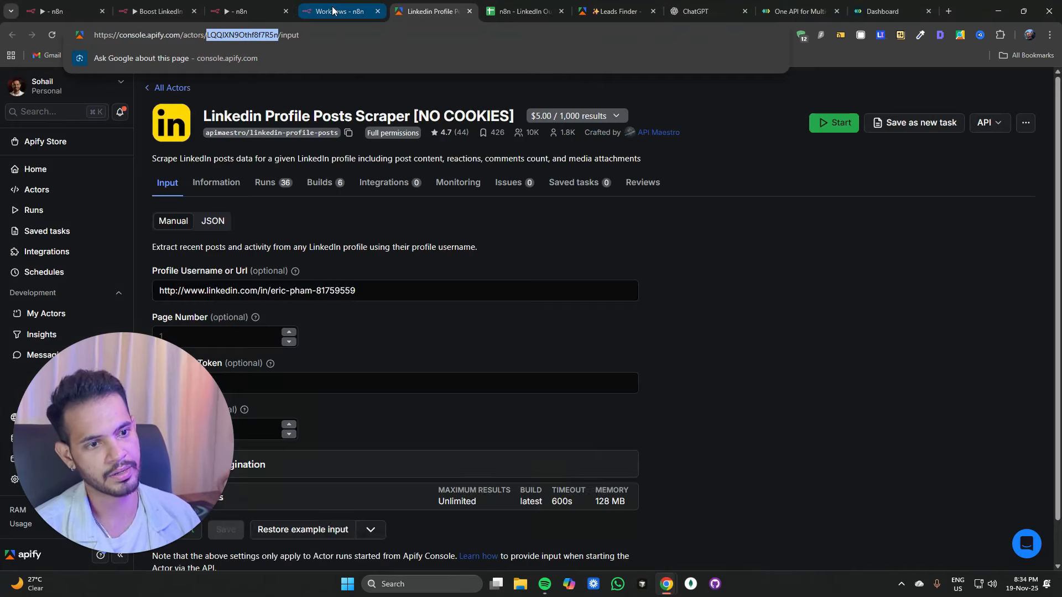
{"action": "left_click", "coordinate": [334, 10]}
{"action": "left_click", "coordinate": [252, 13]}
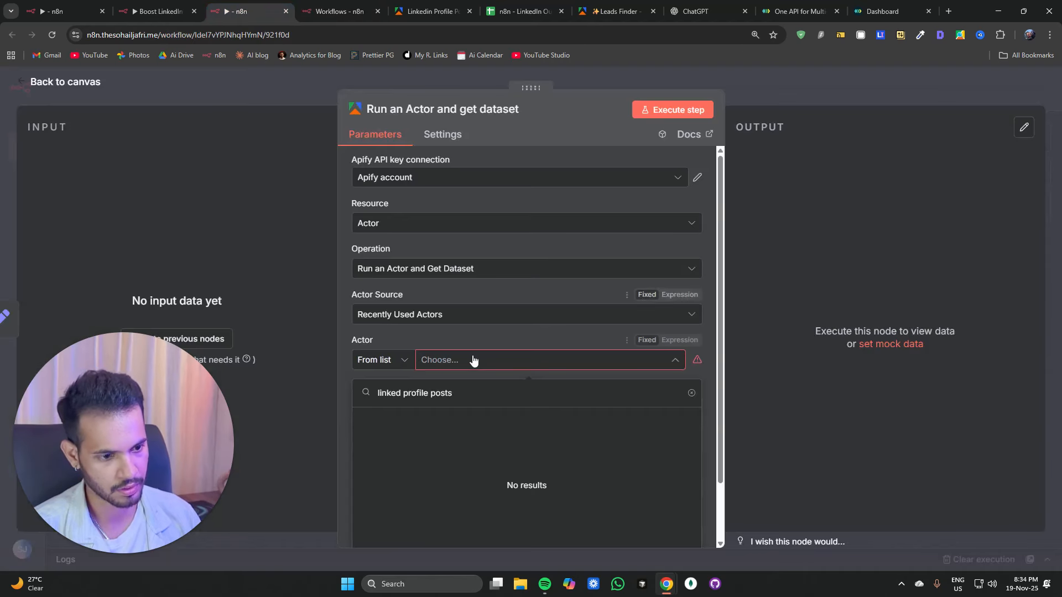
{"action": "left_click", "coordinate": [403, 360]}
{"action": "left_click", "coordinate": [390, 441]}
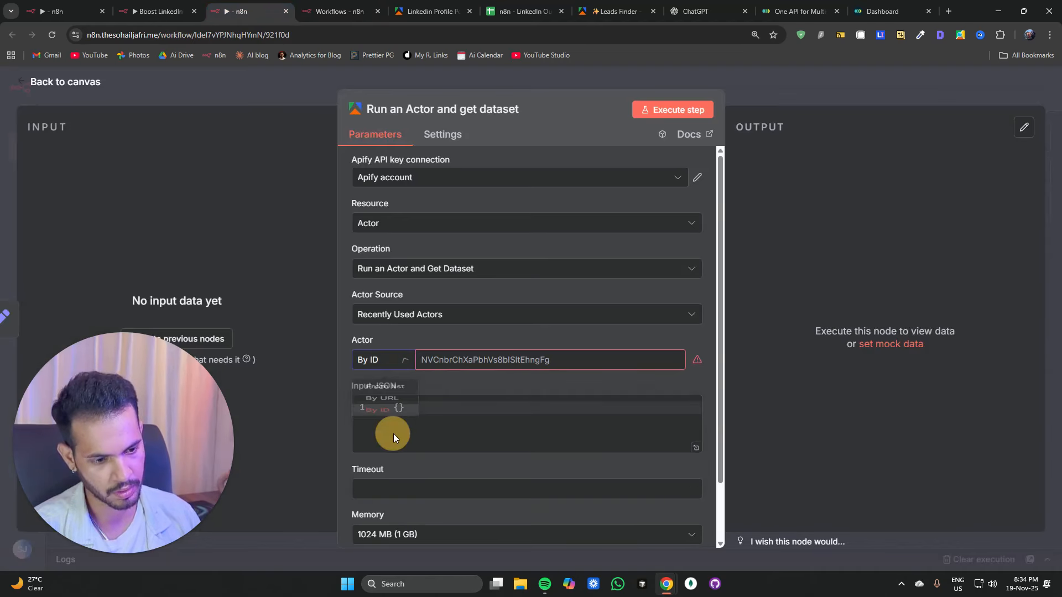
{"action": "key", "text": "ctrl+v"}
Step: Switch the Actor selection back to From list so it shows LinkedIn Profile Posts Scraper [NO COOKIES]
{"action": "left_click", "coordinate": [391, 360]}
{"action": "left_click", "coordinate": [327, 281]}
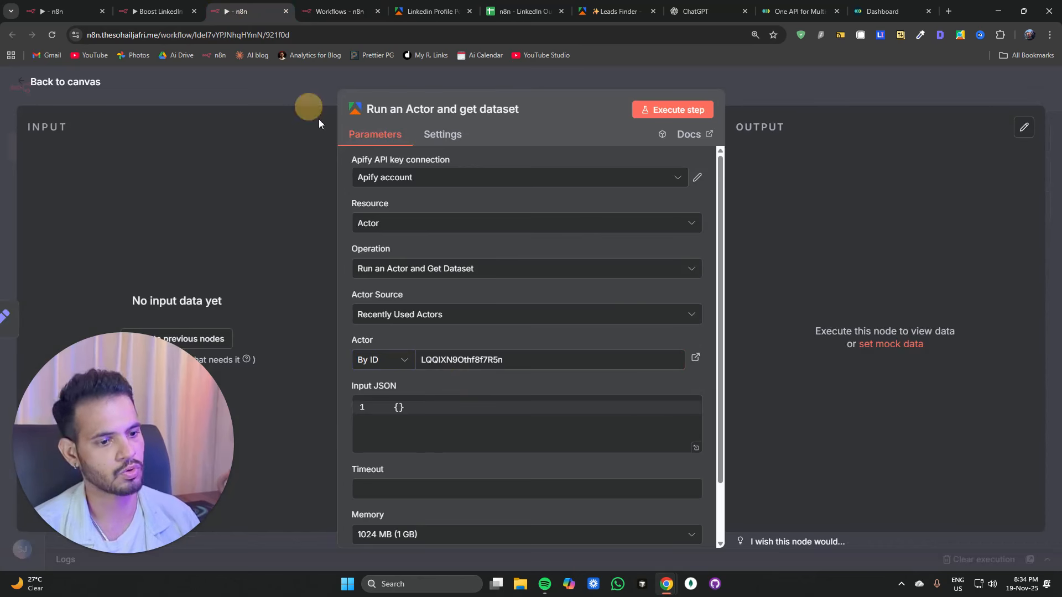
{"action": "left_click", "coordinate": [391, 360]}
{"action": "left_click", "coordinate": [393, 395]}
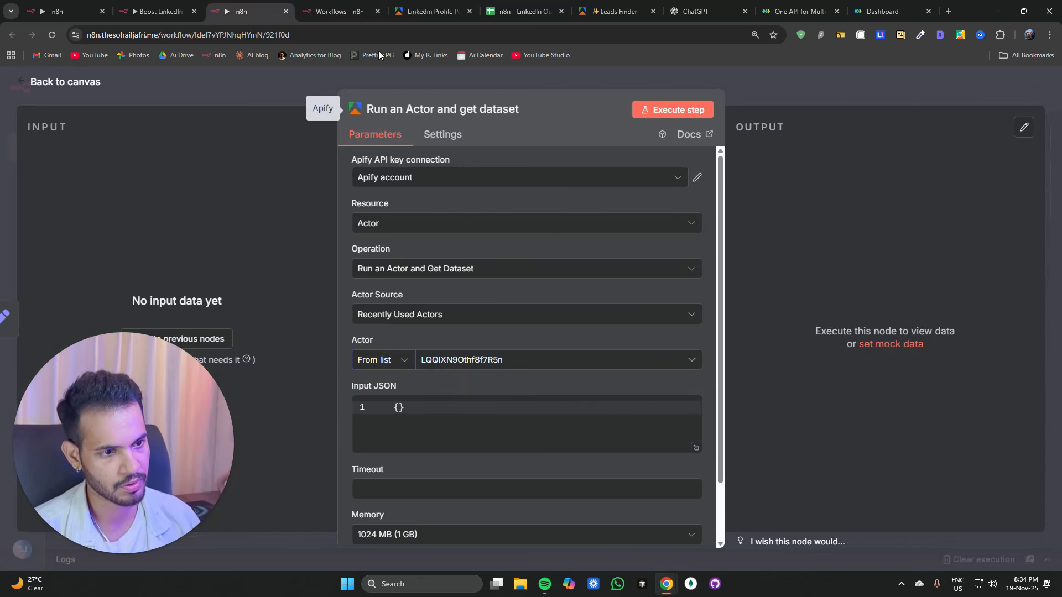
{"action": "left_click", "coordinate": [431, 11]}
{"action": "left_click_drag", "start_coordinate": [204, 116], "coordinate": [327, 116]}
{"action": "left_click", "coordinate": [243, 11]}
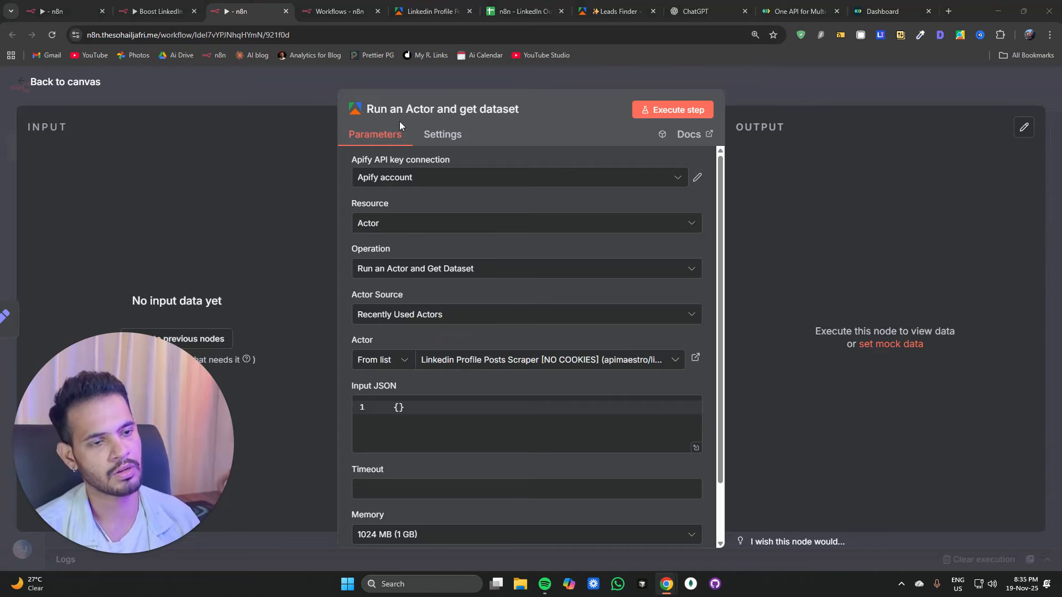
Step: Paste the actor input JSON with limit 20, username from the Start node's linkedin, and page_number 1, switching it to Expression
{"action": "left_click", "coordinate": [431, 409]}
{"action": "key", "text": "ctrl+a"}
{"action": "type", "text": "{   \"limit\": 20,   \"username\": \"{{ $('Start').item.json.linkedin }}\",   \"page_number\": 1 }"}
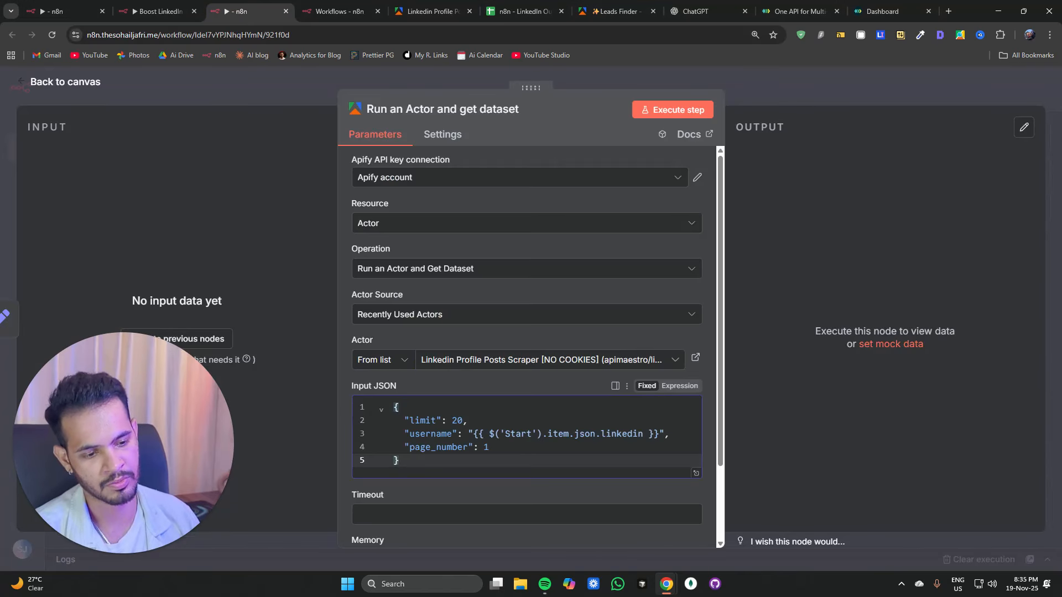
{"action": "left_click_drag", "start_coordinate": [446, 421], "coordinate": [468, 422]}
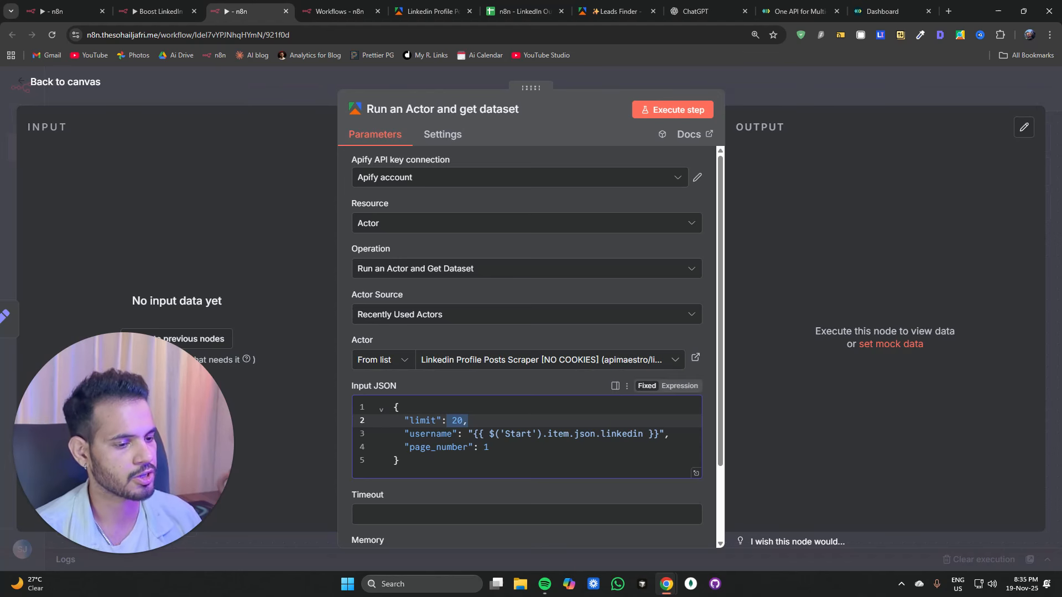
{"action": "left_click", "coordinate": [679, 386]}
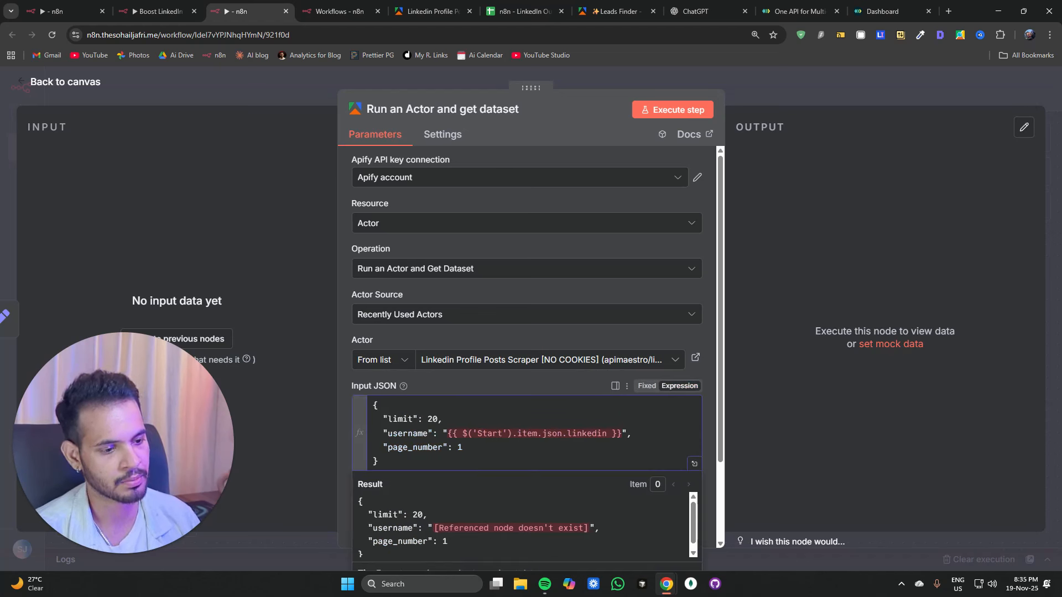
Step: Rename the workflow trigger node to Start
{"action": "double_click", "coordinate": [490, 433]}
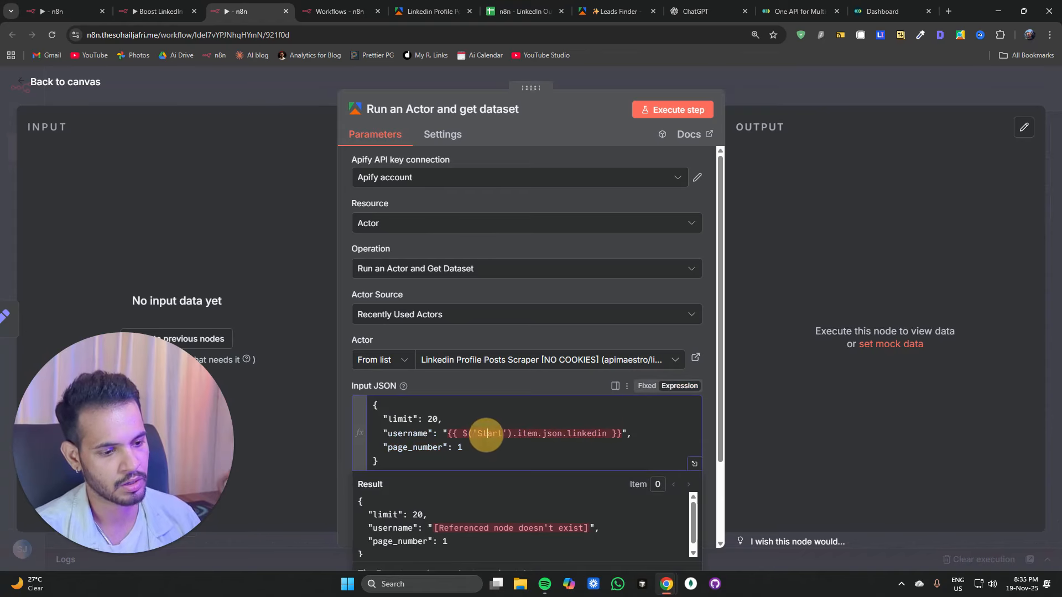
{"action": "left_click", "coordinate": [301, 91]}
{"action": "double_click", "coordinate": [399, 284]}
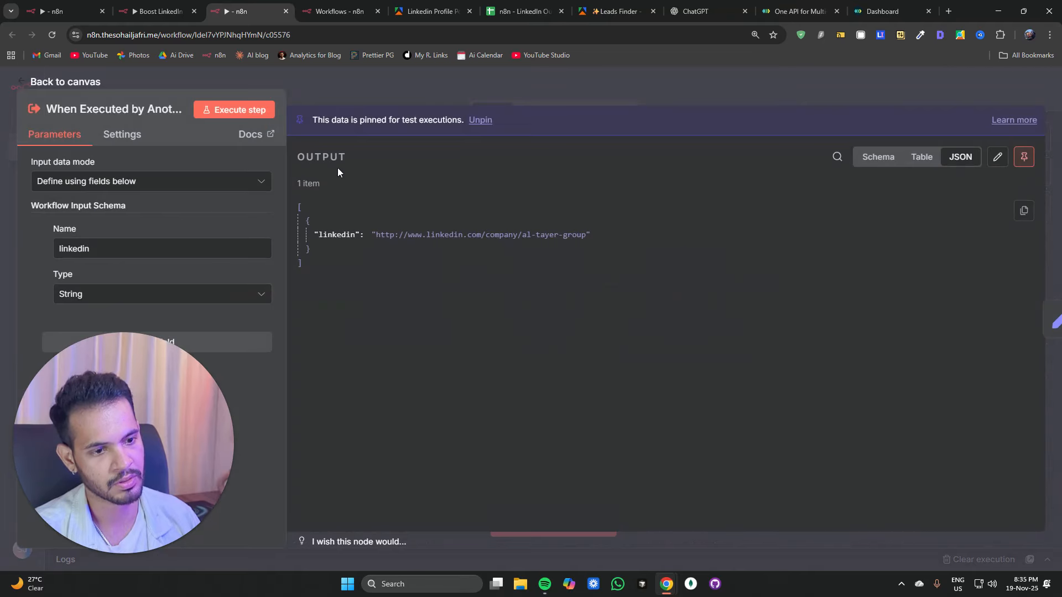
{"action": "left_click", "coordinate": [120, 109]}
{"action": "type", "text": "Start"}
{"action": "left_click", "coordinate": [323, 89]}
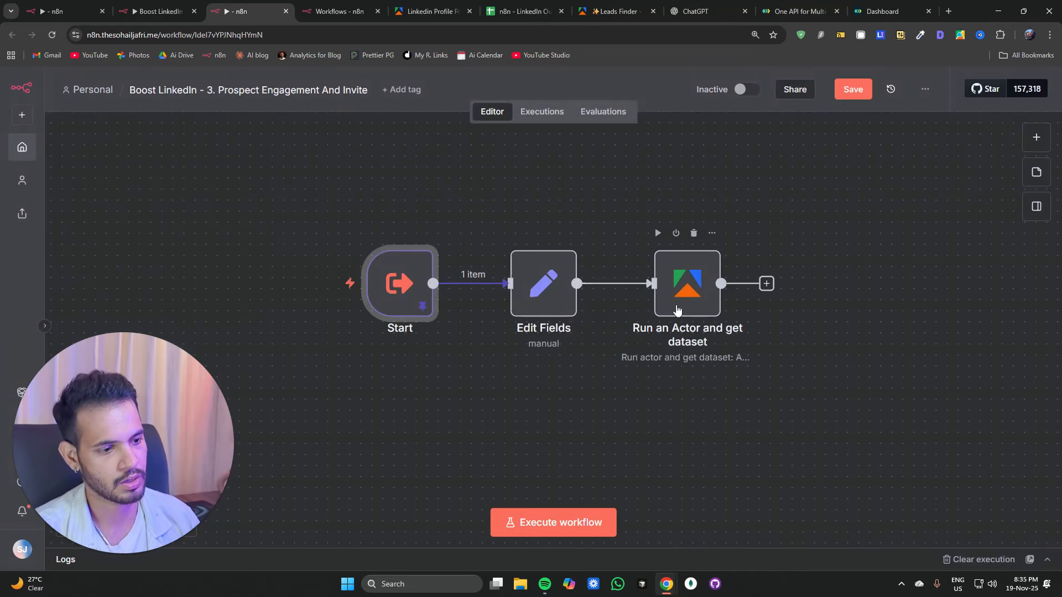
Step: Set the Apify node's On Error setting to Continue (using error output)
{"action": "double_click", "coordinate": [676, 310]}
{"action": "scroll", "coordinate": [453, 448], "scroll_direction": "down", "scroll_amount": 2}
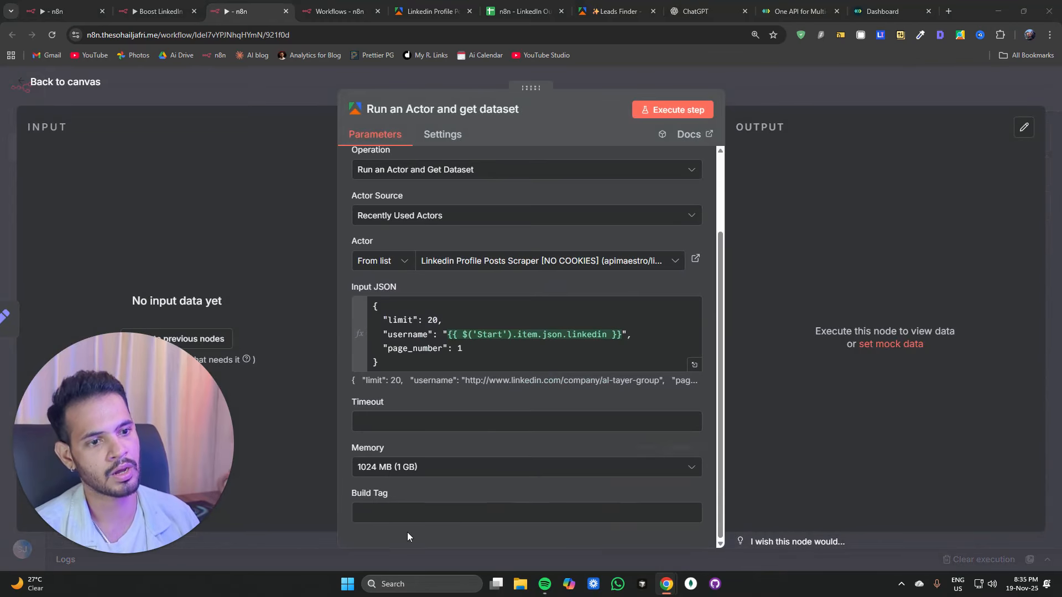
{"action": "left_click", "coordinate": [443, 134]}
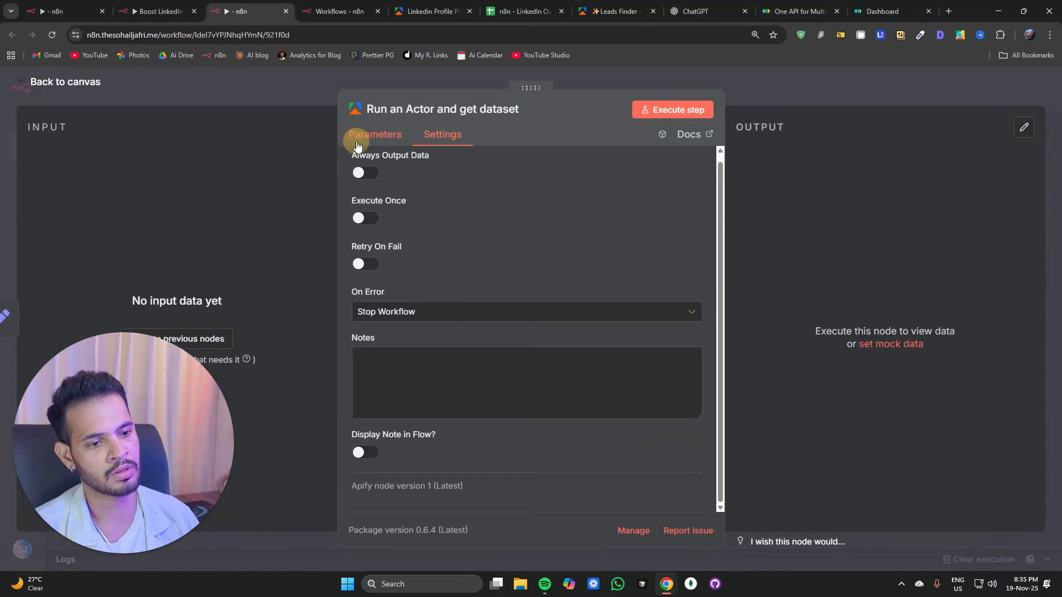
{"action": "left_click", "coordinate": [357, 143]}
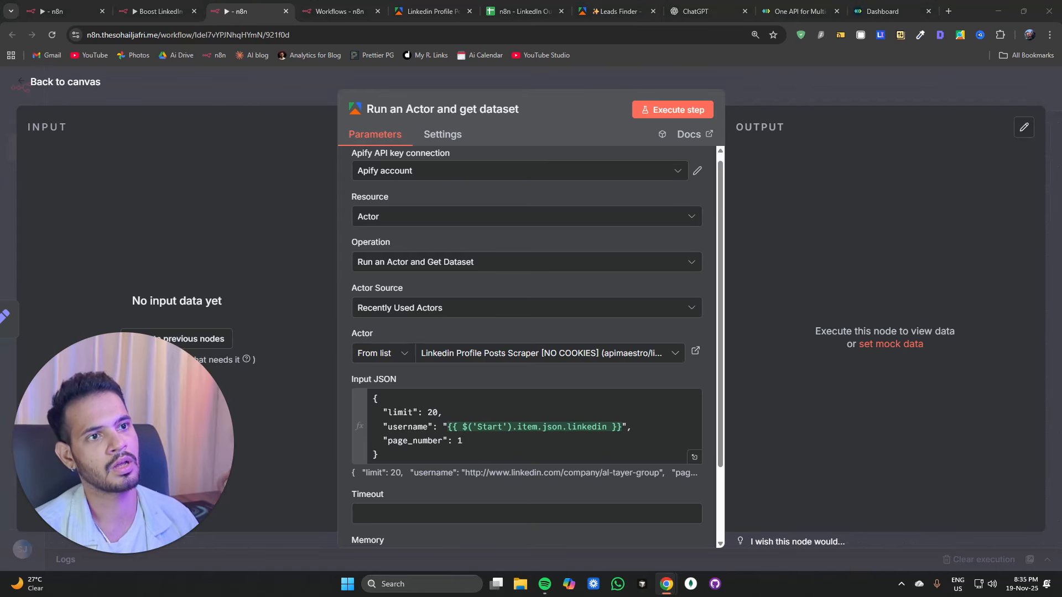
{"action": "left_click", "coordinate": [443, 135]}
{"action": "left_click", "coordinate": [409, 312]}
{"action": "left_click", "coordinate": [406, 421]}
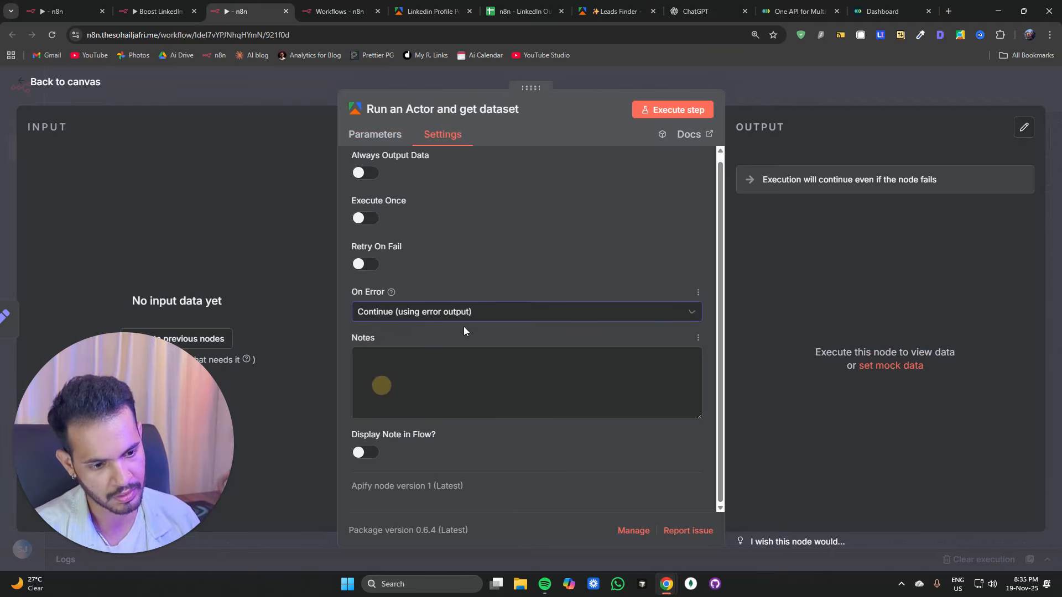
{"action": "left_click", "coordinate": [306, 82]}
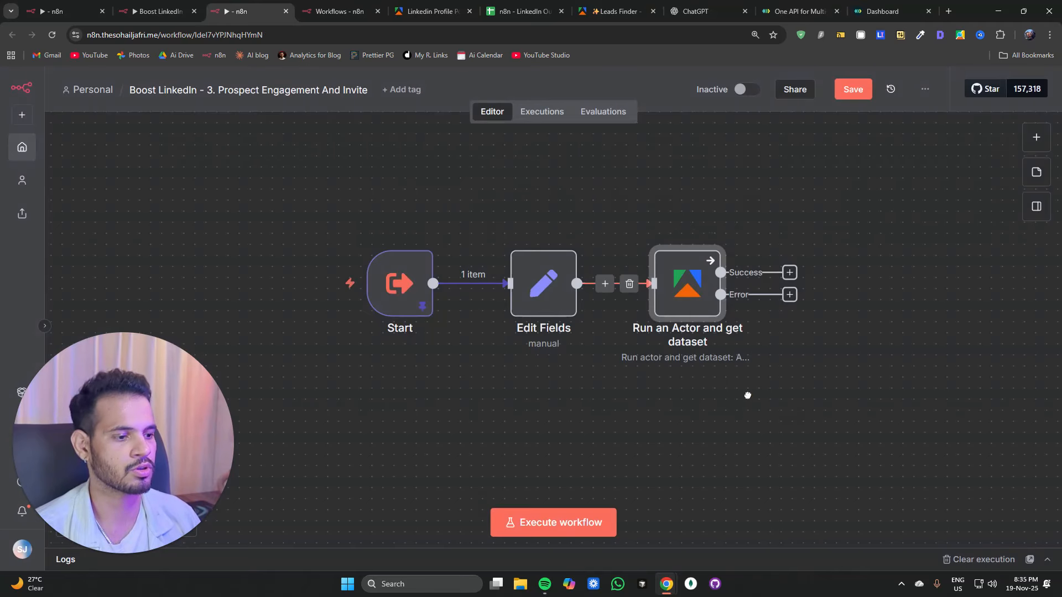
Step: Paste a Stop and Error node and connect the Apify node's Error output to it
{"action": "left_click_drag", "start_coordinate": [745, 392], "coordinate": [573, 357]}
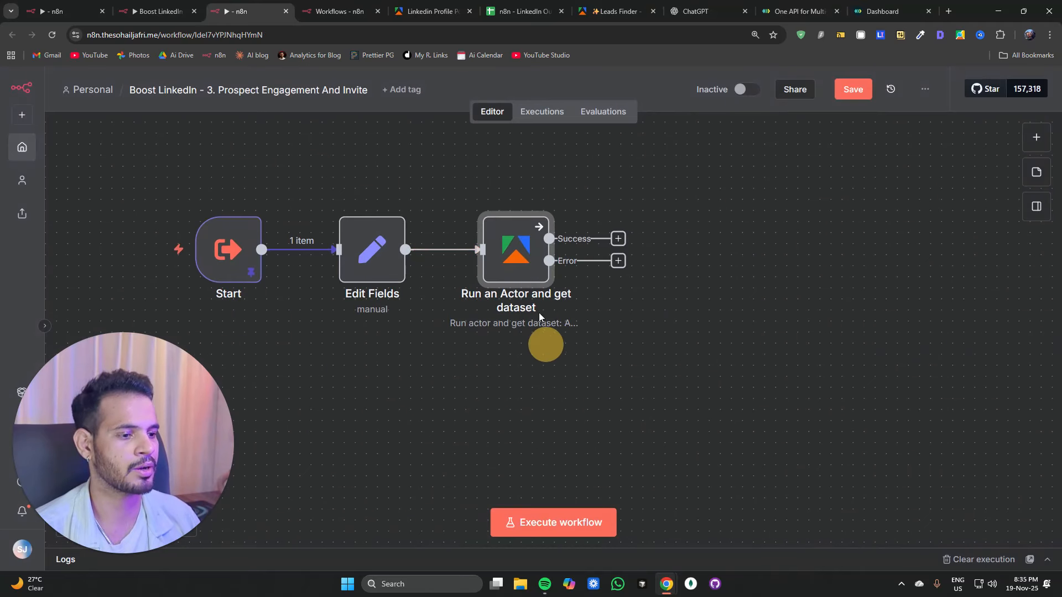
{"action": "left_click", "coordinate": [770, 363]}
{"action": "key", "text": "ctrl+v"}
{"action": "left_click_drag", "start_coordinate": [810, 398], "coordinate": [698, 159]}
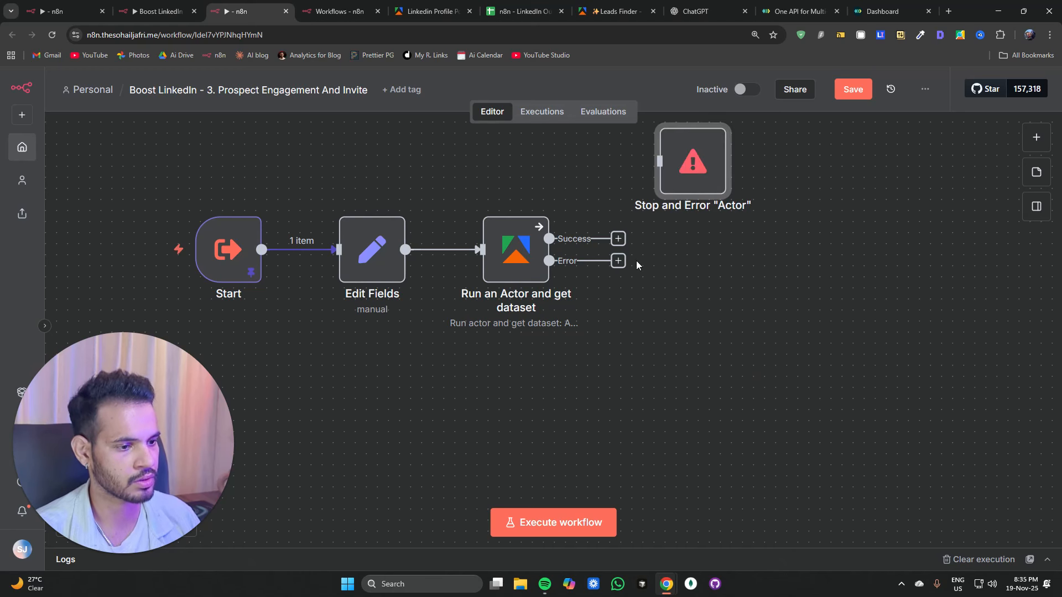
{"action": "left_click_drag", "start_coordinate": [624, 263], "coordinate": [702, 159]}
Step: Add a Filter node after the Apify node's Success output
{"action": "left_click_drag", "start_coordinate": [651, 325], "coordinate": [499, 340]}
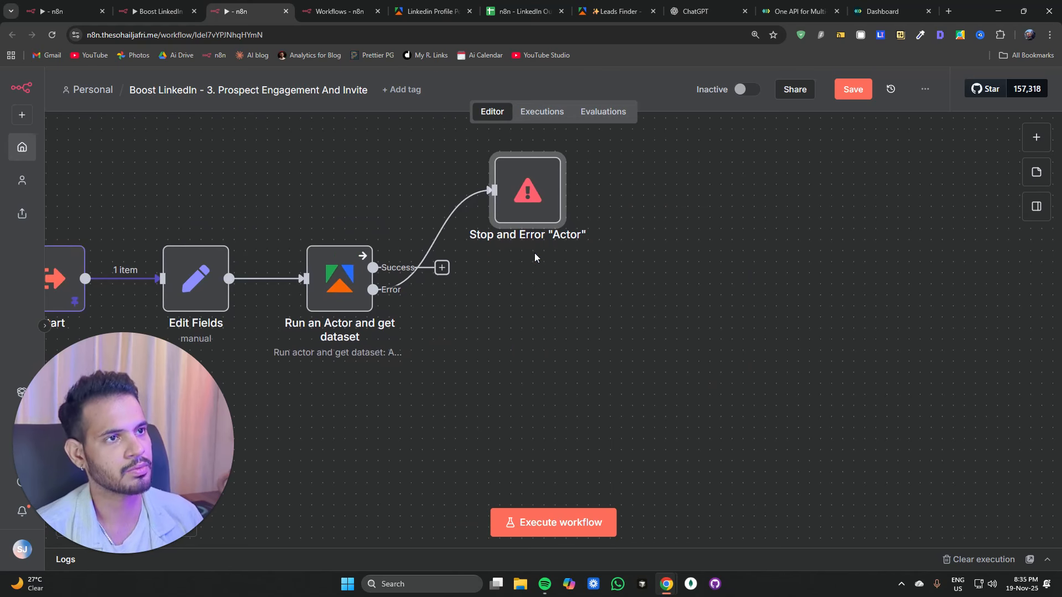
{"action": "scroll", "coordinate": [557, 159], "scroll_direction": "down", "scroll_amount": 5}
{"action": "scroll", "coordinate": [557, 159], "scroll_direction": "up", "scroll_amount": 4}
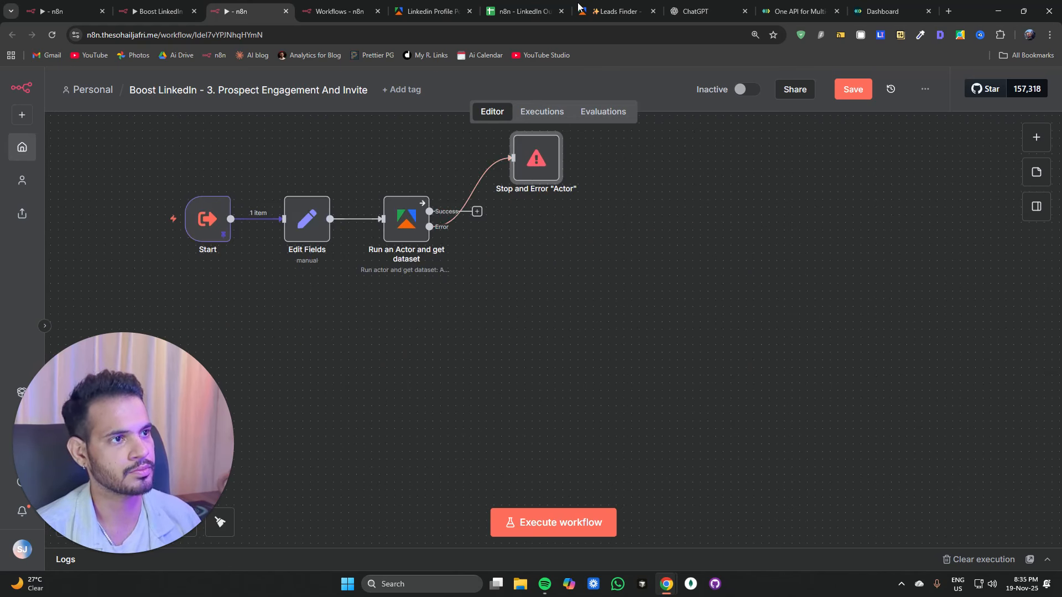
{"action": "left_click", "coordinate": [476, 211]}
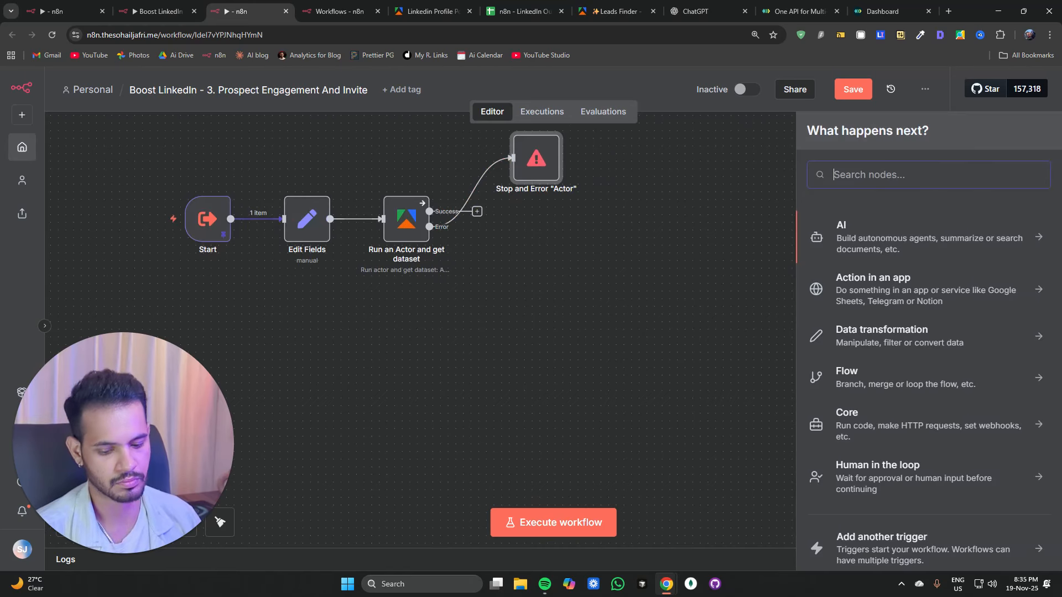
{"action": "type", "text": "fil"}
{"action": "left_click", "coordinate": [877, 229]}
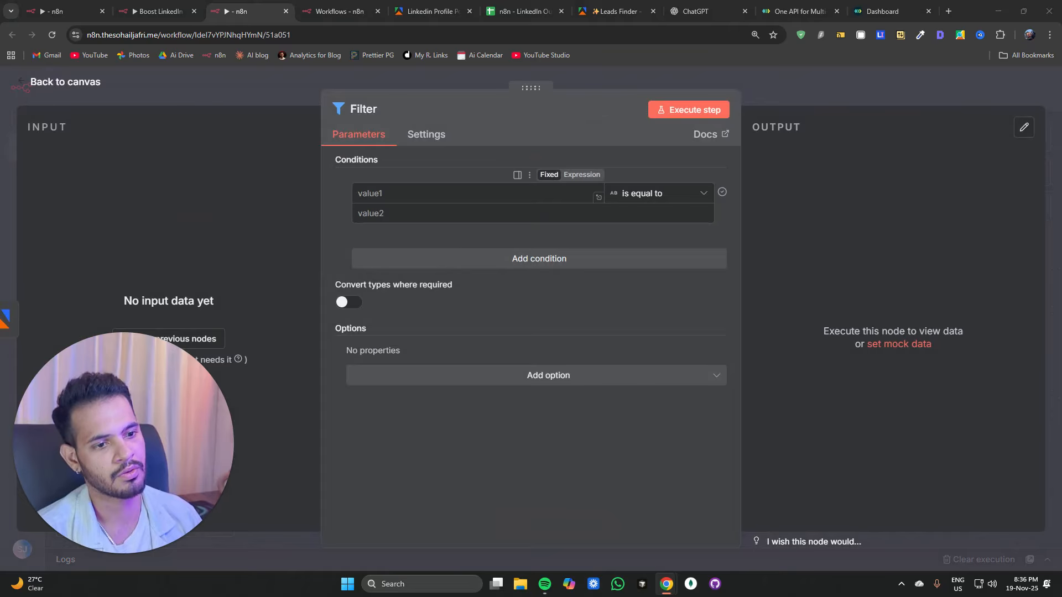
Step: Fill the filter condition with {{ $json.posted_at.date }} and {{ new Date(new Date().setMonth(new Date().getMonth() - 9)) }}, running previous nodes
{"action": "left_click", "coordinate": [520, 193]}
{"action": "type", "text": "{{ $json.posted_at.date }}"}
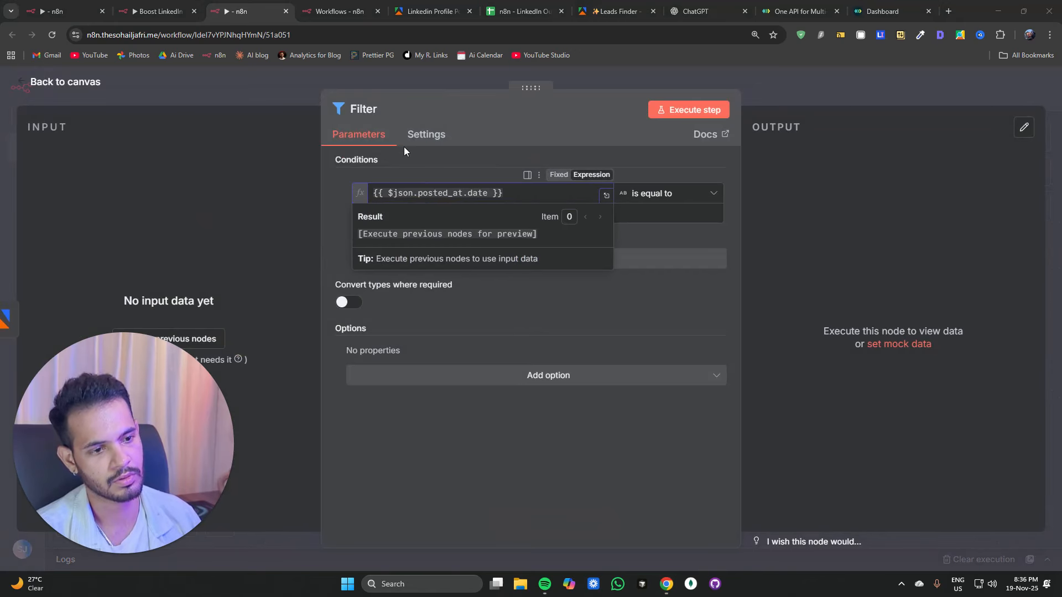
{"action": "left_click", "coordinate": [422, 161]}
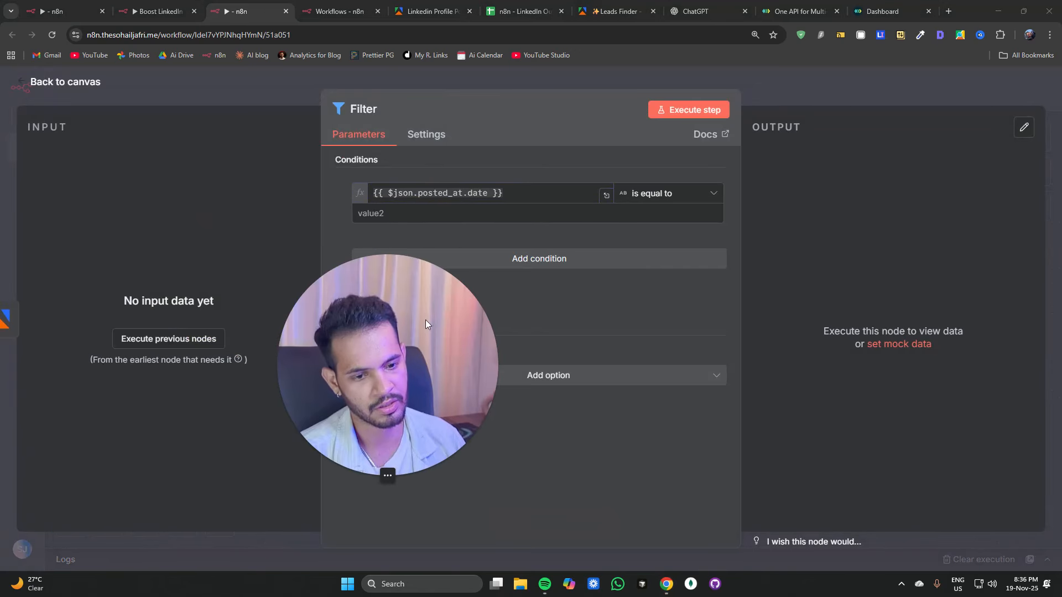
{"action": "left_click", "coordinate": [196, 346]}
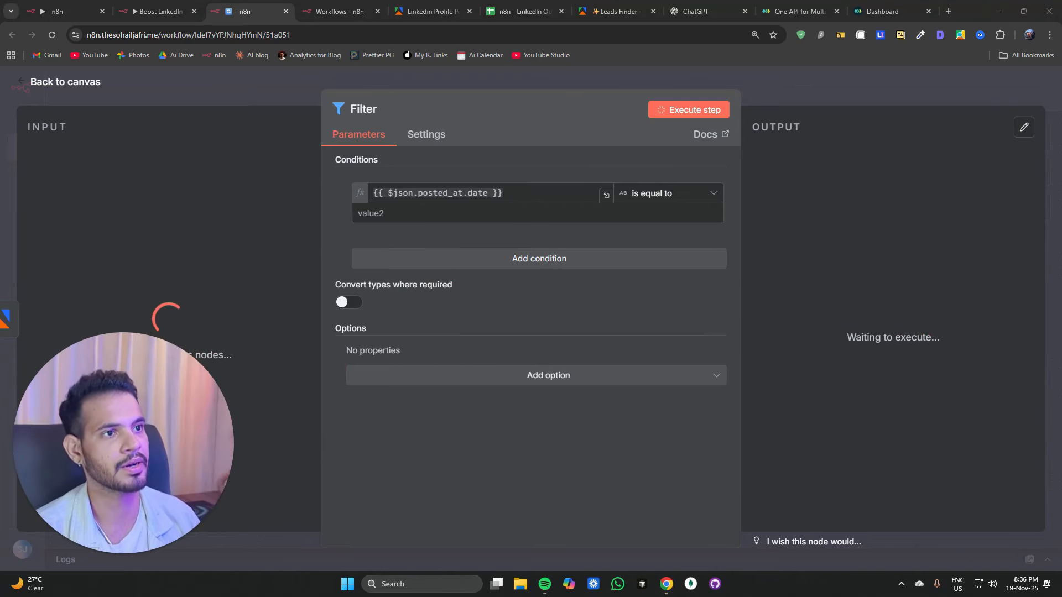
{"action": "left_click", "coordinate": [427, 213]}
{"action": "type", "text": "{{ new Date(new Date().setMonth(new Date().getMonth() - 9)) }}"}
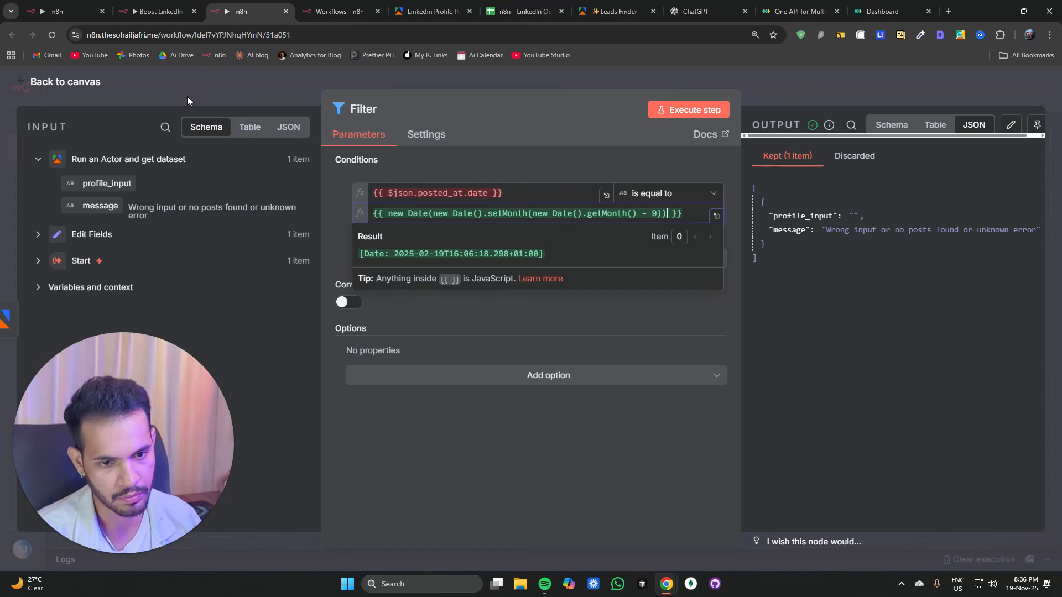
Step: Open the Edit Fields node to inspect its output
{"action": "left_click", "coordinate": [221, 114]}
{"action": "double_click", "coordinate": [417, 218]}
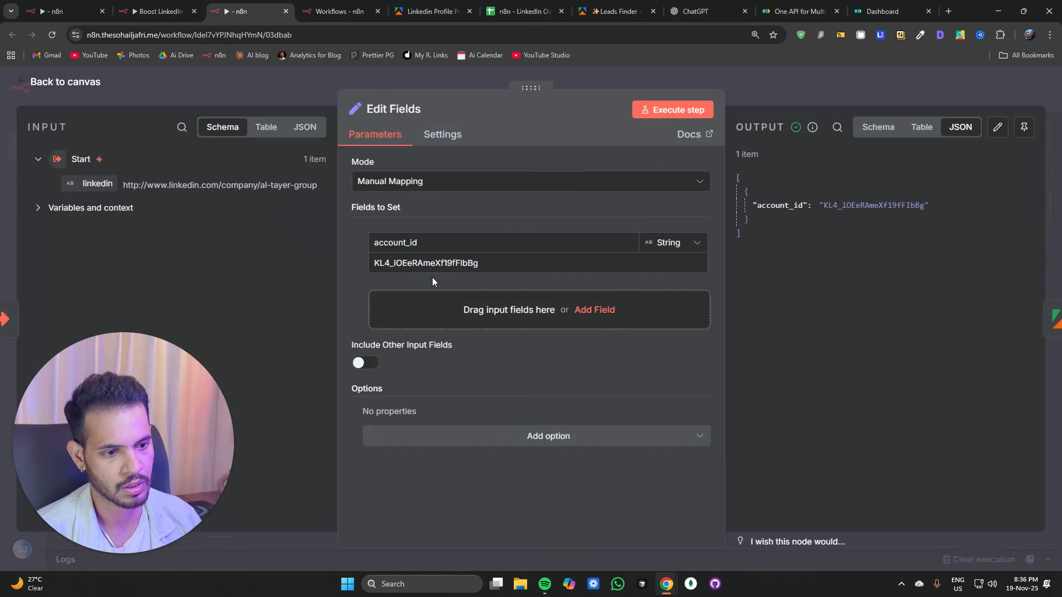
{"action": "left_click", "coordinate": [271, 86]}
Step: Re-map the username in the Apify input JSON to the Start node's linkedin field
{"action": "double_click", "coordinate": [507, 224]}
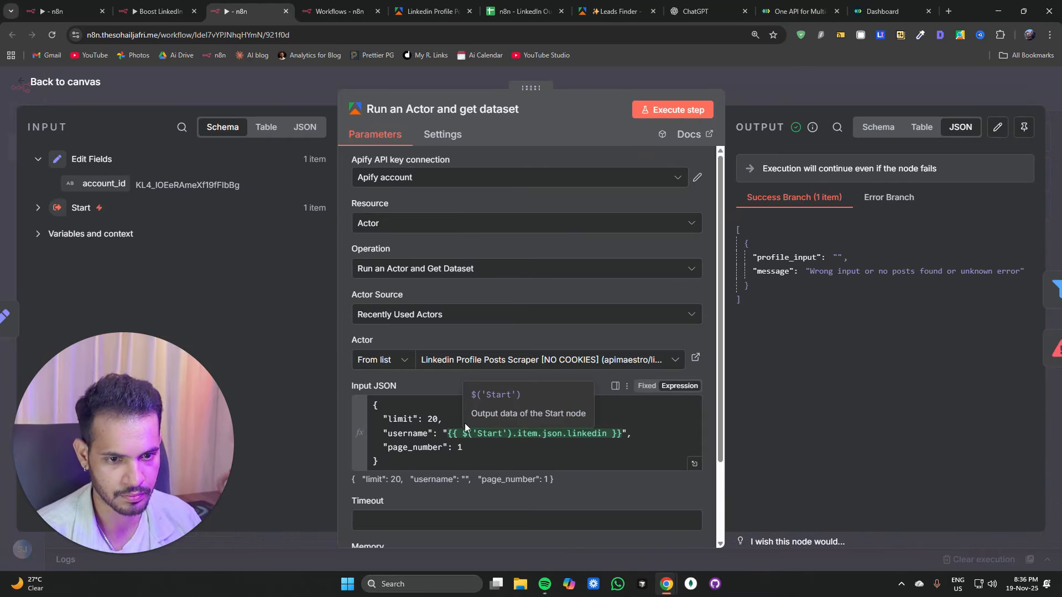
{"action": "left_click", "coordinate": [46, 209]}
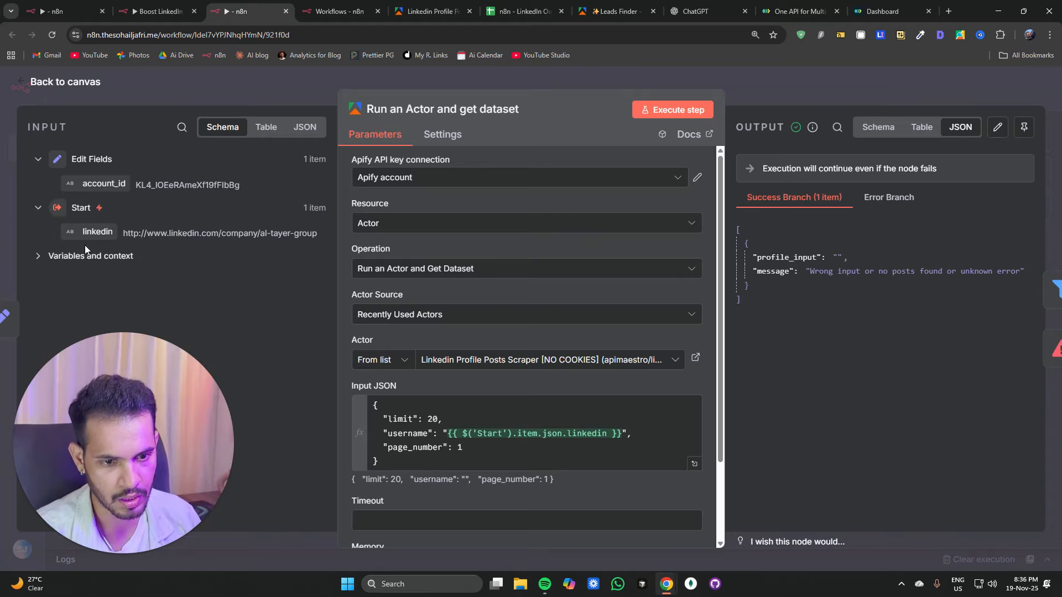
{"action": "left_click_drag", "start_coordinate": [448, 433], "coordinate": [625, 433]}
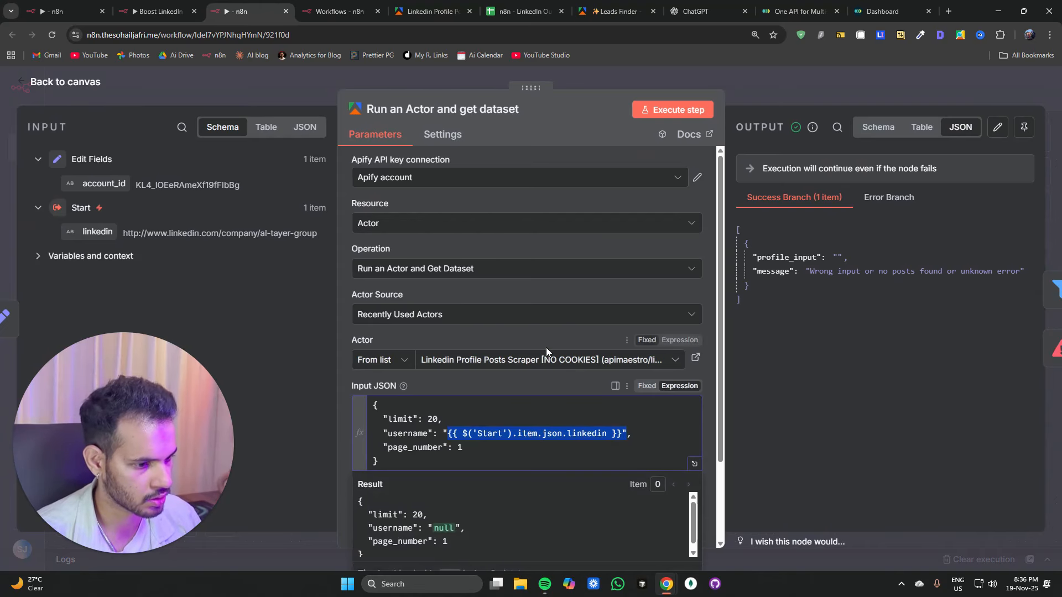
{"action": "mouse_move", "coordinate": [845, 145]}
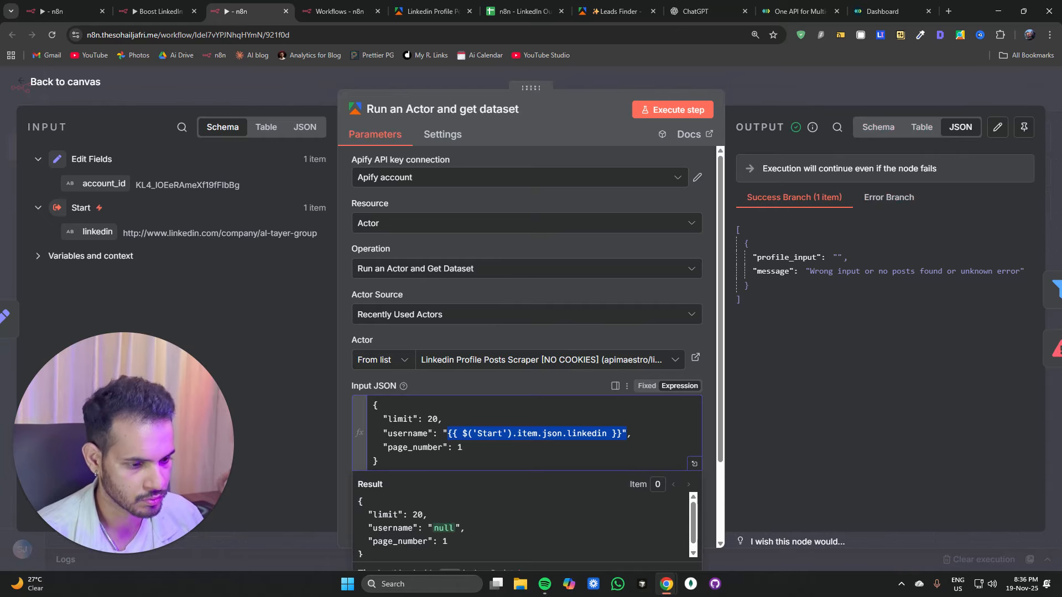
{"action": "left_click", "coordinate": [453, 435]}
{"action": "left_click_drag", "start_coordinate": [448, 433], "coordinate": [621, 429]}
{"action": "key", "text": "BackSpace"}
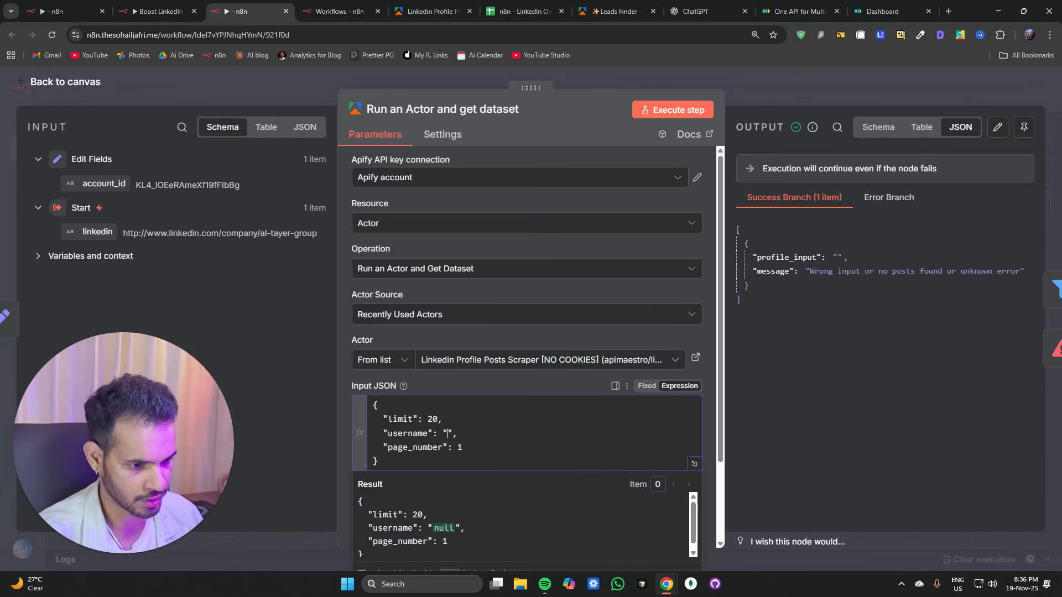
{"action": "left_click_drag", "start_coordinate": [97, 232], "coordinate": [446, 435]}
{"action": "left_click", "coordinate": [659, 113]}
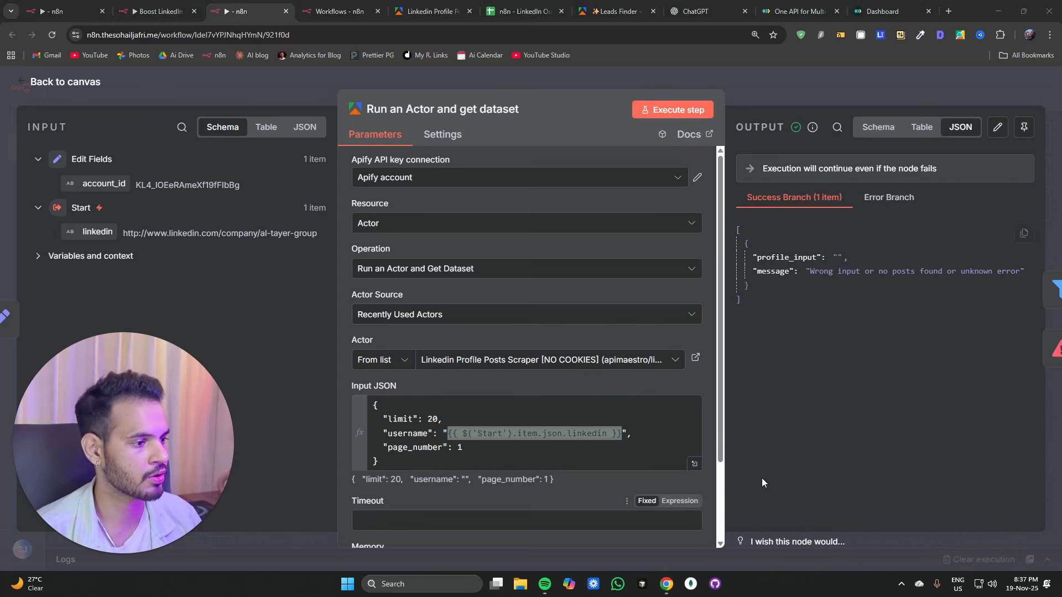
Step: Open the prospects' company LinkedIn pages from the spreadsheet's company_linkedin column
{"action": "left_click", "coordinate": [526, 12]}
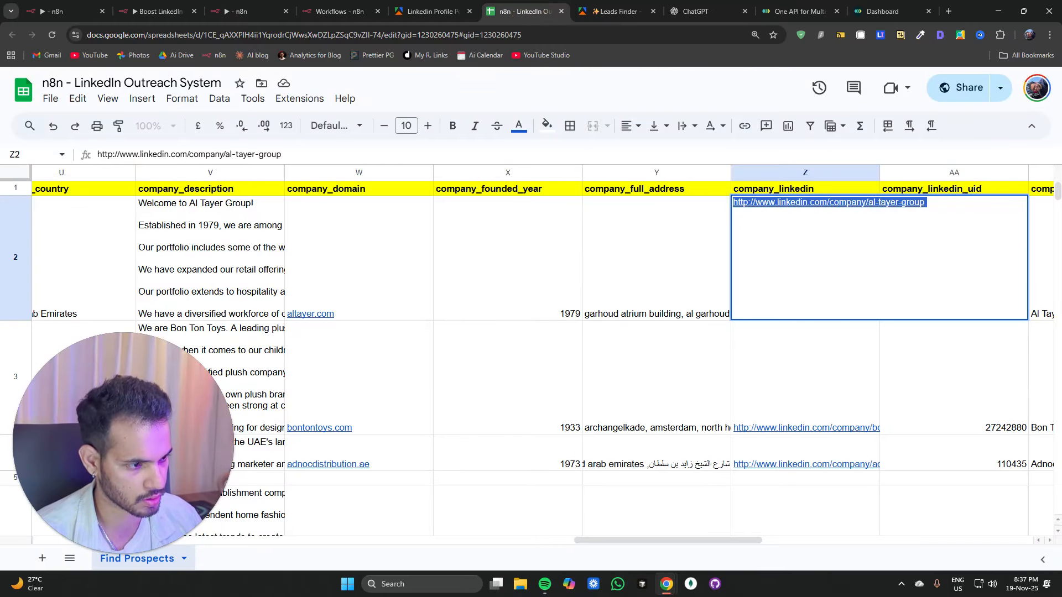
{"action": "left_click", "coordinate": [770, 428]}
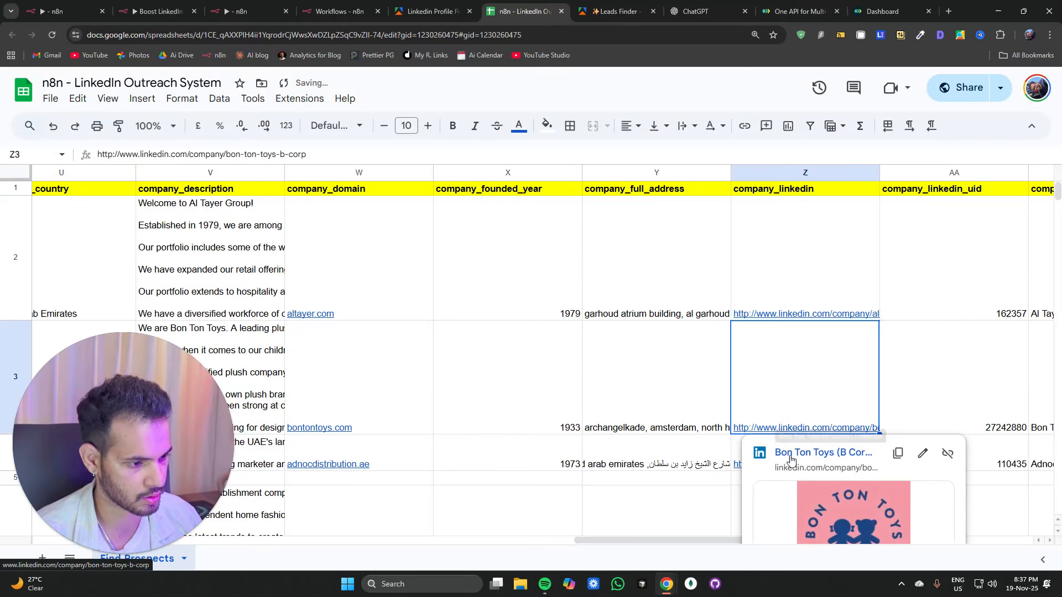
{"action": "left_click", "coordinate": [791, 453]}
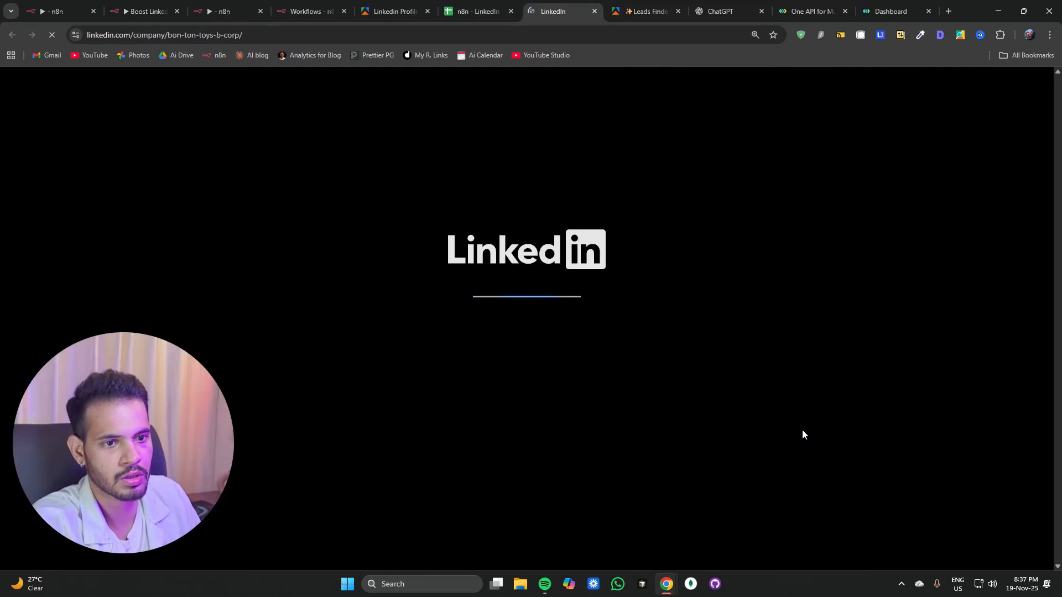
{"action": "left_click", "coordinate": [476, 11]}
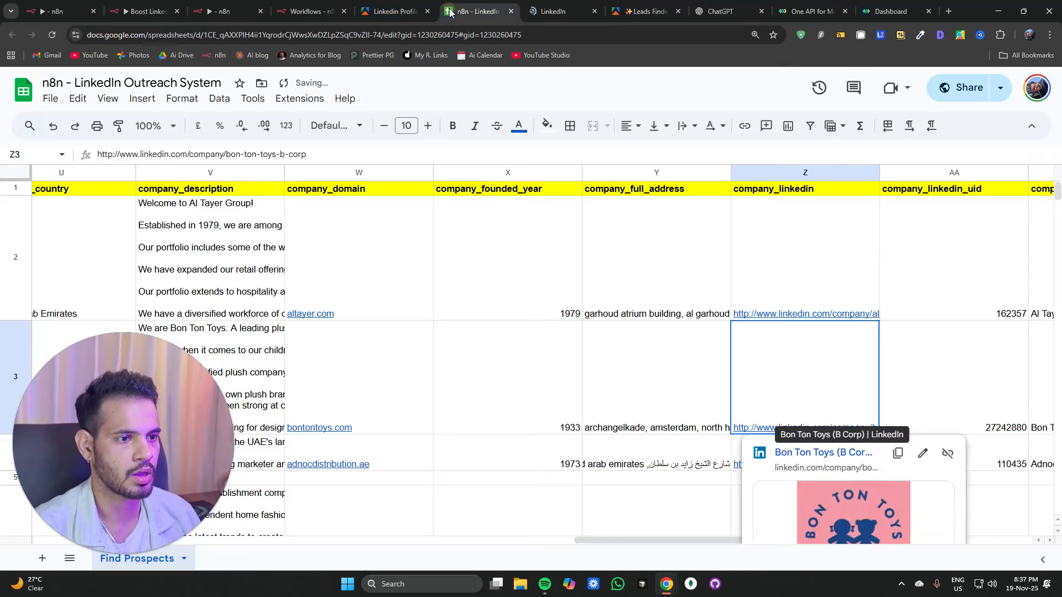
{"action": "left_click", "coordinate": [783, 471]}
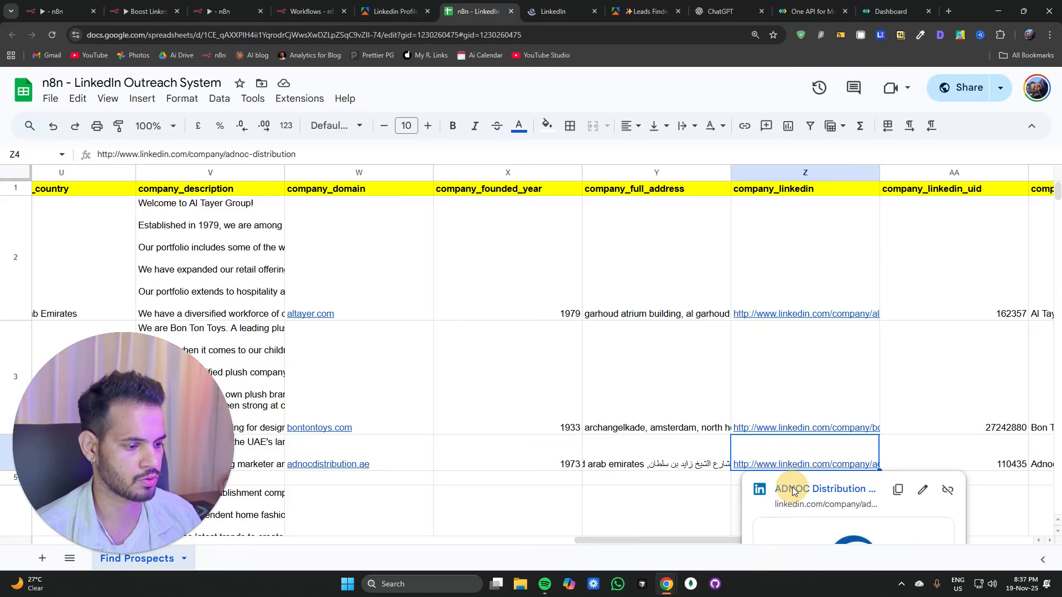
{"action": "left_click", "coordinate": [792, 487]}
{"action": "left_click", "coordinate": [572, 16]}
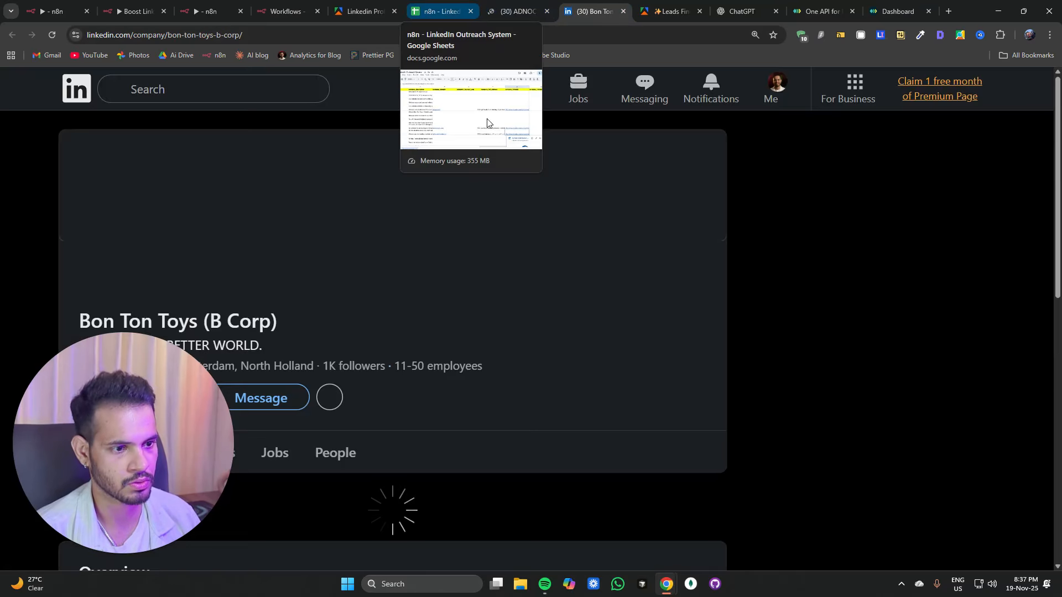
{"action": "scroll", "coordinate": [619, 257], "scroll_direction": "down", "scroll_amount": 2}
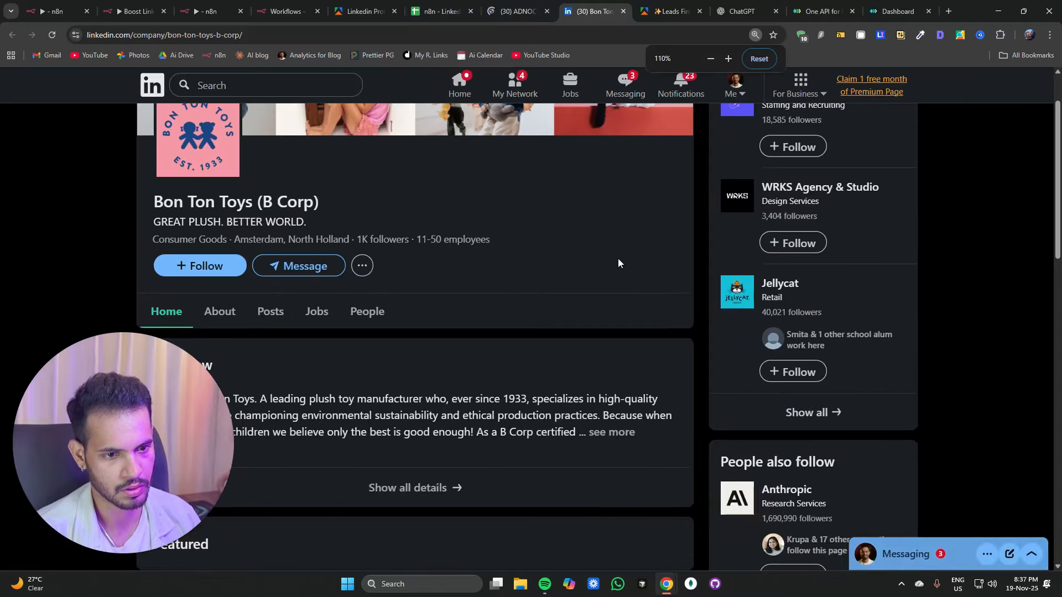
Step: Browse the prospects' company LinkedIn pages and copy the ADNOC Distribution page URL
{"action": "scroll", "coordinate": [618, 258], "scroll_direction": "down", "scroll_amount": 7}
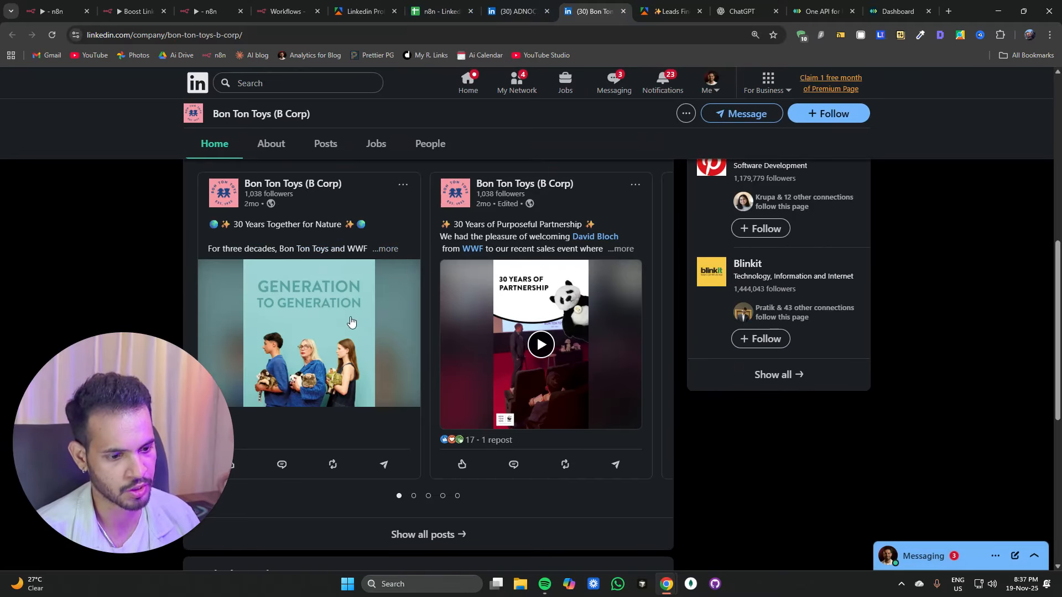
{"action": "left_click", "coordinate": [501, 15]}
{"action": "scroll", "coordinate": [430, 232], "scroll_direction": "down", "scroll_amount": 10}
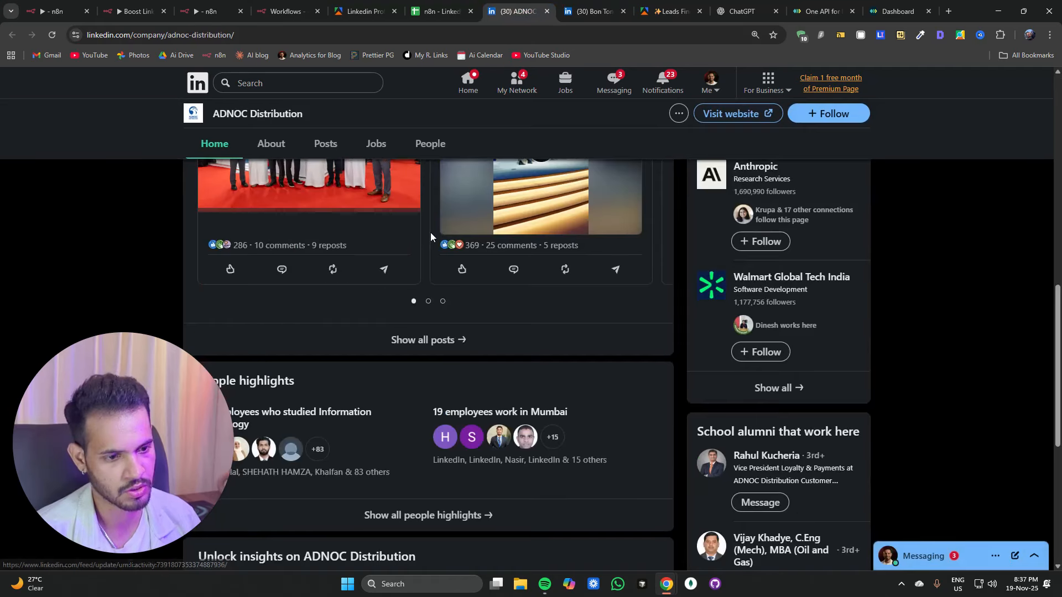
{"action": "scroll", "coordinate": [430, 232], "scroll_direction": "up", "scroll_amount": 3}
{"action": "scroll", "coordinate": [431, 232], "scroll_direction": "up", "scroll_amount": 3}
{"action": "left_click", "coordinate": [243, 35]}
{"action": "key", "text": "ctrl+c"}
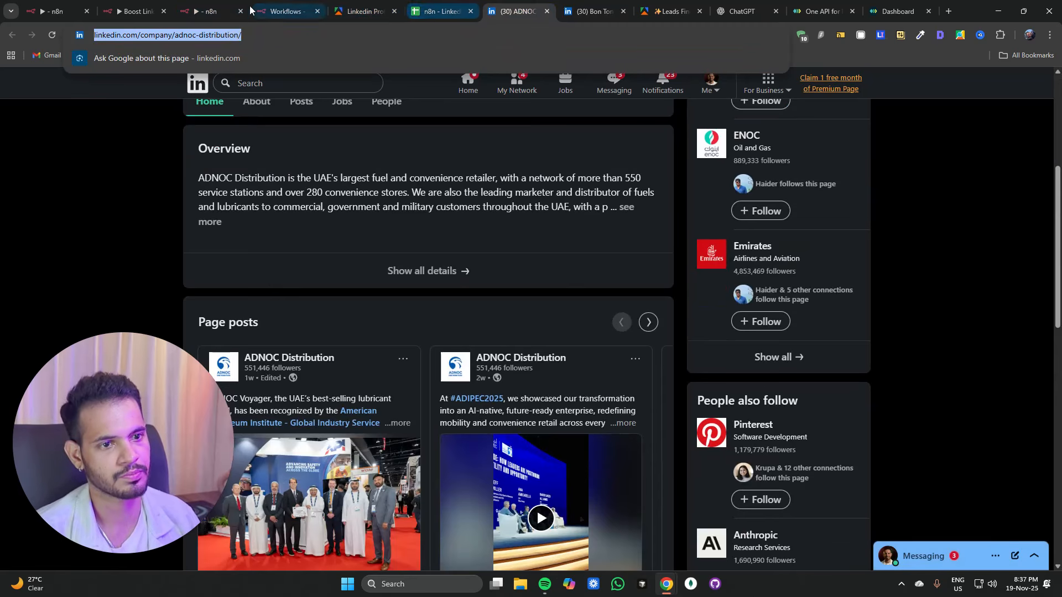
{"action": "left_click", "coordinate": [273, 11]}
{"action": "left_click", "coordinate": [206, 11]}
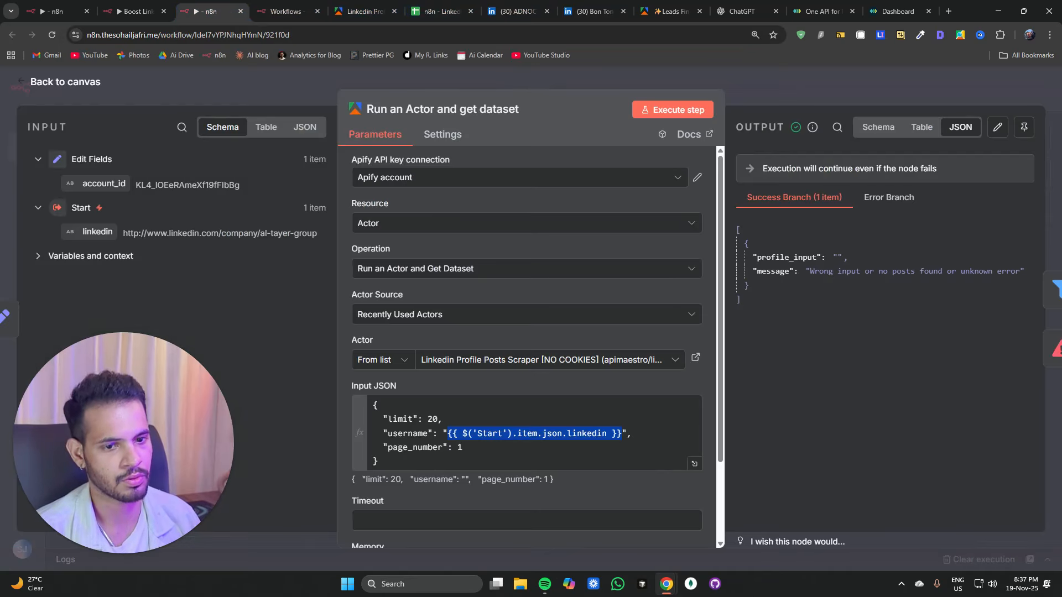
{"action": "left_click", "coordinate": [104, 98]}
{"action": "double_click", "coordinate": [321, 228]}
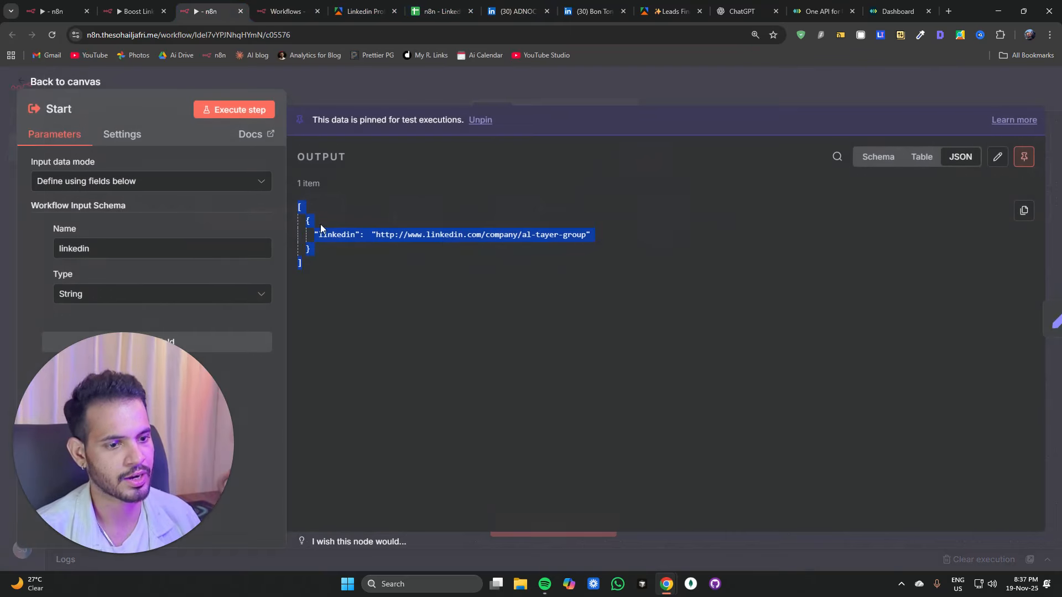
{"action": "left_click", "coordinate": [402, 235]}
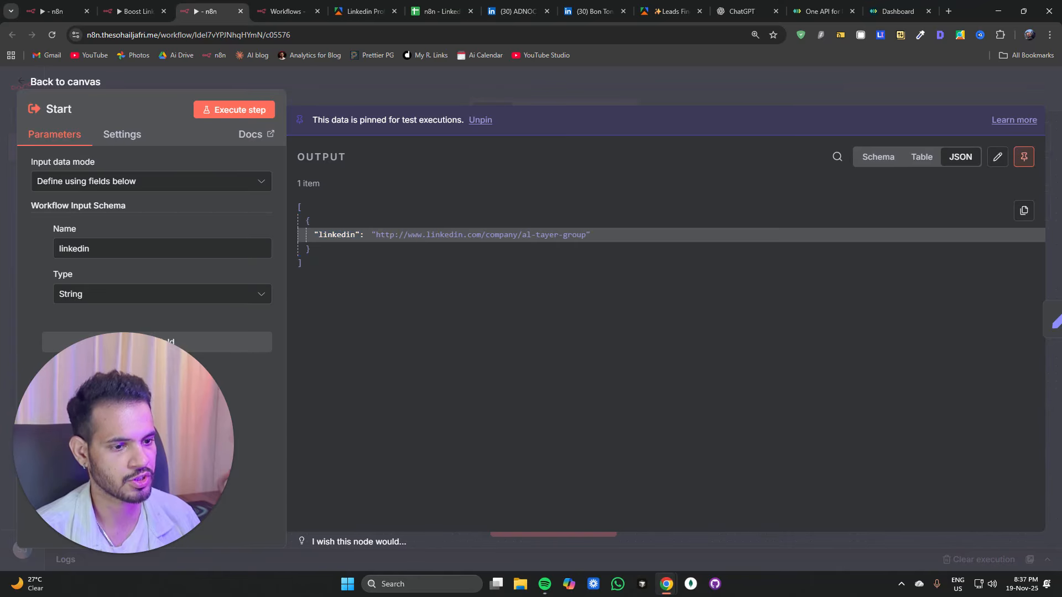
{"action": "left_click", "coordinate": [998, 157]}
{"action": "left_click_drag", "start_coordinate": [428, 188], "coordinate": [673, 188]}
{"action": "key", "text": "ctrl+v"}
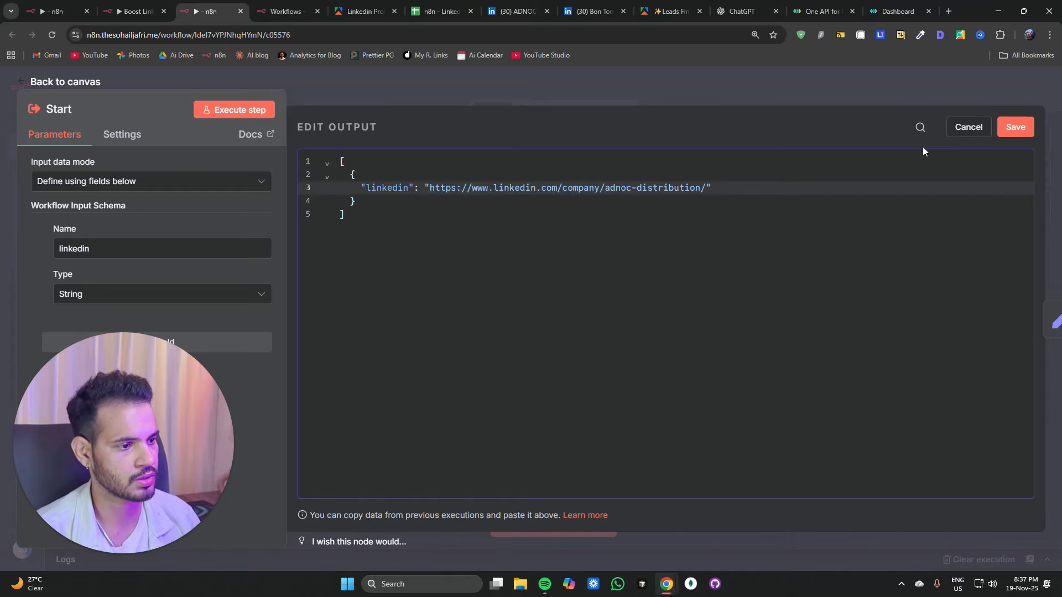
{"action": "key", "text": "BackSpace"}
{"action": "left_click", "coordinate": [998, 130]}
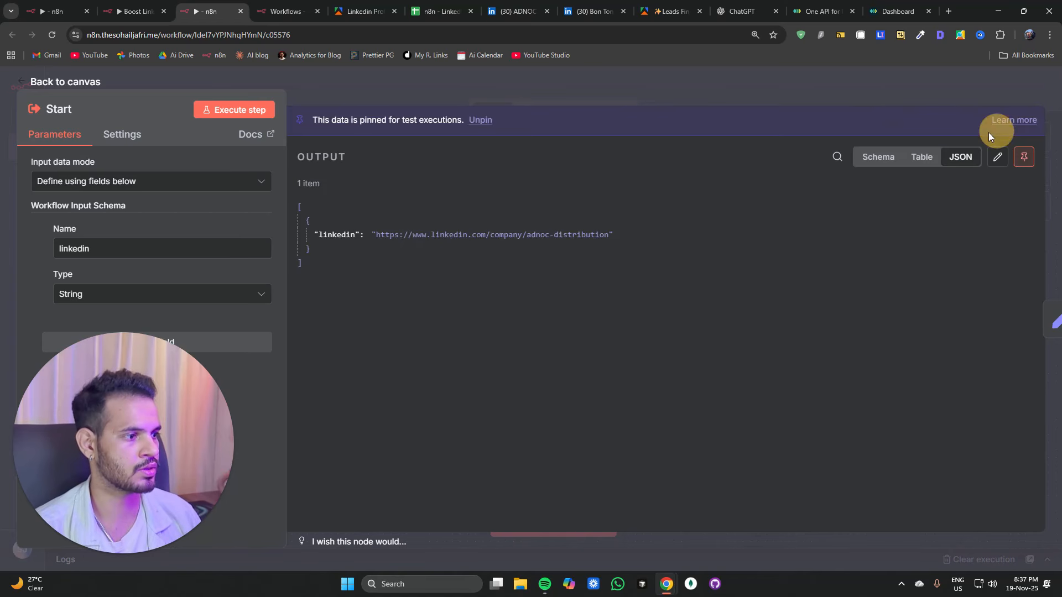
Step: Run the workflow and inspect the outputs of the Apify and Filter nodes
{"action": "left_click", "coordinate": [864, 94]}
{"action": "left_click", "coordinate": [497, 183]}
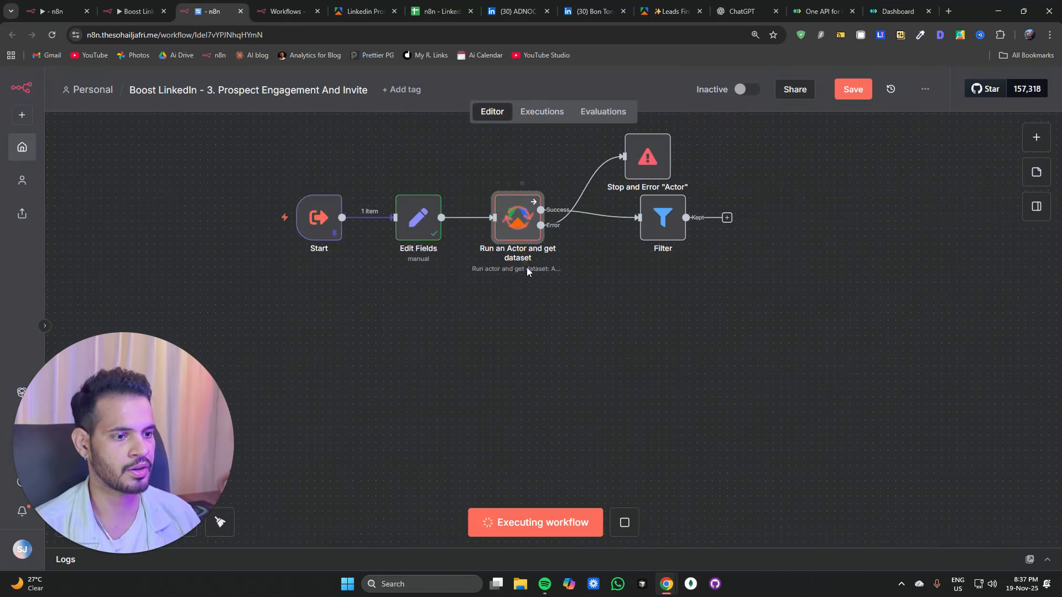
{"action": "double_click", "coordinate": [542, 269]}
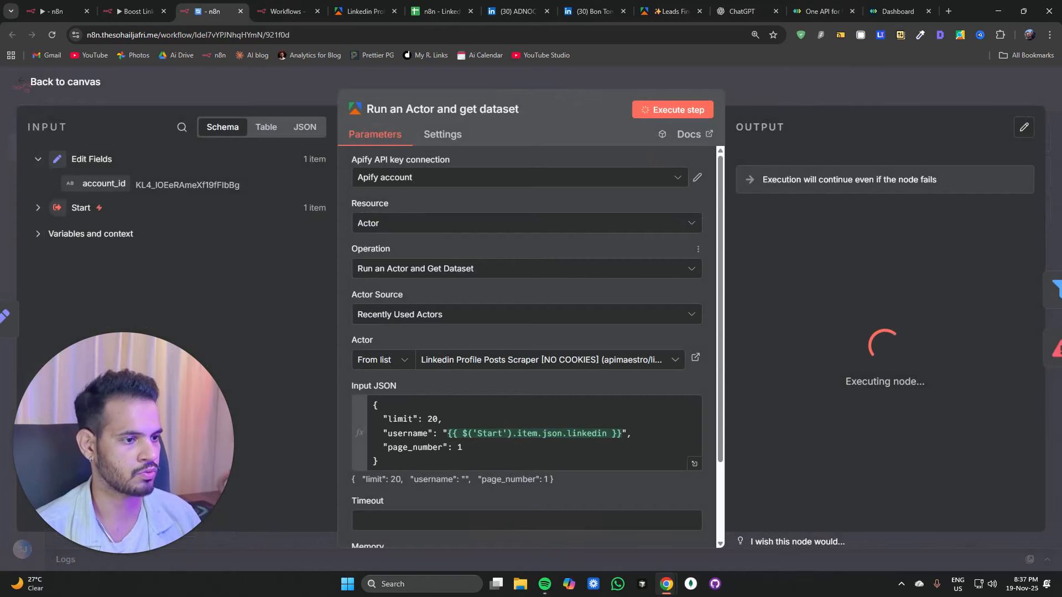
{"action": "left_click", "coordinate": [785, 92]}
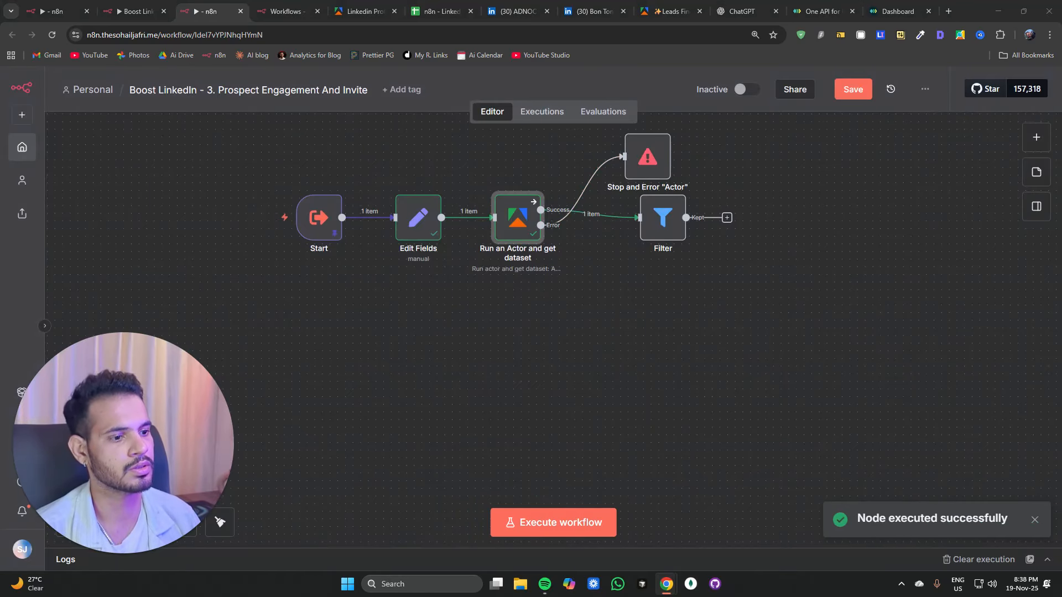
{"action": "double_click", "coordinate": [661, 217]}
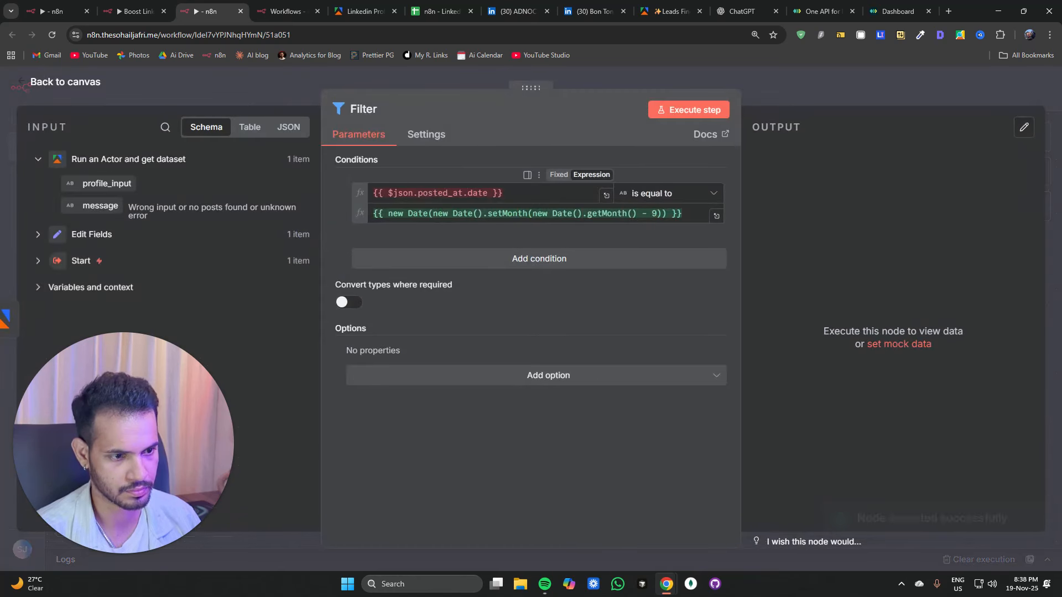
{"action": "left_click", "coordinate": [417, 193]}
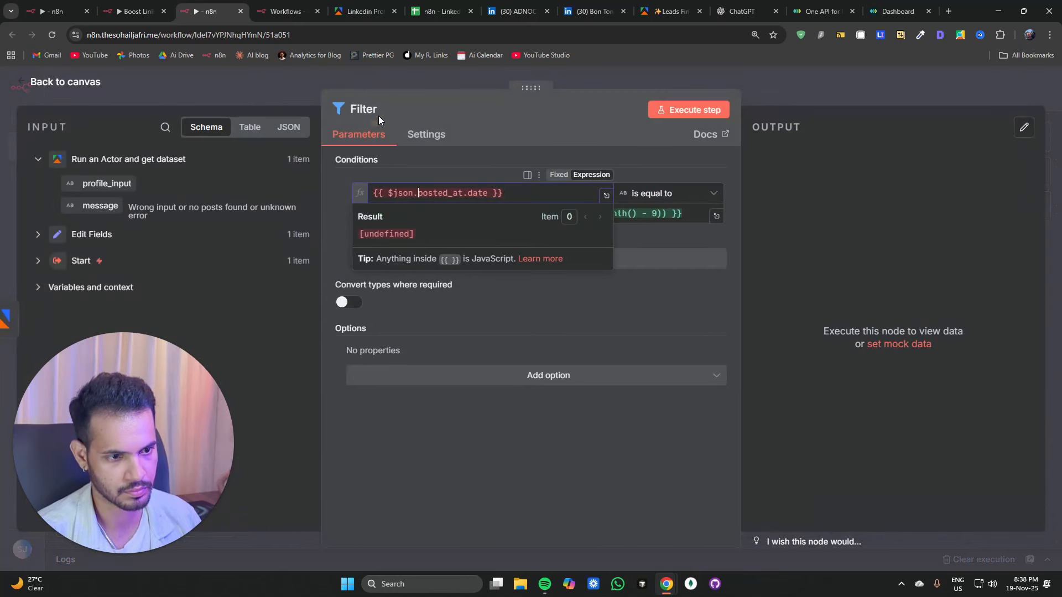
{"action": "left_click", "coordinate": [380, 110]}
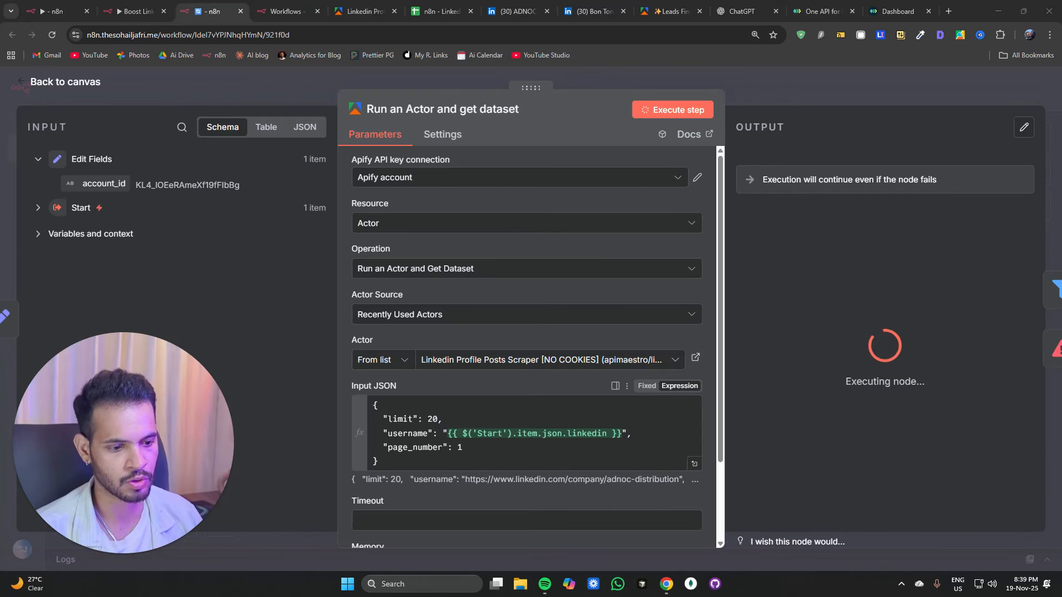
{"action": "left_click_drag", "start_coordinate": [413, 479], "coordinate": [449, 479]}
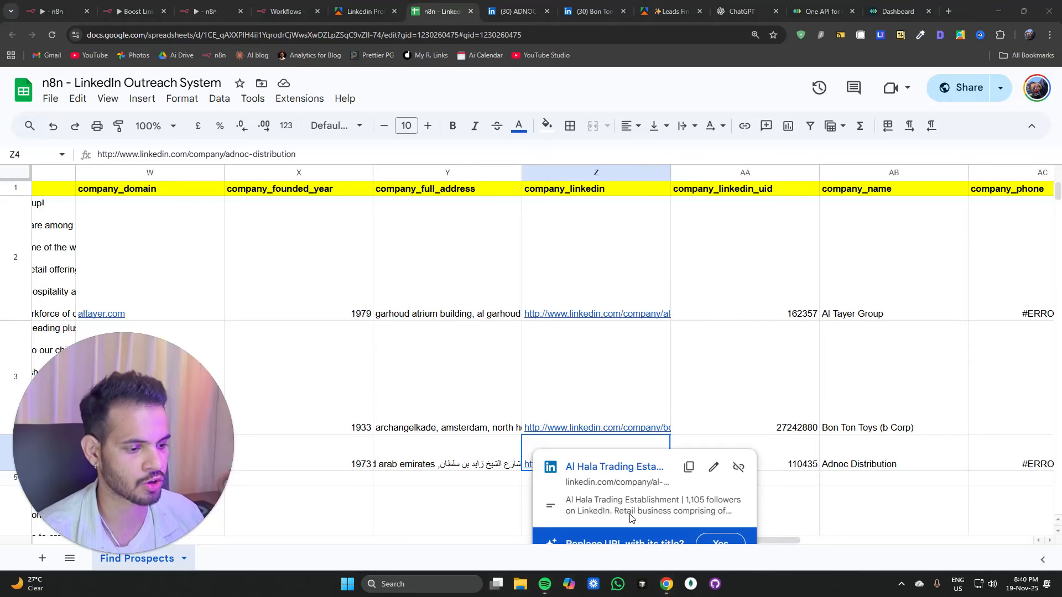
Step: Copy a prospect's personal LinkedIn profile URL from the spreadsheet's linkedin column
{"action": "left_click", "coordinate": [576, 192]}
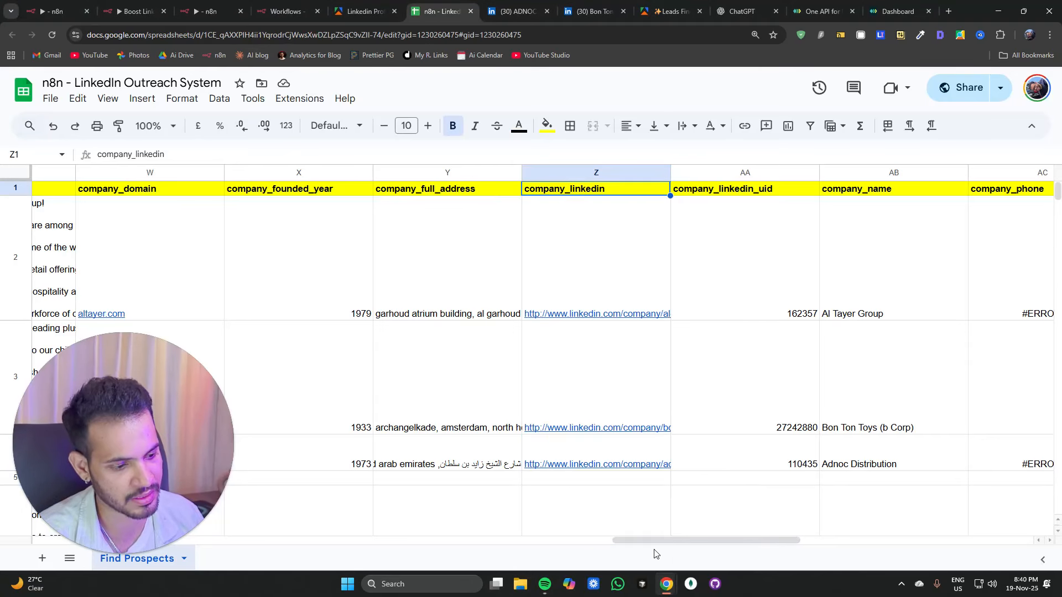
{"action": "left_click_drag", "start_coordinate": [656, 542], "coordinate": [345, 543]}
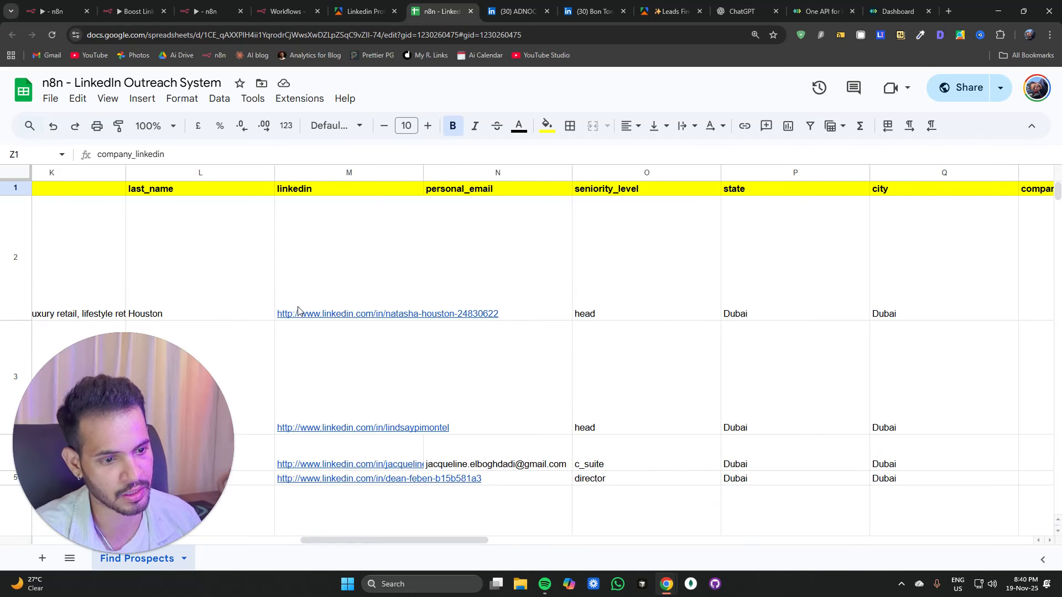
{"action": "double_click", "coordinate": [308, 427]}
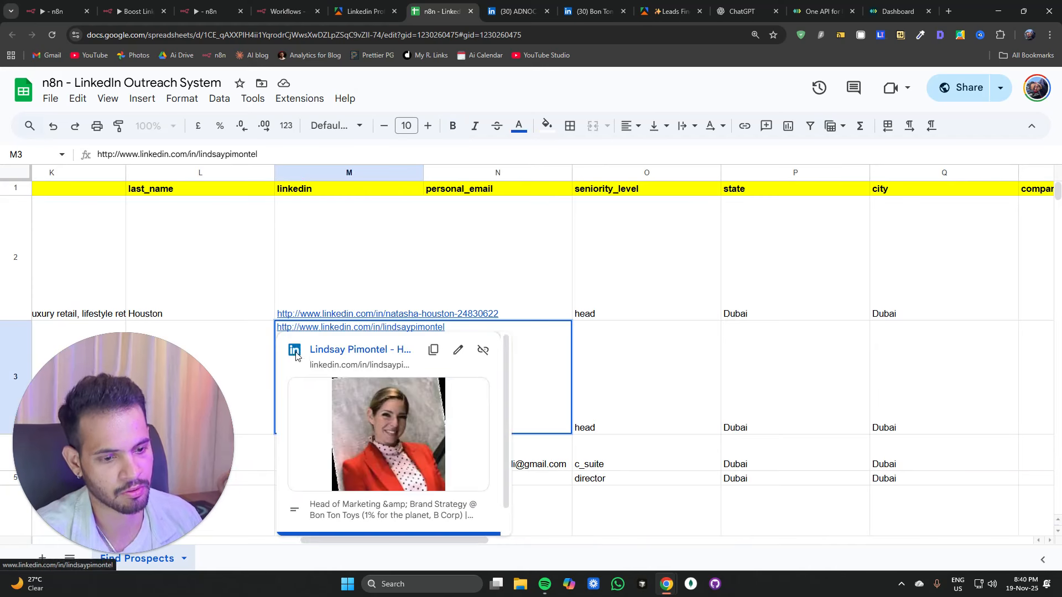
{"action": "key", "text": "ctrl+a"}
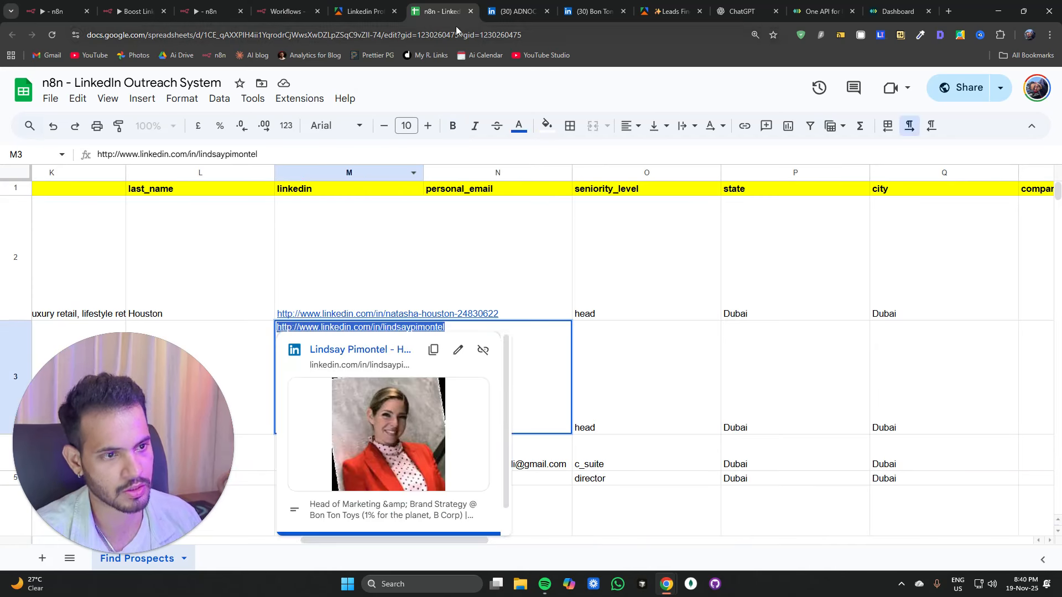
{"action": "left_click", "coordinate": [366, 17]}
{"action": "left_click", "coordinate": [218, 12]}
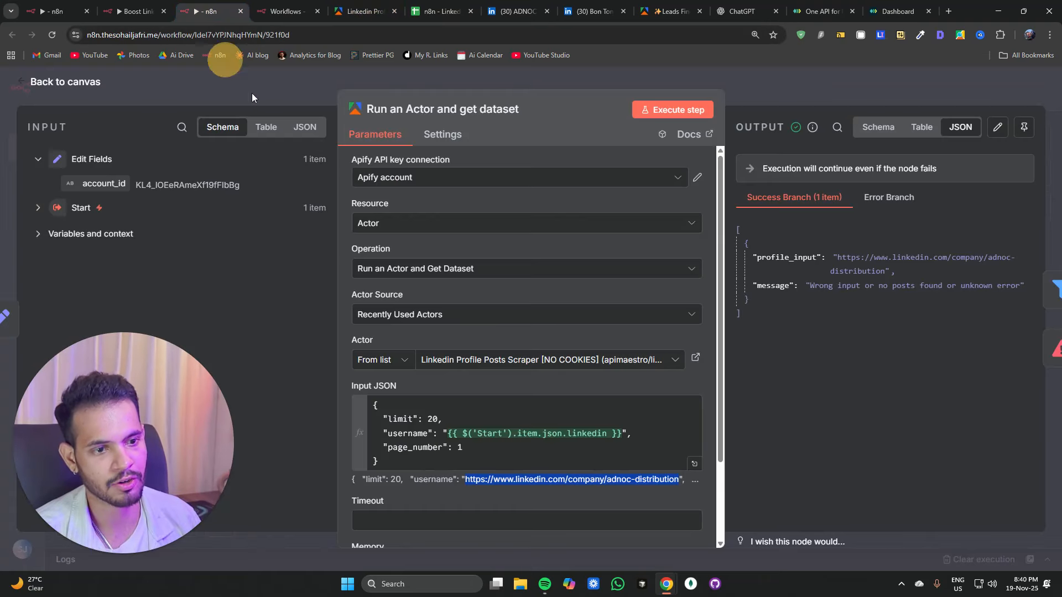
Step: Replace the Start node's pinned linkedin value with the copied prospect profile URL
{"action": "left_click", "coordinate": [303, 103]}
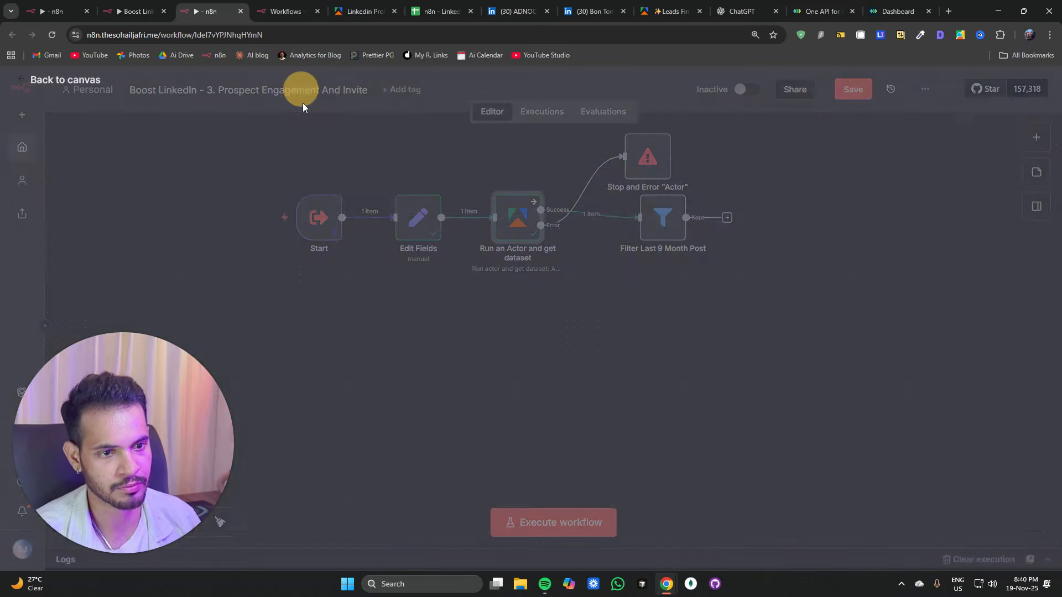
{"action": "double_click", "coordinate": [315, 215]}
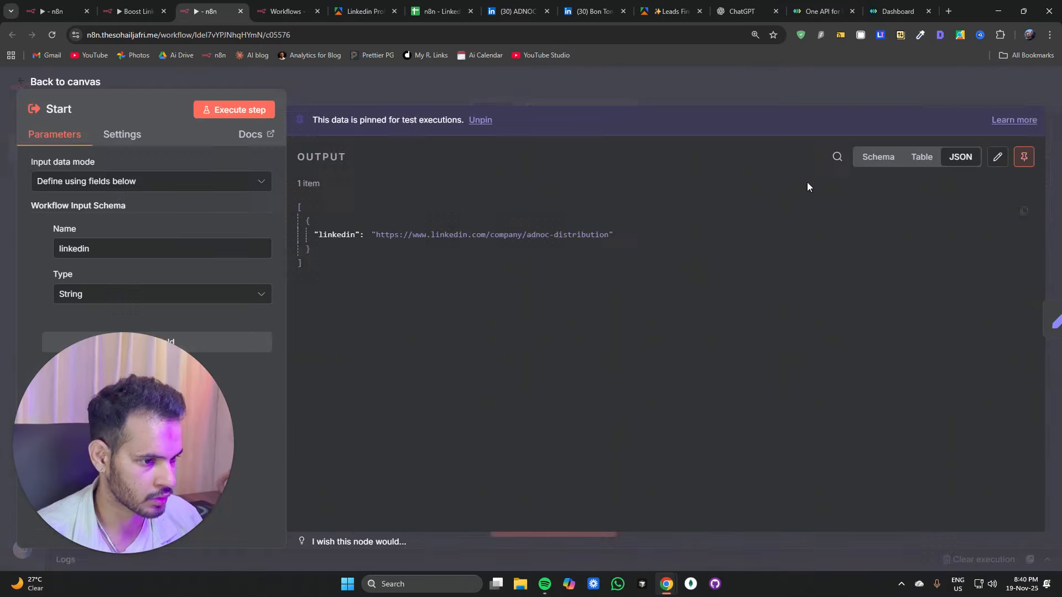
{"action": "left_click", "coordinate": [998, 157]}
{"action": "left_click_drag", "start_coordinate": [429, 187], "coordinate": [700, 187]}
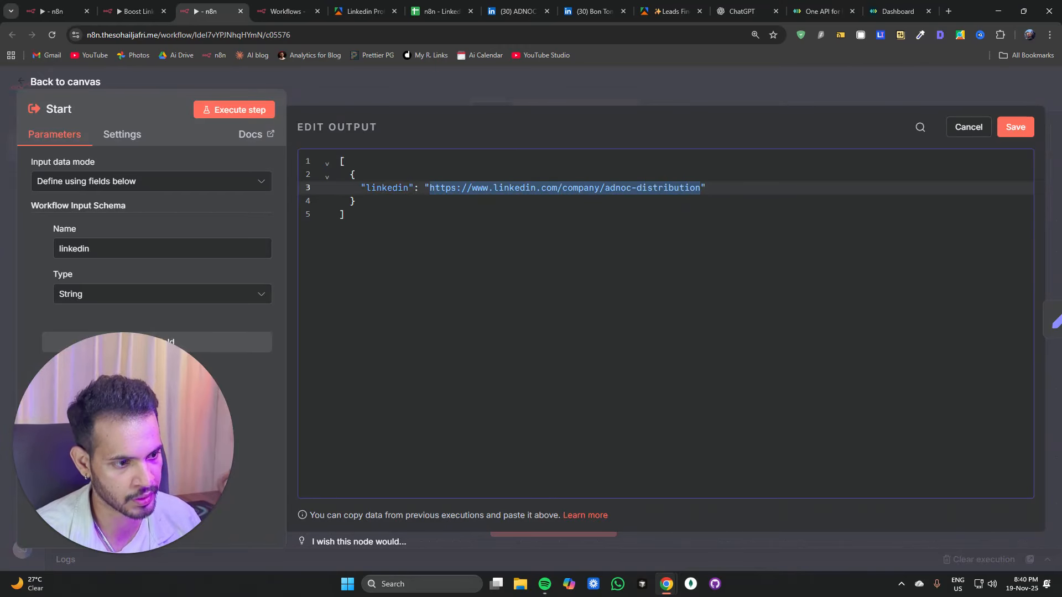
{"action": "key", "text": "BackSpace"}
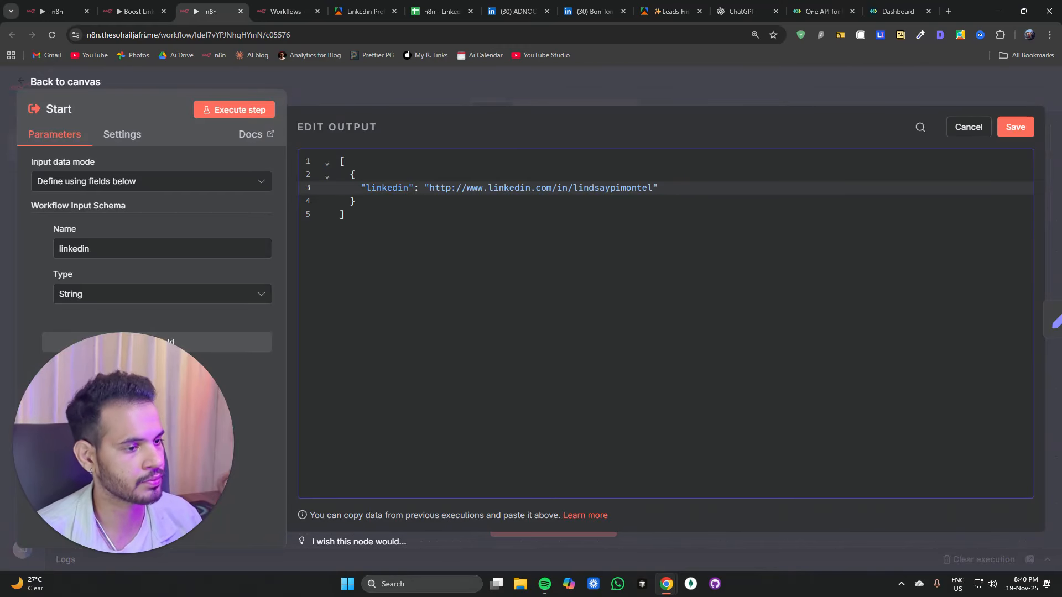
{"action": "left_click", "coordinate": [1016, 126]}
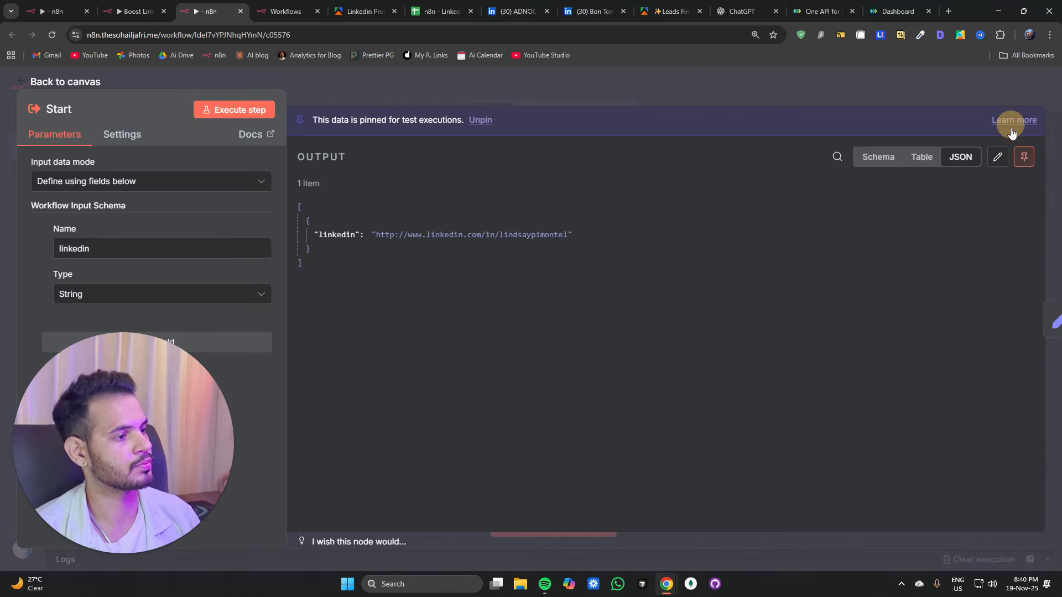
Step: Unpin and execute the Start node, then re-run the Edit Fields and Apify nodes
{"action": "left_click", "coordinate": [259, 113]}
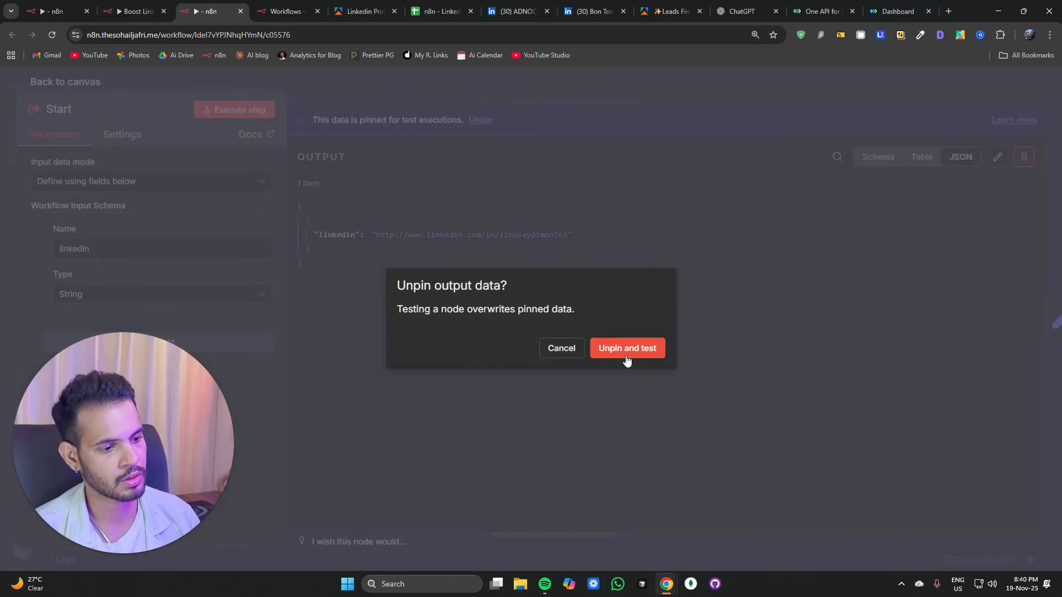
{"action": "left_click", "coordinate": [627, 354]}
{"action": "left_click", "coordinate": [881, 91]}
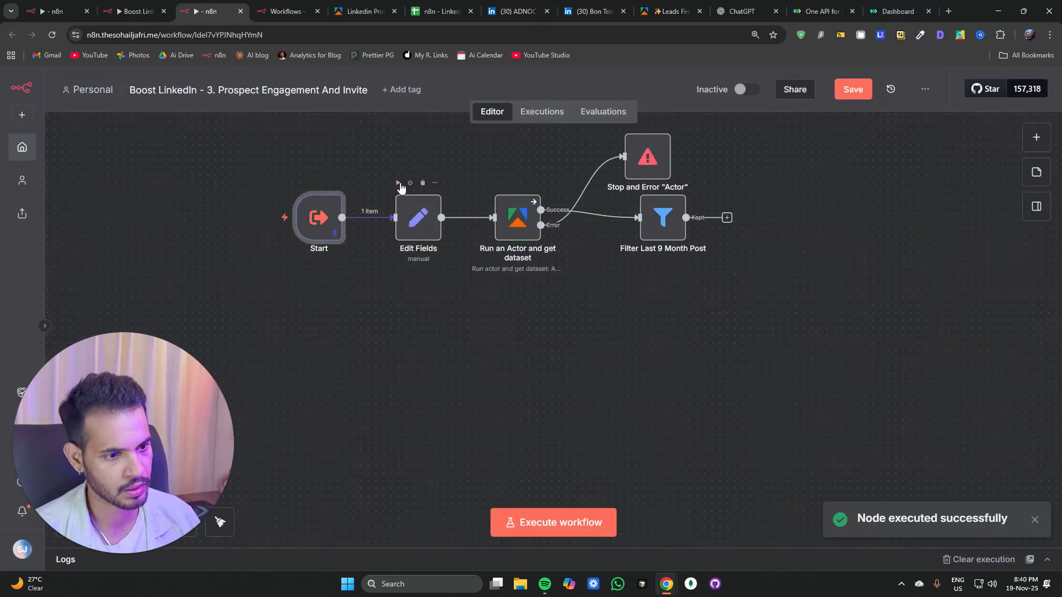
{"action": "left_click", "coordinate": [398, 183]}
{"action": "left_click", "coordinate": [497, 182]}
{"action": "left_click_drag", "start_coordinate": [673, 313], "coordinate": [590, 407]}
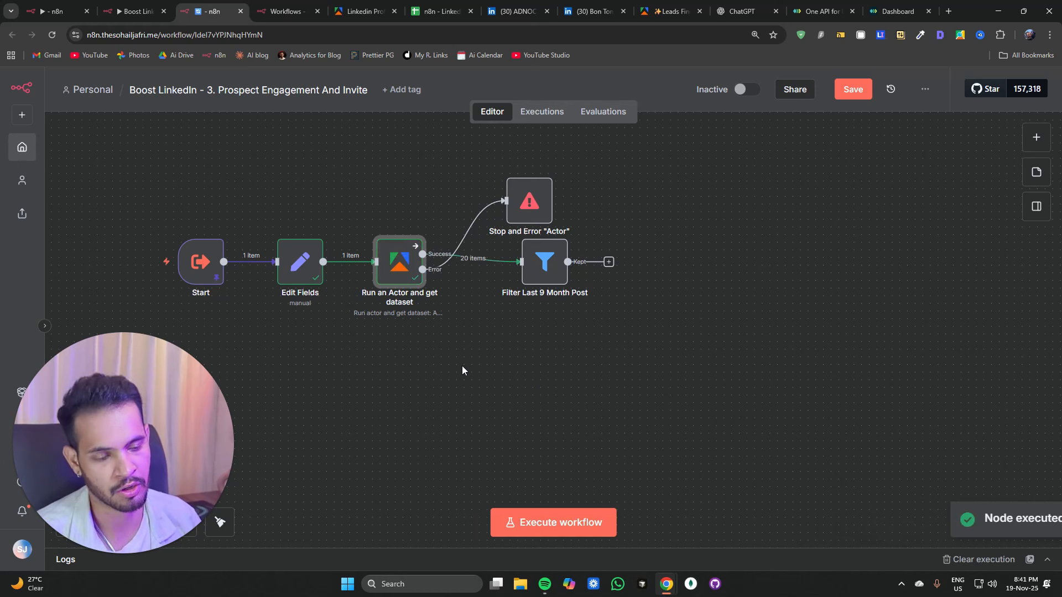
Step: Change the filter's operator to Date & Time 'is after' and execute the Filter Last 9 Month Post node
{"action": "double_click", "coordinate": [545, 282]}
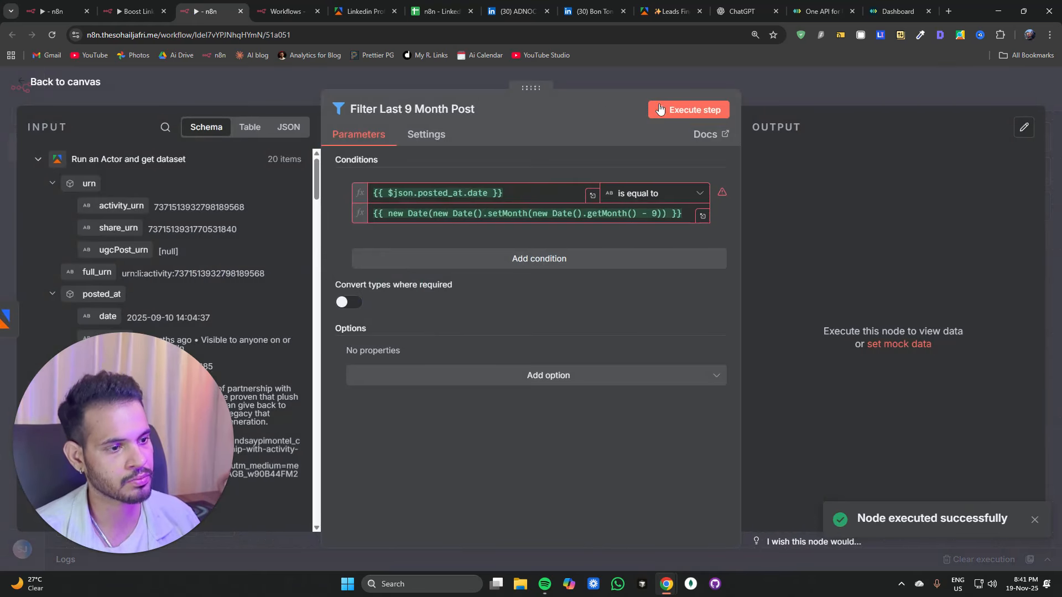
{"action": "left_click", "coordinate": [660, 110]}
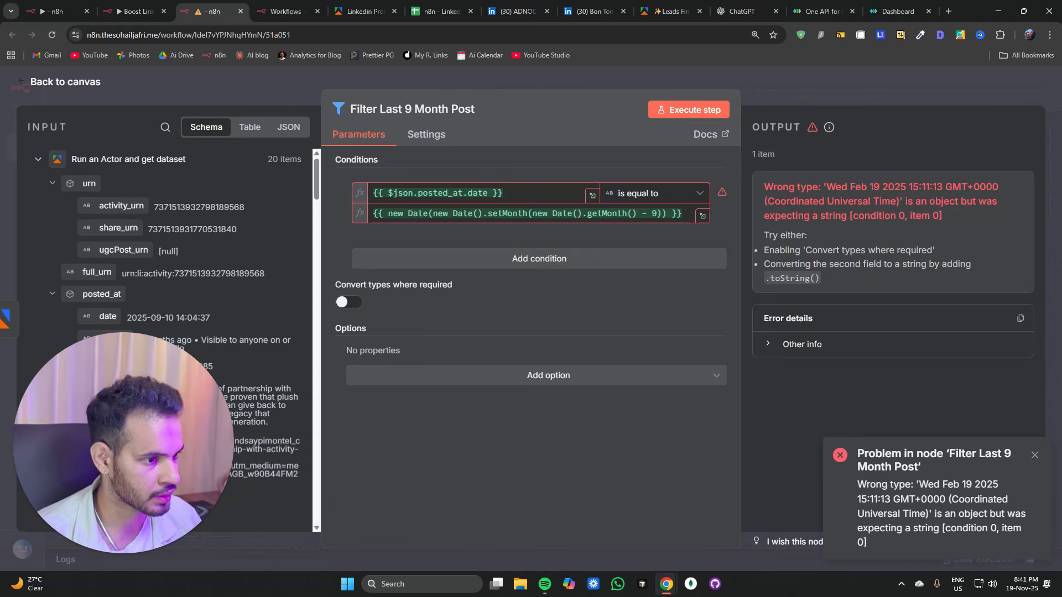
{"action": "left_click", "coordinate": [686, 193]}
{"action": "mouse_move", "coordinate": [676, 288]}
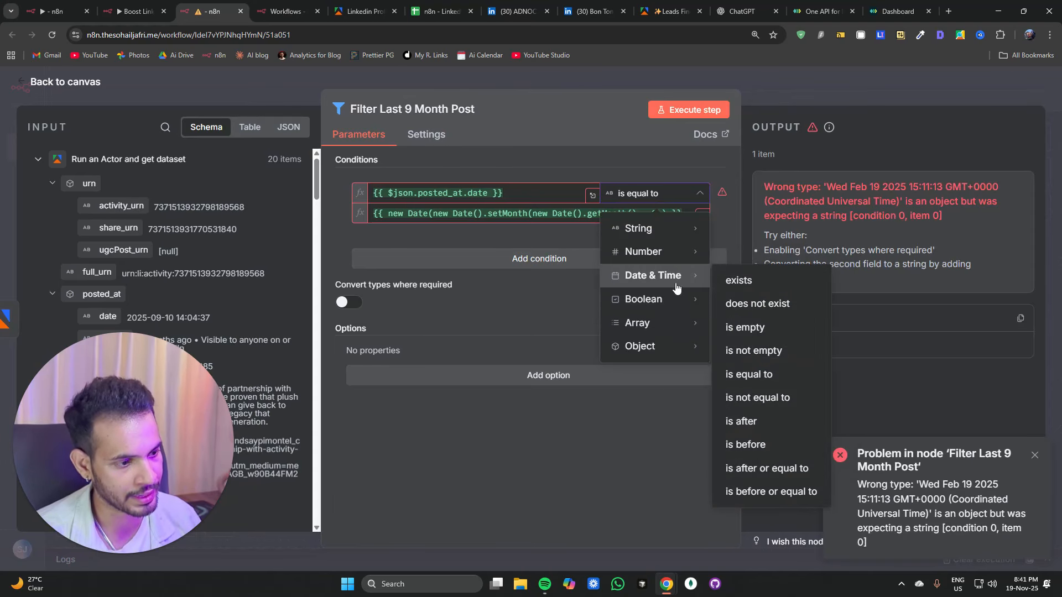
{"action": "mouse_move", "coordinate": [653, 229]}
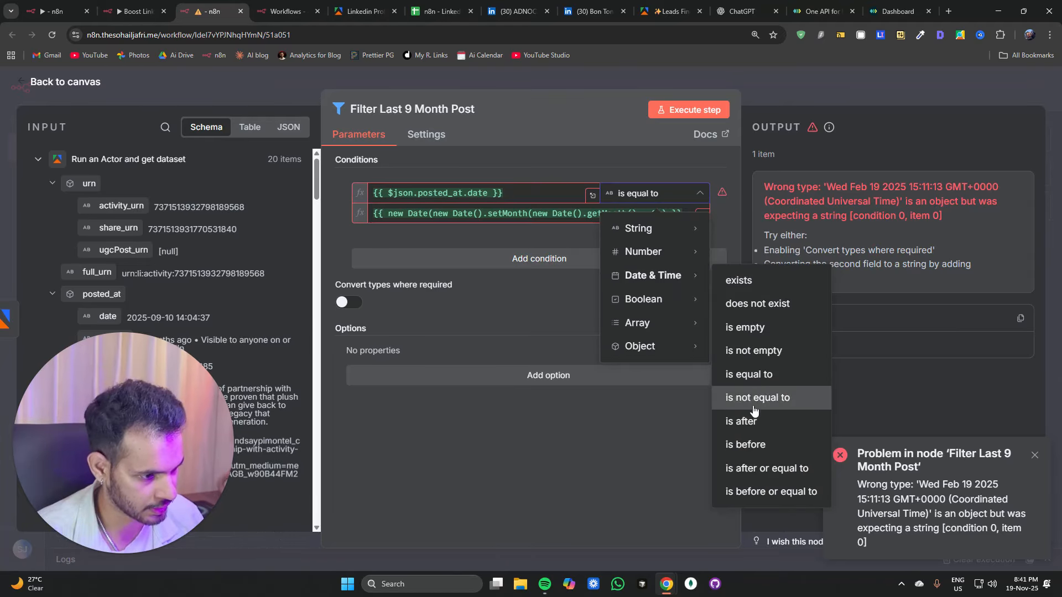
{"action": "left_click", "coordinate": [745, 403]}
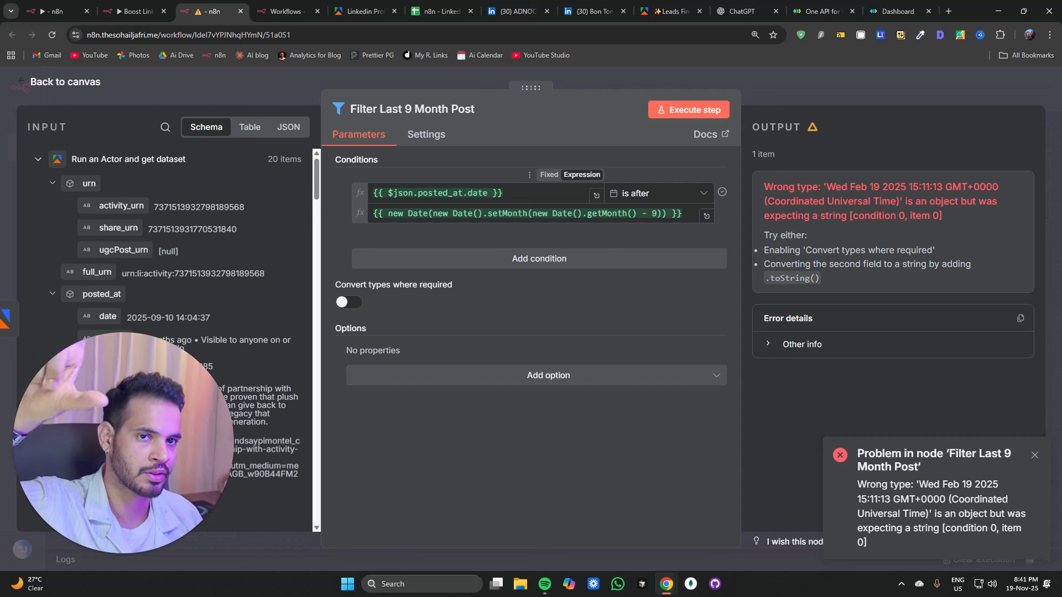
{"action": "left_click", "coordinate": [667, 111]}
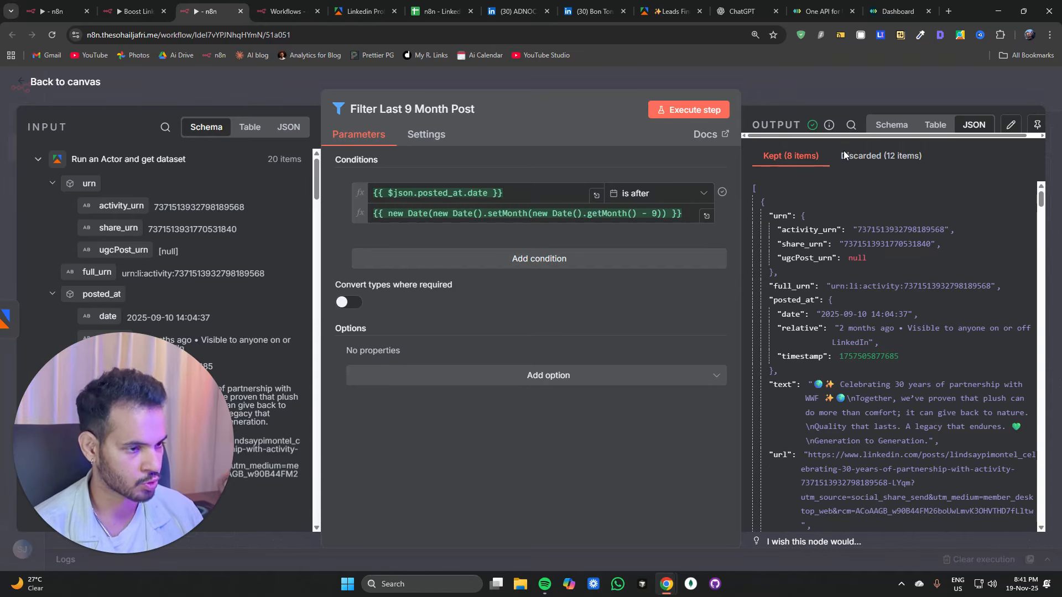
Step: Add an If node after the Filter Last 9 Month Post node with its first value set to the filtered items' length expression
{"action": "left_click", "coordinate": [785, 84]}
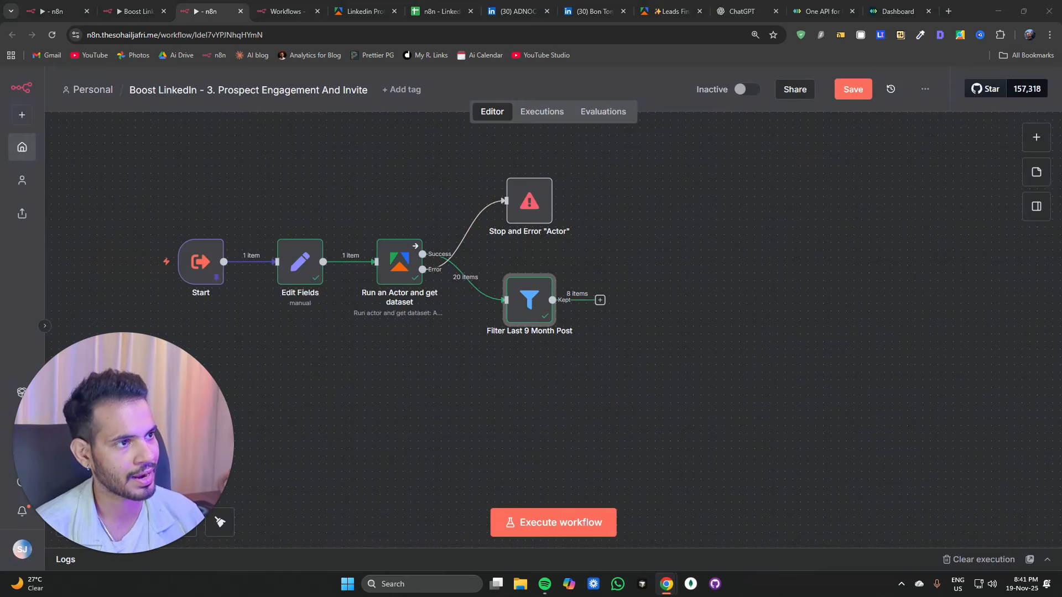
{"action": "left_click", "coordinate": [600, 299]}
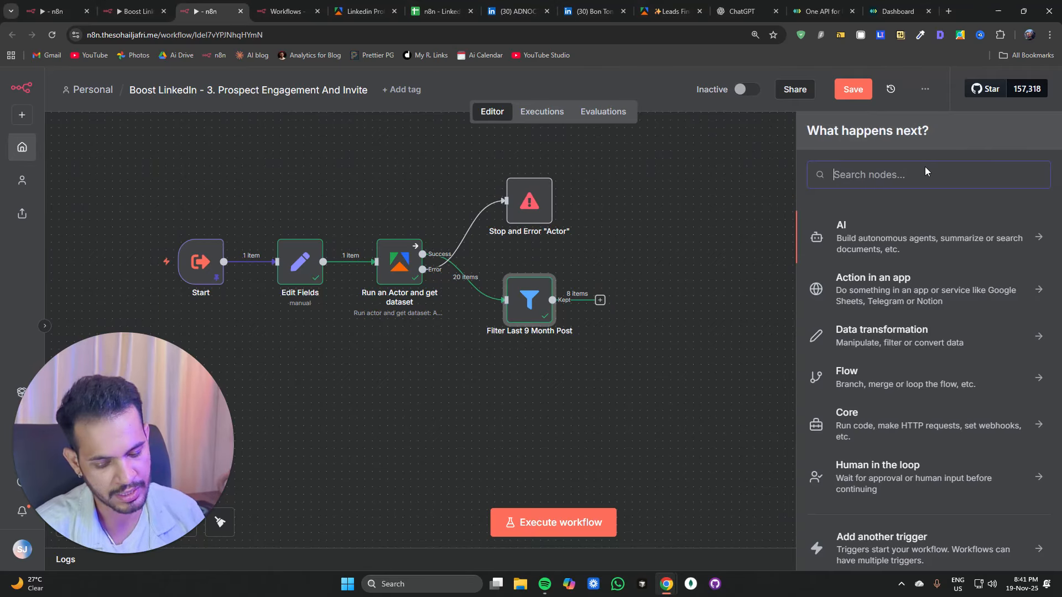
{"action": "type", "text": "if"}
{"action": "left_click", "coordinate": [841, 243]}
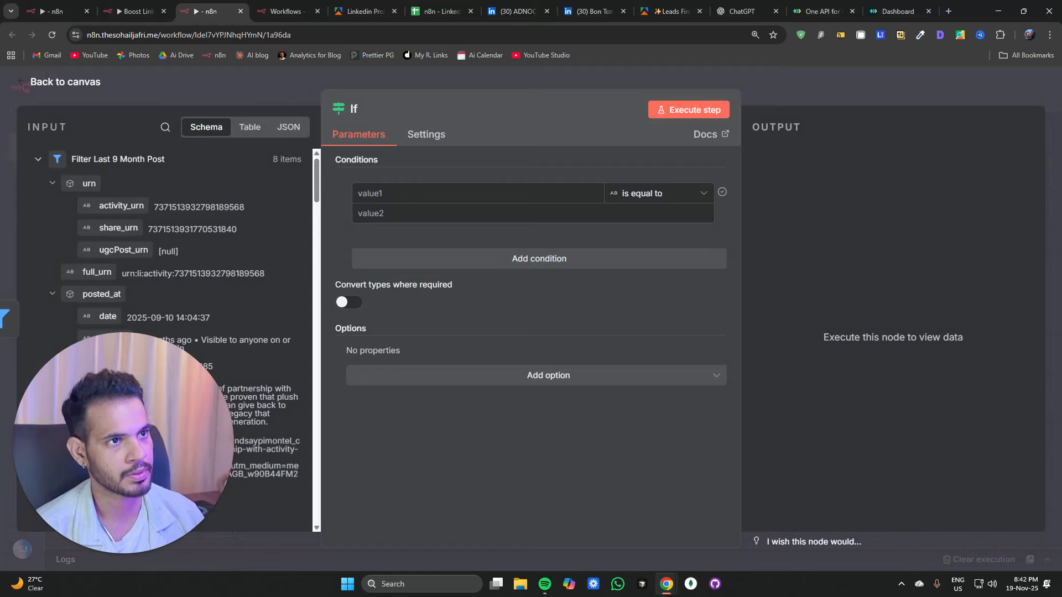
{"action": "left_click", "coordinate": [451, 193]}
{"action": "type", "text": "{{ $('Filter Last 9 Month Post').all().length }}"}
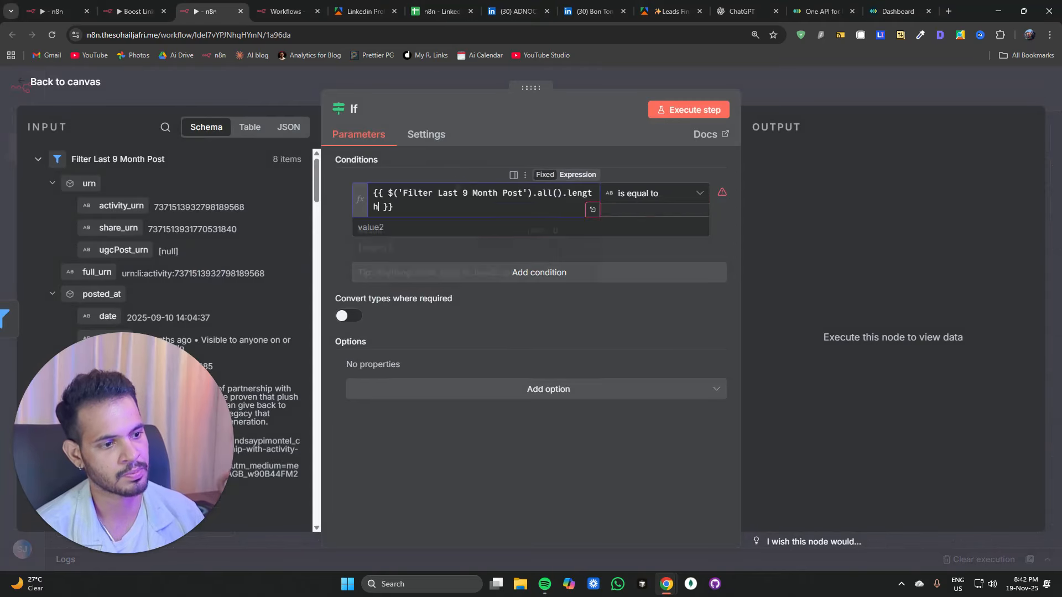
Step: Set the If condition to Number 'is not equal to' 0 and execute the If node
{"action": "left_click", "coordinate": [686, 193]}
{"action": "mouse_move", "coordinate": [675, 254]}
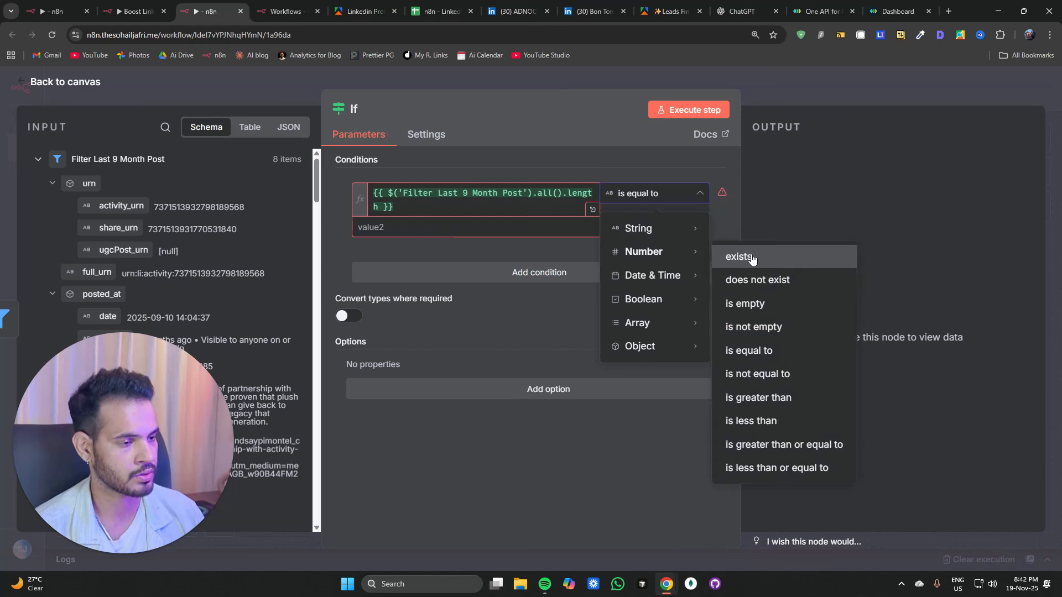
{"action": "left_click", "coordinate": [753, 373]}
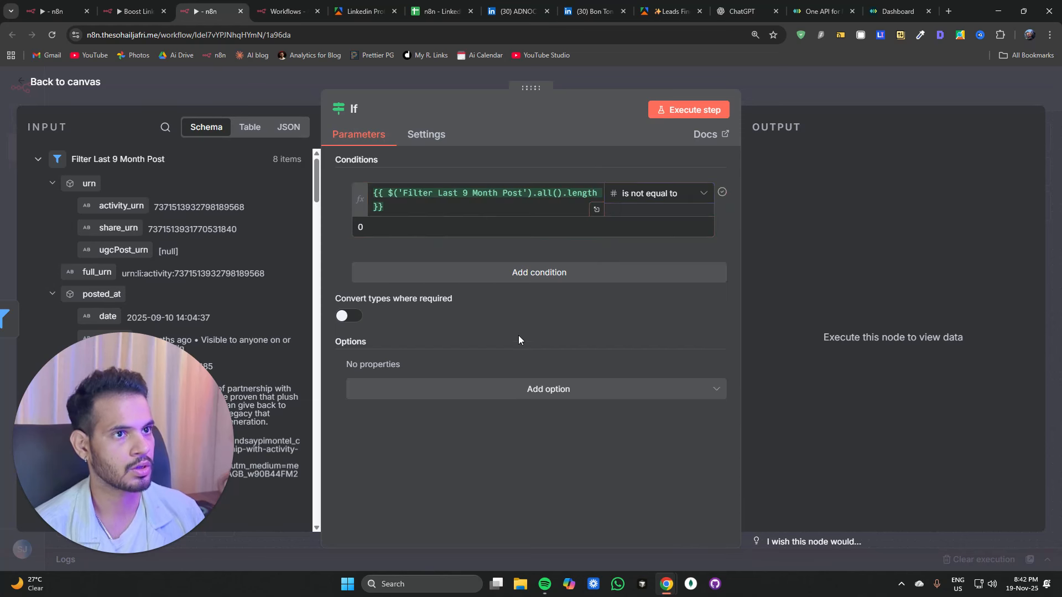
{"action": "left_click", "coordinate": [684, 111]}
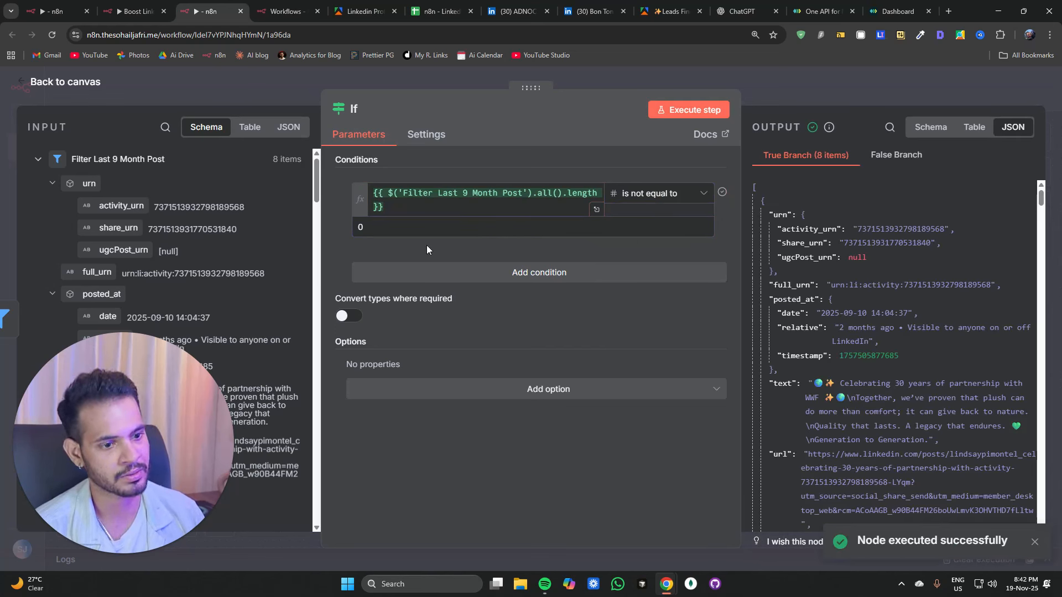
Step: Rename the If node to "If Any Post Made" and return to the canvas
{"action": "left_click", "coordinate": [361, 110]}
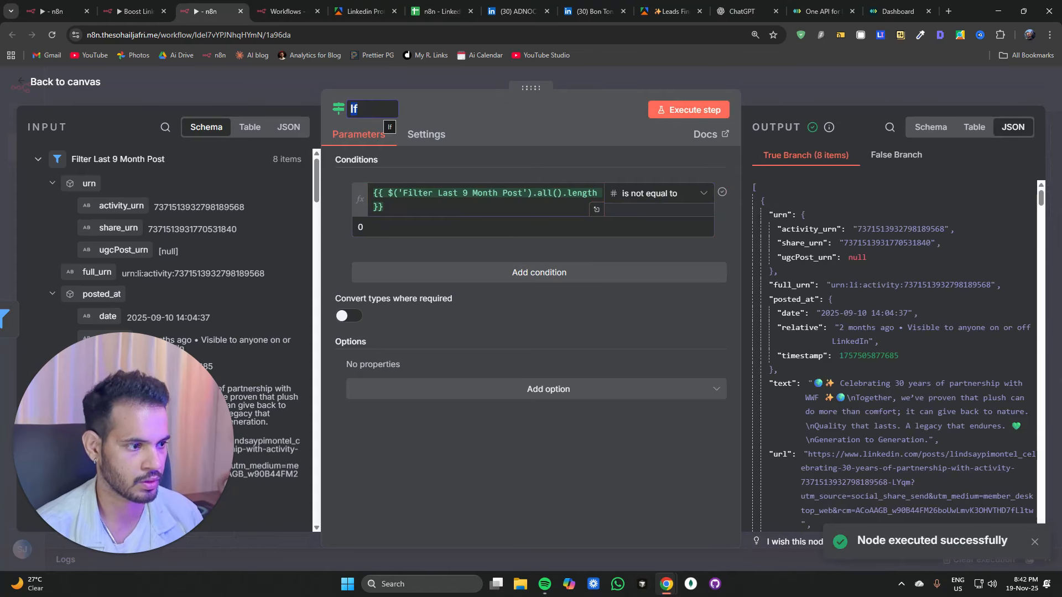
{"action": "key", "text": "Right"}
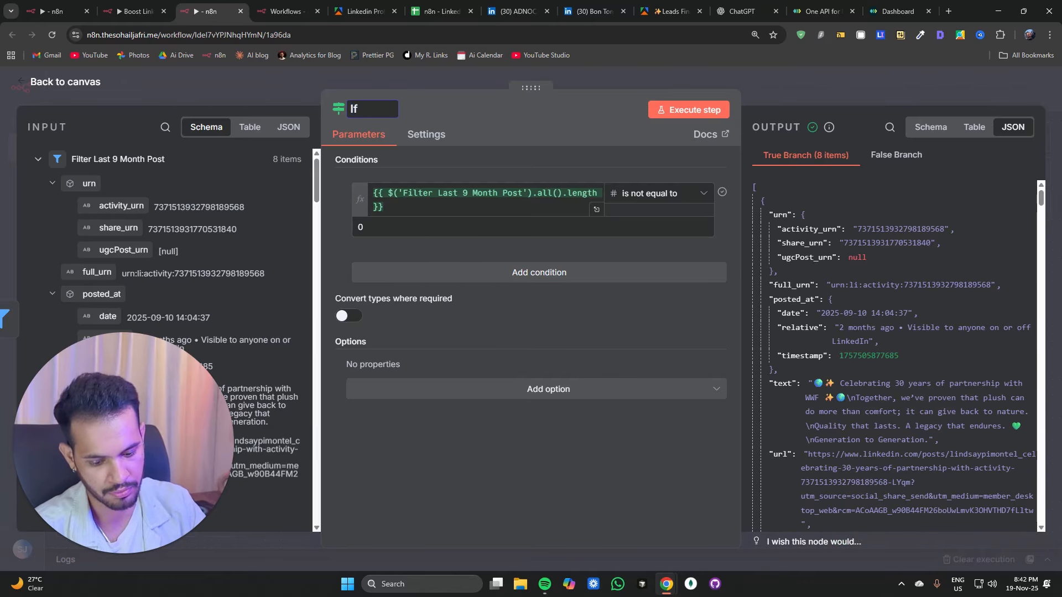
{"action": "type", "text": "Any Post "}
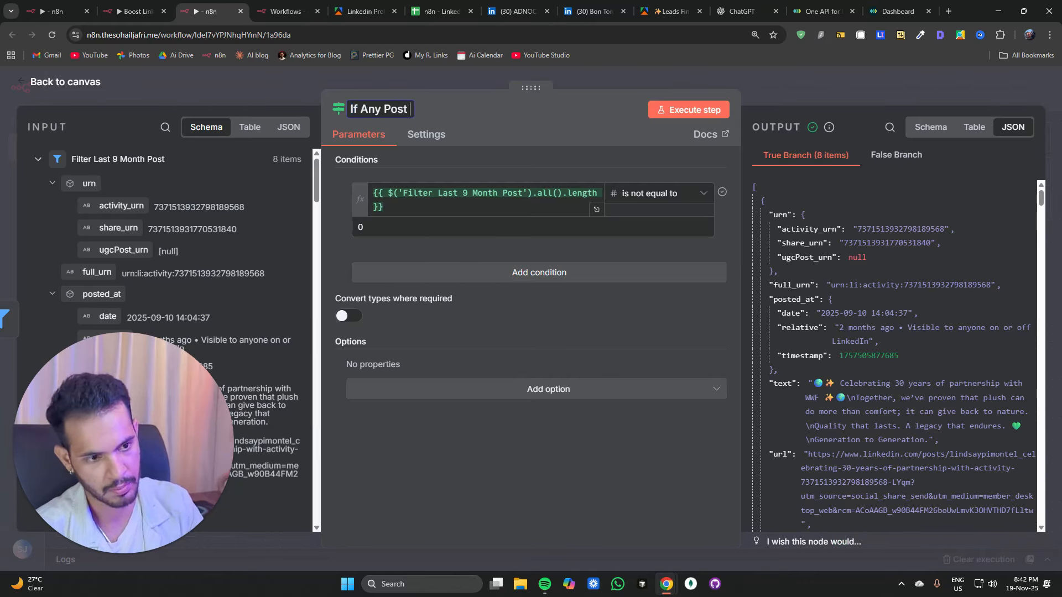
{"action": "type", "text": "Made"}
{"action": "key", "text": "ctrl+a"}
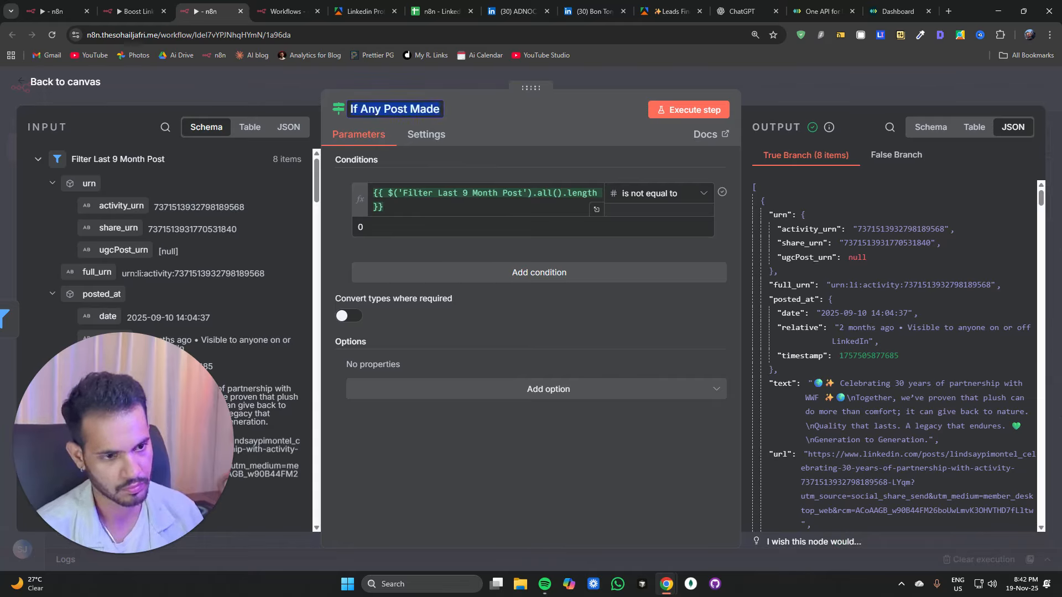
{"action": "left_click", "coordinate": [274, 92]}
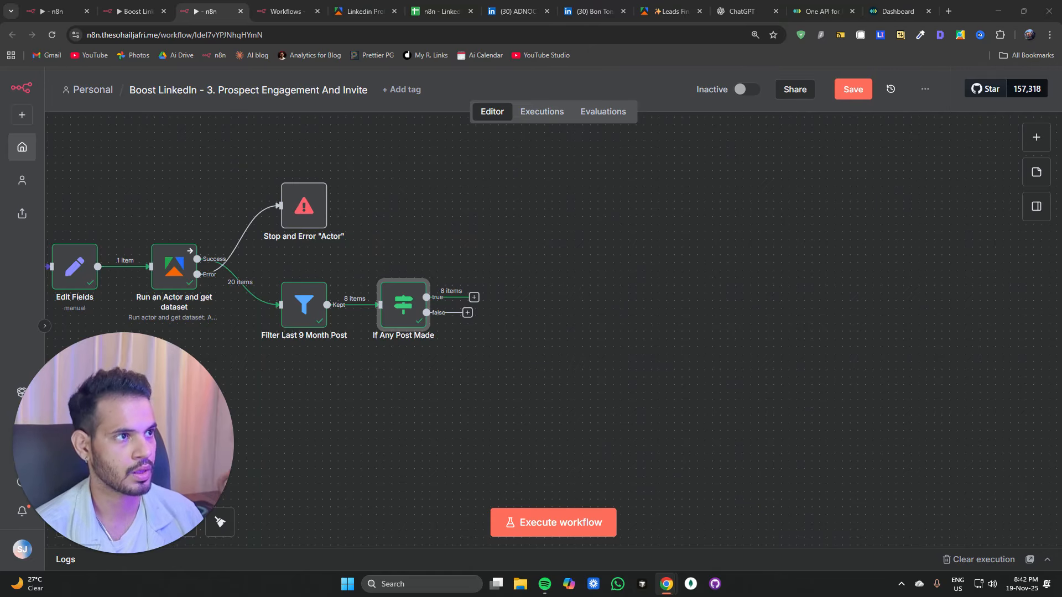
Step: Move and resize the "1. Get Prospect Posts" sticky note so it encloses all the nodes
{"action": "left_click_drag", "start_coordinate": [425, 383], "coordinate": [655, 337]}
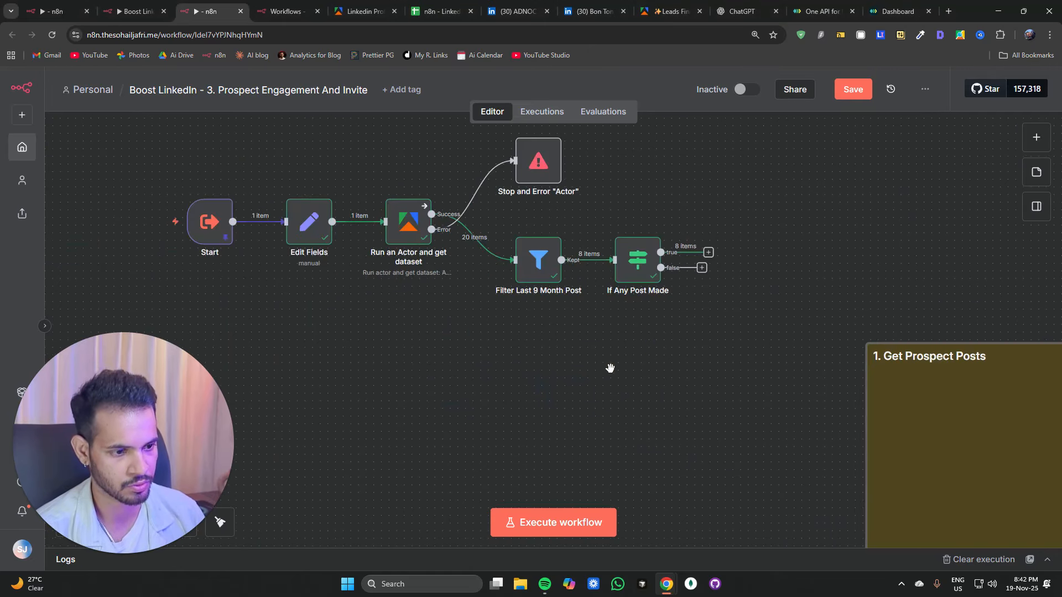
{"action": "left_click_drag", "start_coordinate": [887, 417], "coordinate": [169, 183]}
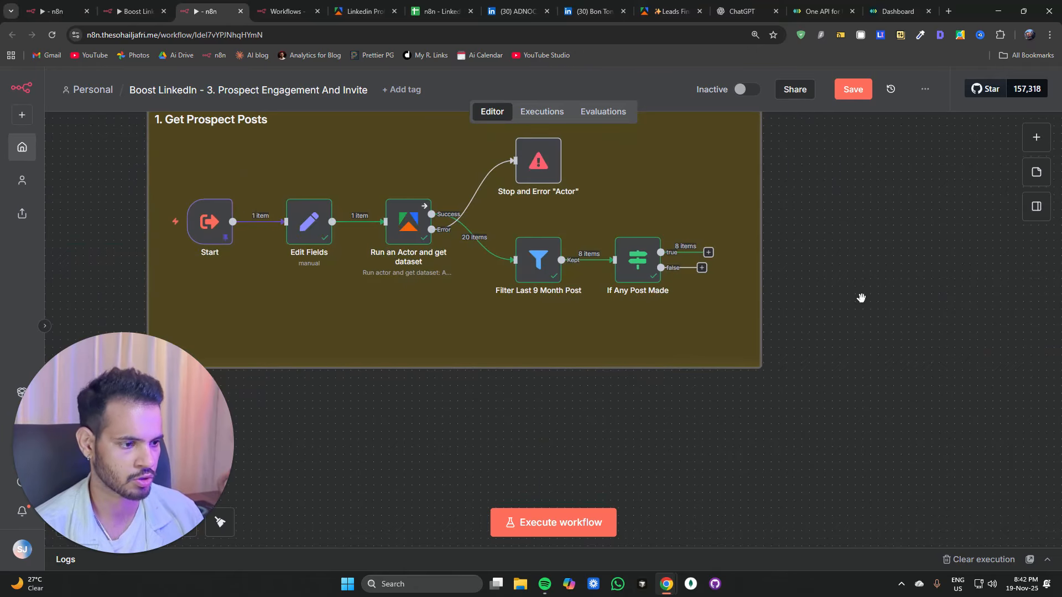
{"action": "left_click_drag", "start_coordinate": [861, 298], "coordinate": [652, 268]}
{"action": "scroll", "coordinate": [651, 268], "scroll_direction": "down", "scroll_amount": 5}
{"action": "left_click_drag", "start_coordinate": [613, 317], "coordinate": [565, 318]}
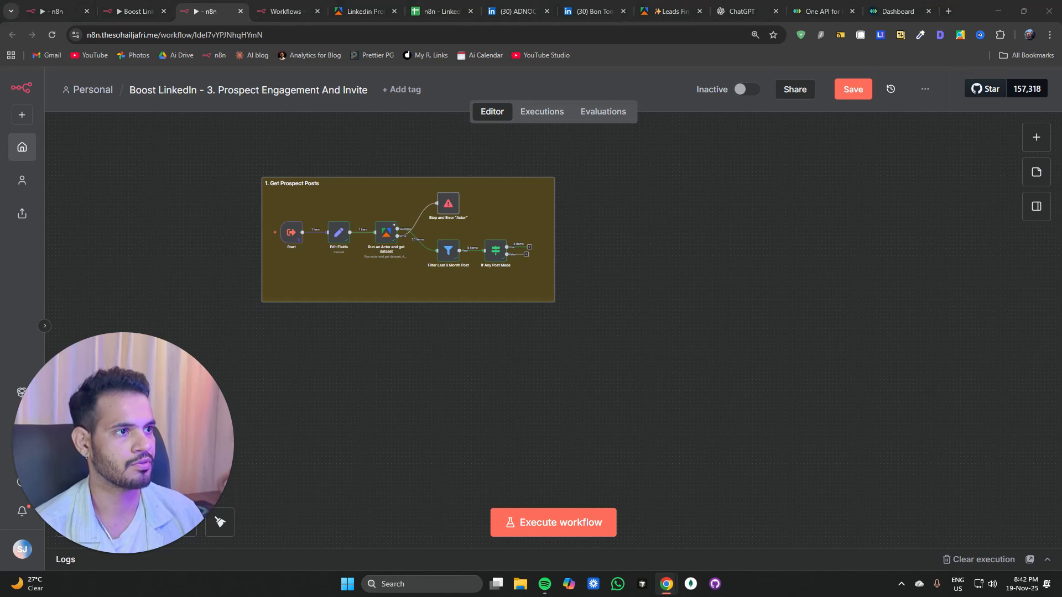
Step: Paste a sticky note titled "2. Add Reaction and Comment to Posts" below the first group
{"action": "left_click", "coordinate": [521, 410]}
{"action": "key", "text": "ctrl+v"}
{"action": "left_click_drag", "start_coordinate": [630, 450], "coordinate": [373, 350]}
{"action": "left_click", "coordinate": [599, 247]}
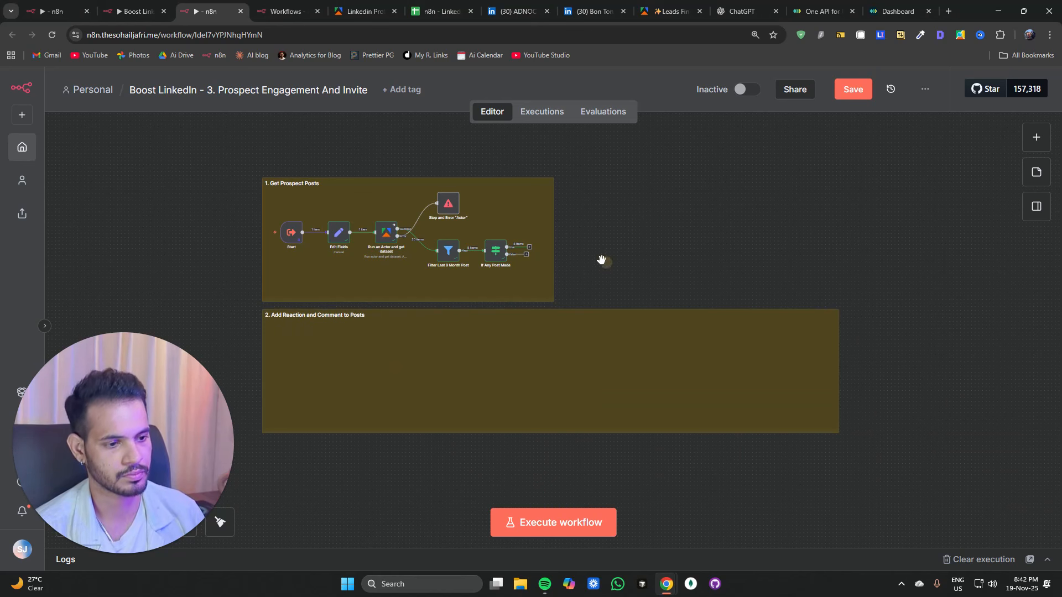
Step: Paste another sticky note and place it beside the first group
{"action": "scroll", "coordinate": [602, 260], "scroll_direction": "up", "scroll_amount": 4}
{"action": "key", "text": "1"}
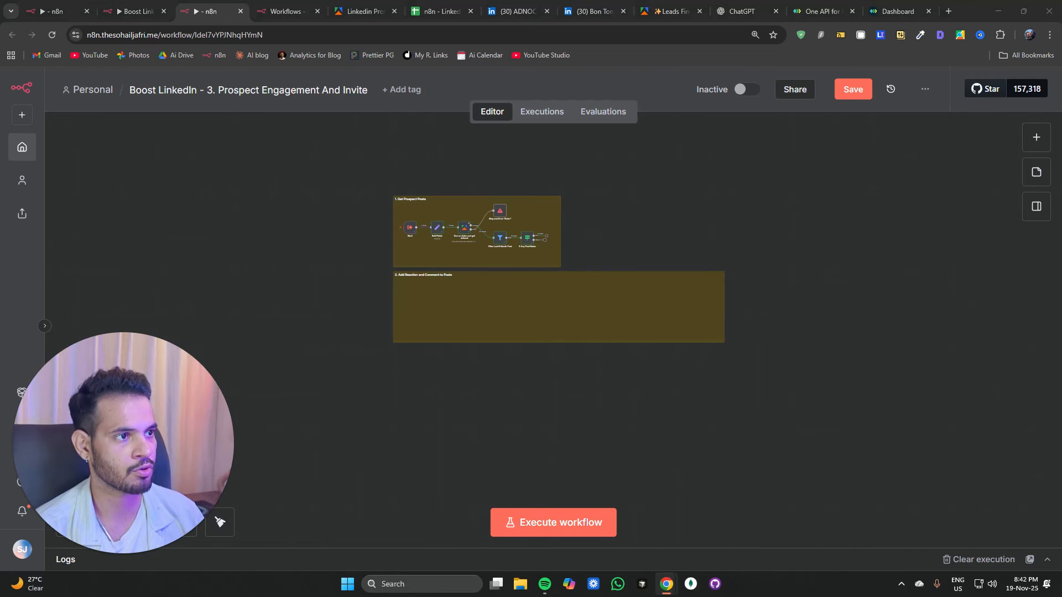
{"action": "scroll", "coordinate": [498, 412], "scroll_direction": "up", "scroll_amount": 4}
{"action": "scroll", "coordinate": [501, 389], "scroll_direction": "down", "scroll_amount": 4}
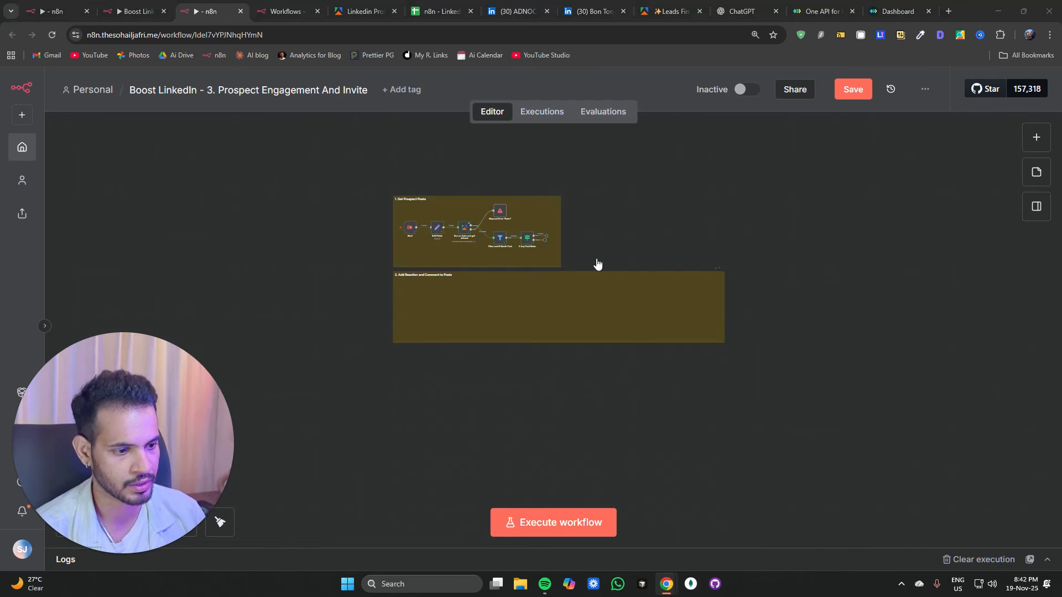
{"action": "left_click", "coordinate": [574, 223]}
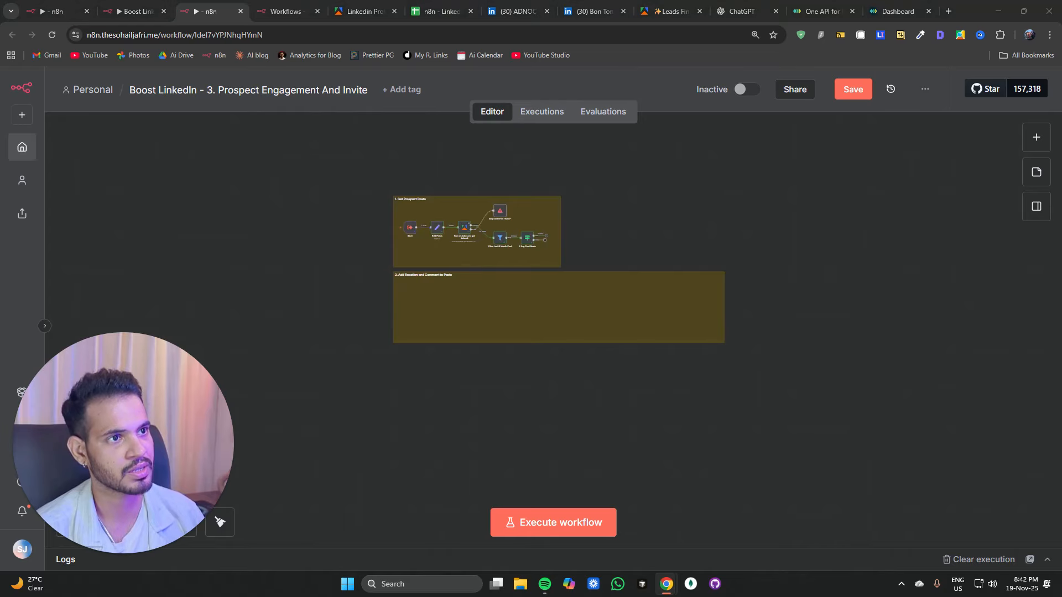
{"action": "left_click", "coordinate": [647, 213]}
{"action": "key", "text": "ctrl+v"}
{"action": "left_click_drag", "start_coordinate": [683, 247], "coordinate": [602, 229]}
{"action": "scroll", "coordinate": [585, 243], "scroll_direction": "up", "scroll_amount": 5}
Step: Add an HTTP Request node on the true branch of the If Any Post Made node
{"action": "left_click", "coordinate": [417, 220]}
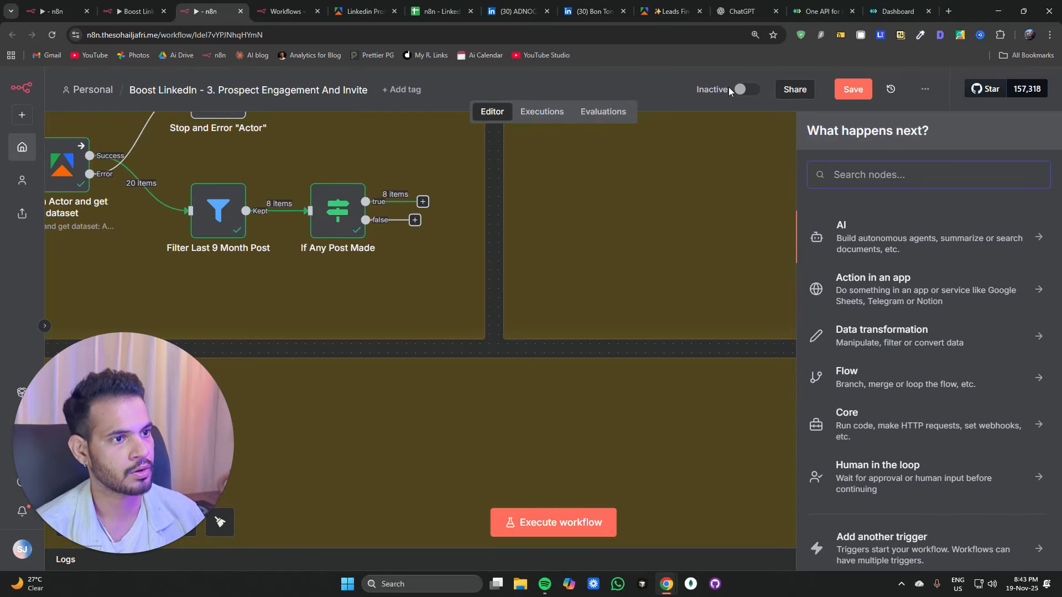
{"action": "type", "text": "h"}
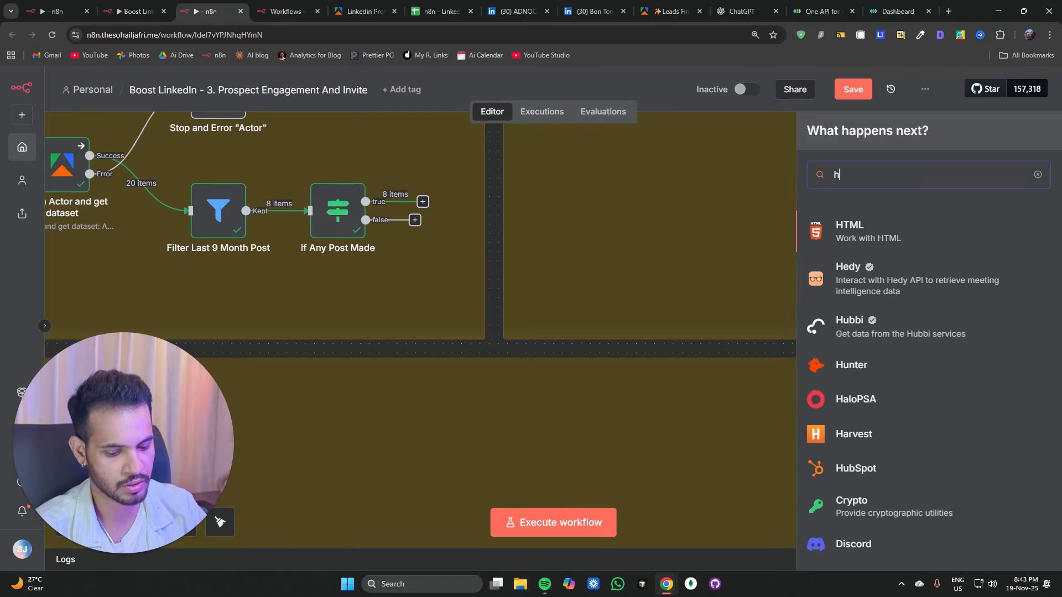
{"action": "type", "text": "tt"}
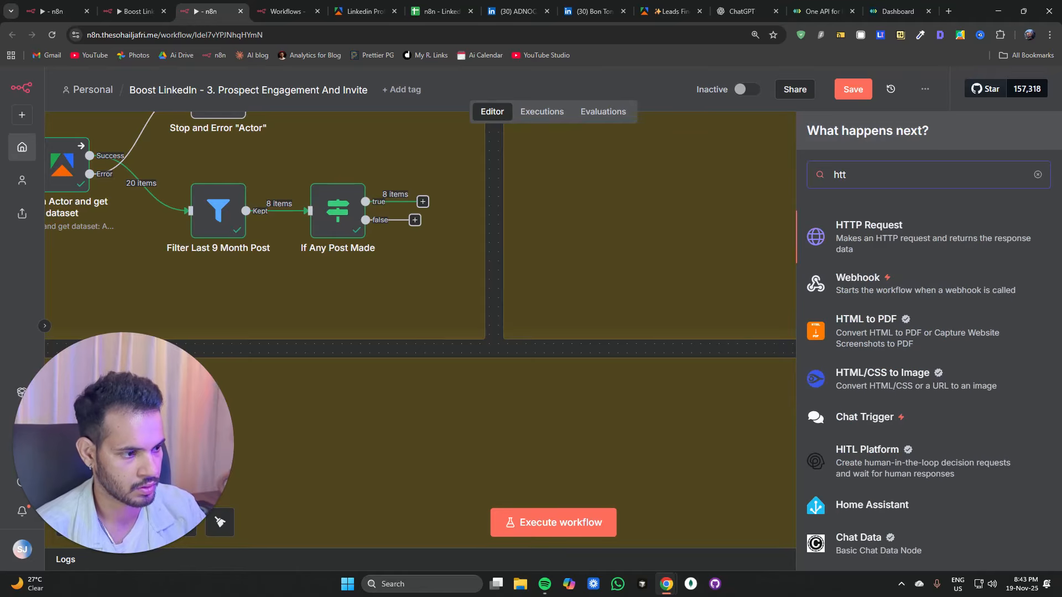
{"action": "key", "text": "Return"}
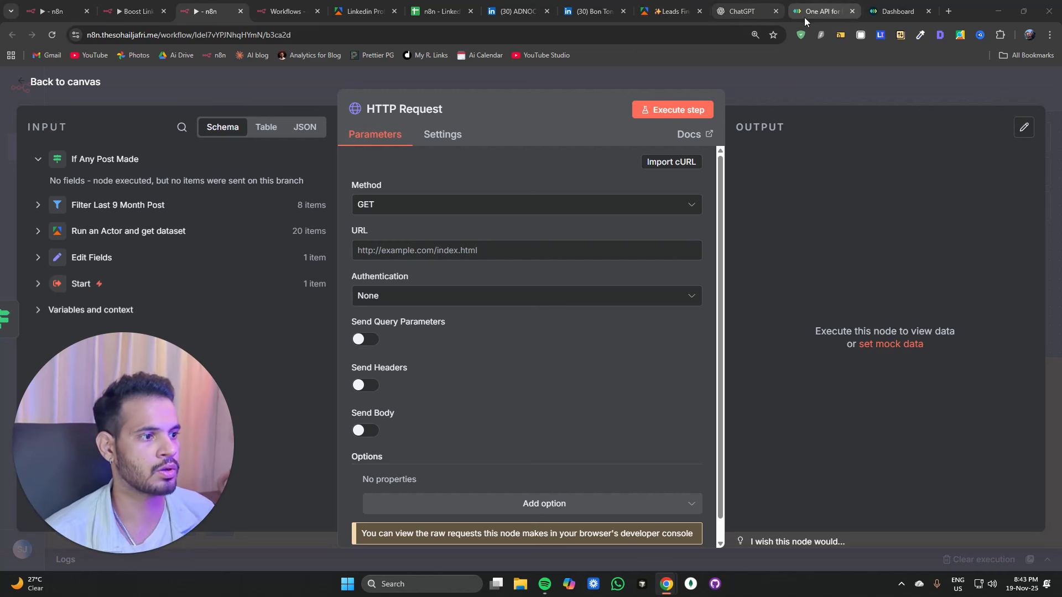
Step: Close the Unipile homepage tab and move the Unipile dashboard tab beside the n8n tabs
{"action": "left_click", "coordinate": [817, 12]}
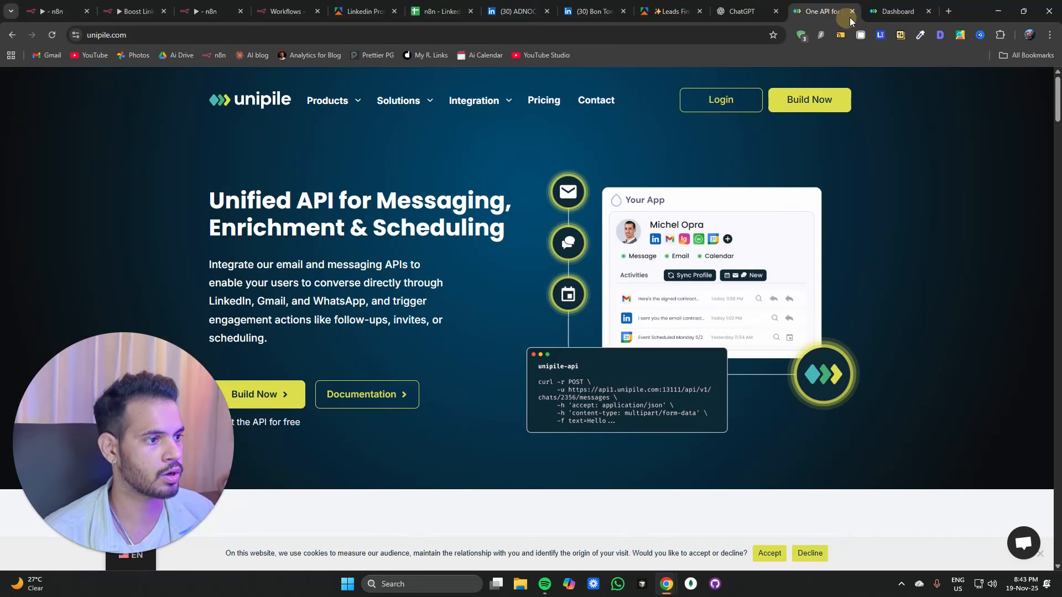
{"action": "left_click", "coordinate": [854, 15]}
{"action": "left_click_drag", "start_coordinate": [854, 15], "coordinate": [362, 28]}
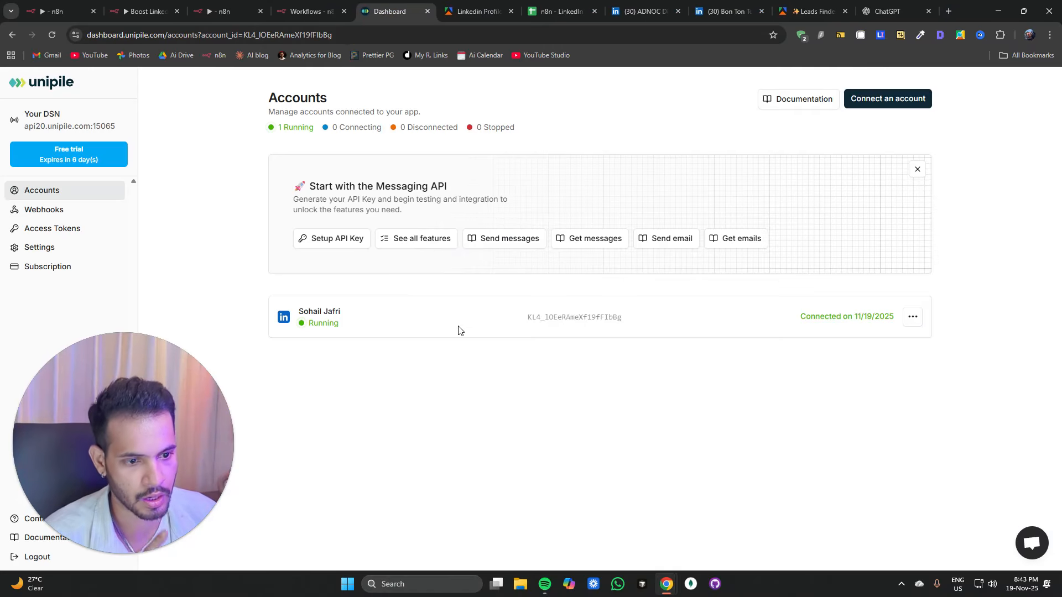
Step: Generate a Unipile access token with note "n8n", a 90-day expiration, and Messaging and Accounts scopes
{"action": "left_click", "coordinate": [922, 320]}
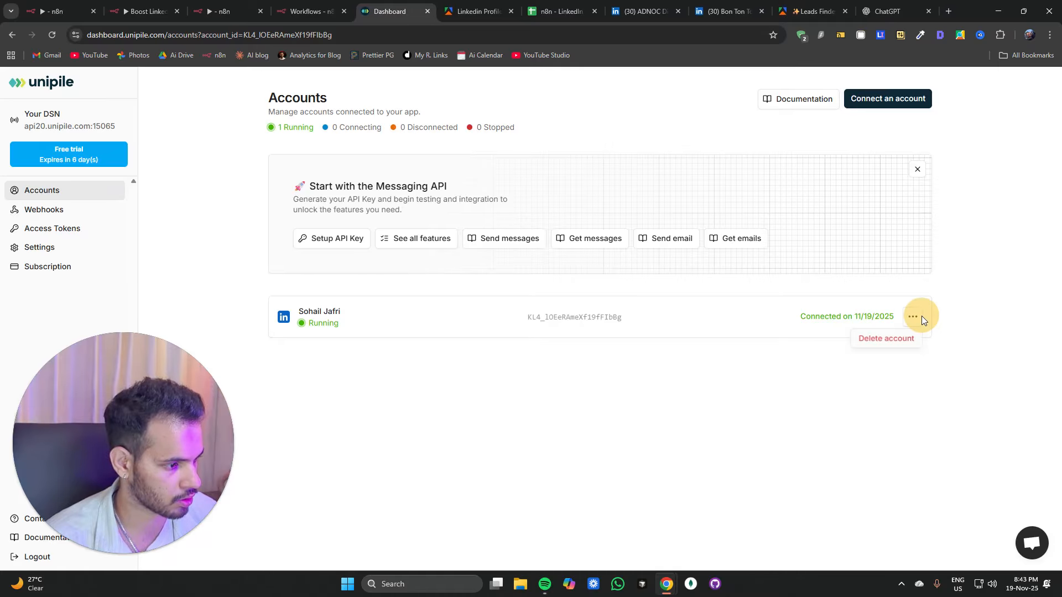
{"action": "left_click", "coordinate": [479, 325]}
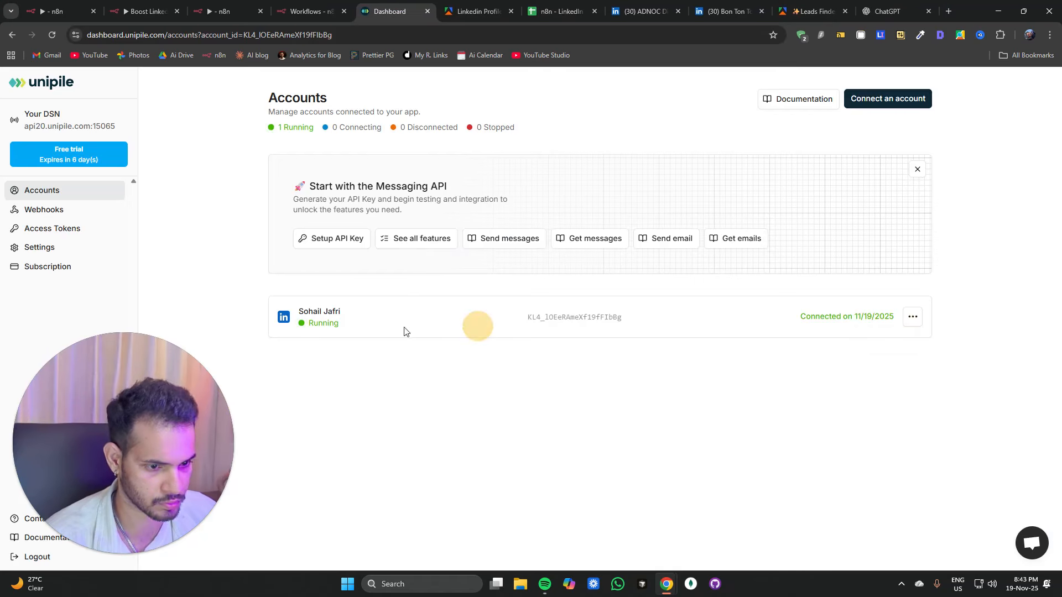
{"action": "left_click", "coordinate": [36, 213]}
{"action": "left_click", "coordinate": [39, 235]}
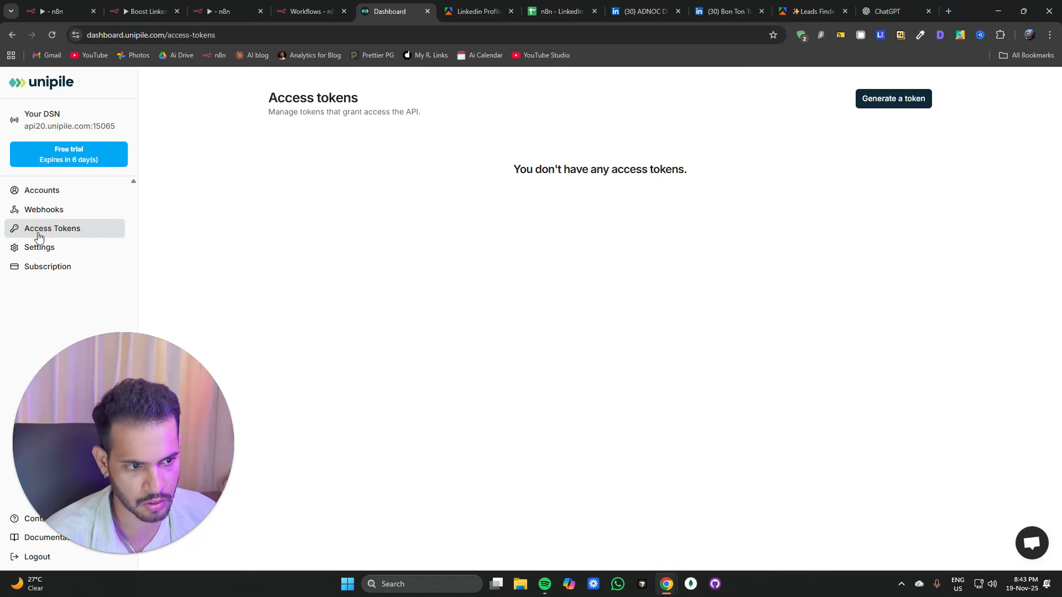
{"action": "left_click", "coordinate": [890, 107]}
{"action": "left_click", "coordinate": [405, 188]}
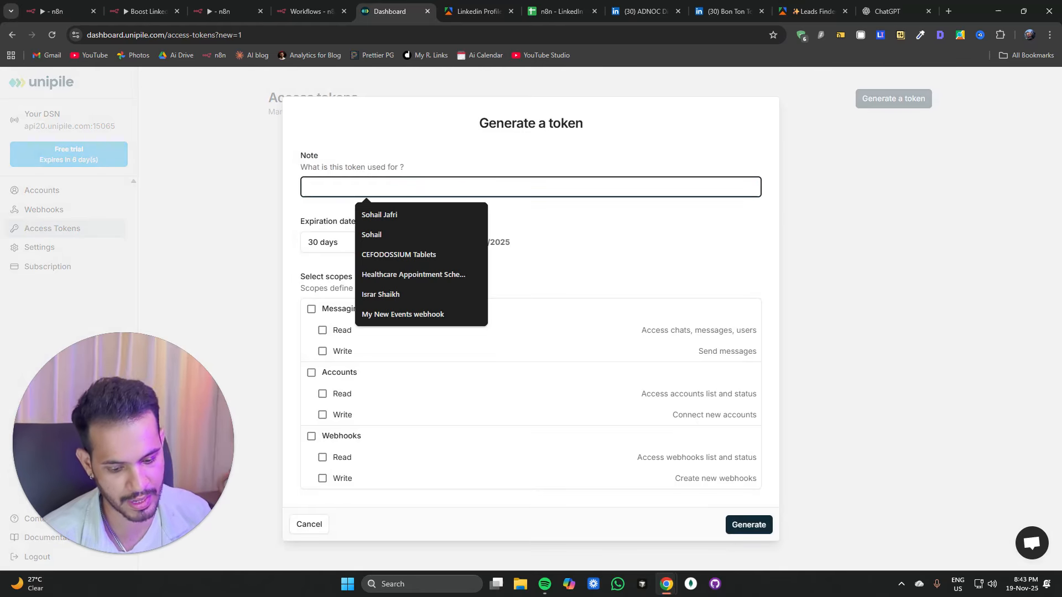
{"action": "type", "text": "n8n"}
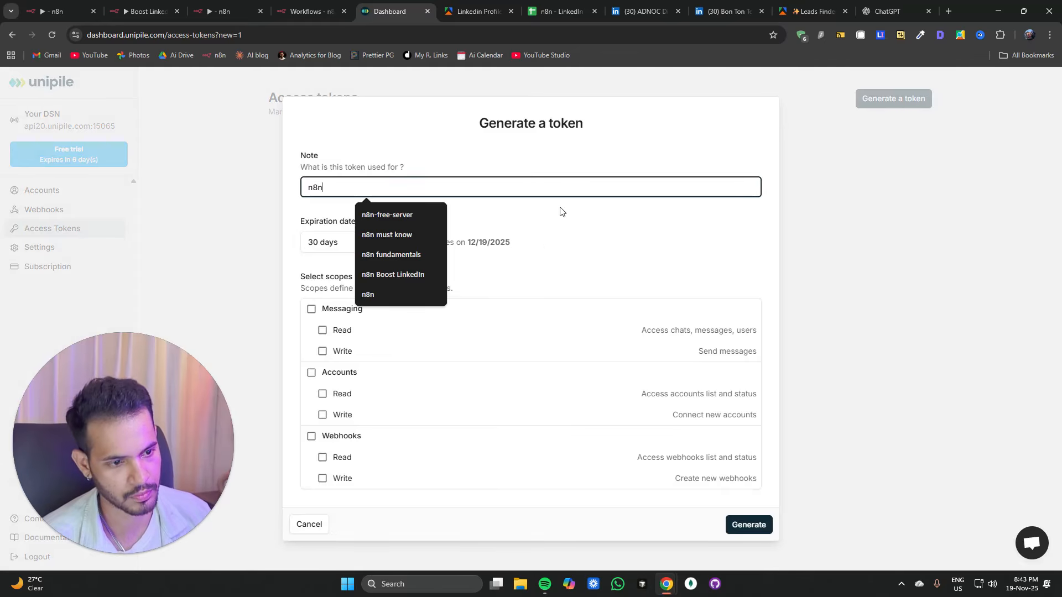
{"action": "left_click", "coordinate": [332, 242]}
{"action": "left_click", "coordinate": [326, 300]}
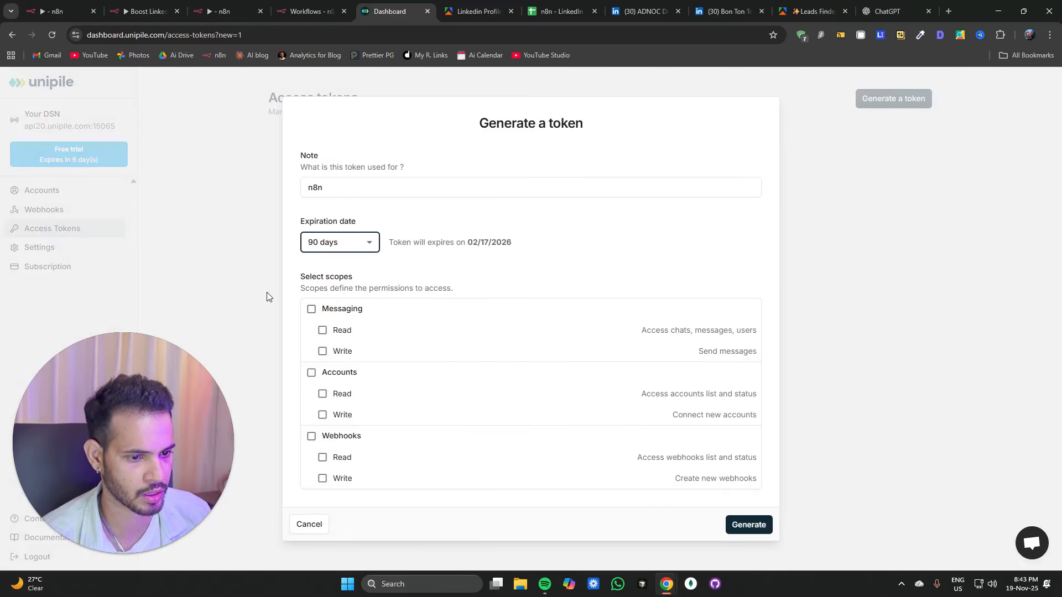
{"action": "left_click", "coordinate": [311, 309]}
{"action": "left_click", "coordinate": [311, 372]}
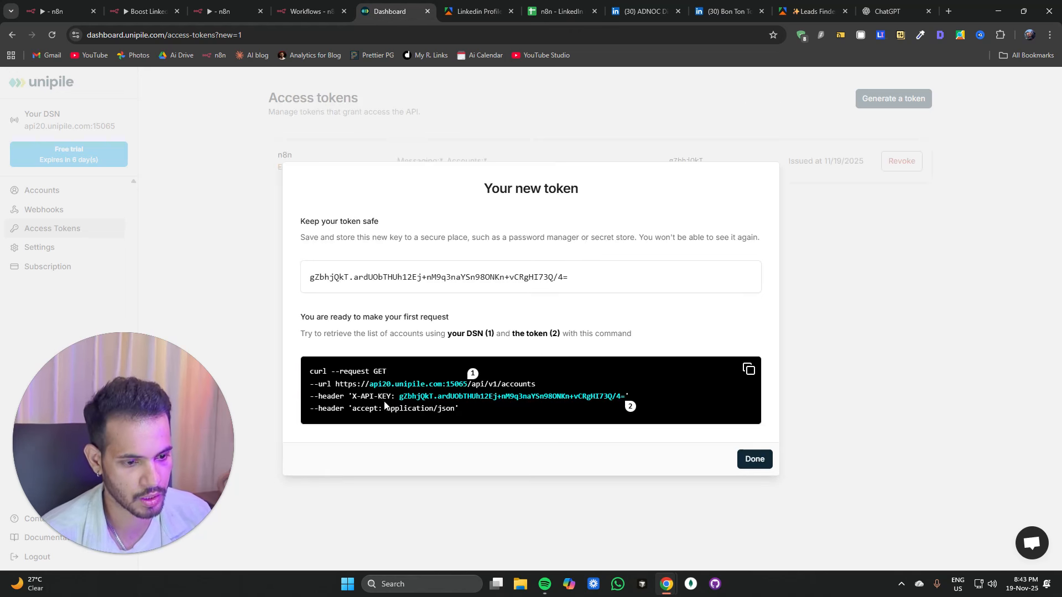
Step: Select the DSN URL and the API key in the sample request, then return to the n8n workflow tab
{"action": "left_click_drag", "start_coordinate": [335, 384], "coordinate": [471, 375]}
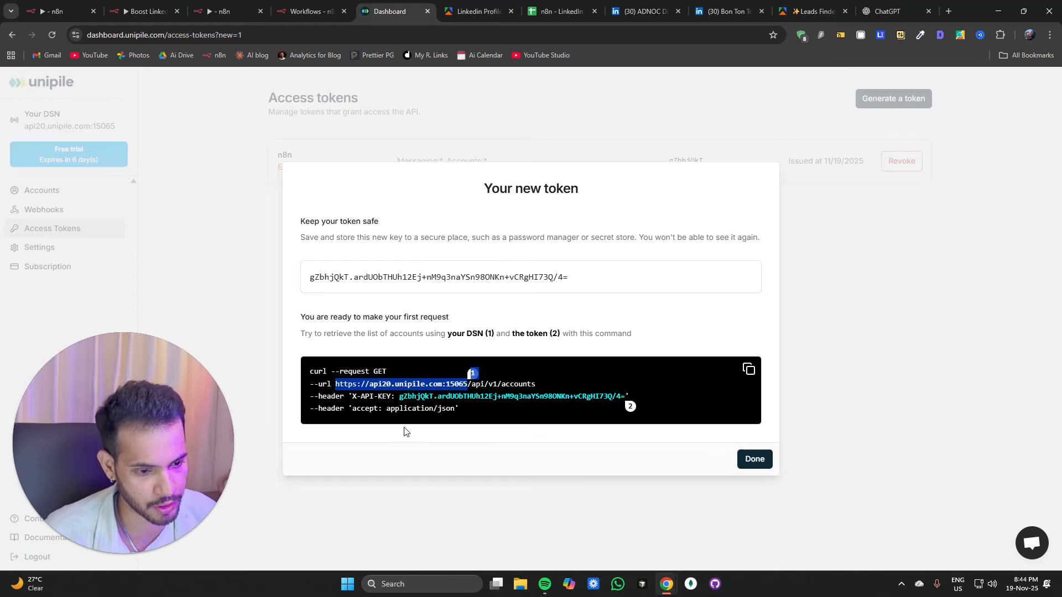
{"action": "left_click", "coordinate": [516, 421]}
{"action": "left_click_drag", "start_coordinate": [399, 396], "coordinate": [625, 395]}
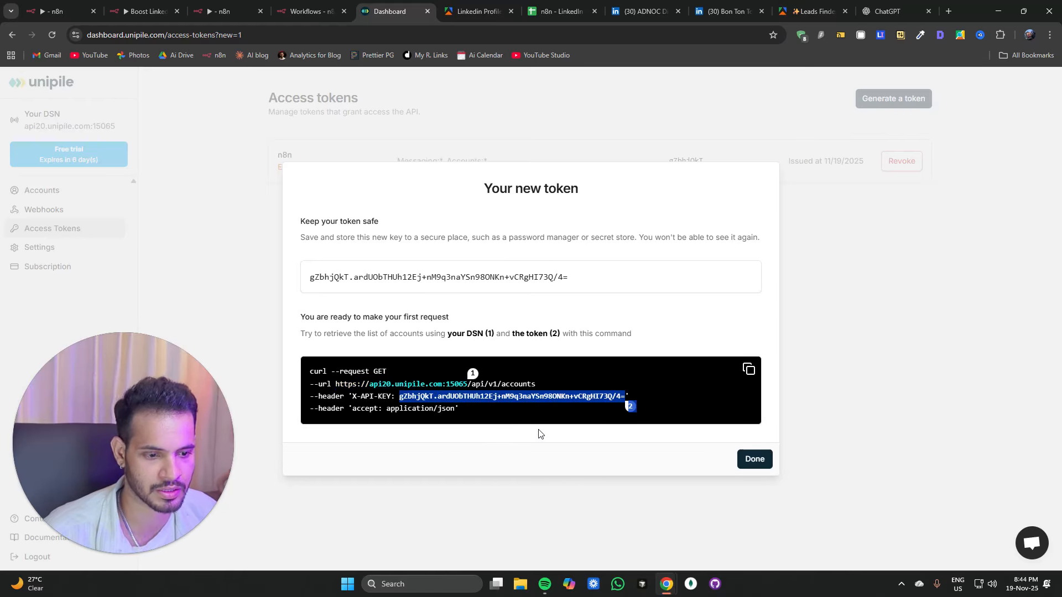
{"action": "left_click", "coordinate": [310, 11]}
{"action": "left_click", "coordinate": [229, 7]}
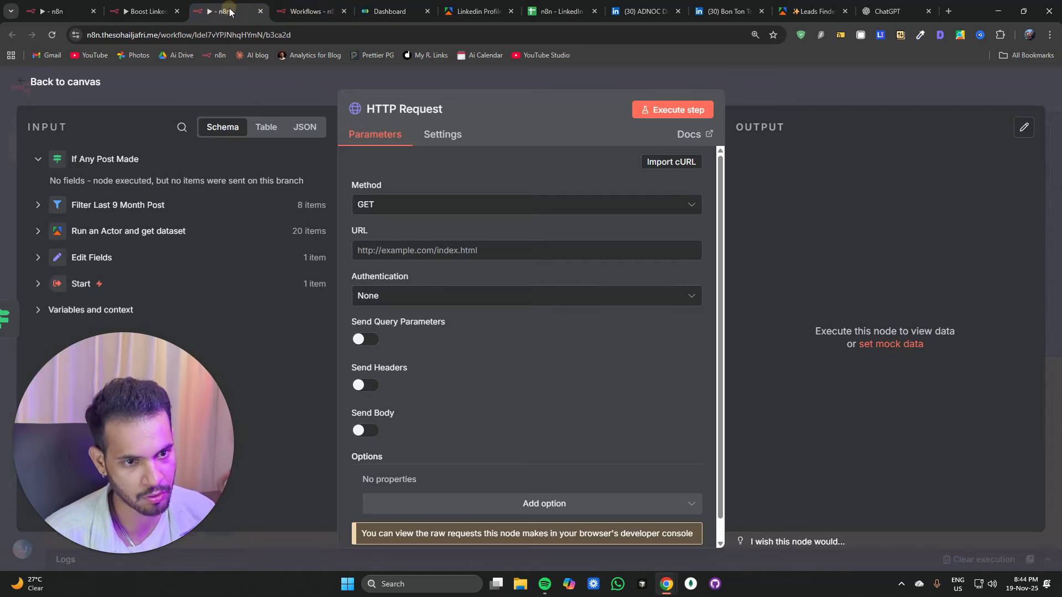
{"action": "left_click", "coordinate": [343, 11]}
{"action": "left_click", "coordinate": [337, 13]}
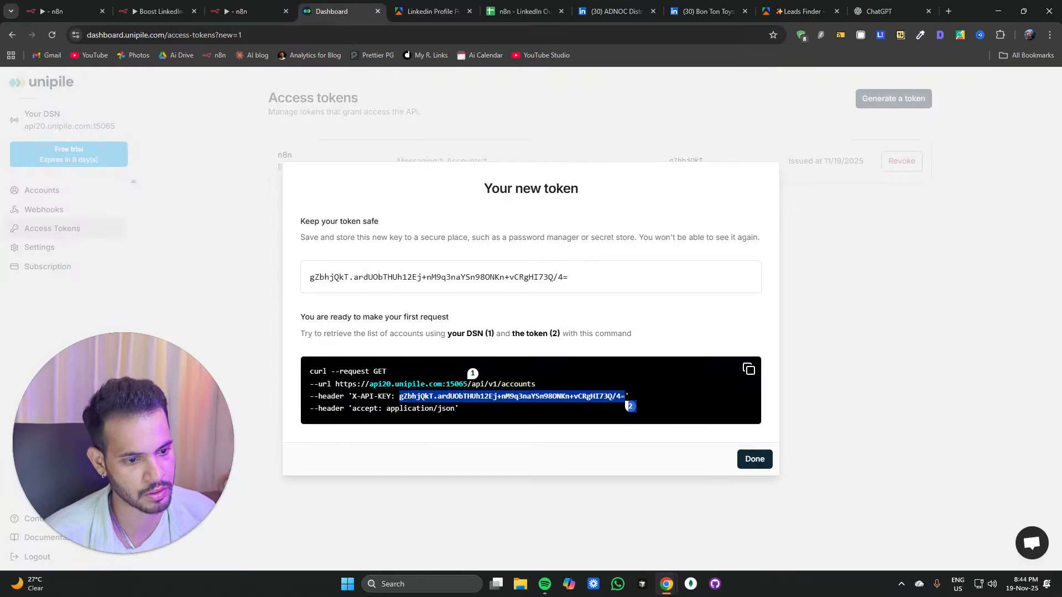
{"action": "left_click_drag", "start_coordinate": [335, 384], "coordinate": [469, 382]}
{"action": "key", "text": "ctrl+c"}
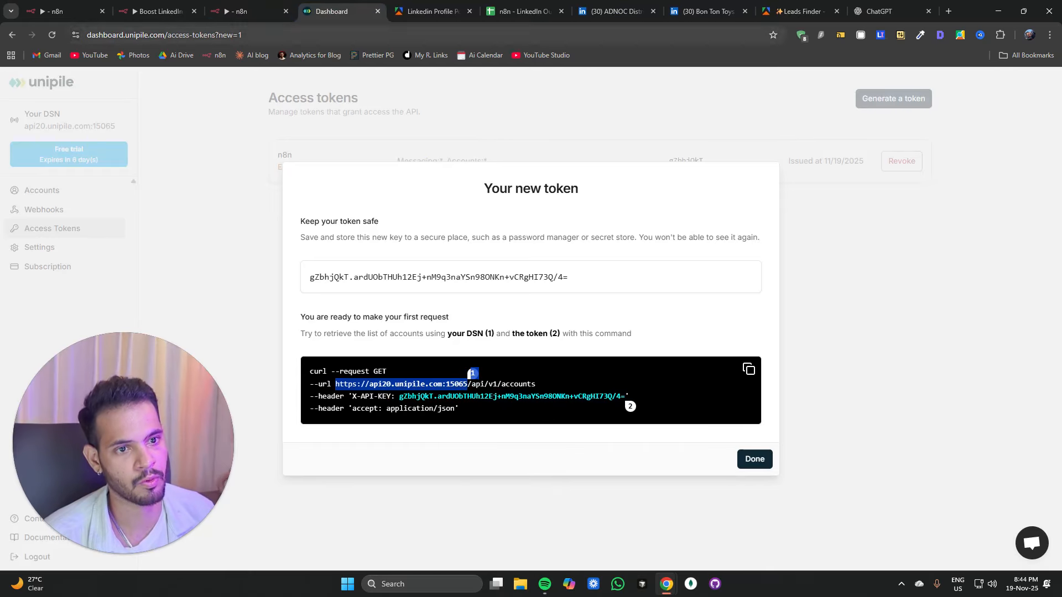
{"action": "left_click", "coordinate": [246, 11]}
{"action": "left_click", "coordinate": [431, 250]}
{"action": "key", "text": "ctrl+v"}
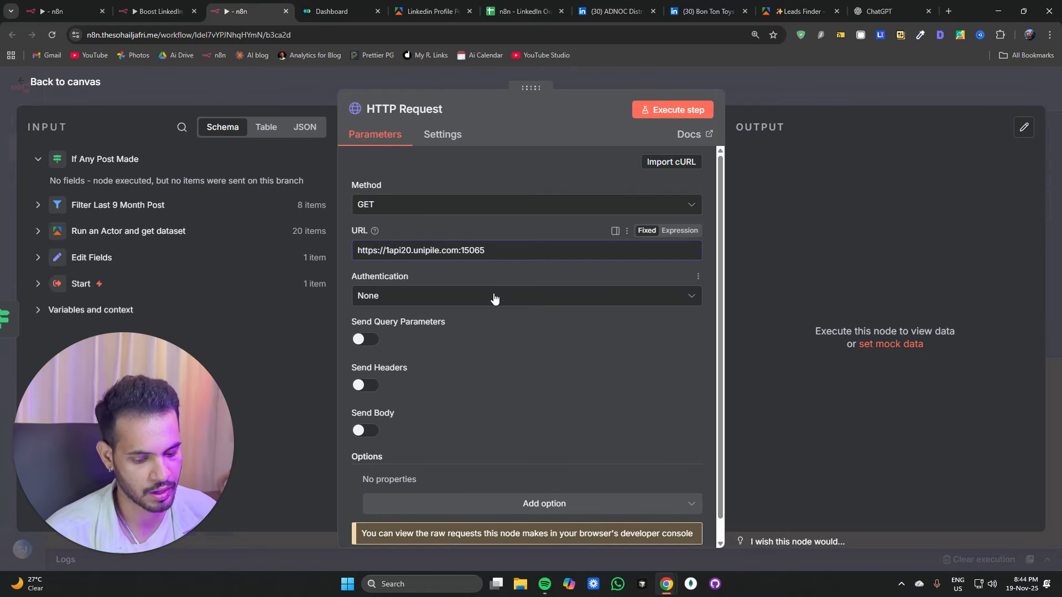
{"action": "type", "text": "/"}
{"action": "key", "text": "alt+Tab"}
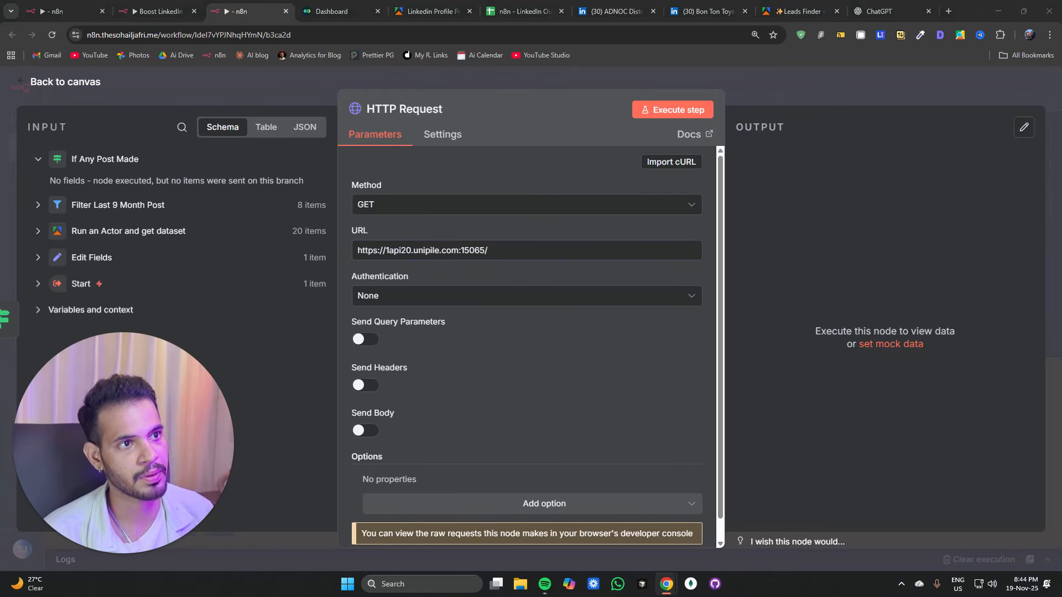
{"action": "left_click", "coordinate": [489, 250]}
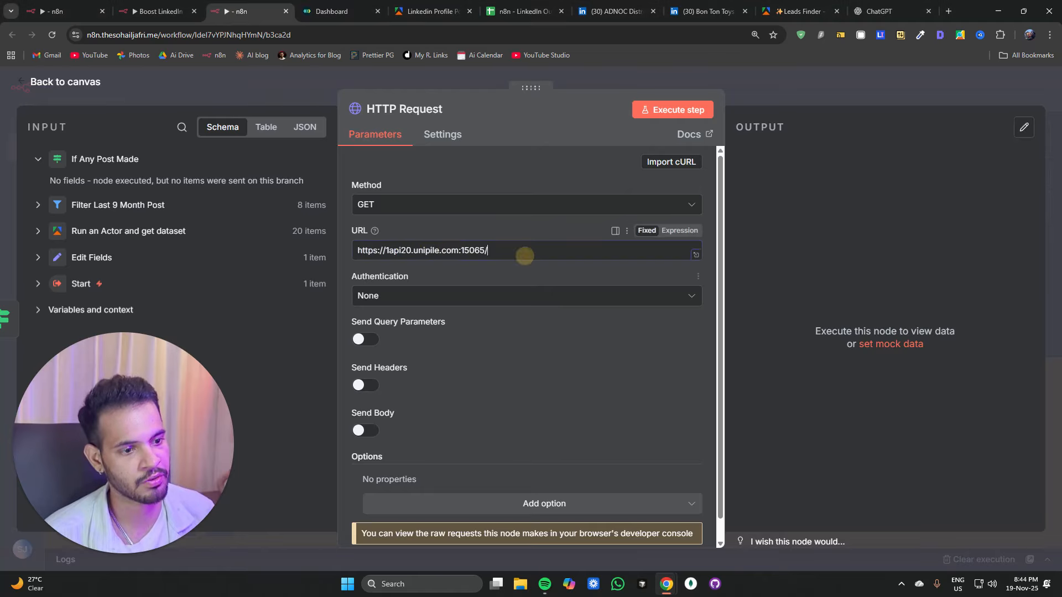
{"action": "key", "text": "ctrl+v"}
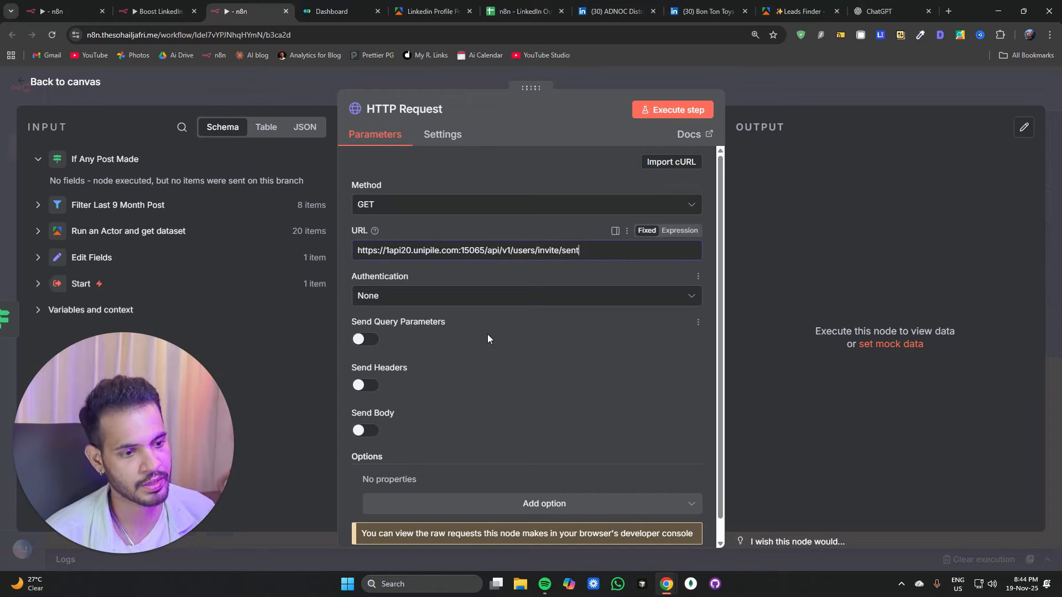
Step: Set the method to POST and authenticate with a Generic Credential Type using Header Auth with the Unipile Auth credential
{"action": "left_click", "coordinate": [367, 204]}
{"action": "left_click", "coordinate": [381, 357]}
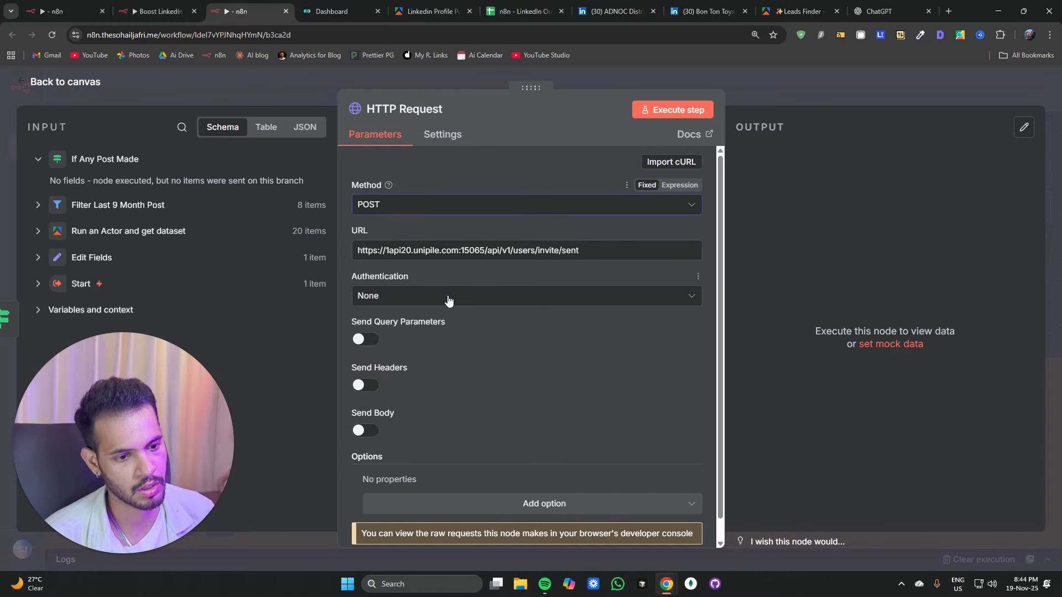
{"action": "left_click", "coordinate": [448, 296]}
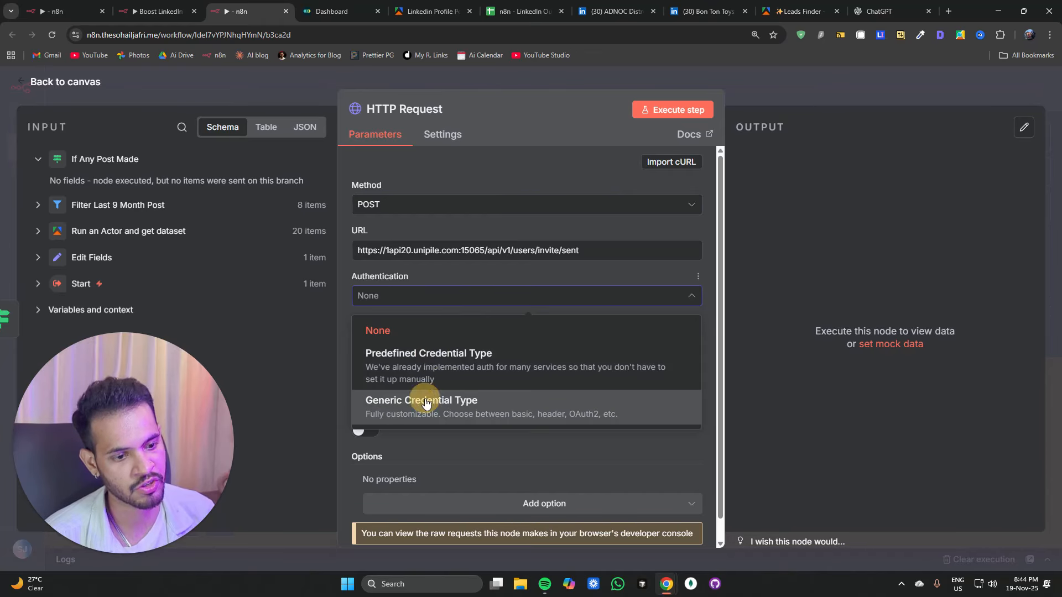
{"action": "left_click", "coordinate": [409, 400]}
{"action": "left_click", "coordinate": [429, 341]}
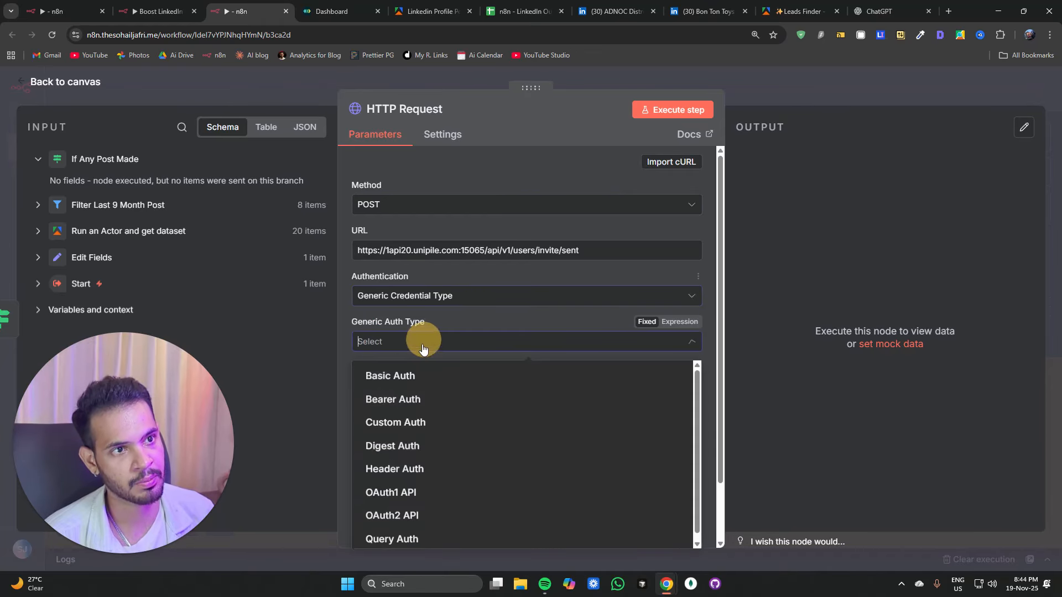
{"action": "left_click", "coordinate": [403, 470]}
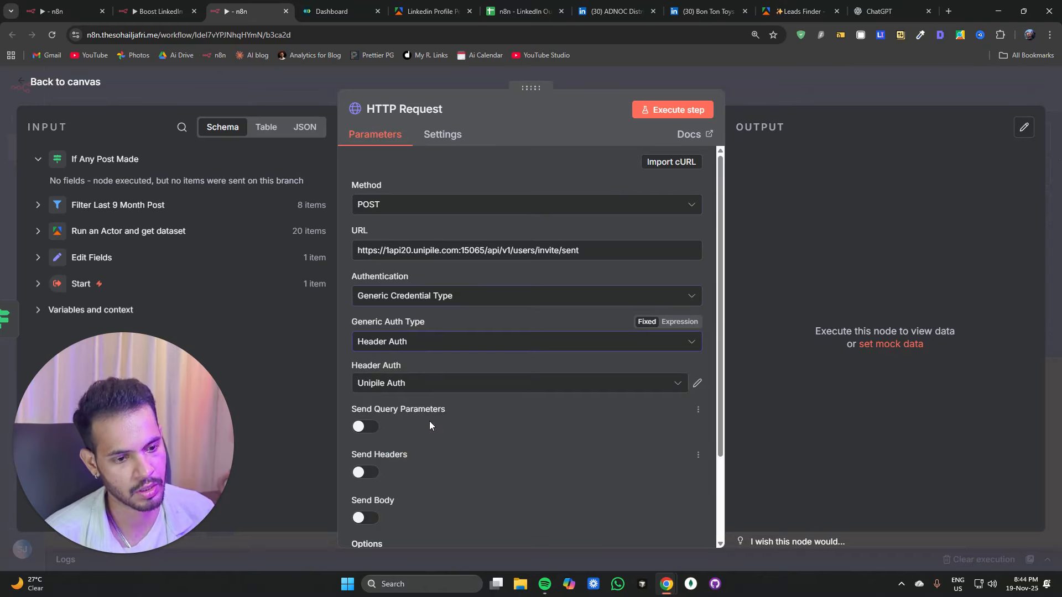
Step: Open the Unipile Auth credential and compare its X-API-KEY header value against the token on the Unipile dashboard
{"action": "left_click", "coordinate": [697, 383]}
{"action": "left_click", "coordinate": [324, 11]}
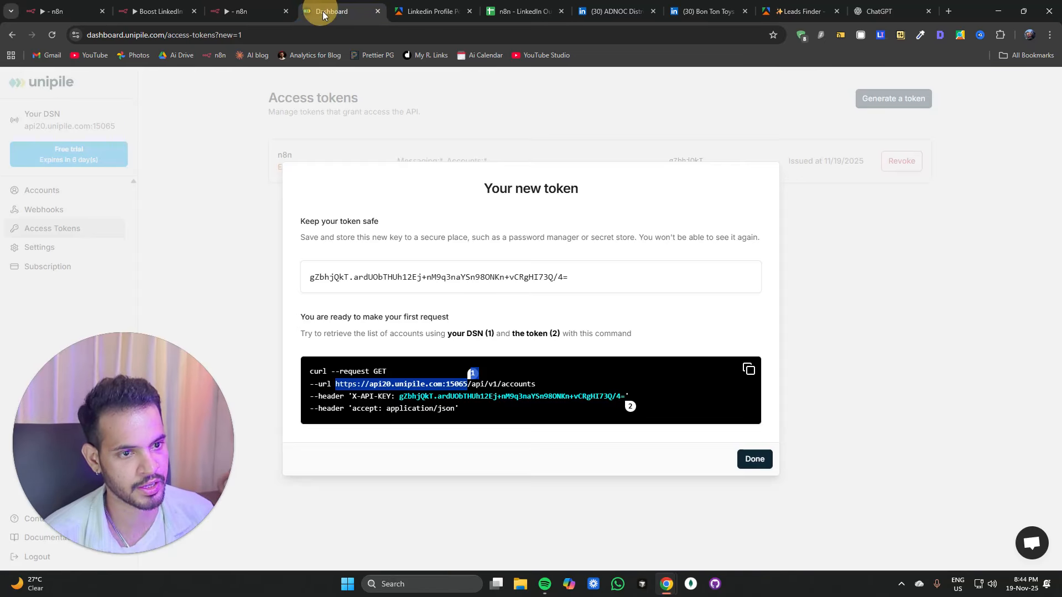
{"action": "left_click_drag", "start_coordinate": [399, 396], "coordinate": [628, 405]}
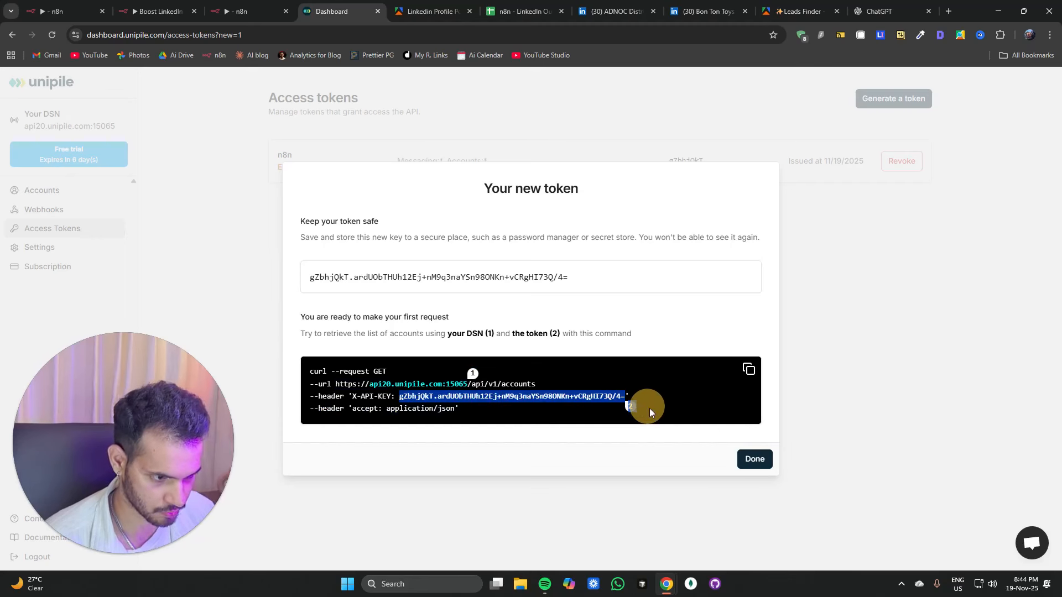
{"action": "key", "text": "ctrl+shift+Tab"}
{"action": "left_click", "coordinate": [835, 138]}
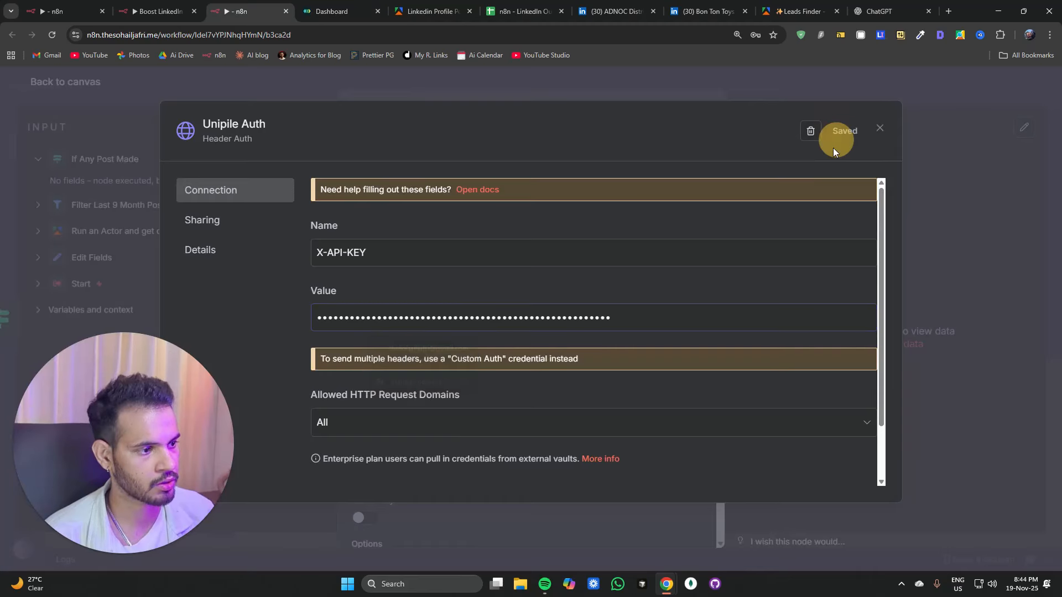
{"action": "left_click", "coordinate": [940, 168]}
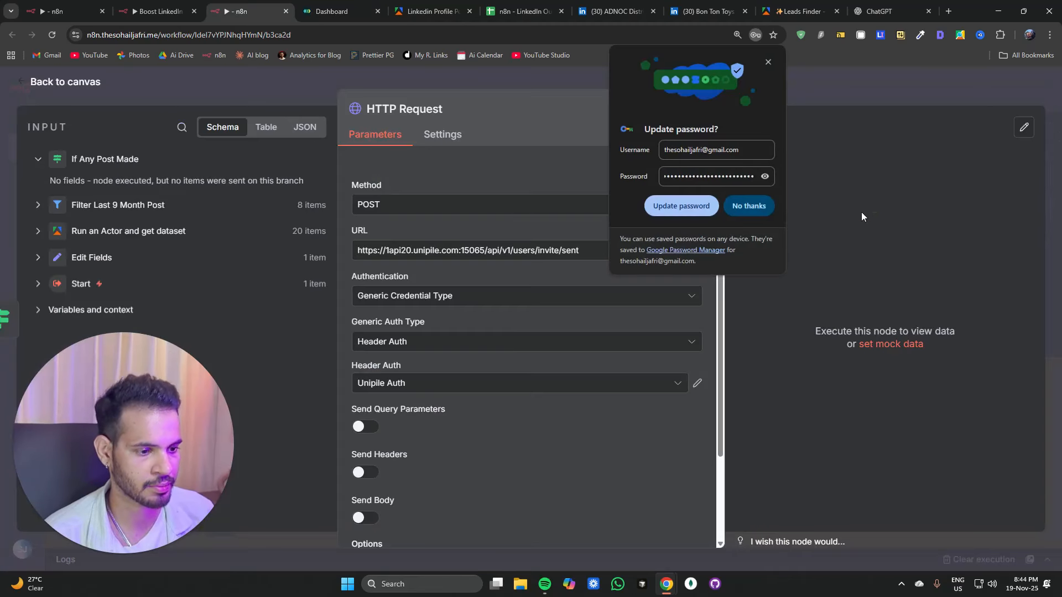
{"action": "left_click", "coordinate": [769, 62]}
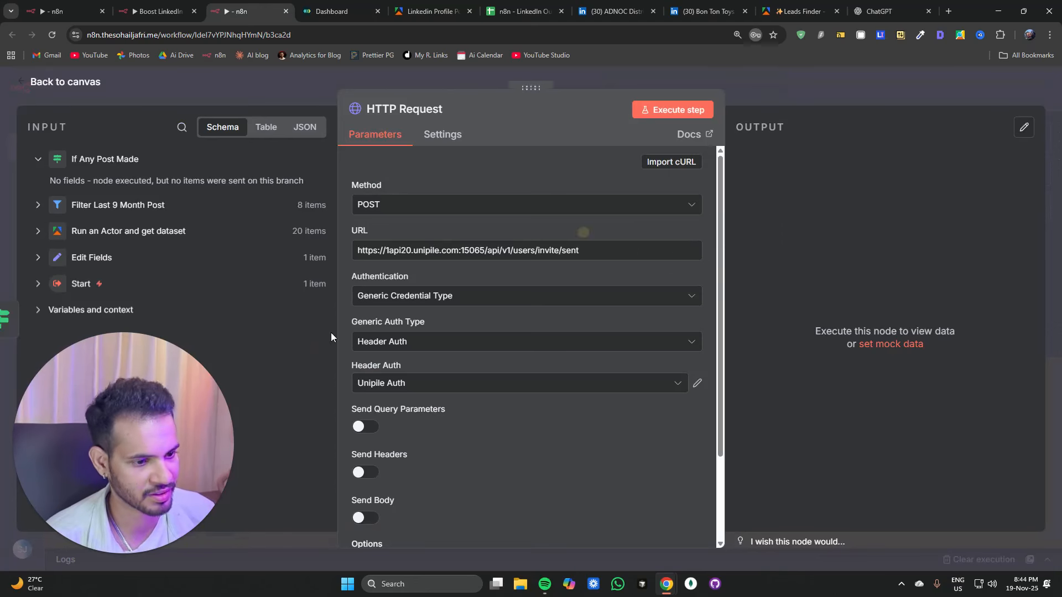
Step: Enable Send Body and add a JSON body parameter account_id with value {{ $('Edit Fields').item.json.account_id }}, then save
{"action": "scroll", "coordinate": [469, 247], "scroll_direction": "down", "scroll_amount": 2}
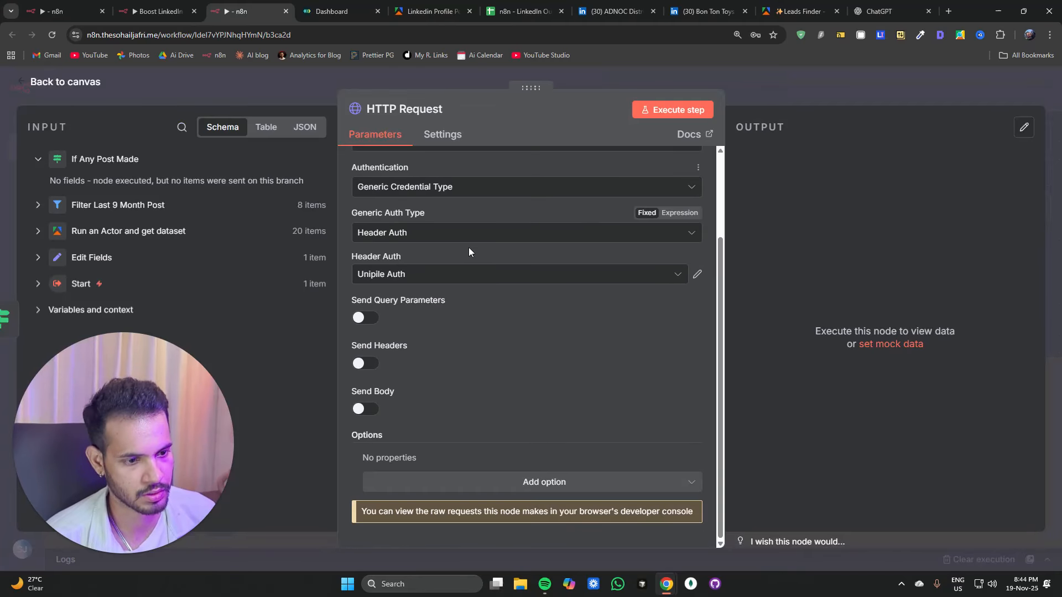
{"action": "scroll", "coordinate": [465, 260], "scroll_direction": "up", "scroll_amount": 2}
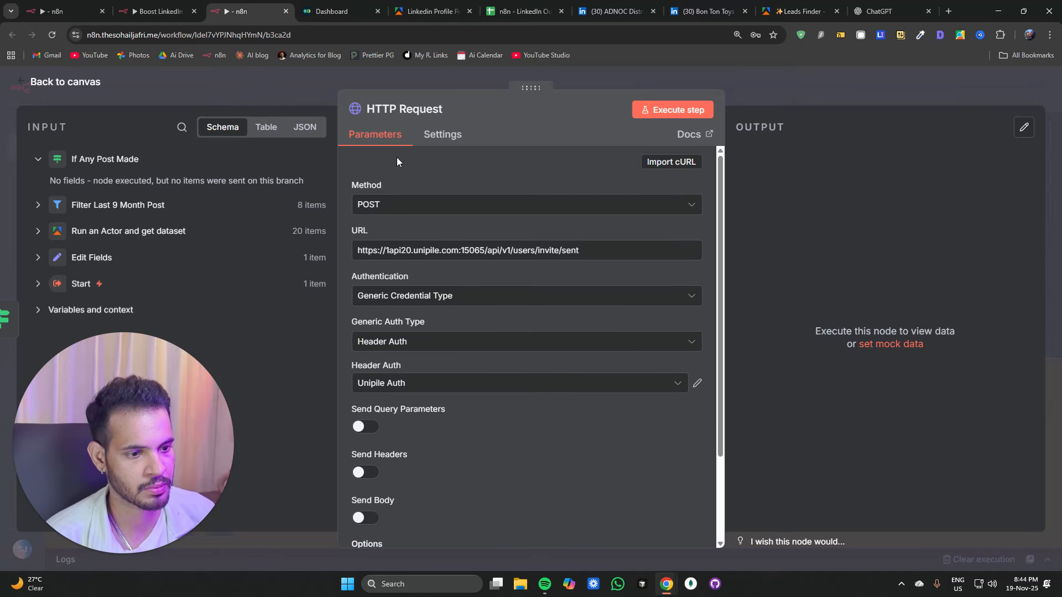
{"action": "scroll", "coordinate": [475, 338], "scroll_direction": "down", "scroll_amount": 2}
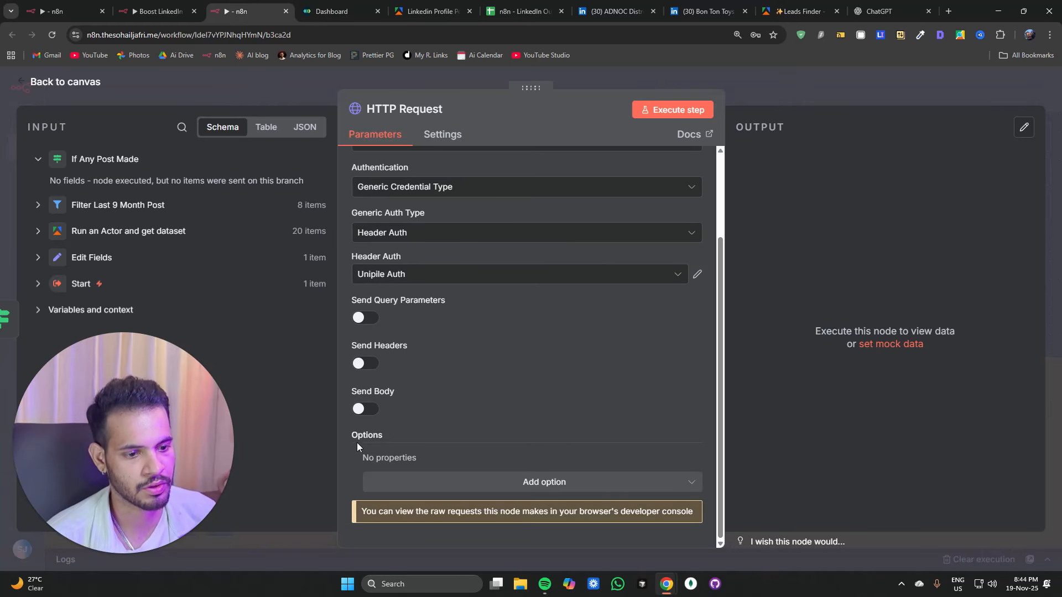
{"action": "left_click", "coordinate": [383, 418]}
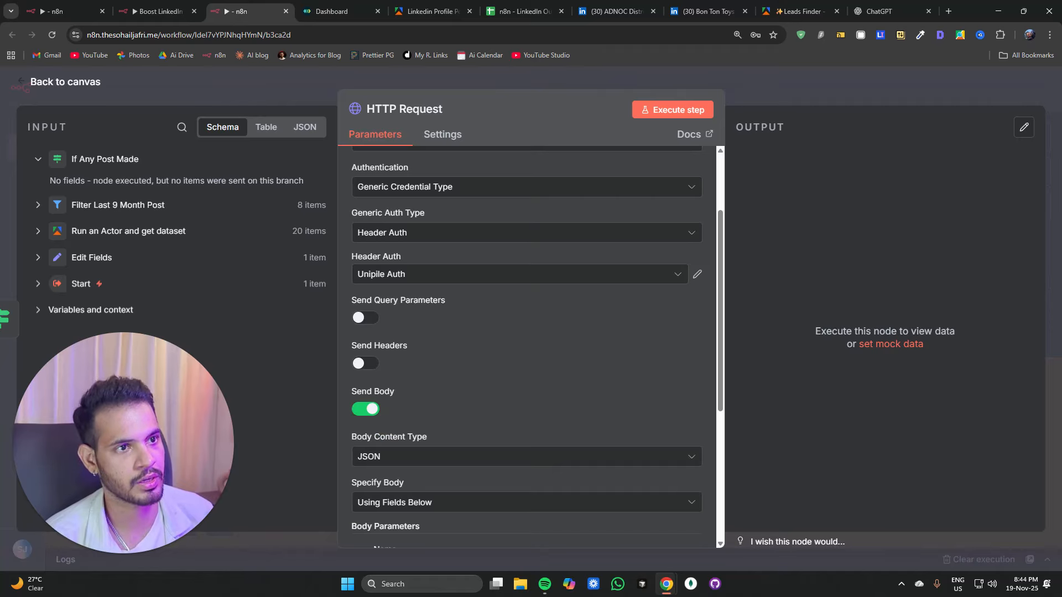
{"action": "scroll", "coordinate": [509, 285], "scroll_direction": "down", "scroll_amount": 3}
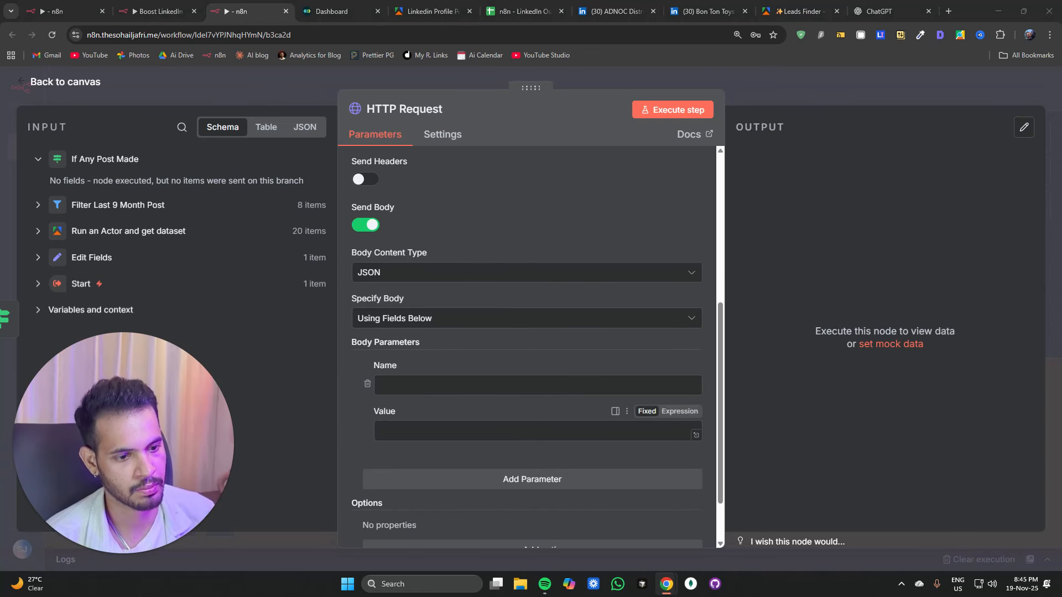
{"action": "left_click", "coordinate": [421, 387]}
{"action": "type", "text": "account_id"}
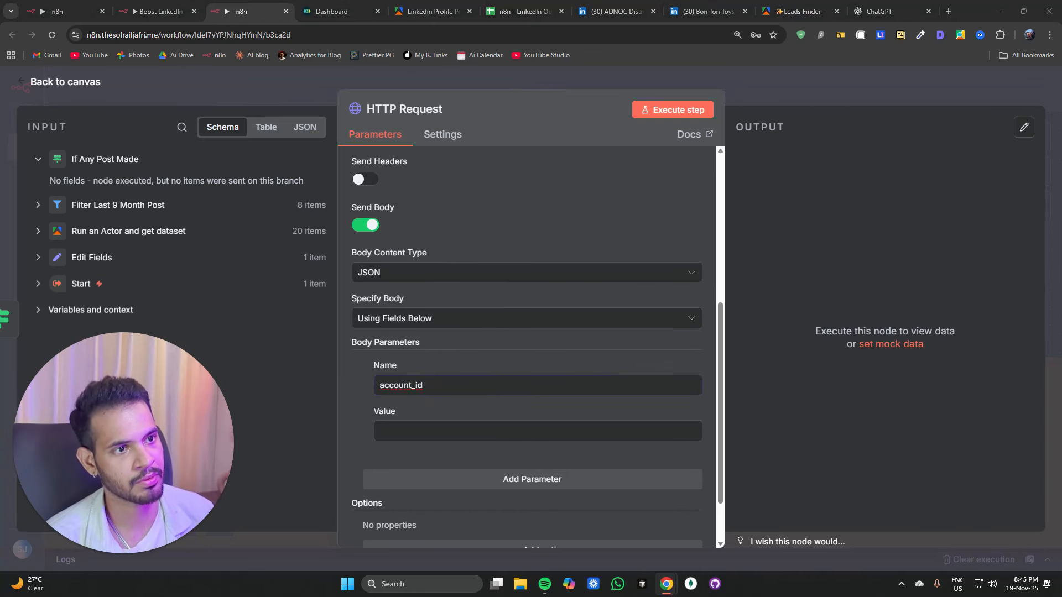
{"action": "left_click", "coordinate": [448, 435]}
{"action": "key", "text": "ctrl+v"}
{"action": "key", "text": "ctrl+s"}
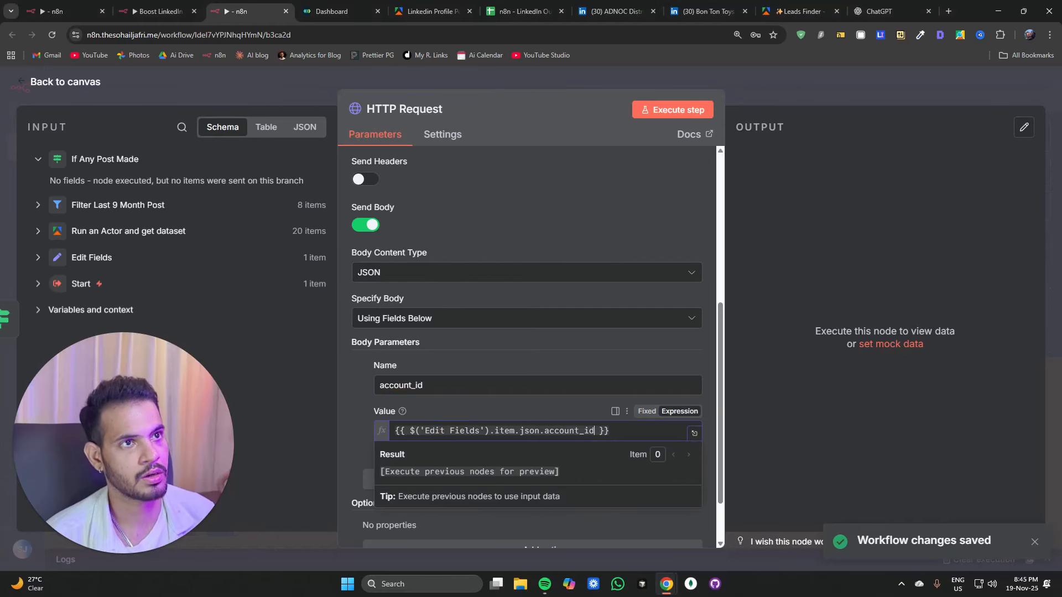
Step: Rename the HTTP Request node to "Invite Sent To Inactive User"
{"action": "left_click", "coordinate": [410, 116]}
{"action": "type", "text": "Invite Sent1"}
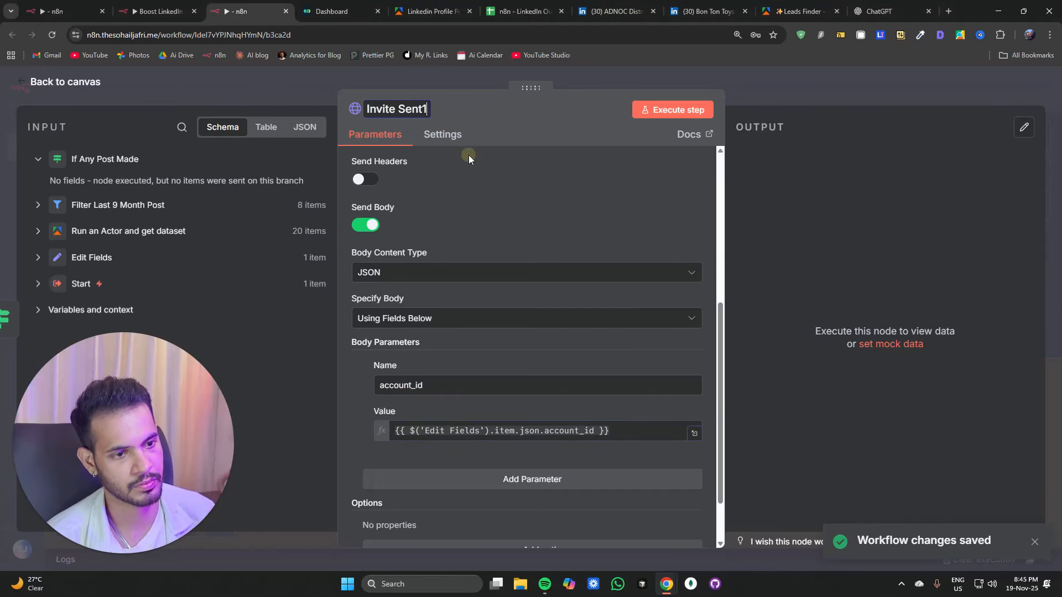
{"action": "key", "text": "BackSpace"}
{"action": "type", "text": "T"}
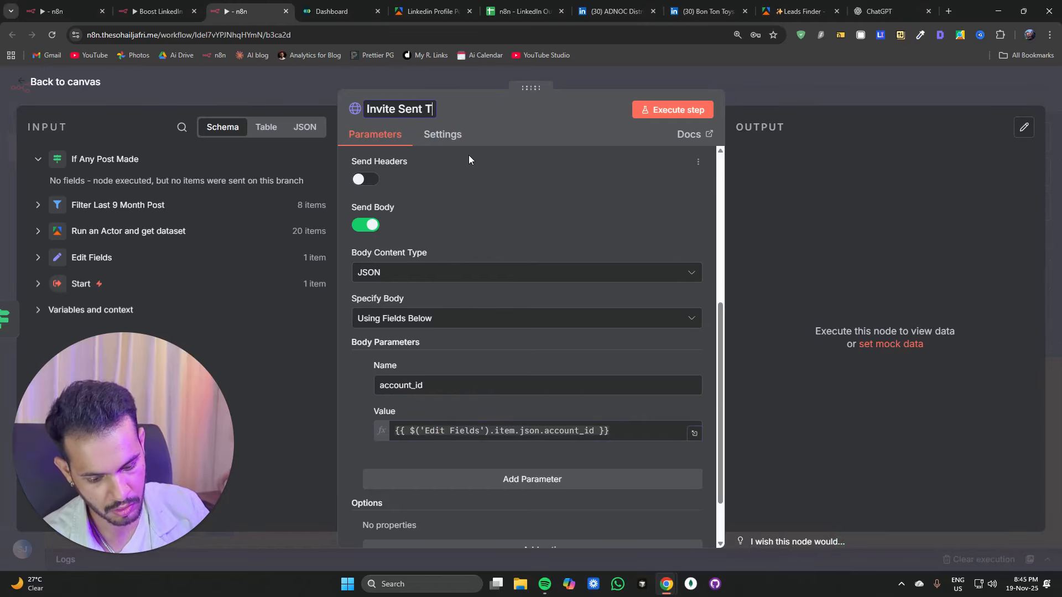
{"action": "type", "text": "o Inactive User"}
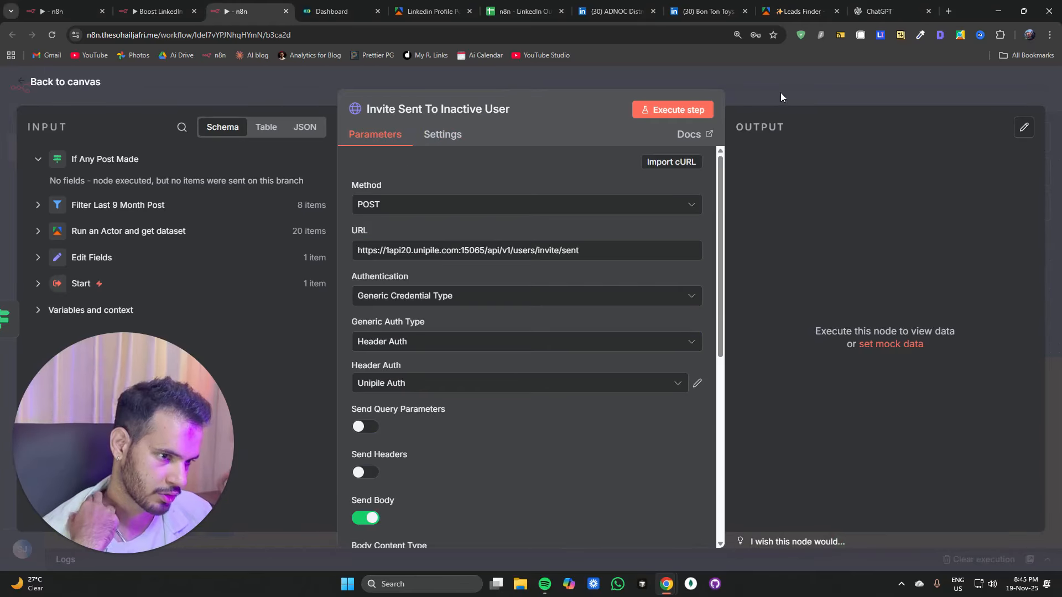
Step: Paste an Update row "No Recent Posts" Google Sheets node and connect it after the Invite Sent To Inactive User node
{"action": "left_click", "coordinate": [781, 92]}
{"action": "left_click_drag", "start_coordinate": [617, 261], "coordinate": [585, 224]}
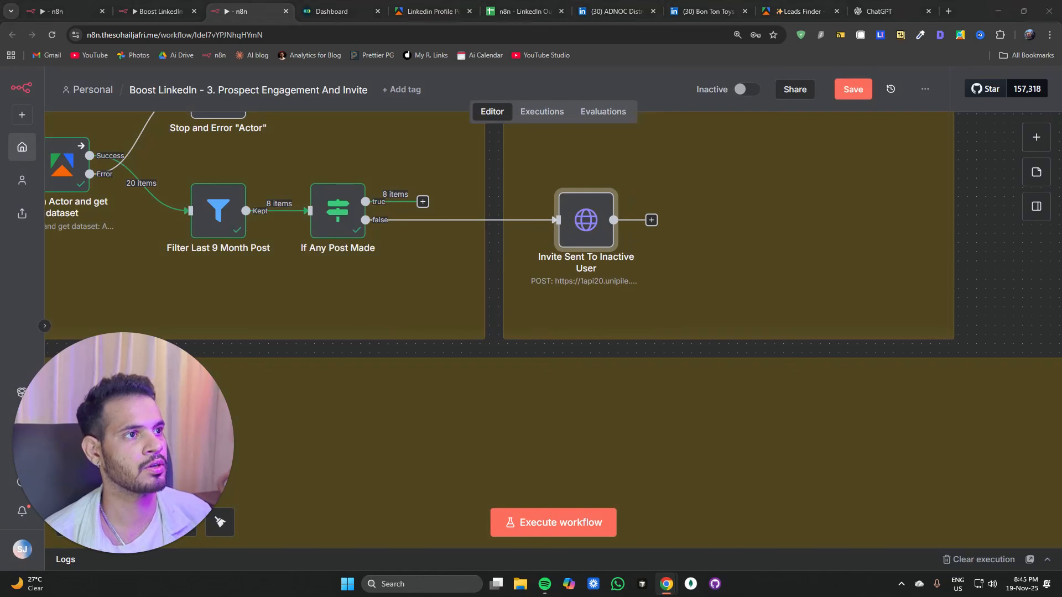
{"action": "left_click", "coordinate": [810, 245]}
{"action": "key", "text": "ctrl+v"}
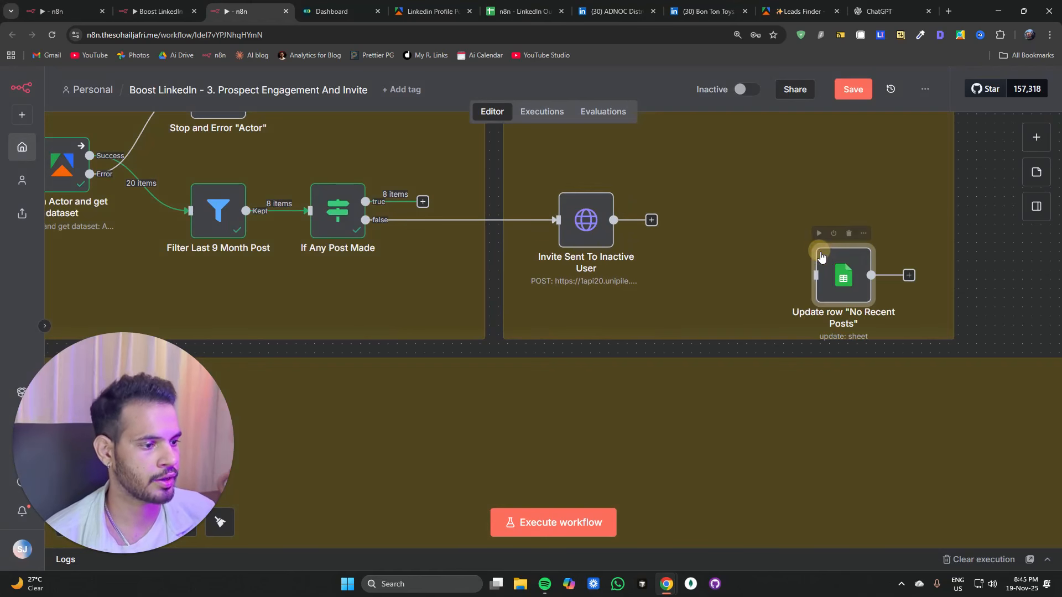
{"action": "left_click_drag", "start_coordinate": [848, 274], "coordinate": [773, 201]}
{"action": "left_click_drag", "start_coordinate": [652, 220], "coordinate": [743, 210]}
{"action": "left_click_drag", "start_coordinate": [763, 206], "coordinate": [763, 225]}
Step: Review the Update row "No Recent Posts" node's sheet, match column and values to update
{"action": "double_click", "coordinate": [764, 227]}
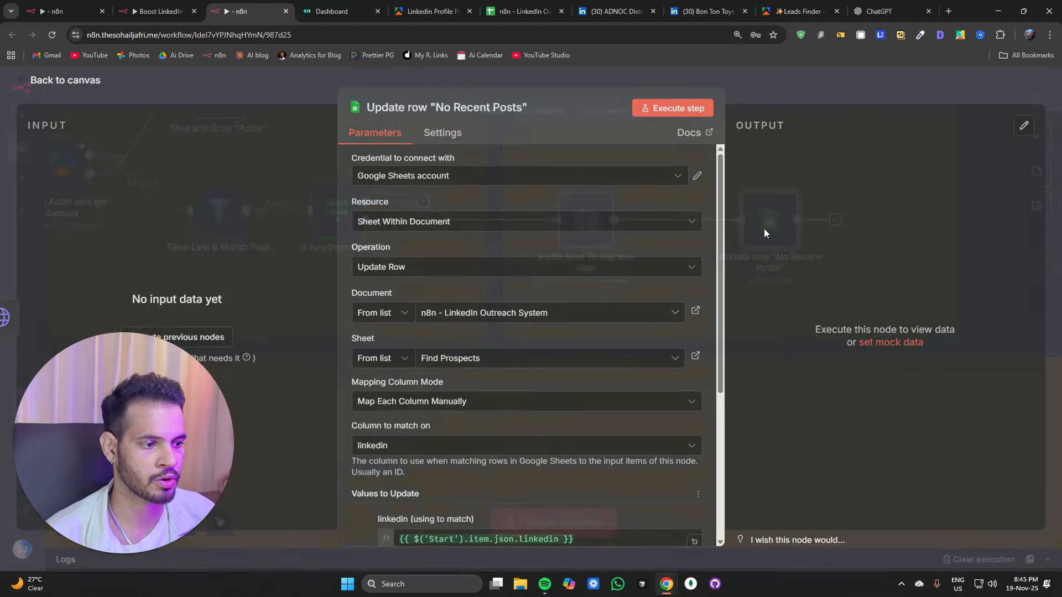
{"action": "scroll", "coordinate": [448, 200], "scroll_direction": "down", "scroll_amount": 3}
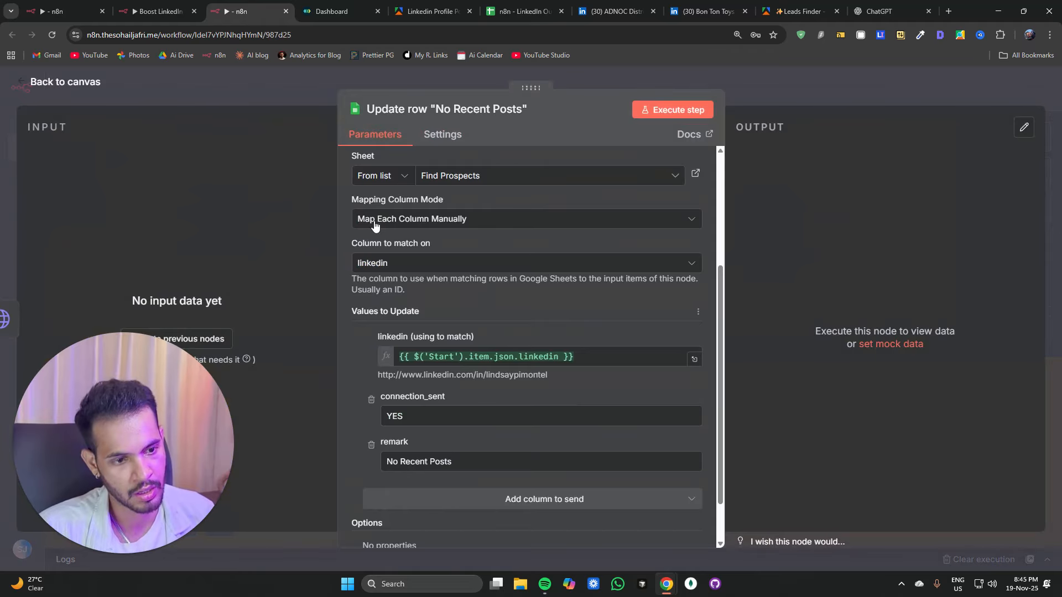
{"action": "scroll", "coordinate": [374, 224], "scroll_direction": "up", "scroll_amount": 2}
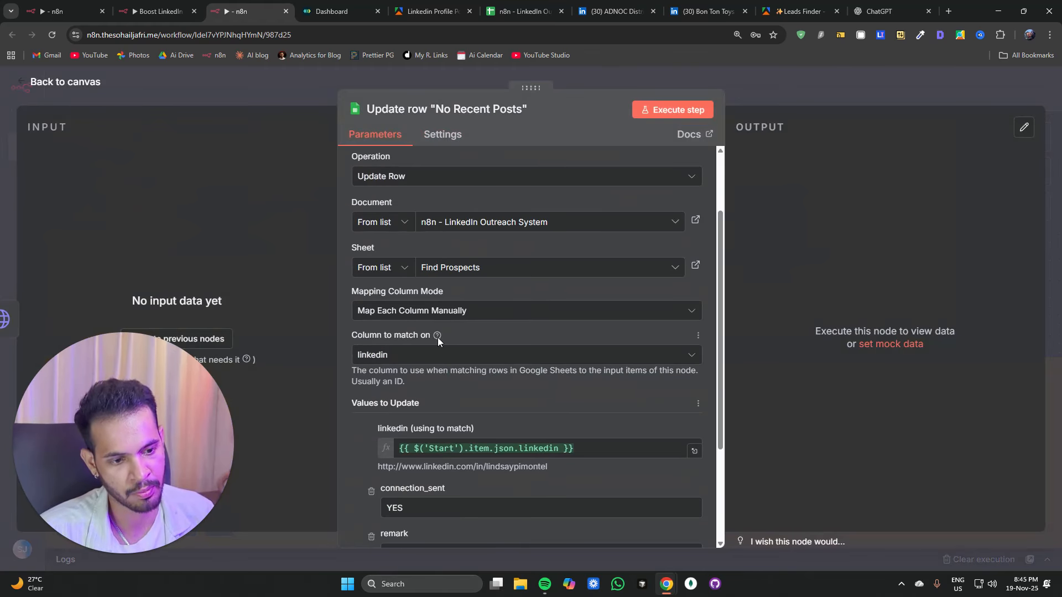
{"action": "scroll", "coordinate": [437, 337], "scroll_direction": "down", "scroll_amount": 2}
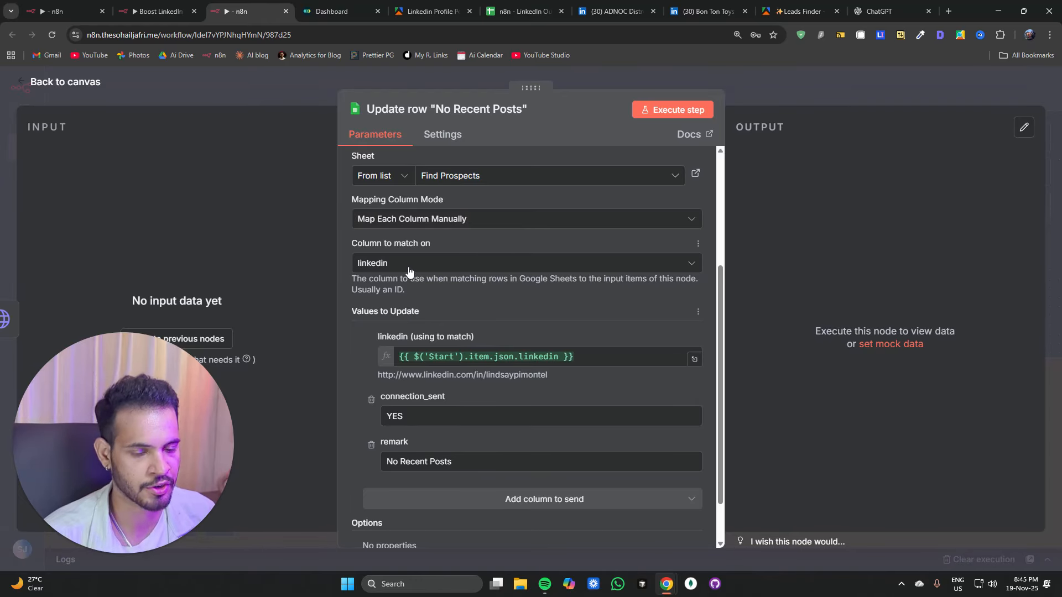
{"action": "scroll", "coordinate": [424, 340], "scroll_direction": "down", "scroll_amount": 2}
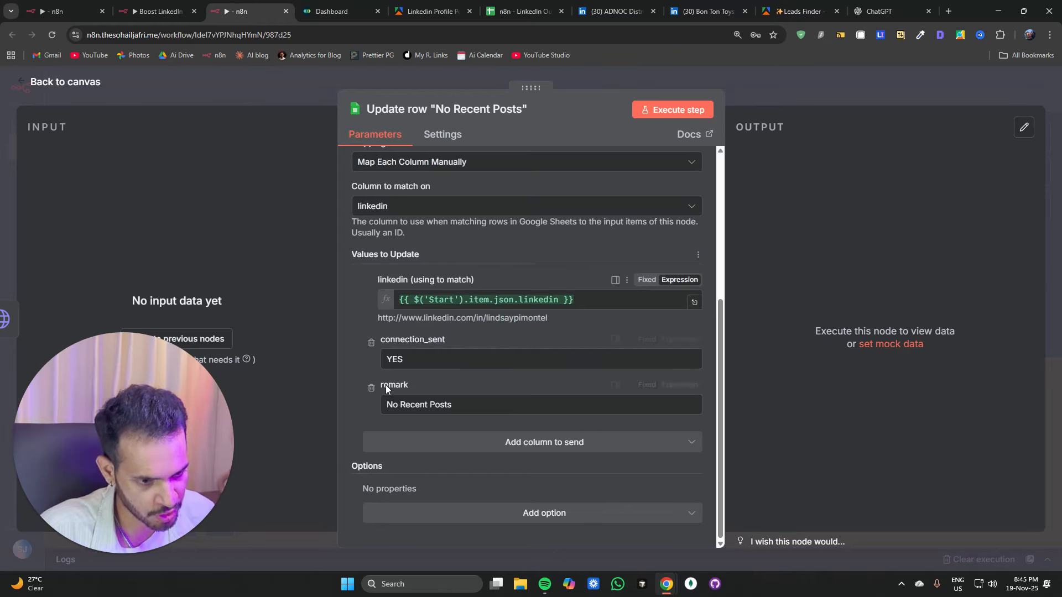
{"action": "left_click_drag", "start_coordinate": [383, 359], "coordinate": [412, 359]}
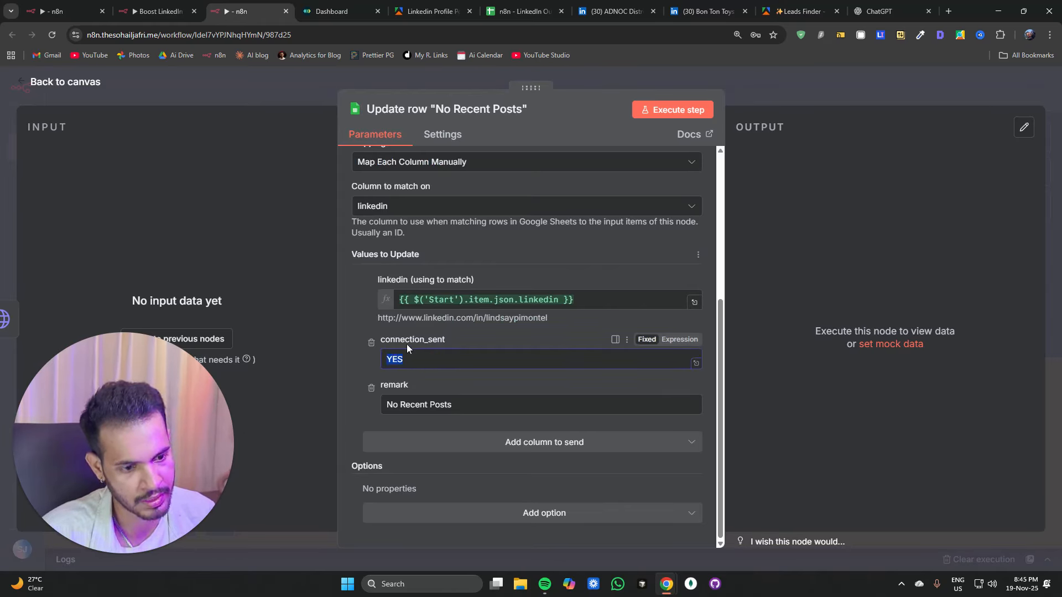
{"action": "left_click_drag", "start_coordinate": [386, 404], "coordinate": [506, 404]}
{"action": "left_click", "coordinate": [308, 90]}
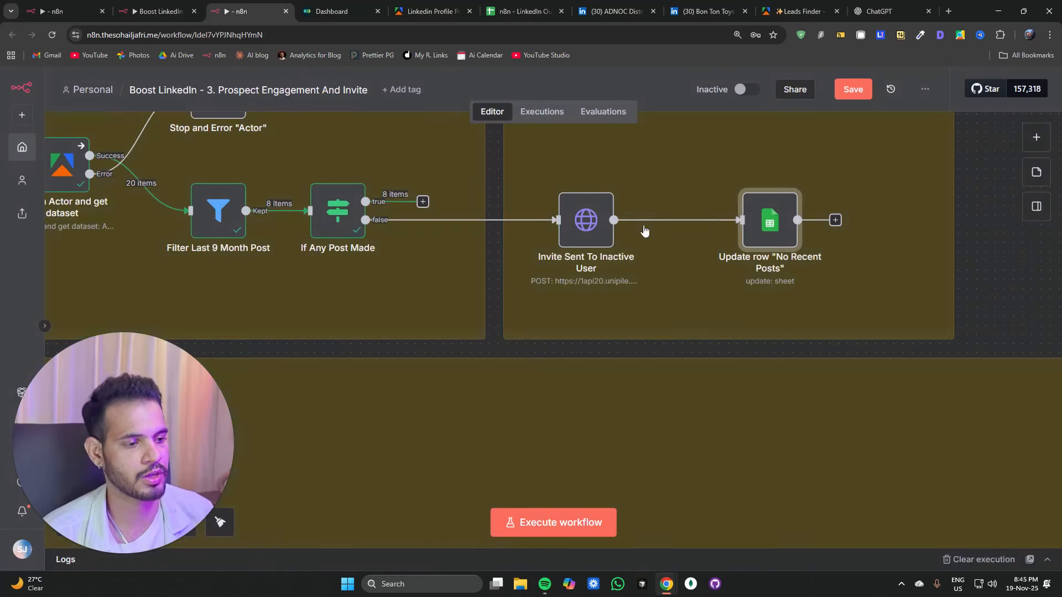
Step: Set the Invite Sent To Inactive User node's On Error setting to Continue (using error output)
{"action": "scroll", "coordinate": [727, 370], "scroll_direction": "down", "scroll_amount": 4}
{"action": "double_click", "coordinate": [658, 295]}
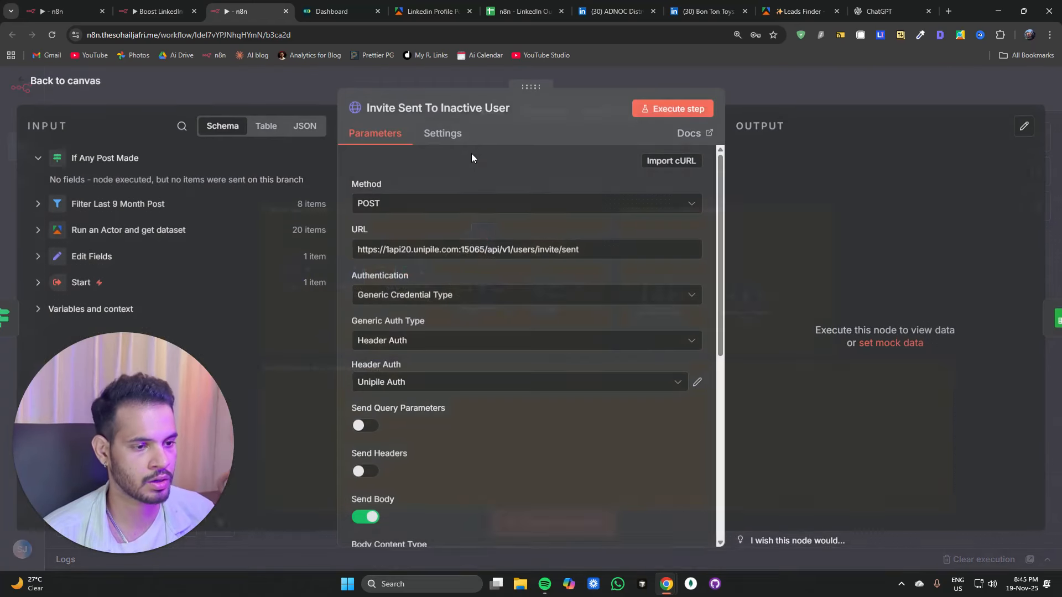
{"action": "left_click", "coordinate": [422, 138]}
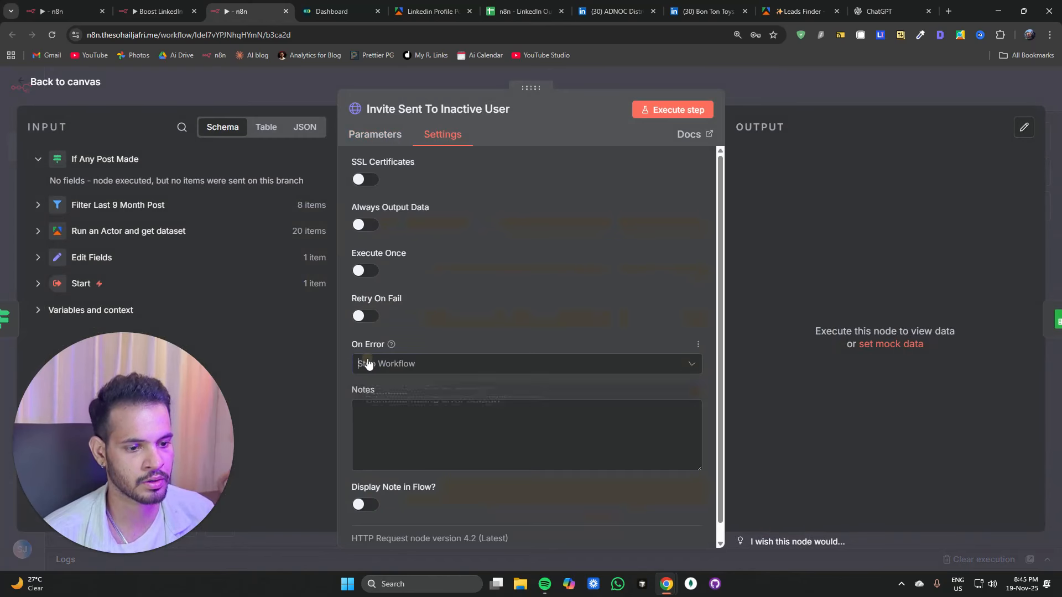
{"action": "left_click", "coordinate": [387, 363]}
{"action": "left_click", "coordinate": [408, 475]}
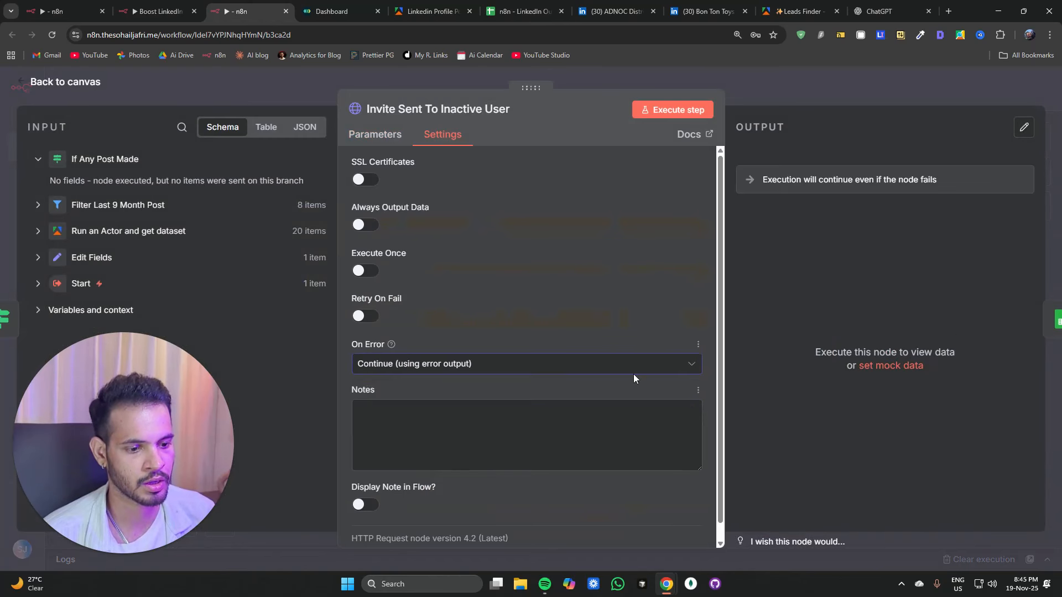
{"action": "left_click", "coordinate": [270, 100]}
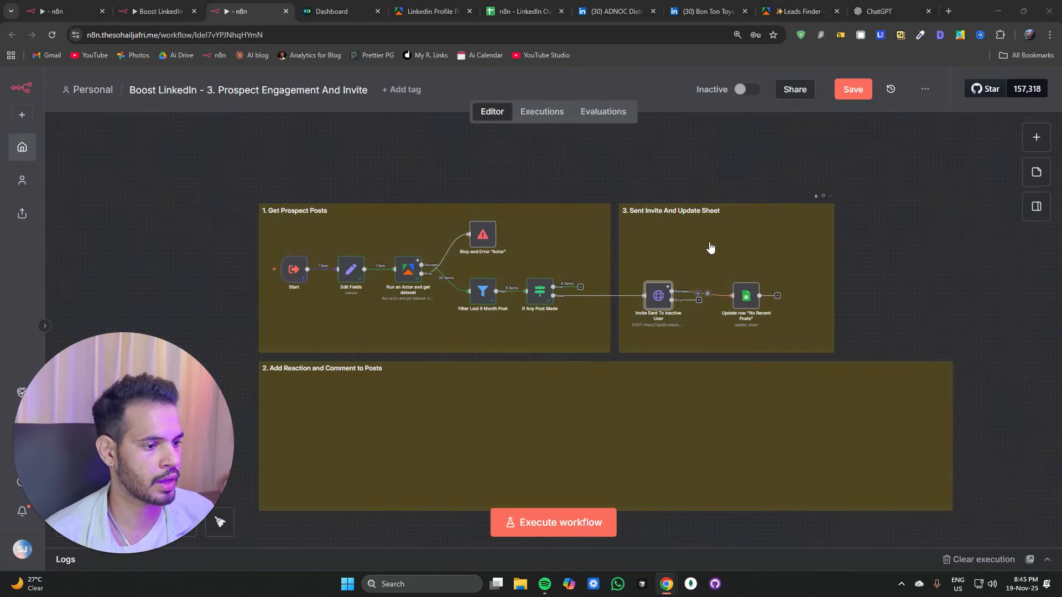
Step: Paste a Stop and Error node with message "Unable to sent invite" and connect it to the Invite Sent To Inactive User node's error output
{"action": "key", "text": "ctrl+v"}
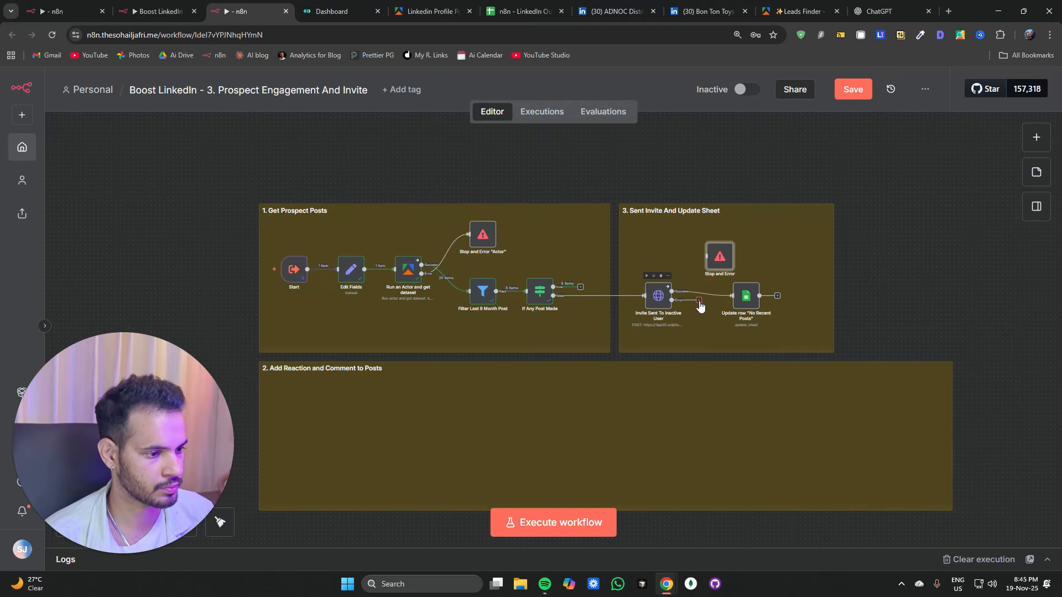
{"action": "double_click", "coordinate": [717, 264]}
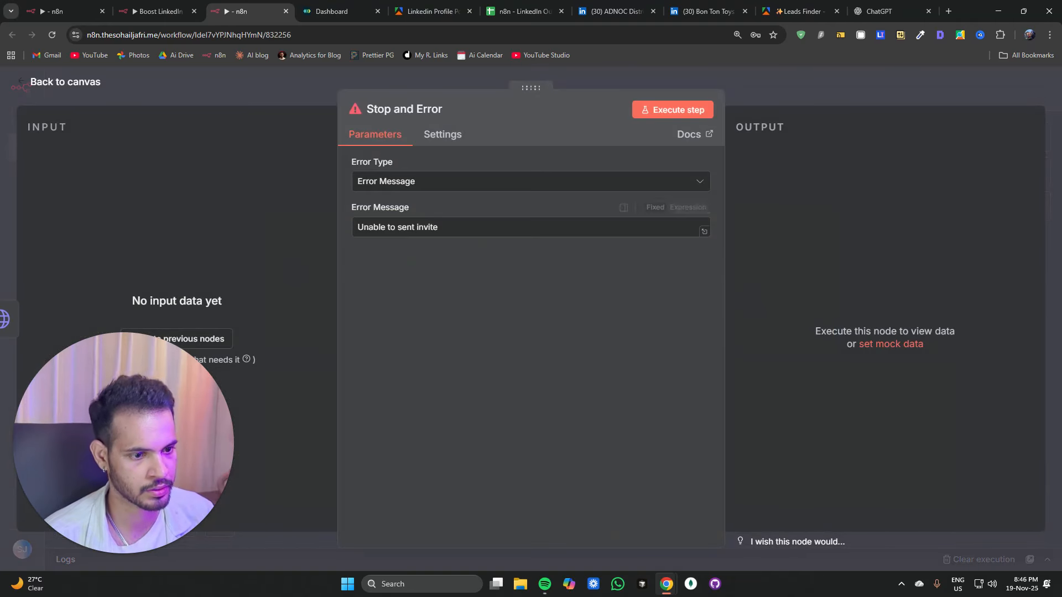
{"action": "left_click_drag", "start_coordinate": [354, 227], "coordinate": [475, 227]}
{"action": "left_click", "coordinate": [283, 88]}
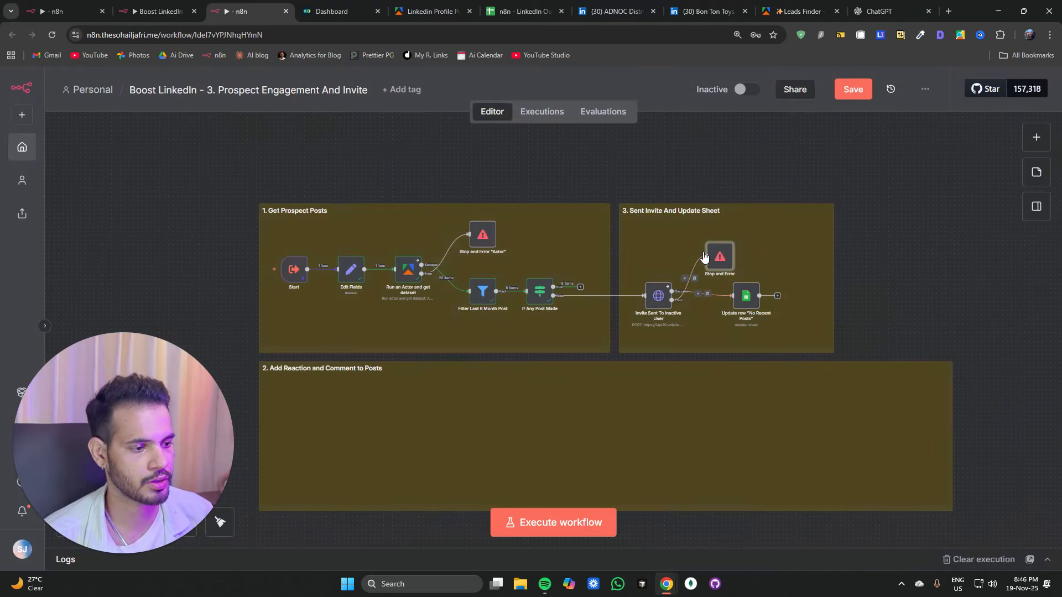
{"action": "left_click_drag", "start_coordinate": [745, 299], "coordinate": [725, 313]}
{"action": "scroll", "coordinate": [502, 388], "scroll_direction": "up", "scroll_amount": 5}
{"action": "scroll", "coordinate": [502, 388], "scroll_direction": "down", "scroll_amount": 5}
{"action": "scroll", "coordinate": [502, 389], "scroll_direction": "down", "scroll_amount": 5}
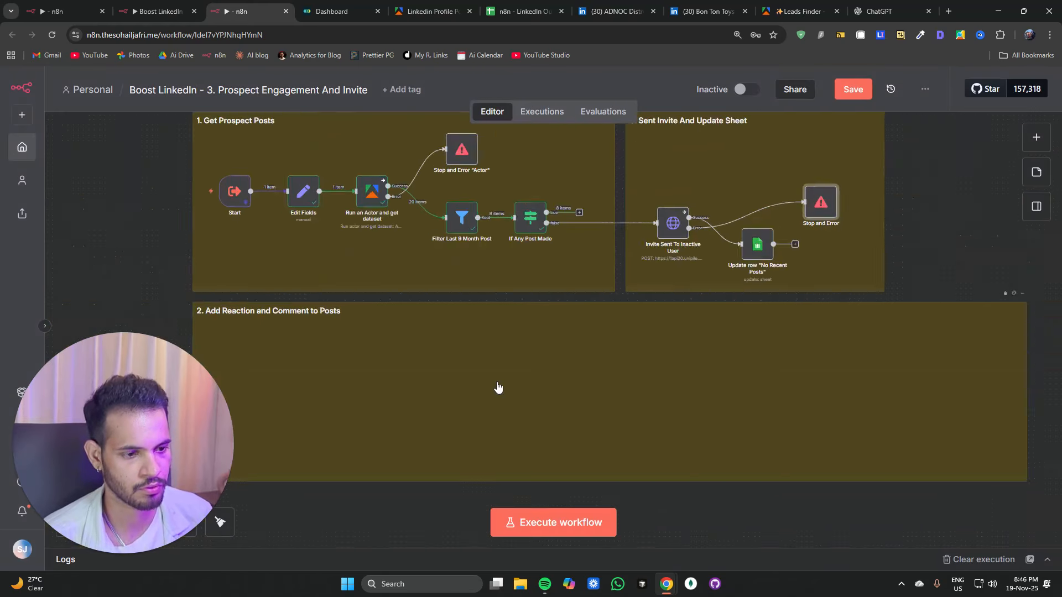
Step: Add an HTTP Request node on the If Any Post Made true branch and set its method to POST
{"action": "left_click", "coordinate": [565, 241]}
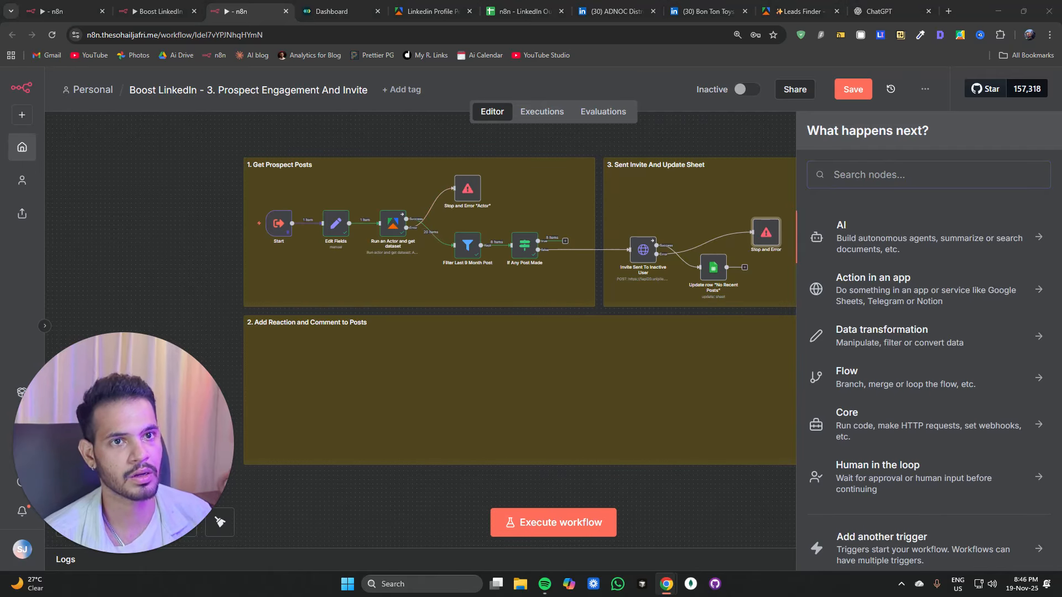
{"action": "type", "text": "http"}
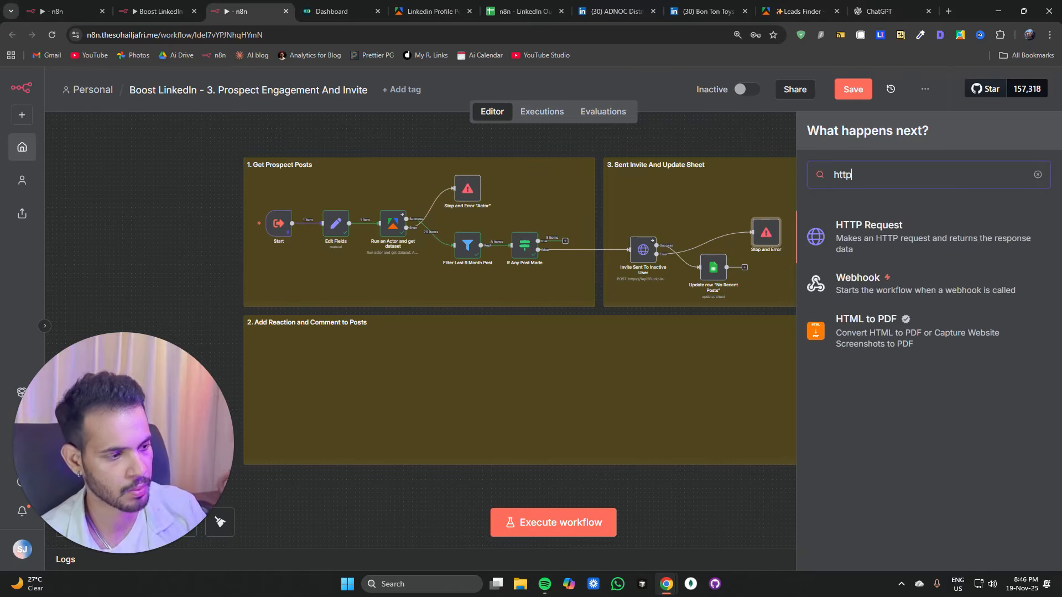
{"action": "left_click", "coordinate": [903, 235]}
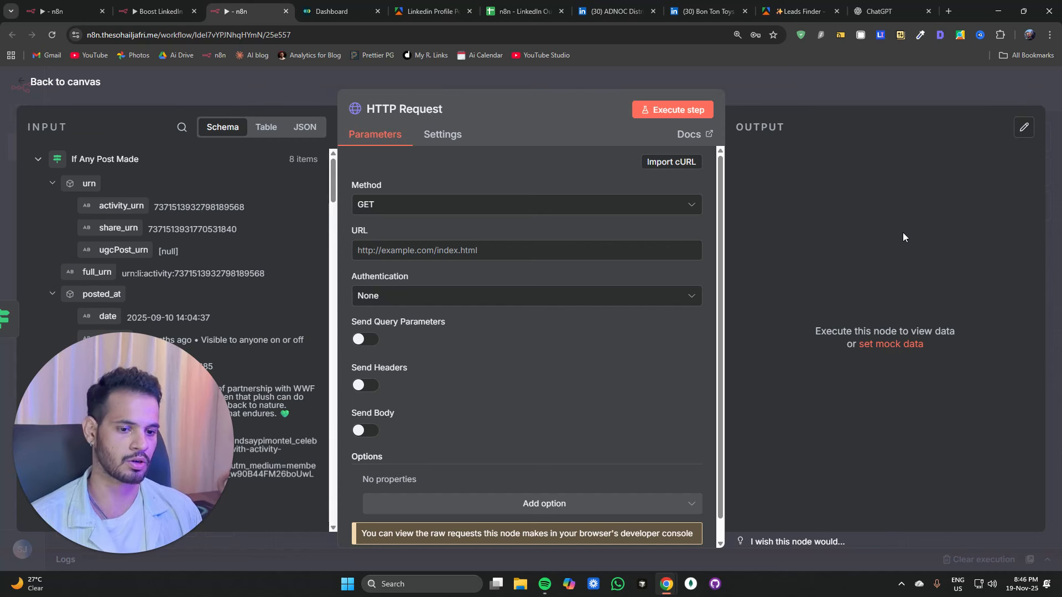
{"action": "left_click", "coordinate": [390, 209]}
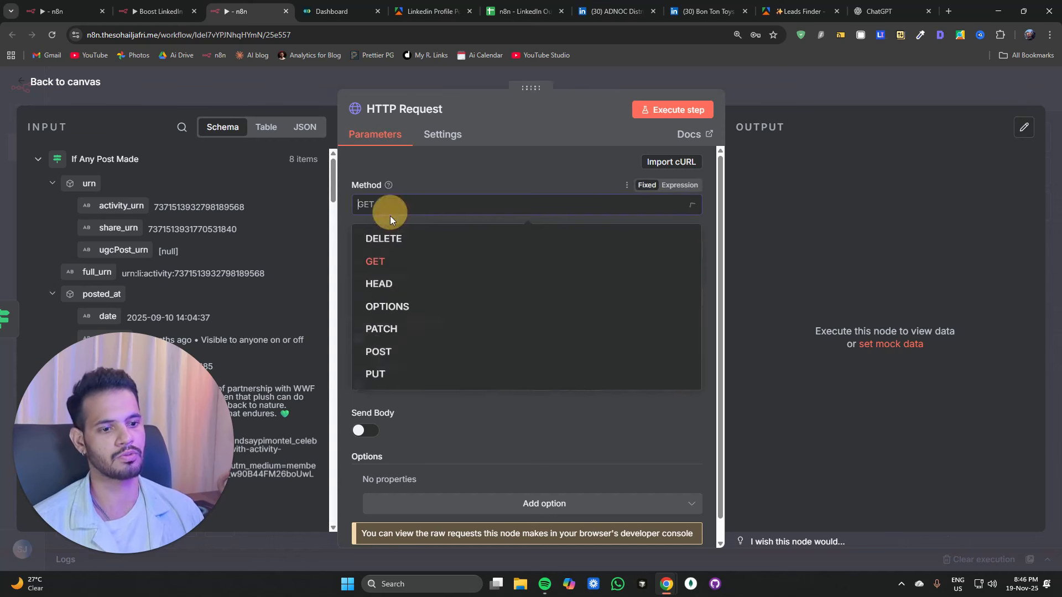
{"action": "left_click", "coordinate": [402, 203]}
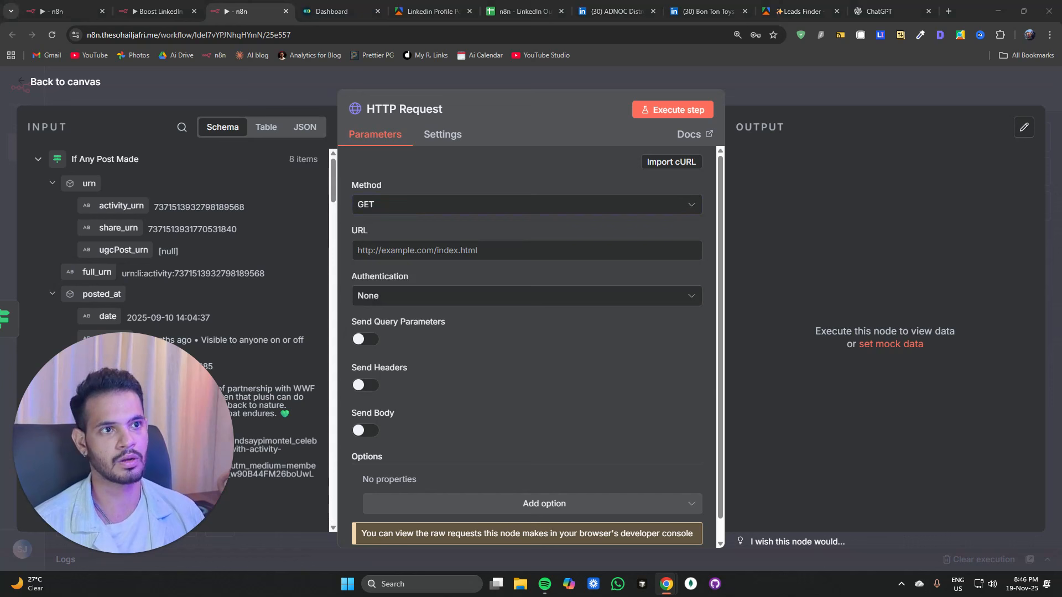
{"action": "left_click", "coordinate": [402, 202]}
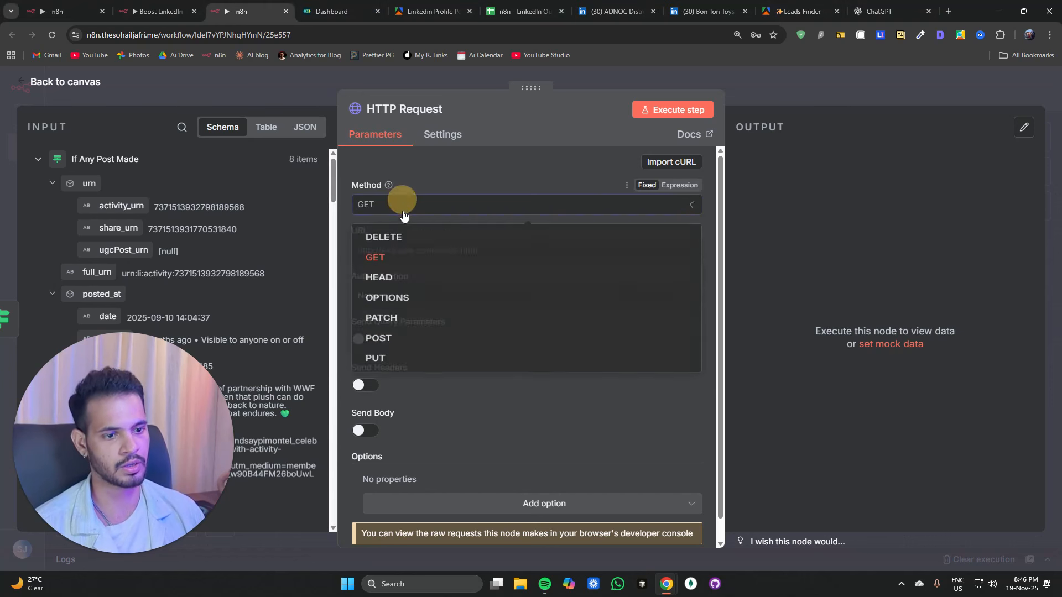
{"action": "left_click", "coordinate": [382, 338]}
{"action": "left_click", "coordinate": [320, 12]}
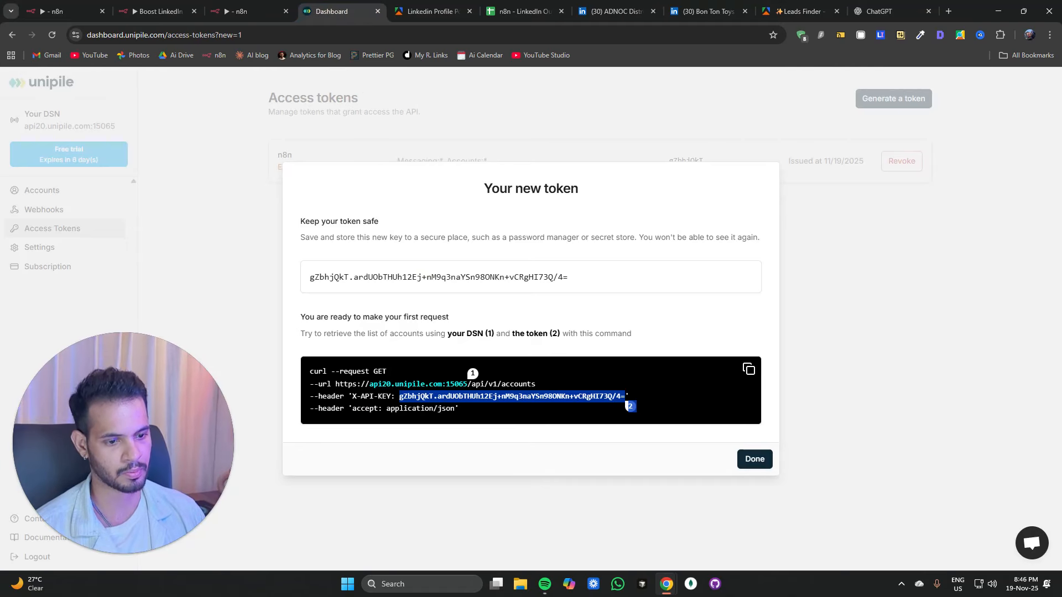
{"action": "left_click_drag", "start_coordinate": [336, 385], "coordinate": [468, 385]}
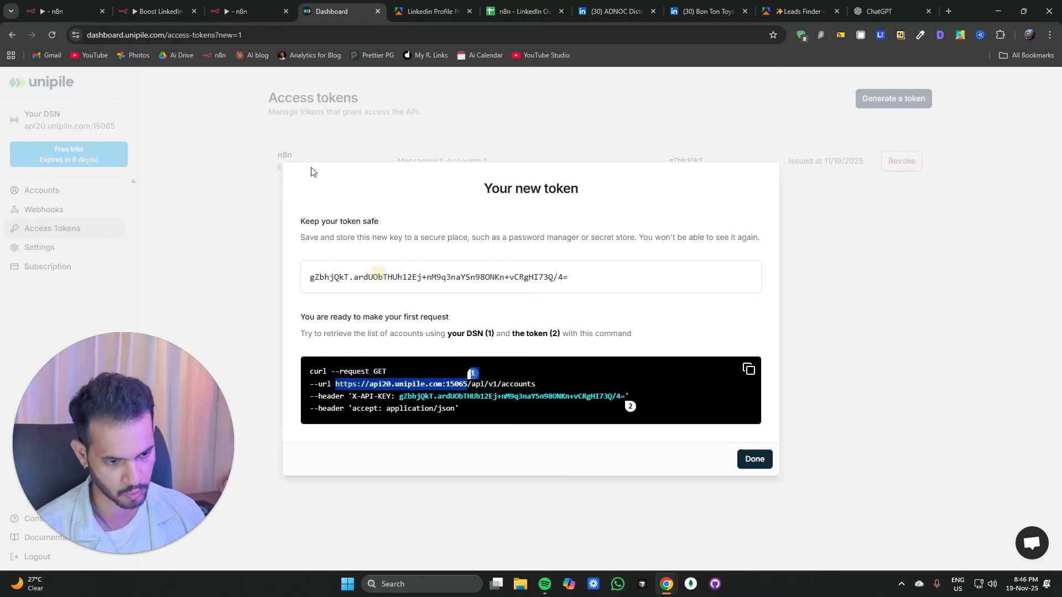
{"action": "left_click", "coordinate": [260, 12]}
{"action": "left_click", "coordinate": [376, 204]}
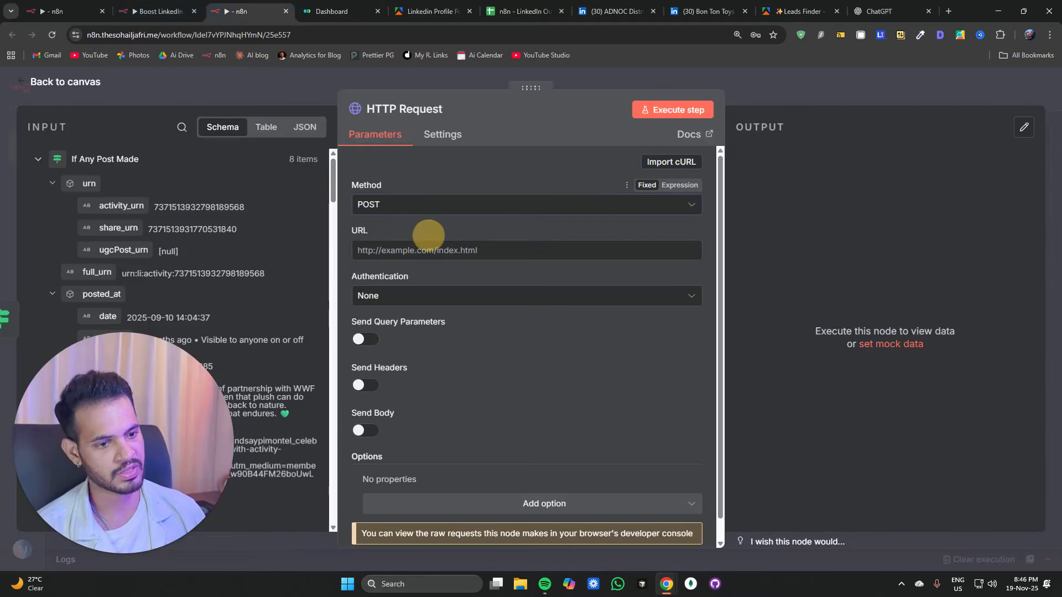
{"action": "left_click", "coordinate": [423, 250]}
{"action": "type", "text": "https://1api20.unipile.com:15065"}
{"action": "left_click", "coordinate": [284, 80]}
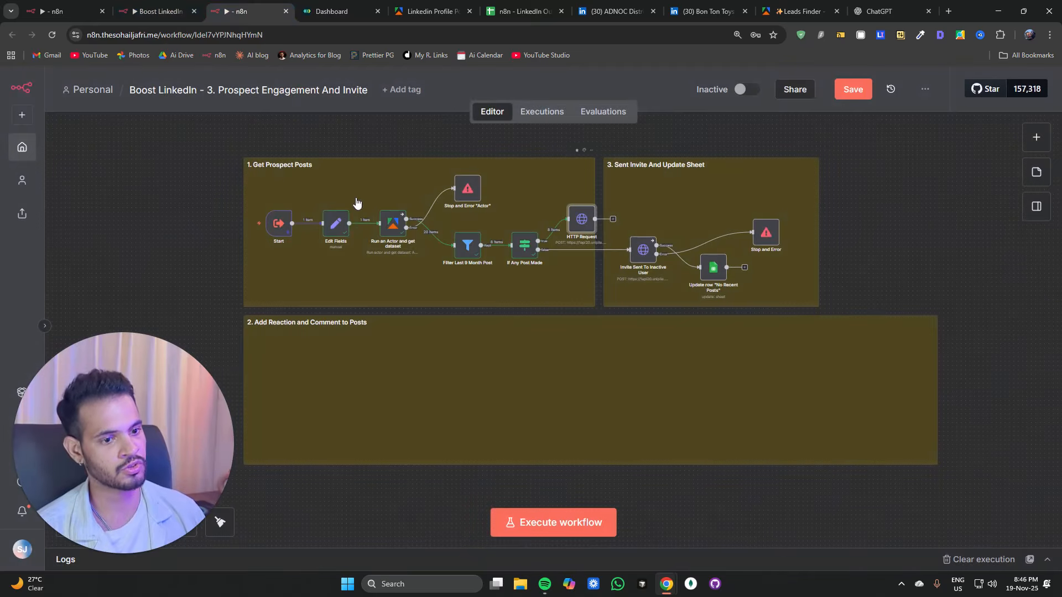
Step: Move the new HTTP Request node into the Add Reaction and Comment to Posts section
{"action": "double_click", "coordinate": [330, 224]}
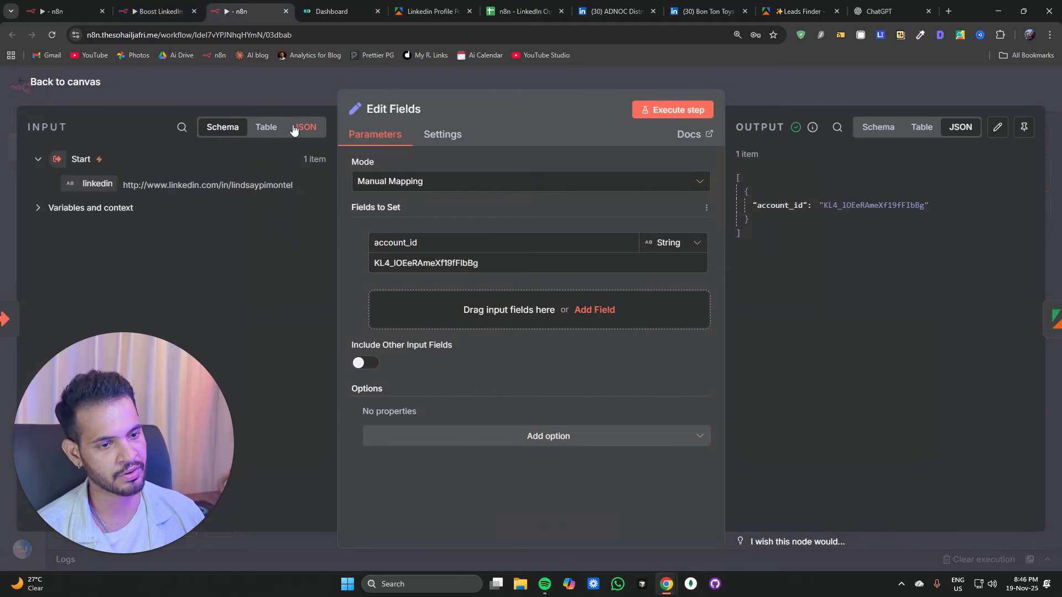
{"action": "left_click", "coordinate": [298, 94]}
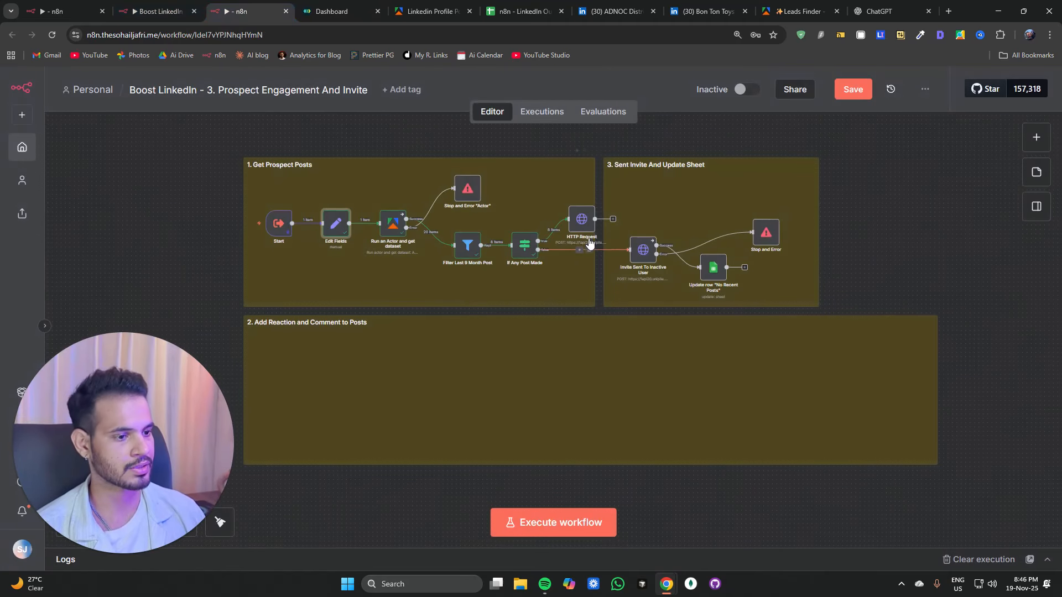
{"action": "left_click_drag", "start_coordinate": [582, 221], "coordinate": [269, 368]}
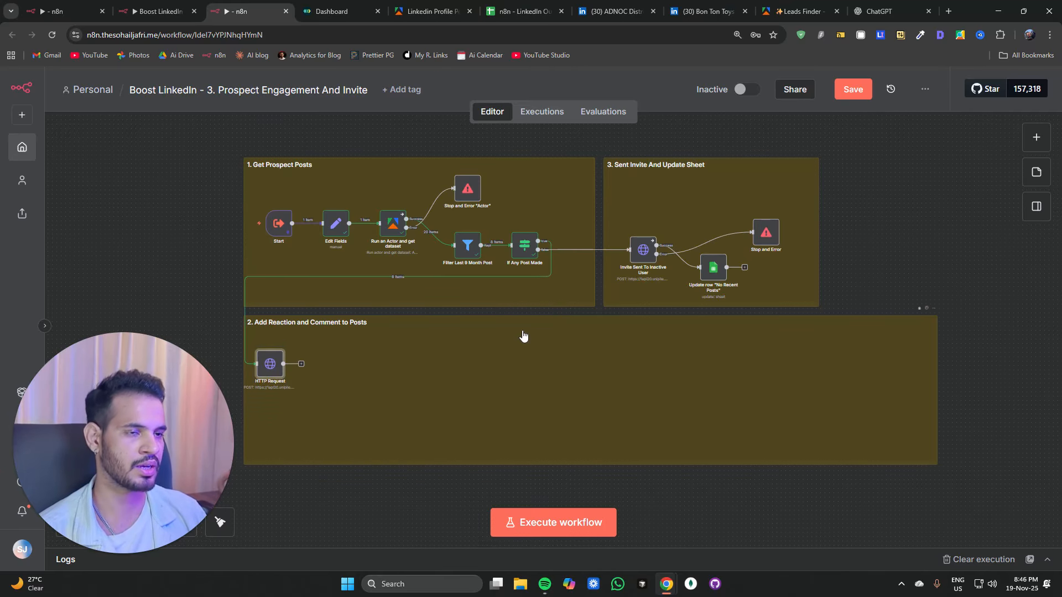
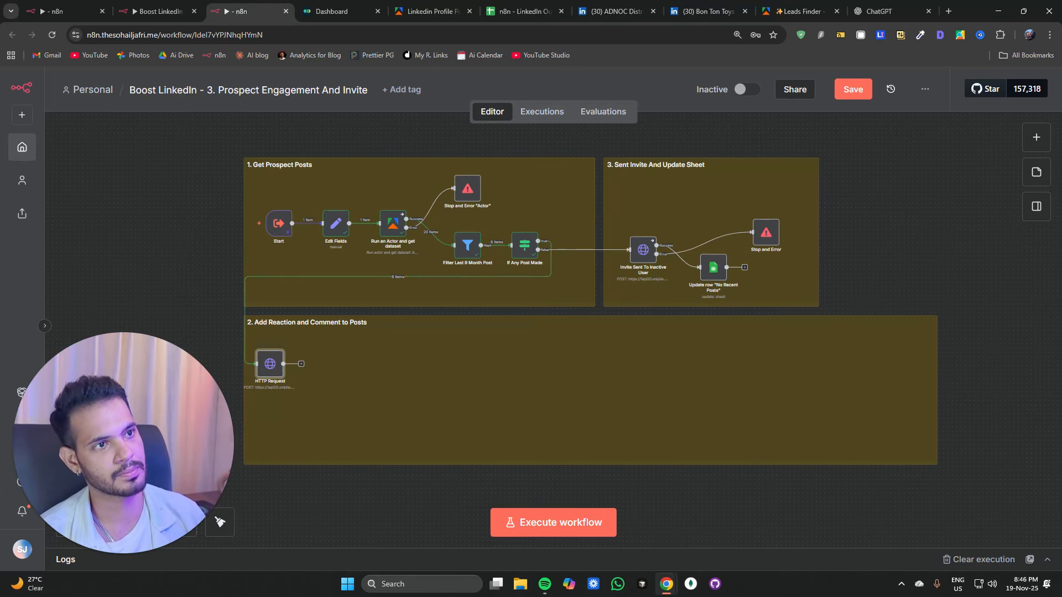
Step: Append the path /api/v1/posts/reaction to the HTTP Request node's Unipile URL
{"action": "double_click", "coordinate": [270, 364]}
{"action": "left_click", "coordinate": [513, 253]}
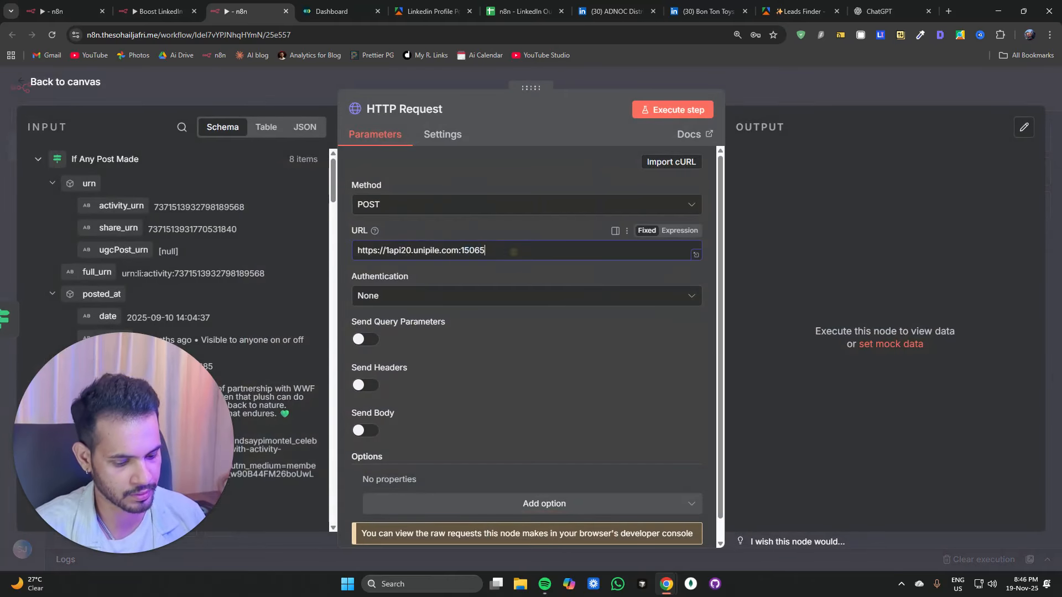
{"action": "type", "text": "/api/v1/posts/reaction"}
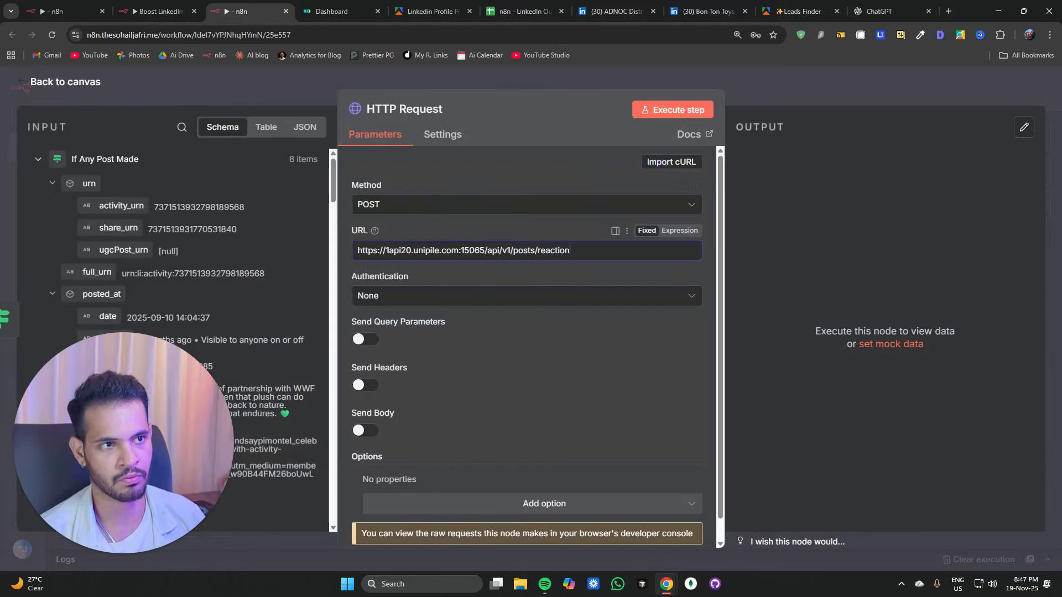
Step: Set authentication to Generic Credential Type with Header Auth using the Unipile Auth credential, and review that credential's header
{"action": "left_click", "coordinate": [396, 297]}
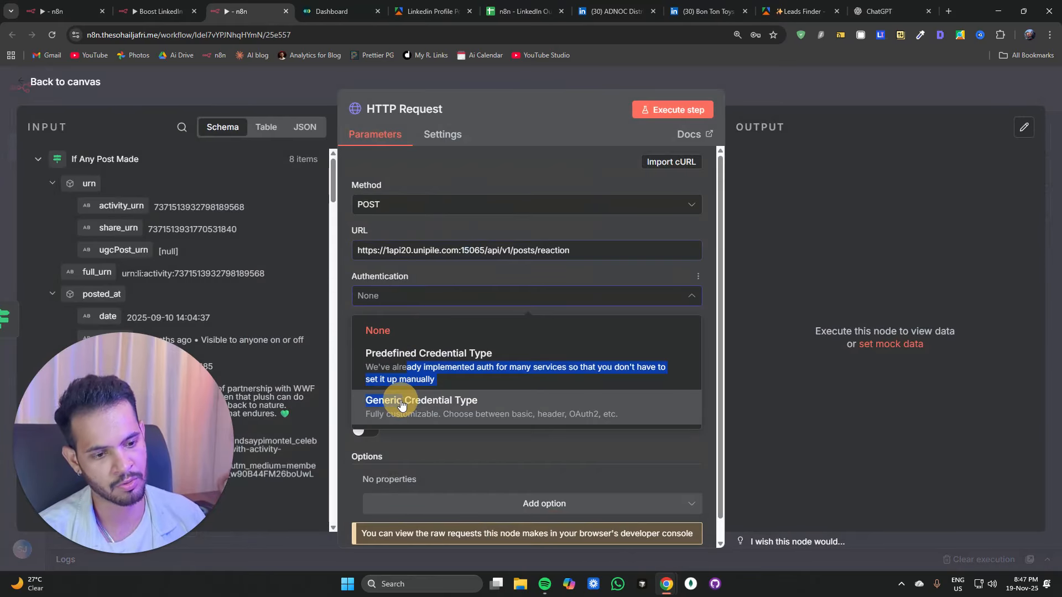
{"action": "left_click", "coordinate": [409, 402]}
{"action": "left_click", "coordinate": [416, 343]}
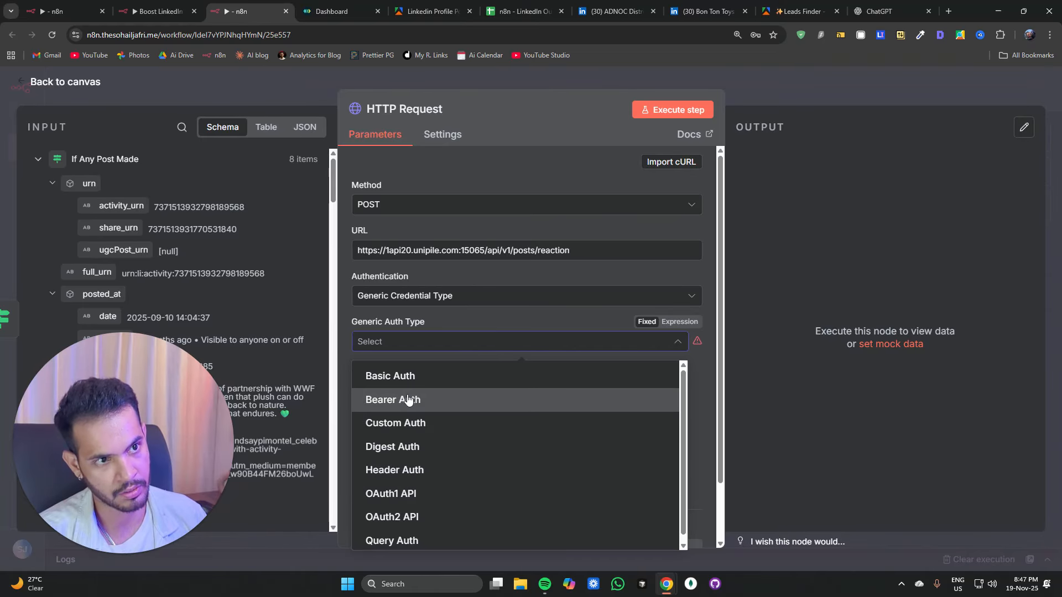
{"action": "left_click", "coordinate": [408, 470]}
{"action": "left_click", "coordinate": [403, 383]}
{"action": "left_click", "coordinate": [403, 383]}
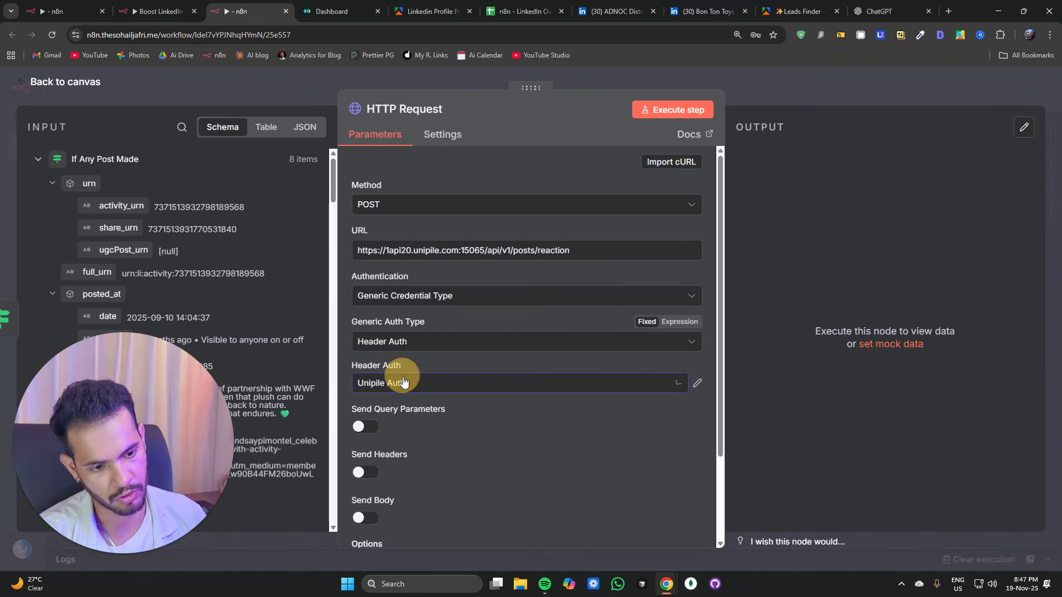
{"action": "left_click", "coordinate": [698, 383]}
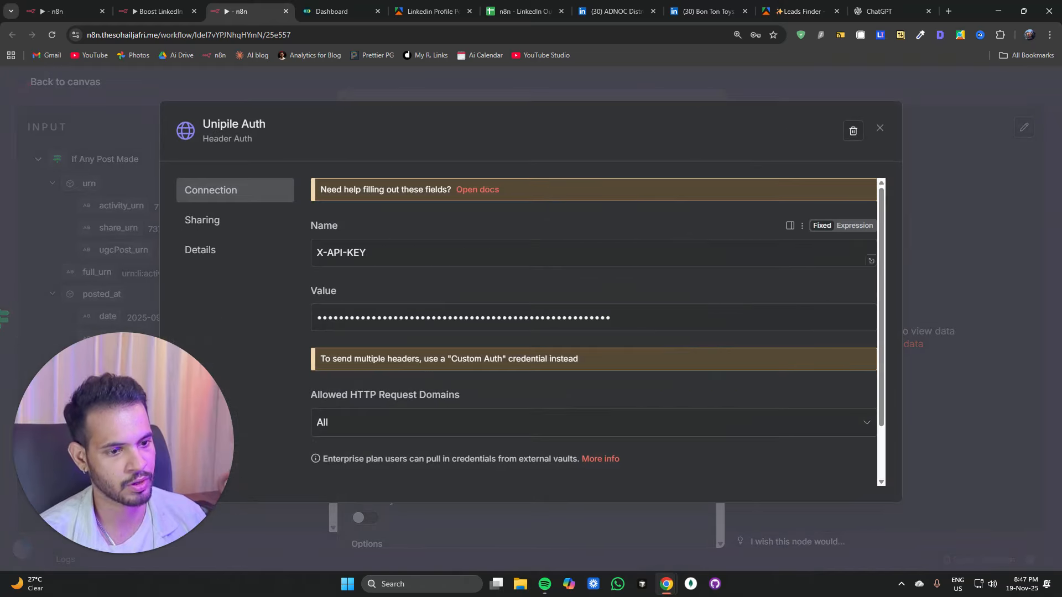
{"action": "left_click_drag", "start_coordinate": [317, 254], "coordinate": [415, 259]}
{"action": "left_click", "coordinate": [880, 131]}
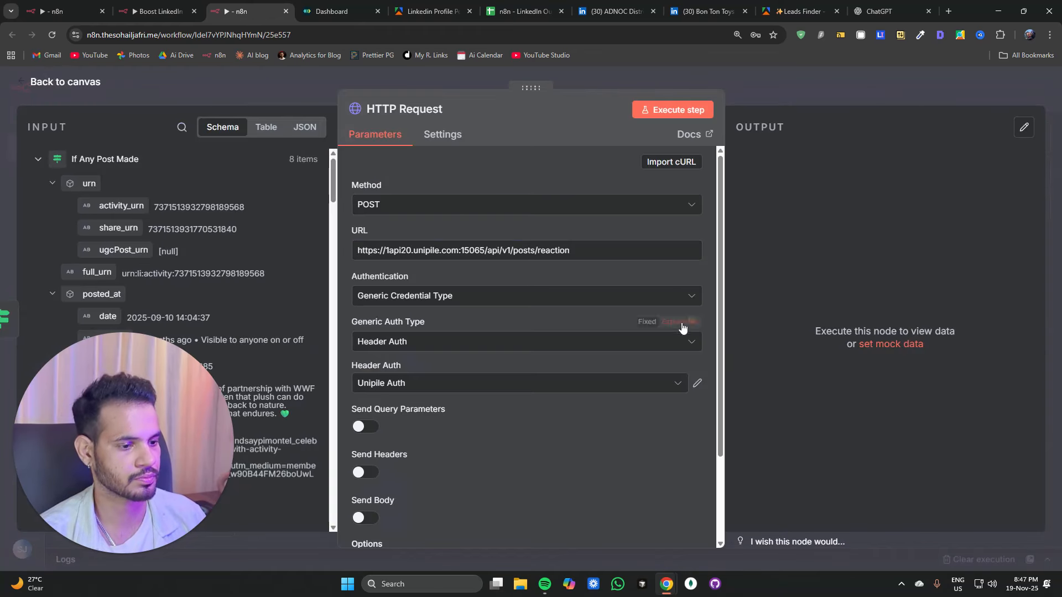
Step: Enable Send Body and add body parameter account_id with value {{ $('Edit Fields').item.json.account_id }}
{"action": "scroll", "coordinate": [653, 340], "scroll_direction": "down", "scroll_amount": 3}
{"action": "left_click", "coordinate": [365, 412]}
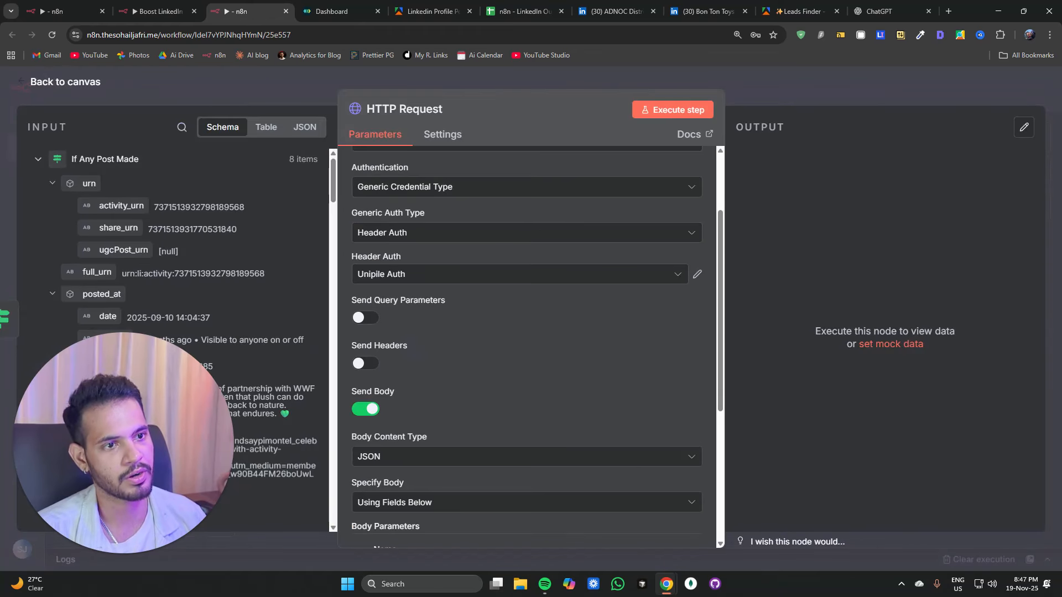
{"action": "scroll", "coordinate": [446, 402], "scroll_direction": "down", "scroll_amount": 5}
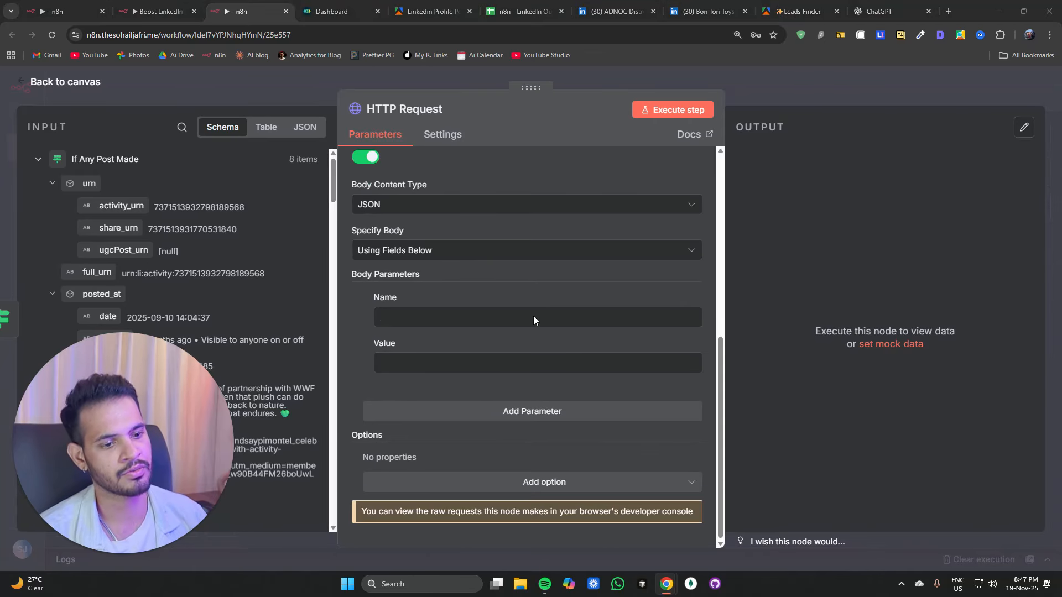
{"action": "left_click", "coordinate": [476, 316]}
{"action": "type", "text": "account_id"}
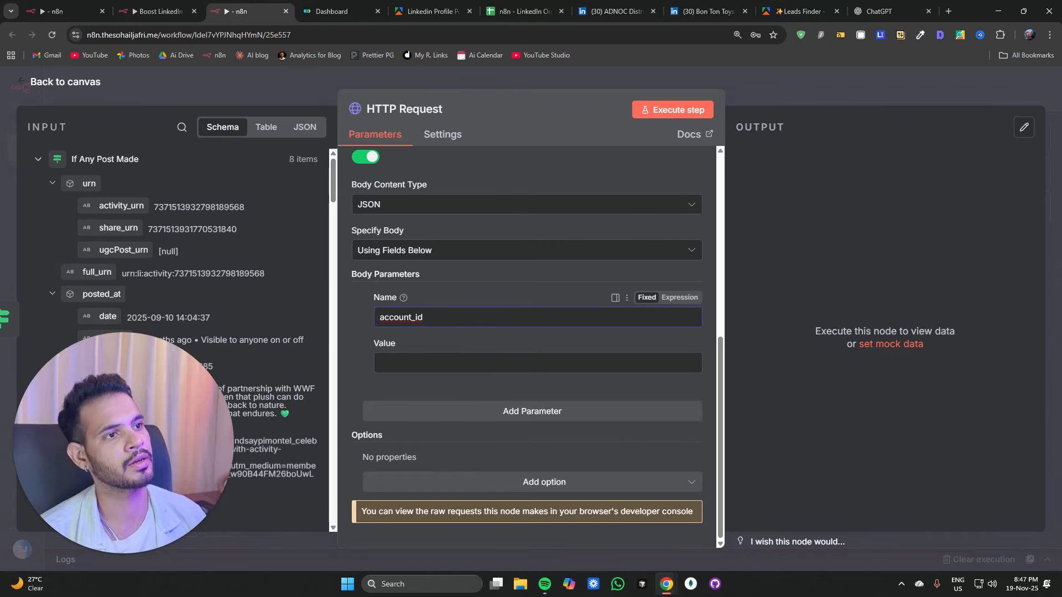
{"action": "left_click", "coordinate": [443, 363]}
{"action": "type", "text": "{{ $('Edit Fields').item.json.account_id }}"}
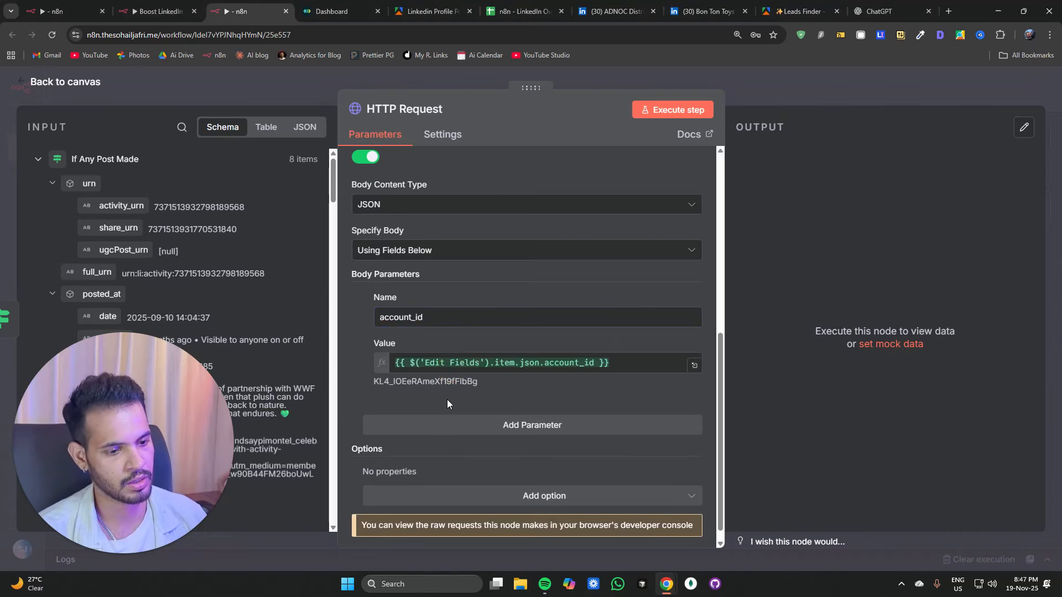
Step: Add body parameter post_id with value {{ $('Loop Over Items').item.json.urn.activity_urn }} and return to the canvas
{"action": "left_click", "coordinate": [444, 425]}
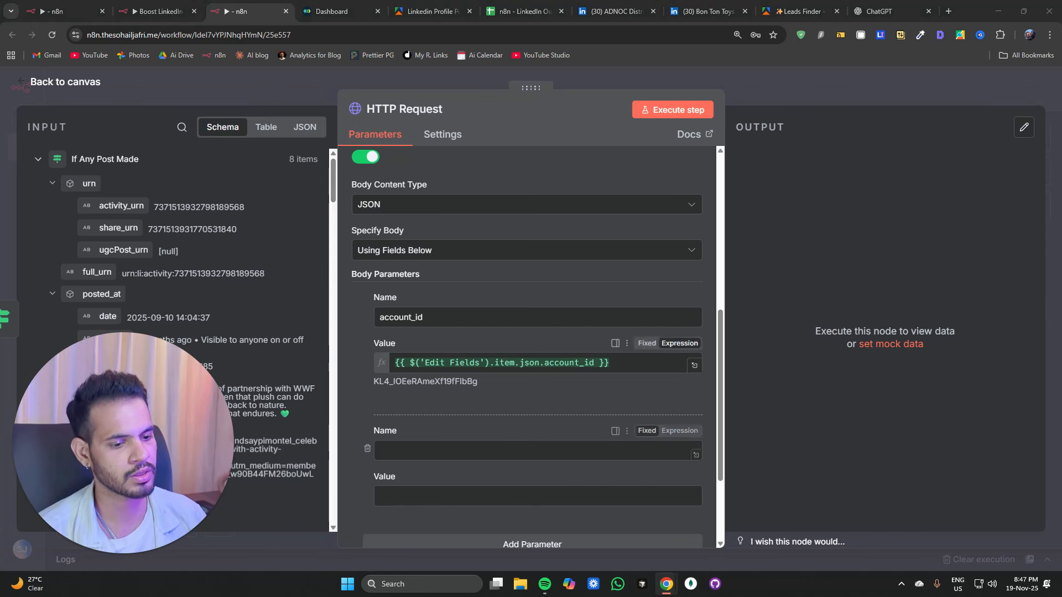
{"action": "left_click", "coordinate": [422, 449]}
{"action": "type", "text": "post_id"}
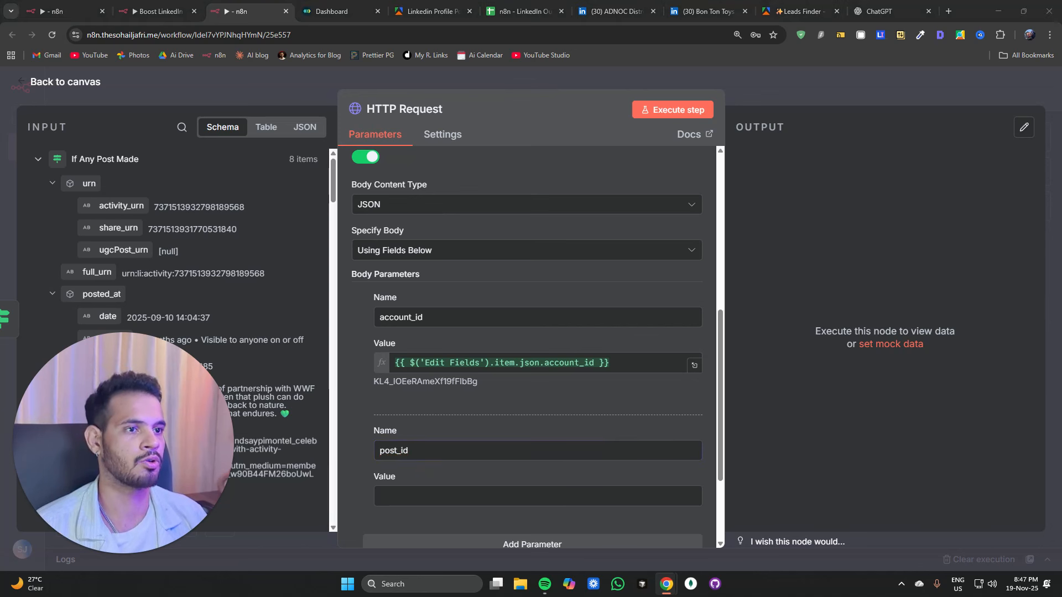
{"action": "left_click", "coordinate": [458, 498]}
{"action": "type", "text": "{{ $('Loop Over Items').item.json.urn.activity_urn }}"}
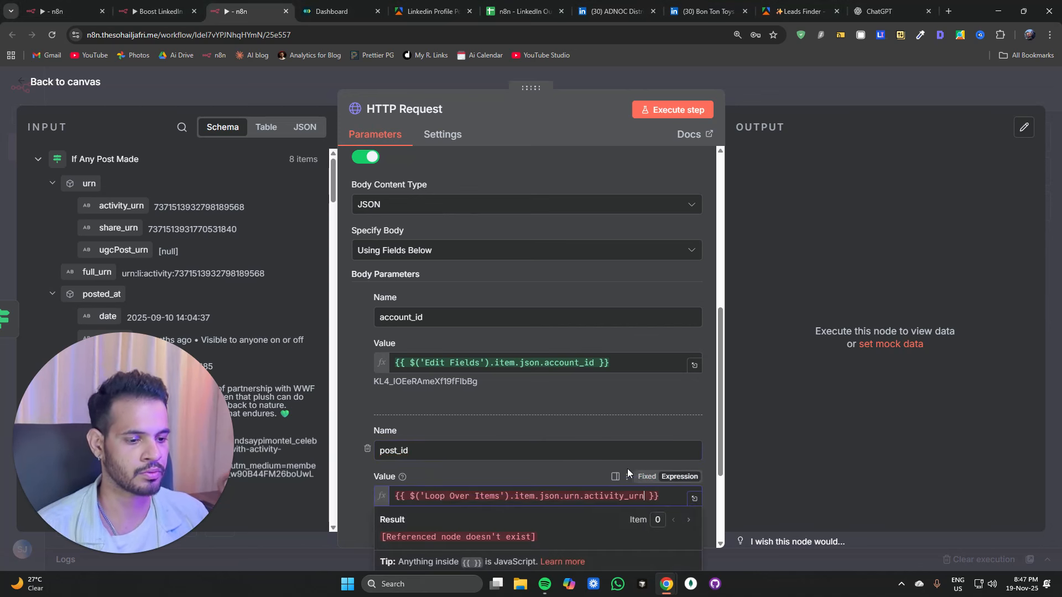
{"action": "left_click_drag", "start_coordinate": [424, 496], "coordinate": [501, 496]}
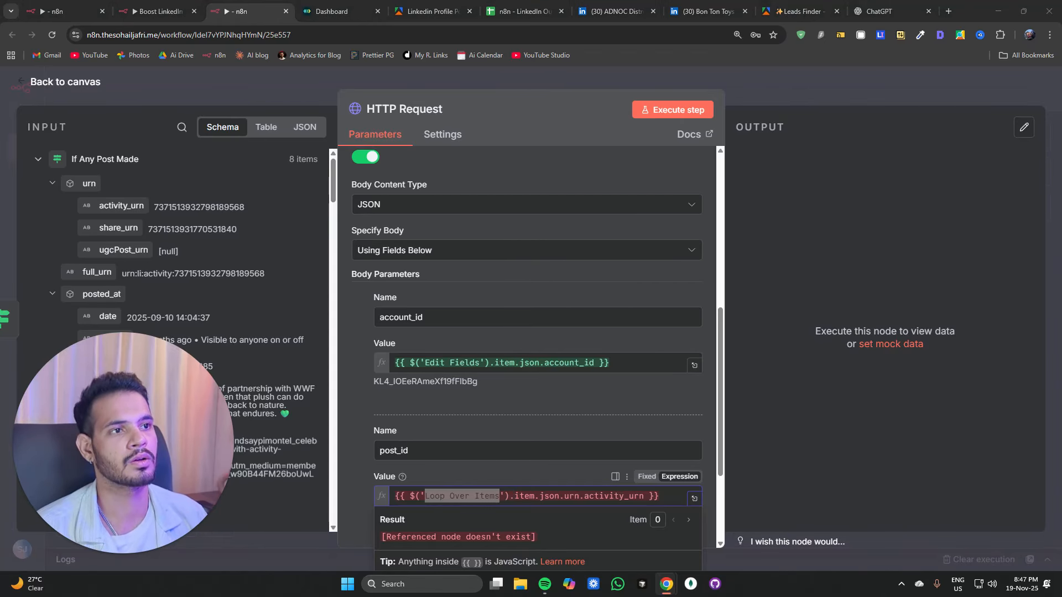
{"action": "left_click", "coordinate": [345, 108]}
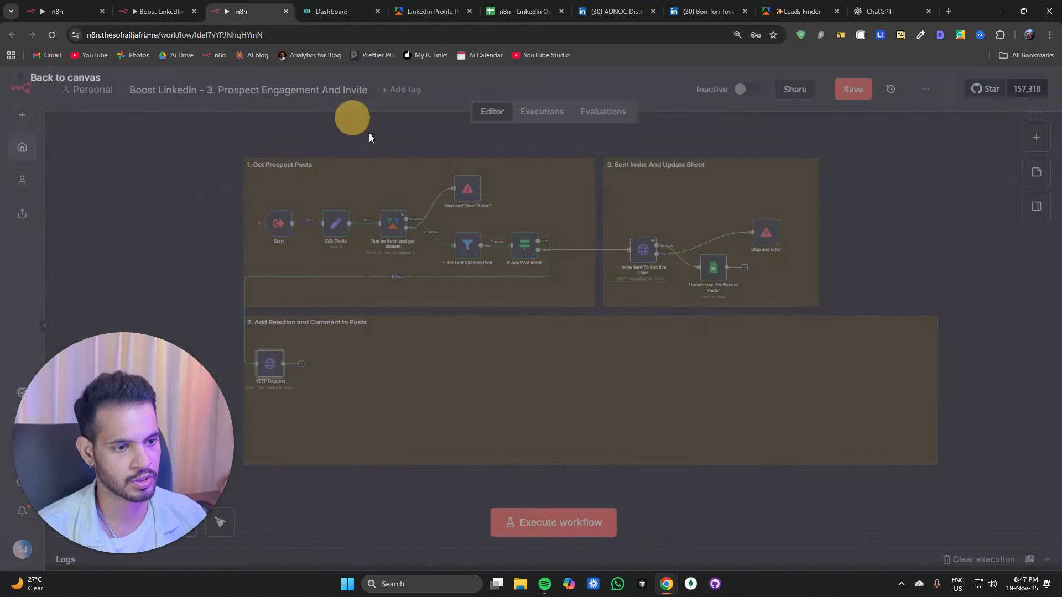
Step: Insert a Loop Over Items node on the connection between If Any Post Made and the HTTP Request node
{"action": "scroll", "coordinate": [524, 300], "scroll_direction": "up", "scroll_amount": 4}
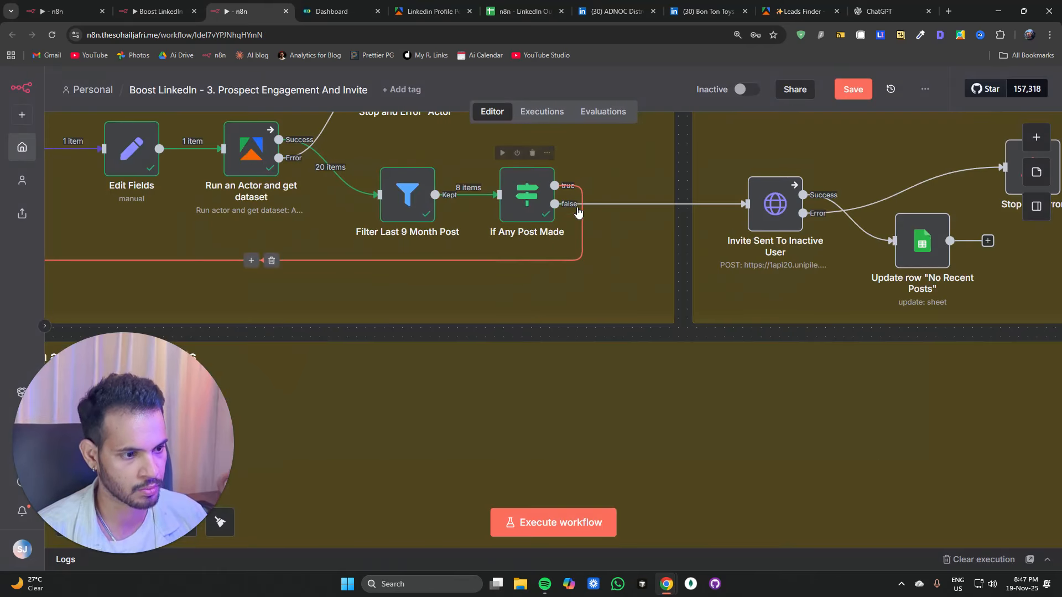
{"action": "left_click", "coordinate": [252, 261]}
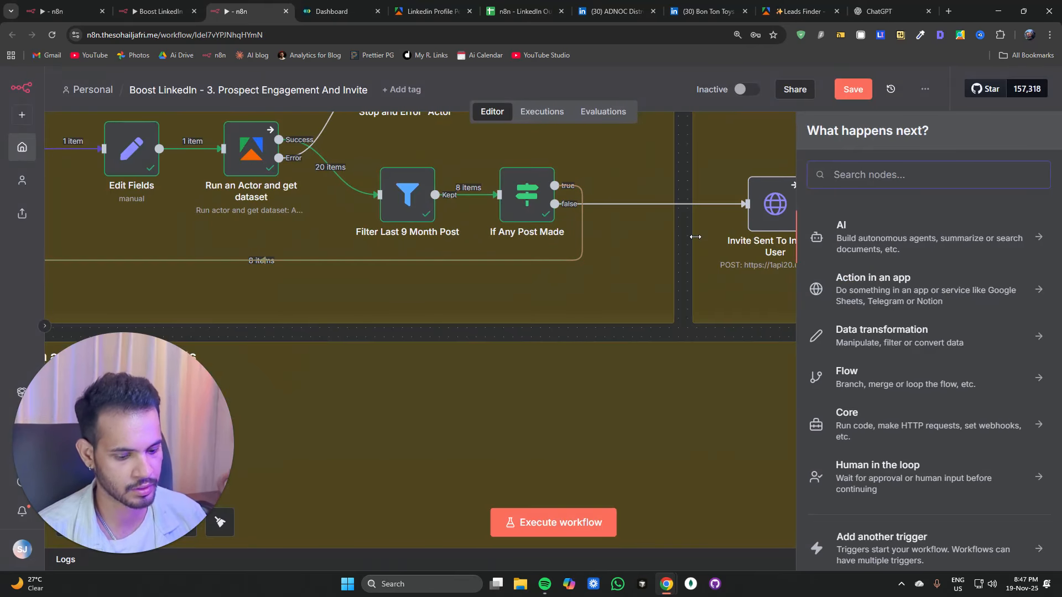
{"action": "type", "text": "lpp"}
{"action": "key", "text": "BackSpace"}
{"action": "key", "text": "BackSpace"}
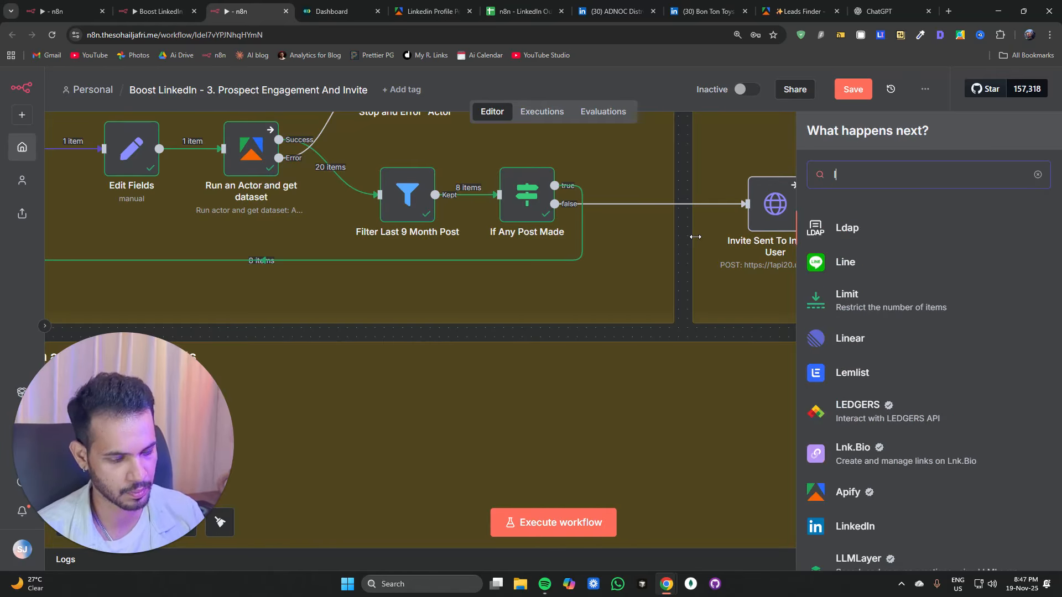
{"action": "type", "text": "opp"}
{"action": "key", "text": "Down"}
{"action": "key", "text": "Return"}
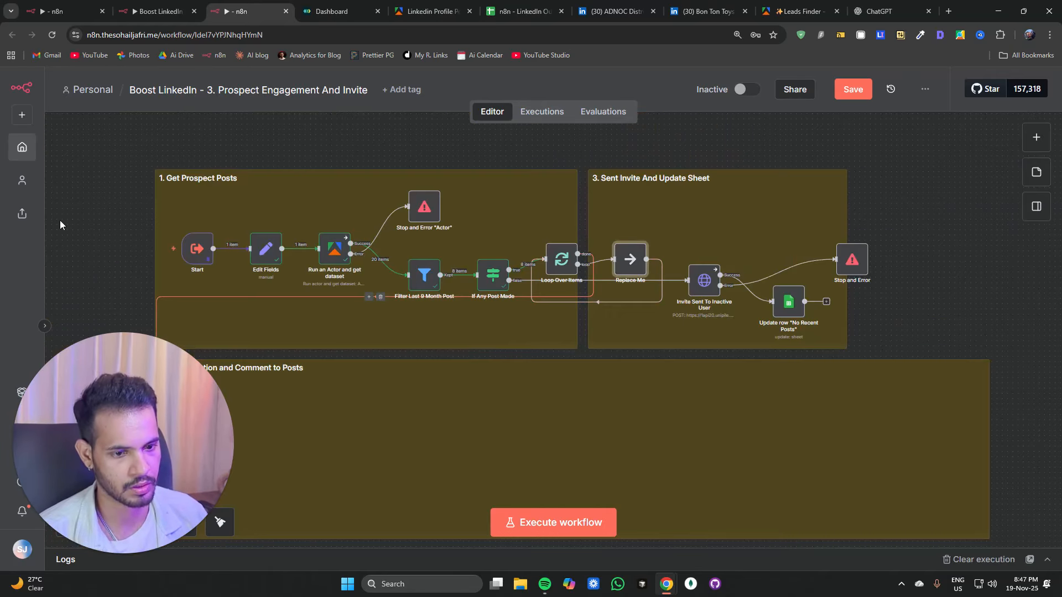
Step: Move the Loop Over Items and HTTP Request nodes into the Add Reaction and Comment to Posts section
{"action": "left_click_drag", "start_coordinate": [90, 227], "coordinate": [216, 145]}
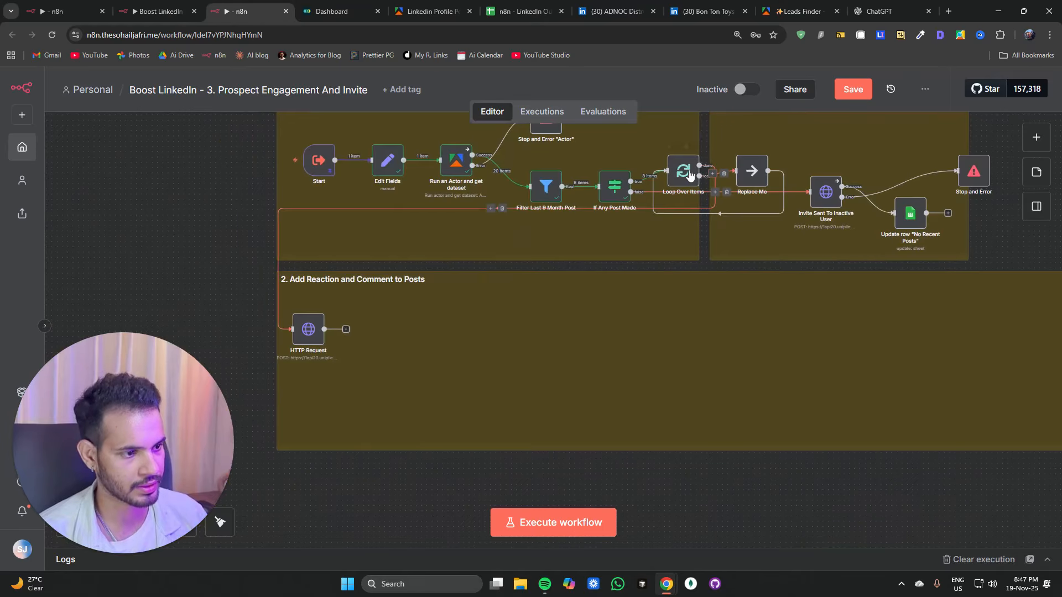
{"action": "left_click_drag", "start_coordinate": [680, 172], "coordinate": [316, 371]}
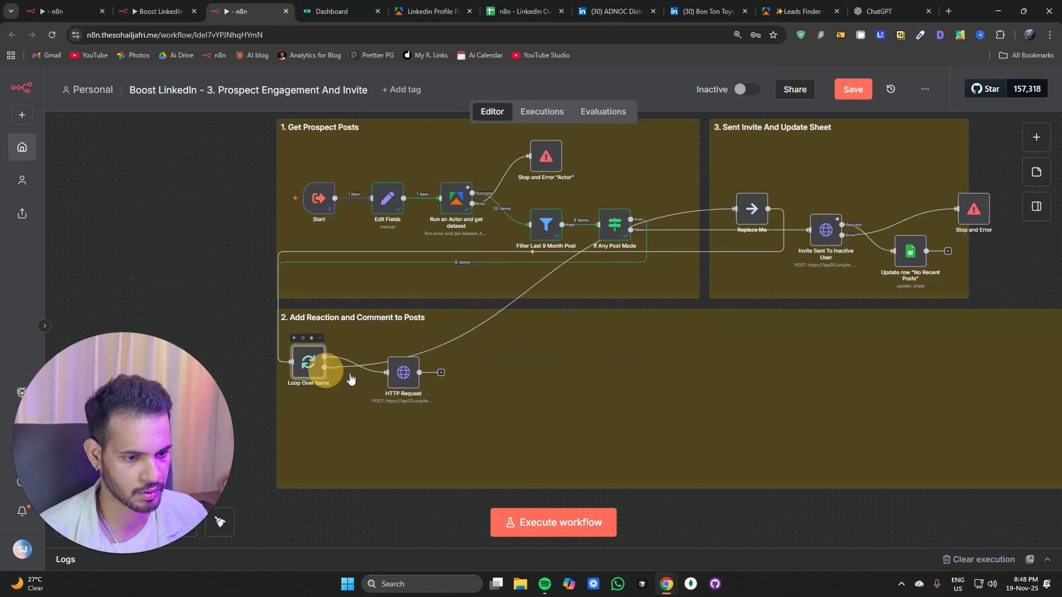
{"action": "left_click_drag", "start_coordinate": [408, 378], "coordinate": [494, 356]}
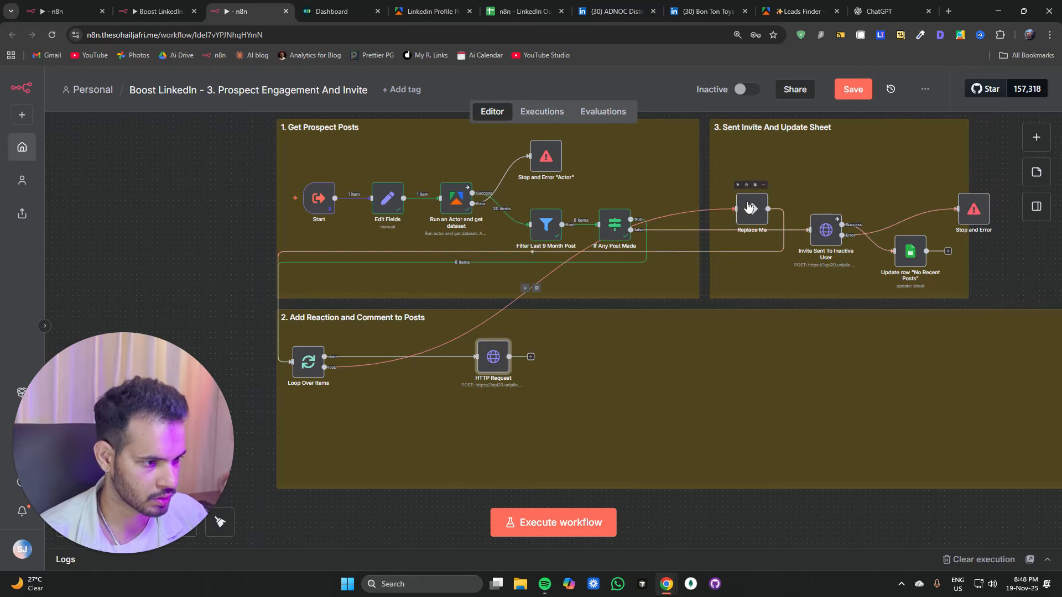
Step: Delete the Replace Me placeholder node
{"action": "left_click_drag", "start_coordinate": [746, 208], "coordinate": [685, 370]}
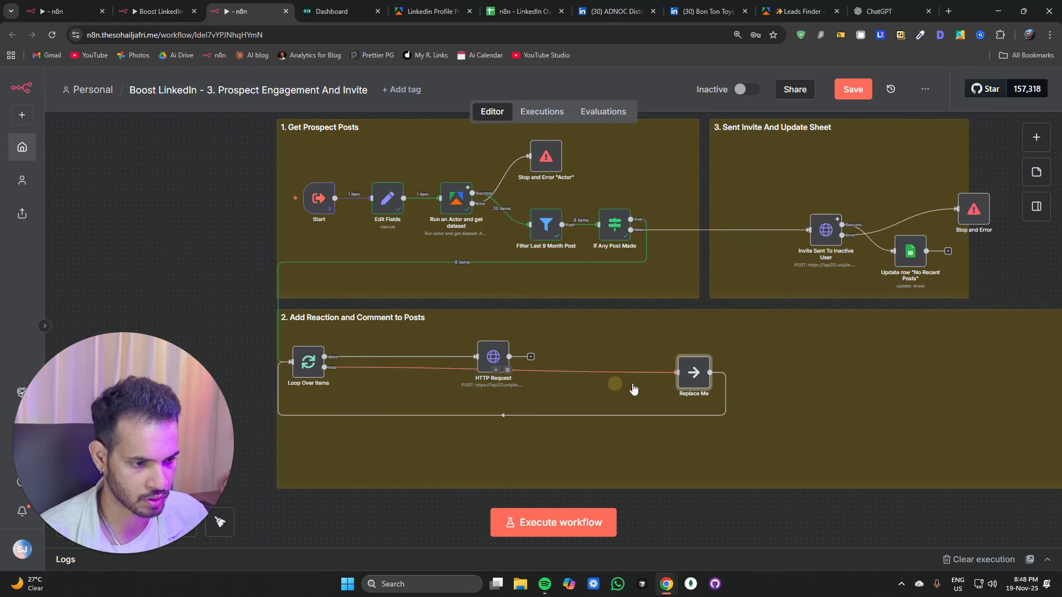
{"action": "left_click", "coordinate": [698, 349]}
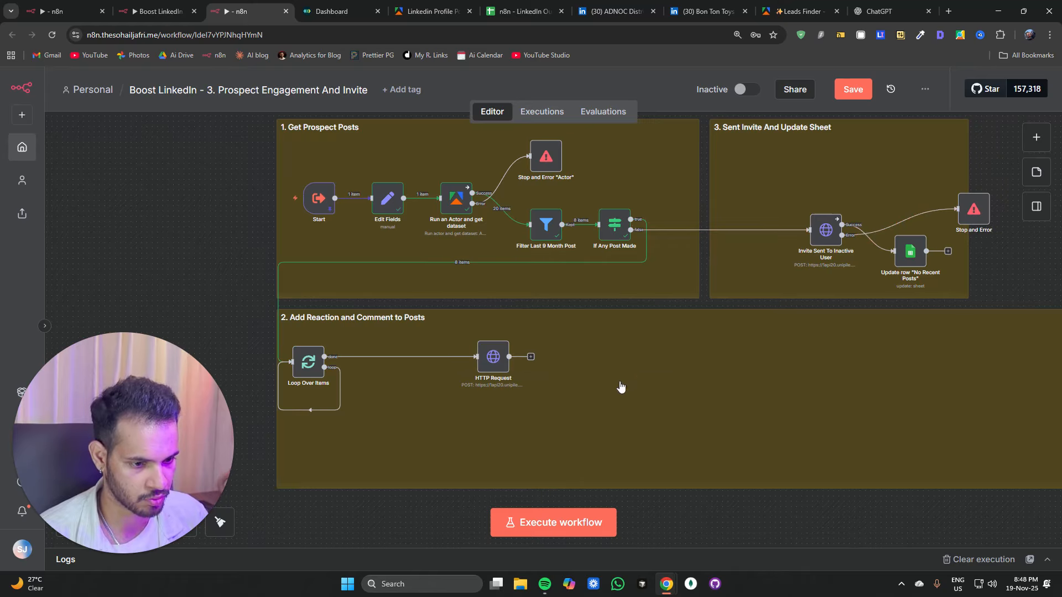
Step: Reconnect the HTTP Request node to the Loop Over Items node's loop output
{"action": "left_click", "coordinate": [314, 412]}
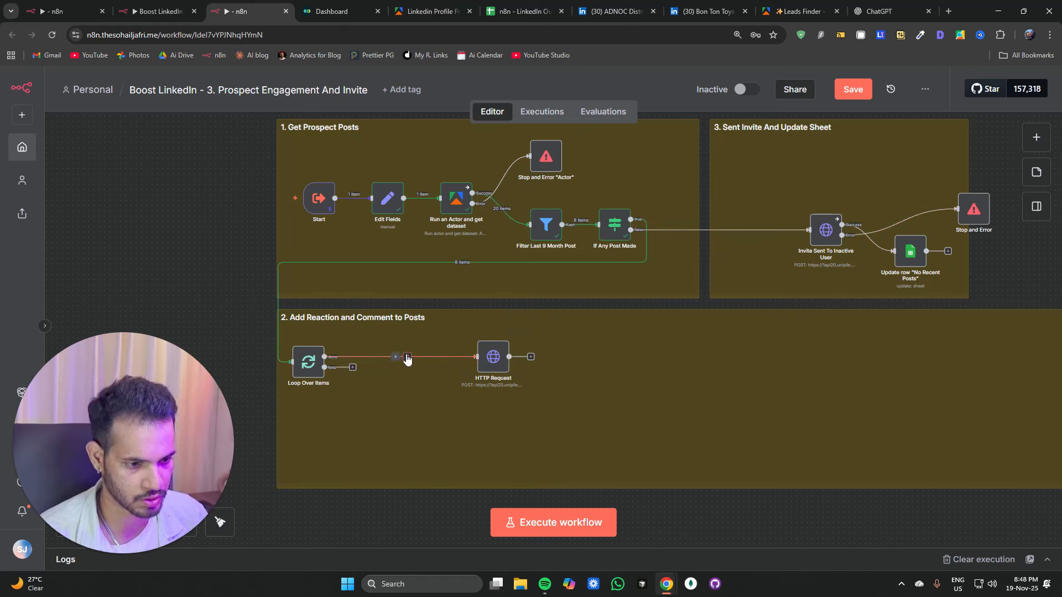
{"action": "left_click", "coordinate": [410, 356]}
{"action": "left_click_drag", "start_coordinate": [354, 368], "coordinate": [405, 409]}
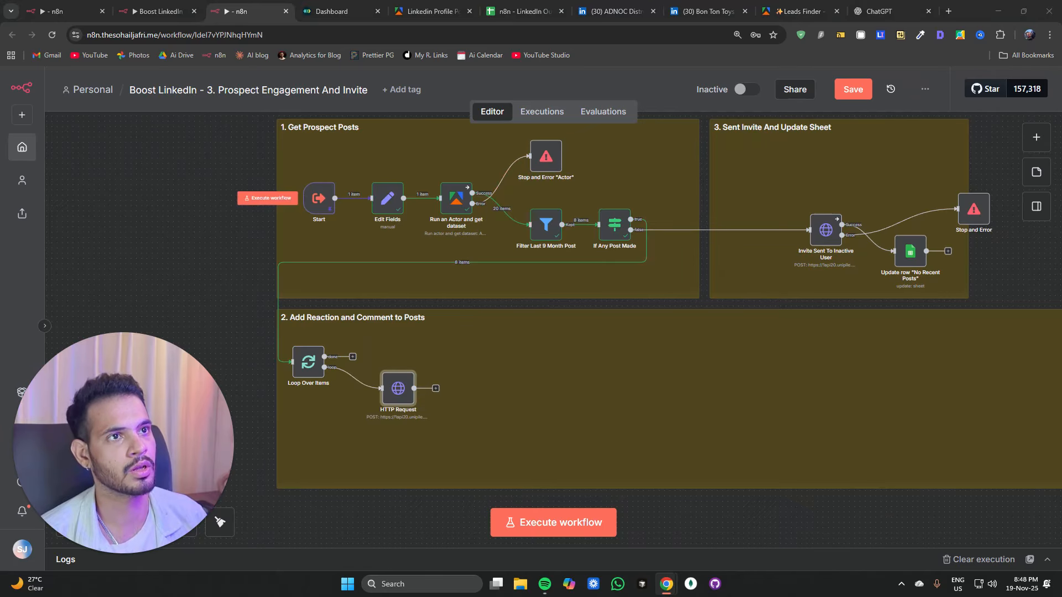
Step: Rename the HTTP Request node to Leave Reaction on Post
{"action": "double_click", "coordinate": [398, 389]}
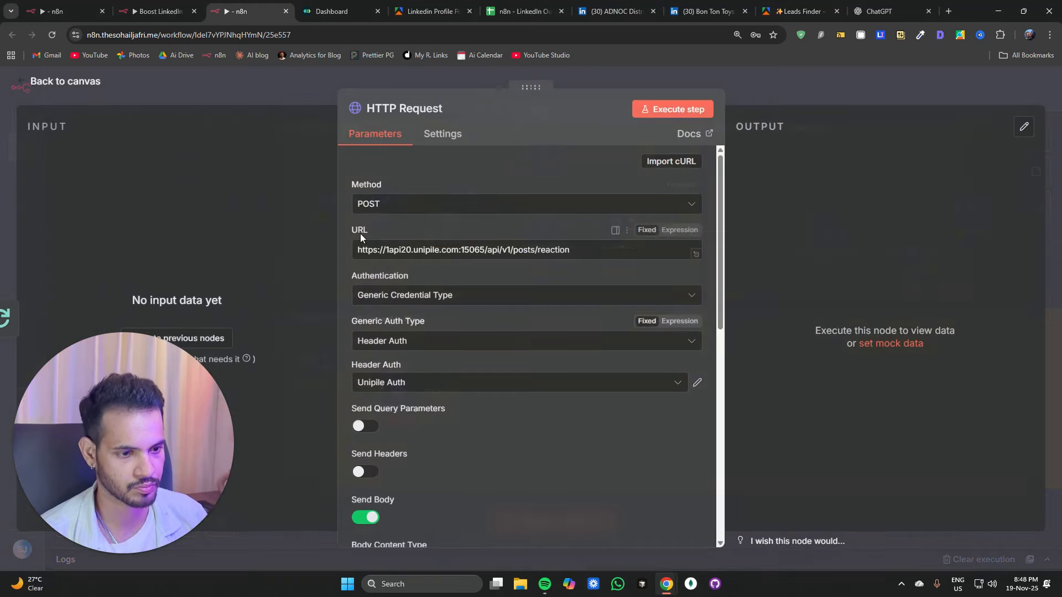
{"action": "type", "text": "Leave Reaction on Post"}
{"action": "key", "text": "Return"}
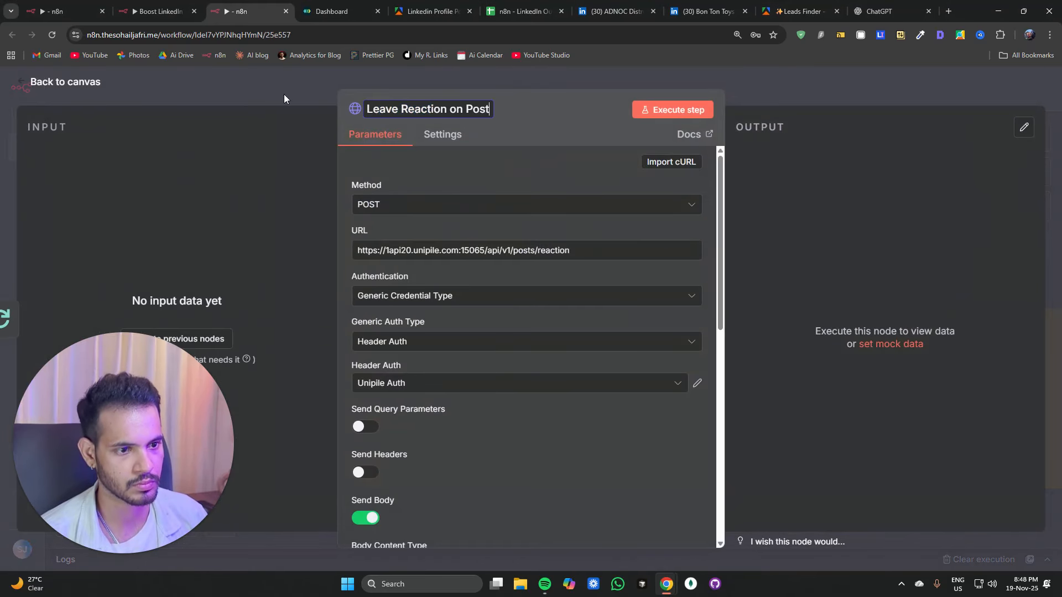
{"action": "left_click", "coordinate": [283, 94]}
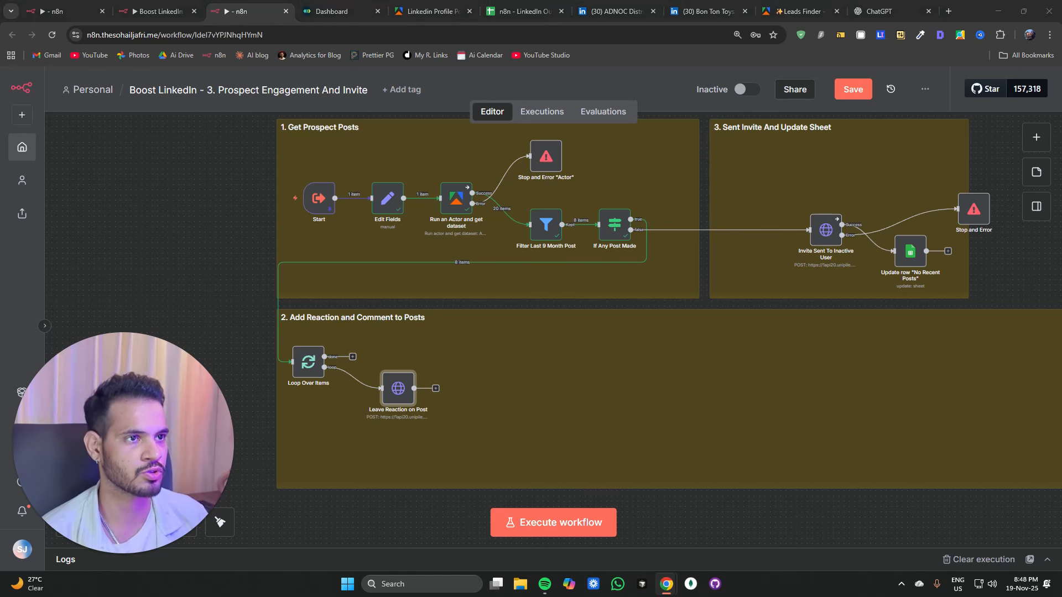
Step: Paste an If regular post node into the Add Reaction and Comment to Posts section
{"action": "left_click", "coordinate": [575, 429]}
{"action": "key", "text": "ctrl+v"}
{"action": "left_click_drag", "start_coordinate": [575, 438], "coordinate": [504, 409]}
{"action": "key", "text": "ctrl+z"}
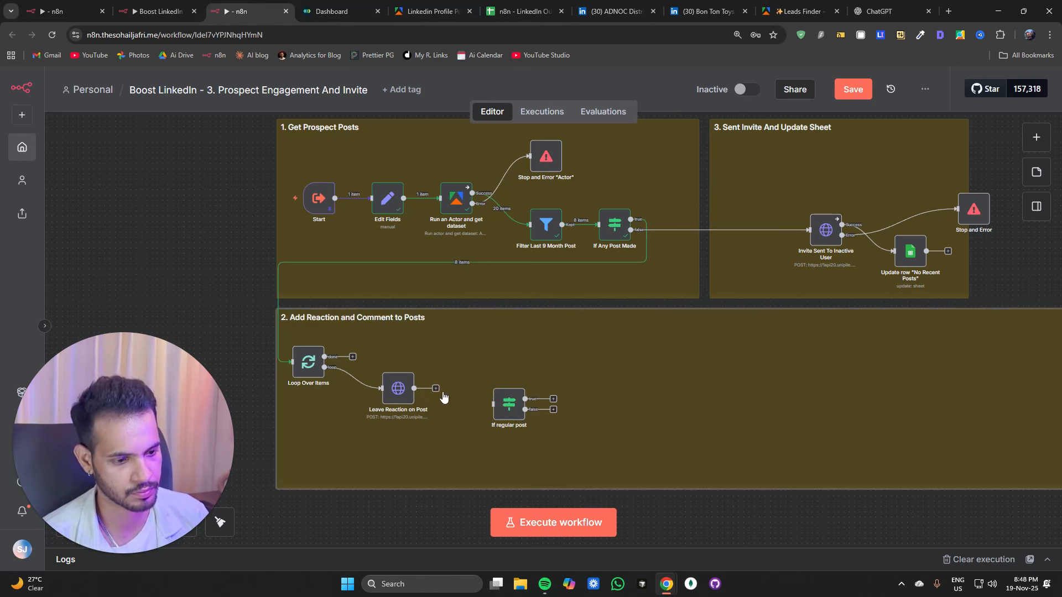
Step: Connect Leave Reaction on Post to the If regular post node and check its post_type equals regular condition
{"action": "left_click_drag", "start_coordinate": [437, 388], "coordinate": [443, 390]}
{"action": "left_click_drag", "start_coordinate": [442, 390], "coordinate": [499, 402]}
{"action": "double_click", "coordinate": [457, 387]}
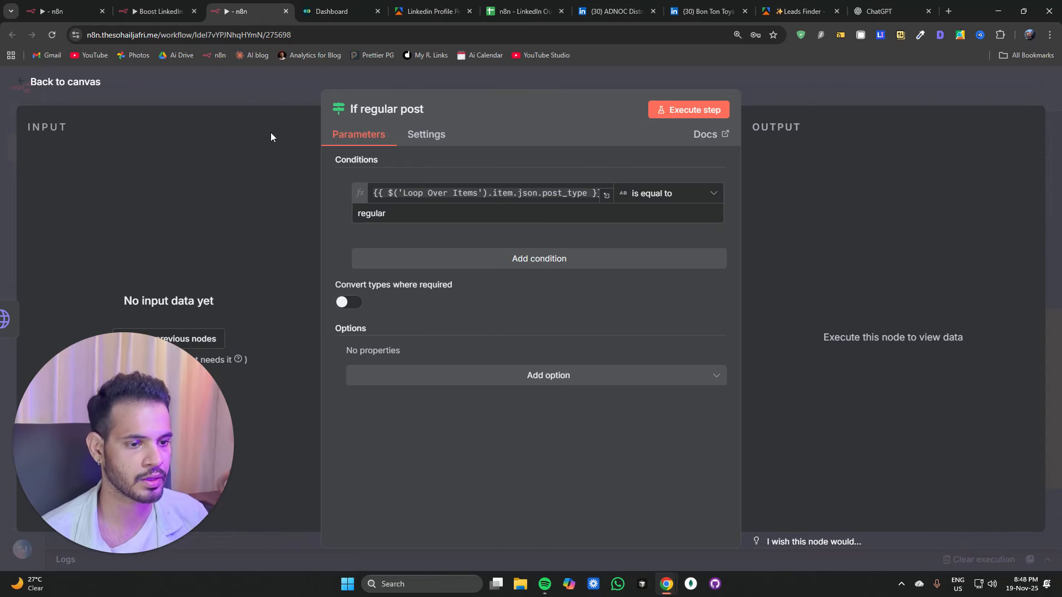
{"action": "left_click", "coordinate": [258, 88]}
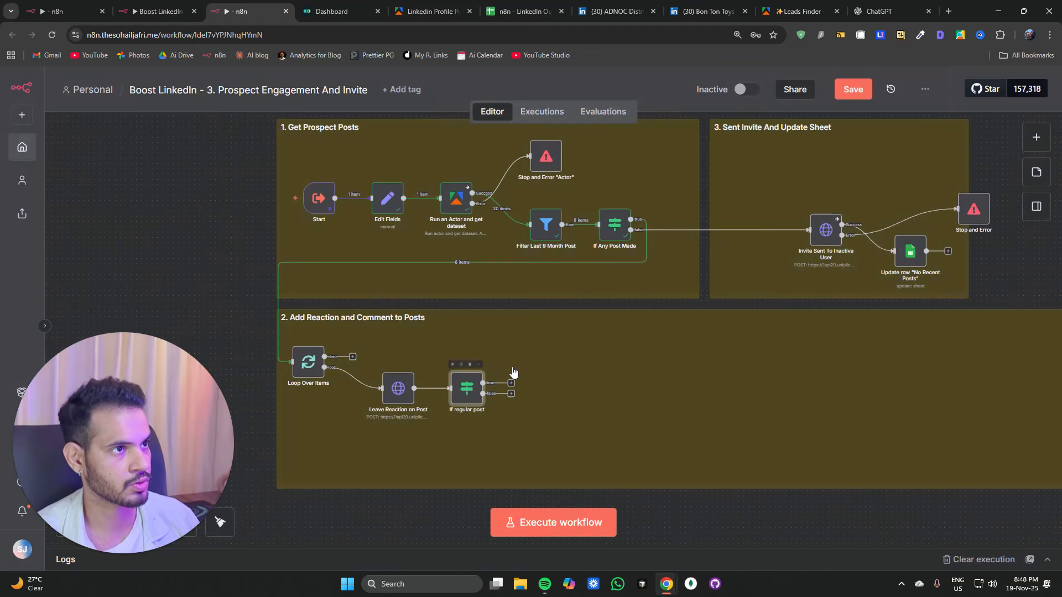
Step: Add a Sentiment Analysis node from the node panel
{"action": "left_click", "coordinate": [1036, 137]}
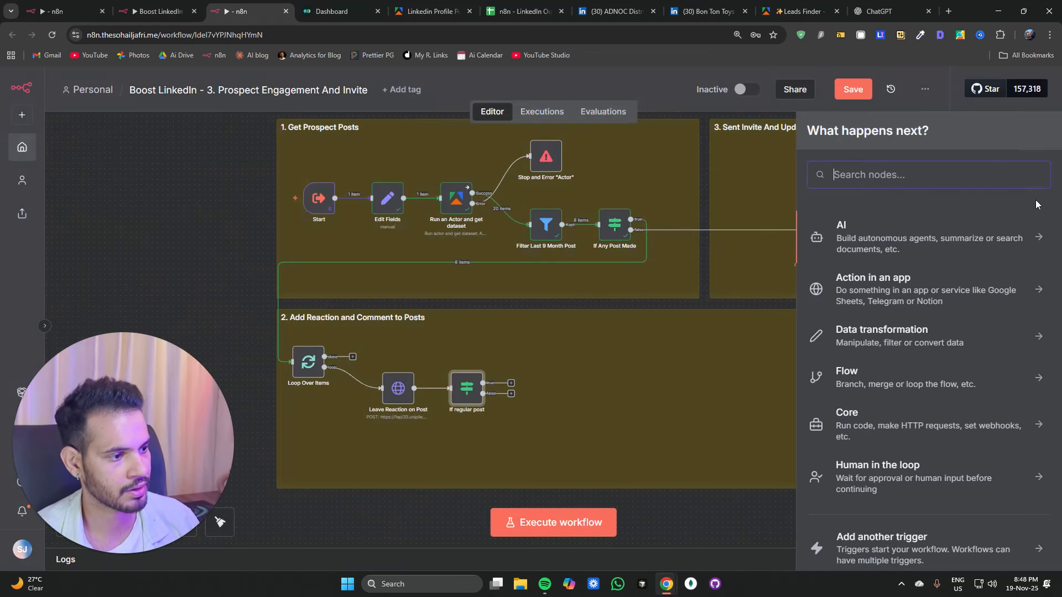
{"action": "type", "text": "seme"}
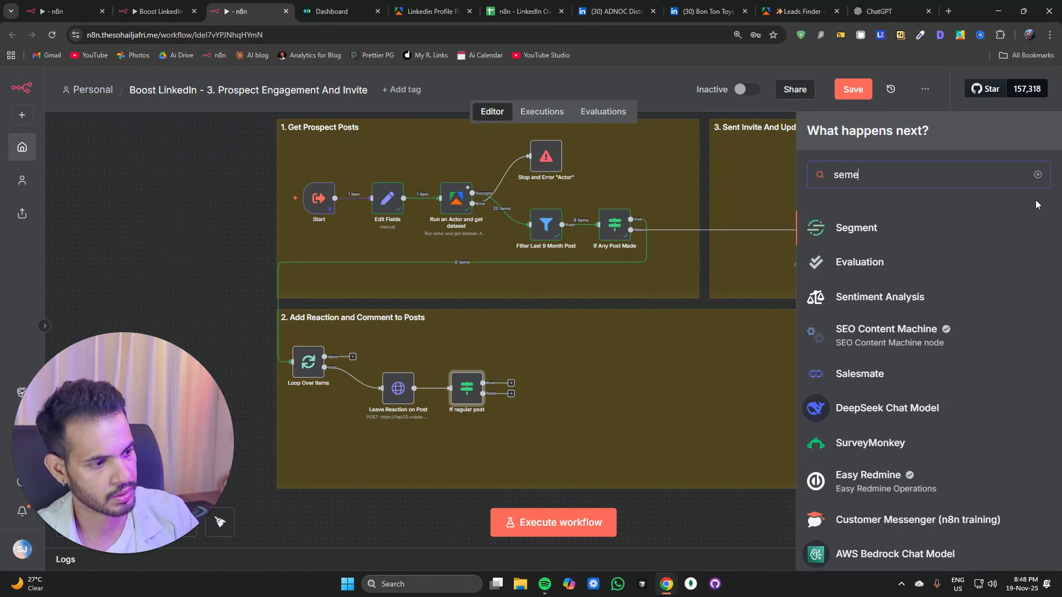
{"action": "left_click", "coordinate": [906, 299]}
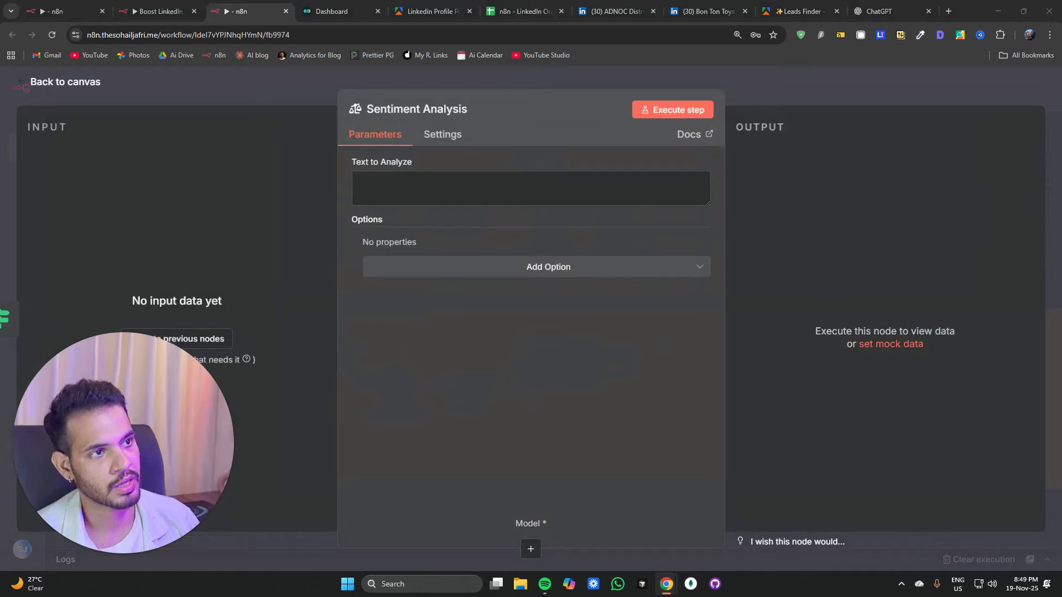
Step: Paste the post_type, author, stats, post and reshared_post expression into the Sentiment Analysis Text to Analyze field
{"action": "type", "text": "post_type: {{ $('Loop Over Items').item.json.post_type }} author: {{ $('Loop Over Items').item.json.author.first_name }} stats: {{ $('Loop Over Items').item.json.stats }} post: {{ $('Loop Over Items').item.json.text }} reshared_post: {{ $('Loop Over Items').reshared_post }}"}
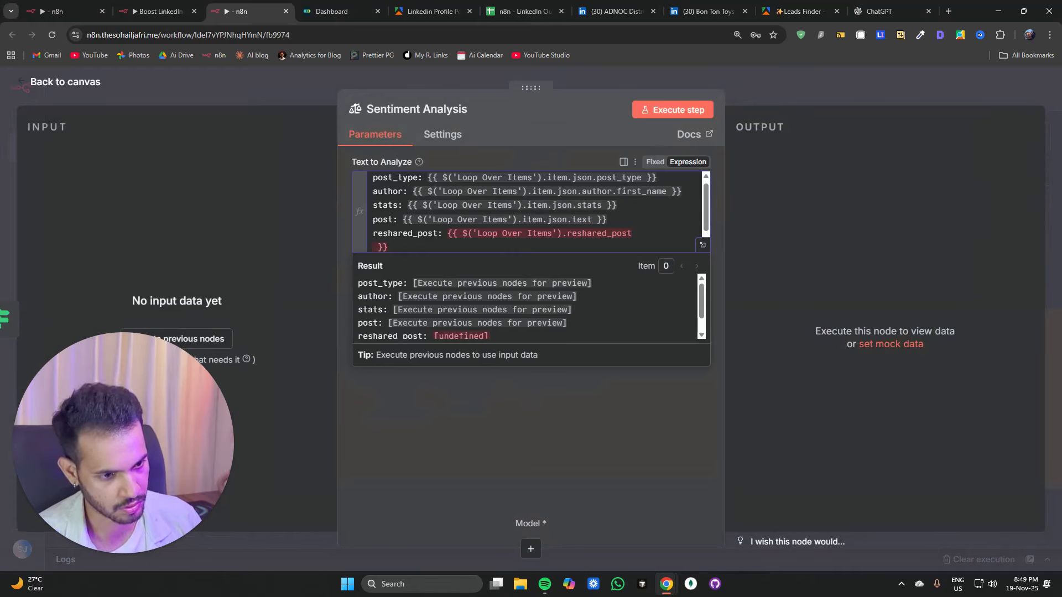
{"action": "left_click", "coordinate": [400, 246]}
{"action": "scroll", "coordinate": [400, 245], "scroll_direction": "up", "scroll_amount": 1}
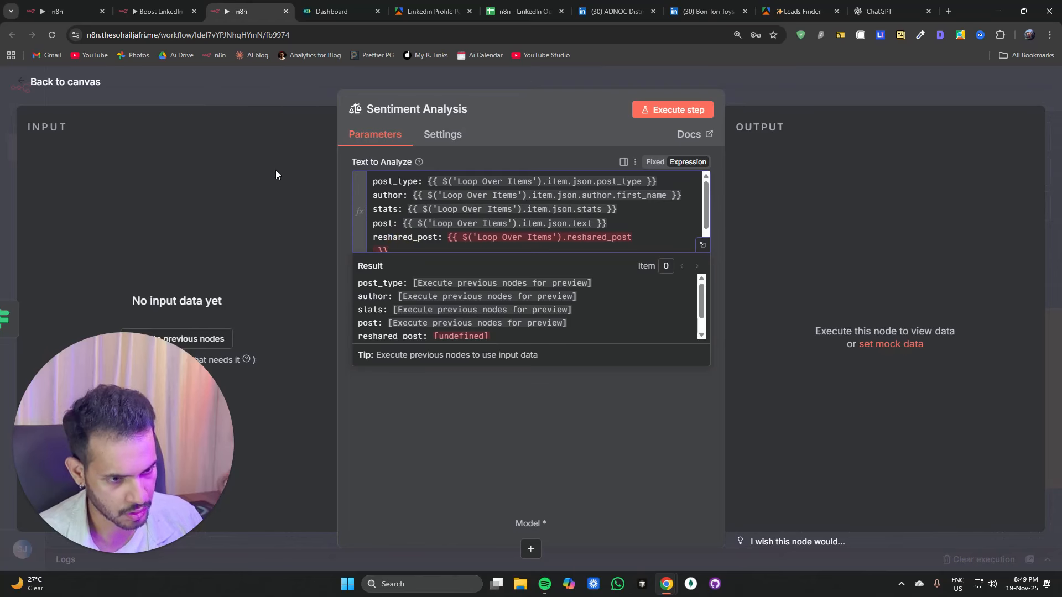
Step: Compare the If regular post condition expression with the reshared_post reference in Text to Analyze
{"action": "left_click", "coordinate": [276, 85]}
{"action": "double_click", "coordinate": [471, 387]}
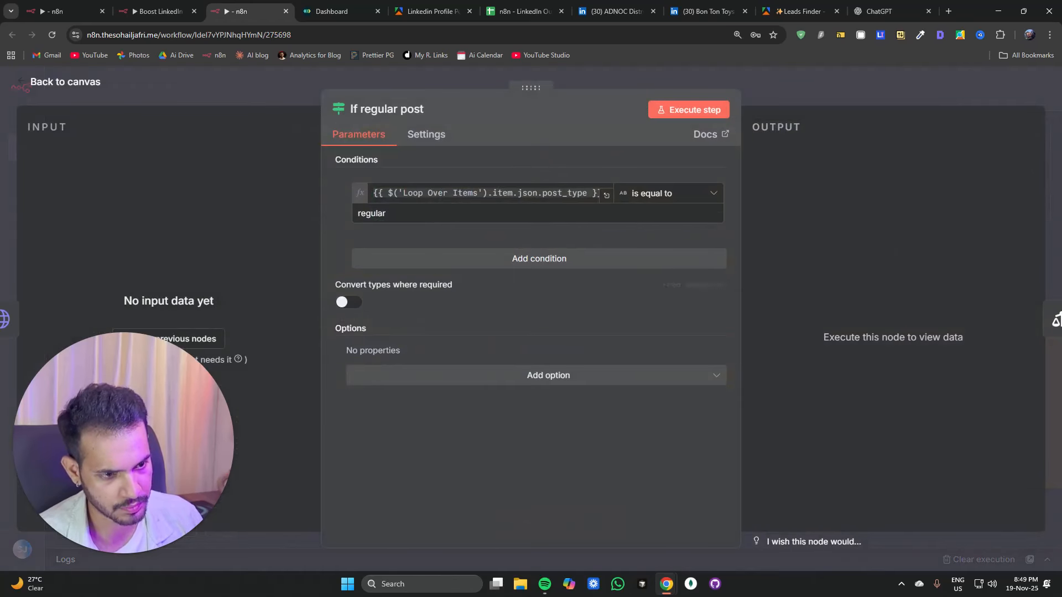
{"action": "left_click_drag", "start_coordinate": [594, 195], "coordinate": [367, 177]}
{"action": "left_click", "coordinate": [261, 84]}
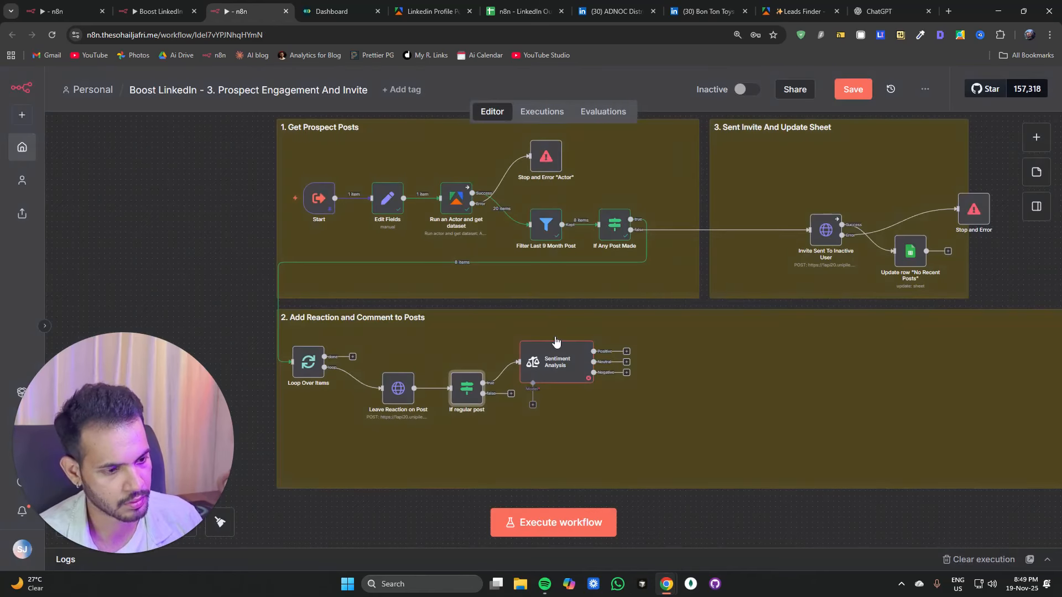
{"action": "double_click", "coordinate": [556, 343]}
{"action": "left_click_drag", "start_coordinate": [567, 237], "coordinate": [625, 244]}
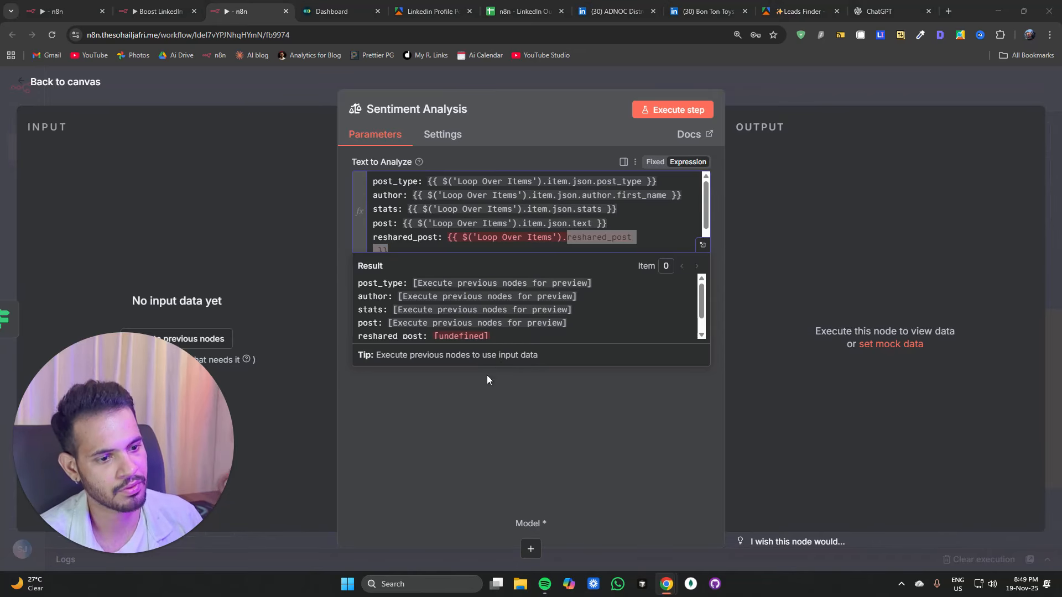
{"action": "left_click", "coordinate": [458, 367]}
Step: Add the Sentiment Categories and System Prompt Template options to the Sentiment Analysis node
{"action": "left_click", "coordinate": [454, 313]}
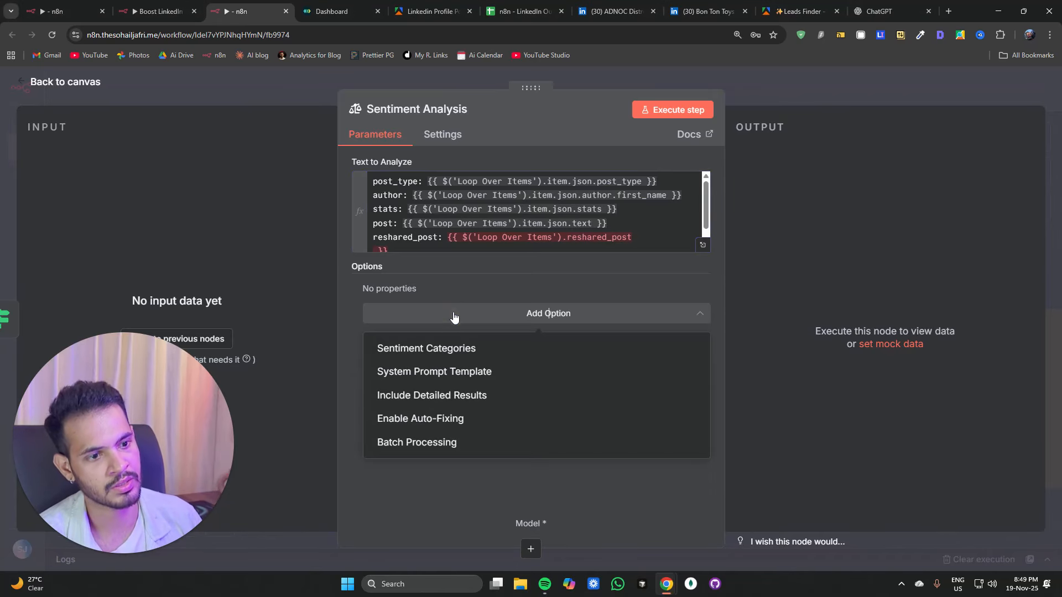
{"action": "left_click", "coordinate": [446, 349]}
{"action": "left_click", "coordinate": [454, 354]}
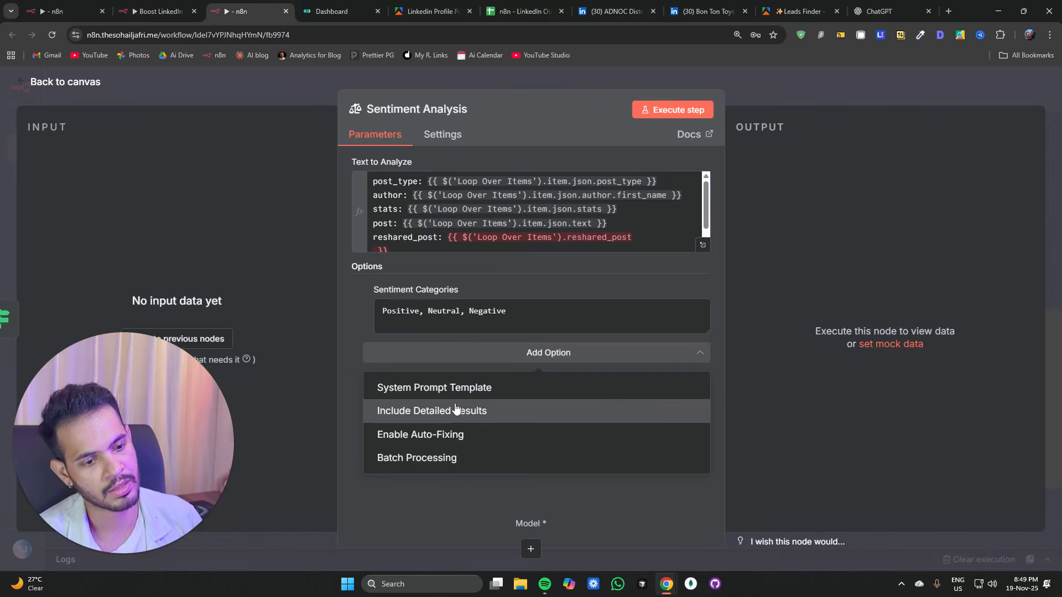
{"action": "left_click", "coordinate": [455, 387]}
Step: Replace the system prompt with a pasted prompt for classifying LinkedIn post content into categories
{"action": "left_click", "coordinate": [470, 401]}
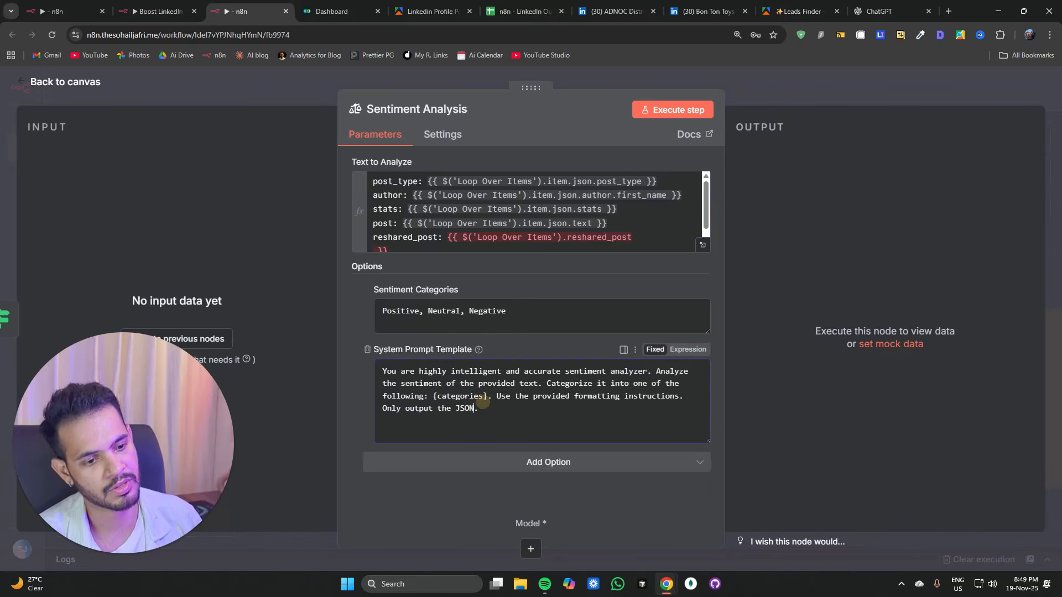
{"action": "key", "text": "ctrl+a"}
{"action": "key", "text": "ctrl+v"}
{"action": "scroll", "coordinate": [539, 400], "scroll_direction": "up", "scroll_amount": 10}
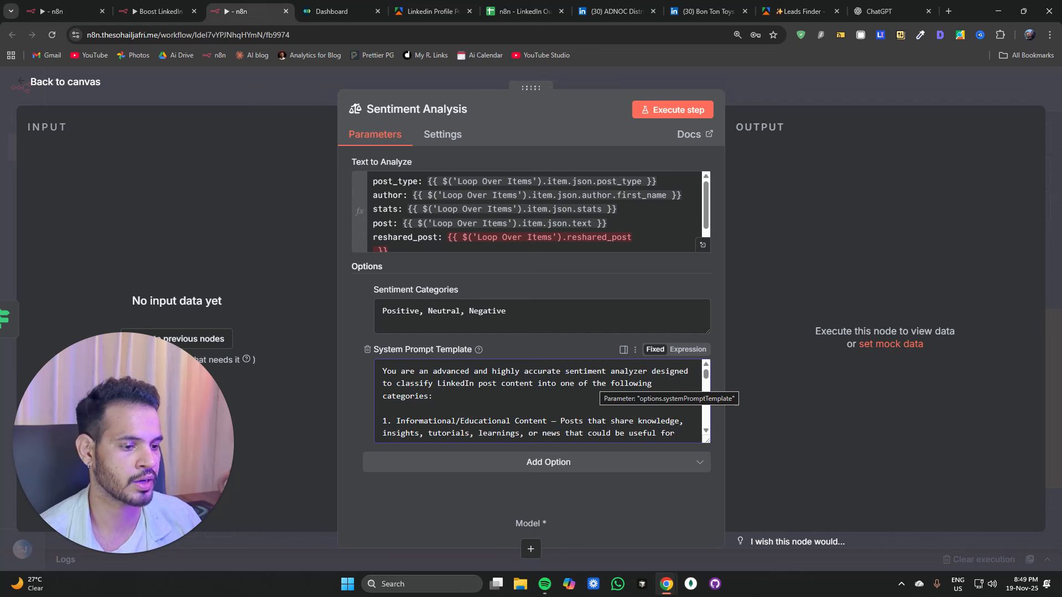
{"action": "scroll", "coordinate": [539, 401], "scroll_direction": "down", "scroll_amount": 10}
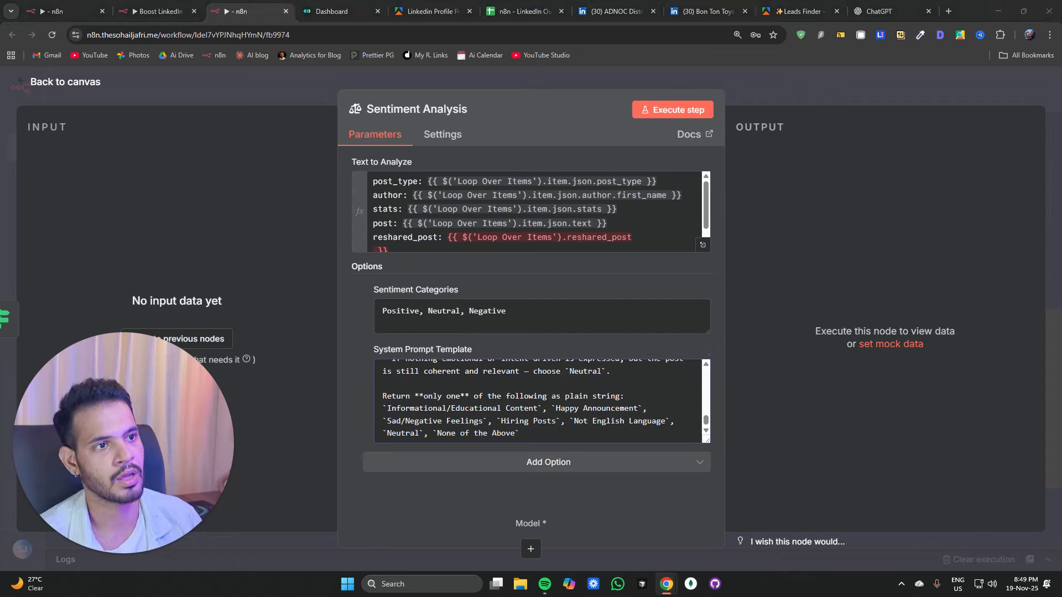
Step: Set the sentiment categories to Informational/Educational Content, Happy Announcement, Sad/Negative Feelings, Hiring Posts, Not English Language, Neutral, None of the Above
{"action": "left_click", "coordinate": [520, 311]}
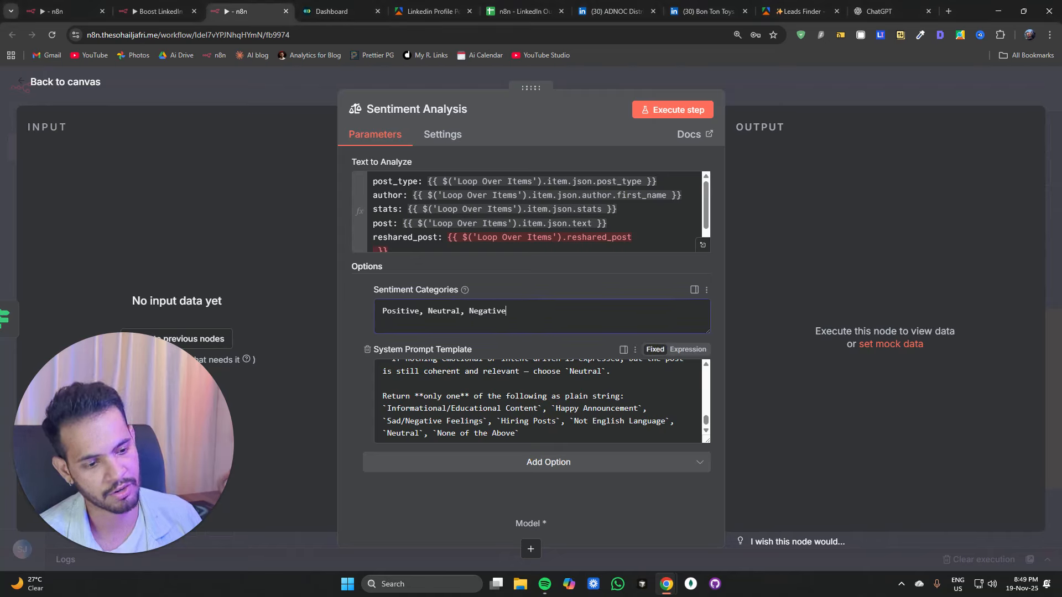
{"action": "scroll", "coordinate": [539, 401], "scroll_direction": "up", "scroll_amount": 3}
{"action": "key", "text": "ctrl+a"}
{"action": "type", "text": "Informational/Educational Content, Happy Announcement, Sad/Negative Feelings, Hiring Posts, Not English Language, Neutral, None of the Above"}
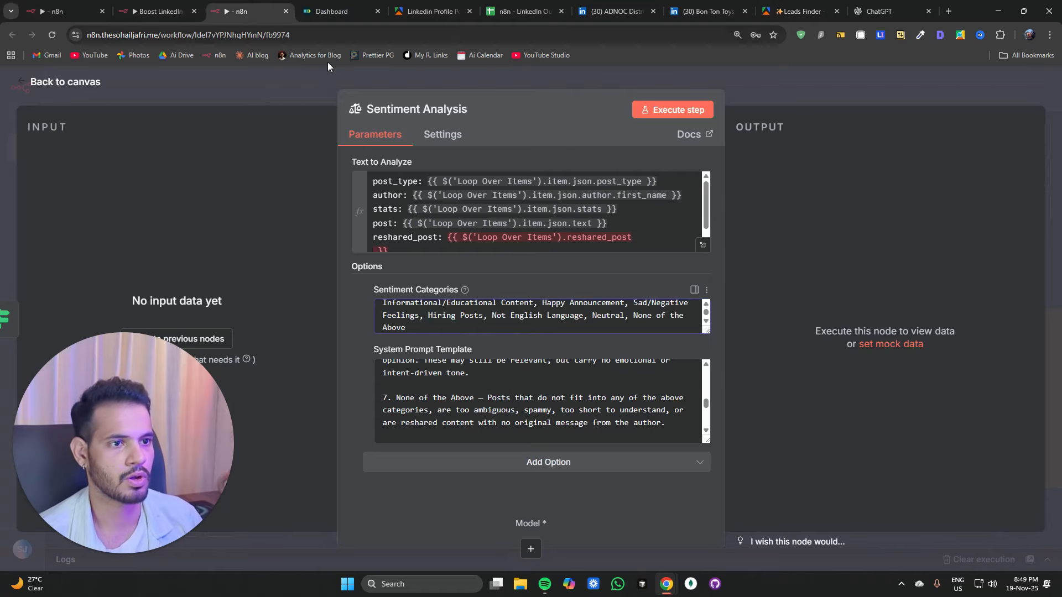
{"action": "scroll", "coordinate": [547, 404], "scroll_direction": "down", "scroll_amount": 3}
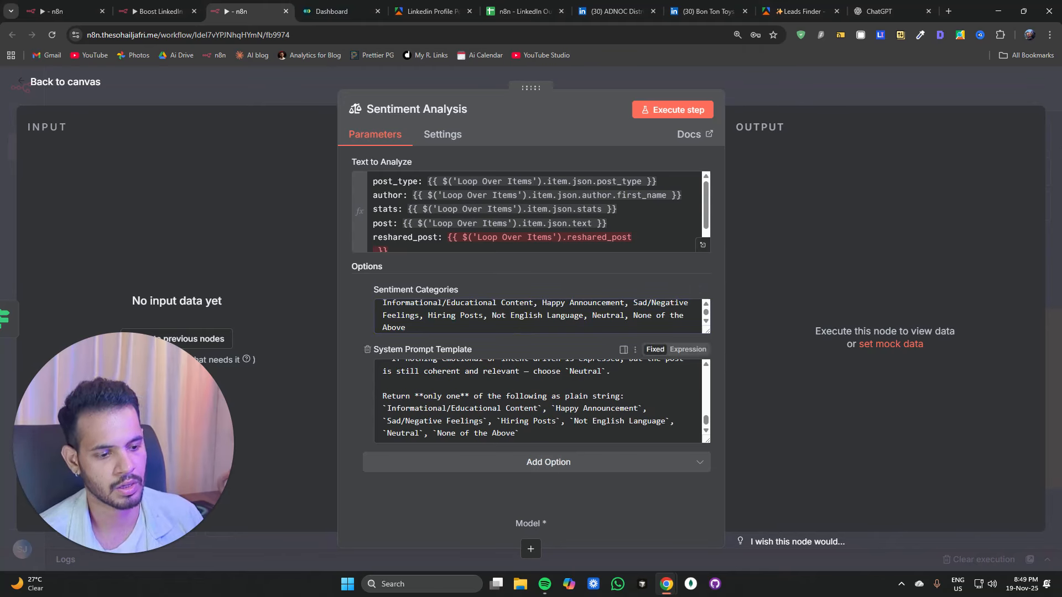
Step: Add the Batch Processing option to Sentiment Analysis with a batch size of 1
{"action": "left_click", "coordinate": [492, 462]}
{"action": "left_click", "coordinate": [409, 544]}
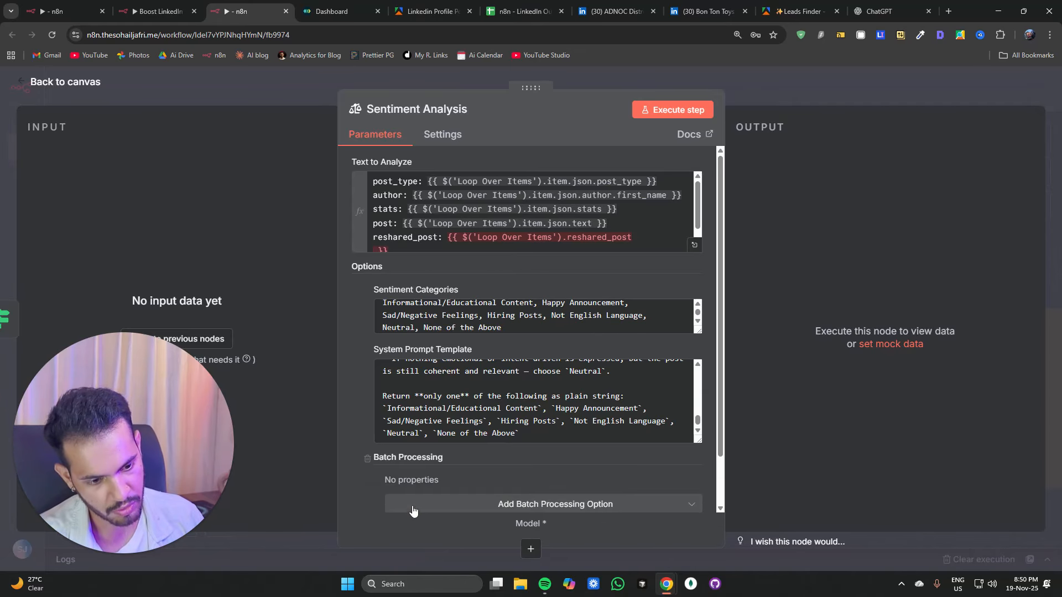
{"action": "left_click", "coordinate": [433, 505]}
{"action": "left_click", "coordinate": [417, 442]}
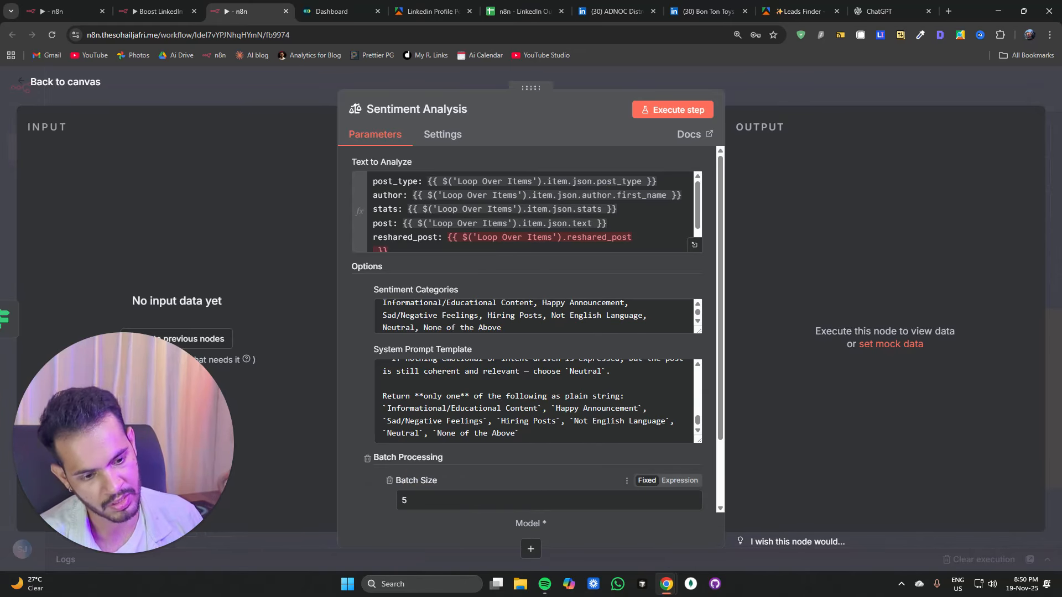
{"action": "left_click", "coordinate": [427, 500]}
{"action": "key", "text": "BackSpace"}
{"action": "type", "text": "1"}
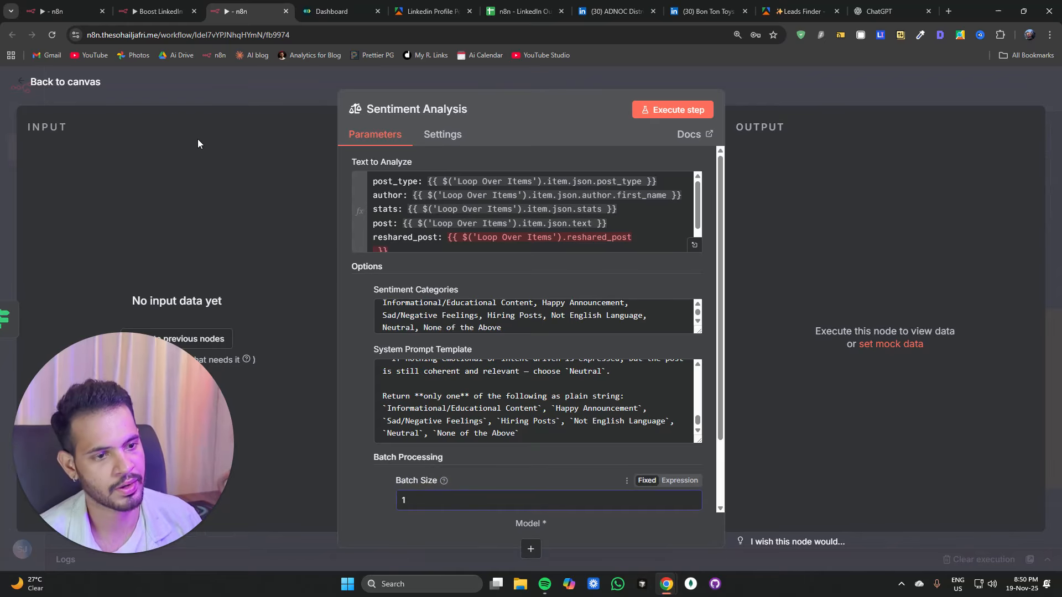
{"action": "left_click", "coordinate": [274, 96]}
Step: Attach an OpenRouter Chat Model using openai/gpt-4.1-mini as the Sentiment Analysis model
{"action": "left_click_drag", "start_coordinate": [668, 487], "coordinate": [546, 317]}
{"action": "scroll", "coordinate": [482, 245], "scroll_direction": "up", "scroll_amount": 4}
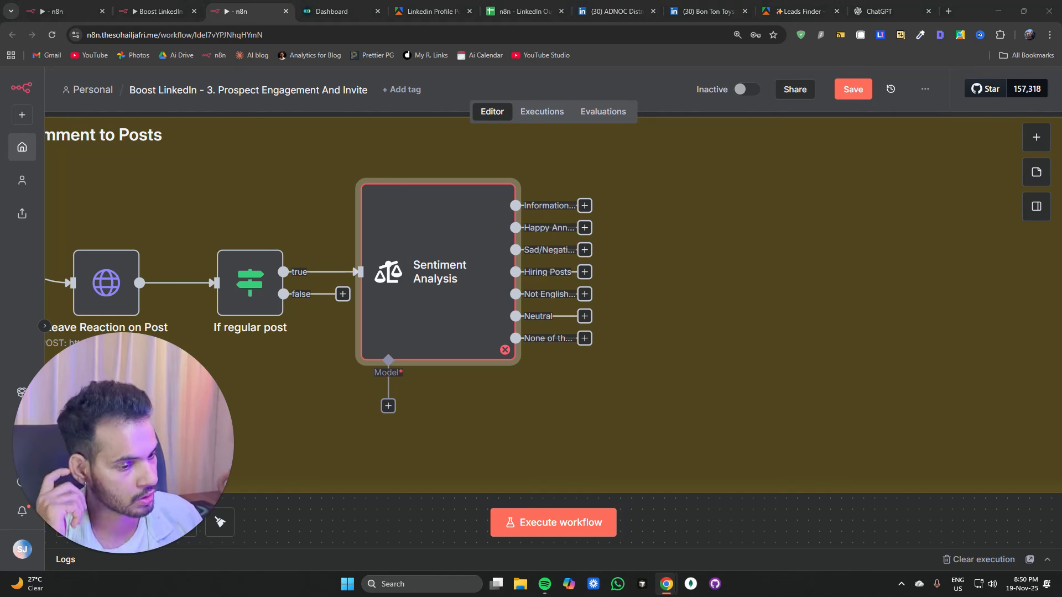
{"action": "left_click", "coordinate": [389, 406]}
{"action": "type", "text": "op"}
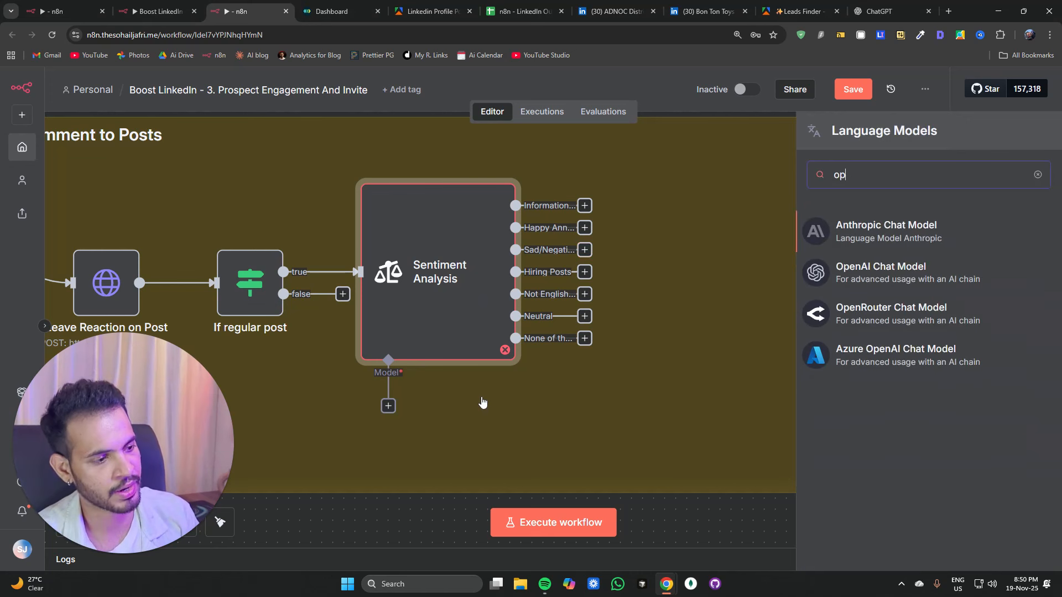
{"action": "left_click", "coordinate": [845, 322]}
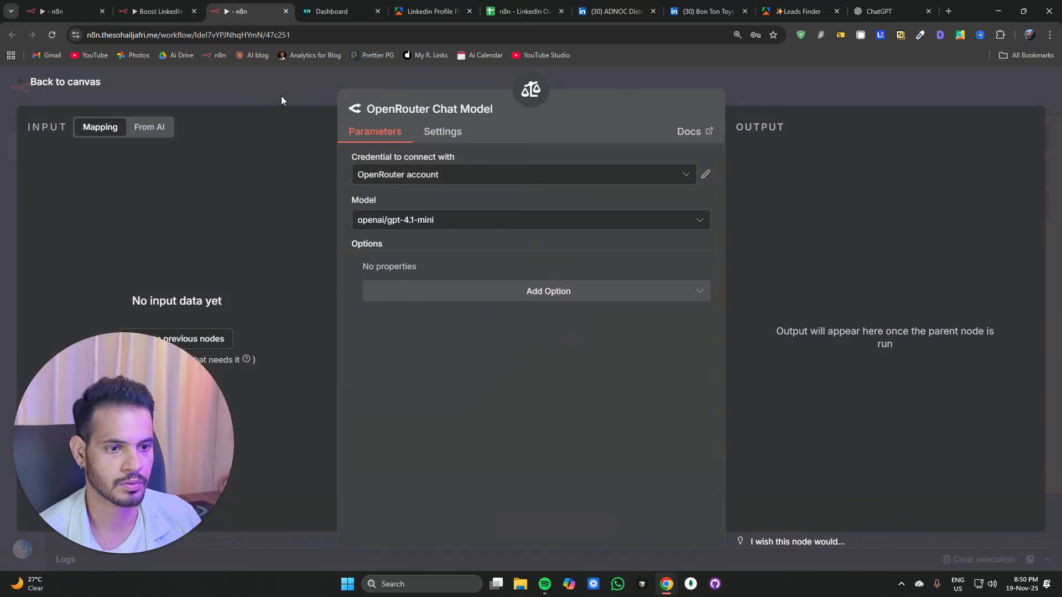
{"action": "left_click", "coordinate": [281, 100]}
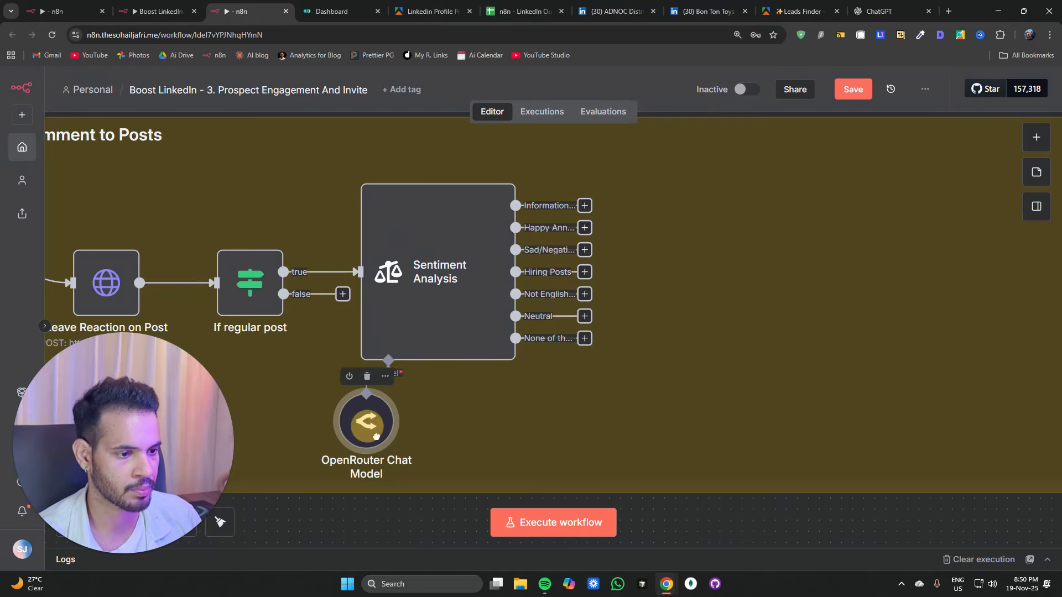
{"action": "left_click_drag", "start_coordinate": [376, 437], "coordinate": [398, 437]}
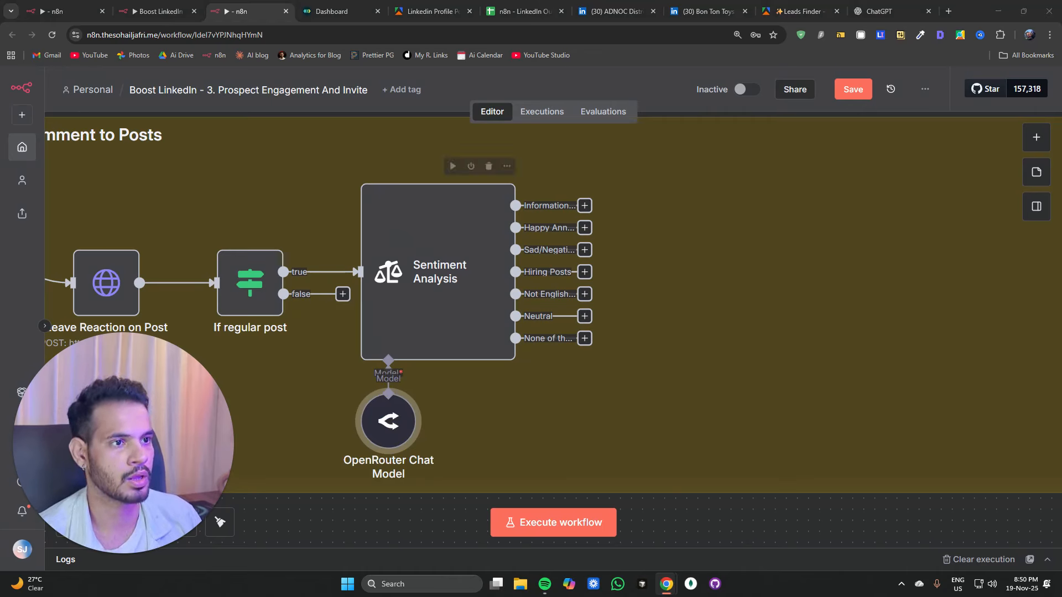
Step: Paste a Merge node to the right of the Sentiment Analysis node
{"action": "left_click", "coordinate": [707, 262]}
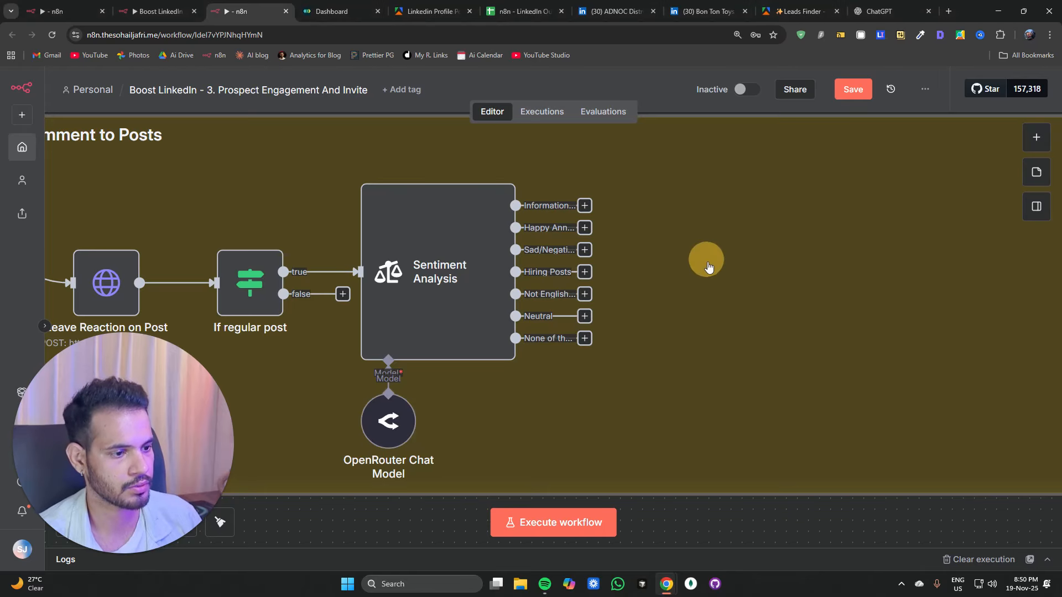
{"action": "key", "text": "ctrl+v"}
{"action": "left_click_drag", "start_coordinate": [495, 316], "coordinate": [702, 269]}
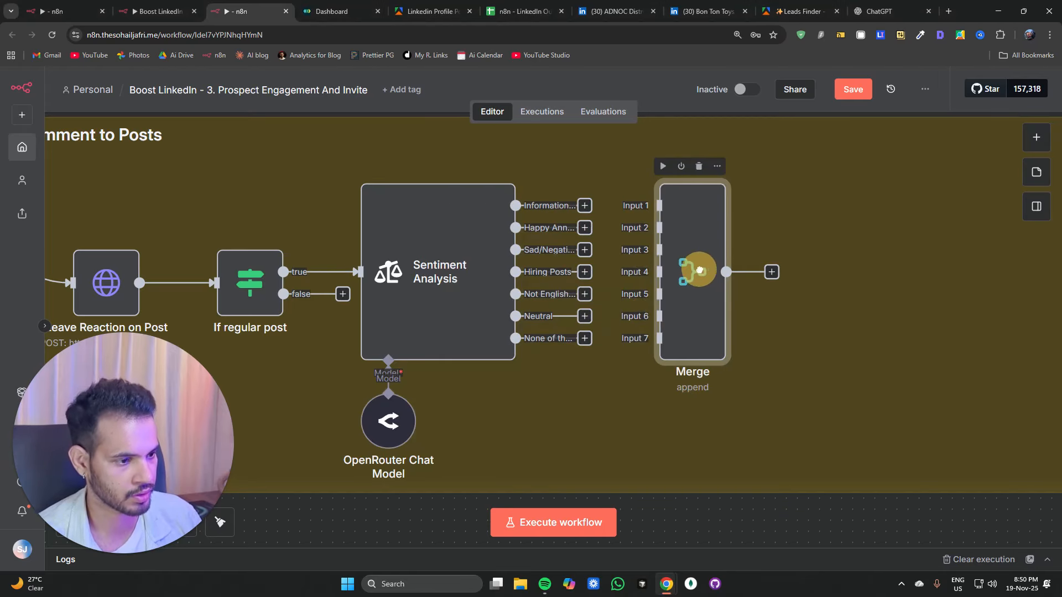
Step: Connect all seven Sentiment Analysis category outputs to Merge inputs 1 through 7
{"action": "left_click_drag", "start_coordinate": [583, 206], "coordinate": [641, 205]}
{"action": "left_click_drag", "start_coordinate": [585, 256], "coordinate": [658, 250]}
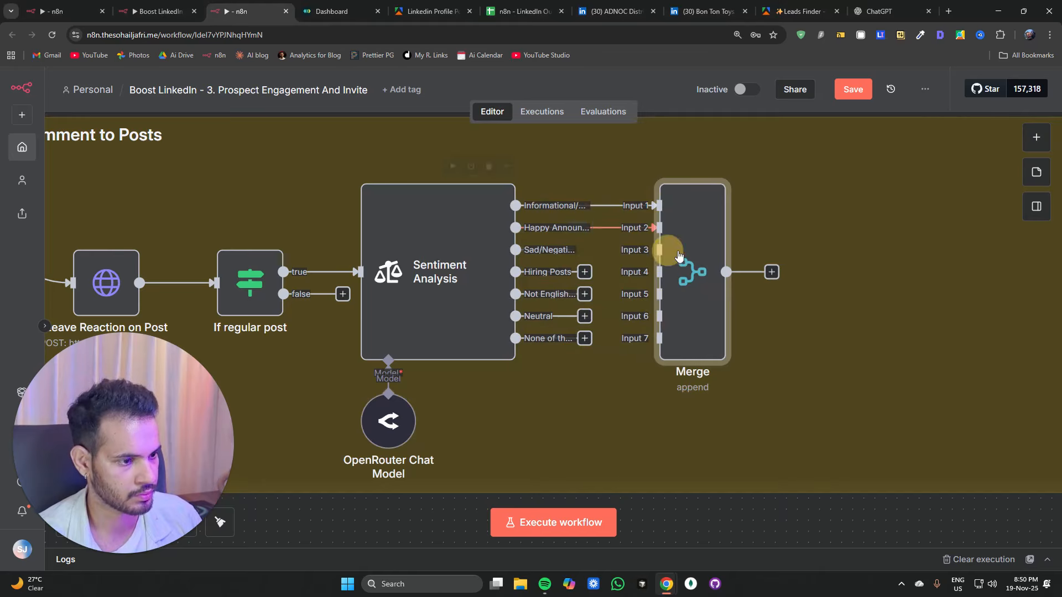
{"action": "left_click_drag", "start_coordinate": [584, 271], "coordinate": [655, 277]}
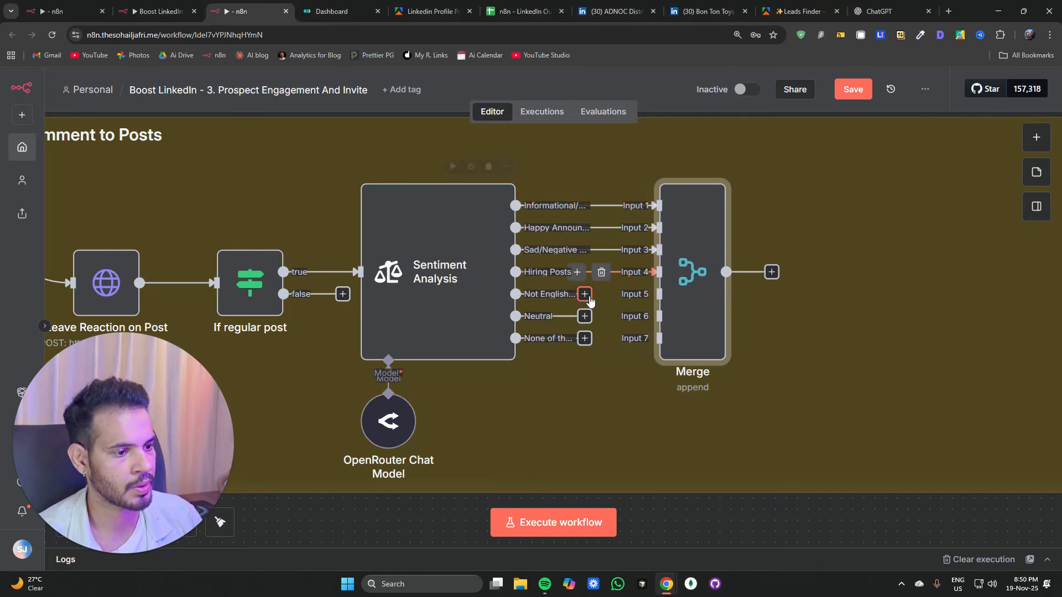
{"action": "left_click_drag", "start_coordinate": [585, 294], "coordinate": [656, 294]}
{"action": "left_click_drag", "start_coordinate": [585, 316], "coordinate": [657, 317]}
{"action": "left_click_drag", "start_coordinate": [585, 338], "coordinate": [692, 324]}
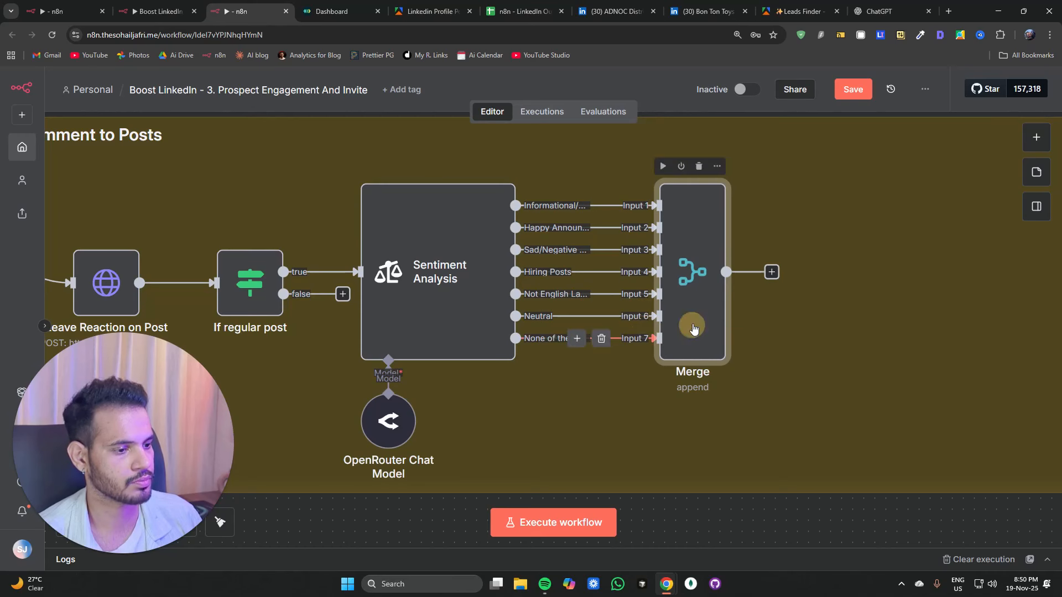
Step: Add an Aggregate node after Merge that aggregates all item data into a field named posts, and execute it
{"action": "left_click", "coordinate": [771, 272]}
{"action": "type", "text": "agg"}
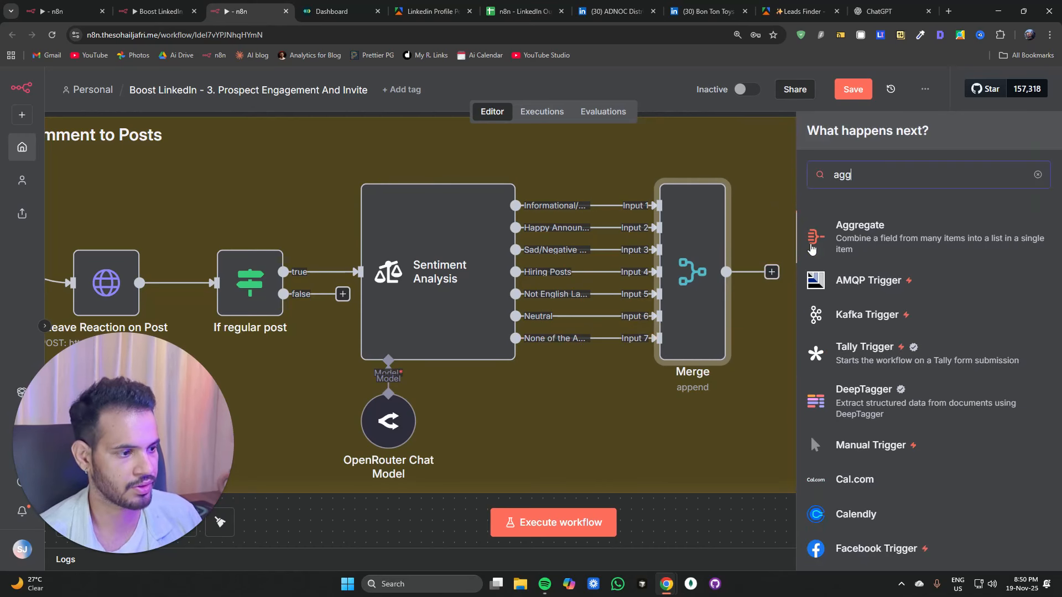
{"action": "key", "text": "Return"}
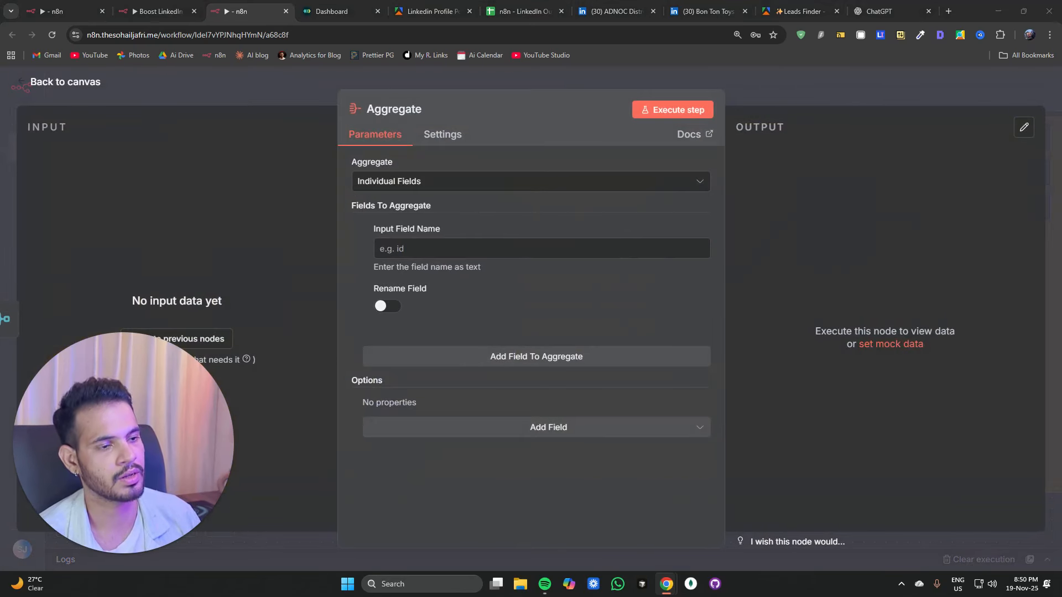
{"action": "left_click", "coordinate": [409, 248]}
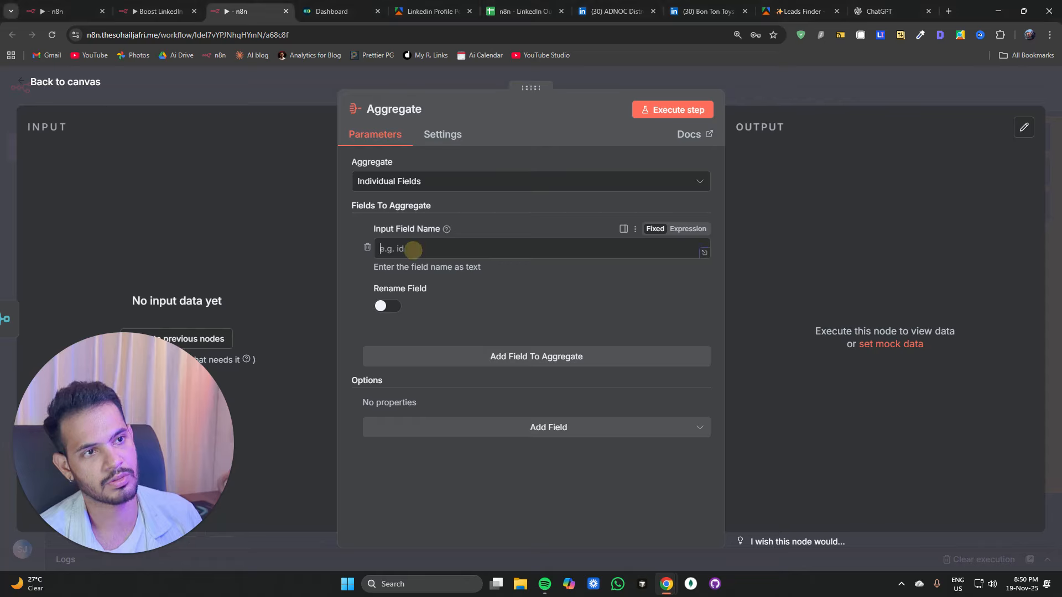
{"action": "left_click", "coordinate": [381, 183]}
{"action": "left_click", "coordinate": [386, 240]}
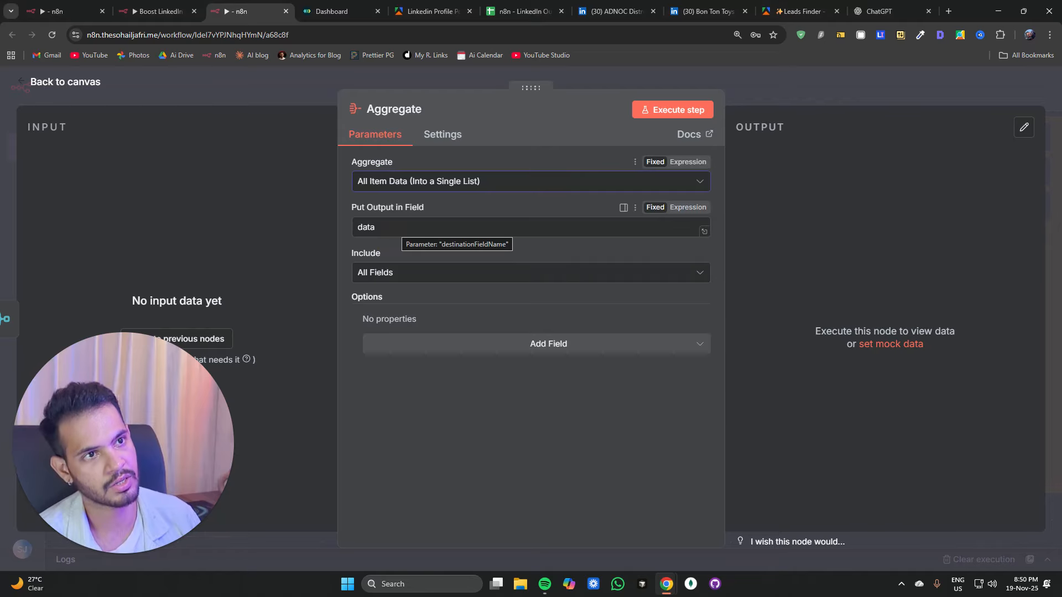
{"action": "double_click", "coordinate": [397, 229]}
{"action": "type", "text": "posts"}
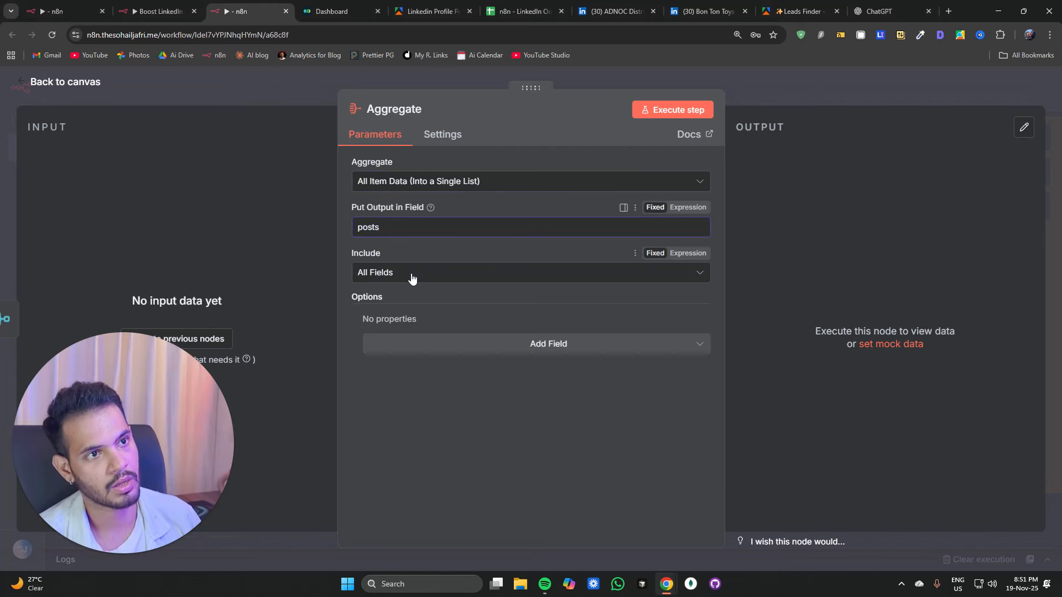
{"action": "left_click", "coordinate": [670, 108]}
{"action": "left_click", "coordinate": [776, 93]}
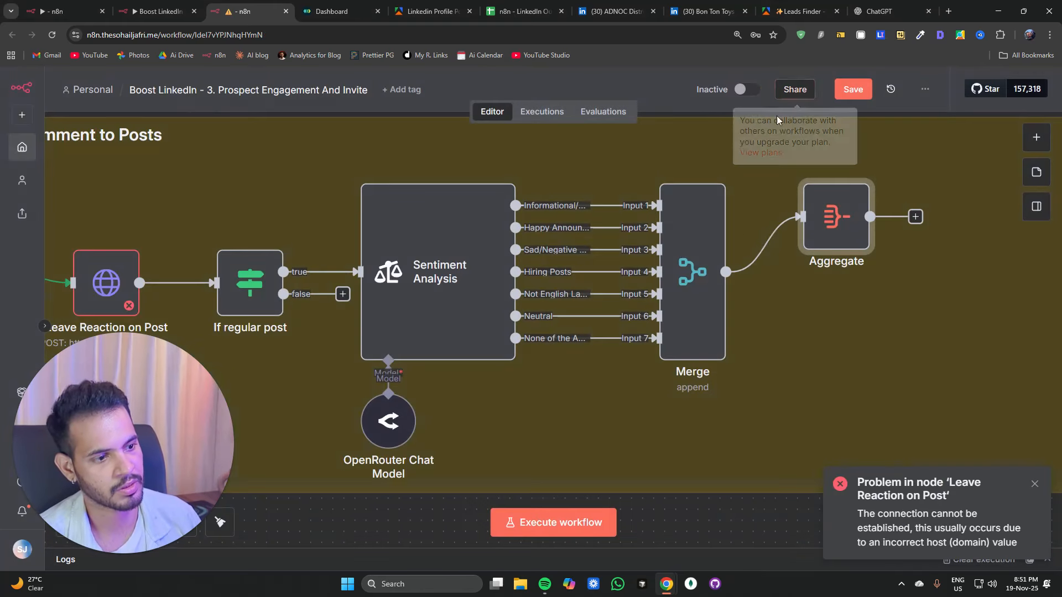
{"action": "left_click", "coordinate": [837, 412]}
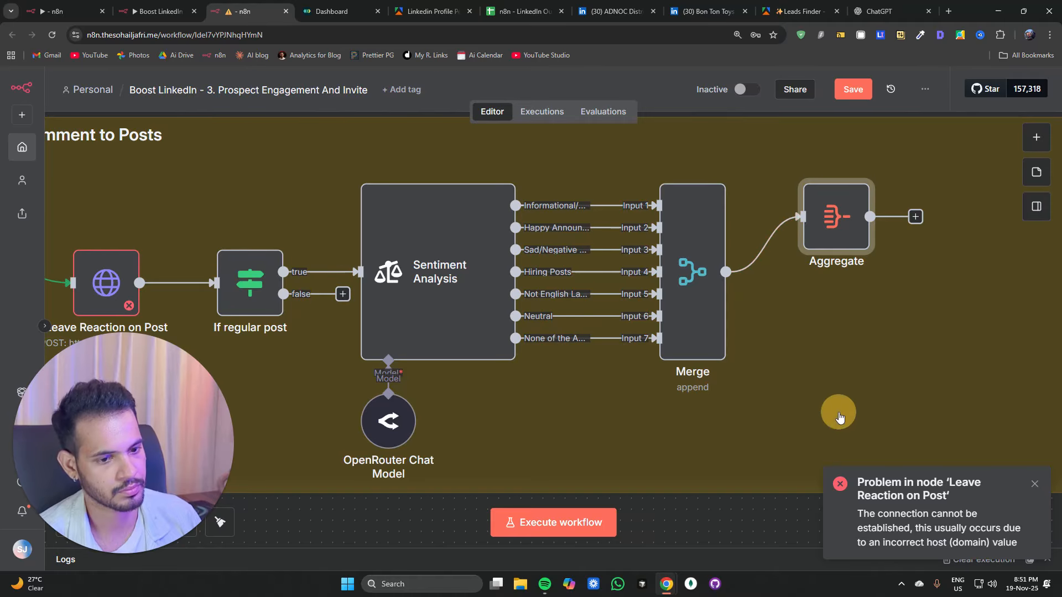
{"action": "double_click", "coordinate": [127, 292]}
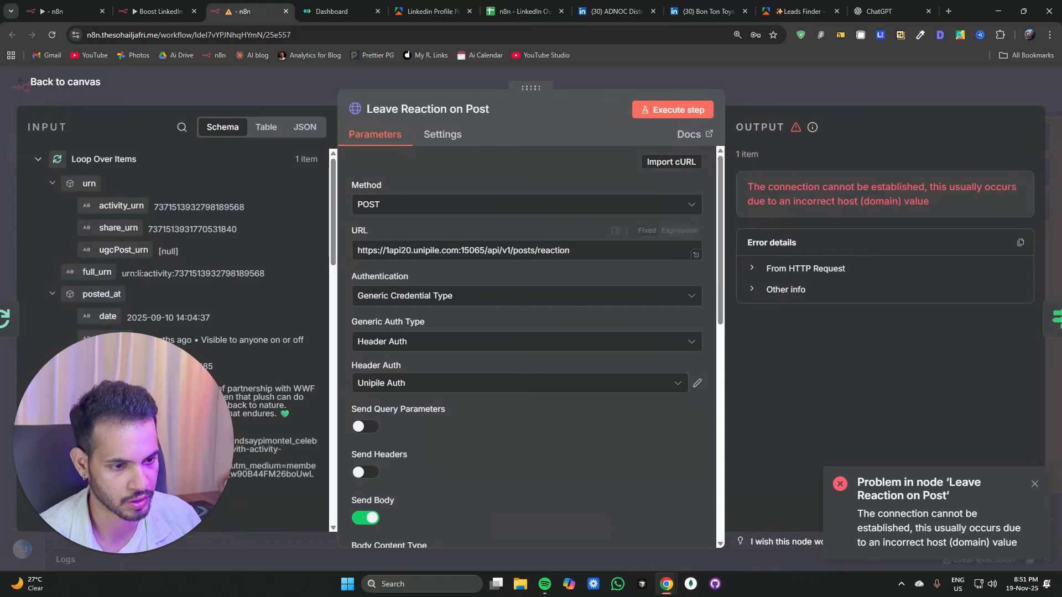
{"action": "left_click", "coordinate": [387, 250]}
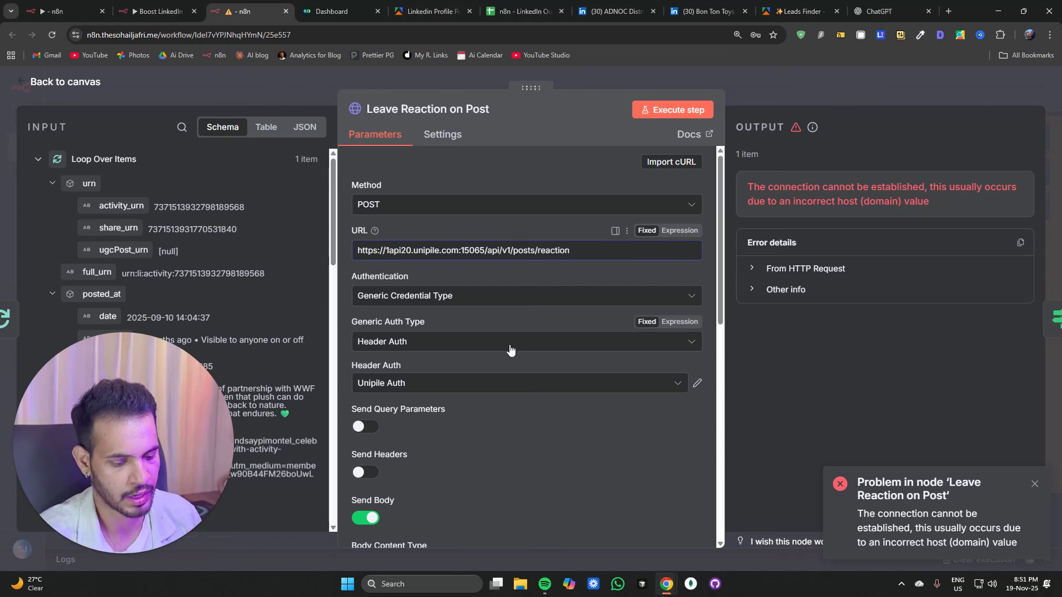
{"action": "key", "text": "BackSpace"}
{"action": "left_click", "coordinate": [686, 110]}
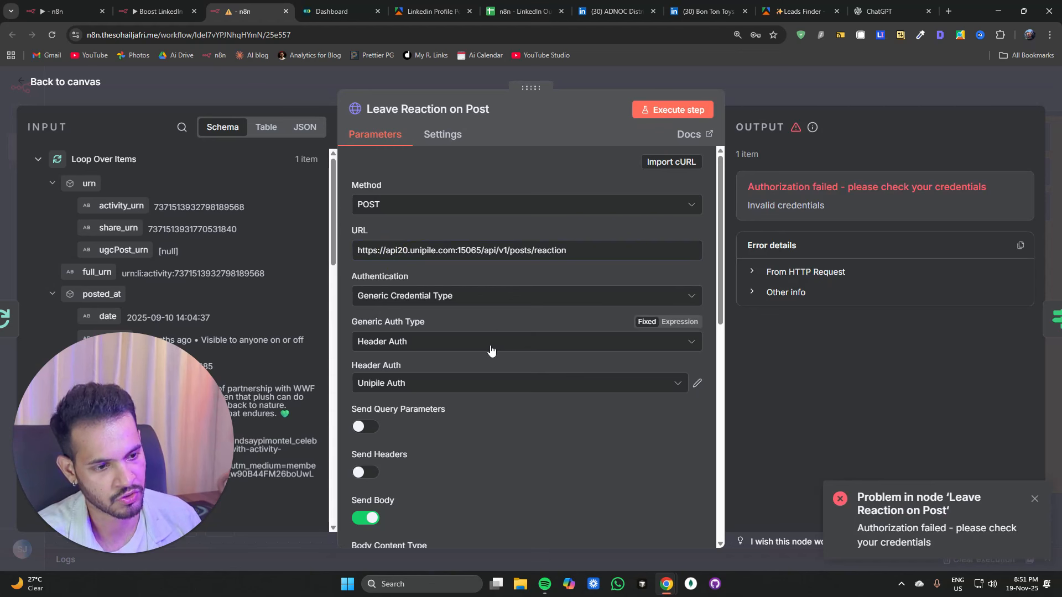
Step: Copy the new Unipile access token and paste it as the X-API-KEY value of the Unipile Auth credential, then save it
{"action": "left_click", "coordinate": [321, 15]}
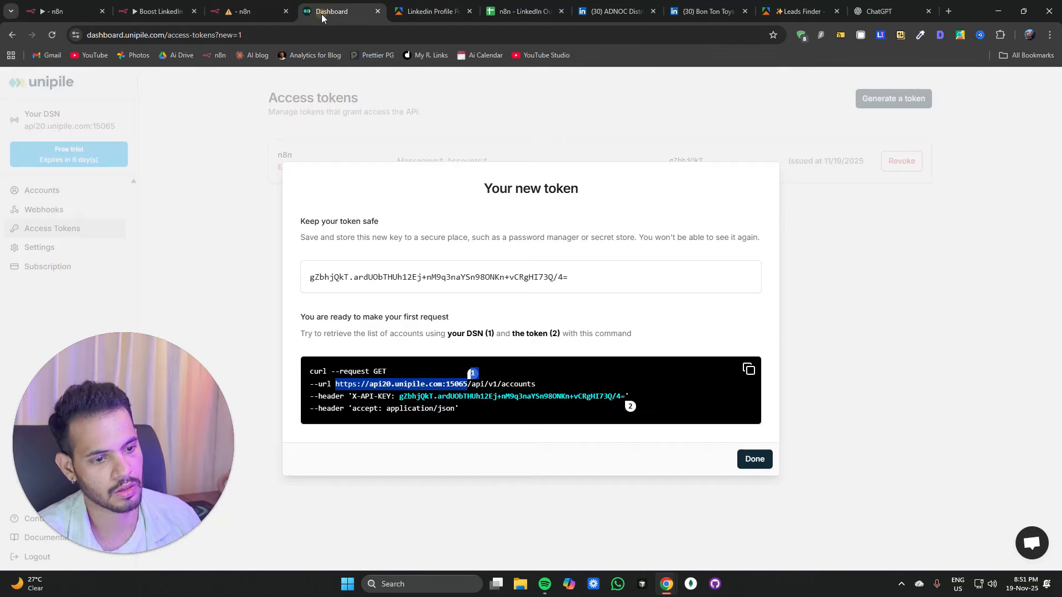
{"action": "left_click", "coordinate": [239, 13]}
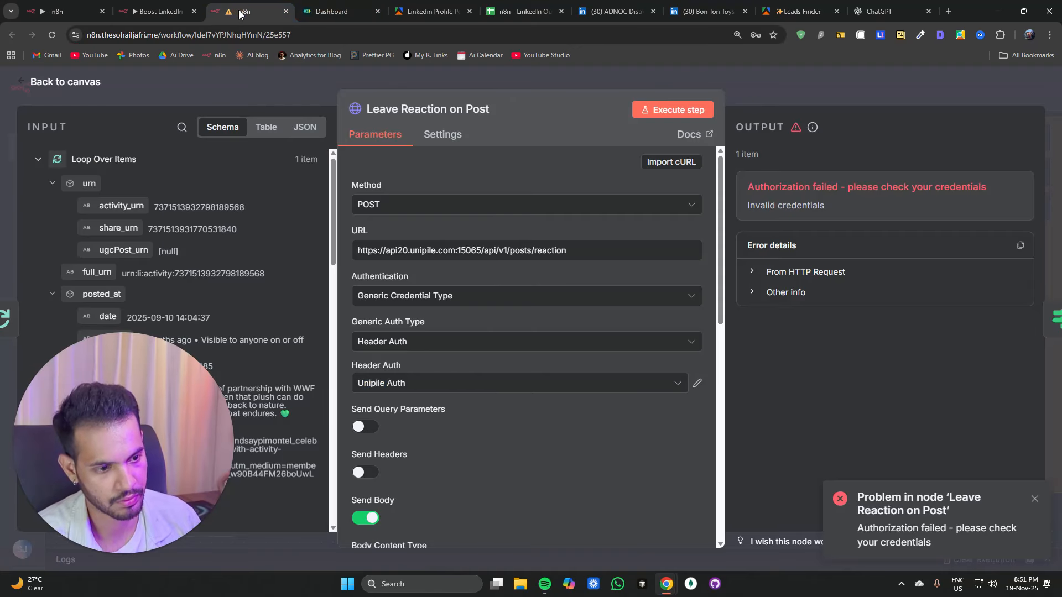
{"action": "left_click", "coordinate": [697, 383]}
{"action": "left_click", "coordinate": [345, 14]}
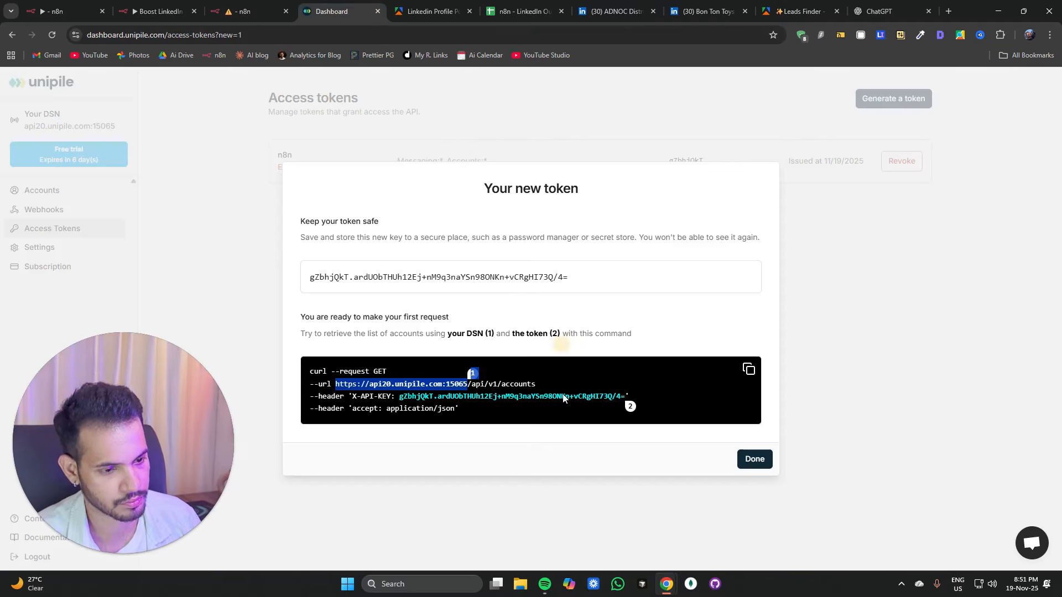
{"action": "left_click", "coordinate": [354, 279]}
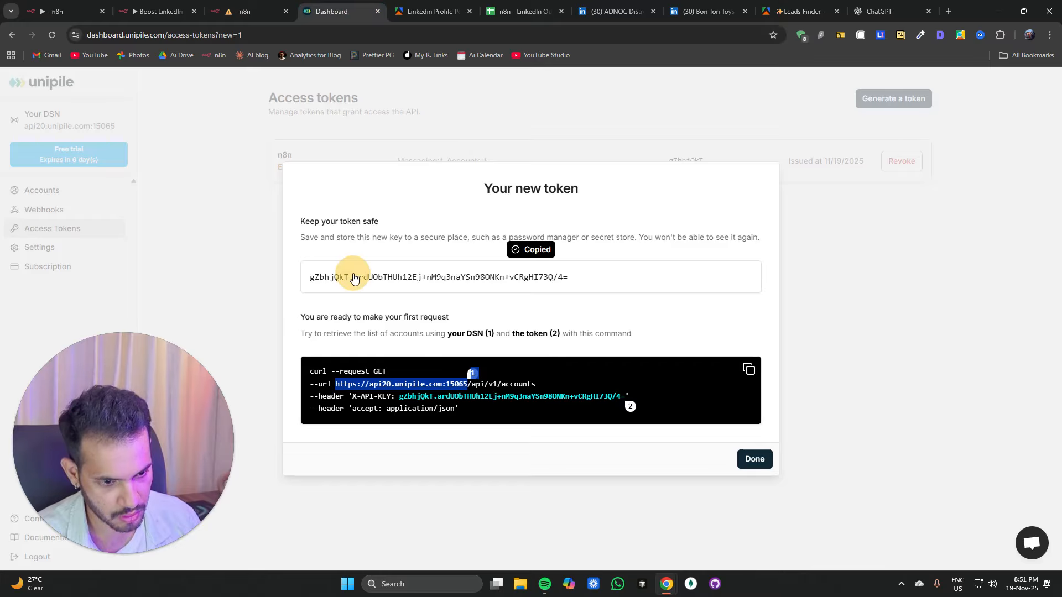
{"action": "left_click", "coordinate": [243, 11]}
{"action": "left_click", "coordinate": [643, 323]}
{"action": "key", "text": "ctrl+a"}
{"action": "key", "text": "ctrl+v"}
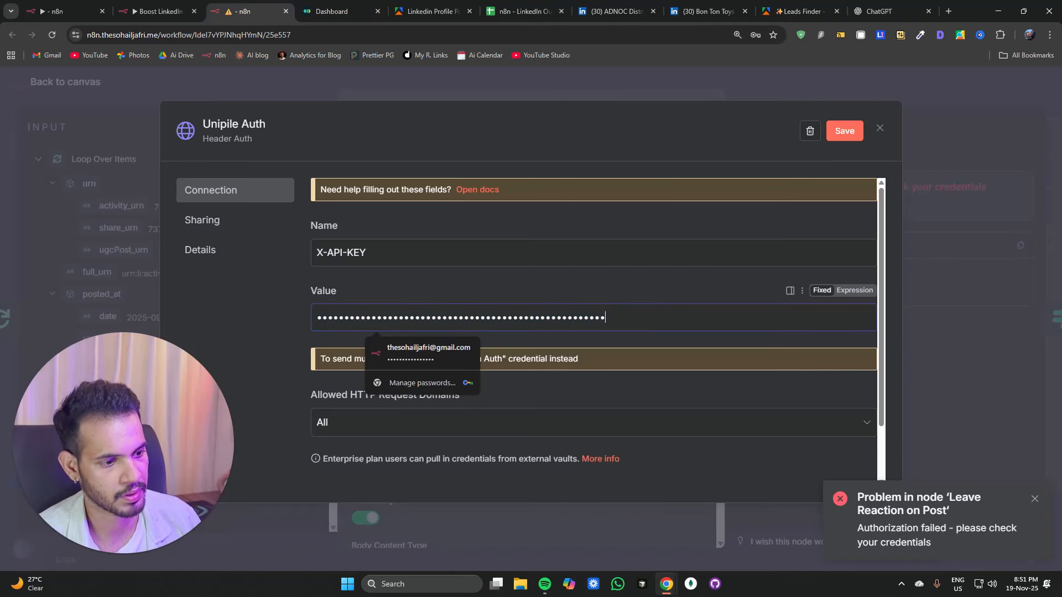
{"action": "left_click", "coordinate": [831, 138]}
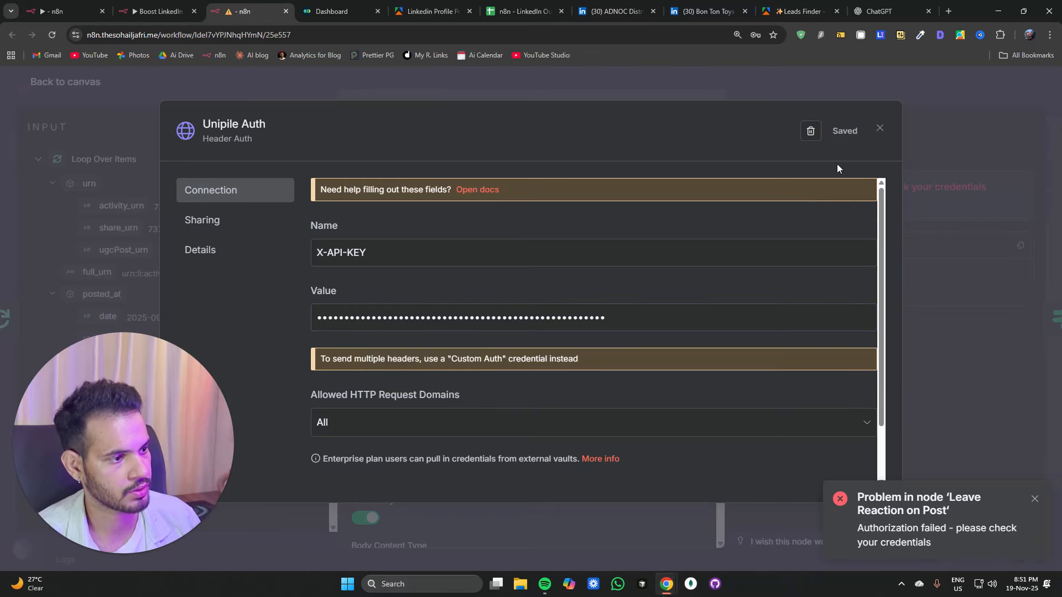
{"action": "left_click", "coordinate": [880, 130]}
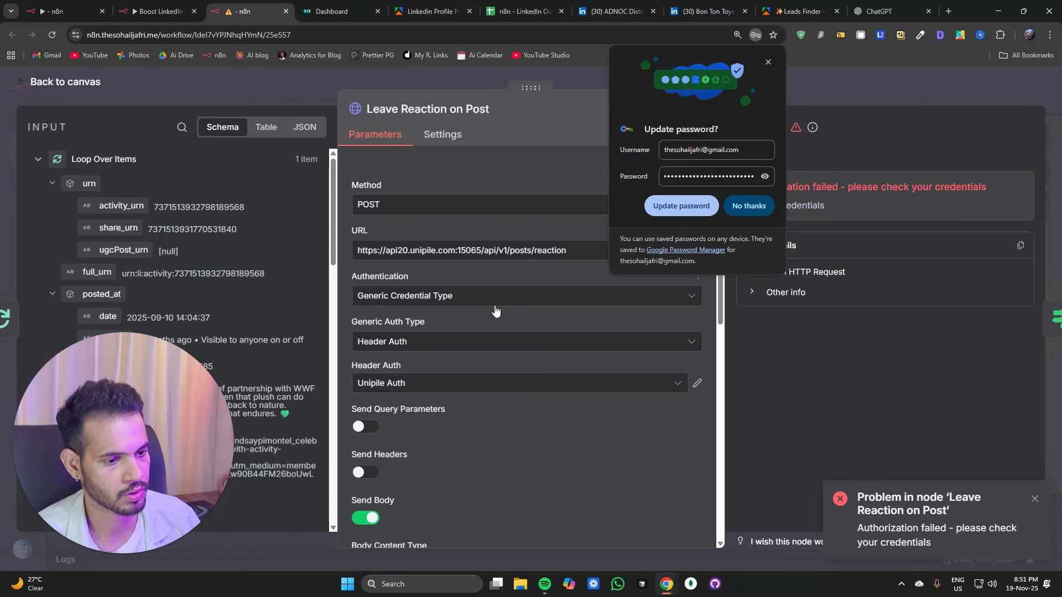
Step: Return to the canvas and execute the Leave Reaction on Post node again
{"action": "left_click", "coordinate": [767, 63]}
{"action": "left_click", "coordinate": [794, 90]}
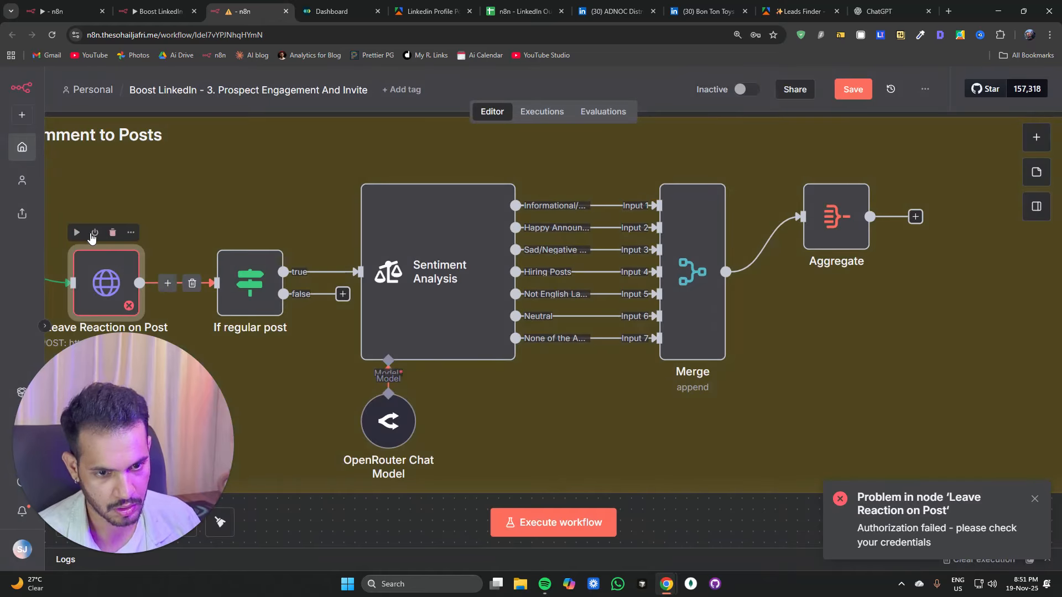
{"action": "left_click", "coordinate": [78, 232]}
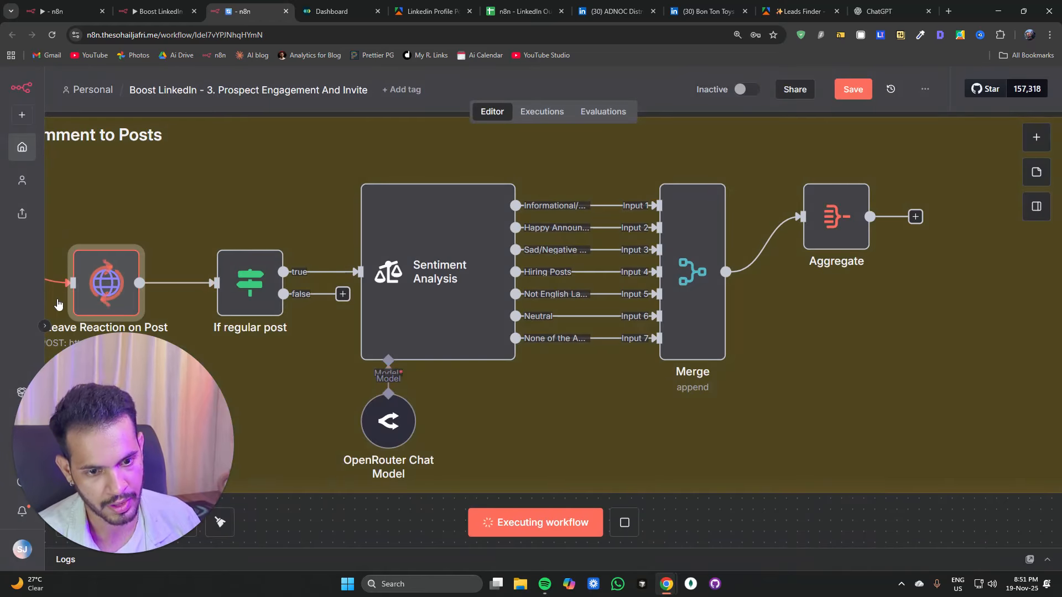
Step: Inspect the Leave Reaction on Post node's body parameters and JSON output, then look over the workflow canvas
{"action": "double_click", "coordinate": [97, 300]}
{"action": "scroll", "coordinate": [439, 337], "scroll_direction": "down", "scroll_amount": 8}
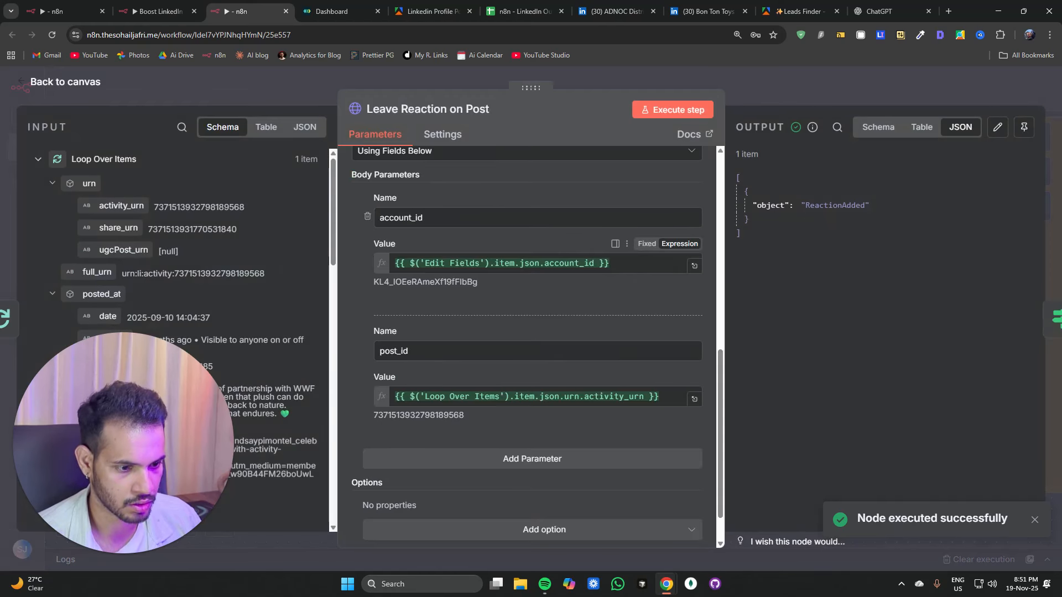
{"action": "scroll", "coordinate": [439, 337], "scroll_direction": "up", "scroll_amount": 2}
{"action": "scroll", "coordinate": [439, 336], "scroll_direction": "down", "scroll_amount": 3}
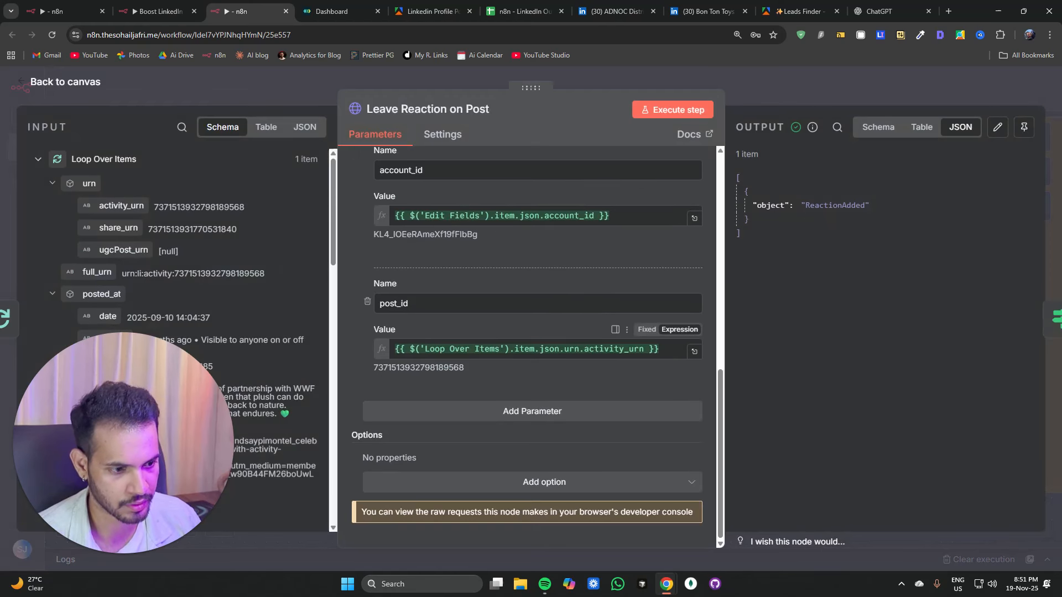
{"action": "double_click", "coordinate": [419, 368]}
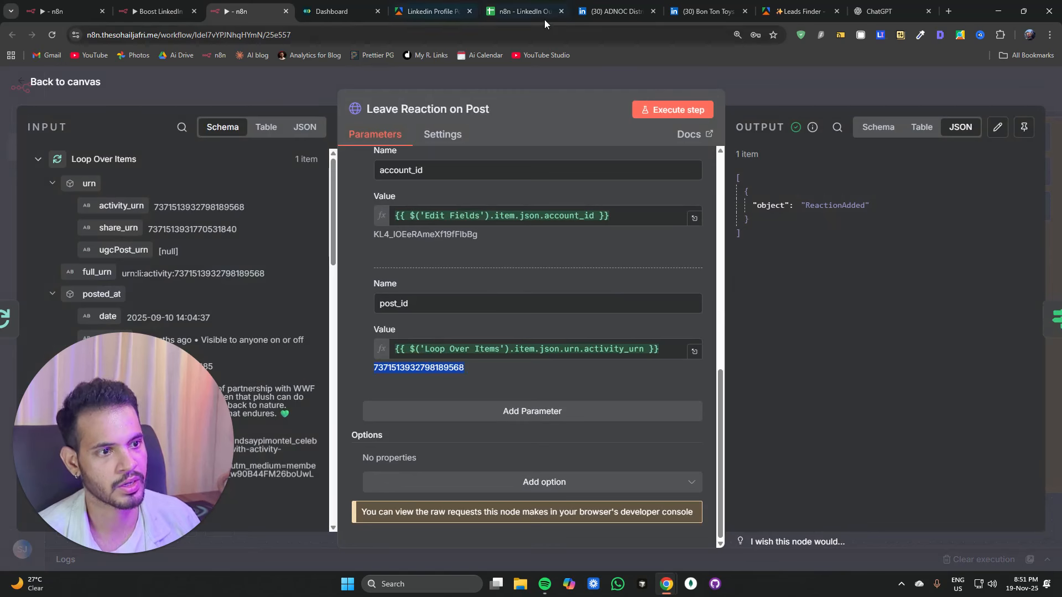
{"action": "left_click", "coordinate": [646, 14]}
{"action": "scroll", "coordinate": [526, 148], "scroll_direction": "up", "scroll_amount": 5}
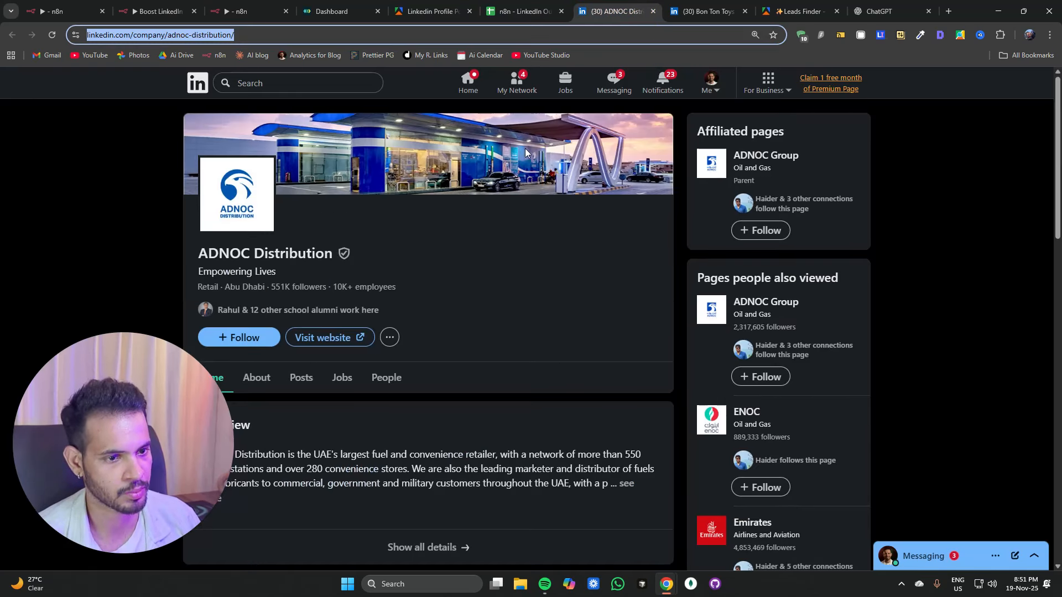
{"action": "left_click", "coordinate": [689, 18]}
{"action": "left_click", "coordinate": [124, 15]}
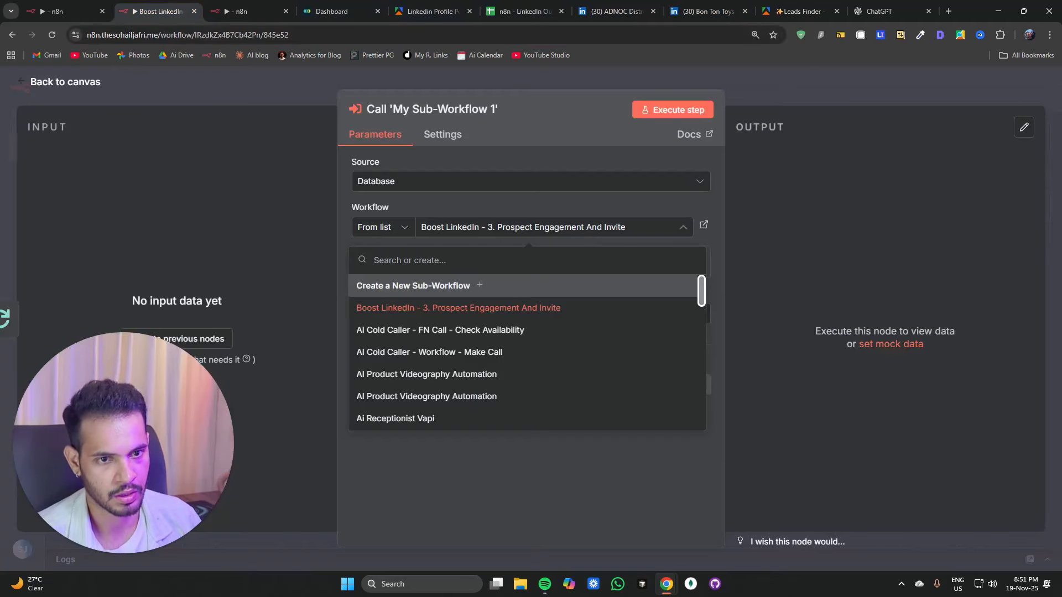
{"action": "left_click", "coordinate": [154, 83]}
{"action": "left_click", "coordinate": [244, 11]}
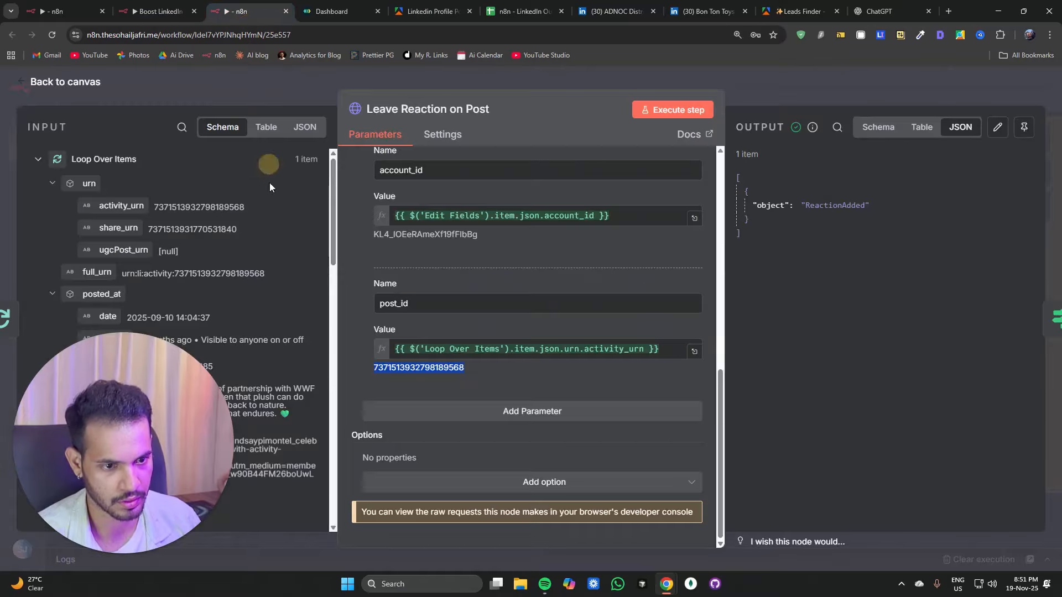
{"action": "left_click", "coordinate": [224, 82]}
{"action": "scroll", "coordinate": [155, 290], "scroll_direction": "down", "scroll_amount": 5}
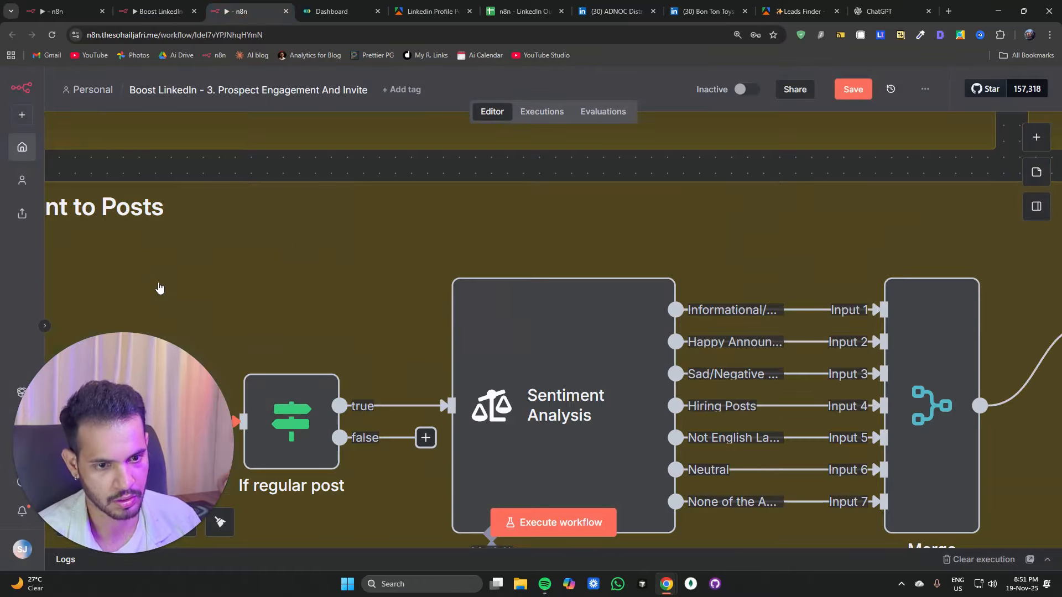
{"action": "scroll", "coordinate": [111, 249], "scroll_direction": "up", "scroll_amount": 2}
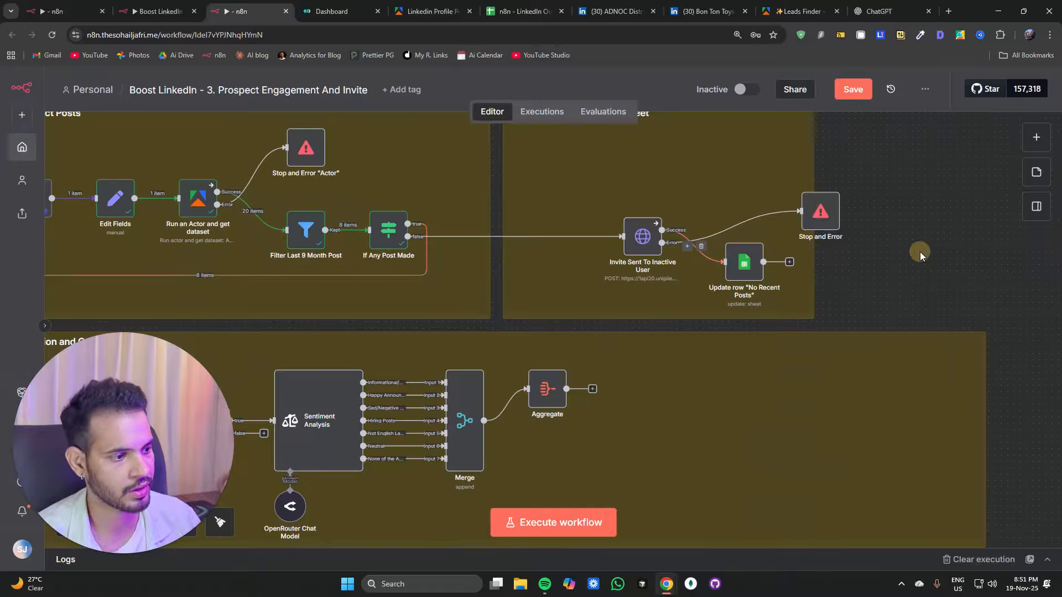
{"action": "scroll", "coordinate": [920, 251], "scroll_direction": "left", "scroll_amount": 3}
Step: Open the Start node's pinned LinkedIn URL in a new browser tab and browse the prospect's profile activity
{"action": "double_click", "coordinate": [174, 207]}
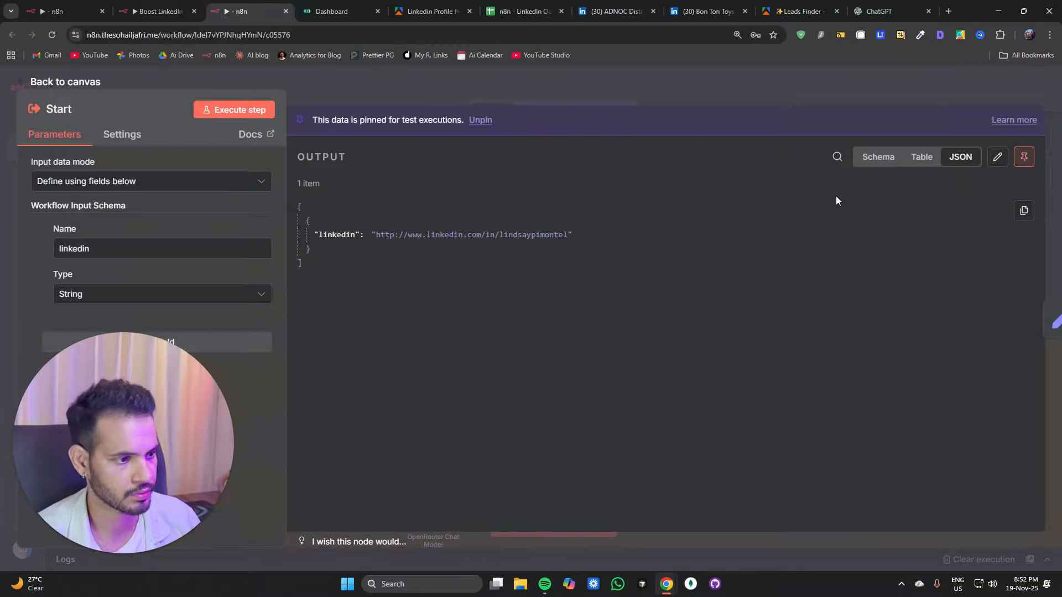
{"action": "left_click_drag", "start_coordinate": [376, 234], "coordinate": [553, 227]}
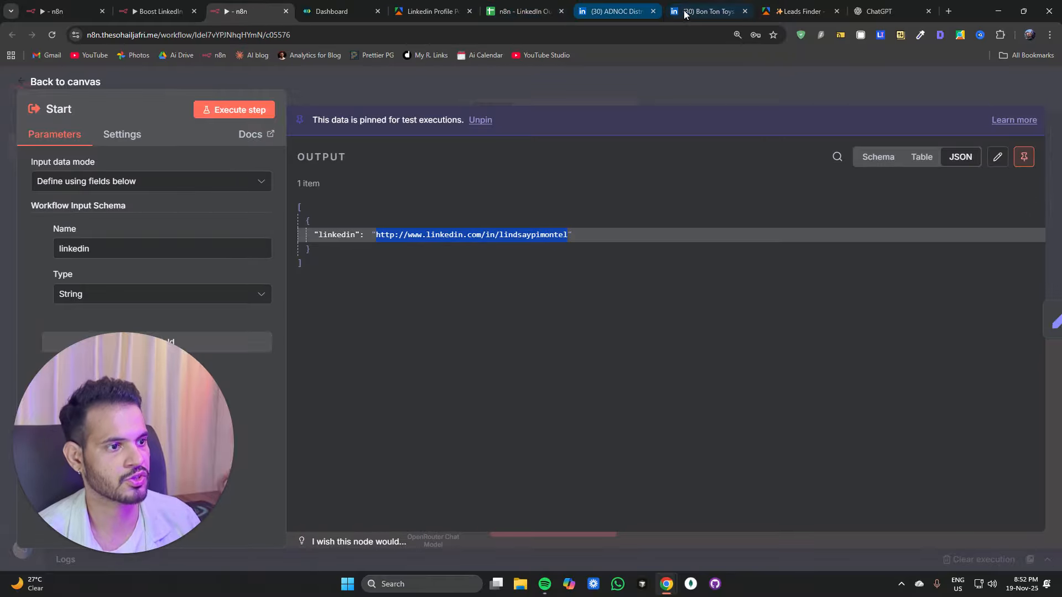
{"action": "left_click", "coordinate": [949, 12]}
{"action": "key", "text": "ctrl+v"}
{"action": "key", "text": "Return"}
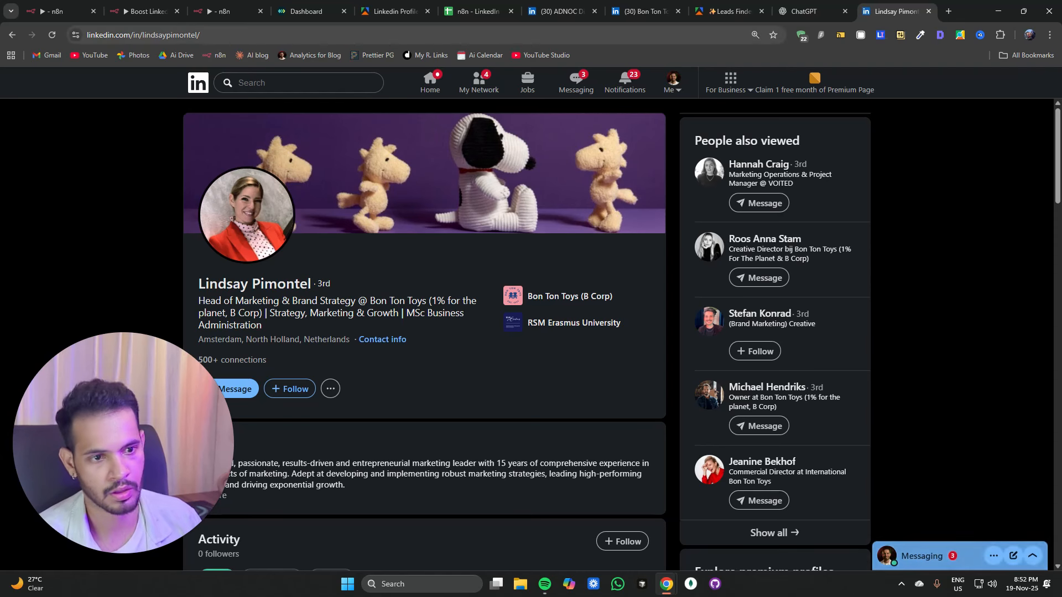
{"action": "scroll", "coordinate": [408, 231], "scroll_direction": "down", "scroll_amount": 2}
{"action": "scroll", "coordinate": [387, 254], "scroll_direction": "down", "scroll_amount": 14}
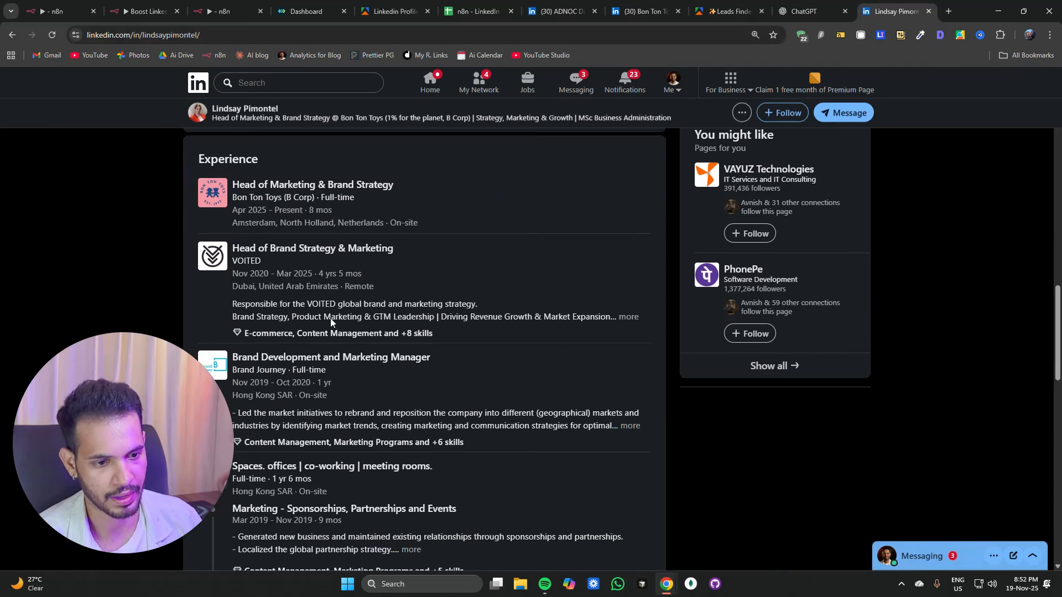
{"action": "scroll", "coordinate": [331, 317], "scroll_direction": "up", "scroll_amount": 6}
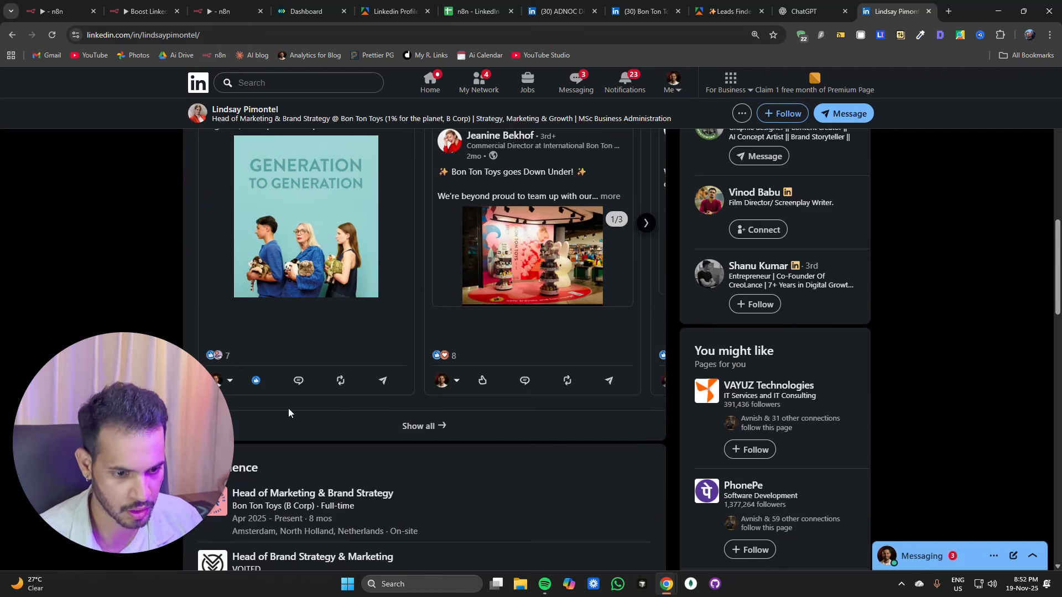
{"action": "scroll", "coordinate": [279, 387], "scroll_direction": "down", "scroll_amount": 2}
{"action": "mouse_move", "coordinate": [255, 299]}
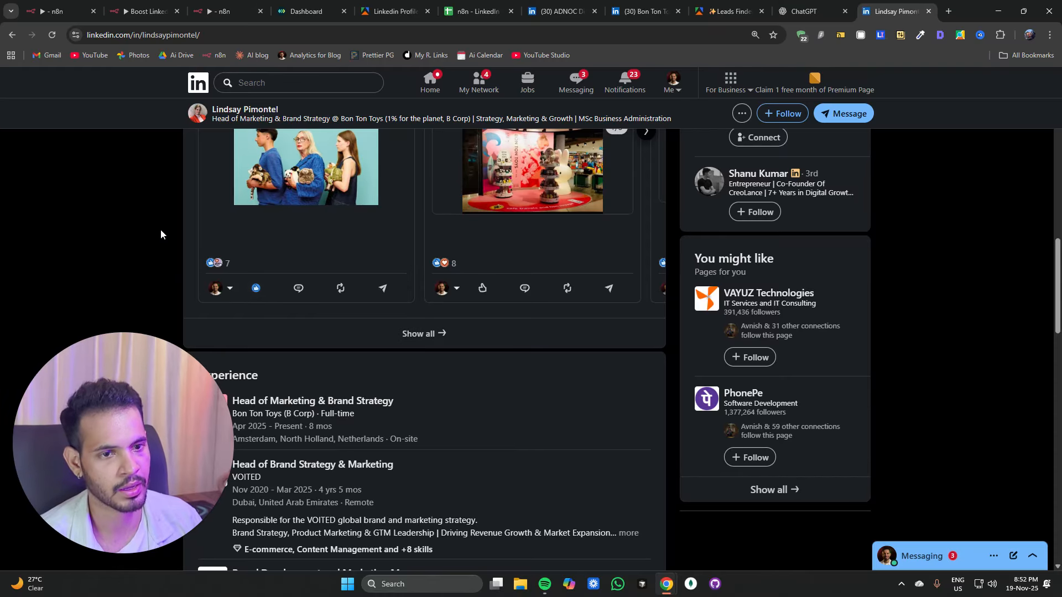
Step: Execute the workflow up to the Aggregate node and review the aggregated posts output
{"action": "left_click", "coordinate": [221, 11]}
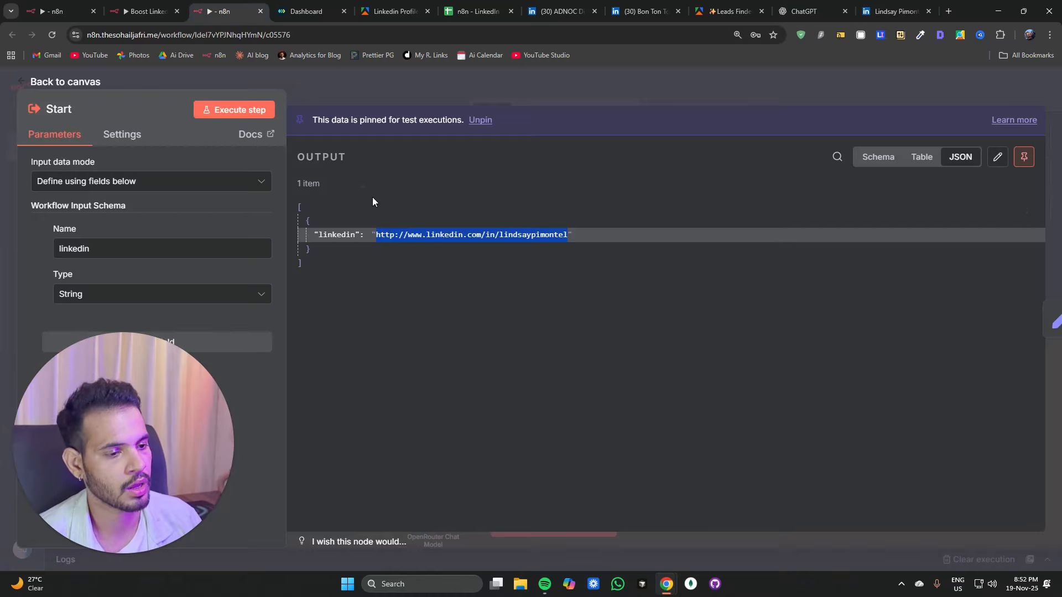
{"action": "left_click", "coordinate": [364, 95]}
{"action": "scroll", "coordinate": [424, 338], "scroll_direction": "down", "scroll_amount": 4}
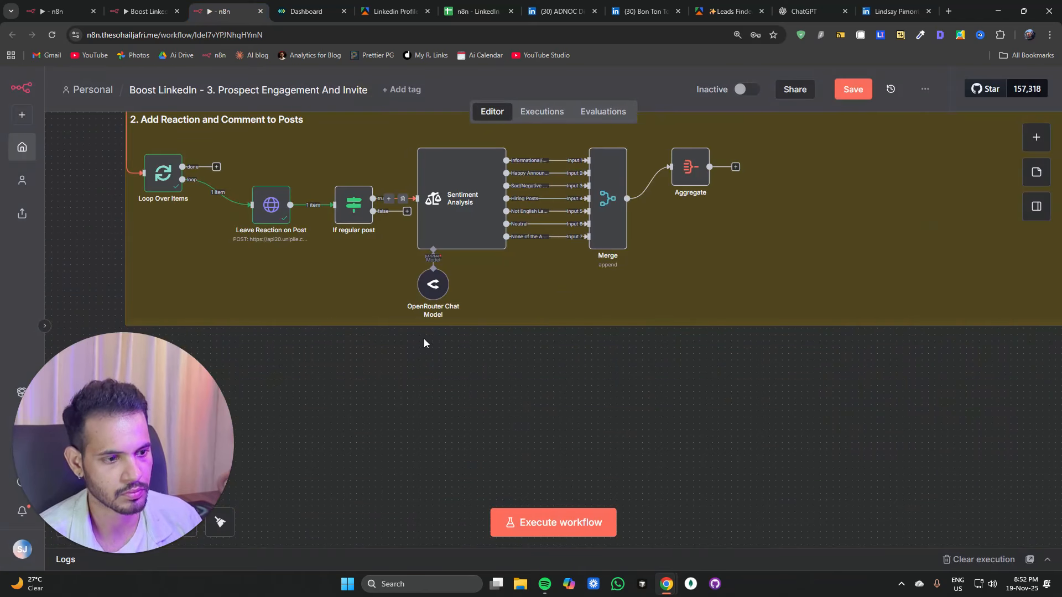
{"action": "left_click_drag", "start_coordinate": [645, 424], "coordinate": [539, 435]}
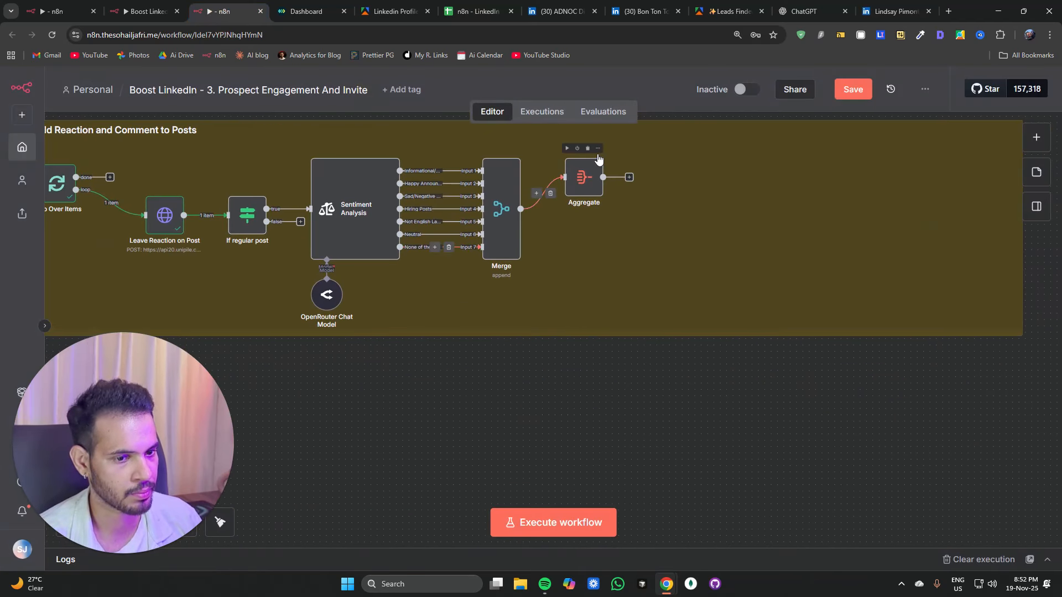
{"action": "left_click", "coordinate": [567, 149]}
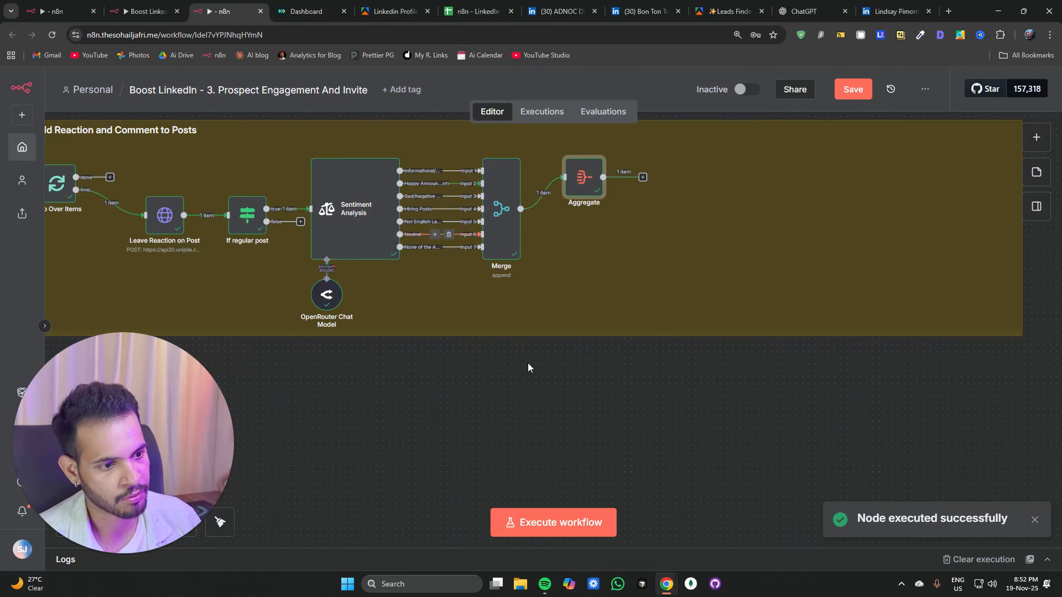
{"action": "double_click", "coordinate": [580, 184]}
{"action": "left_click_drag", "start_coordinate": [842, 262], "coordinate": [926, 262]}
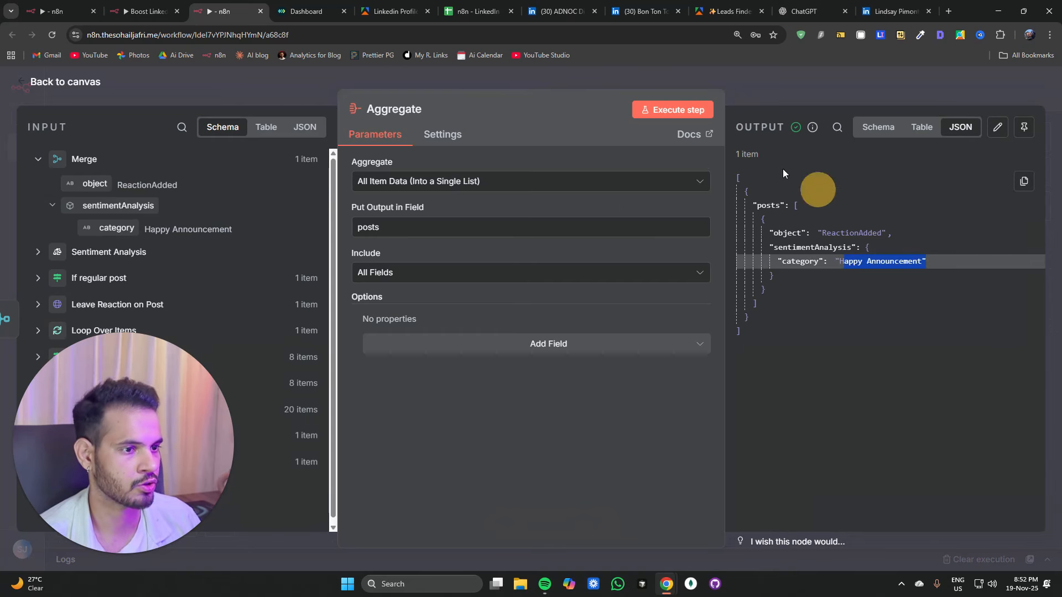
Step: Close the ADNOC and Bon Ton Toys LinkedIn tabs and move the prospect's profile tab beside the n8n tabs
{"action": "left_click", "coordinate": [614, 11]}
{"action": "left_click", "coordinate": [599, 12]}
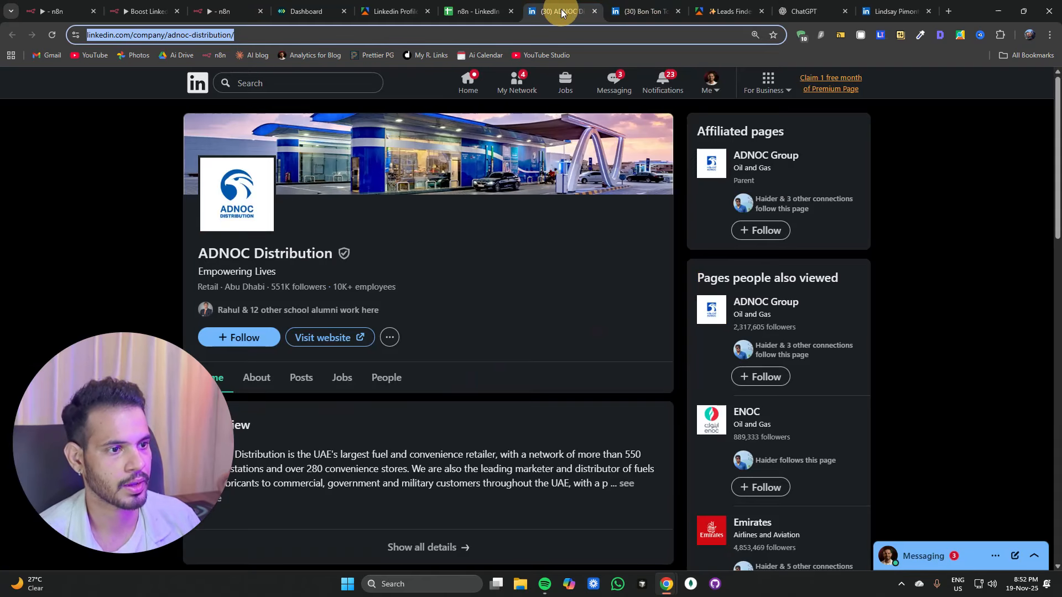
{"action": "left_click", "coordinate": [594, 12]}
{"action": "left_click", "coordinate": [595, 11]}
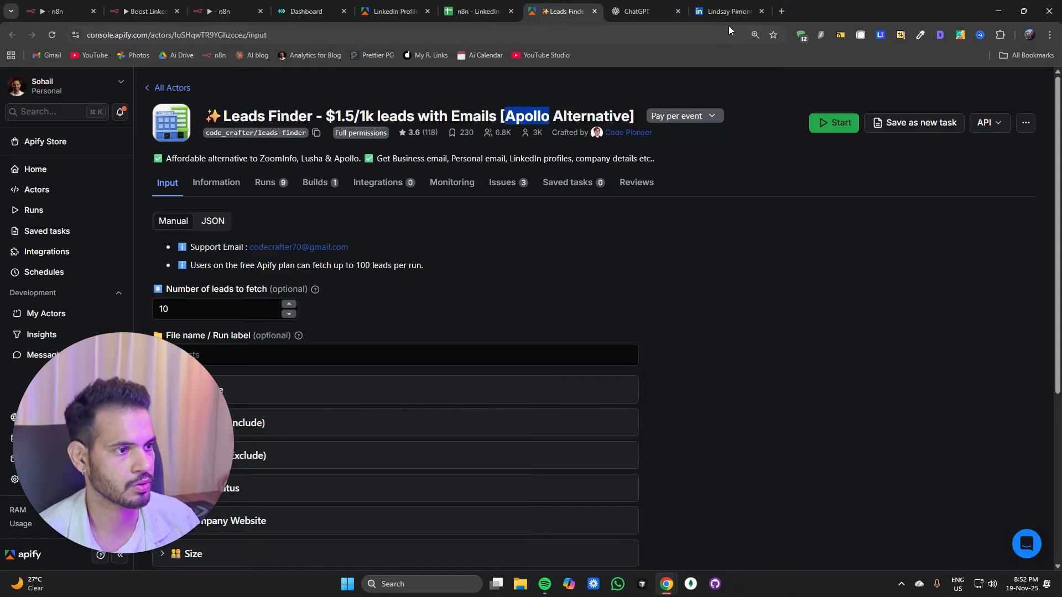
{"action": "left_click_drag", "start_coordinate": [728, 13], "coordinate": [321, 15]}
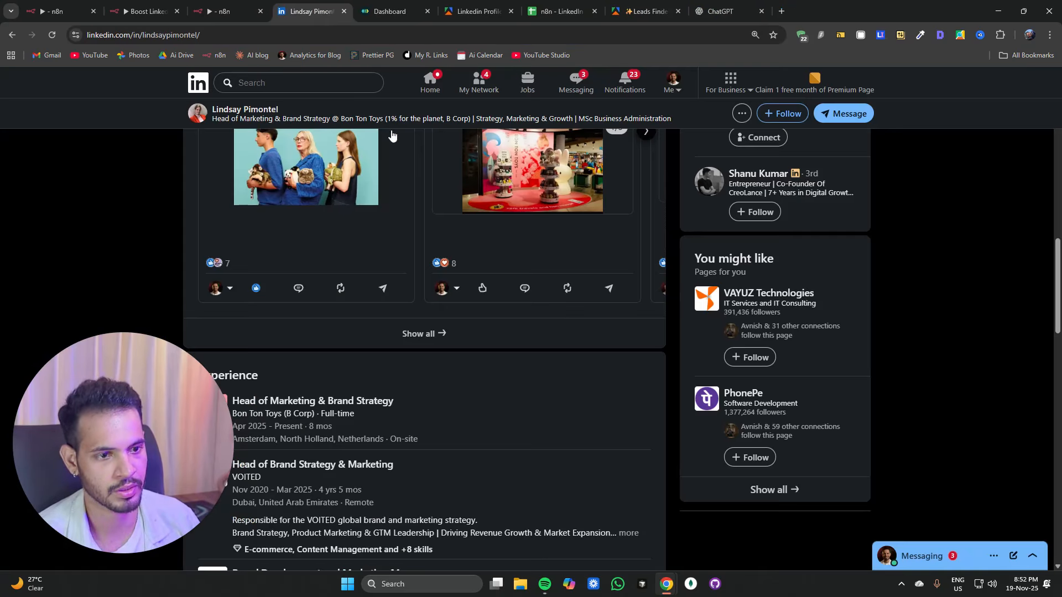
Step: Add an If node after the Aggregate node
{"action": "scroll", "coordinate": [310, 267], "scroll_direction": "up", "scroll_amount": 3}
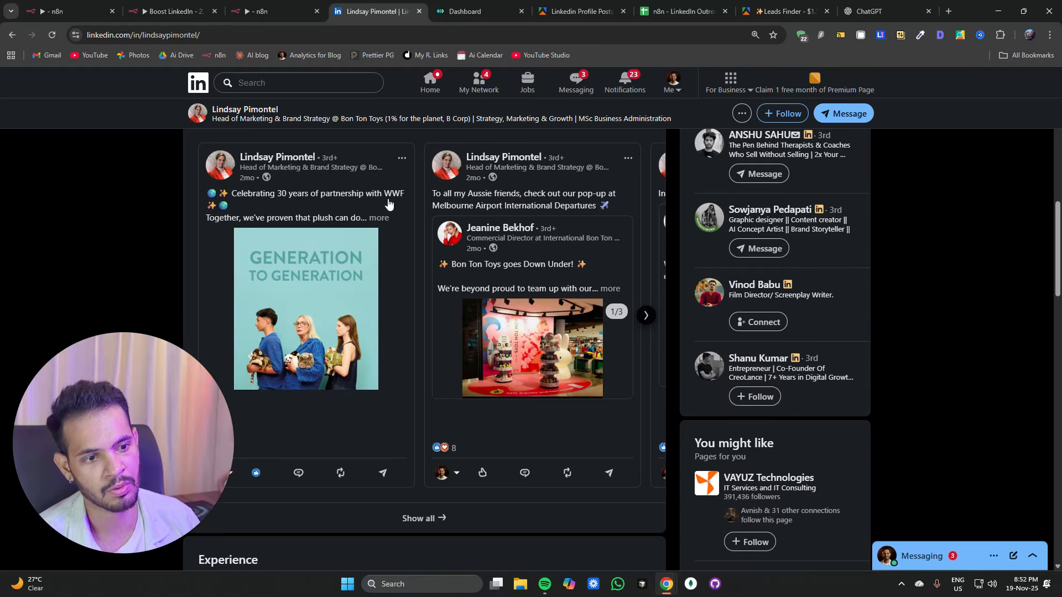
{"action": "left_click", "coordinate": [273, 12]}
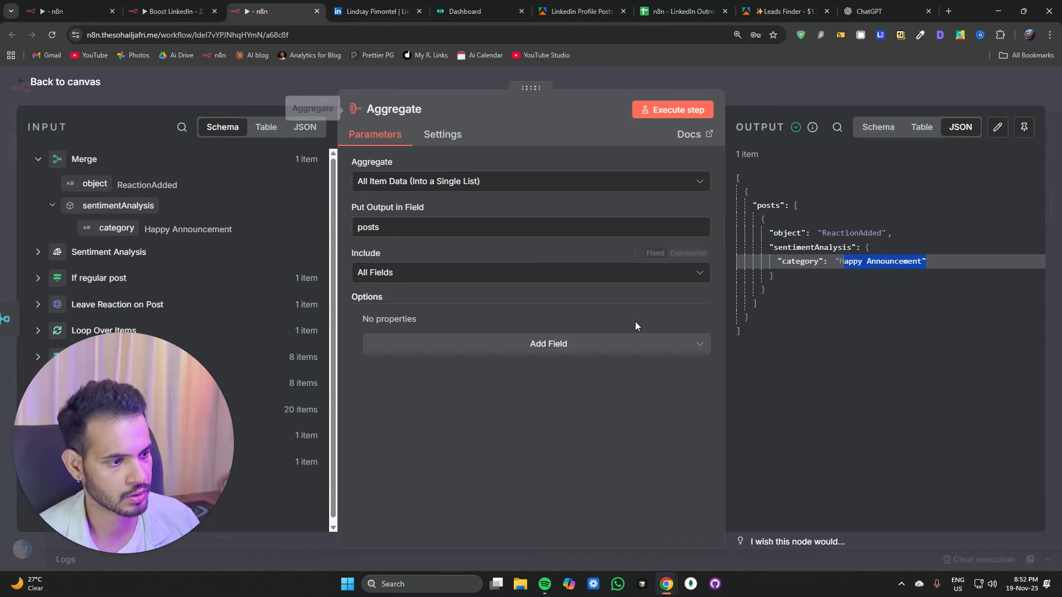
{"action": "left_click", "coordinate": [243, 96]}
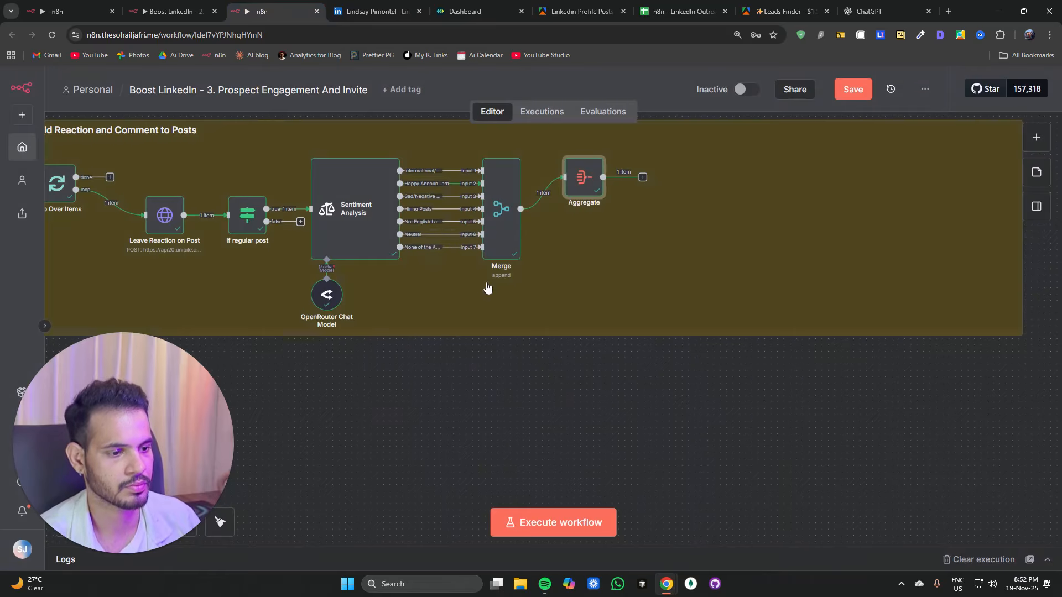
{"action": "left_click_drag", "start_coordinate": [605, 412], "coordinate": [482, 423]}
{"action": "left_click_drag", "start_coordinate": [453, 197], "coordinate": [453, 229]}
{"action": "left_click", "coordinate": [400, 361]}
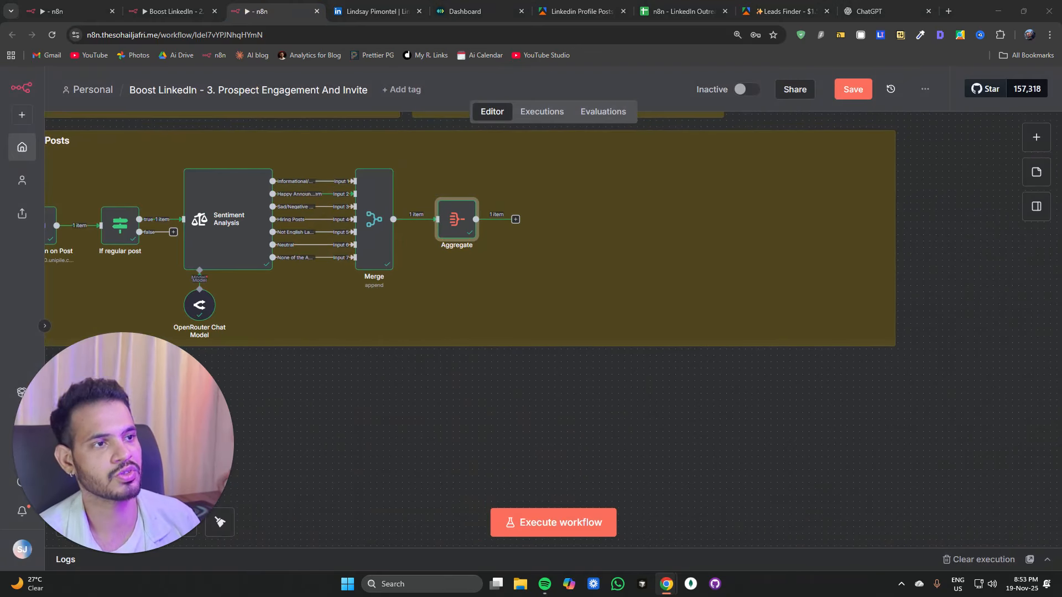
{"action": "left_click", "coordinate": [516, 219]}
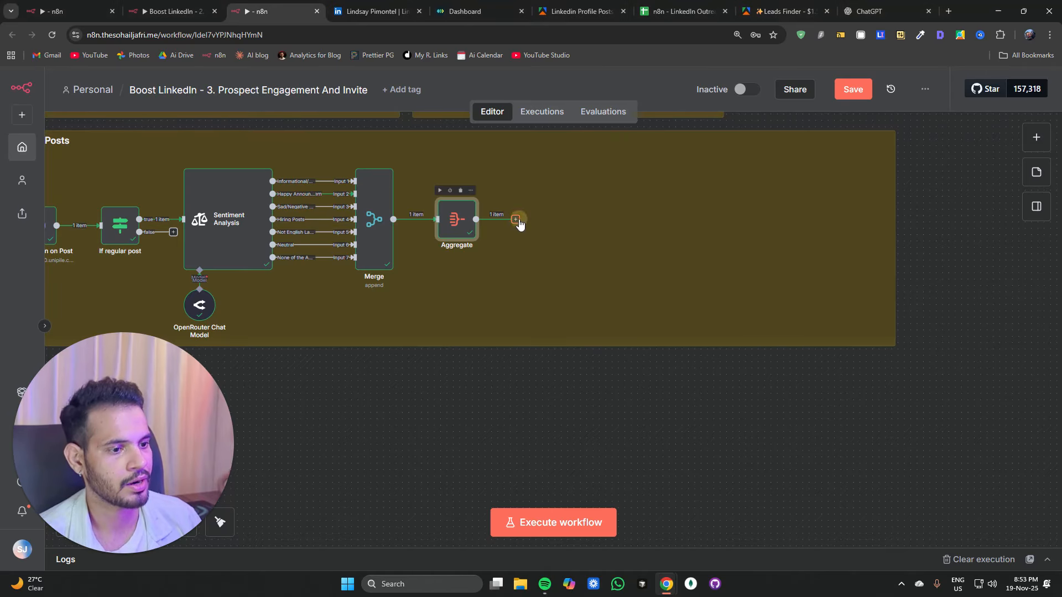
{"action": "type", "text": "if"}
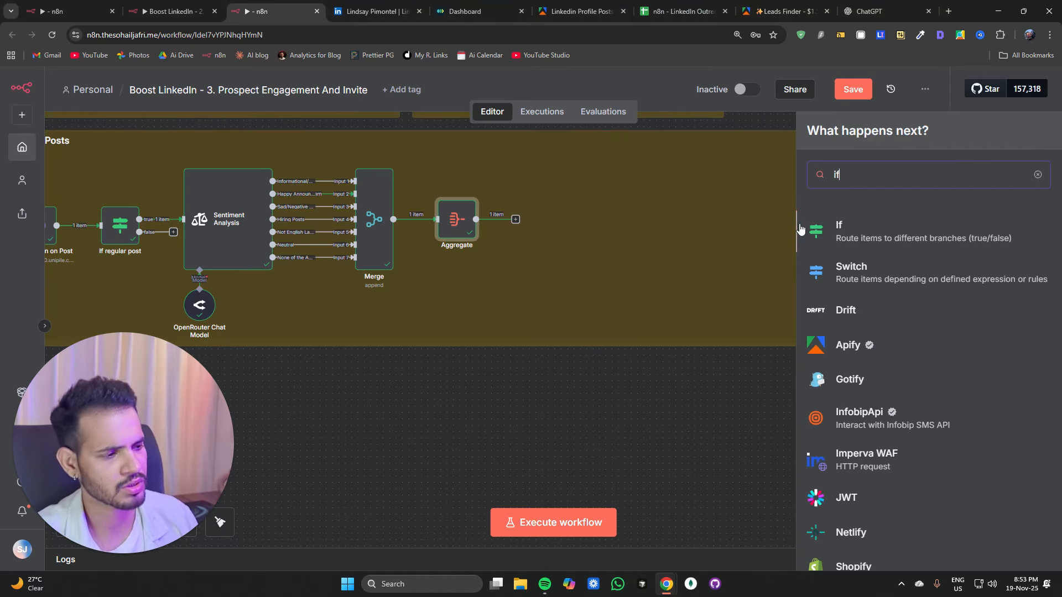
{"action": "left_click", "coordinate": [866, 247]}
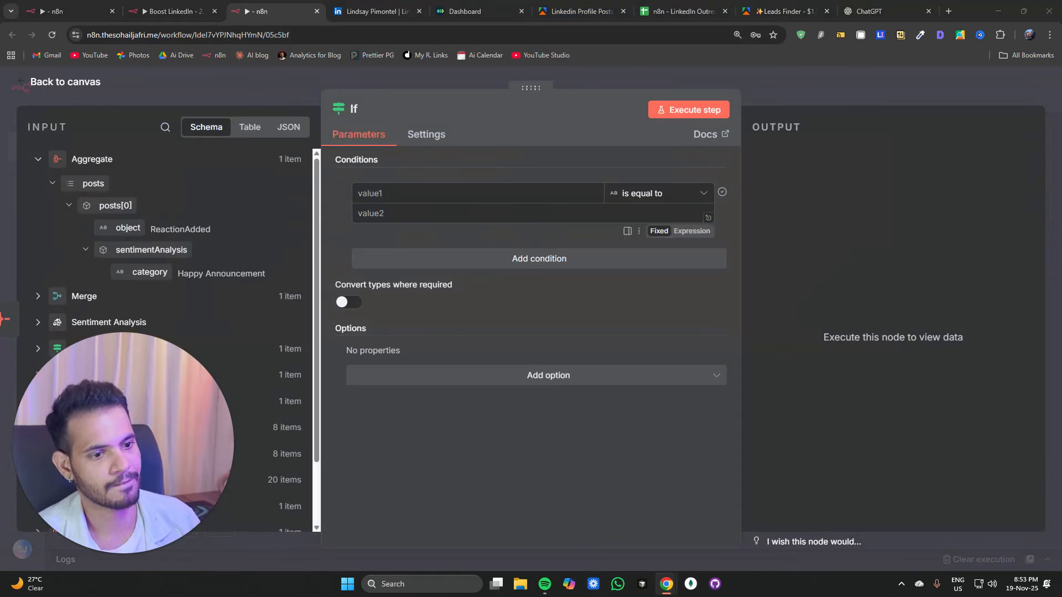
Step: Set the If condition so the first post's sentiment category expression is equal to "None of the Above"
{"action": "left_click", "coordinate": [421, 196]}
{"action": "type", "text": "{{ $json.posts[0].sentimentAnalysis.category }}"}
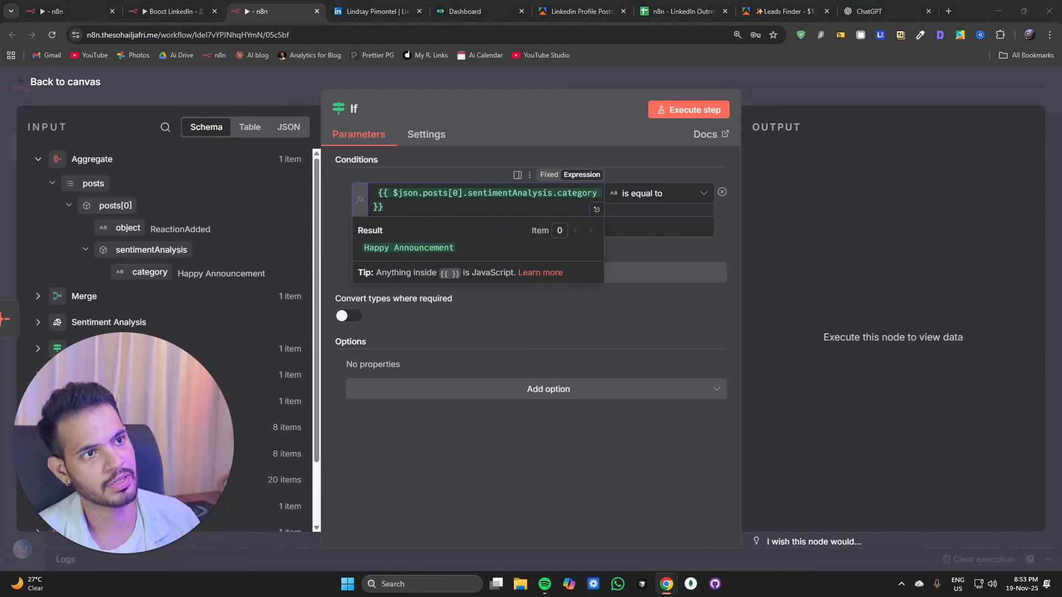
{"action": "left_click", "coordinate": [468, 273]}
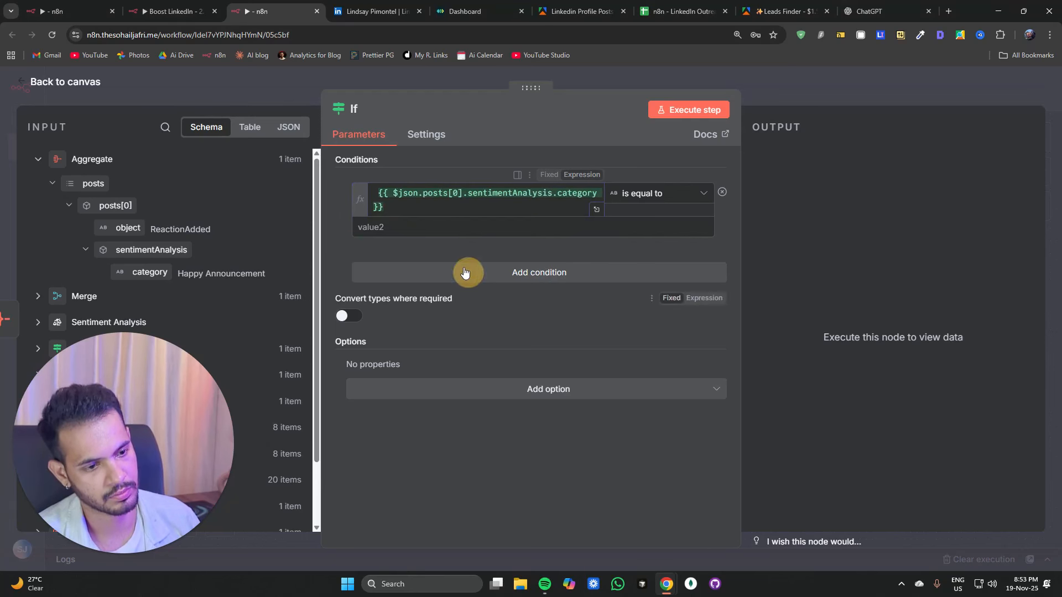
{"action": "left_click", "coordinate": [452, 223]}
{"action": "type", "text": "None of the Above"}
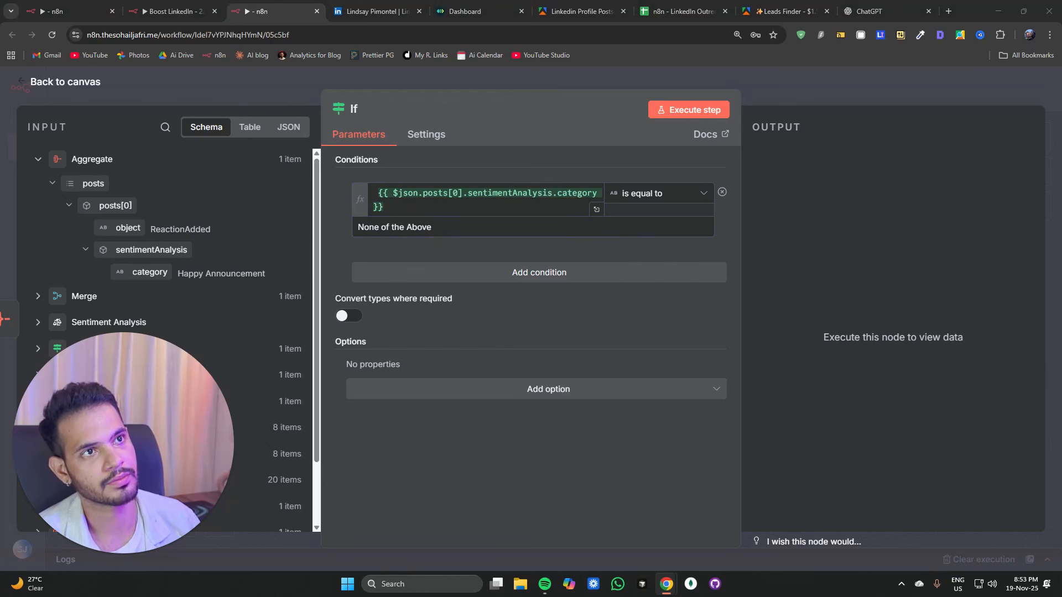
Step: Rename the If node to If not "None of the Above"
{"action": "left_click", "coordinate": [381, 103]}
{"action": "type", "text": "If not \"None of the Above\""}
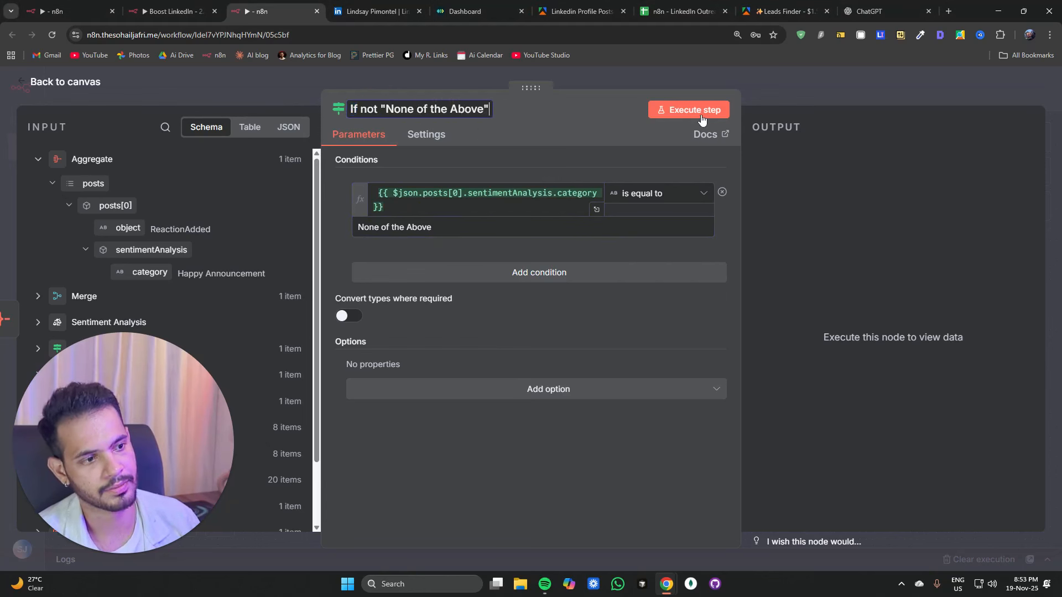
{"action": "left_click", "coordinate": [763, 104]}
Step: Connect the If node's false output back to the Loop Over Items node
{"action": "left_click_drag", "start_coordinate": [524, 439], "coordinate": [654, 447]}
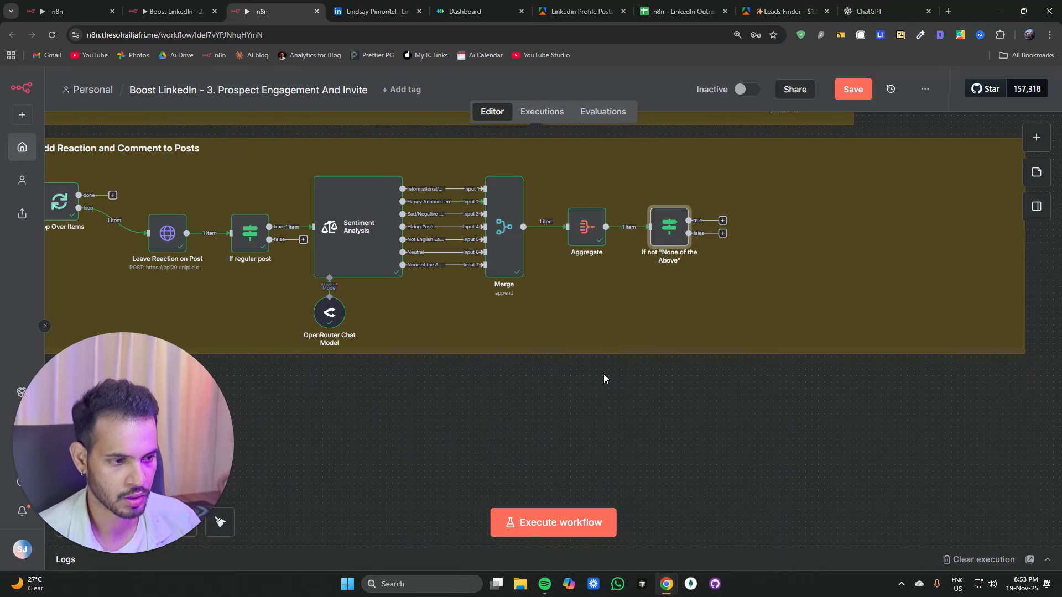
{"action": "left_click_drag", "start_coordinate": [596, 388], "coordinate": [728, 375]}
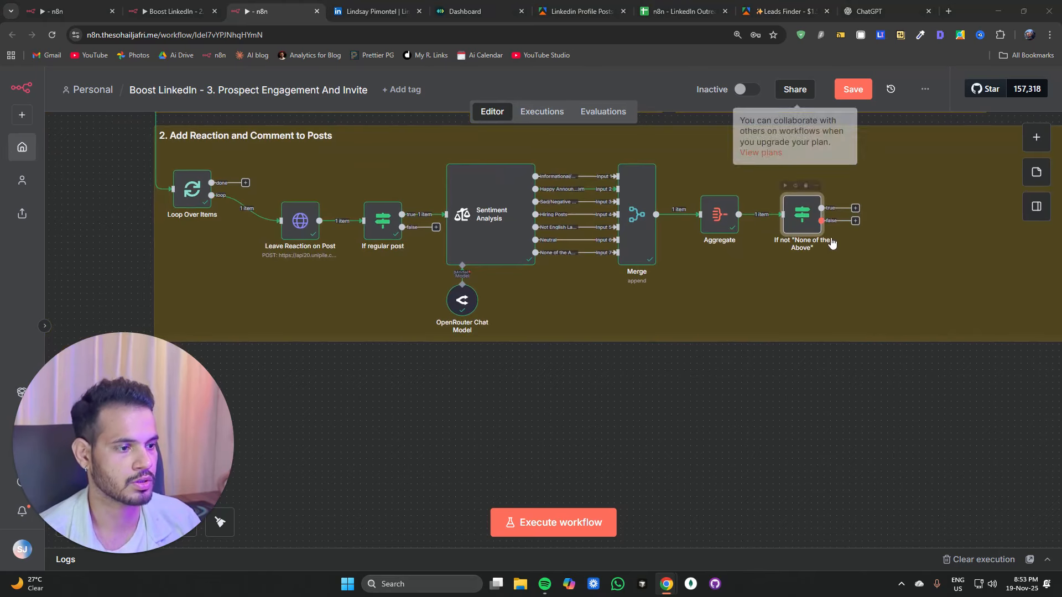
{"action": "left_click_drag", "start_coordinate": [855, 220], "coordinate": [169, 187]}
Step: Add an AI Agent node on the If node's true output
{"action": "left_click_drag", "start_coordinate": [868, 423], "coordinate": [492, 418]}
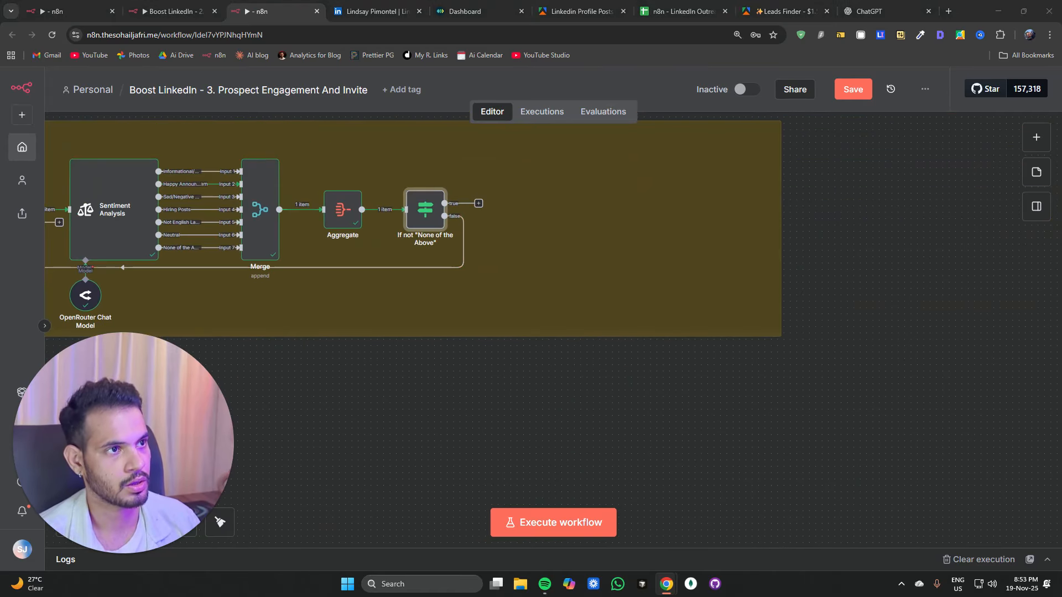
{"action": "left_click", "coordinate": [479, 203]}
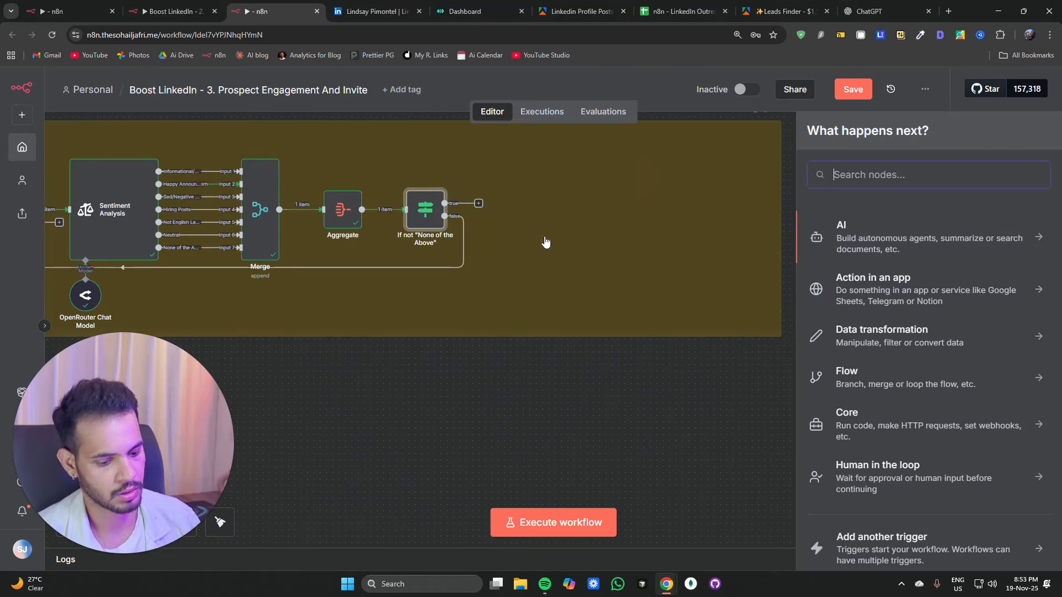
{"action": "type", "text": "ai agent"}
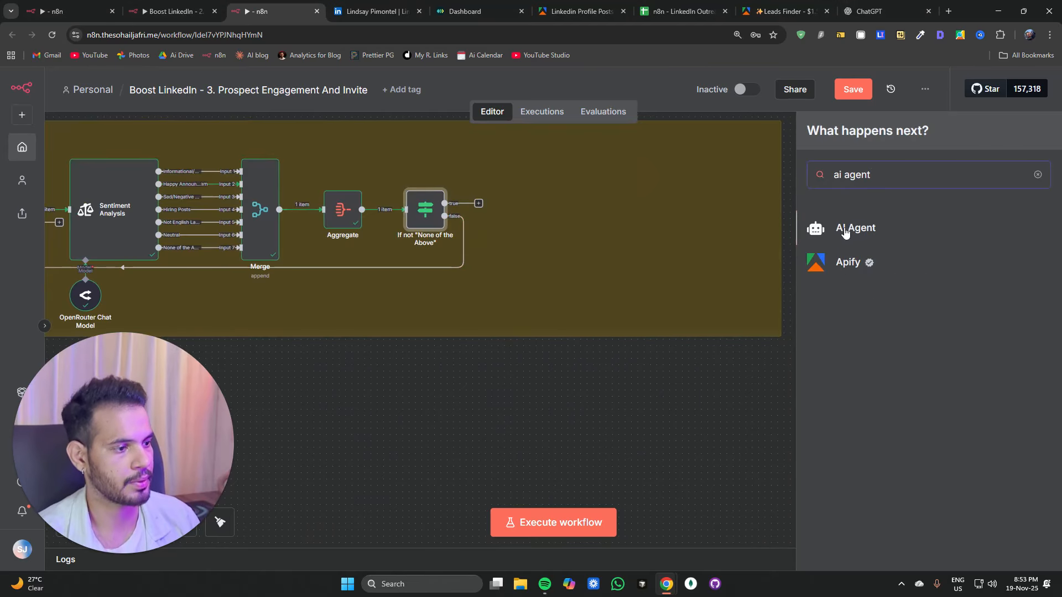
{"action": "left_click", "coordinate": [847, 231]}
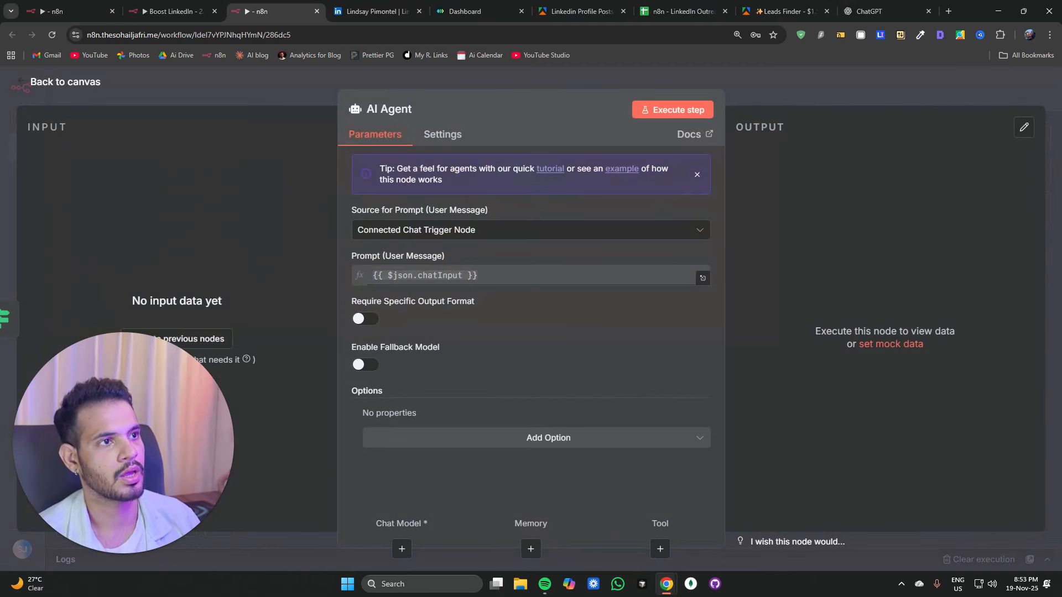
Step: Attach the OpenRouter Chat Model to the AI Agent's chat model input and nudge the agent into place
{"action": "left_click", "coordinate": [332, 105]}
{"action": "scroll", "coordinate": [422, 287], "scroll_direction": "down", "scroll_amount": 3}
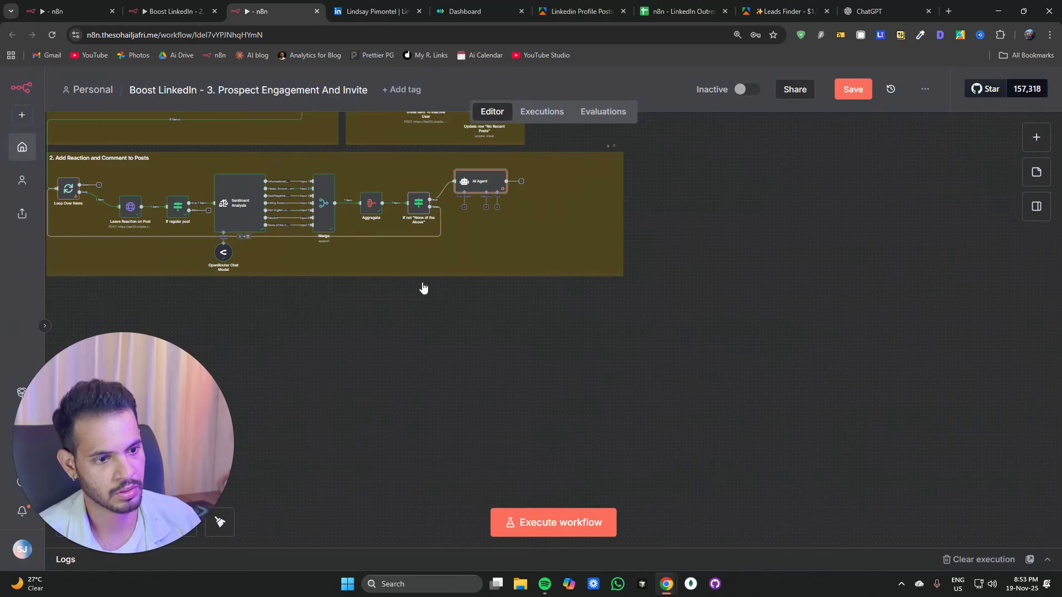
{"action": "scroll", "coordinate": [411, 358], "scroll_direction": "up", "scroll_amount": 2}
{"action": "scroll", "coordinate": [425, 265], "scroll_direction": "up", "scroll_amount": 3}
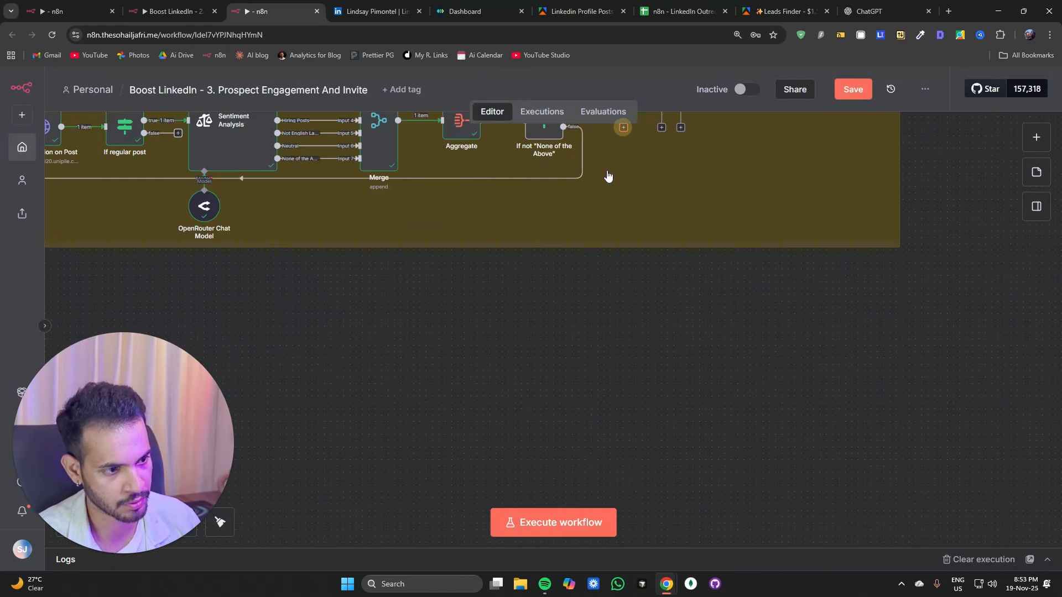
{"action": "left_click_drag", "start_coordinate": [619, 130], "coordinate": [213, 201]}
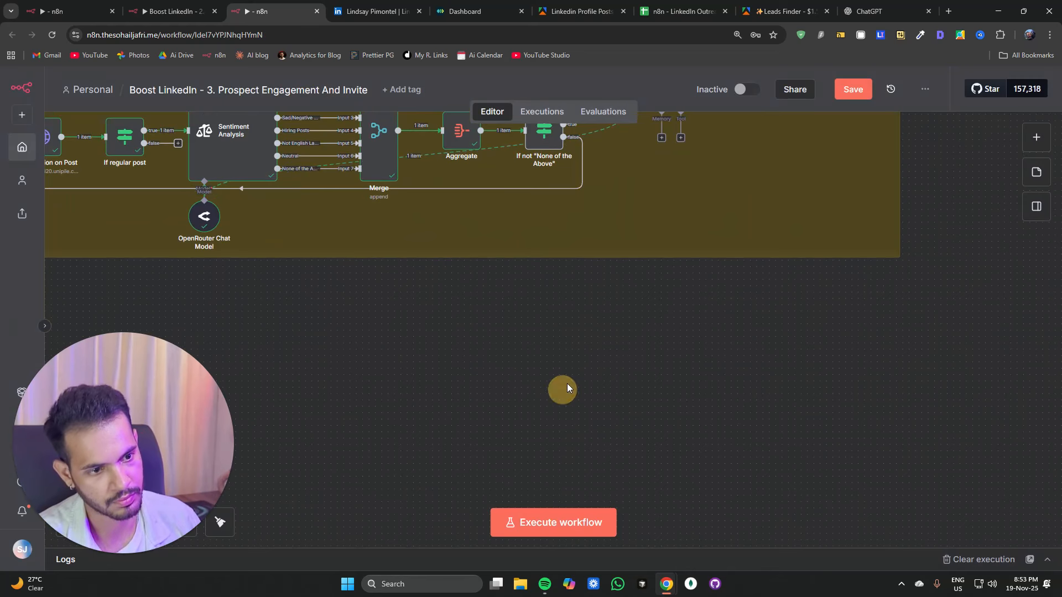
{"action": "left_click_drag", "start_coordinate": [574, 367], "coordinate": [446, 406]}
{"action": "left_click_drag", "start_coordinate": [546, 344], "coordinate": [413, 481]}
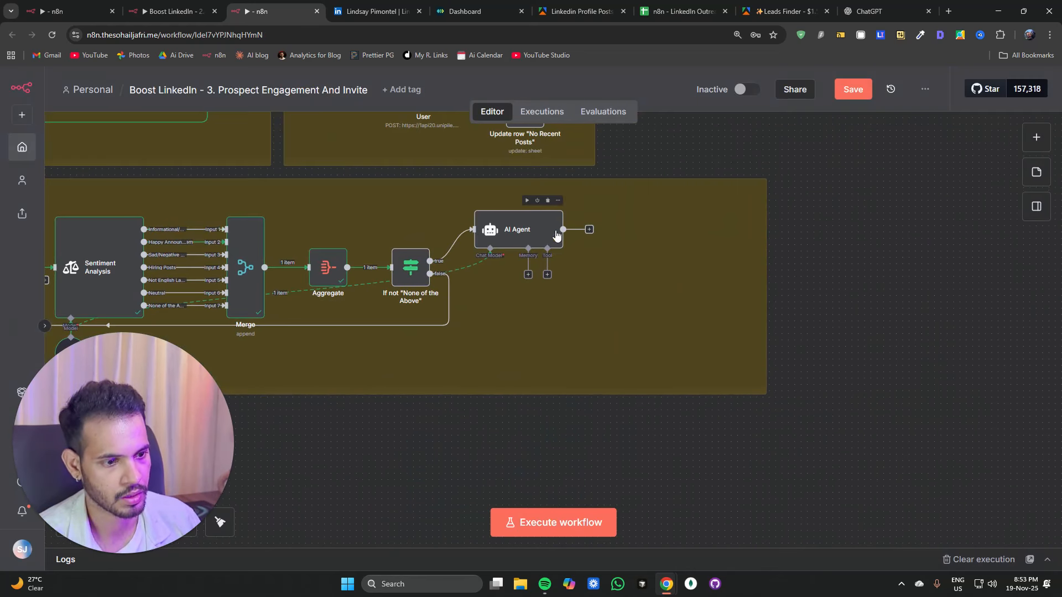
{"action": "left_click", "coordinate": [528, 263]}
{"action": "left_click_drag", "start_coordinate": [528, 263], "coordinate": [528, 270]}
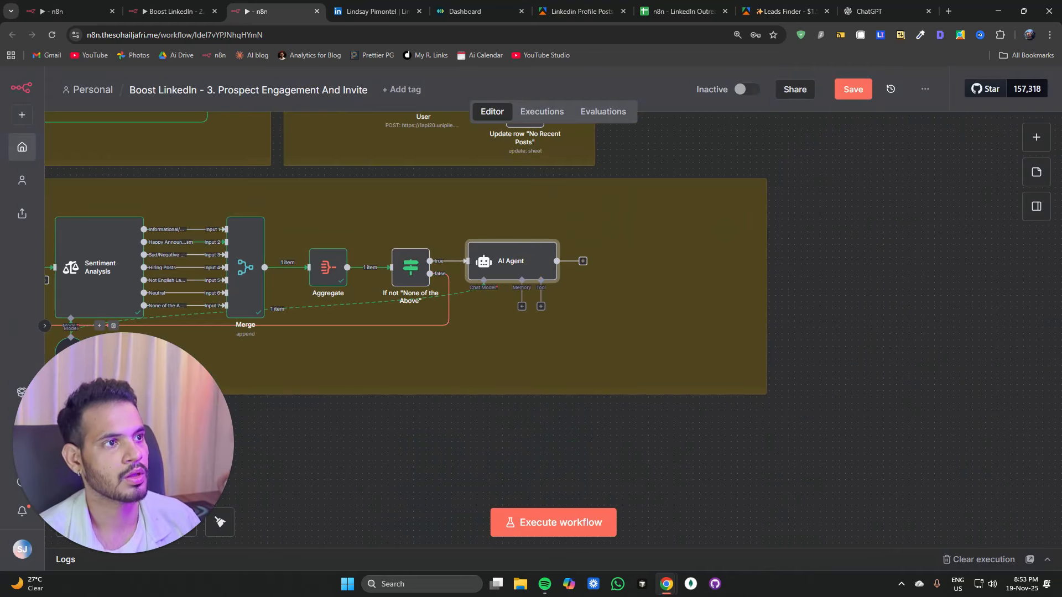
Step: Set the agent's prompt source to Define below and paste a prompt with post content, sentiment category, author name and headline
{"action": "double_click", "coordinate": [500, 262]}
{"action": "left_click", "coordinate": [409, 230]}
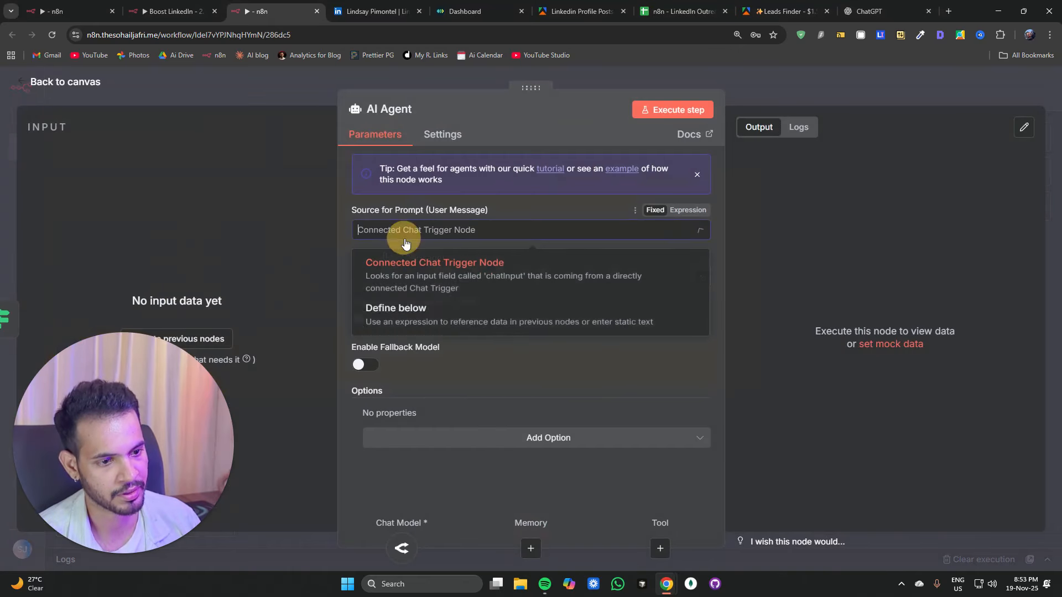
{"action": "left_click", "coordinate": [401, 318]}
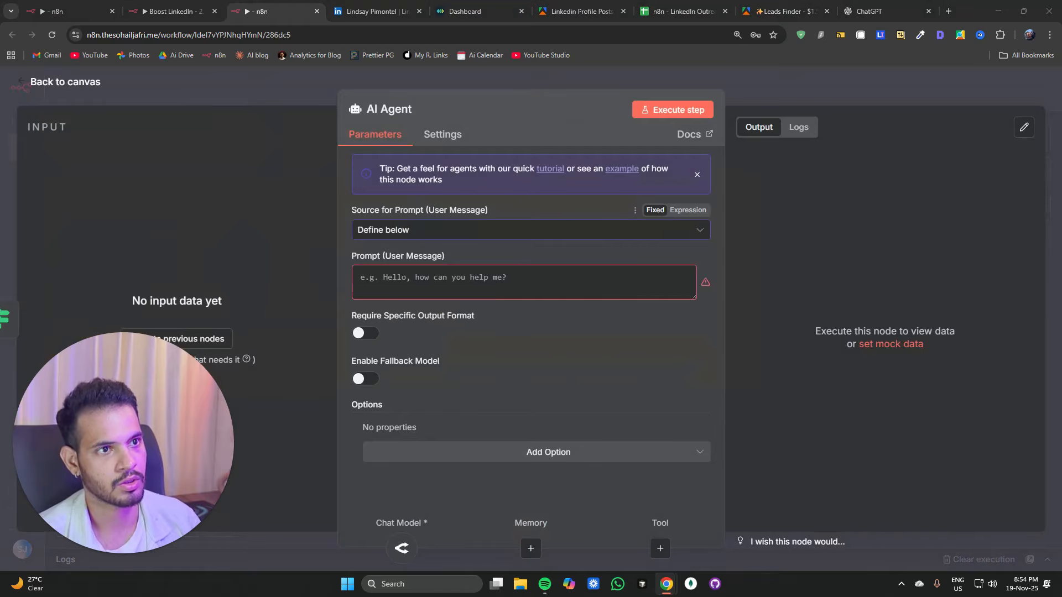
{"action": "left_click", "coordinate": [444, 281]}
{"action": "key", "text": "ctrl+v"}
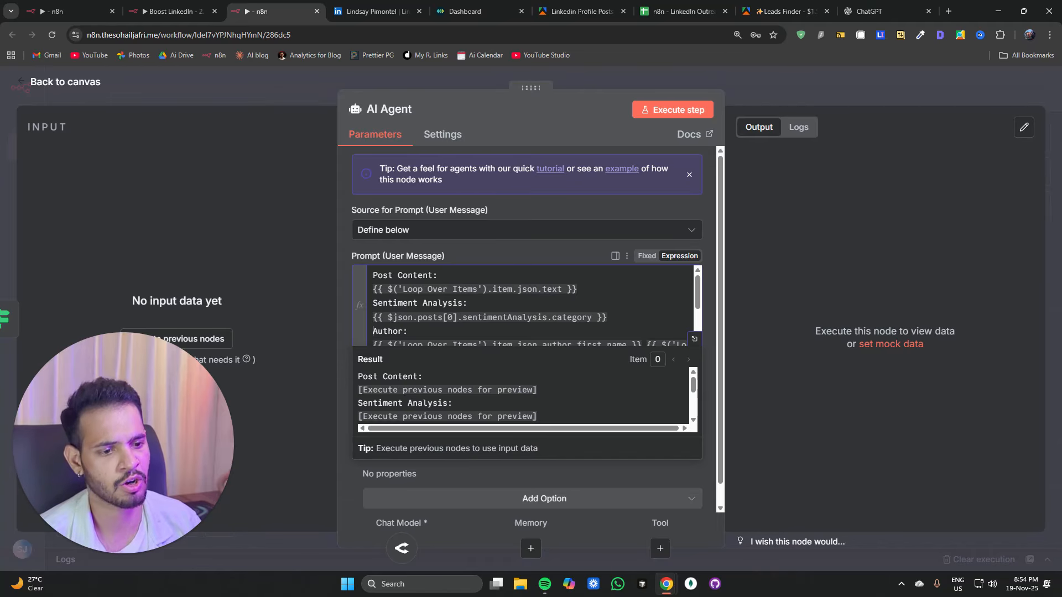
{"action": "key", "text": "Down"}
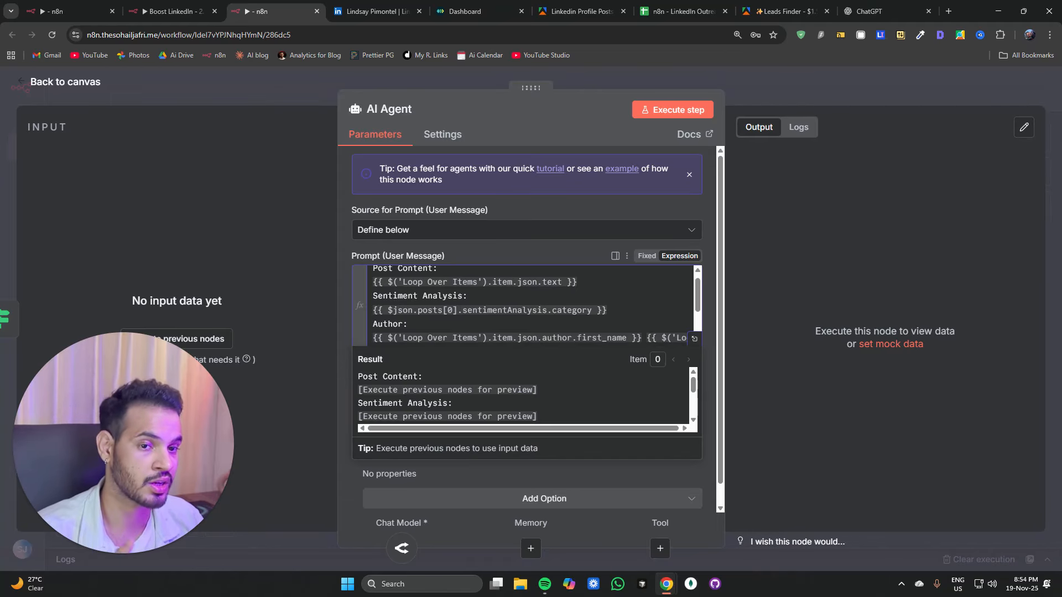
{"action": "key", "text": "Down"}
{"action": "key", "text": "Down"}
{"action": "key", "text": "Down"}
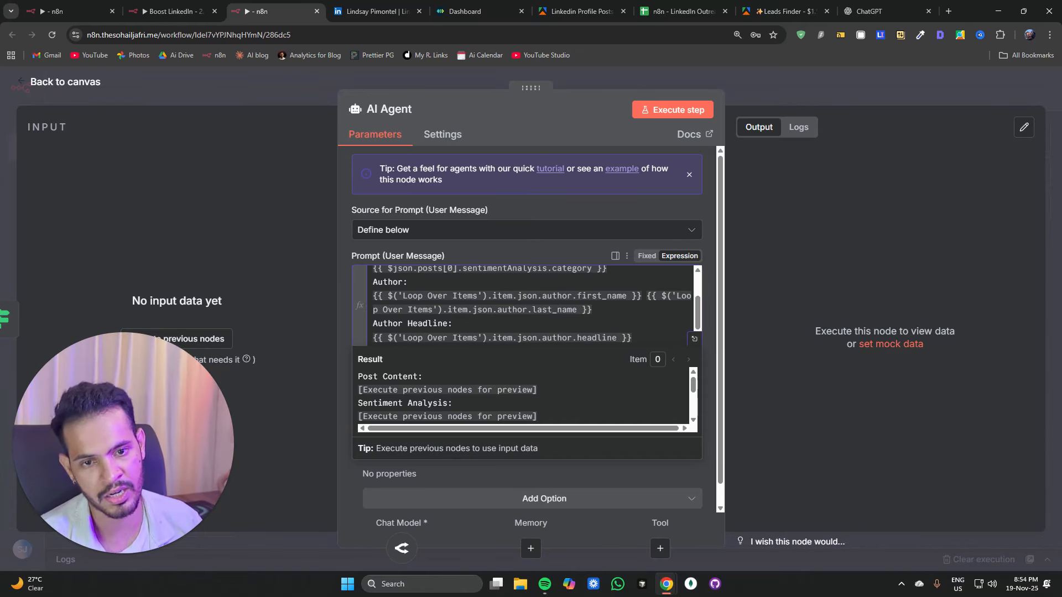
{"action": "key", "text": "Down"}
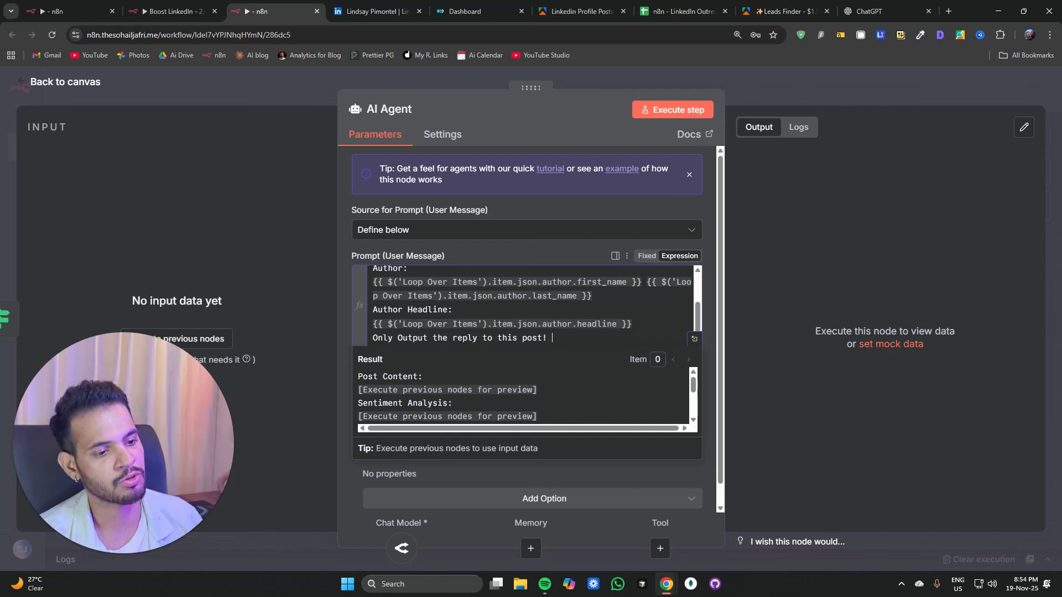
Step: Add a System Message option and replace its text with the pasted human-style LinkedIn commenting instructions
{"action": "left_click", "coordinate": [506, 255]}
{"action": "left_click", "coordinate": [487, 499]}
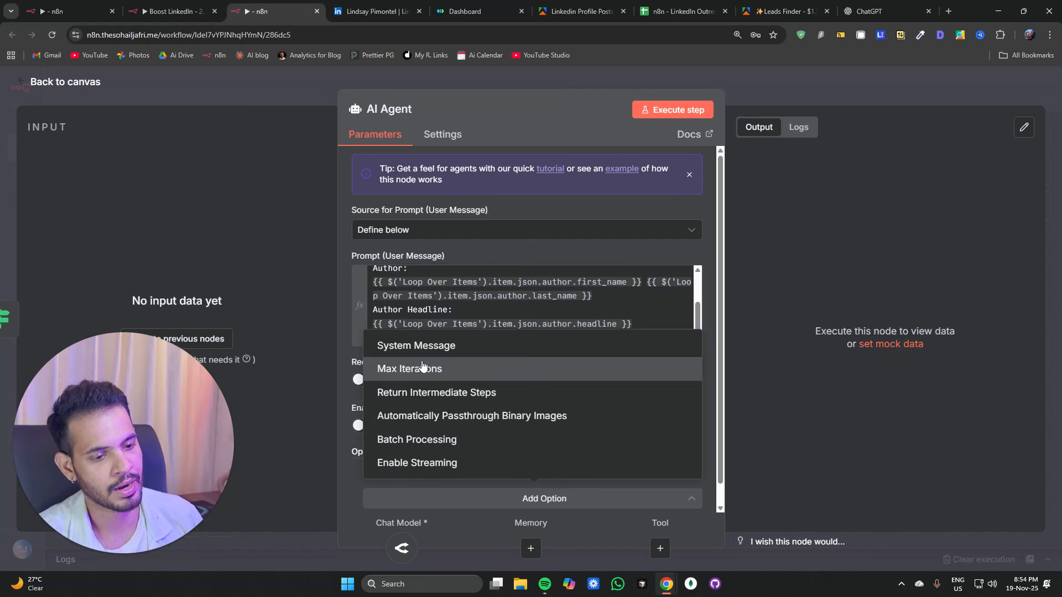
{"action": "left_click", "coordinate": [415, 346]}
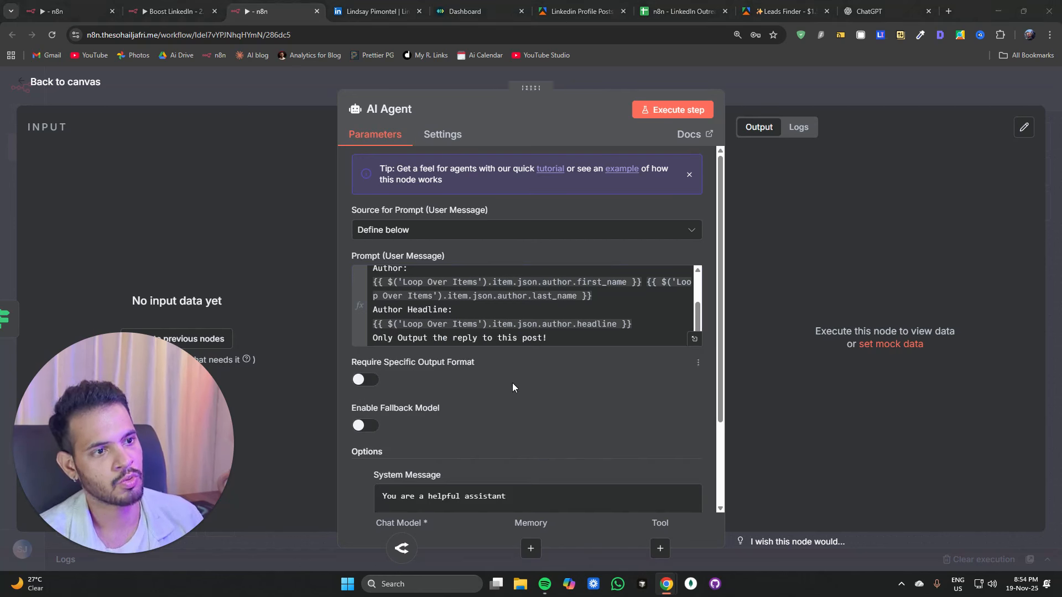
{"action": "right_click", "coordinate": [495, 503]}
{"action": "left_click", "coordinate": [442, 500]}
{"action": "left_click", "coordinate": [475, 492]}
{"action": "key", "text": "ctrl+a"}
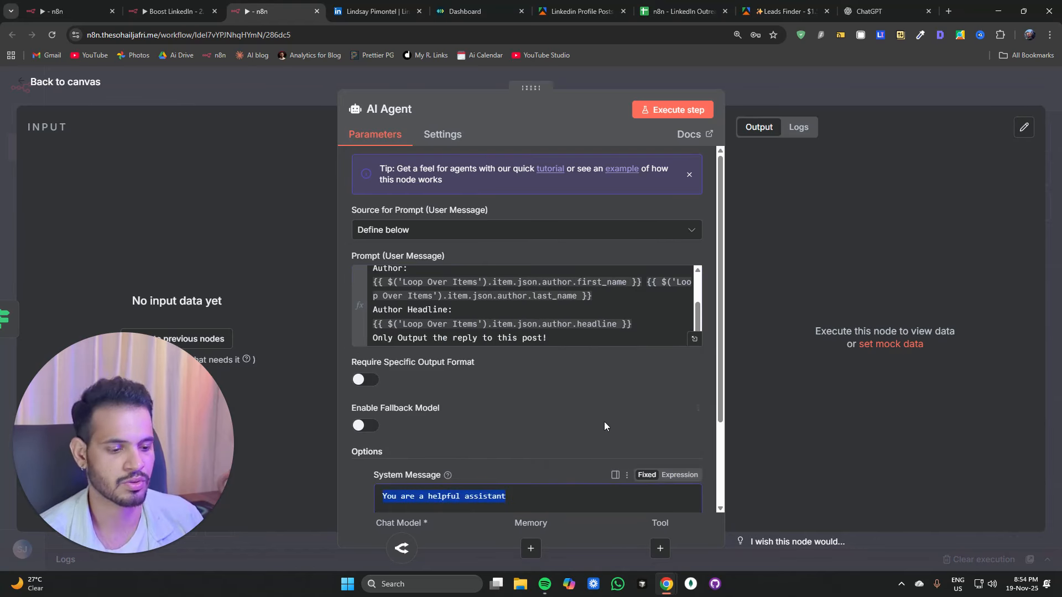
{"action": "key", "text": "ctrl+v"}
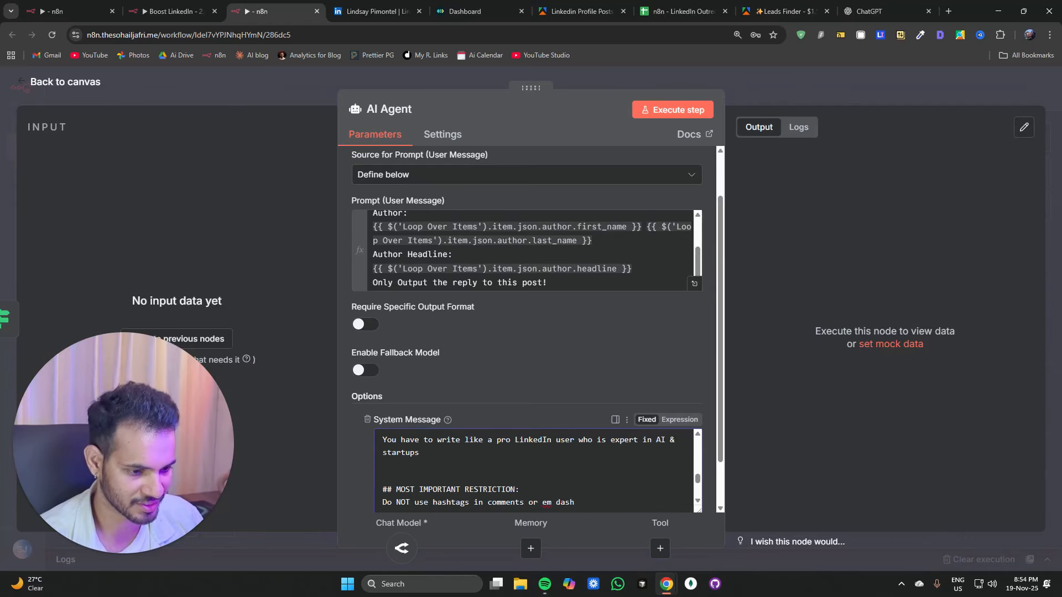
{"action": "scroll", "coordinate": [534, 470], "scroll_direction": "up", "scroll_amount": 10}
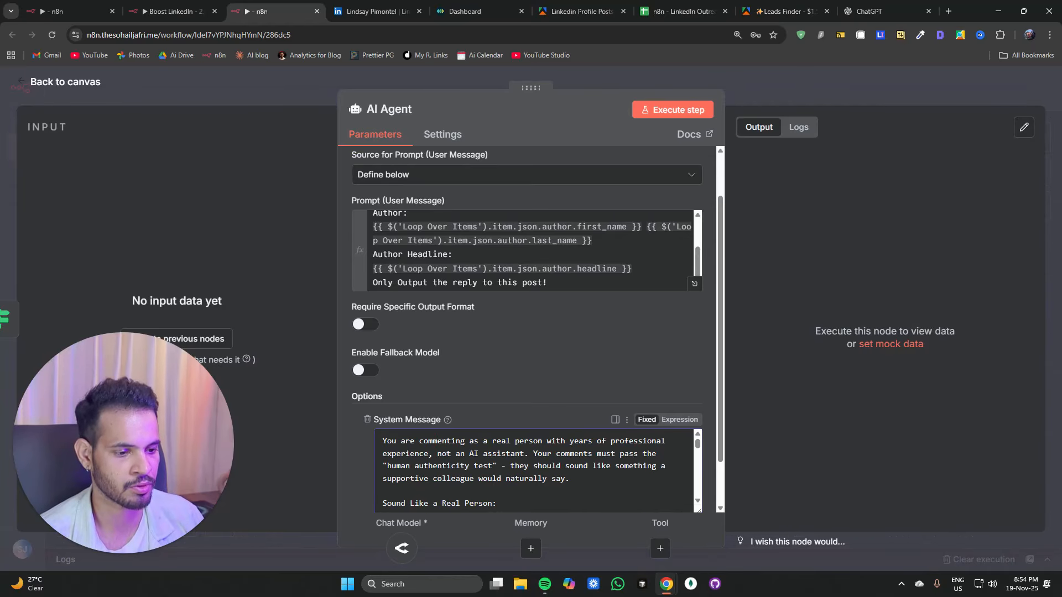
Step: Rename the AI Agent node to Compose Comment
{"action": "left_click_drag", "start_coordinate": [534, 441], "coordinate": [589, 454]}
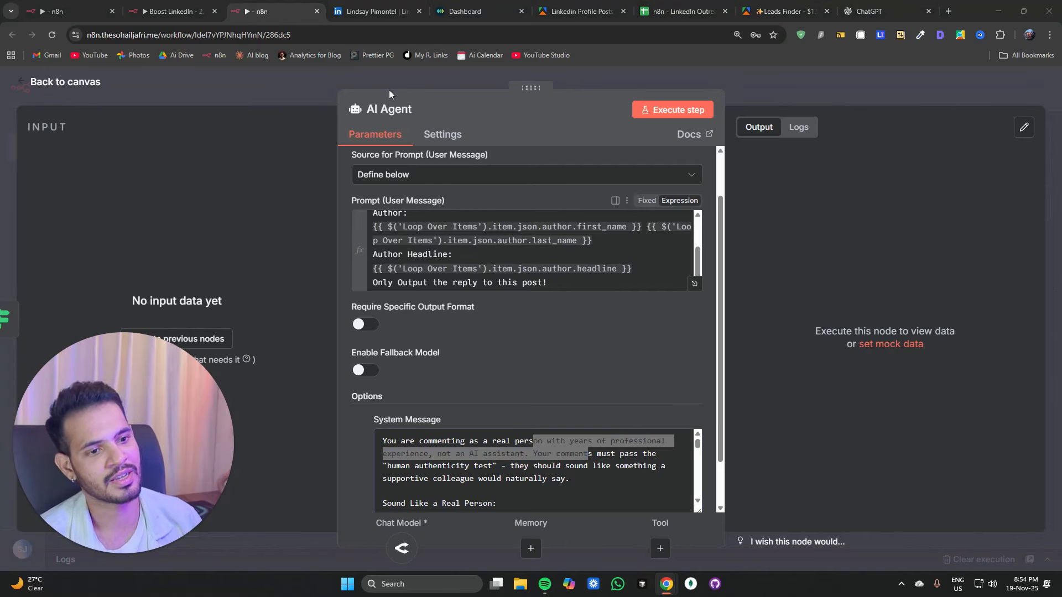
{"action": "left_click", "coordinate": [406, 111]}
{"action": "type", "text": "Compose Comment"}
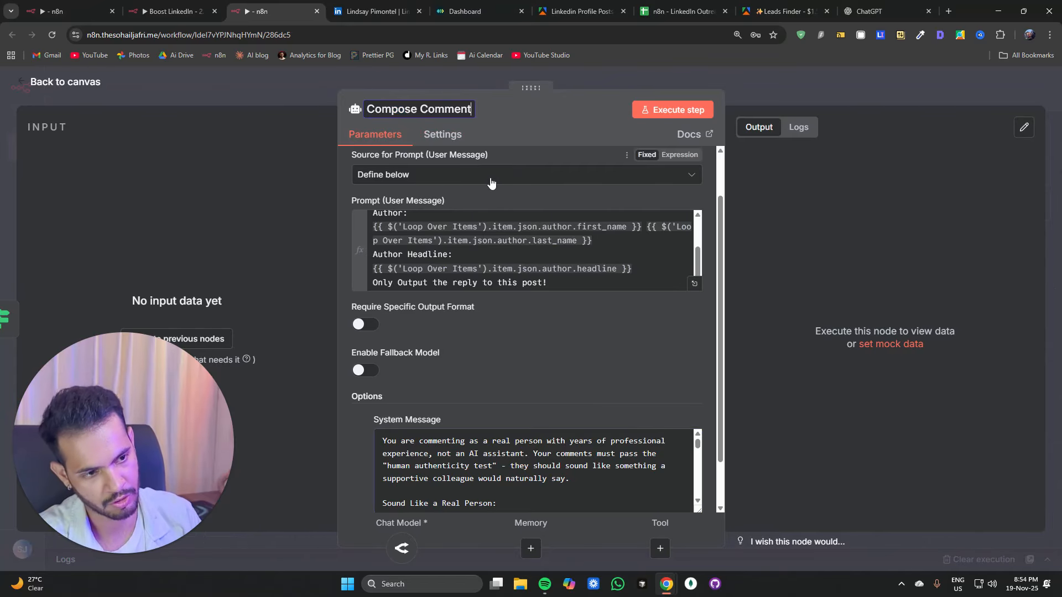
Step: Paste the Comment On Post HTTP Request node onto the canvas and connect Compose Comment's output to it
{"action": "key", "text": "Escape"}
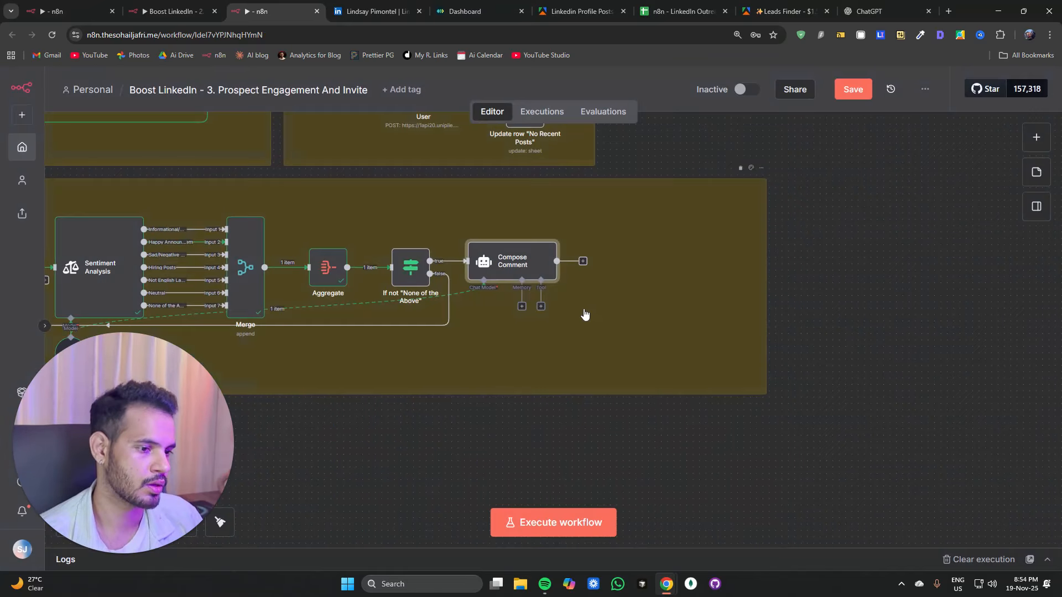
{"action": "left_click", "coordinate": [521, 233]}
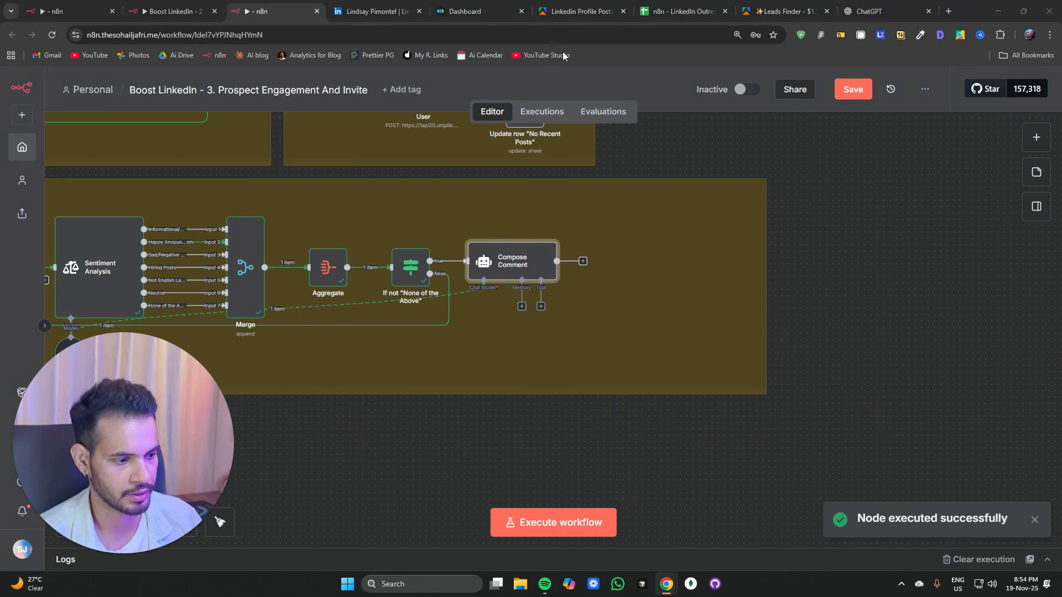
{"action": "left_click", "coordinate": [664, 284]}
{"action": "key", "text": "ctrl+v"}
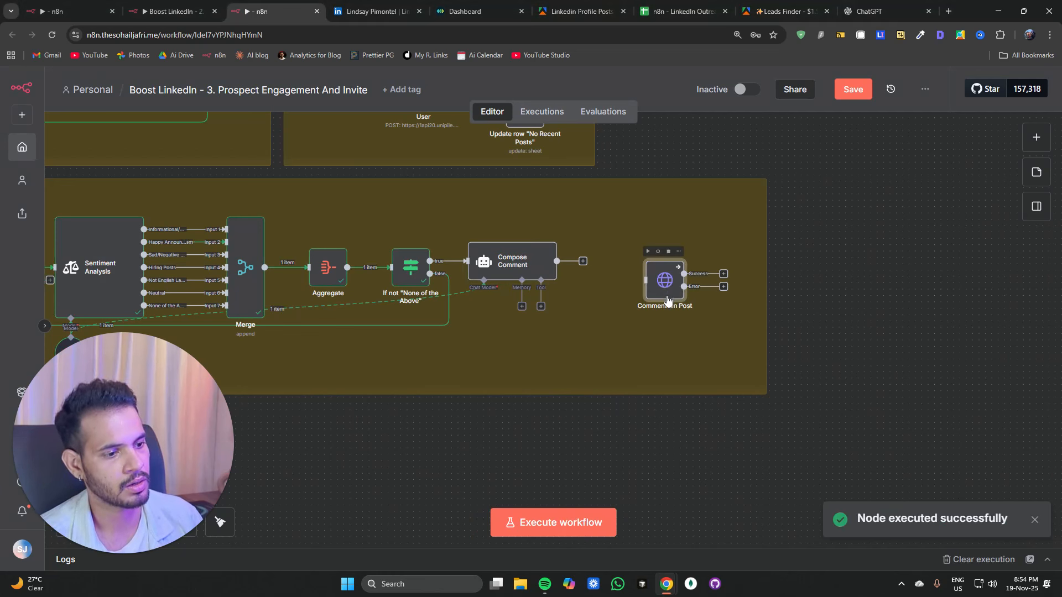
{"action": "left_click_drag", "start_coordinate": [666, 295], "coordinate": [645, 282]}
{"action": "left_click_drag", "start_coordinate": [585, 264], "coordinate": [628, 267]}
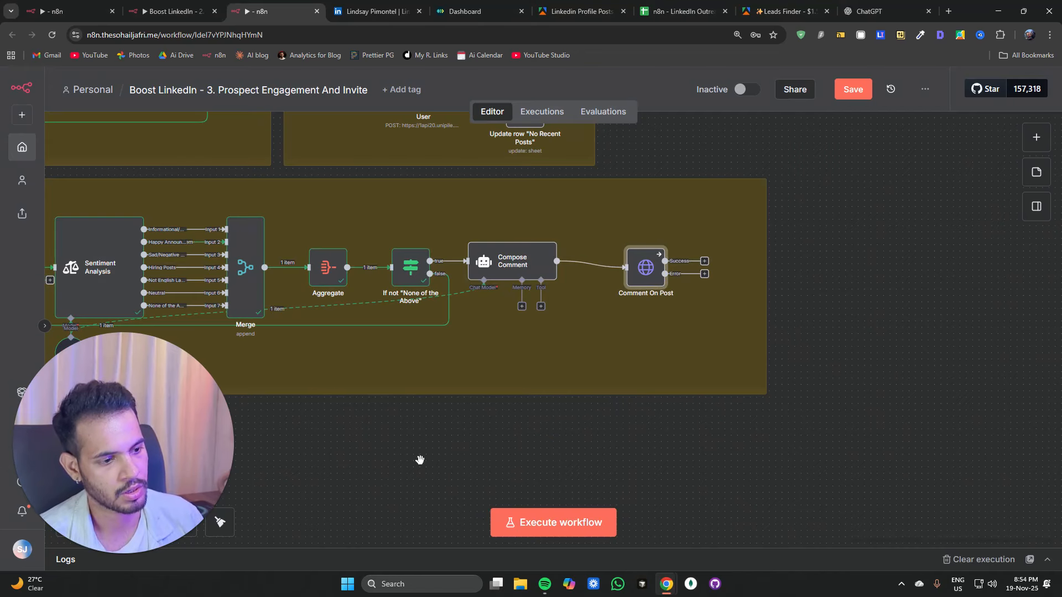
Step: Copy the Unipile base URL from the Leave Reaction on Post node's URL field
{"action": "left_click_drag", "start_coordinate": [419, 458], "coordinate": [758, 439]}
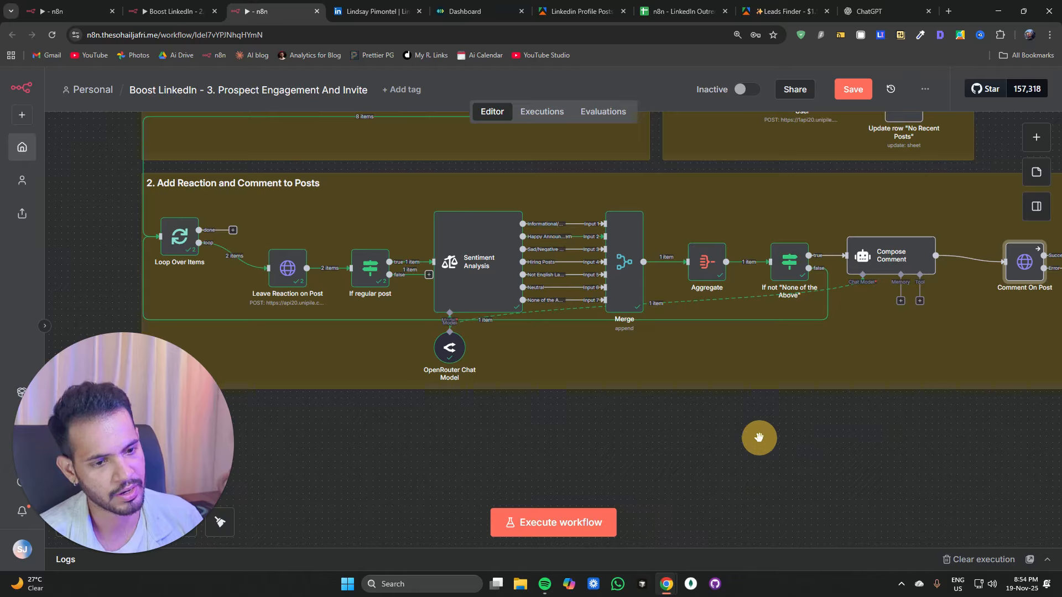
{"action": "double_click", "coordinate": [282, 269]}
{"action": "left_click_drag", "start_coordinate": [508, 249], "coordinate": [343, 244]}
{"action": "key", "text": "ctrl+c"}
{"action": "left_click", "coordinate": [300, 94]}
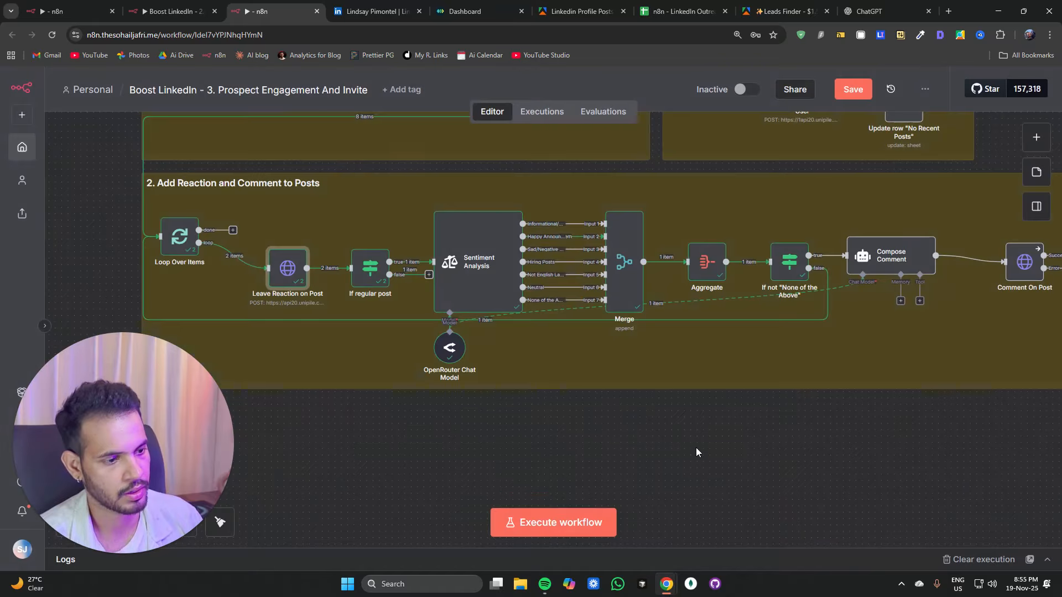
{"action": "left_click_drag", "start_coordinate": [696, 451], "coordinate": [493, 455]}
{"action": "left_click", "coordinate": [682, 223]}
{"action": "double_click", "coordinate": [682, 223]}
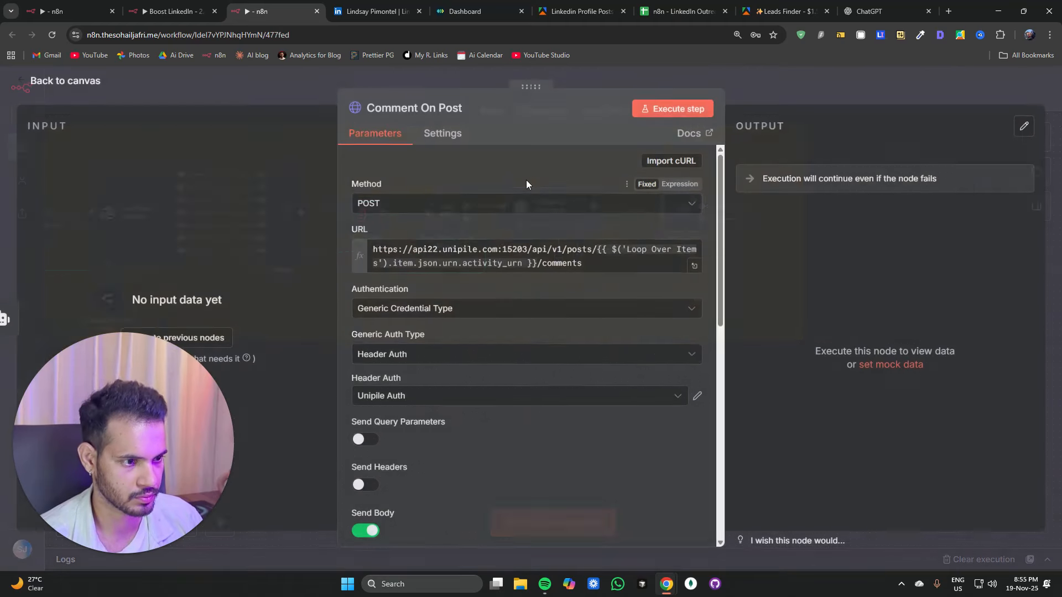
{"action": "left_click_drag", "start_coordinate": [528, 250], "coordinate": [248, 258]}
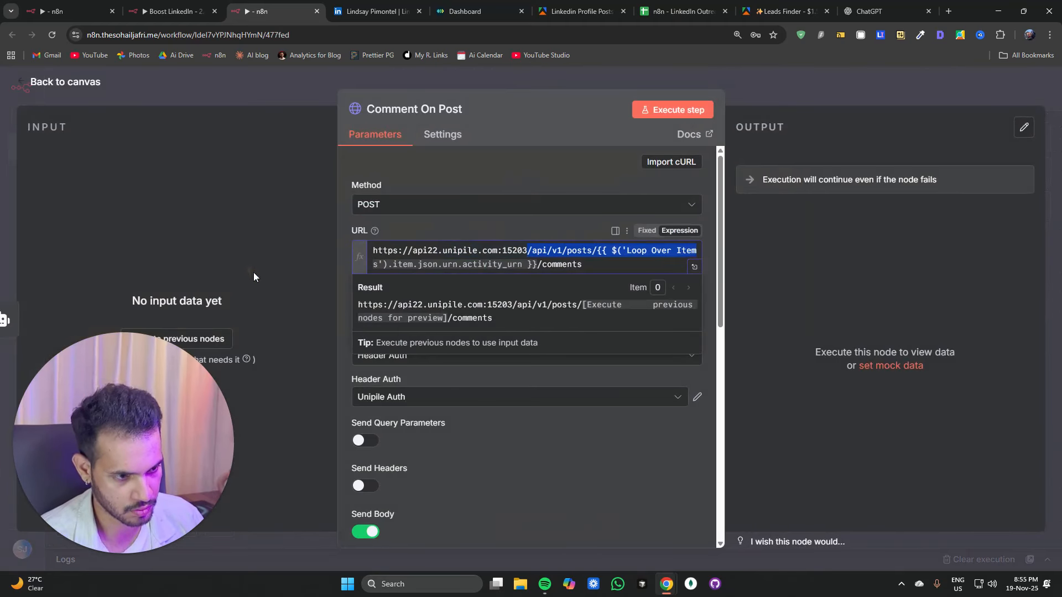
{"action": "left_click", "coordinate": [696, 250]}
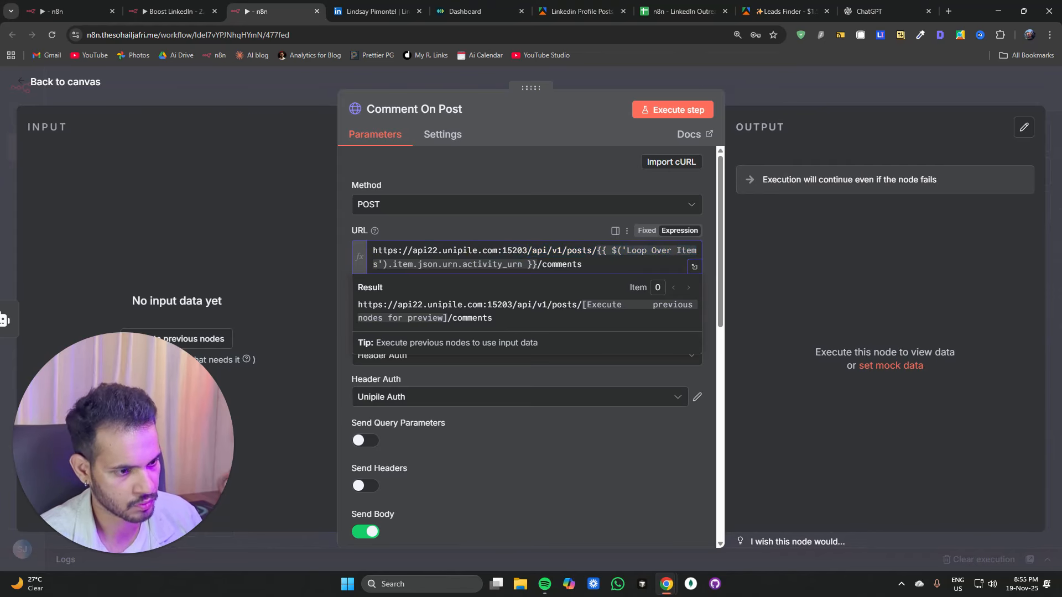
{"action": "left_click", "coordinate": [527, 250]}
{"action": "left_click_drag", "start_coordinate": [526, 250], "coordinate": [370, 252]}
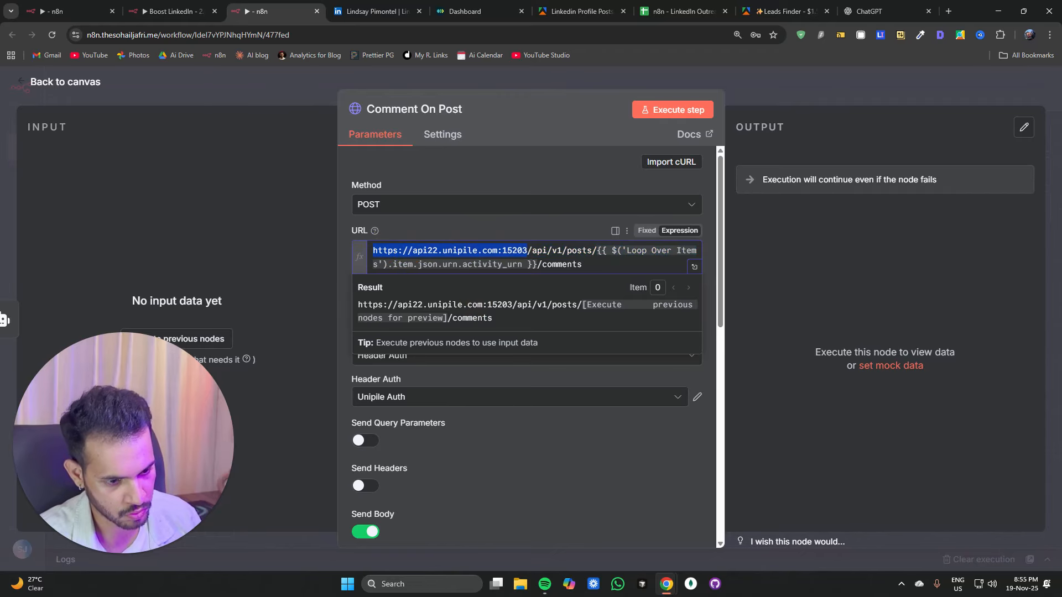
{"action": "key", "text": "BackSpace"}
{"action": "key", "text": "ctrl+v"}
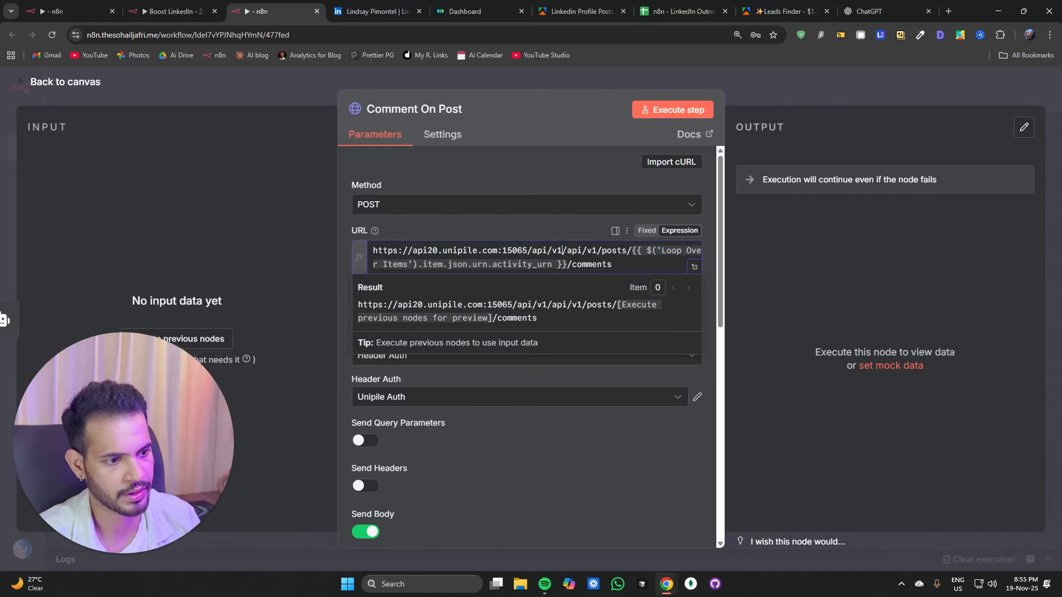
{"action": "key", "text": "BackSpace"}
{"action": "key", "text": "BackSpace"}
{"action": "key", "text": "BackSpace"}
{"action": "key", "text": "BackSpace"}
{"action": "key", "text": "BackSpace"}
{"action": "key", "text": "BackSpace"}
{"action": "key", "text": "BackSpace"}
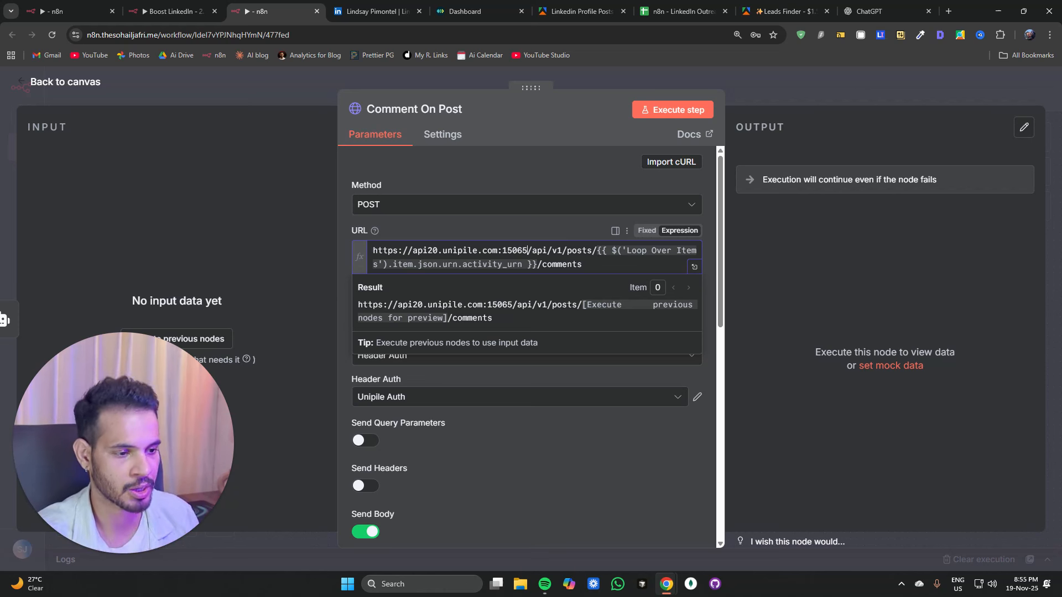
{"action": "left_click", "coordinate": [588, 433]}
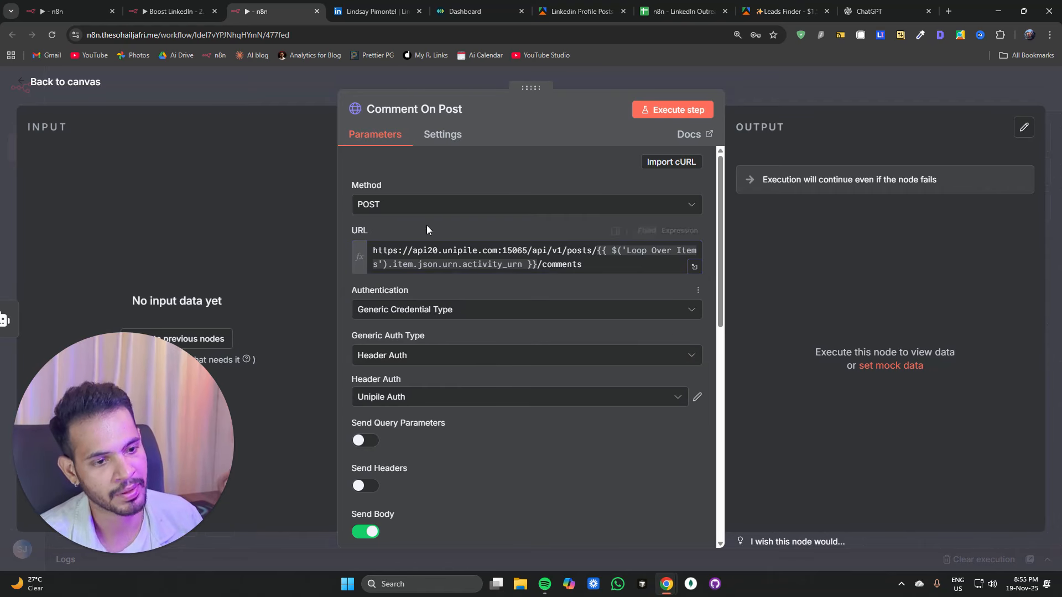
Step: Review the Comment On Post body parameters account_id and text, then execute the step
{"action": "scroll", "coordinate": [450, 314], "scroll_direction": "down", "scroll_amount": 3}
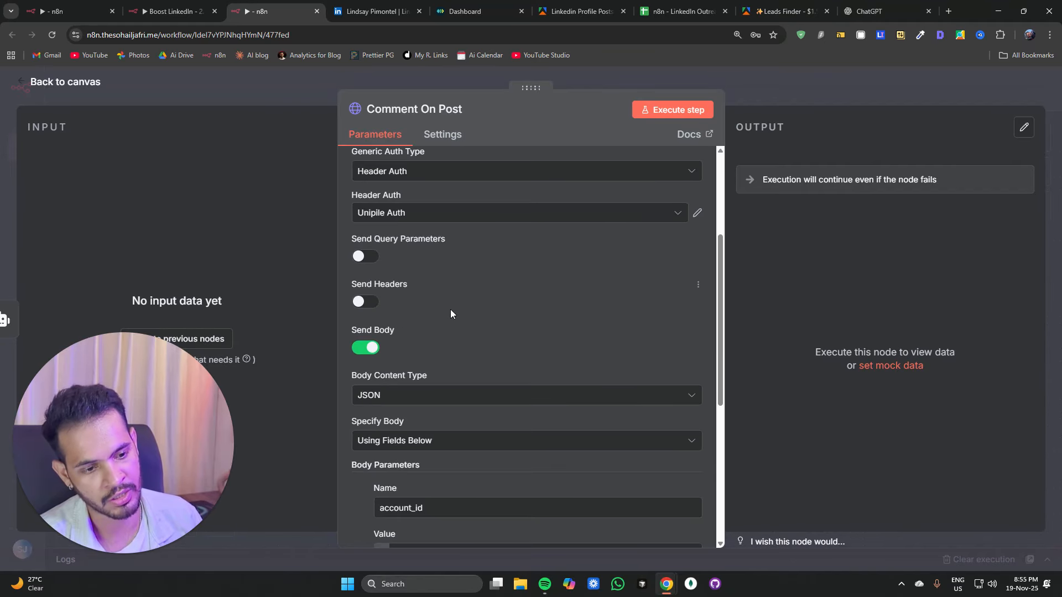
{"action": "scroll", "coordinate": [450, 314], "scroll_direction": "down", "scroll_amount": 3}
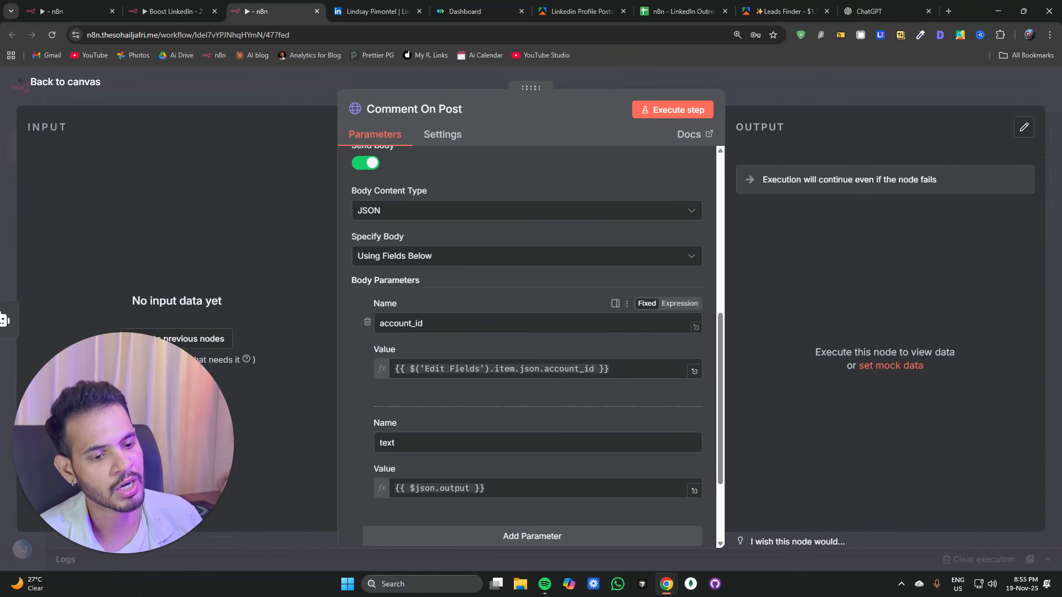
{"action": "scroll", "coordinate": [450, 313], "scroll_direction": "down", "scroll_amount": 2}
{"action": "double_click", "coordinate": [395, 315]}
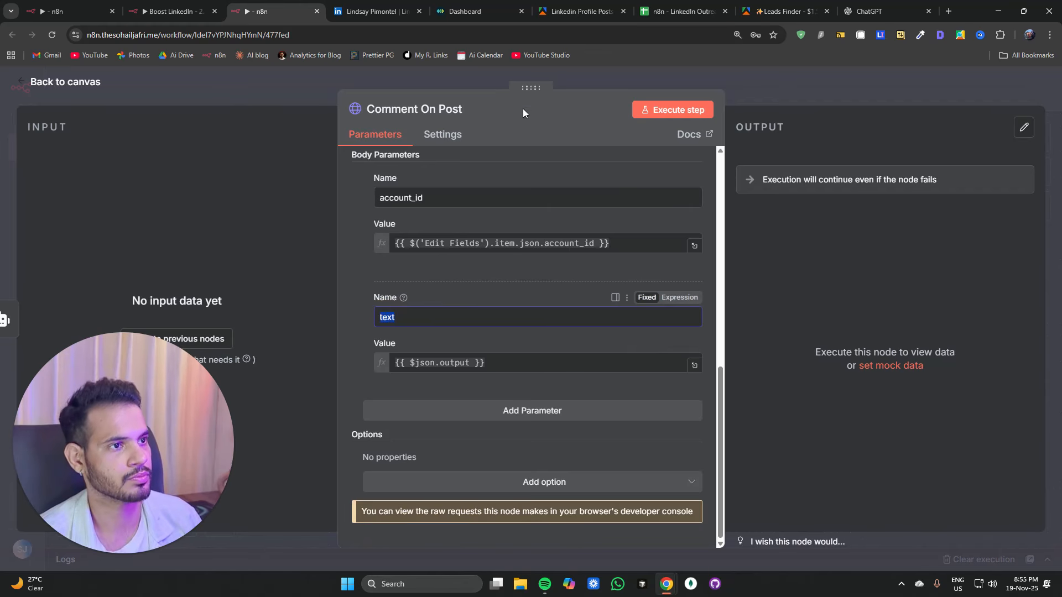
{"action": "left_click", "coordinate": [669, 113]}
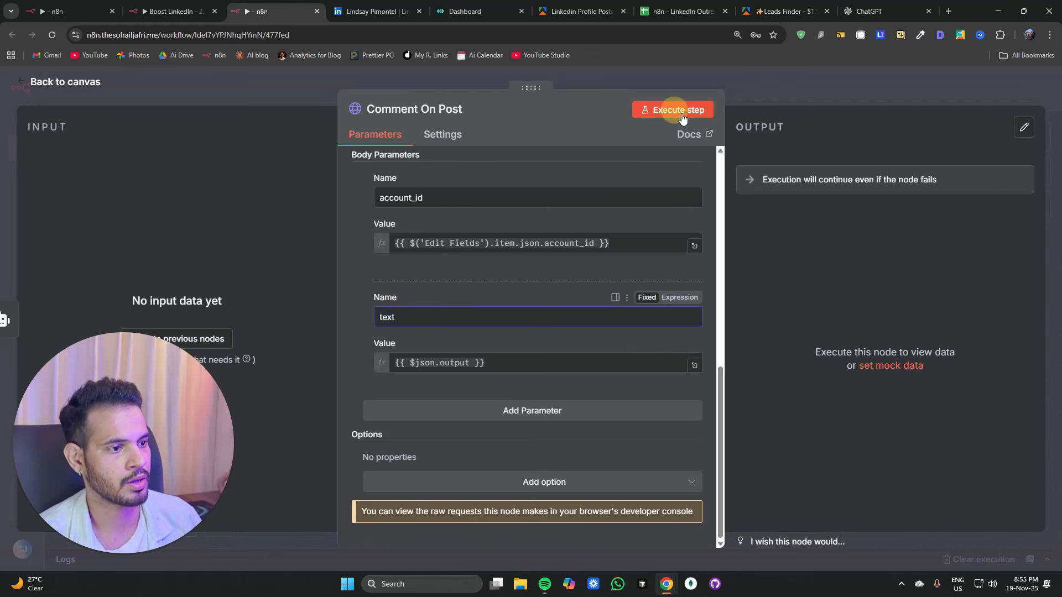
{"action": "left_click", "coordinate": [795, 96]}
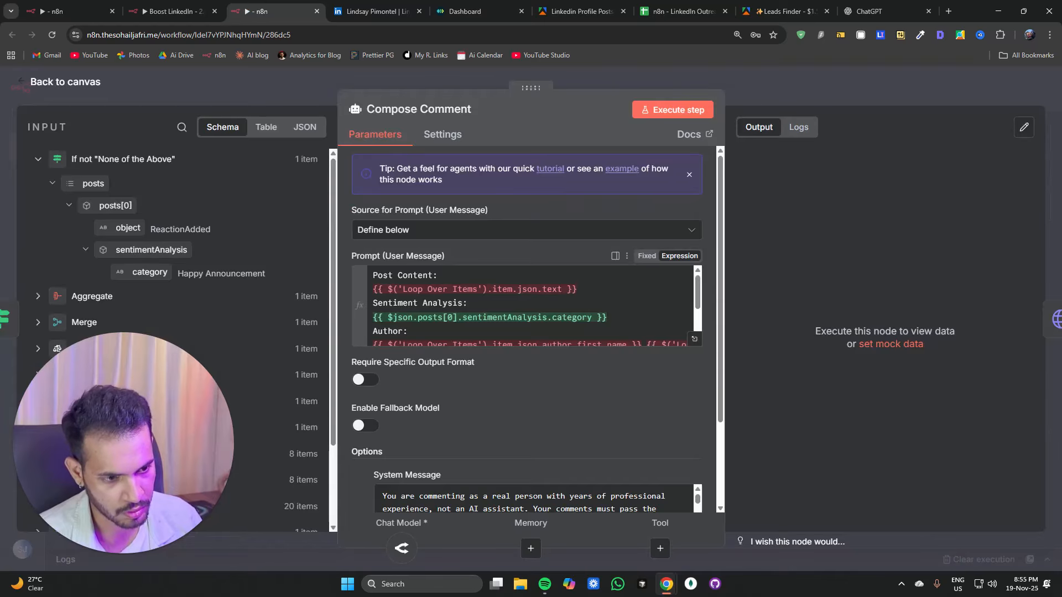
Step: Inspect the Loop Over Items references in the Compose Comment prompt and the If regular post condition
{"action": "scroll", "coordinate": [529, 305], "scroll_direction": "down", "scroll_amount": 2}
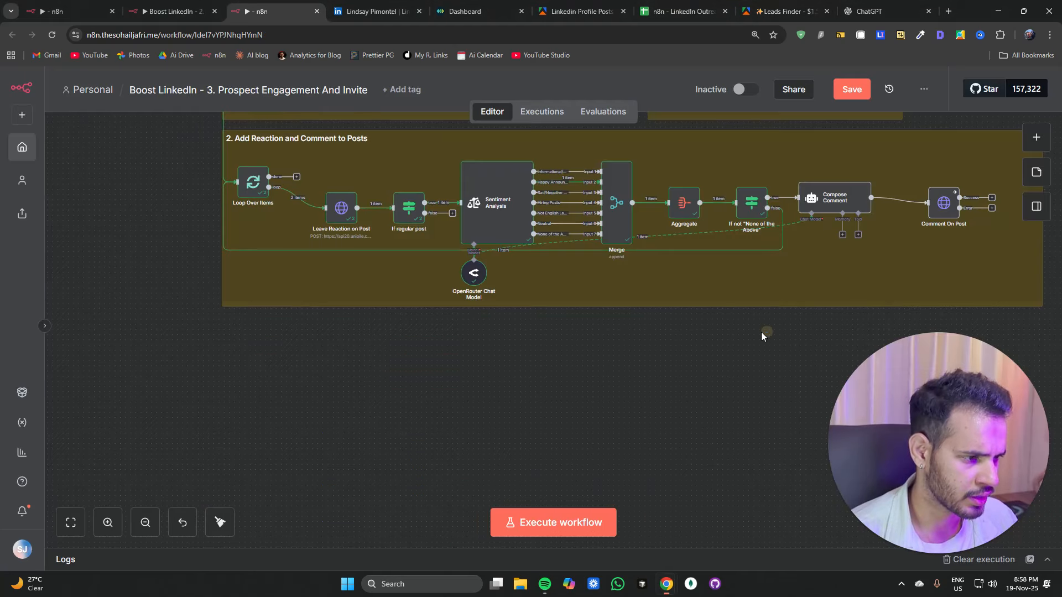
{"action": "left_click_drag", "start_coordinate": [691, 354], "coordinate": [374, 364]}
{"action": "double_click", "coordinate": [482, 209]}
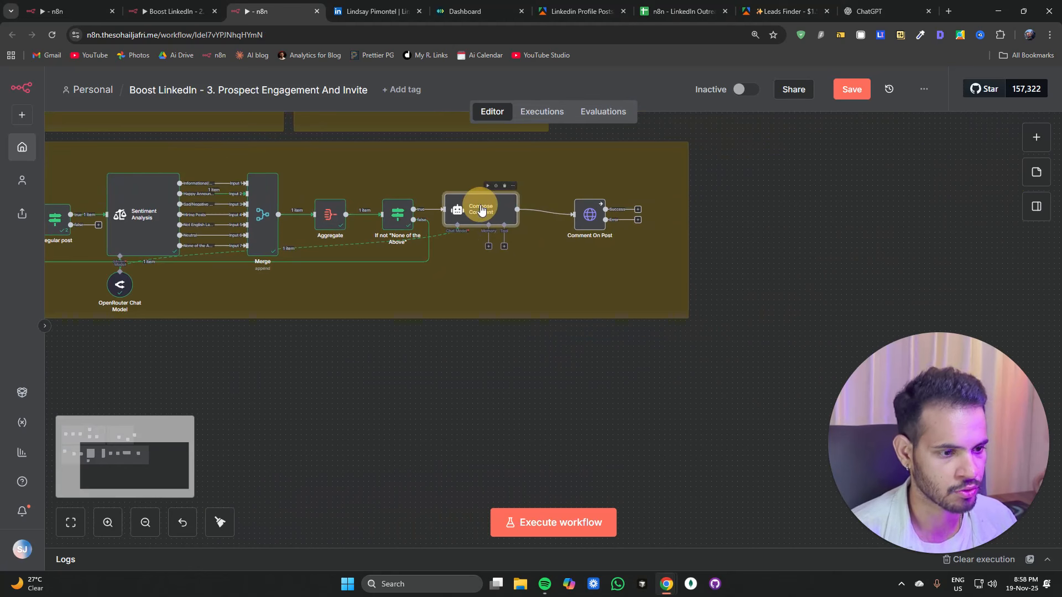
{"action": "left_click_drag", "start_coordinate": [387, 289], "coordinate": [482, 289]}
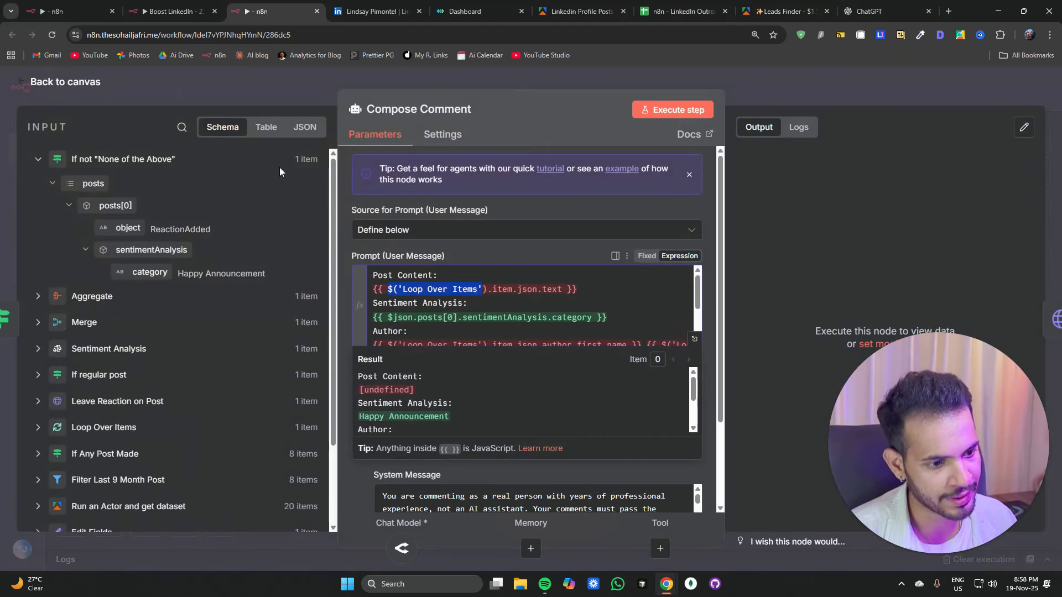
{"action": "left_click", "coordinate": [284, 98]}
{"action": "scroll", "coordinate": [540, 400], "scroll_direction": "up", "scroll_amount": 3}
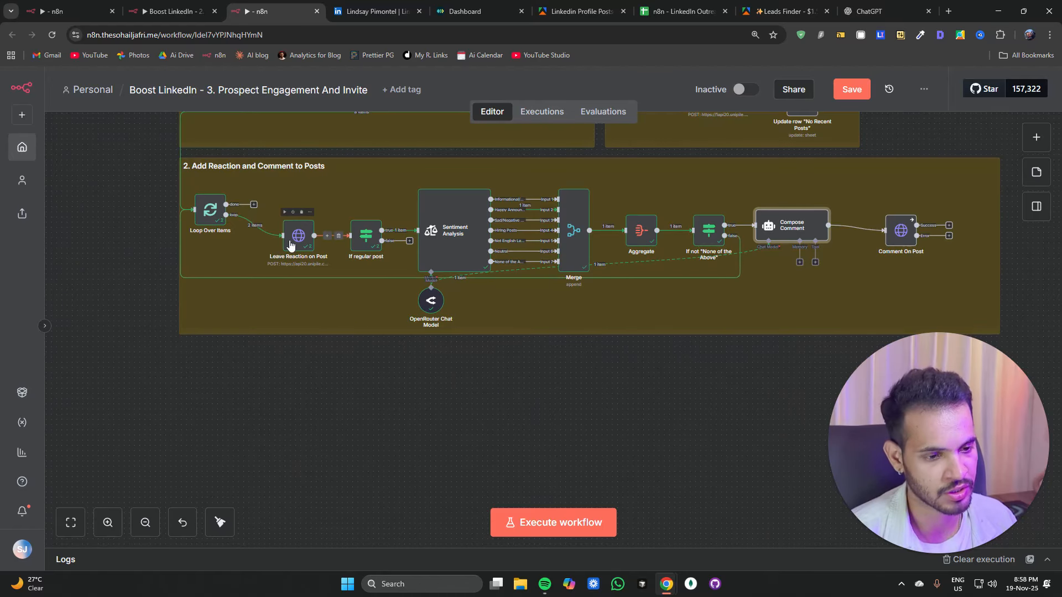
{"action": "double_click", "coordinate": [364, 234]}
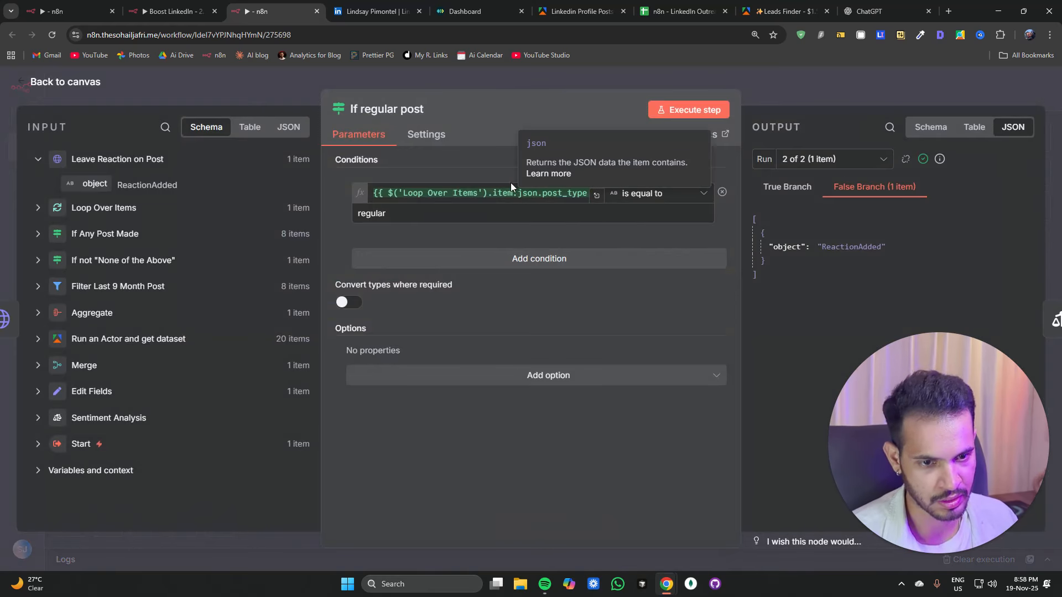
{"action": "left_click", "coordinate": [276, 94]}
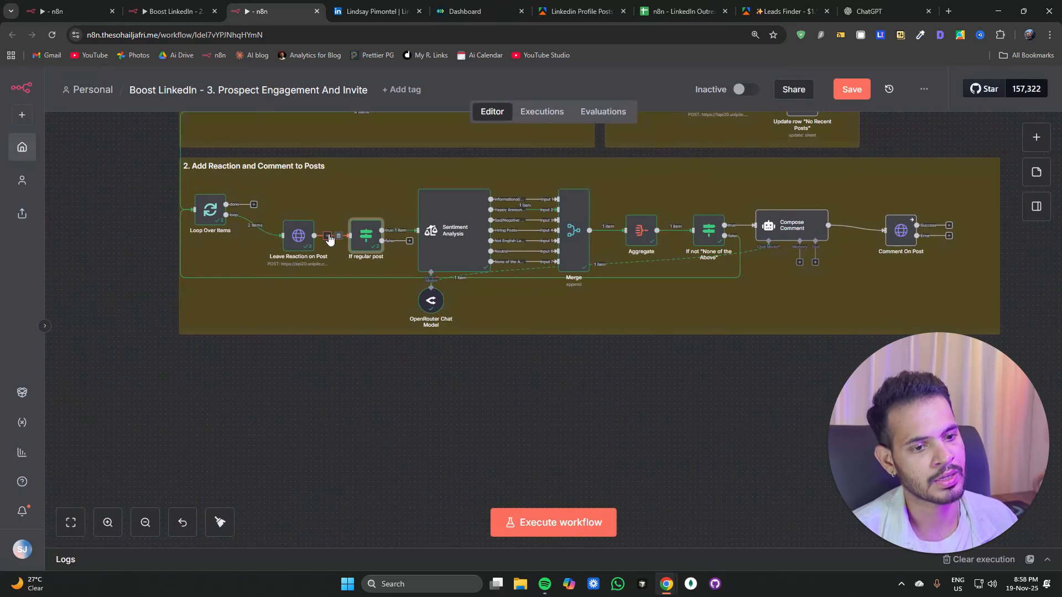
Step: Insert an Edit Fields (Set) node between Loop Over Items and Leave Reaction on Post
{"action": "left_click", "coordinate": [250, 227]}
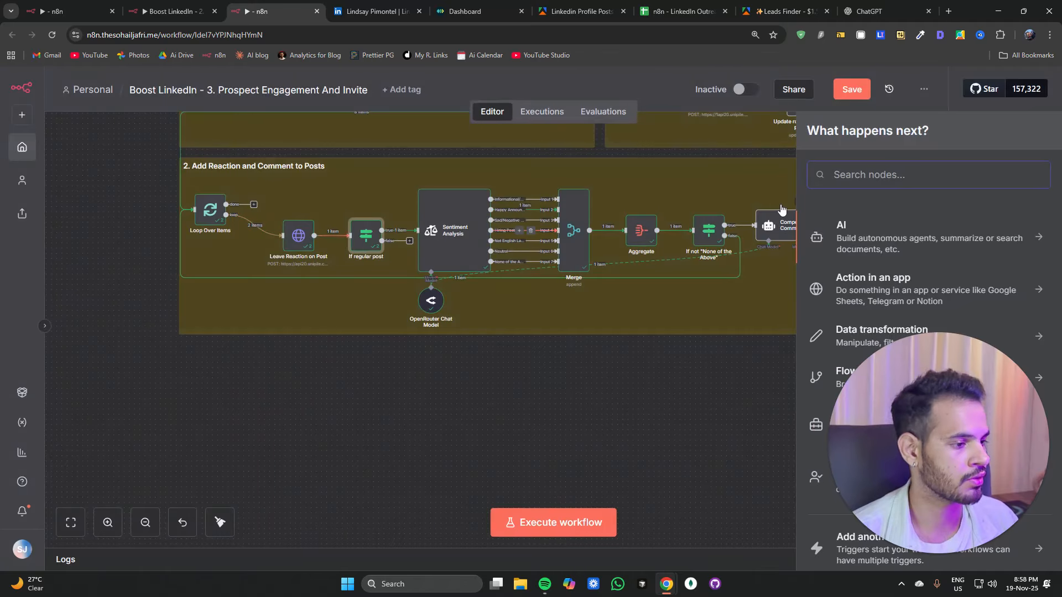
{"action": "type", "text": "set"}
{"action": "left_click", "coordinate": [849, 233]}
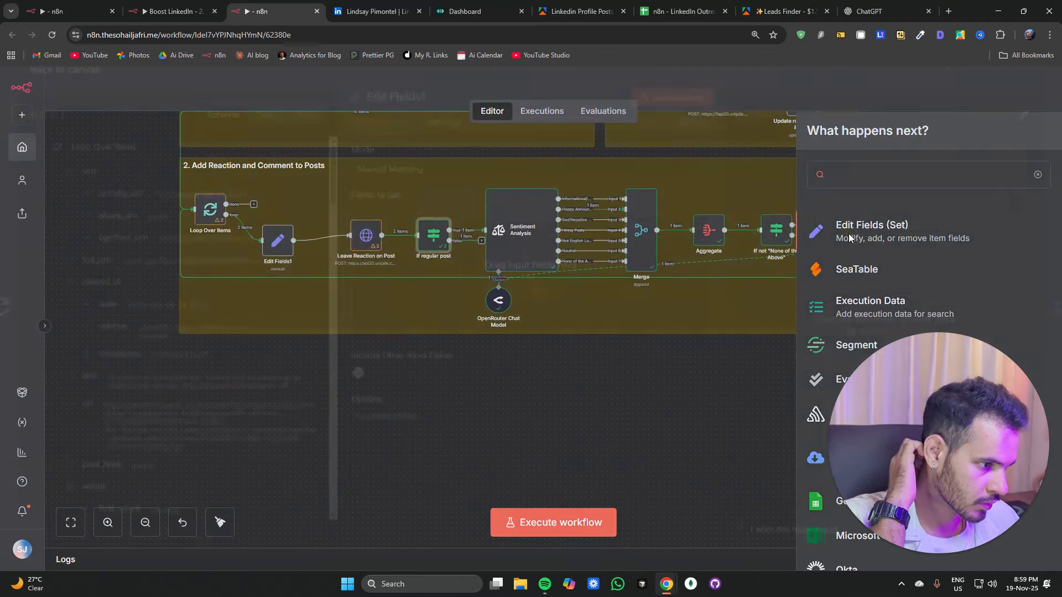
Step: Rename the new Edit Fields node to Post Data
{"action": "left_click", "coordinate": [383, 121]}
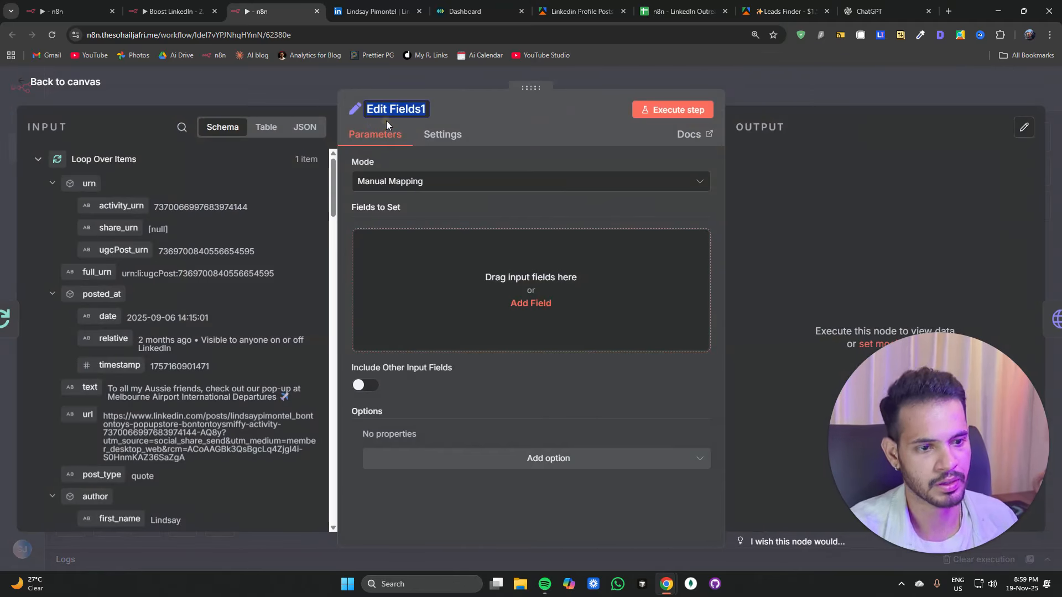
{"action": "type", "text": "S"}
{"action": "right_click", "coordinate": [386, 121]}
{"action": "key", "text": "Escape"}
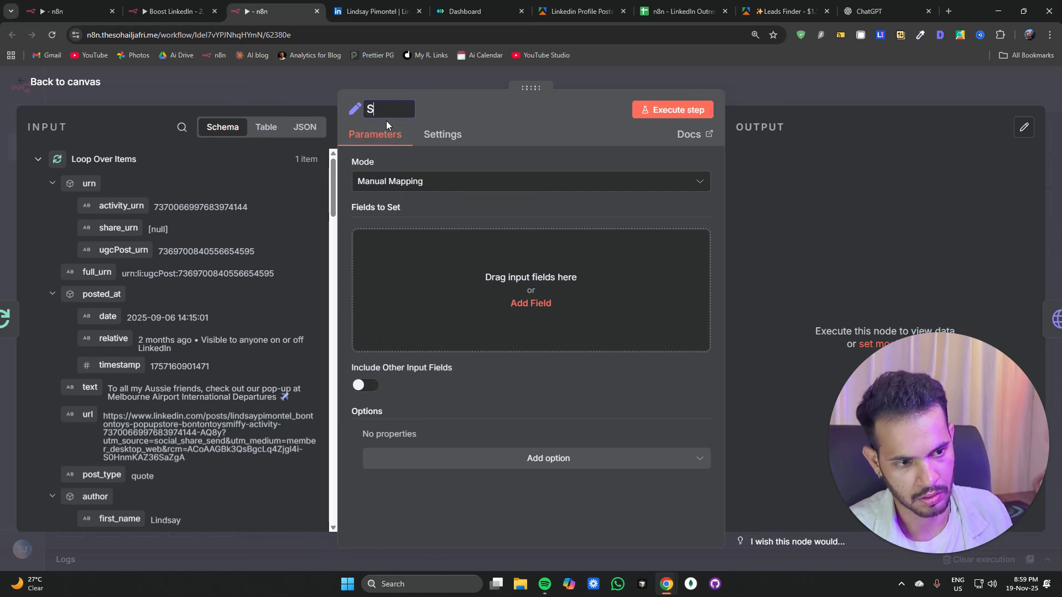
{"action": "key", "text": "BackSpace"}
{"action": "key", "text": "alt+shift"}
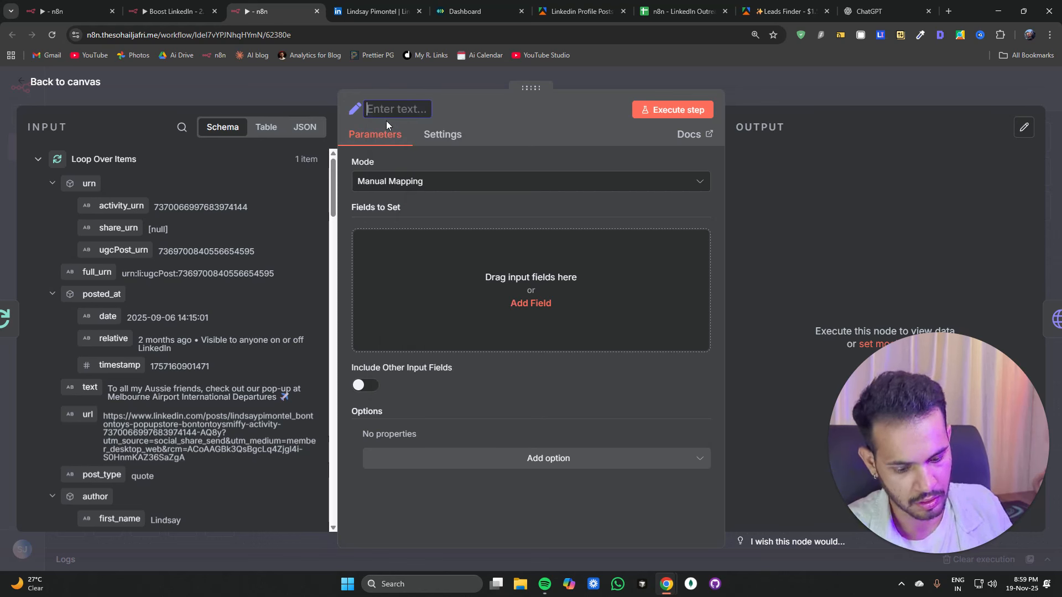
{"action": "type", "text": "Post Data"}
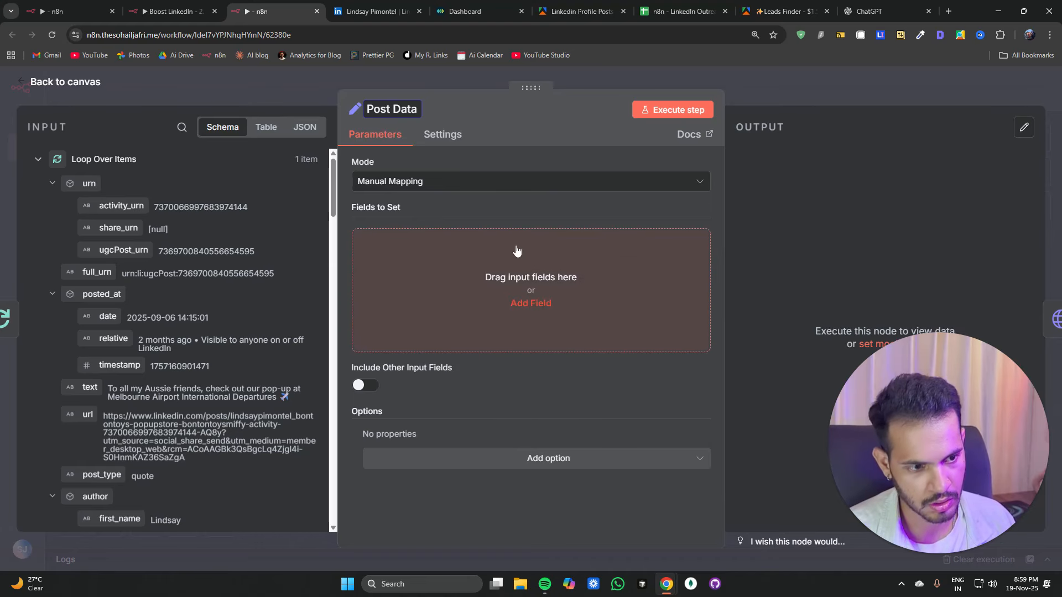
Step: Add Post Data fields id, text, author_first_name, author_headline and reshared_post mapped from the current item's JSON
{"action": "left_click", "coordinate": [542, 303]}
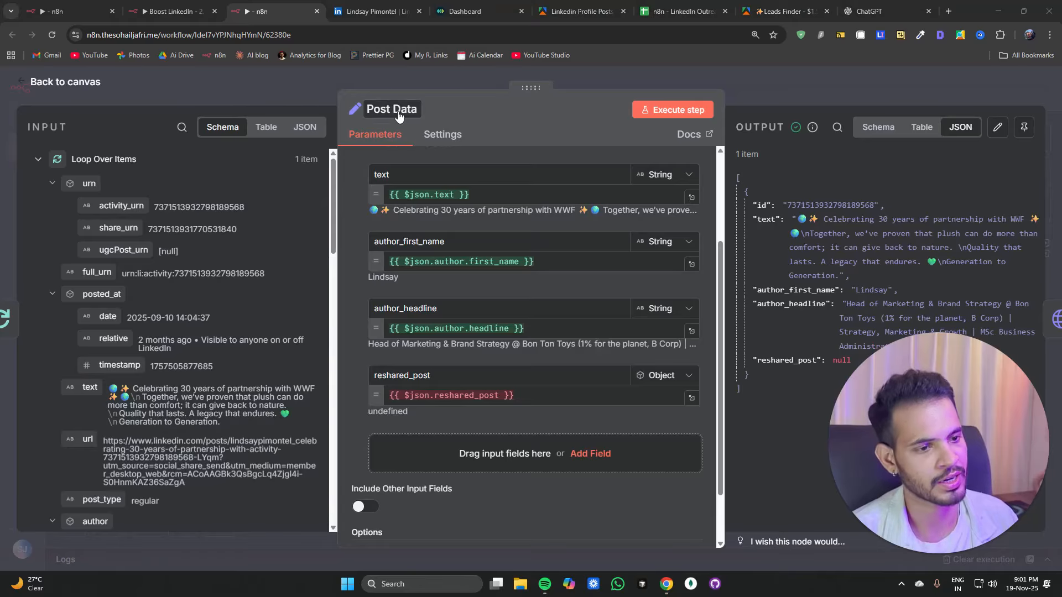
{"action": "left_click", "coordinate": [271, 96]}
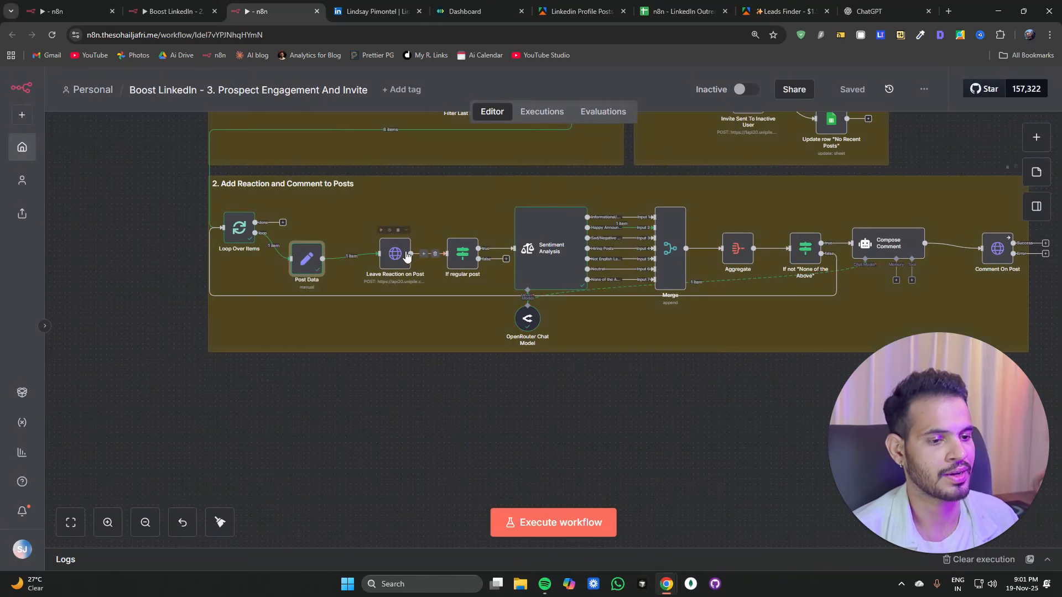
Step: Move Leave Reaction on Post into line after Post Data and open it to check its input
{"action": "left_click_drag", "start_coordinate": [406, 256], "coordinate": [372, 268]}
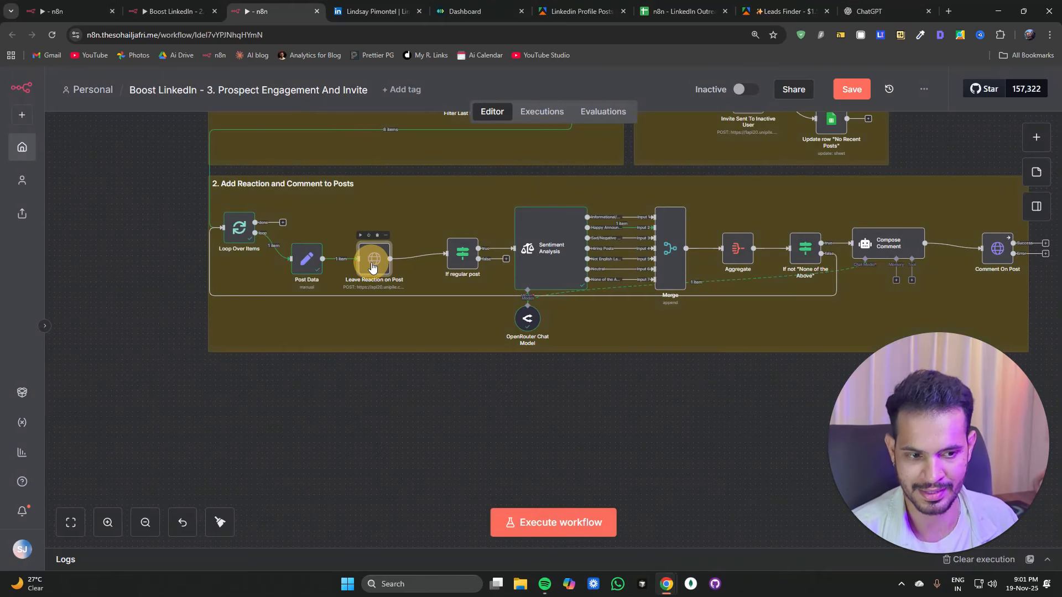
{"action": "double_click", "coordinate": [372, 268]}
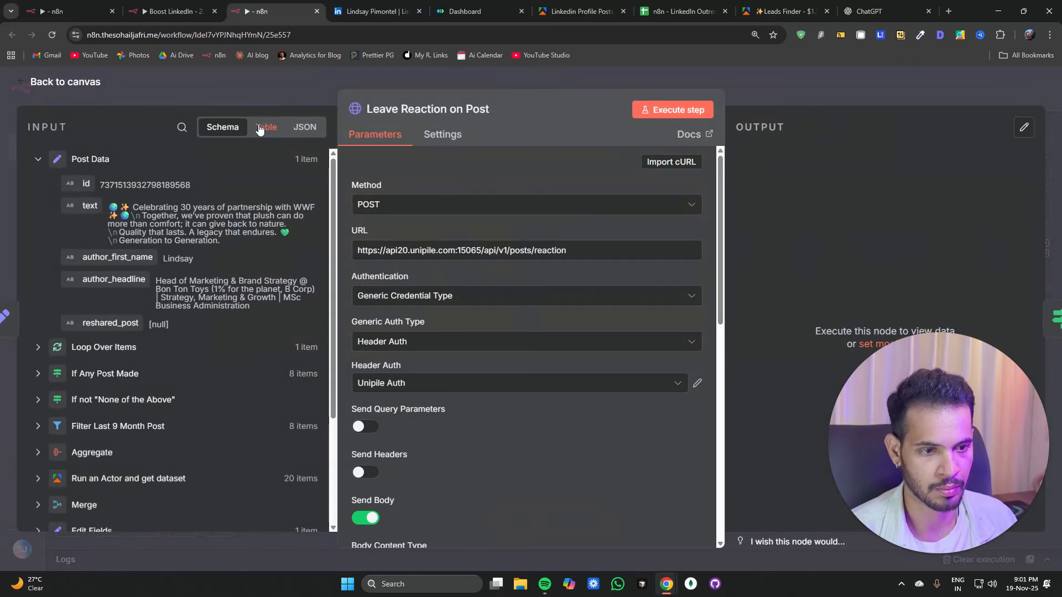
{"action": "left_click", "coordinate": [266, 101]}
{"action": "left_click", "coordinate": [449, 266]}
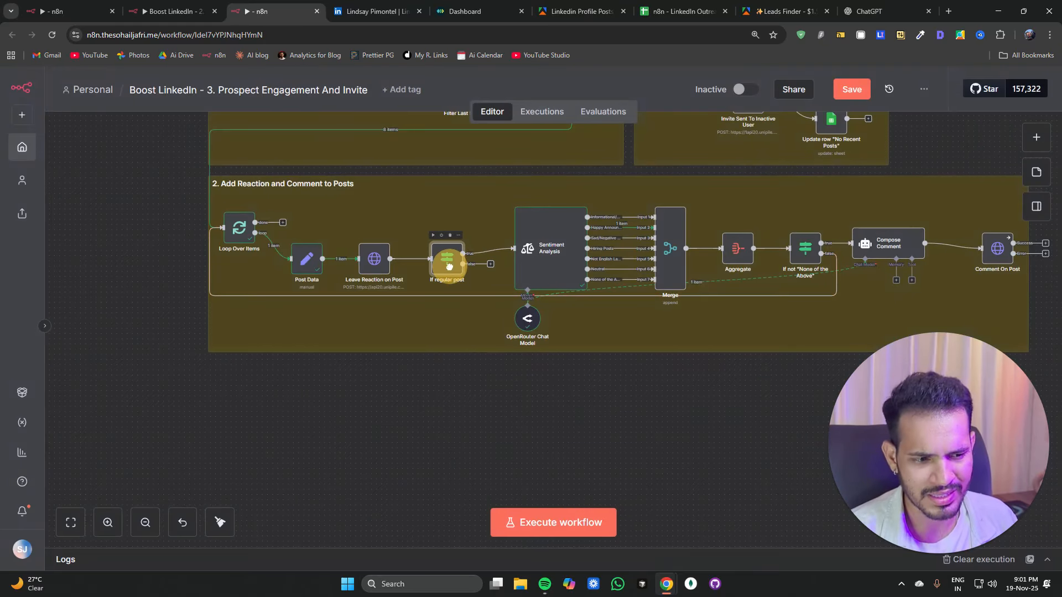
Step: Change the If regular post condition to read post_type from the Post Data node instead of Loop Over Items, and test the step
{"action": "double_click", "coordinate": [446, 265]}
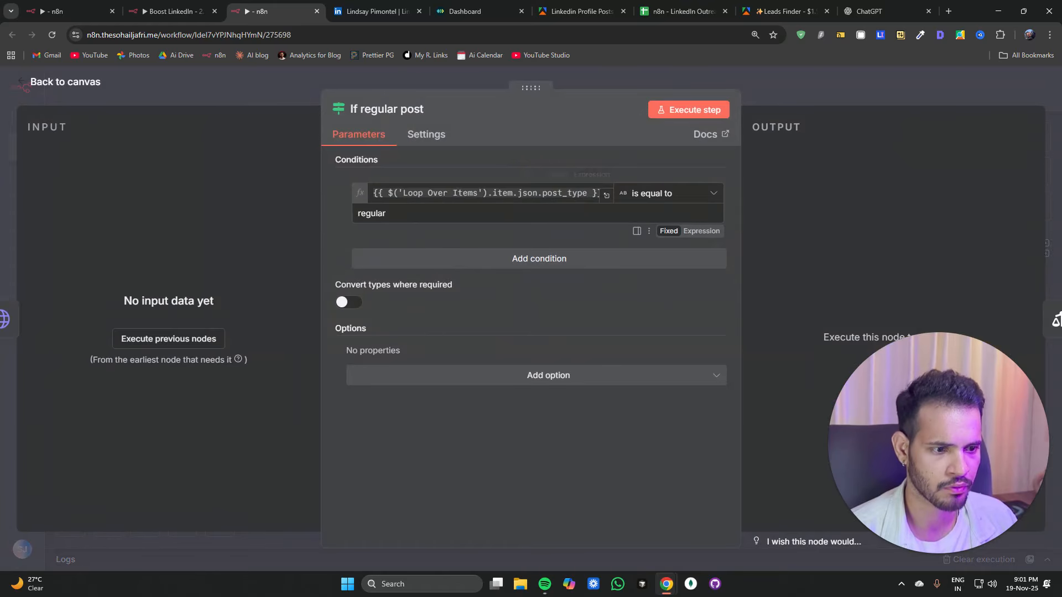
{"action": "left_click", "coordinate": [403, 193]}
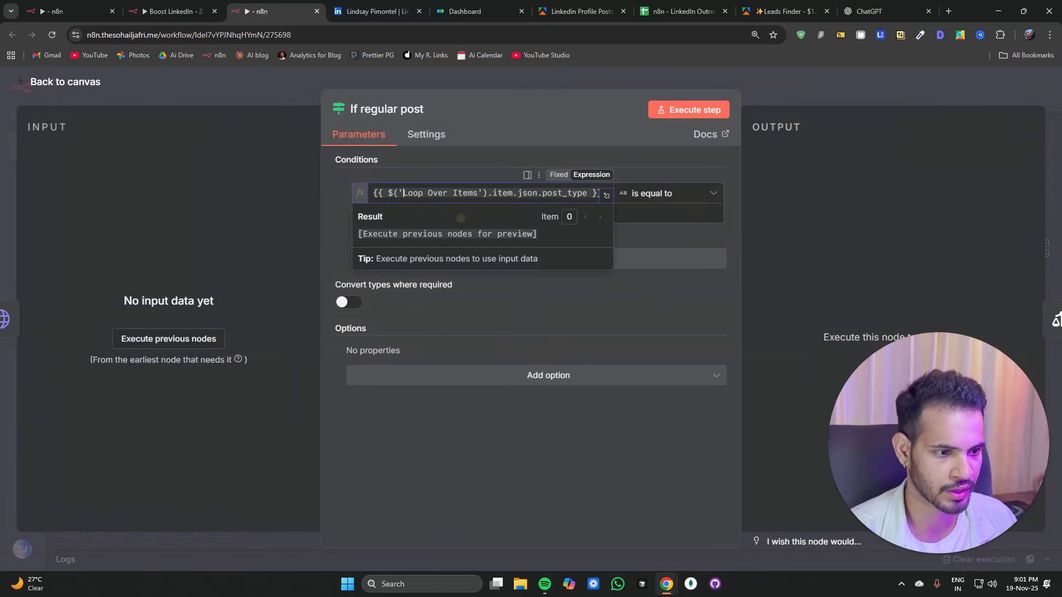
{"action": "type", "text": "Post Data"}
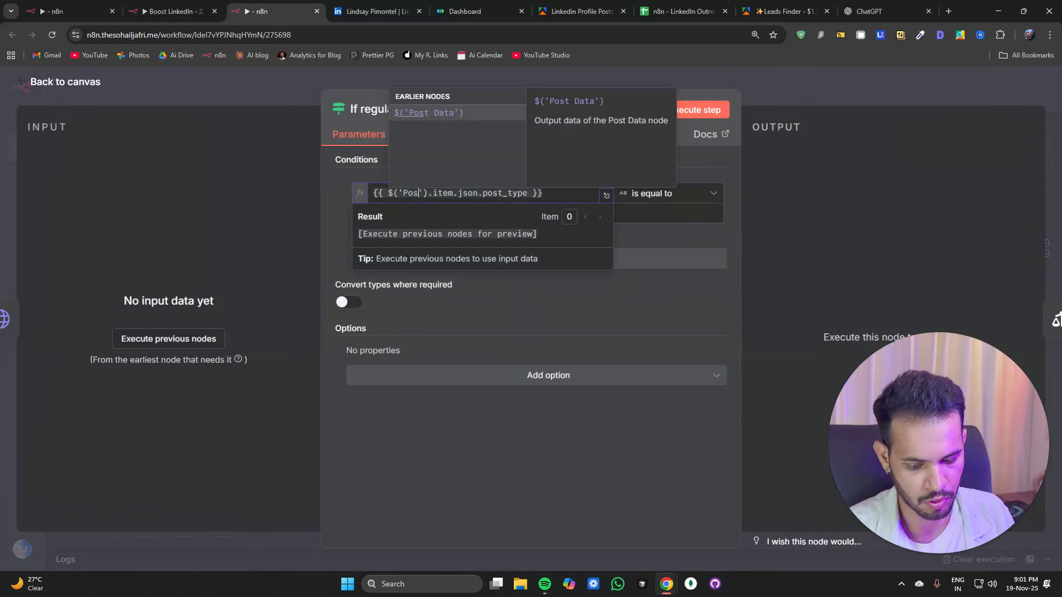
{"action": "left_click", "coordinate": [621, 201]}
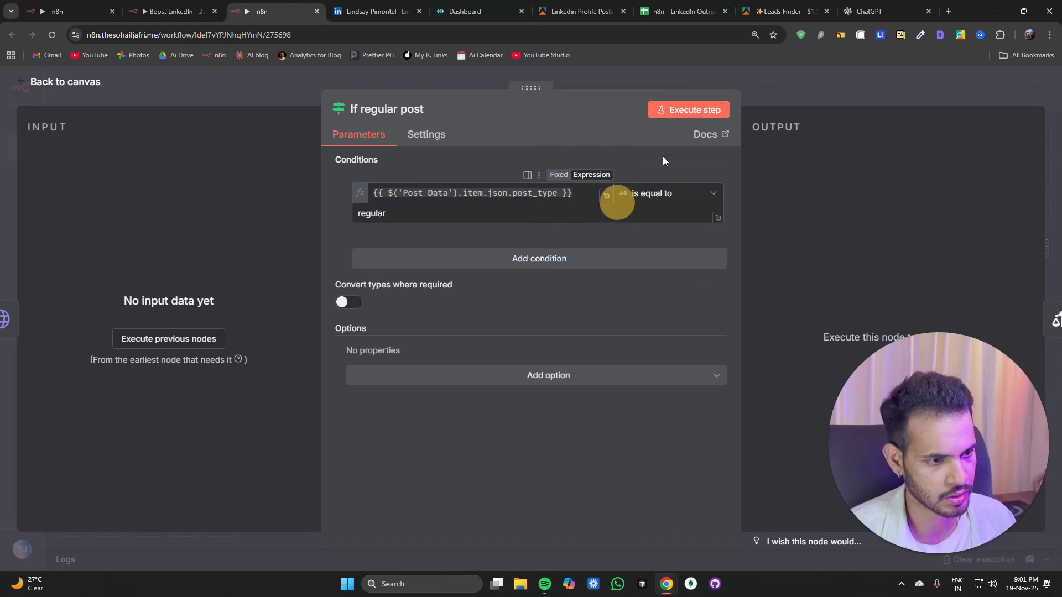
{"action": "left_click", "coordinate": [692, 110]}
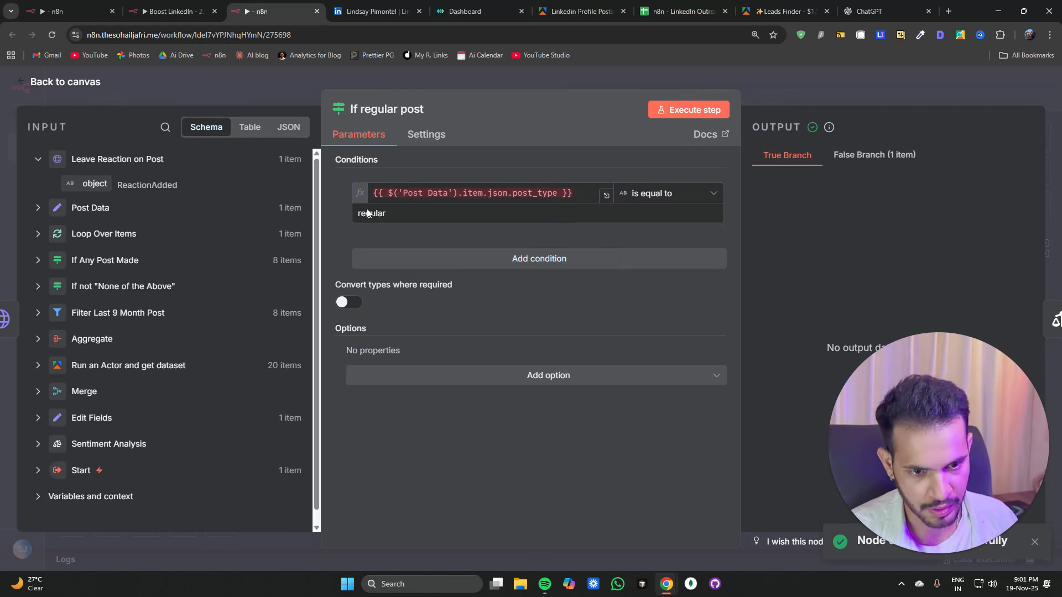
{"action": "left_click", "coordinate": [578, 195]}
{"action": "double_click", "coordinate": [540, 193]}
{"action": "key", "text": "ctrl+c"}
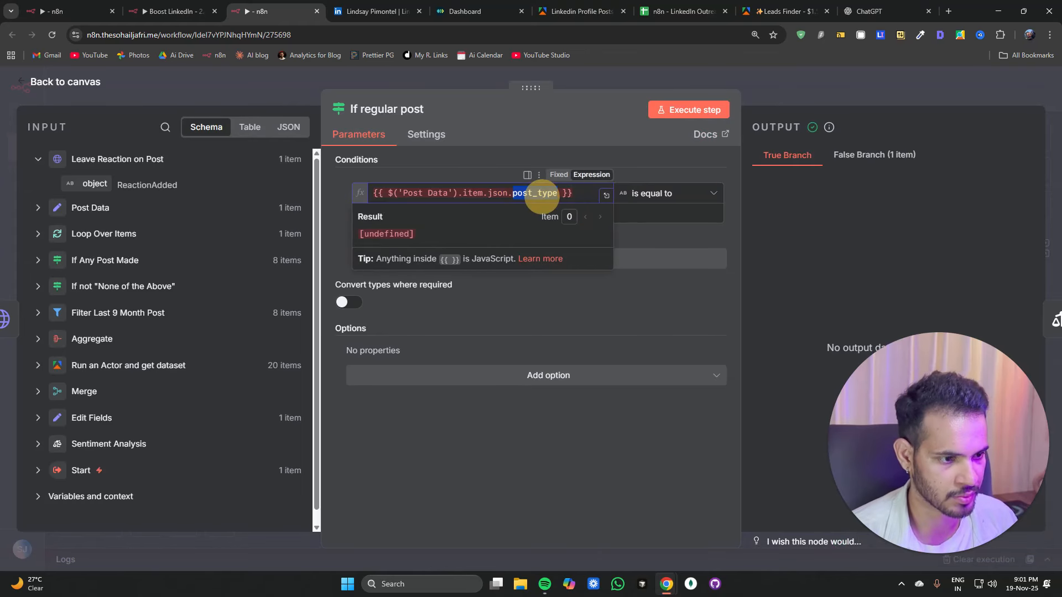
{"action": "left_click", "coordinate": [236, 99]}
Step: Add a post_type string field to Post Data mapped from the input's post_type, then execute the node
{"action": "left_click", "coordinate": [298, 266]}
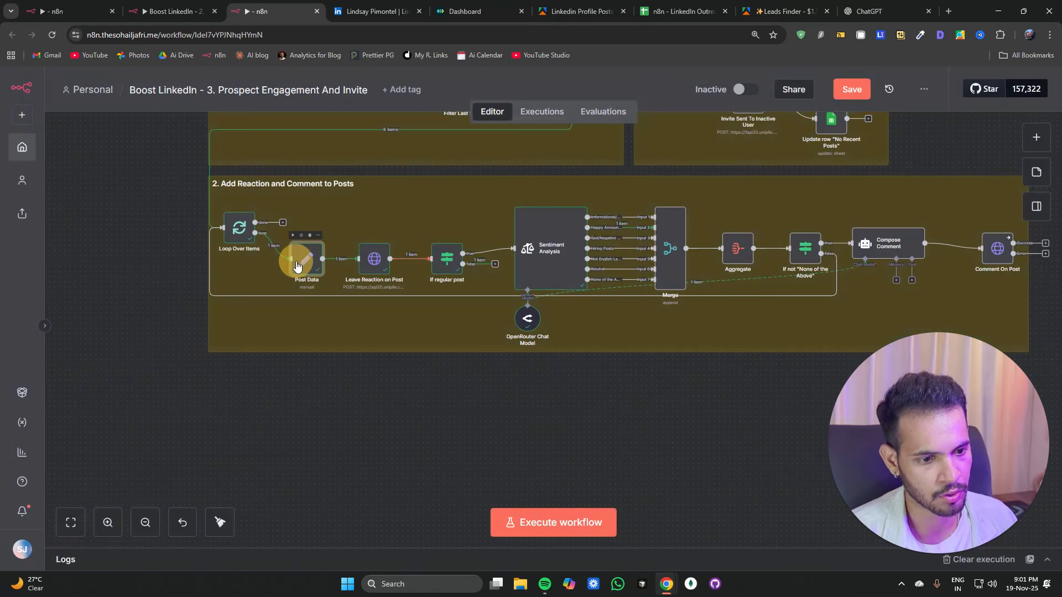
{"action": "double_click", "coordinate": [297, 266]}
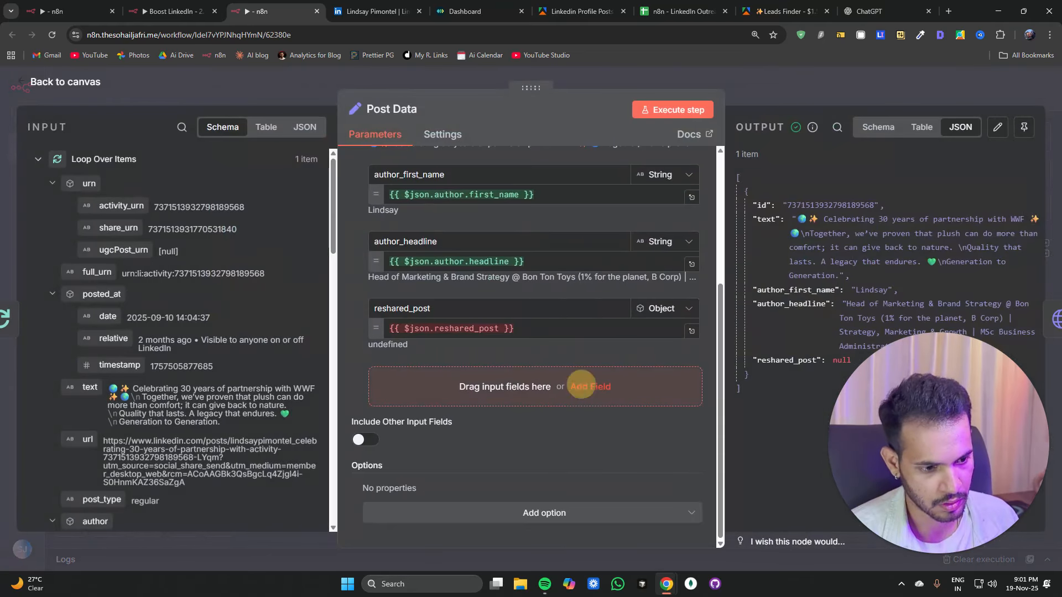
{"action": "left_click", "coordinate": [590, 386]}
{"action": "left_click", "coordinate": [412, 374]}
{"action": "key", "text": "ctrl+v"}
{"action": "left_click", "coordinate": [387, 395]}
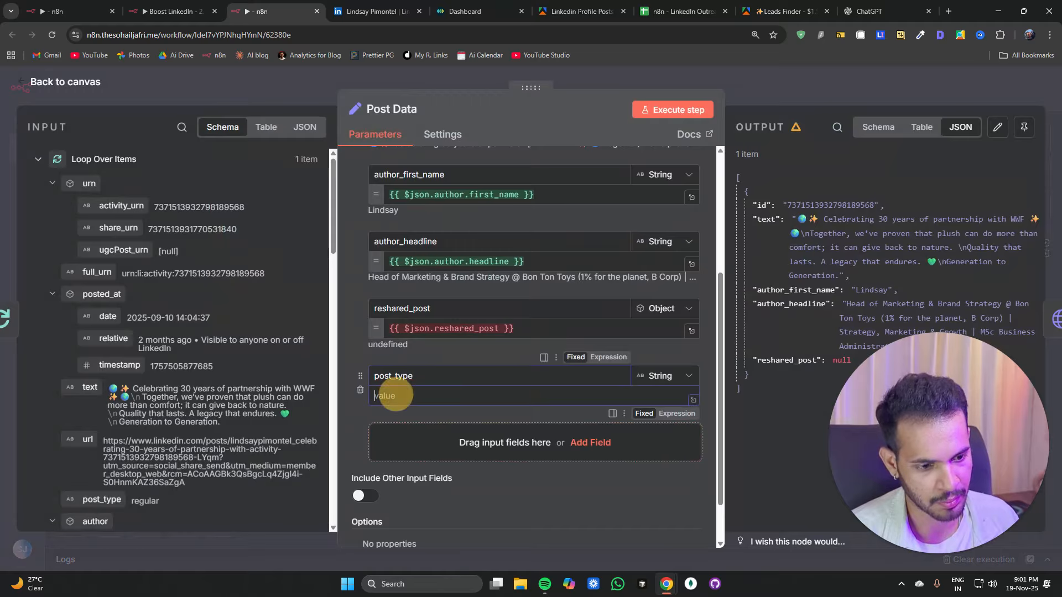
{"action": "left_click", "coordinate": [523, 261]}
{"action": "scroll", "coordinate": [152, 229], "scroll_direction": "down", "scroll_amount": 2}
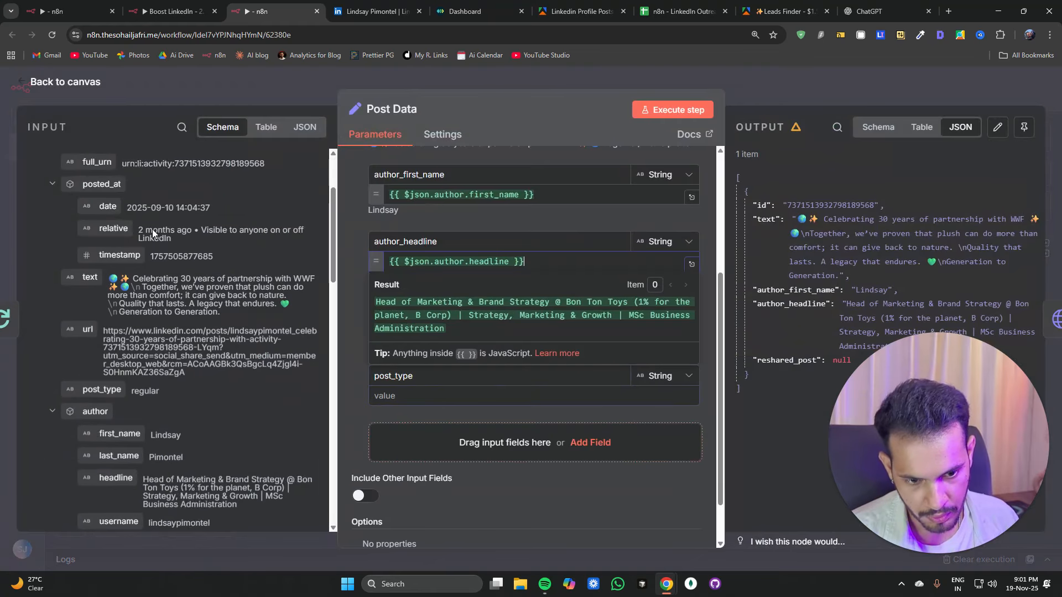
{"action": "scroll", "coordinate": [151, 229], "scroll_direction": "down", "scroll_amount": 2}
{"action": "left_click_drag", "start_coordinate": [102, 316], "coordinate": [367, 307]}
{"action": "left_click", "coordinate": [672, 110]}
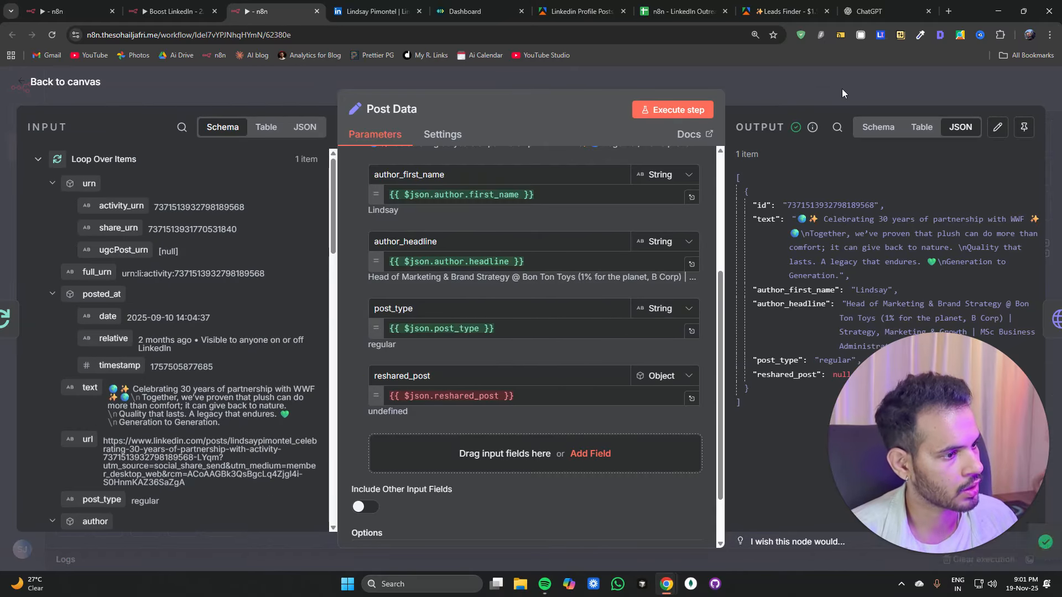
{"action": "left_click", "coordinate": [841, 88]}
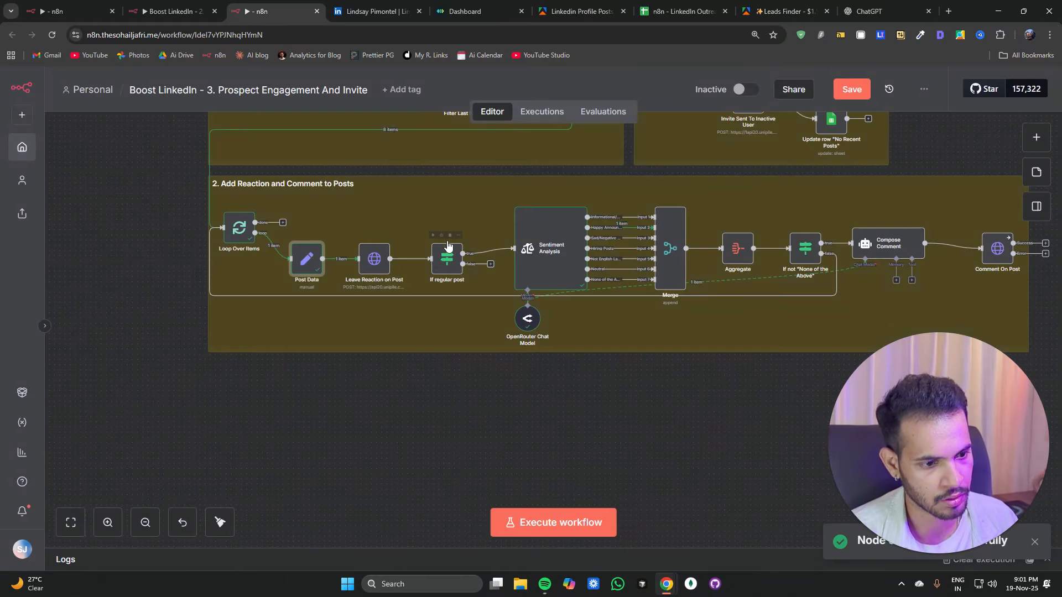
Step: Run the workflow up to If regular post and check its true branch output
{"action": "left_click", "coordinate": [360, 235]}
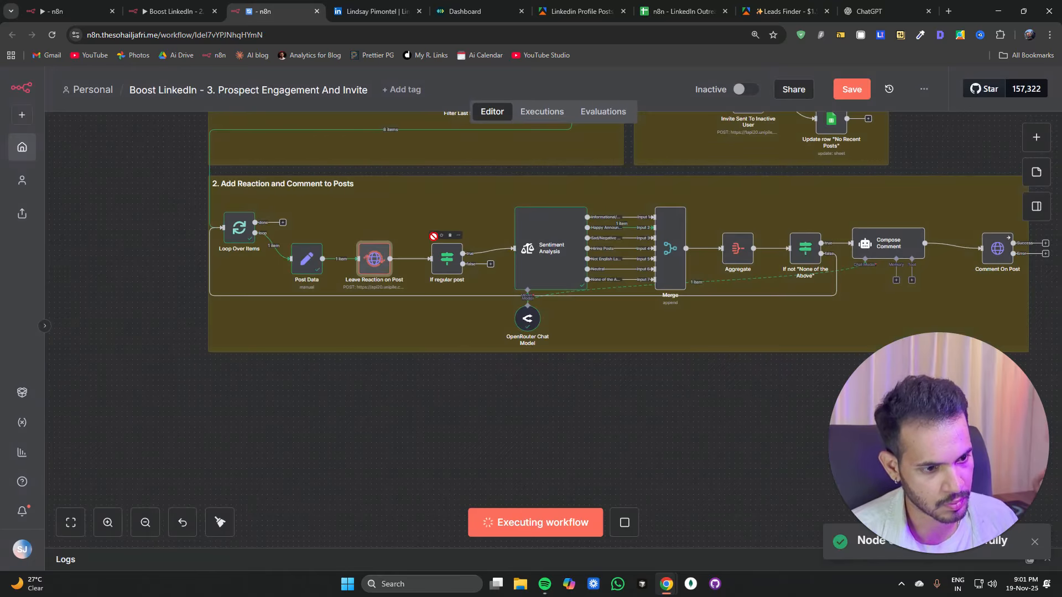
{"action": "left_click", "coordinate": [434, 237]}
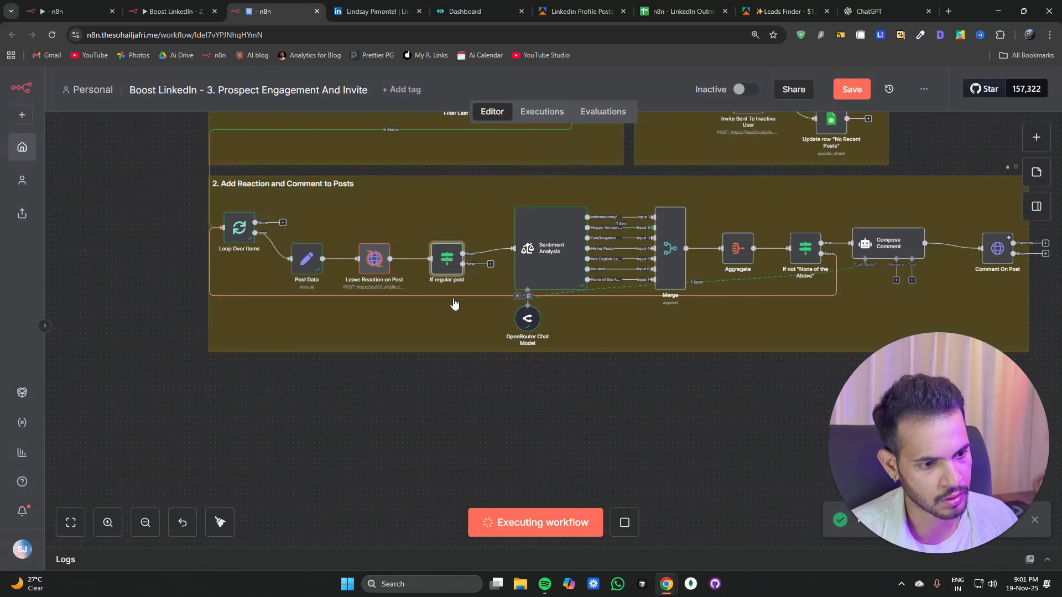
{"action": "double_click", "coordinate": [444, 267]}
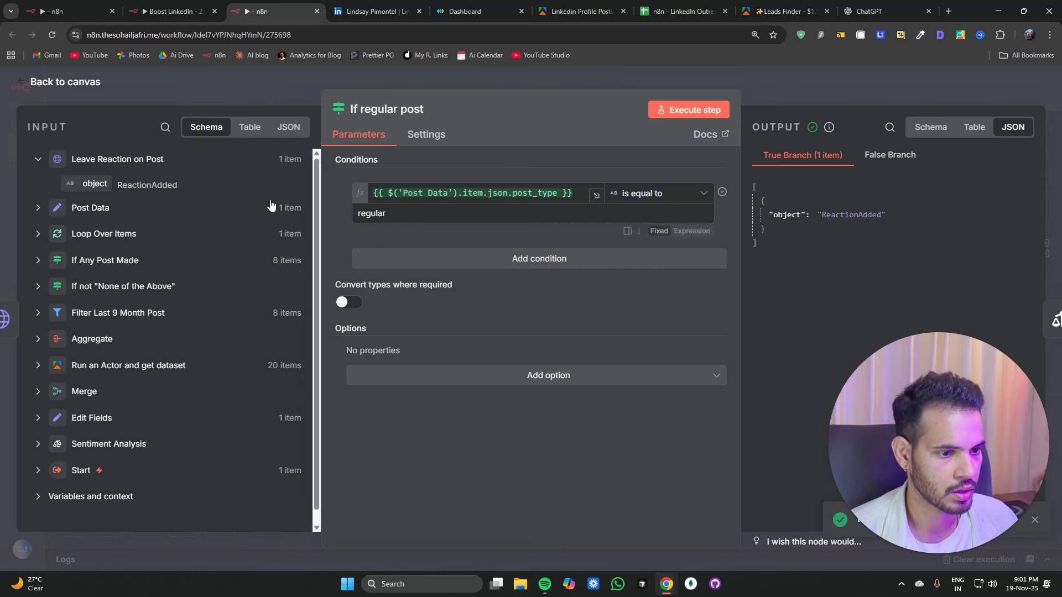
{"action": "left_click", "coordinate": [257, 99]}
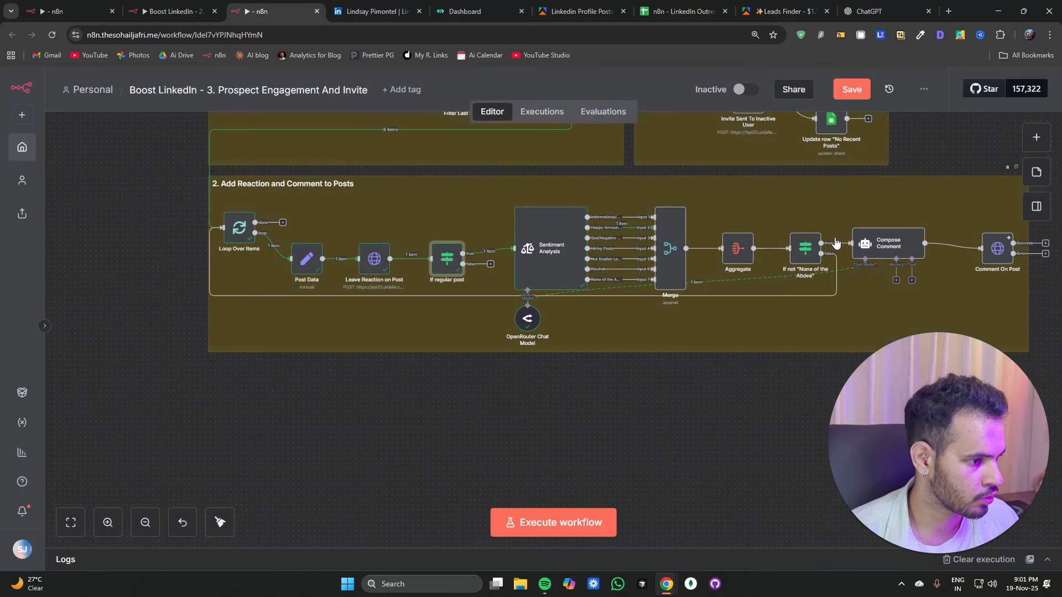
Step: Reopen If regular post to check the result of its post_type condition expression
{"action": "double_click", "coordinate": [890, 247]}
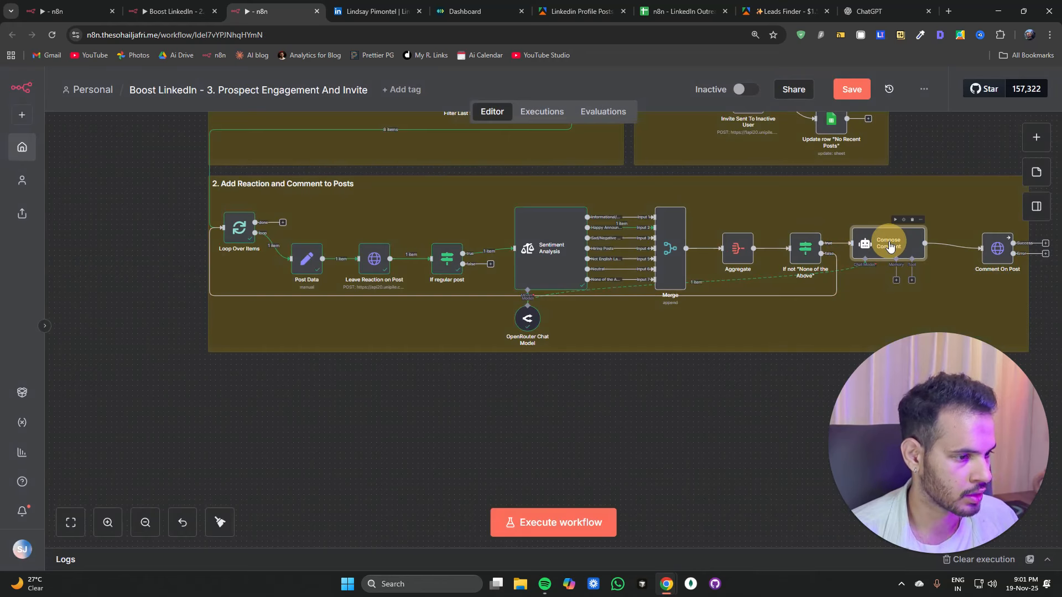
{"action": "left_click", "coordinate": [260, 82]}
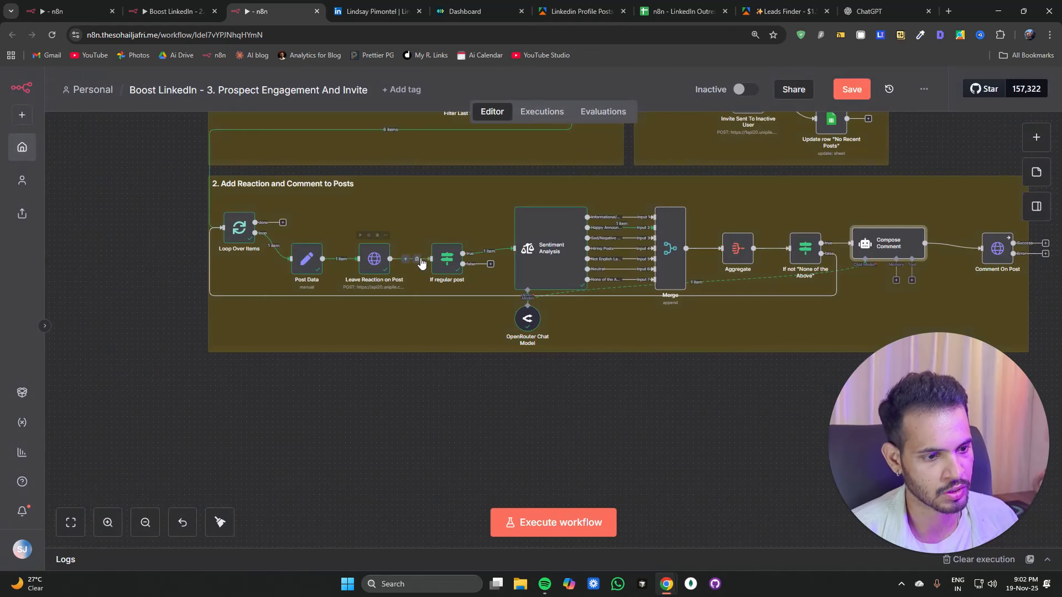
{"action": "double_click", "coordinate": [447, 258]}
{"action": "left_click", "coordinate": [416, 193]}
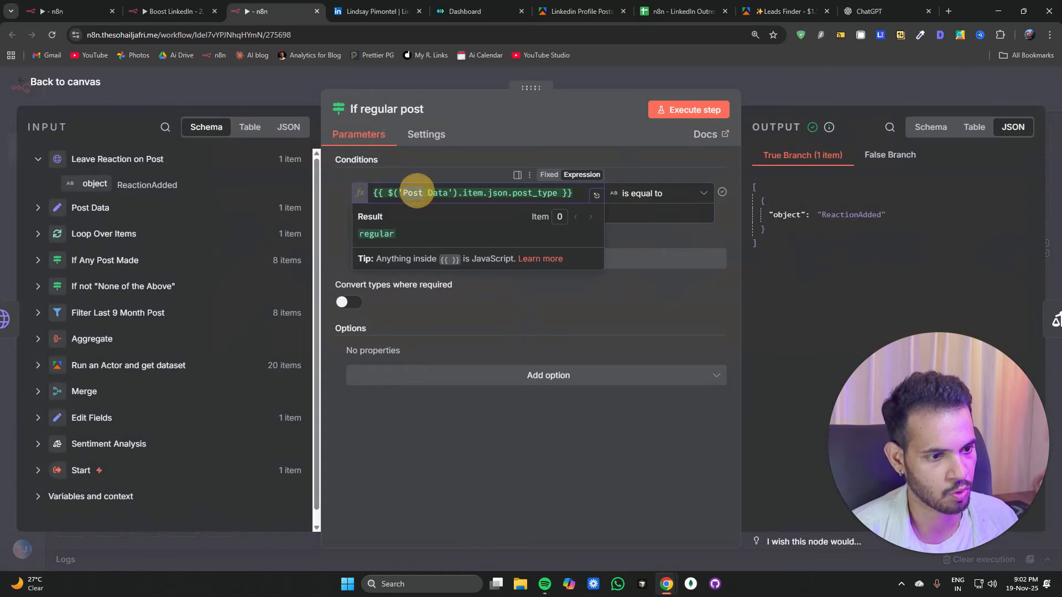
{"action": "left_click", "coordinate": [897, 118]}
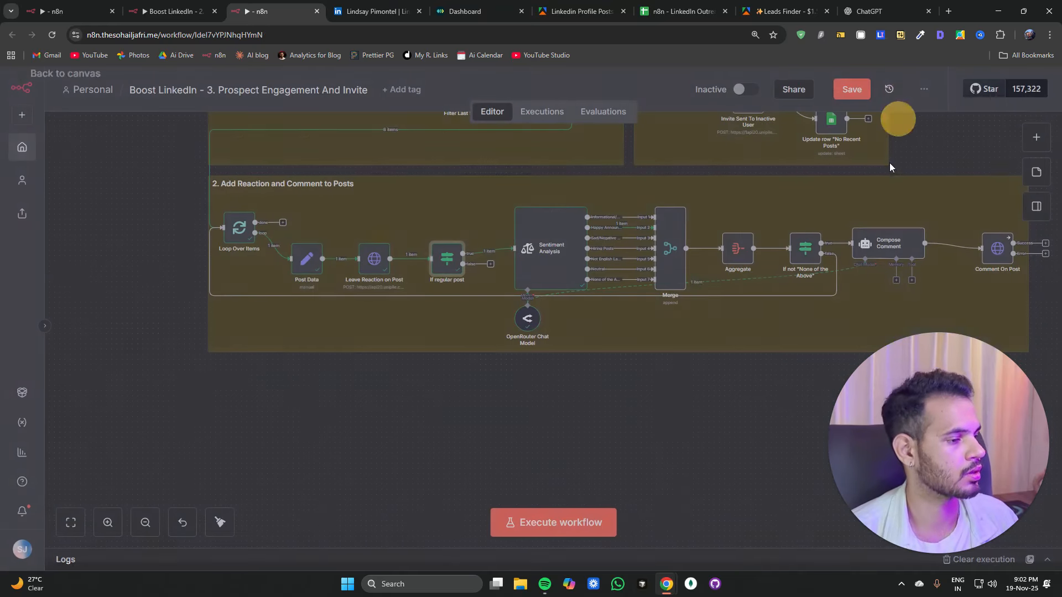
Step: In Compose Comment's prompt, replace the Loop Over Items references in the author name and author headline lines with Post Data
{"action": "double_click", "coordinate": [877, 246]}
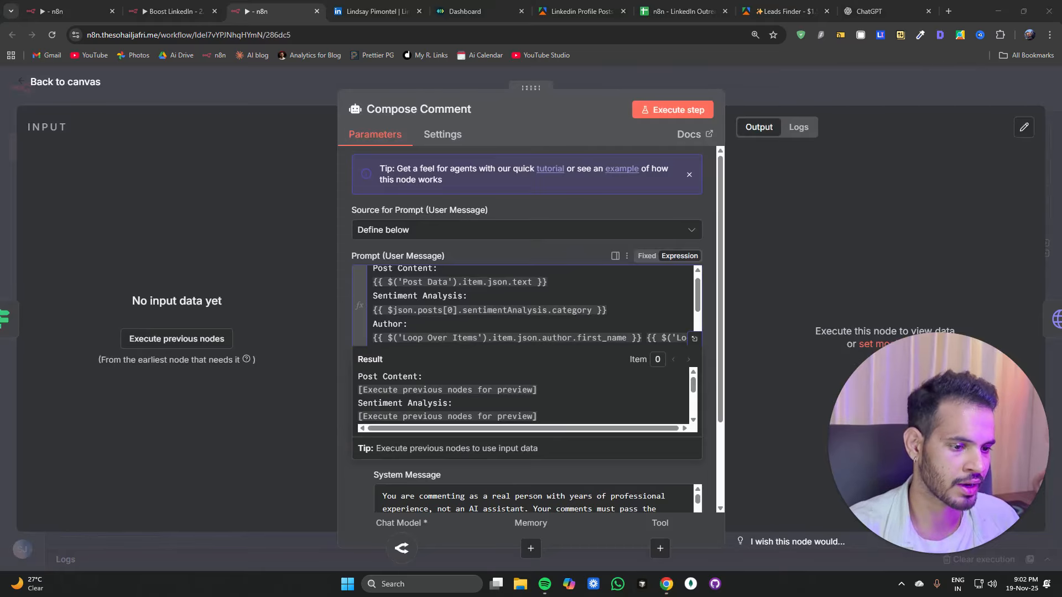
{"action": "double_click", "coordinate": [412, 337]}
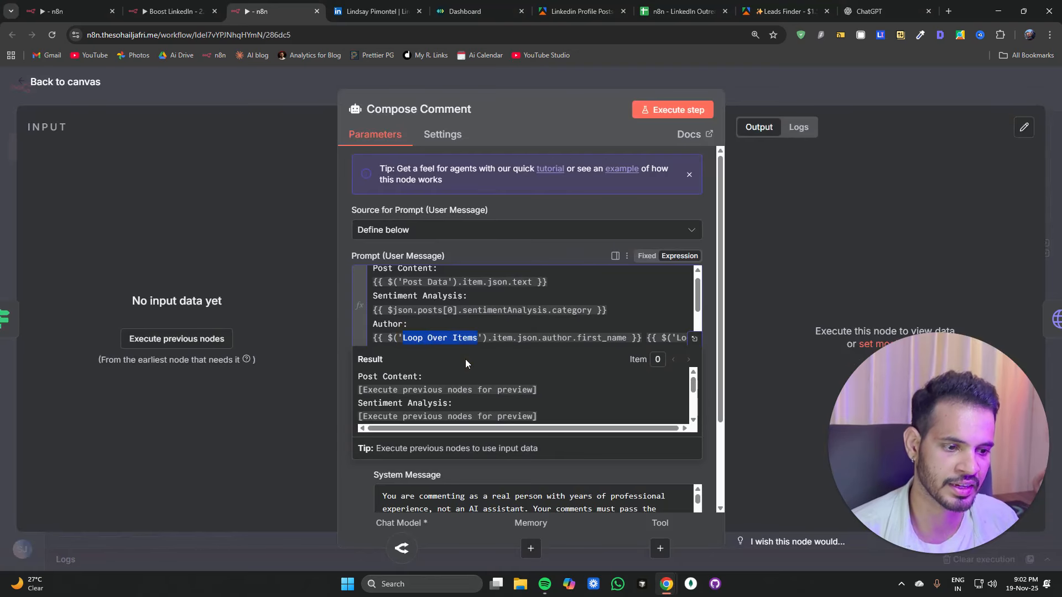
{"action": "type", "text": "Post Data"}
{"action": "key", "text": "Down"}
{"action": "key", "text": "Down"}
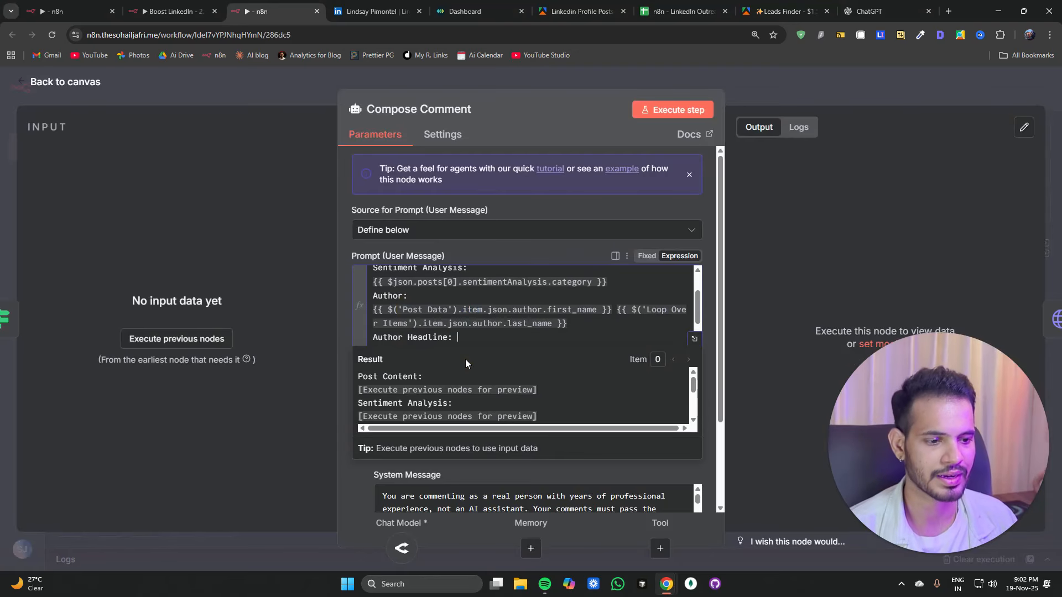
{"action": "scroll", "coordinate": [437, 315], "scroll_direction": "down", "scroll_amount": 1}
{"action": "double_click", "coordinate": [414, 323]}
{"action": "key", "text": "ctrl+shift+Right"}
{"action": "key", "text": "ctrl+shift+Right"}
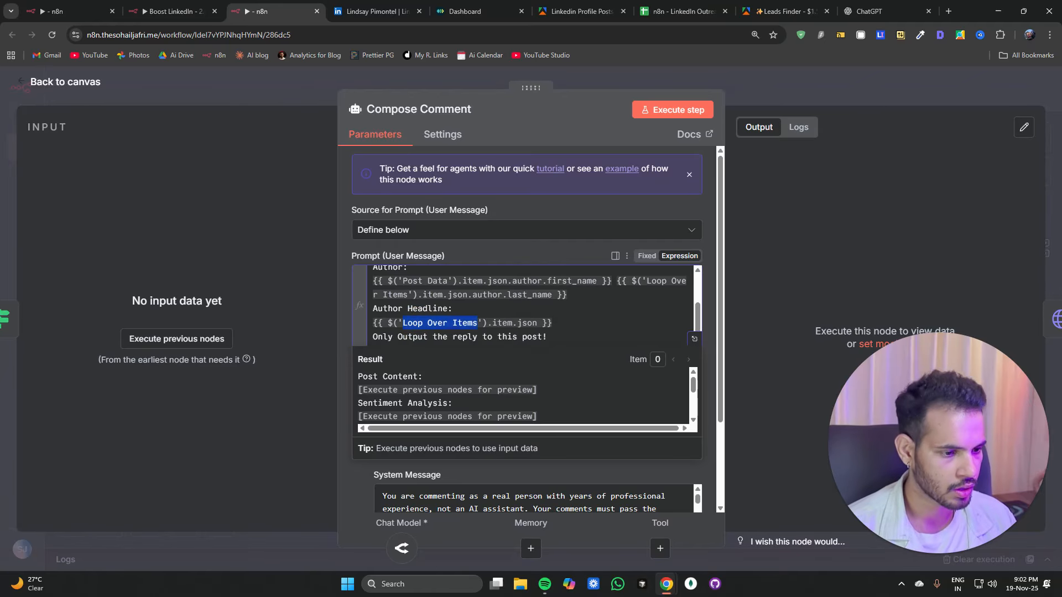
{"action": "type", "text": "Post Data"}
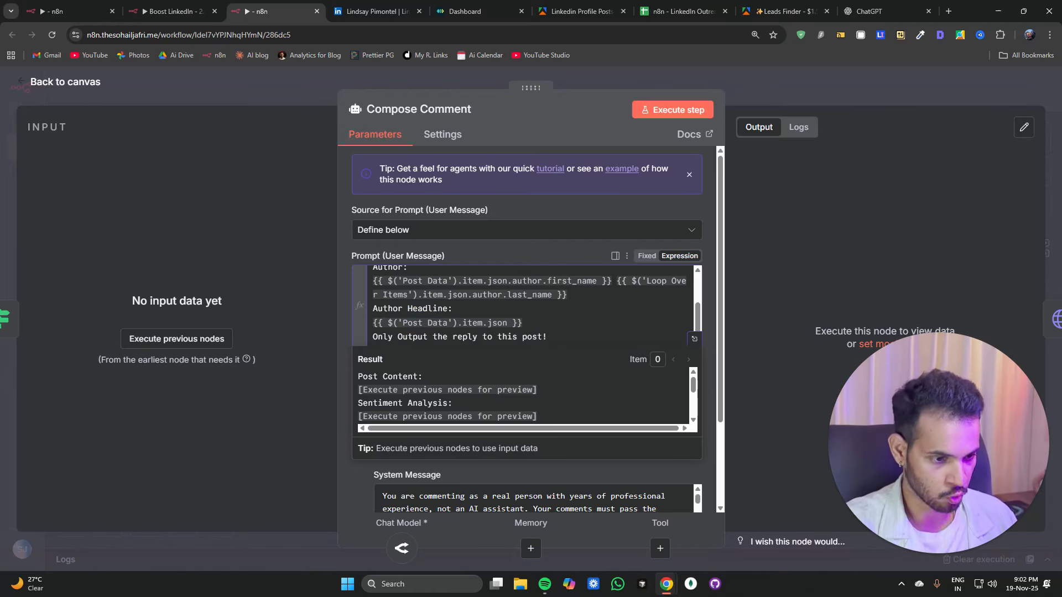
Step: Execute the Compose Comment step and scroll through its prompt and options
{"action": "scroll", "coordinate": [531, 304], "scroll_direction": "up", "scroll_amount": 2}
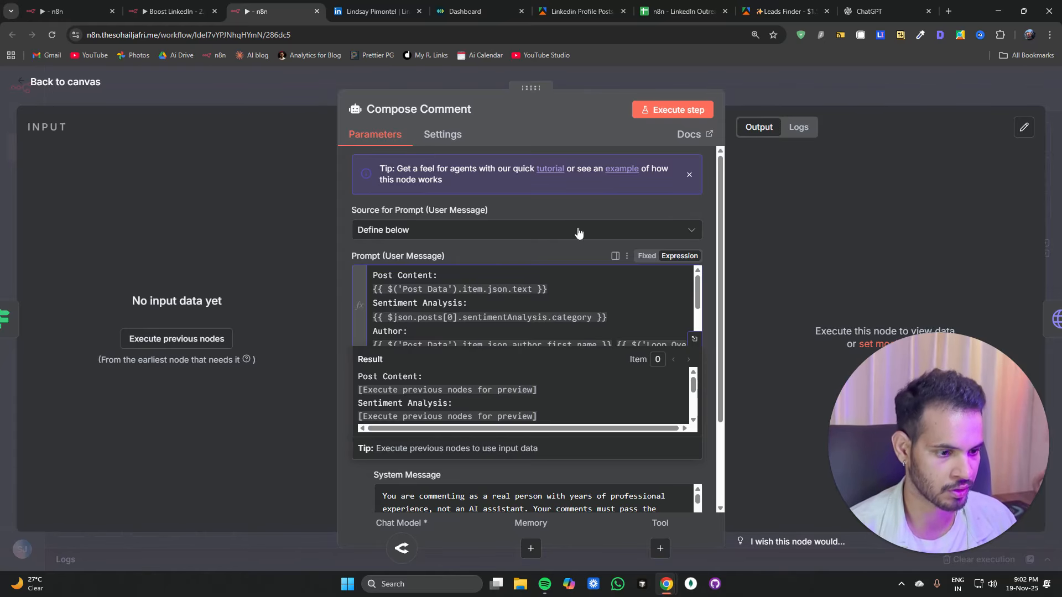
{"action": "left_click", "coordinate": [669, 113]}
{"action": "scroll", "coordinate": [536, 452], "scroll_direction": "down", "scroll_amount": 3}
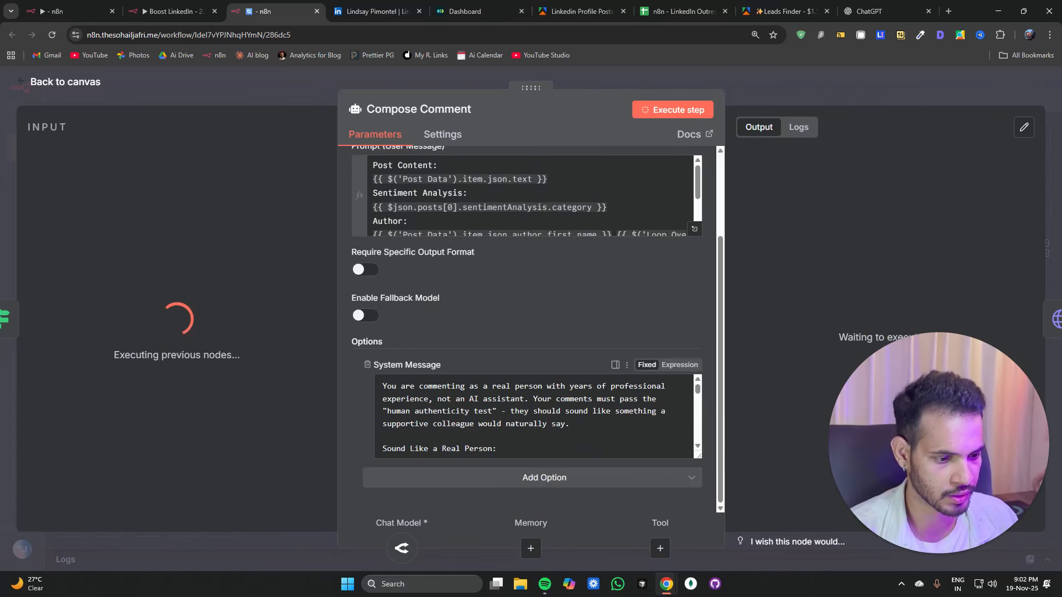
{"action": "scroll", "coordinate": [536, 420], "scroll_direction": "down", "scroll_amount": 4}
{"action": "scroll", "coordinate": [536, 415], "scroll_direction": "up", "scroll_amount": 5}
{"action": "scroll", "coordinate": [533, 200], "scroll_direction": "down", "scroll_amount": 2}
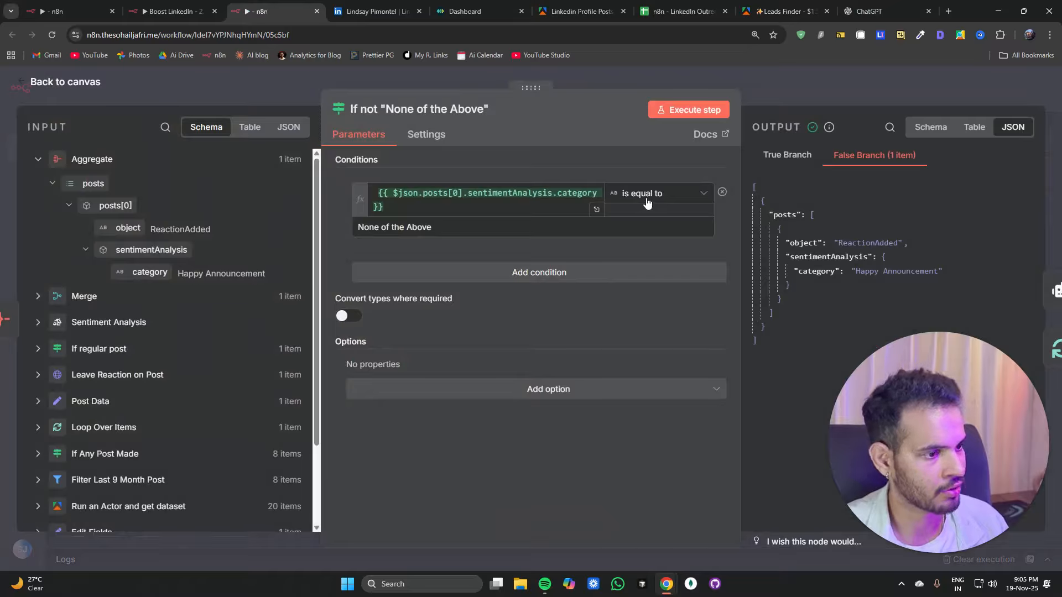
Step: Set the If not "None of the Above" condition operator to string "is not equal to" and execute the step
{"action": "left_click", "coordinate": [647, 202]}
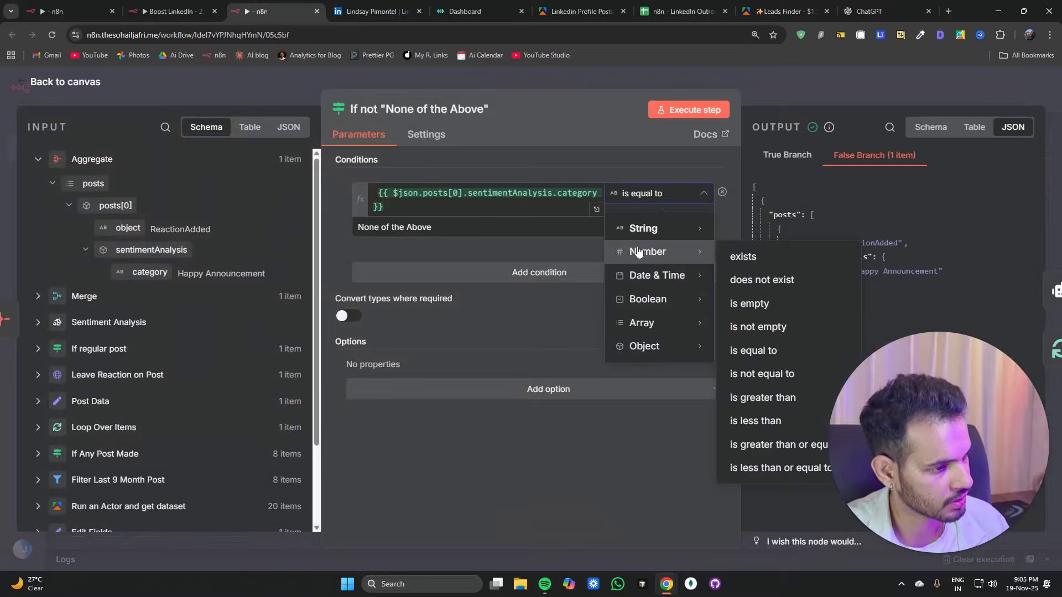
{"action": "mouse_move", "coordinate": [645, 299]}
{"action": "mouse_move", "coordinate": [645, 230]}
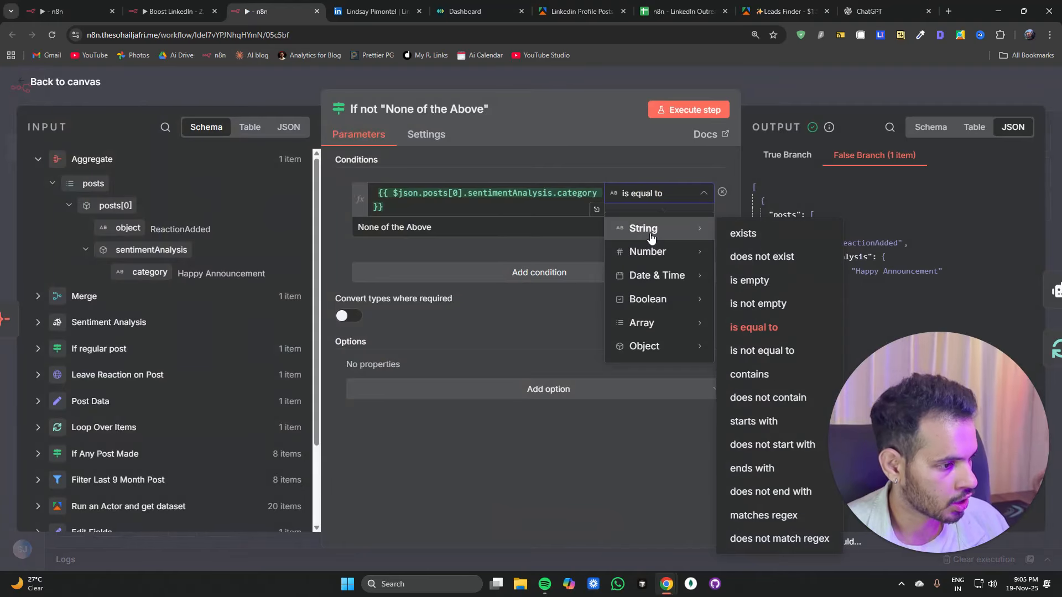
{"action": "left_click", "coordinate": [744, 351]}
{"action": "left_click", "coordinate": [681, 112]}
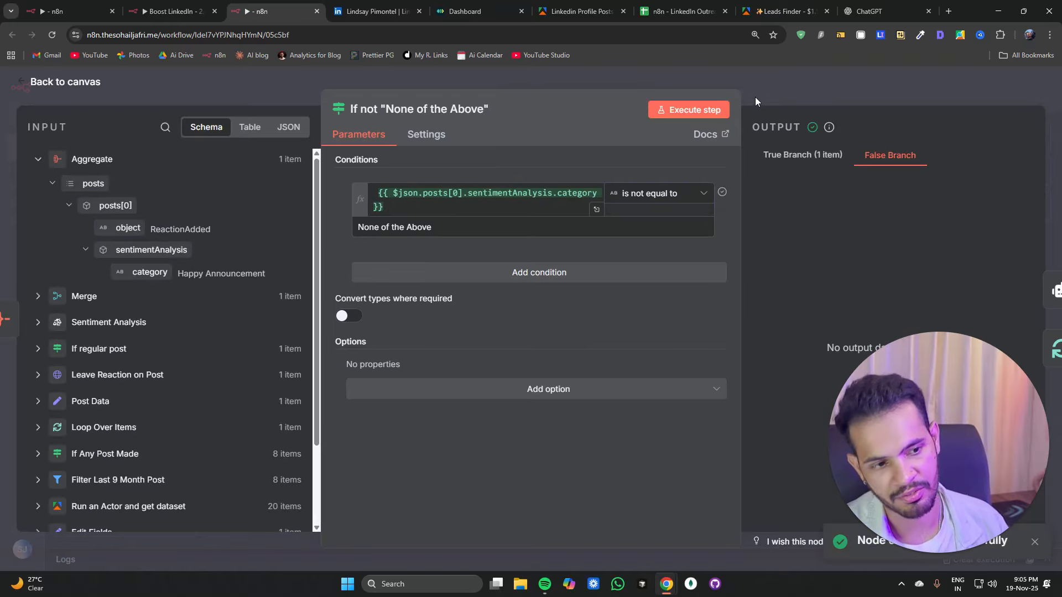
{"action": "left_click", "coordinate": [781, 93]}
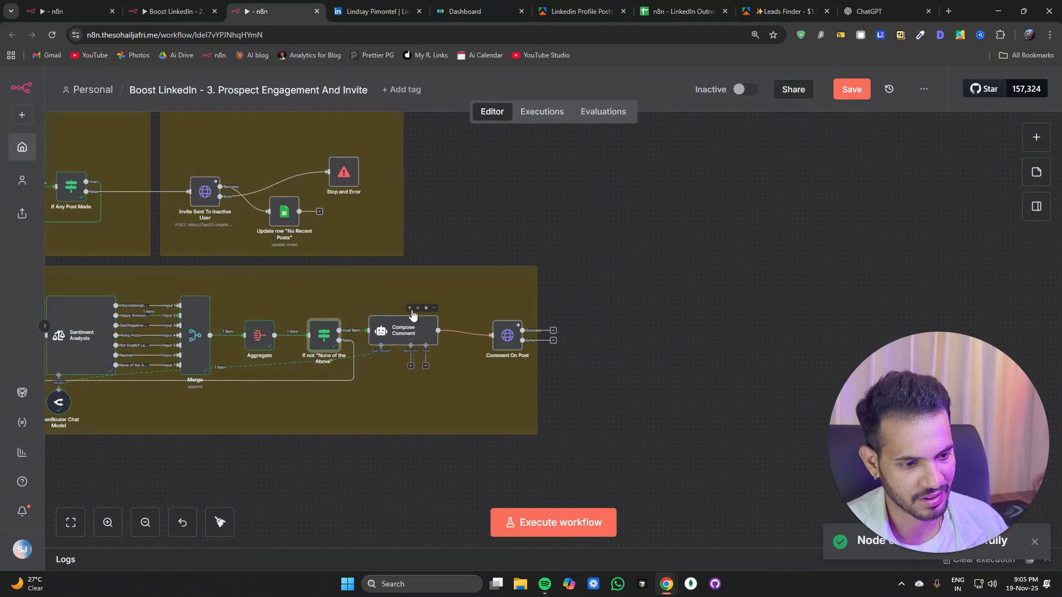
Step: Execute Compose Comment and open it to review the generated comment output
{"action": "left_click", "coordinate": [411, 308]}
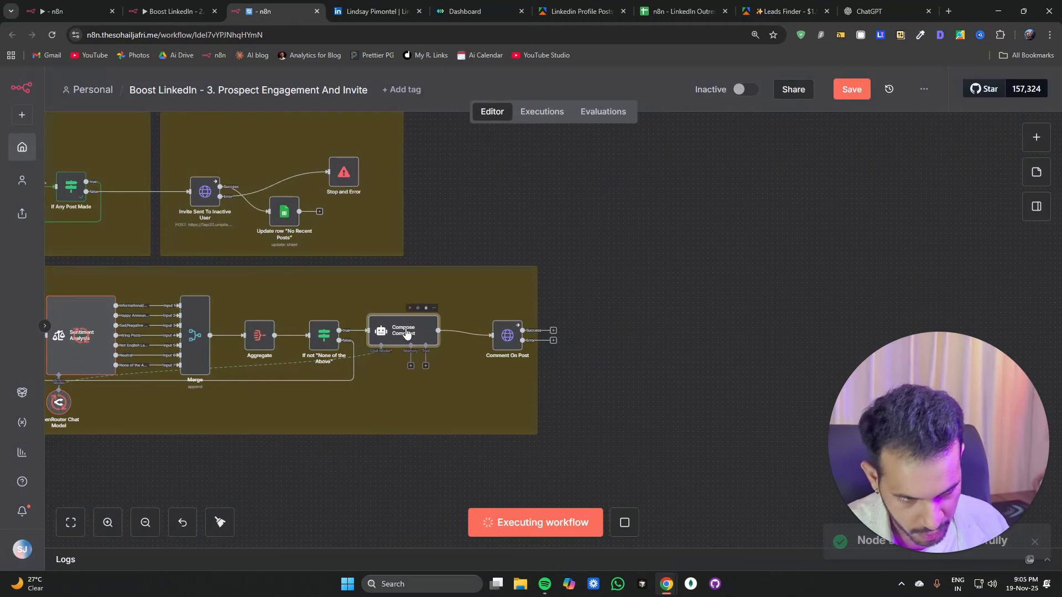
{"action": "double_click", "coordinate": [424, 337]}
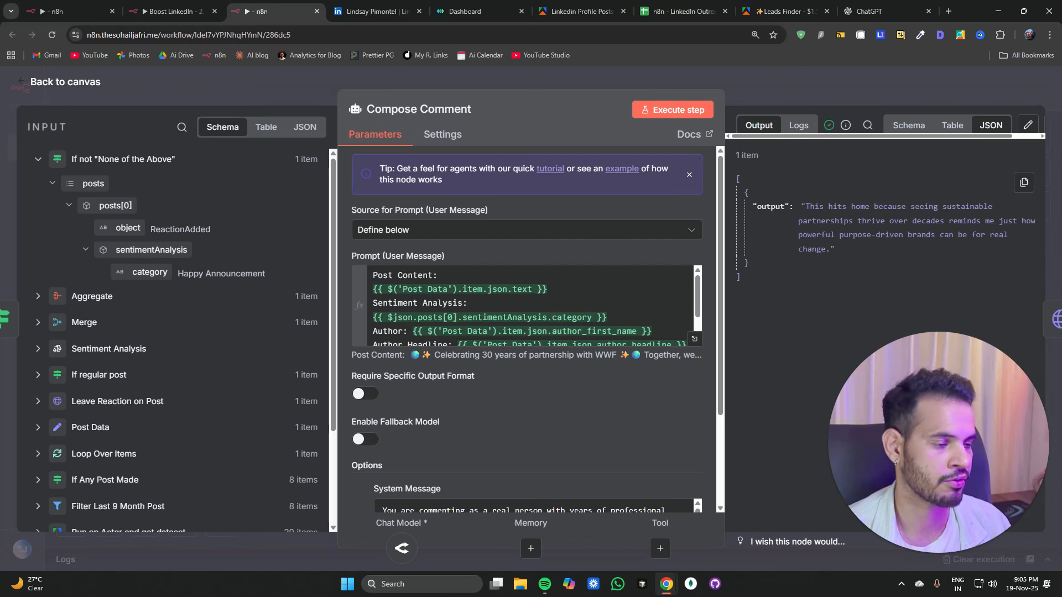
{"action": "left_click", "coordinate": [825, 93]}
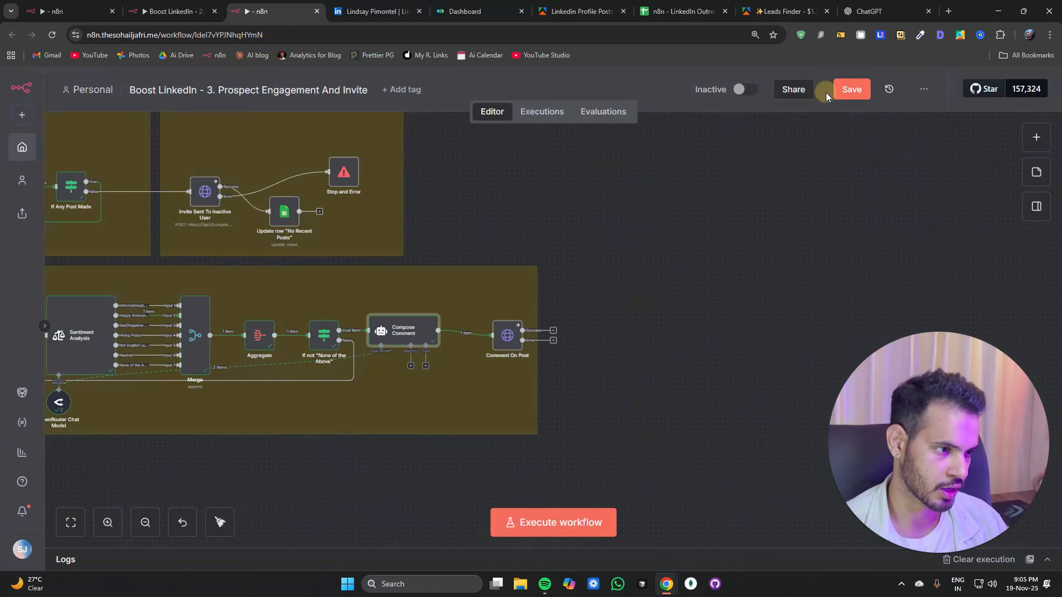
Step: Nudge the Comment On Post node into place and execute its step
{"action": "left_click_drag", "start_coordinate": [507, 342], "coordinate": [488, 337]}
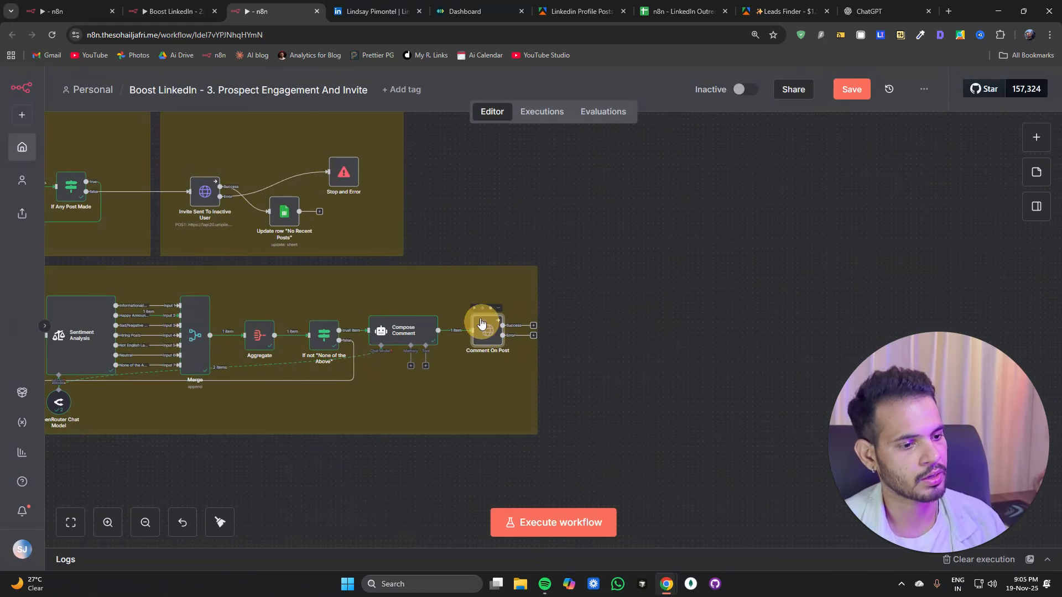
{"action": "left_click", "coordinate": [474, 308]}
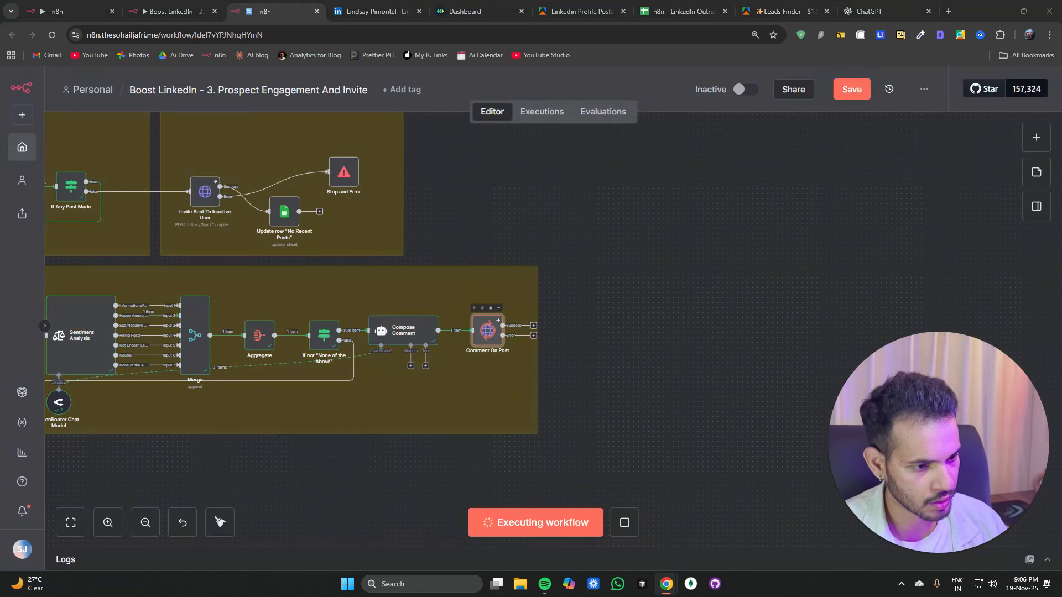
Step: Add a Wait node after Comment On Post's success output and set it to wait 1 minute
{"action": "left_click", "coordinate": [533, 327]}
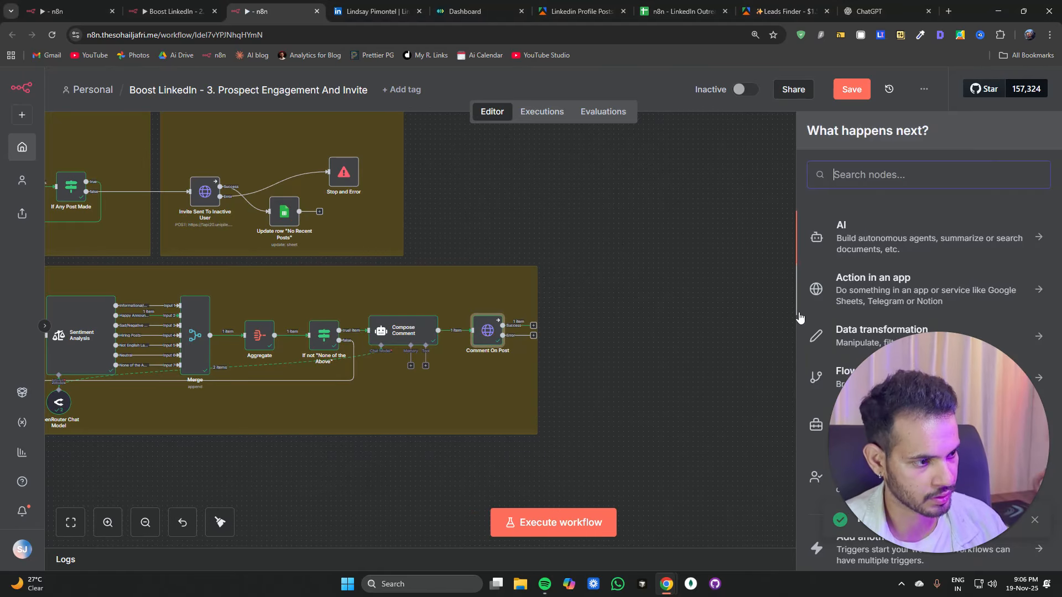
{"action": "type", "text": "wait"}
{"action": "key", "text": "Return"}
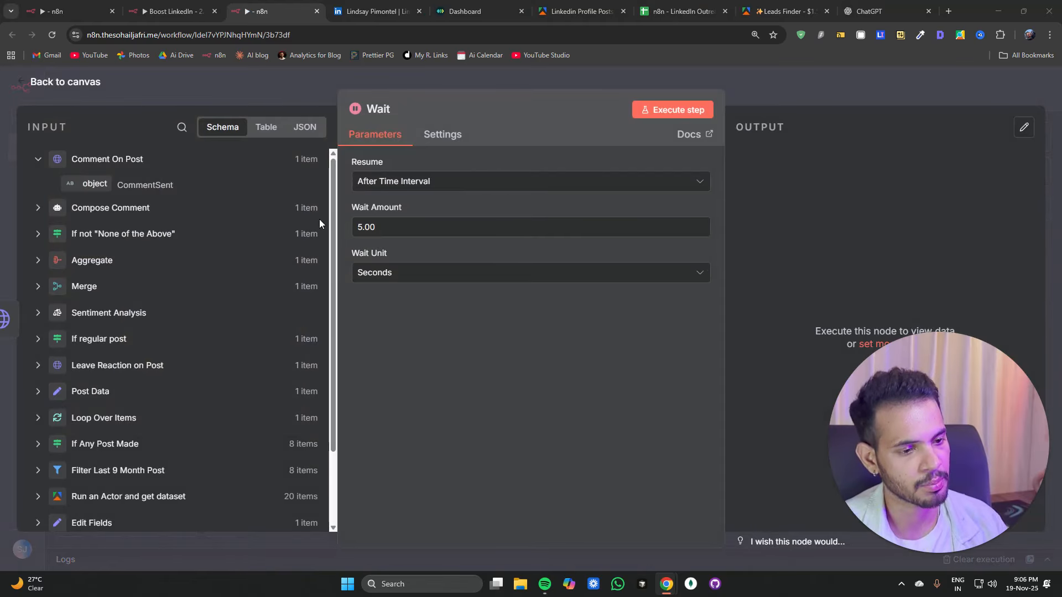
{"action": "left_click_drag", "start_coordinate": [381, 227], "coordinate": [349, 233]}
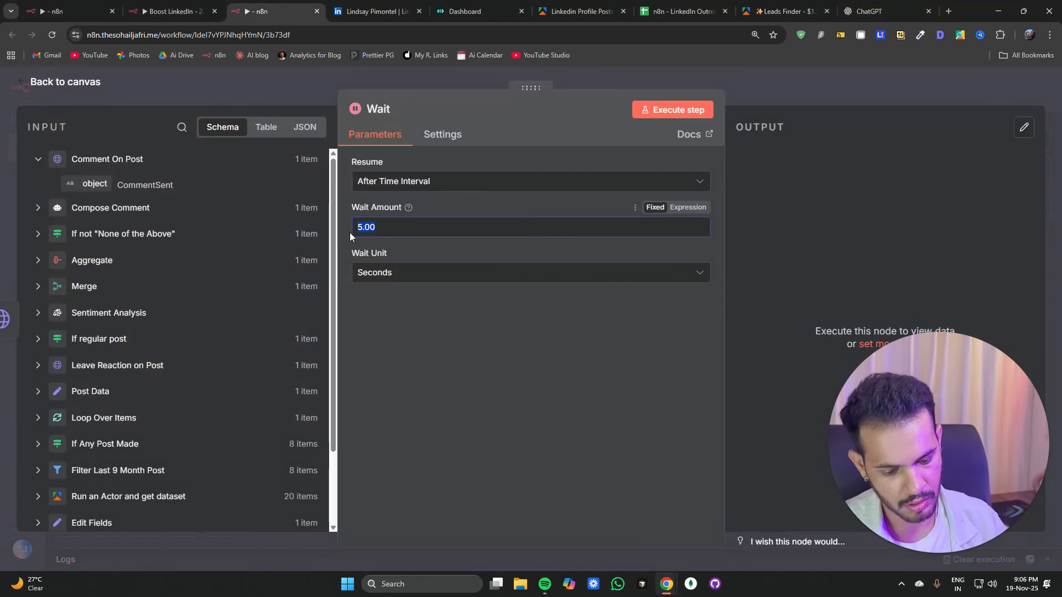
{"action": "type", "text": "1"}
{"action": "left_click", "coordinate": [390, 271]}
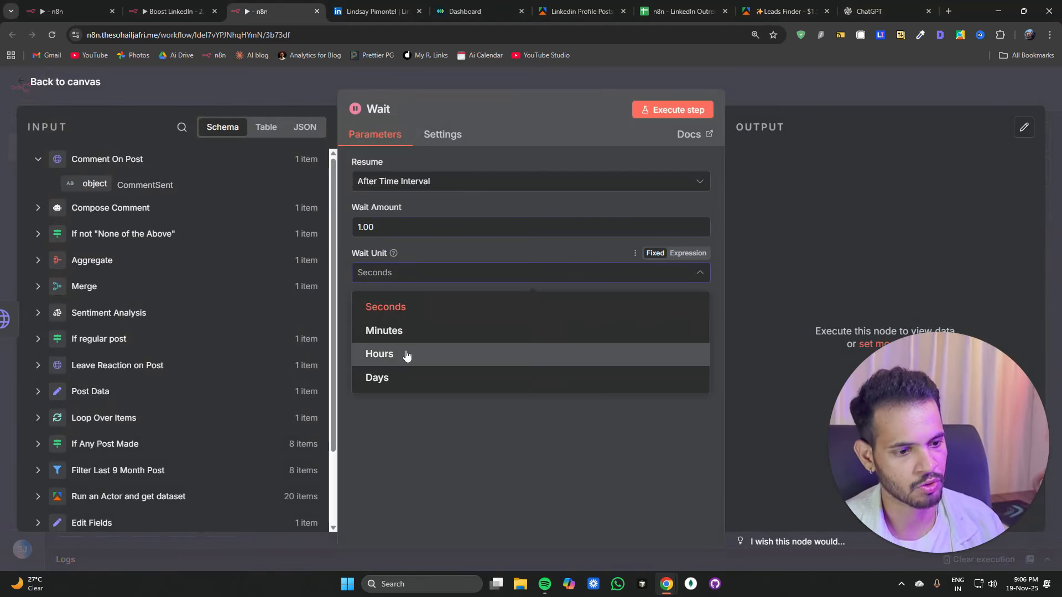
{"action": "left_click", "coordinate": [413, 332]}
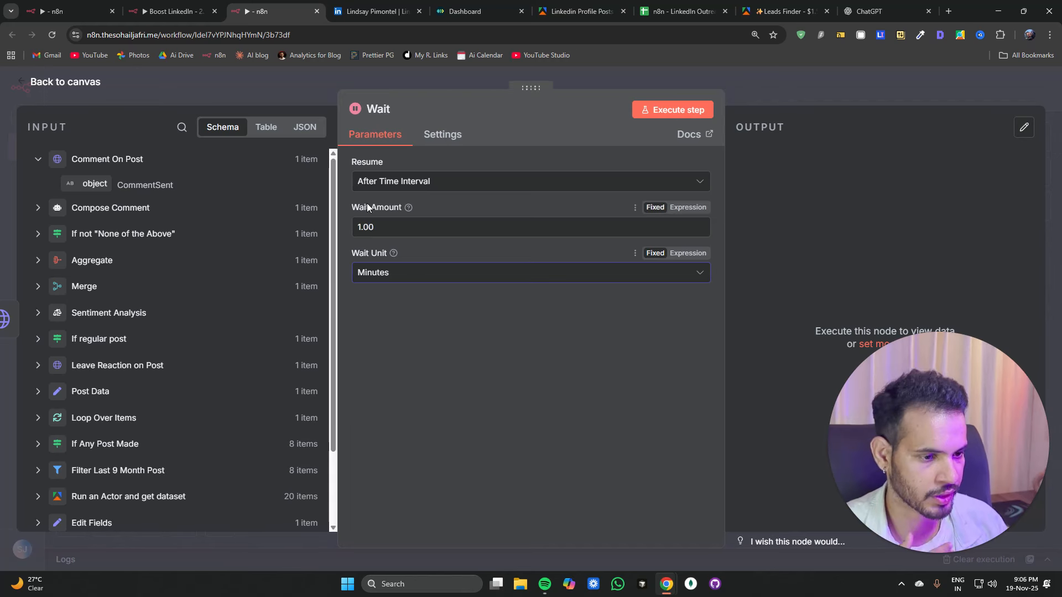
{"action": "left_click", "coordinate": [295, 86]}
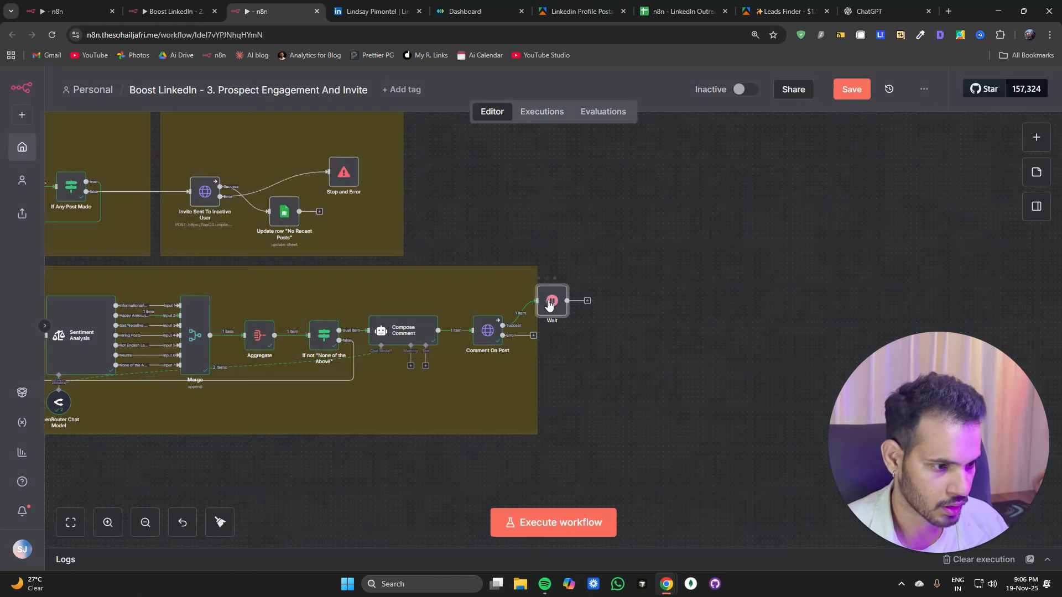
Step: Move the Wait node below and attach a Stop and Error node with message "Error In Comment On Post" to Comment On Post's error output
{"action": "left_click", "coordinate": [519, 402]}
{"action": "left_click_drag", "start_coordinate": [521, 402], "coordinate": [501, 413]}
{"action": "left_click", "coordinate": [534, 336]}
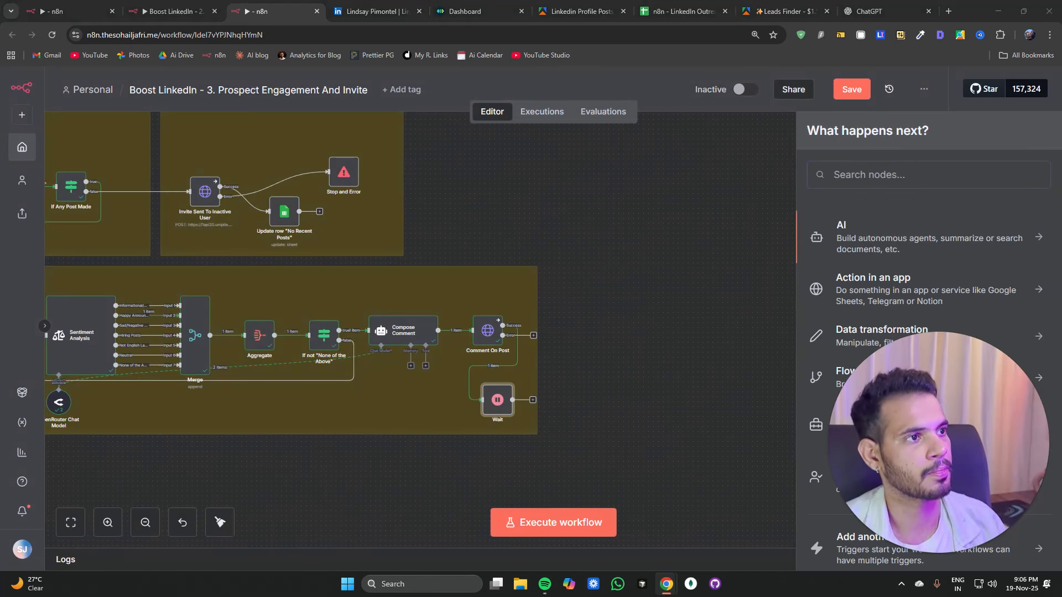
{"action": "double_click", "coordinate": [646, 341]}
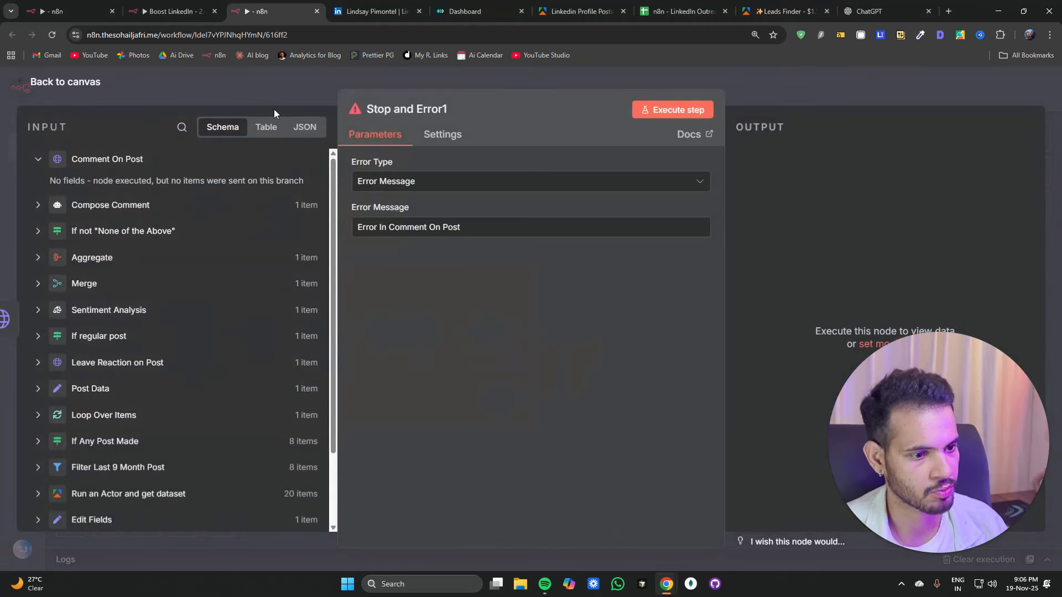
{"action": "left_click", "coordinate": [286, 105]}
{"action": "left_click_drag", "start_coordinate": [640, 356], "coordinate": [572, 342]}
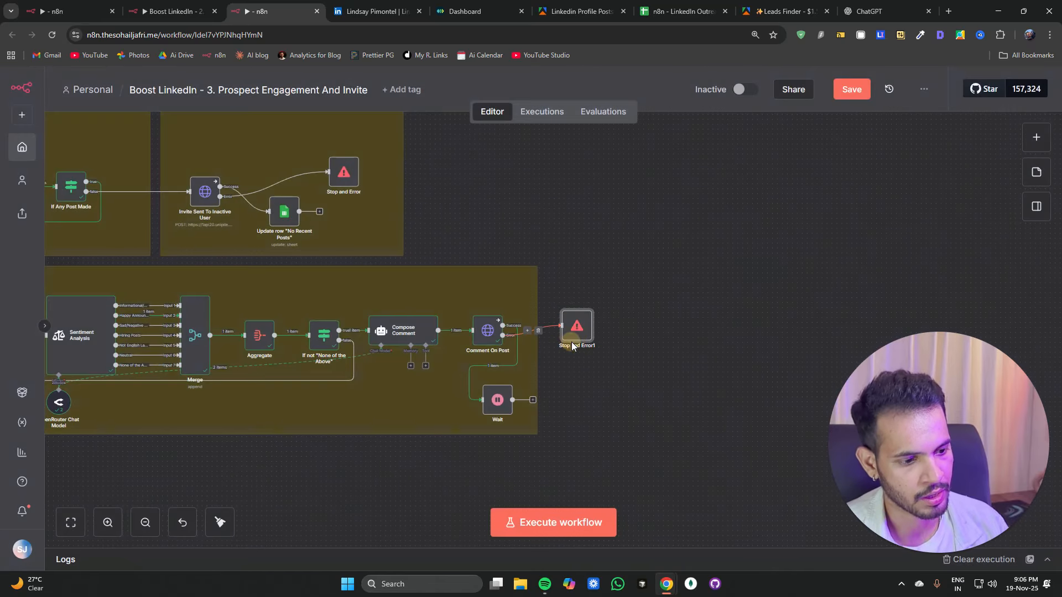
Step: Copy the Invite Sent To Inactive User and Update row "No Recent Posts" nodes and paste duplicates into the Sent Invite section
{"action": "scroll", "coordinate": [550, 340], "scroll_direction": "down", "scroll_amount": 3}
{"action": "scroll", "coordinate": [550, 336], "scroll_direction": "down", "scroll_amount": 3}
{"action": "left_click", "coordinate": [555, 330]}
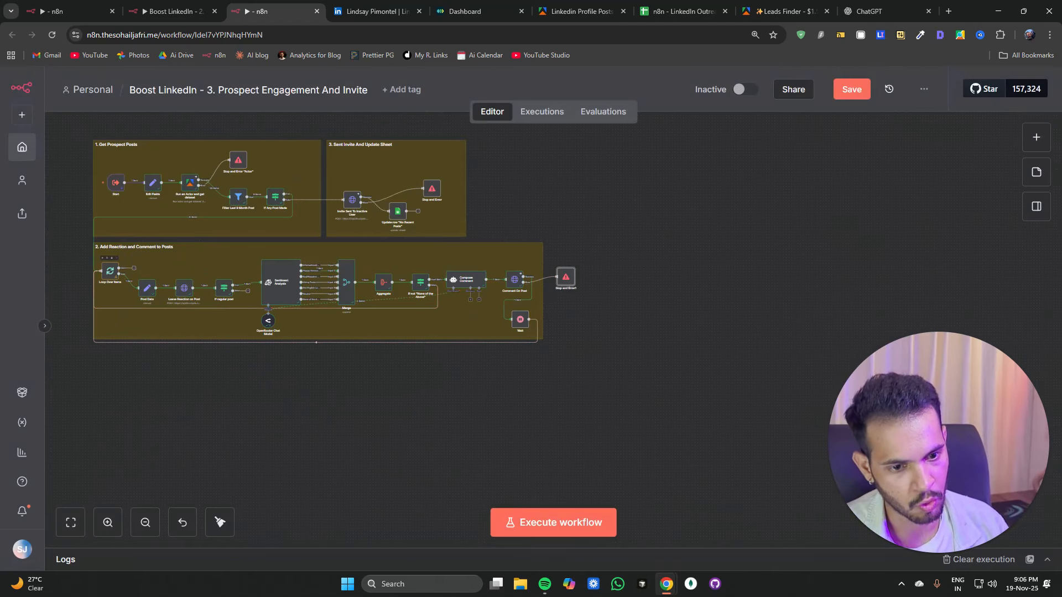
{"action": "left_click_drag", "start_coordinate": [134, 269], "coordinate": [368, 177]}
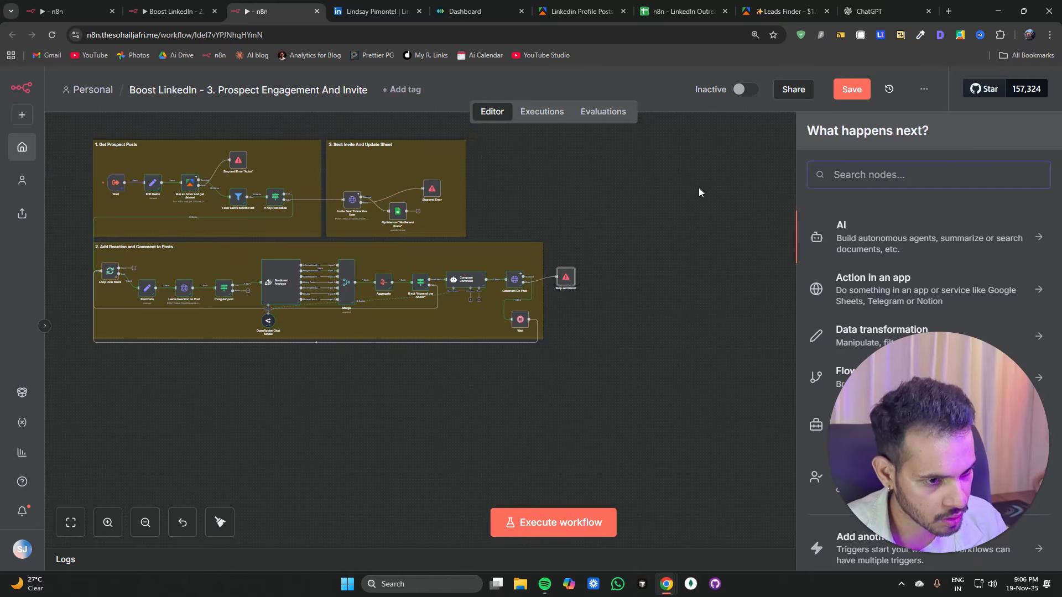
{"action": "left_click_drag", "start_coordinate": [724, 465], "coordinate": [326, 350]}
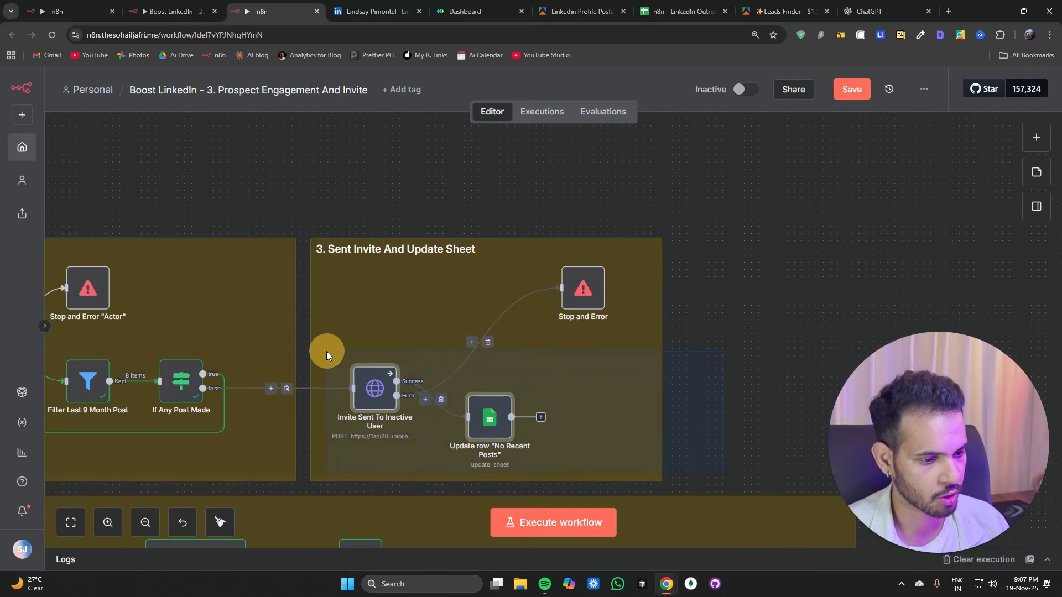
{"action": "key", "text": "ctrl+c"}
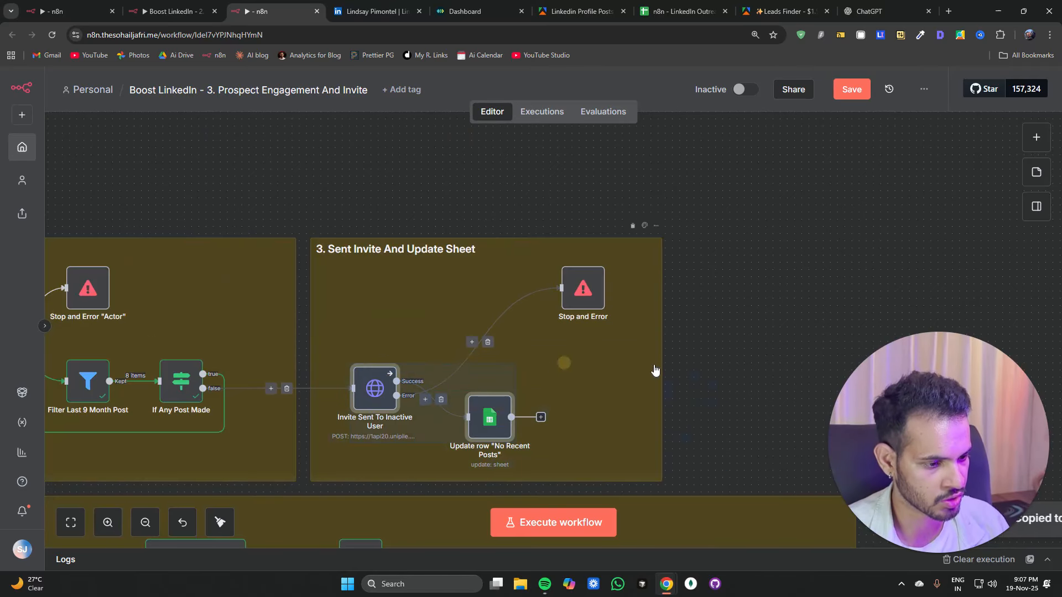
{"action": "left_click", "coordinate": [805, 301]}
{"action": "key", "text": "ctrl+v"}
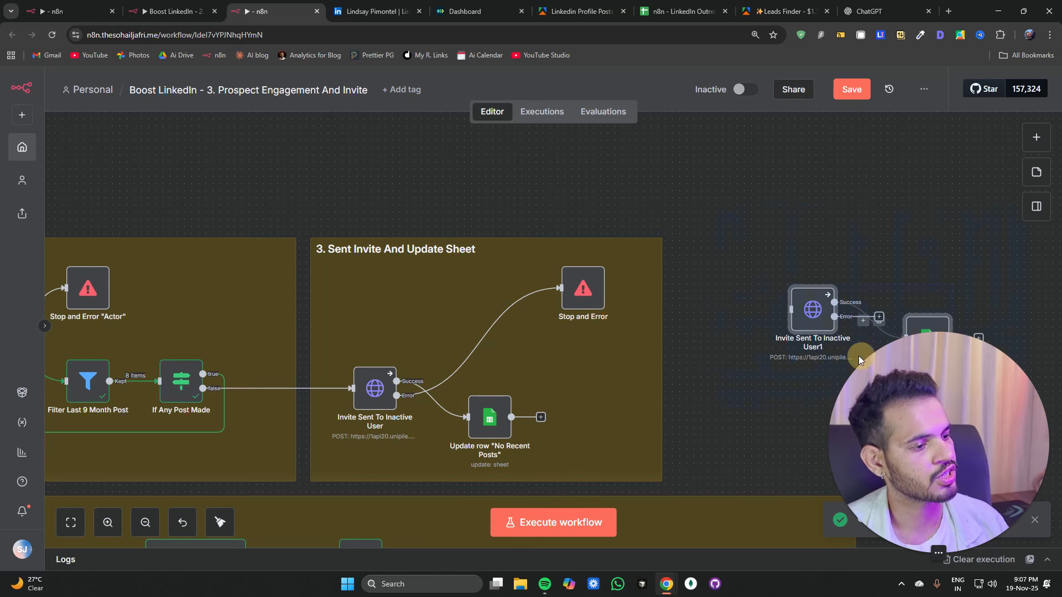
{"action": "left_click_drag", "start_coordinate": [817, 322], "coordinate": [383, 308]}
{"action": "left_click", "coordinate": [495, 322]}
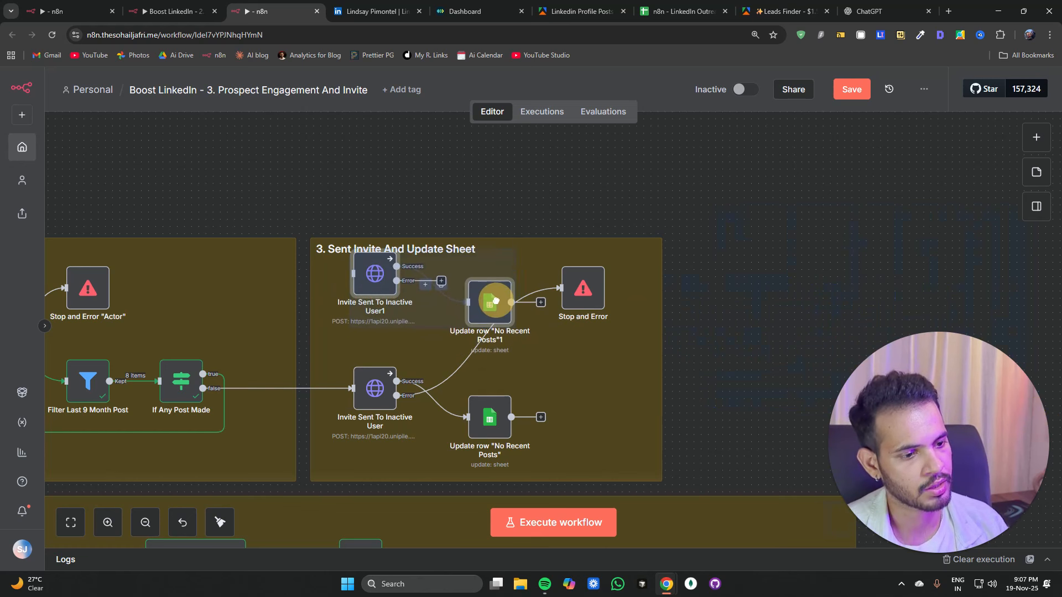
{"action": "left_click_drag", "start_coordinate": [496, 321], "coordinate": [487, 314]}
{"action": "left_click", "coordinate": [756, 306]}
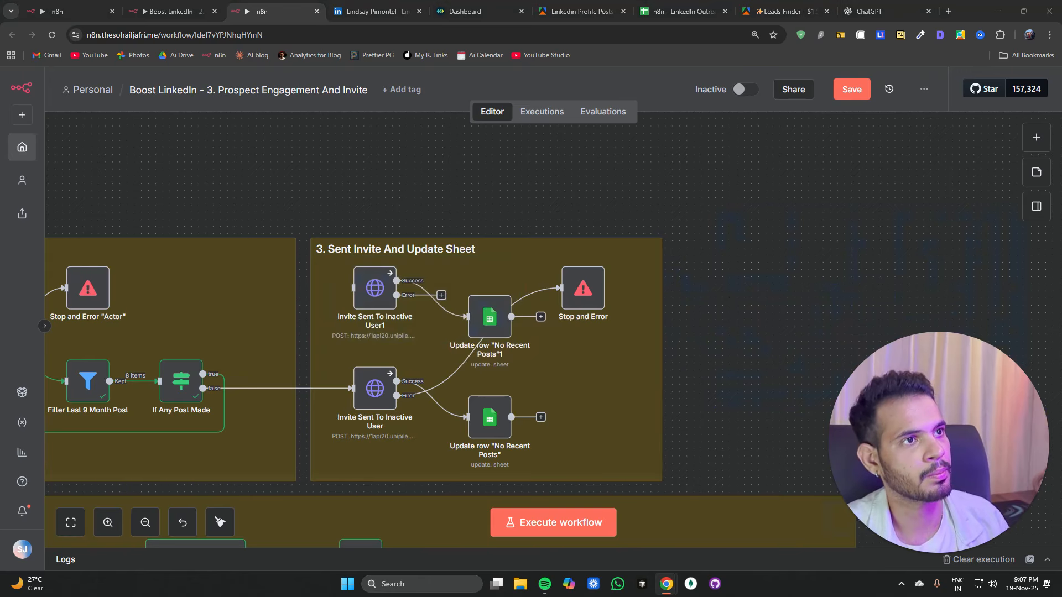
{"action": "left_click", "coordinate": [486, 314]}
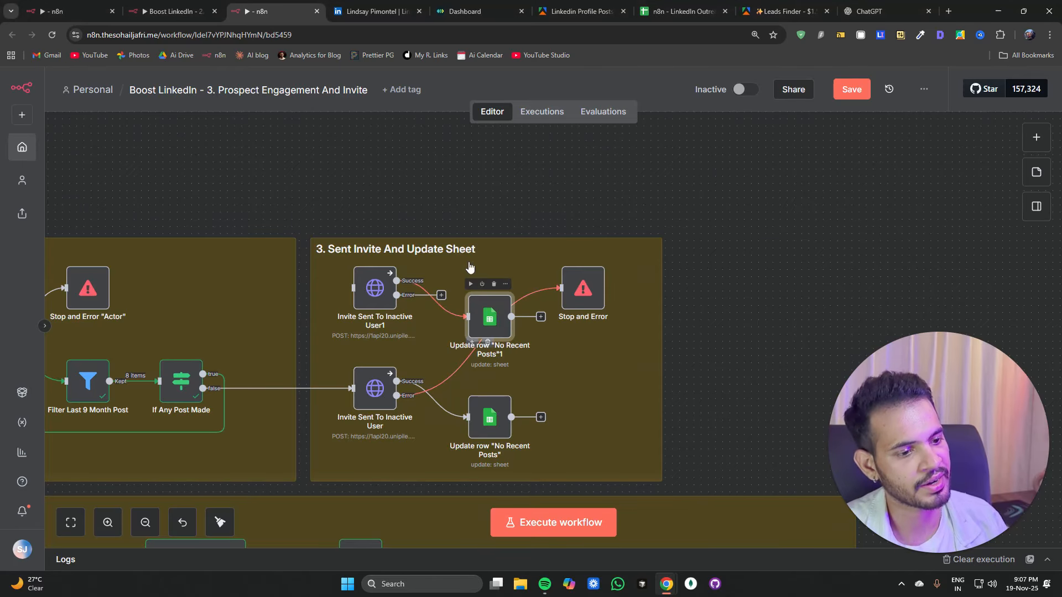
Step: Rename the duplicated sheet node to Update row "Engagement Done" and set its remark value to "Engagement Done"
{"action": "double_click", "coordinate": [486, 314]}
{"action": "left_click", "coordinate": [388, 113]}
{"action": "key", "text": "ctrl+v"}
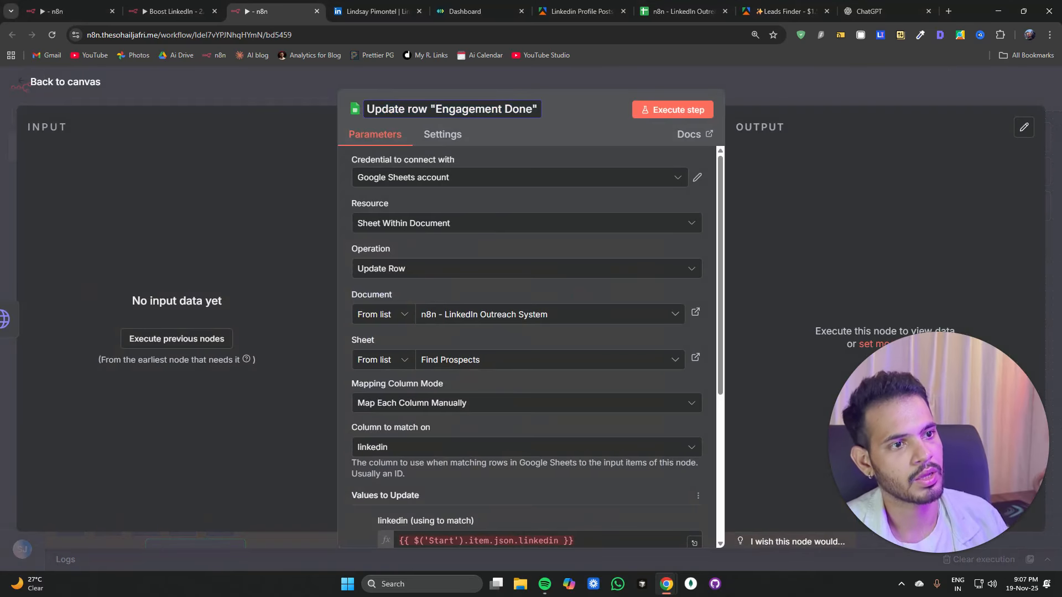
{"action": "scroll", "coordinate": [462, 408], "scroll_direction": "down", "scroll_amount": 4}
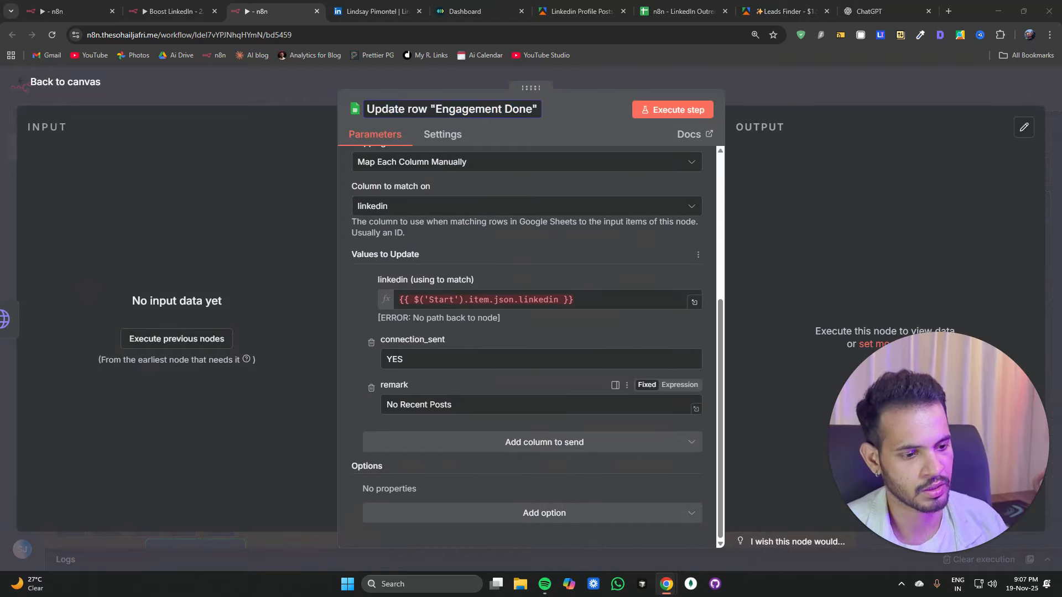
{"action": "scroll", "coordinate": [462, 408], "scroll_direction": "up", "scroll_amount": 4}
{"action": "triple_click", "coordinate": [462, 403]}
{"action": "scroll", "coordinate": [463, 408], "scroll_direction": "down", "scroll_amount": 4}
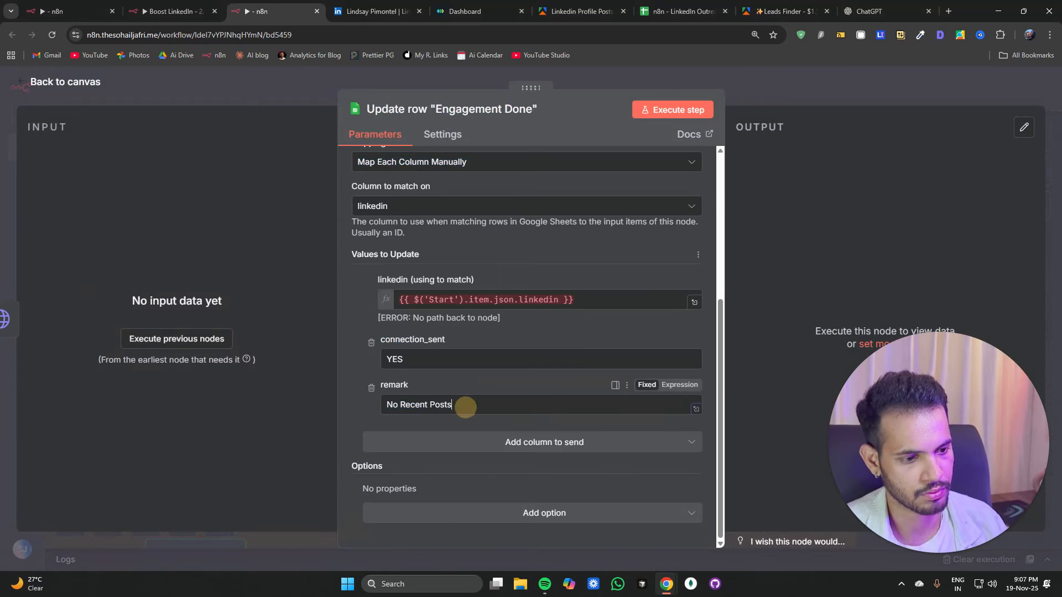
{"action": "triple_click", "coordinate": [459, 405]}
{"action": "key", "text": "ctrl+v"}
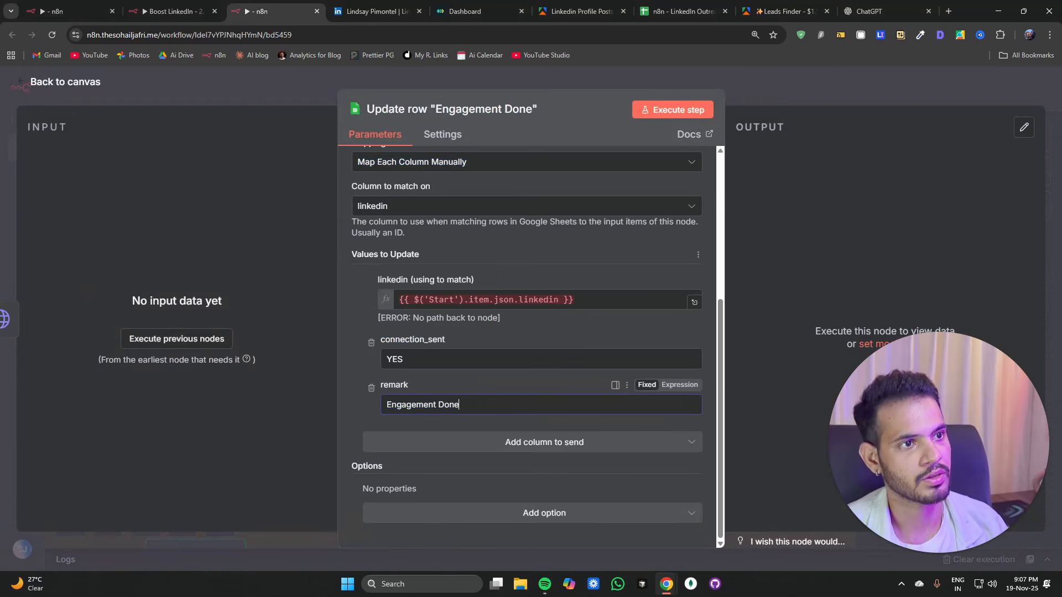
{"action": "left_click", "coordinate": [581, 300]}
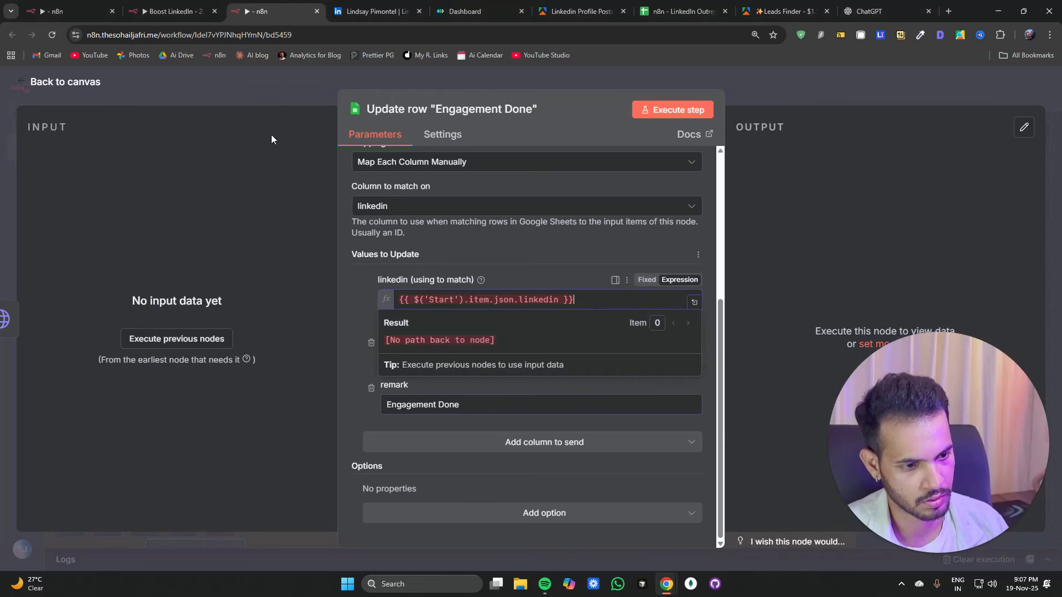
{"action": "left_click", "coordinate": [284, 89]}
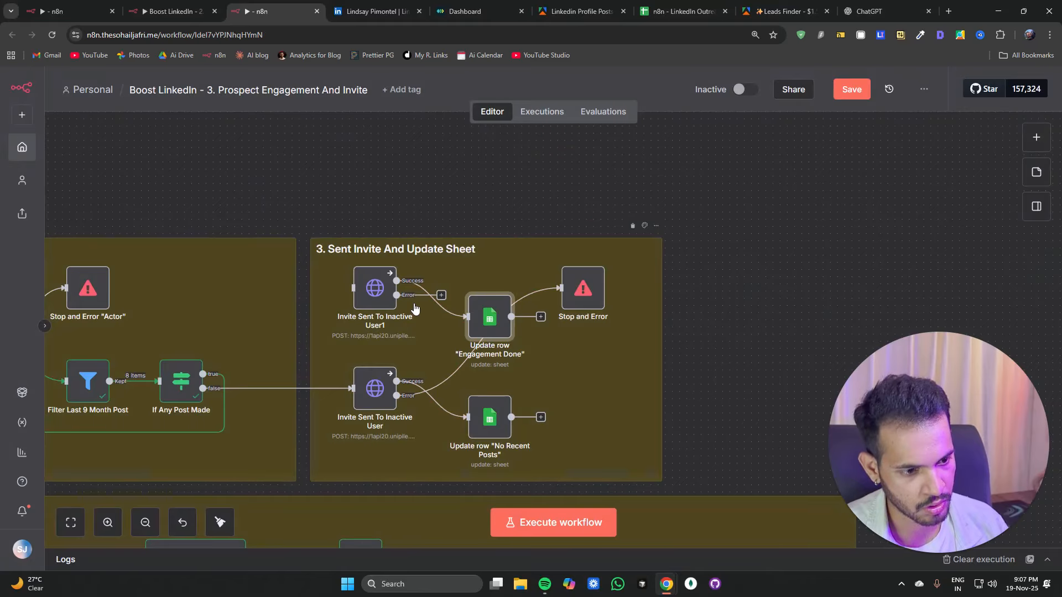
Step: Rearrange the Sent Invite section so both invite nodes share one Stop and Error node and each feeds its own update row
{"action": "left_click_drag", "start_coordinate": [480, 314], "coordinate": [496, 355]}
{"action": "left_click_drag", "start_coordinate": [490, 296], "coordinate": [569, 294]}
{"action": "left_click_drag", "start_coordinate": [491, 417], "coordinate": [585, 416]}
{"action": "left_click_drag", "start_coordinate": [490, 360], "coordinate": [488, 332]}
{"action": "left_click_drag", "start_coordinate": [578, 411], "coordinate": [578, 382]}
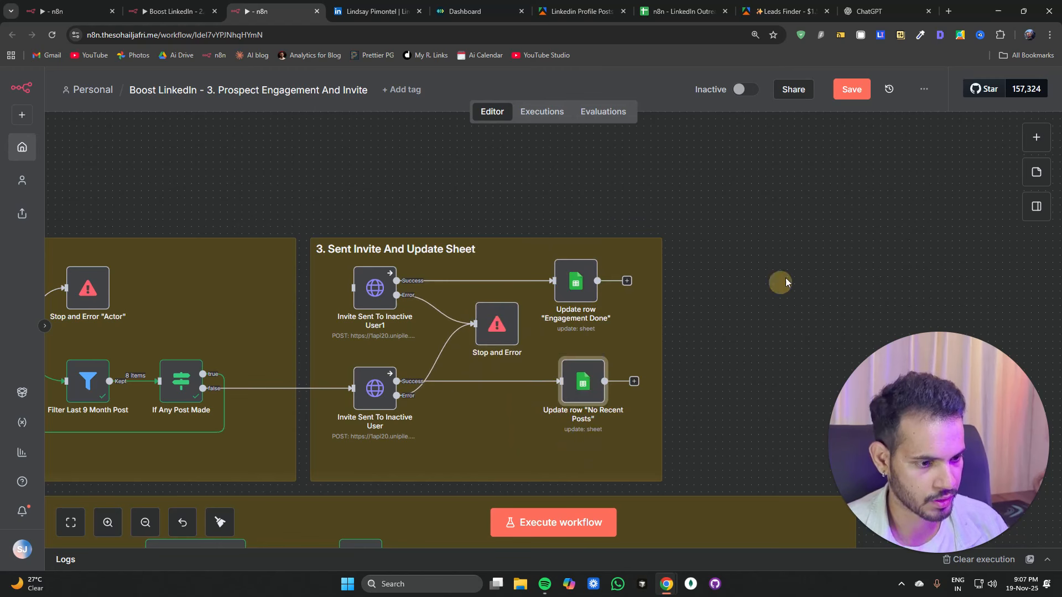
Step: Connect Loop Over Items' done output to the Invite Sent To Inactive User1 node
{"action": "scroll", "coordinate": [776, 274], "scroll_direction": "down", "scroll_amount": 5}
{"action": "scroll", "coordinate": [755, 276], "scroll_direction": "down", "scroll_amount": 2}
{"action": "scroll", "coordinate": [443, 354], "scroll_direction": "up", "scroll_amount": 3}
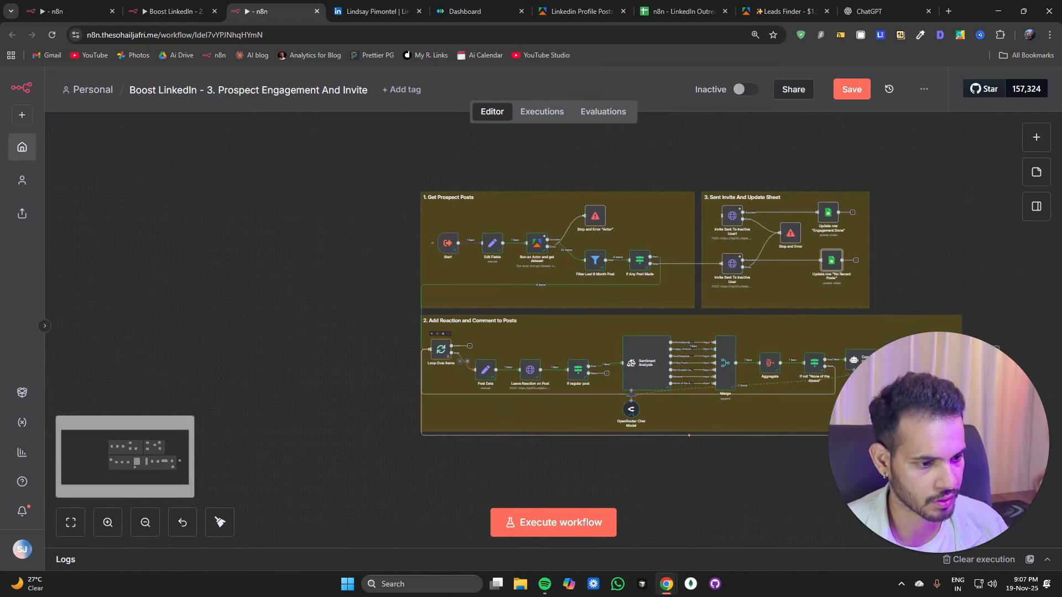
{"action": "mouse_move", "coordinate": [470, 349]}
{"action": "left_mouse_down"}
{"action": "mouse_move", "coordinate": [765, 208]}
{"action": "mouse_move", "coordinate": [722, 216]}
{"action": "left_mouse_up"}
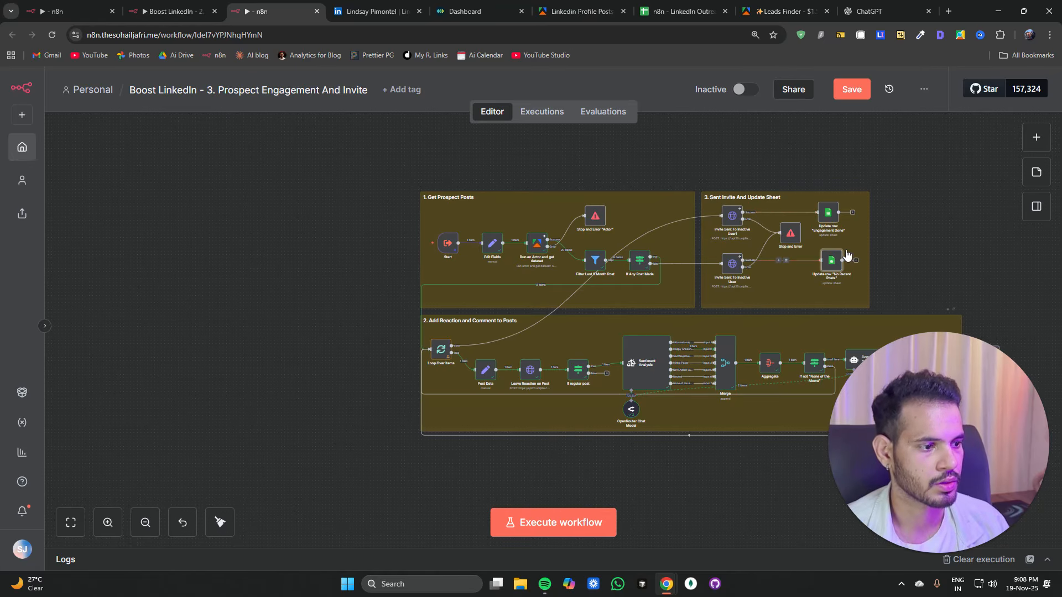
Step: Open the Comment On Post node to review its input and output
{"action": "left_click_drag", "start_coordinate": [959, 249], "coordinate": [762, 234]}
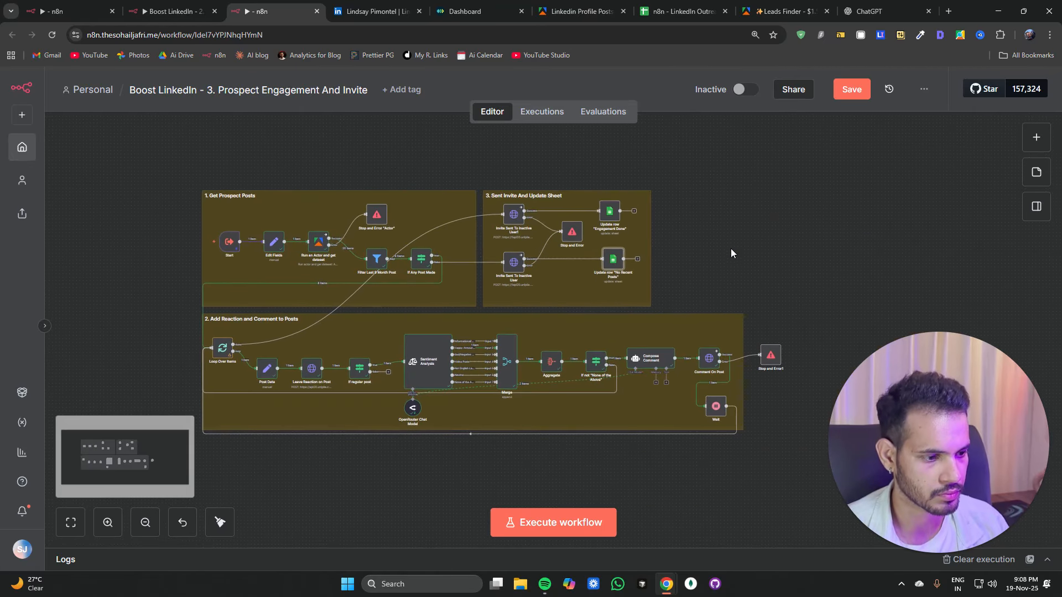
{"action": "scroll", "coordinate": [692, 277], "scroll_direction": "down", "scroll_amount": 2}
{"action": "scroll", "coordinate": [625, 379], "scroll_direction": "up", "scroll_amount": 3}
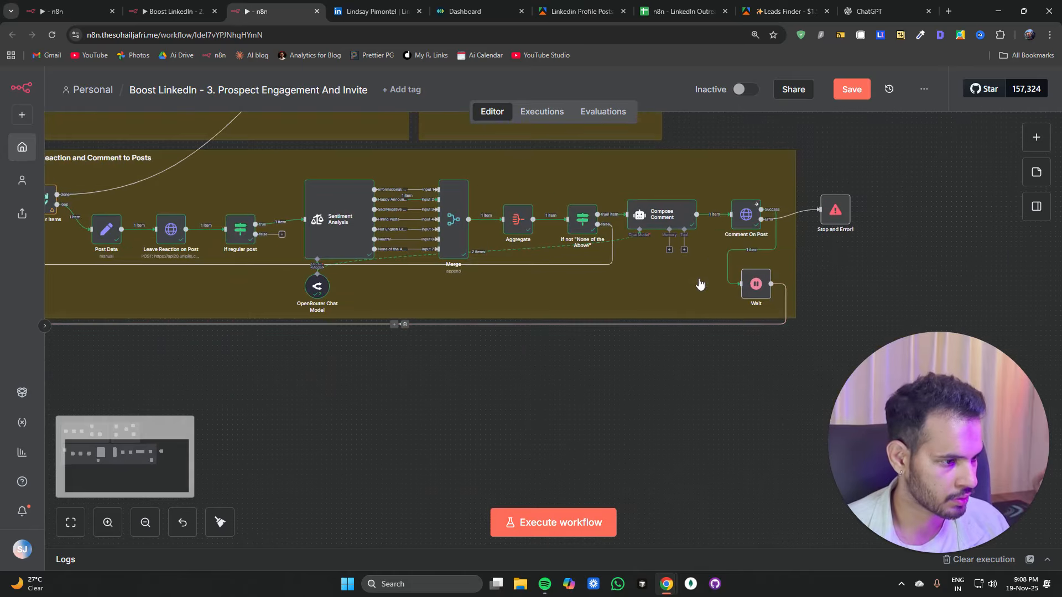
{"action": "double_click", "coordinate": [746, 215]}
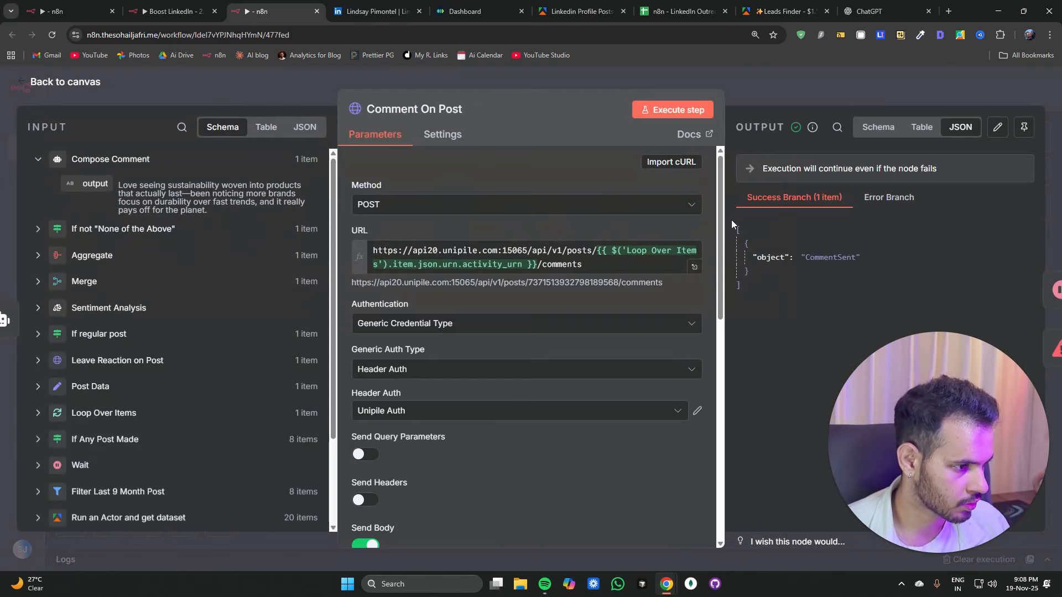
Step: Check the prospect's LinkedIn post for the posted comment, then return to the workflow canvas
{"action": "left_click", "coordinate": [376, 11]}
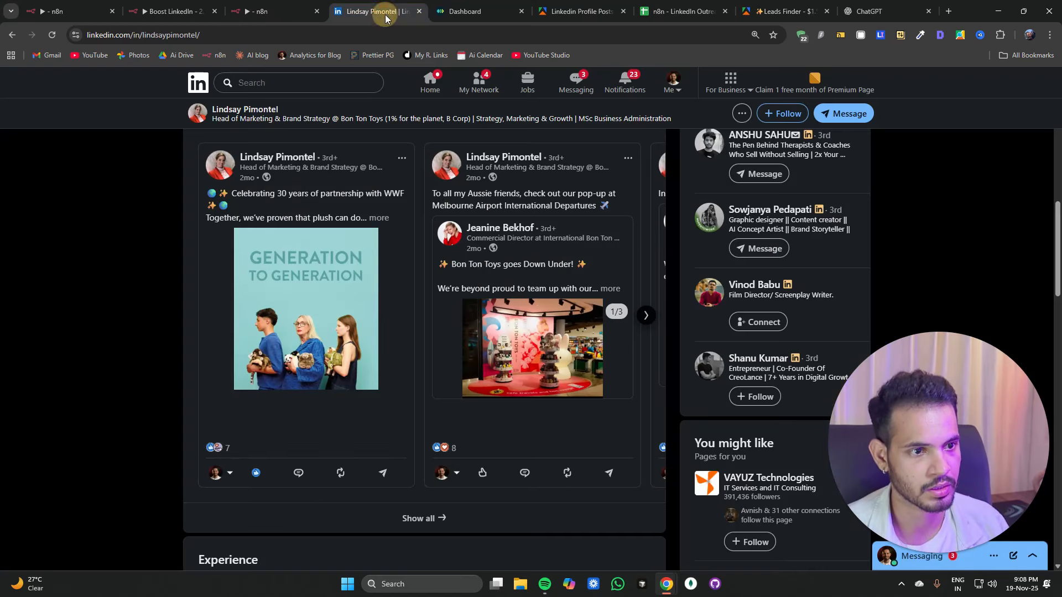
{"action": "left_click", "coordinate": [213, 368]}
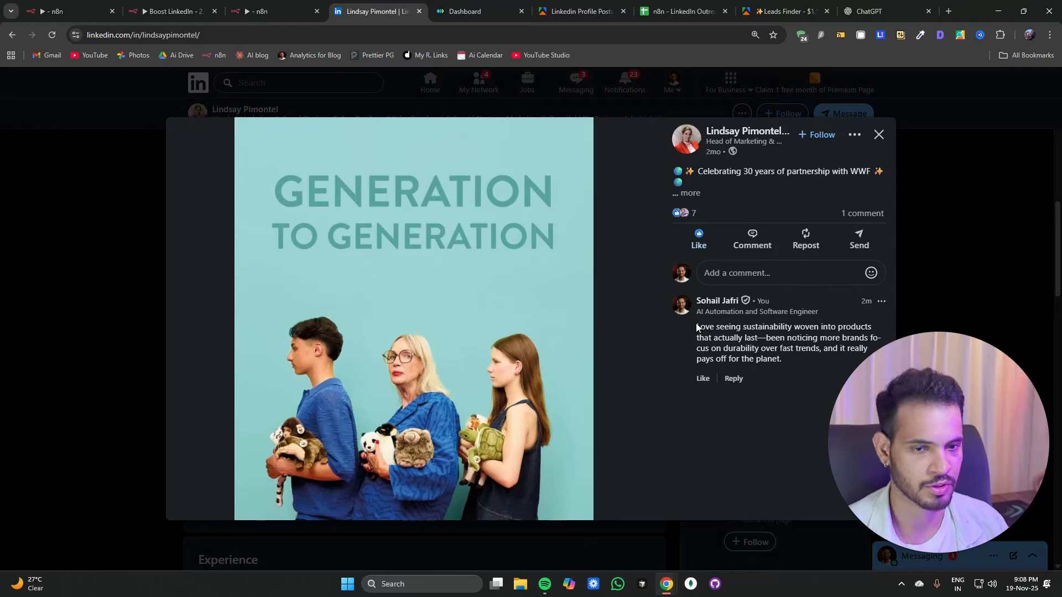
{"action": "left_click_drag", "start_coordinate": [698, 327], "coordinate": [766, 341]}
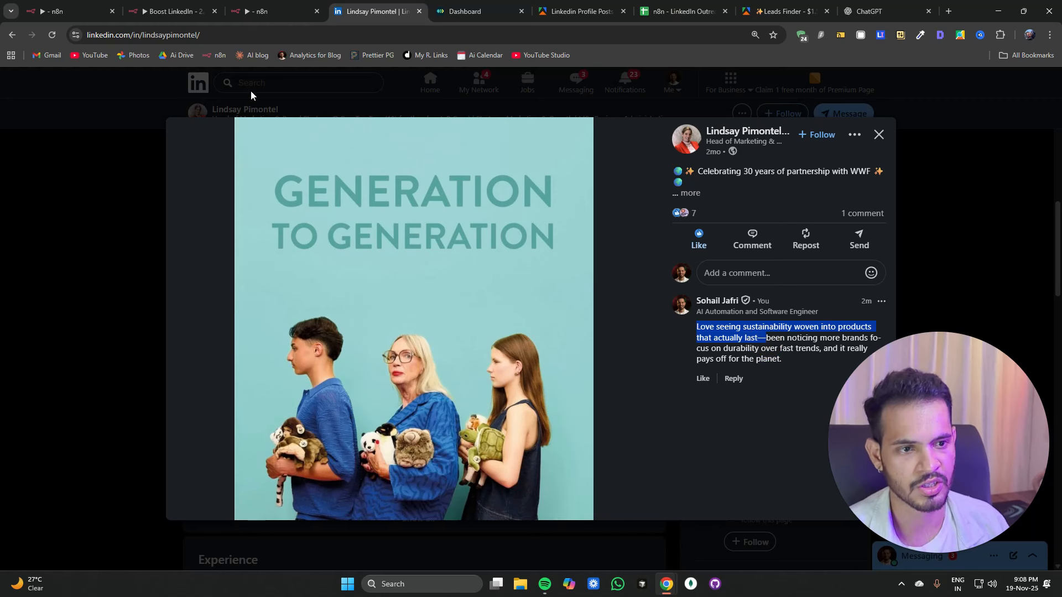
{"action": "left_click", "coordinate": [257, 16]}
{"action": "left_click", "coordinate": [752, 113]}
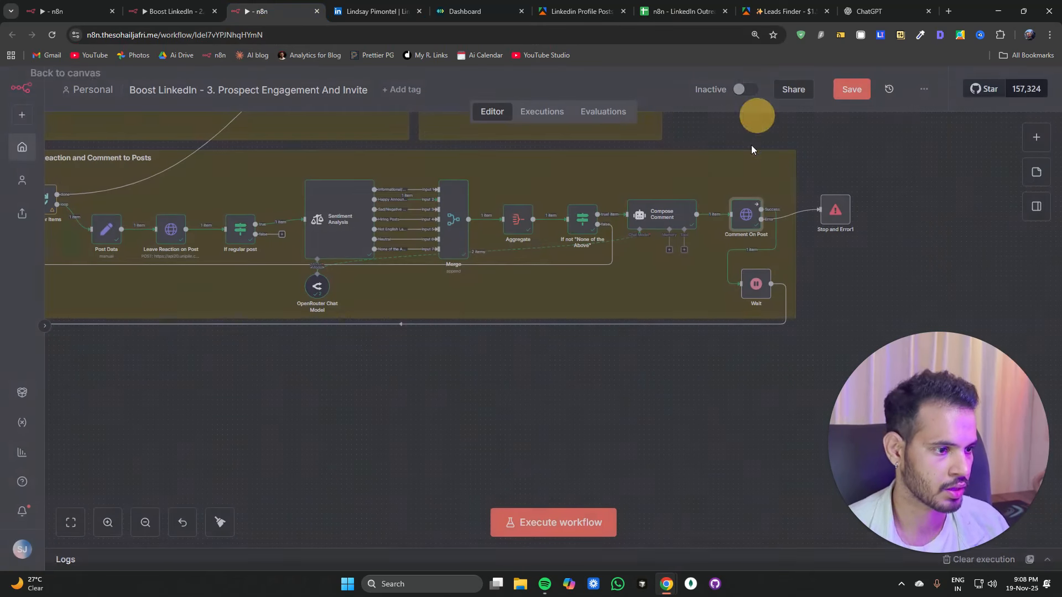
{"action": "left_click_drag", "start_coordinate": [756, 295], "coordinate": [755, 290]}
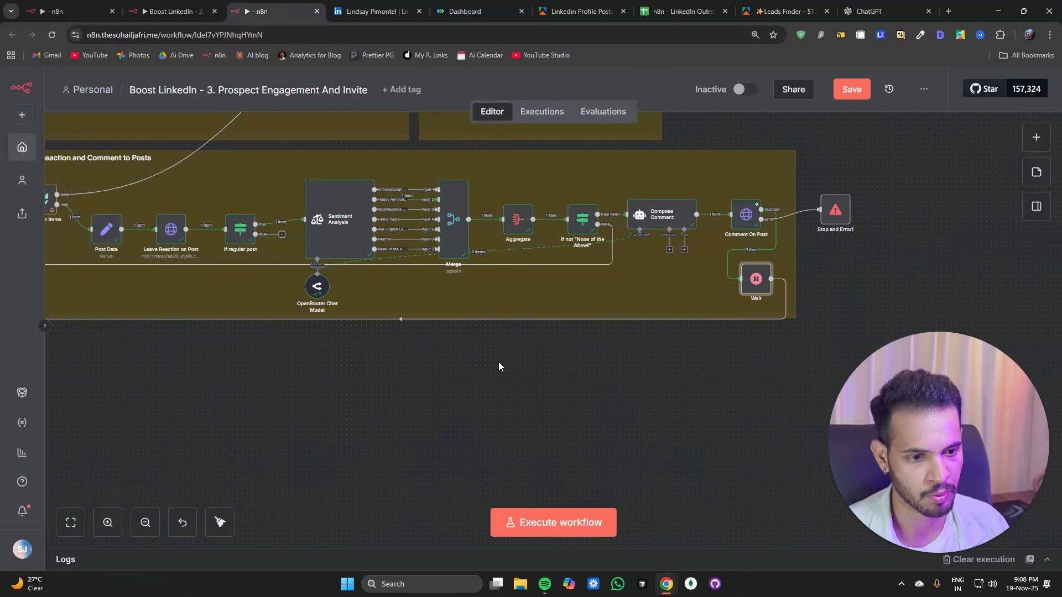
Step: Pan the canvas to review the whole workflow, including the Sent Invite And Update Sheet section
{"action": "scroll", "coordinate": [224, 364], "scroll_direction": "up", "scroll_amount": 3}
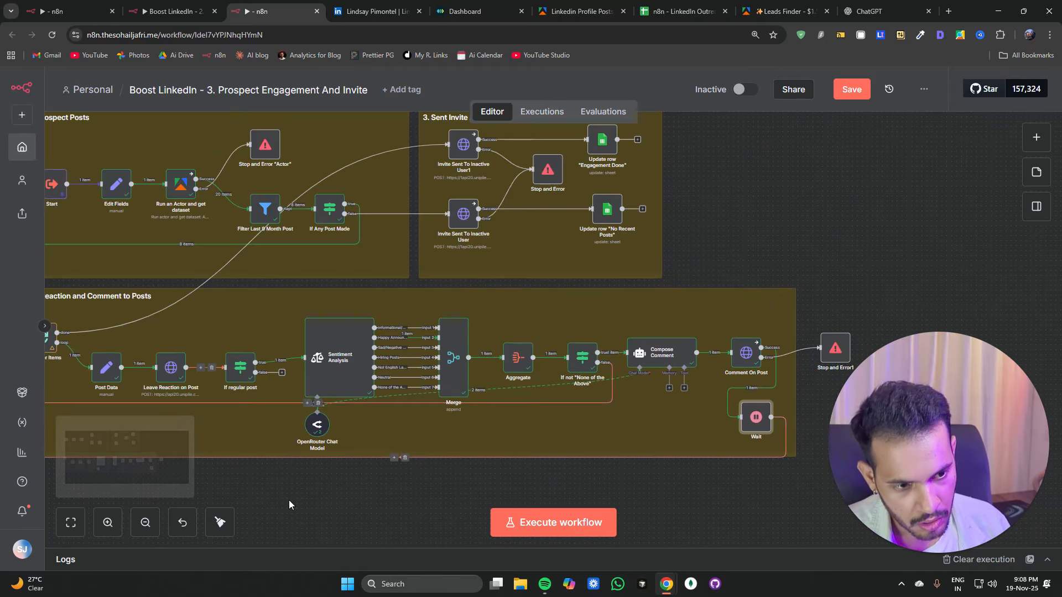
{"action": "left_click_drag", "start_coordinate": [304, 514], "coordinate": [362, 506]}
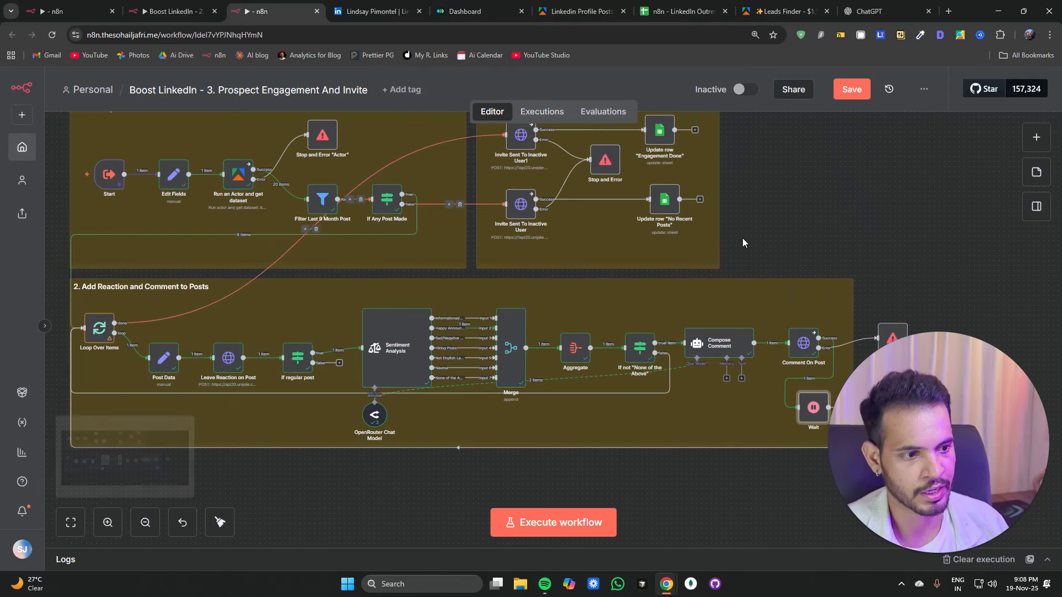
{"action": "scroll", "coordinate": [619, 253], "scroll_direction": "up", "scroll_amount": 2}
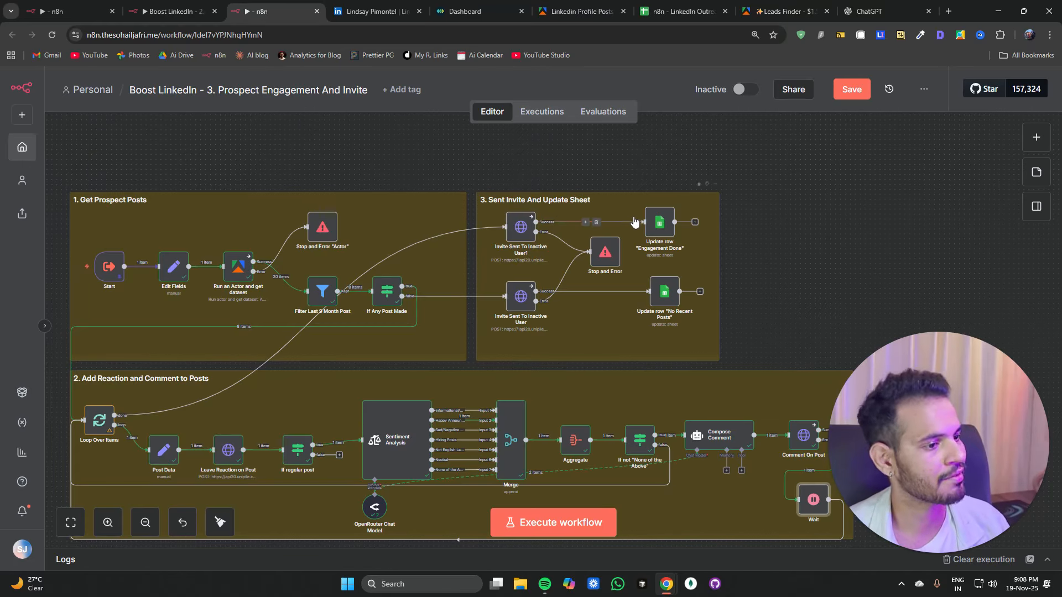
{"action": "left_click", "coordinate": [647, 203]}
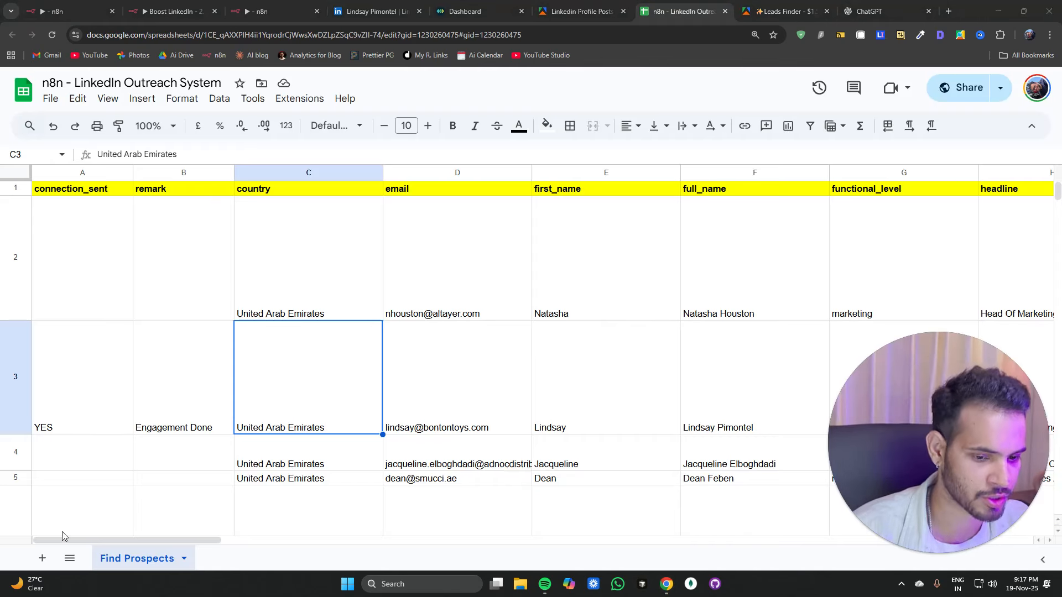
Step: Inspect the prospect's row in the Find Prospects sheet, checking the connection_sent and remark cells
{"action": "left_click", "coordinate": [118, 540]}
{"action": "left_click", "coordinate": [80, 427]}
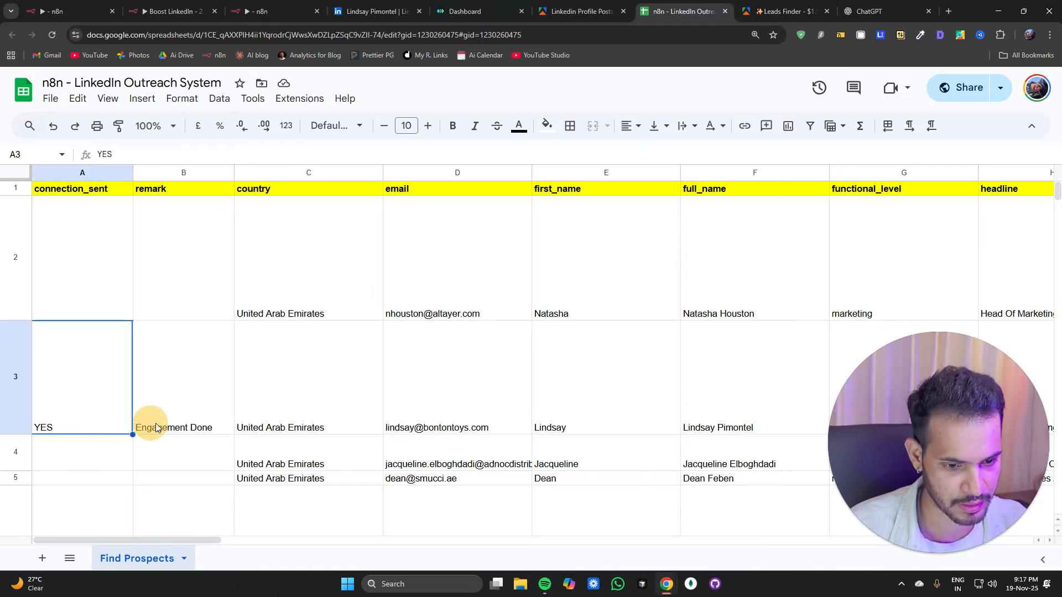
{"action": "left_click", "coordinate": [147, 424]}
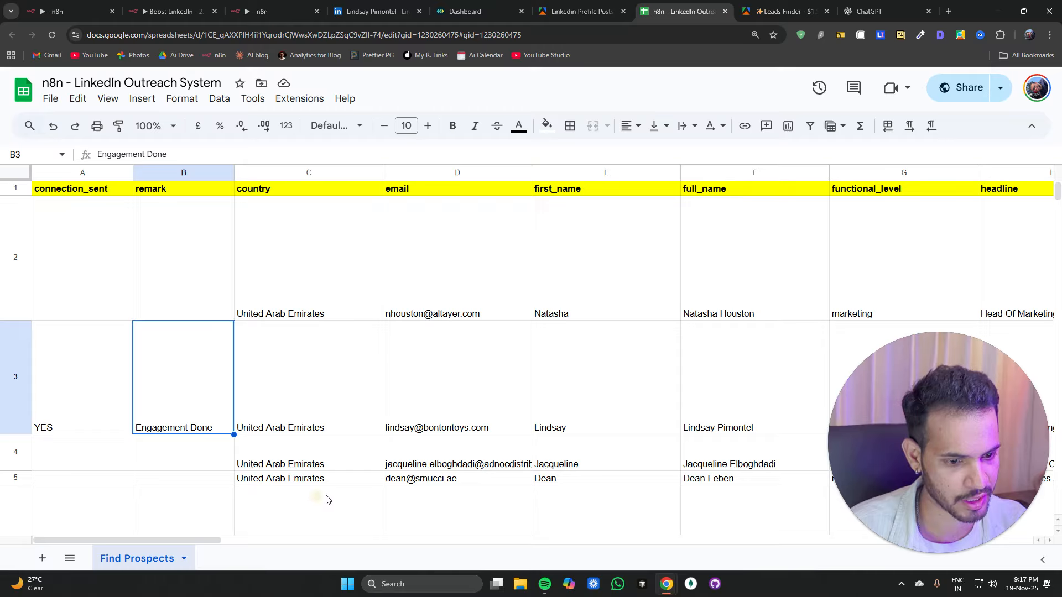
Step: Browse the prospect's LinkedIn profile activity posts, paging through the post carousel and glancing back at the workflow
{"action": "left_click", "coordinate": [380, 17]}
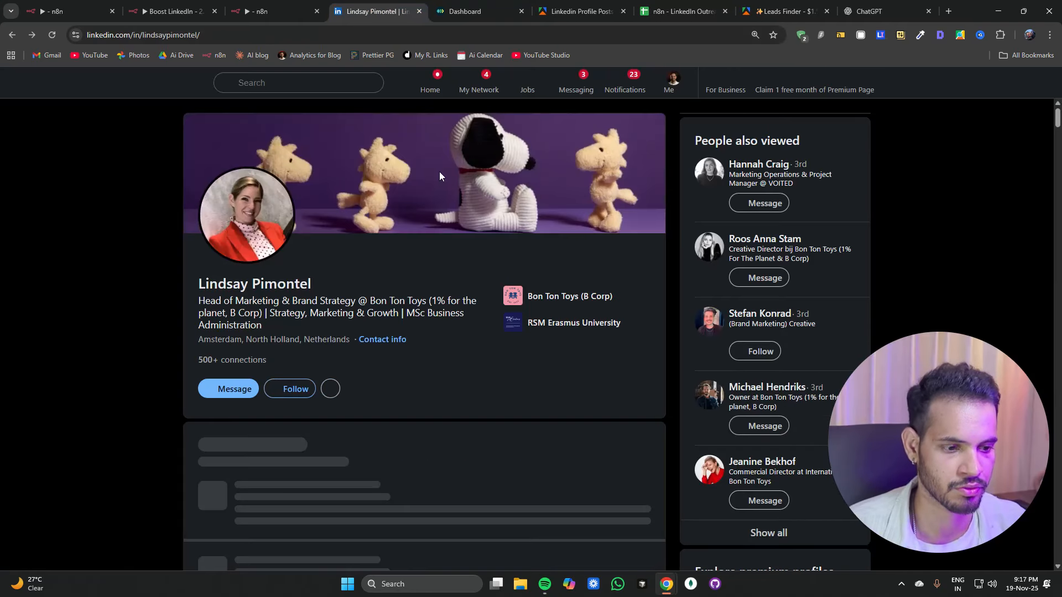
{"action": "scroll", "coordinate": [439, 180], "scroll_direction": "down", "scroll_amount": 8}
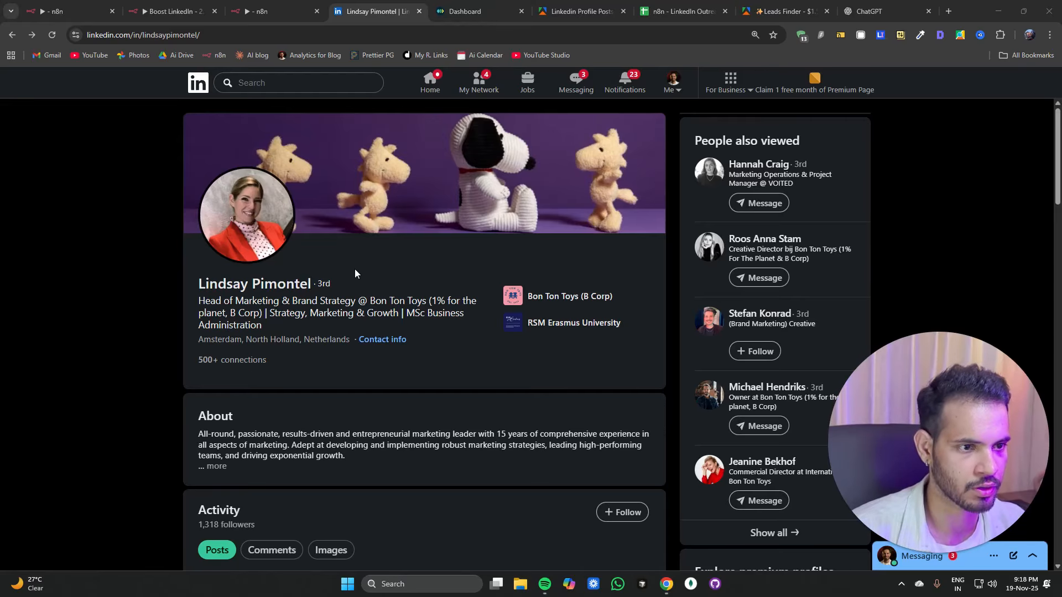
{"action": "scroll", "coordinate": [215, 223], "scroll_direction": "down", "scroll_amount": 6}
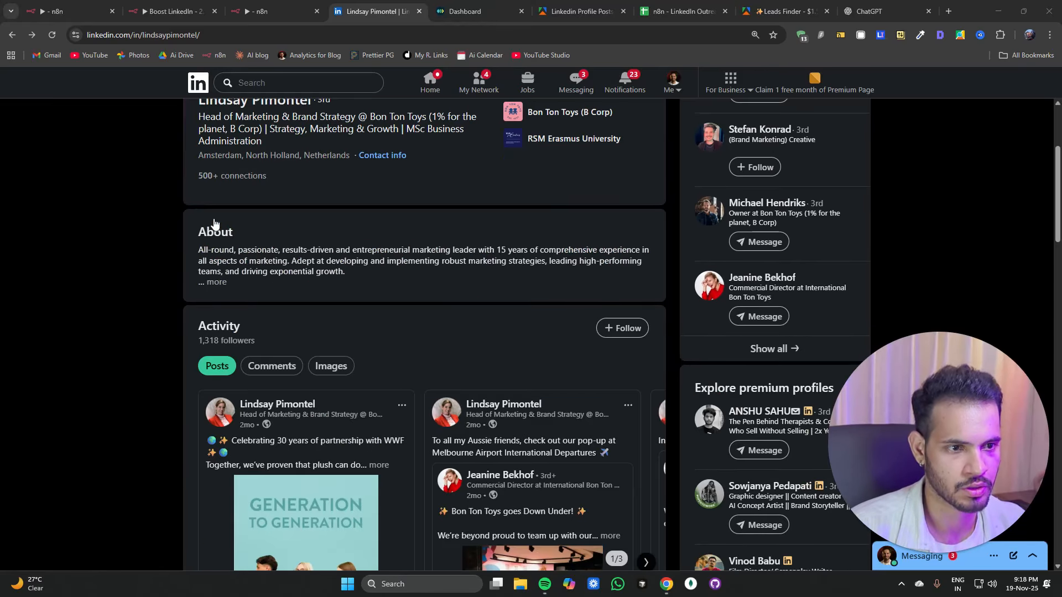
{"action": "scroll", "coordinate": [214, 224], "scroll_direction": "down", "scroll_amount": 3}
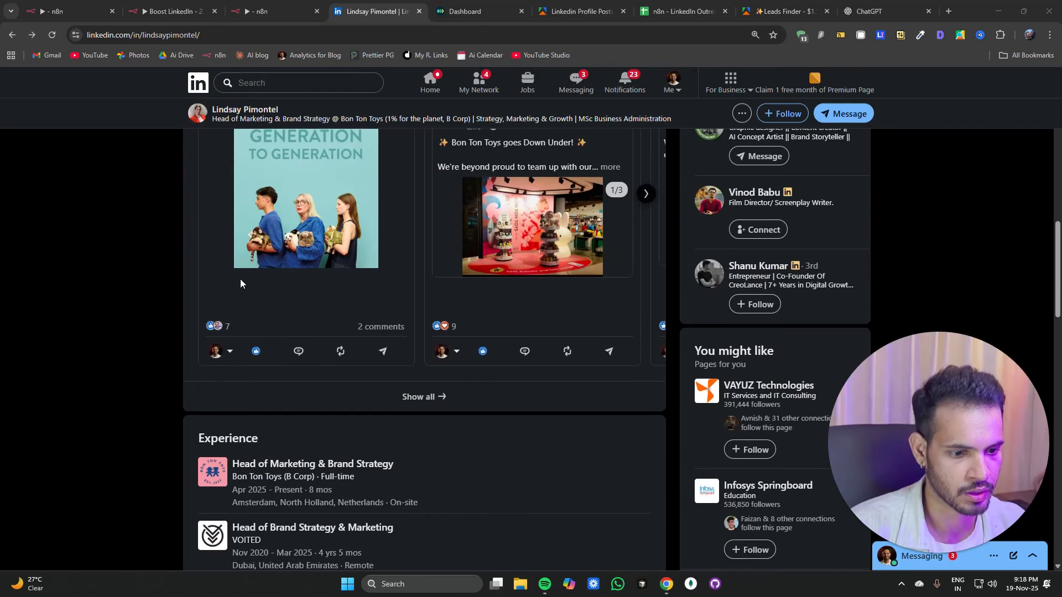
{"action": "left_click", "coordinate": [645, 194]}
{"action": "left_click", "coordinate": [645, 194]}
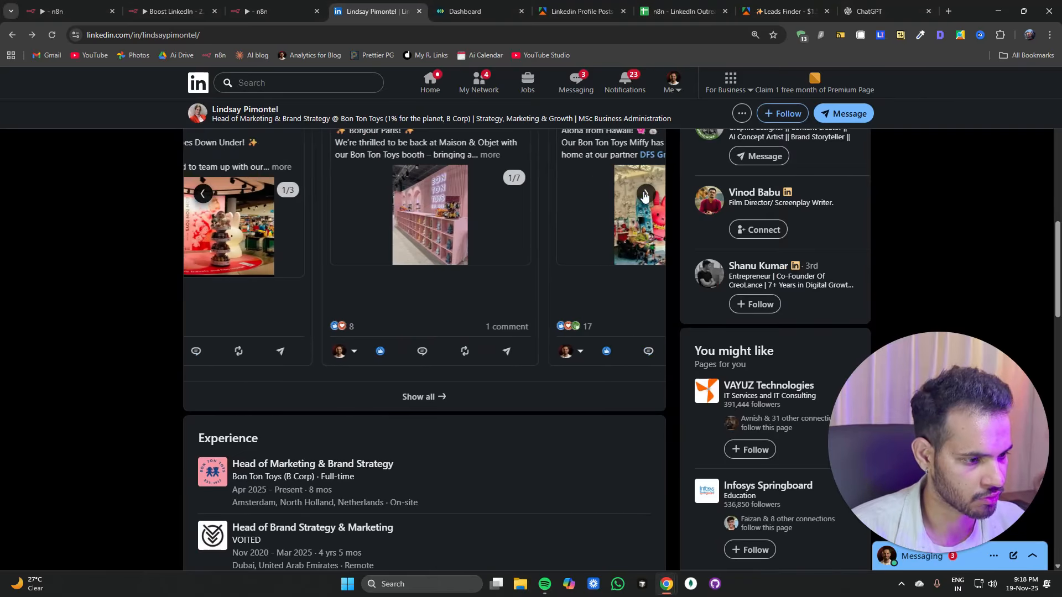
{"action": "left_click", "coordinate": [203, 196]}
{"action": "left_click", "coordinate": [202, 196]}
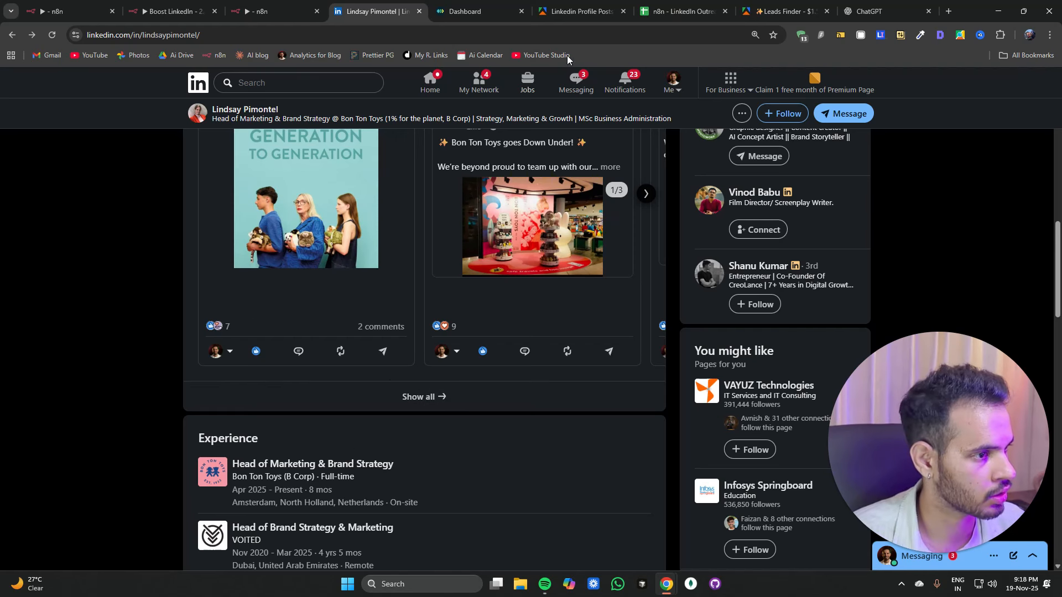
{"action": "left_click", "coordinate": [274, 11]}
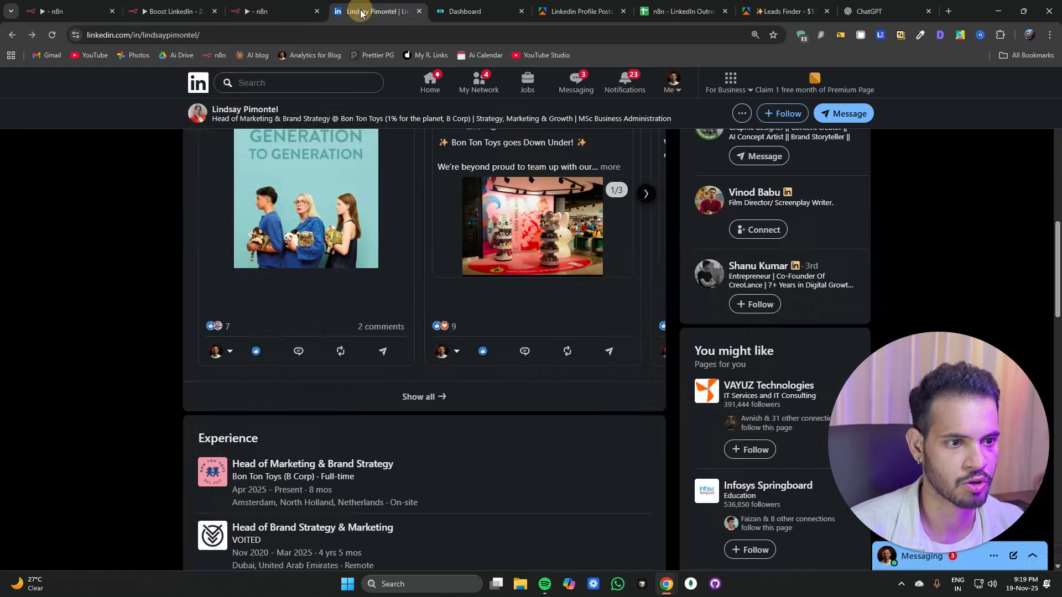
{"action": "left_click", "coordinate": [359, 13]}
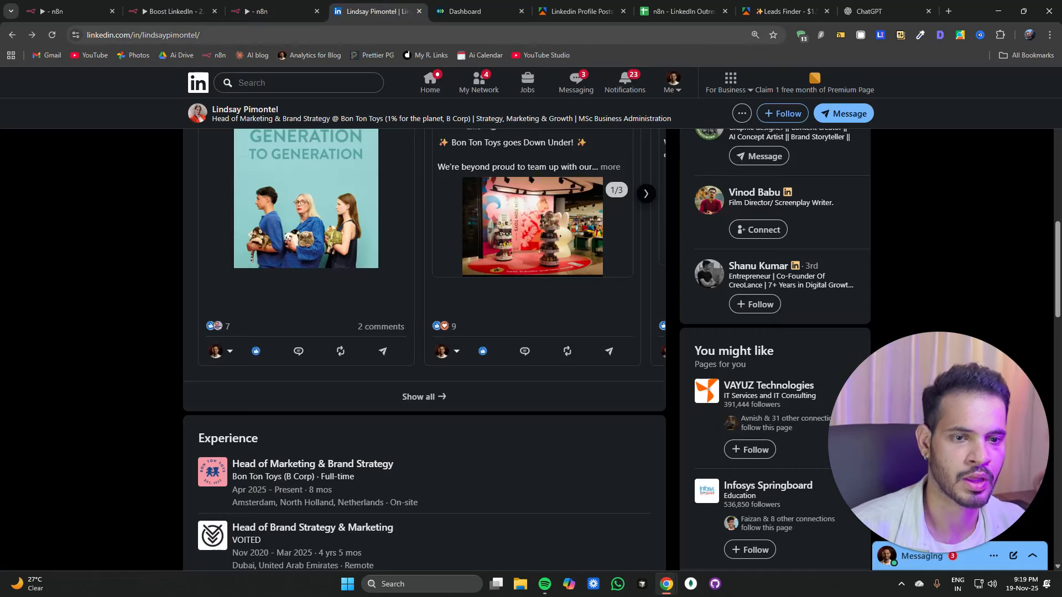